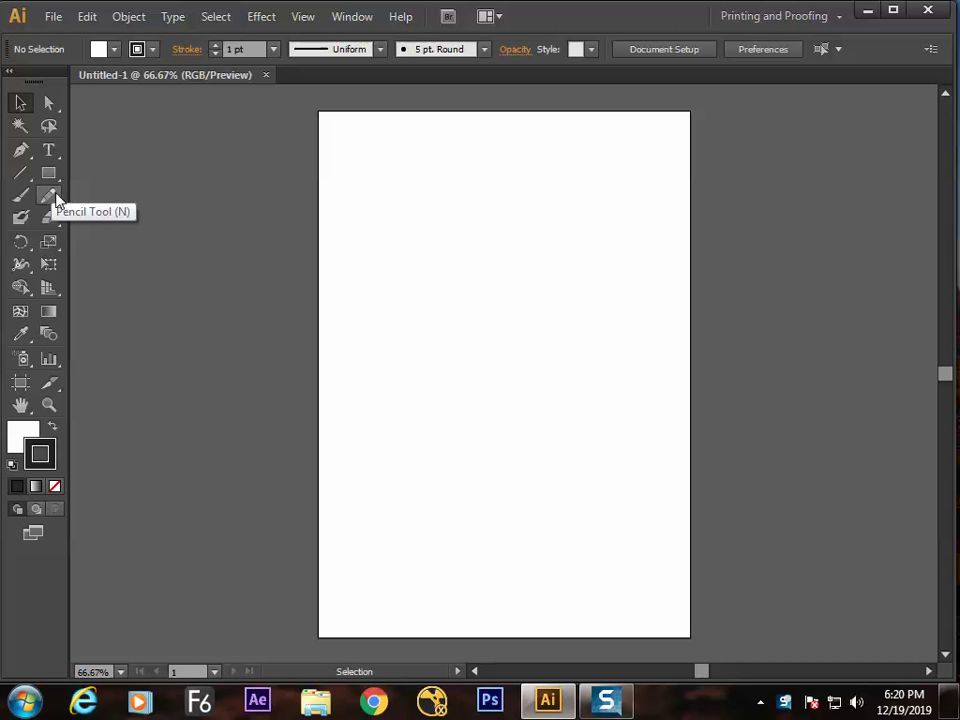
{"action": "left_click", "coordinate": [52, 197]}
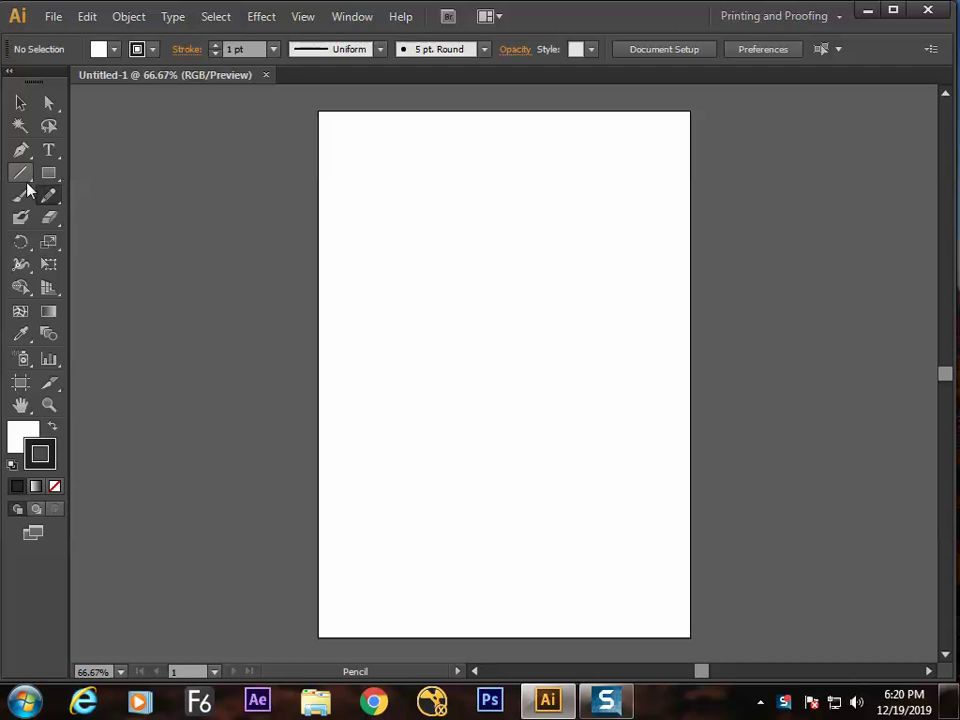
{"action": "left_click", "coordinate": [50, 176]}
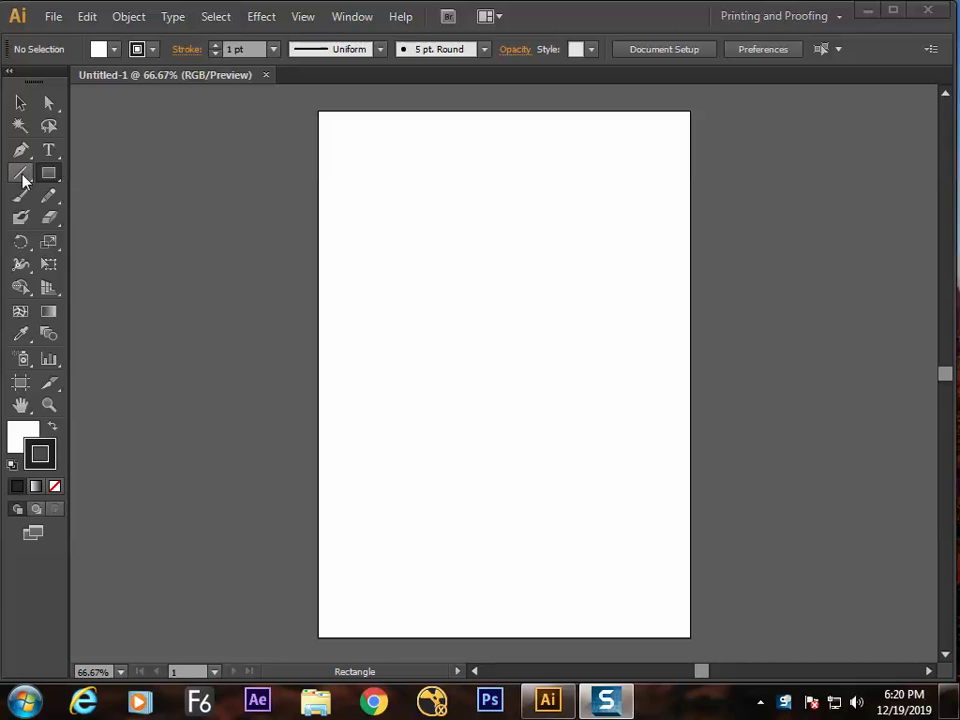
{"action": "left_click", "coordinate": [22, 175]}
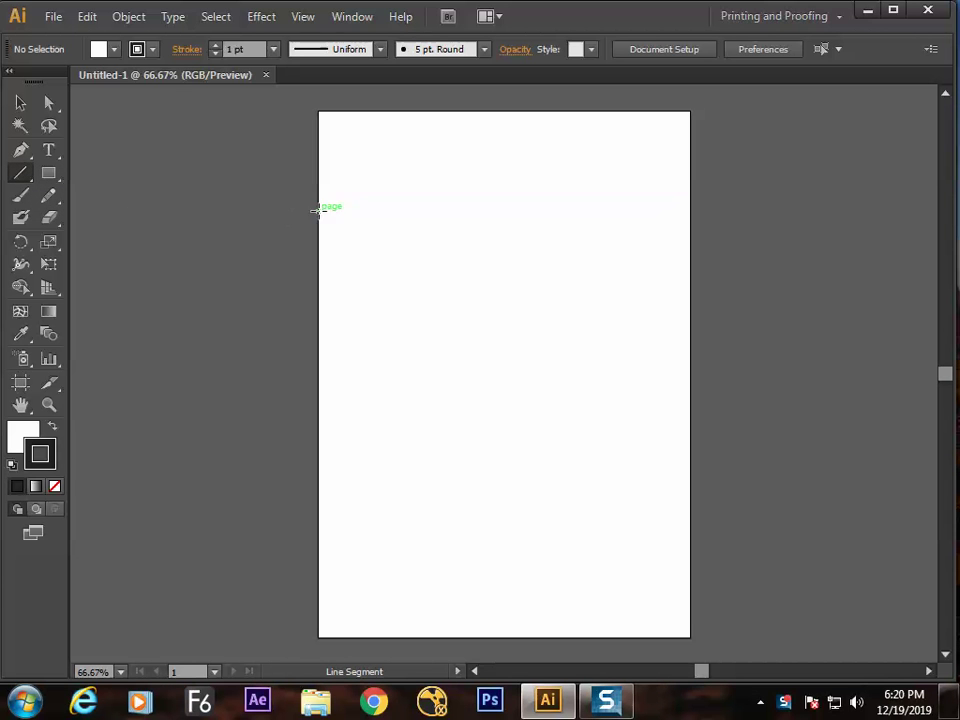
{"action": "mouse_move", "coordinate": [333, 187]}
{"action": "left_mouse_down"}
{"action": "mouse_move", "coordinate": [450, 186]}
{"action": "mouse_move", "coordinate": [360, 298]}
{"action": "left_mouse_up"}
{"action": "key", "text": "ctrl+z"}
{"action": "key", "text": "ctrl+z"}
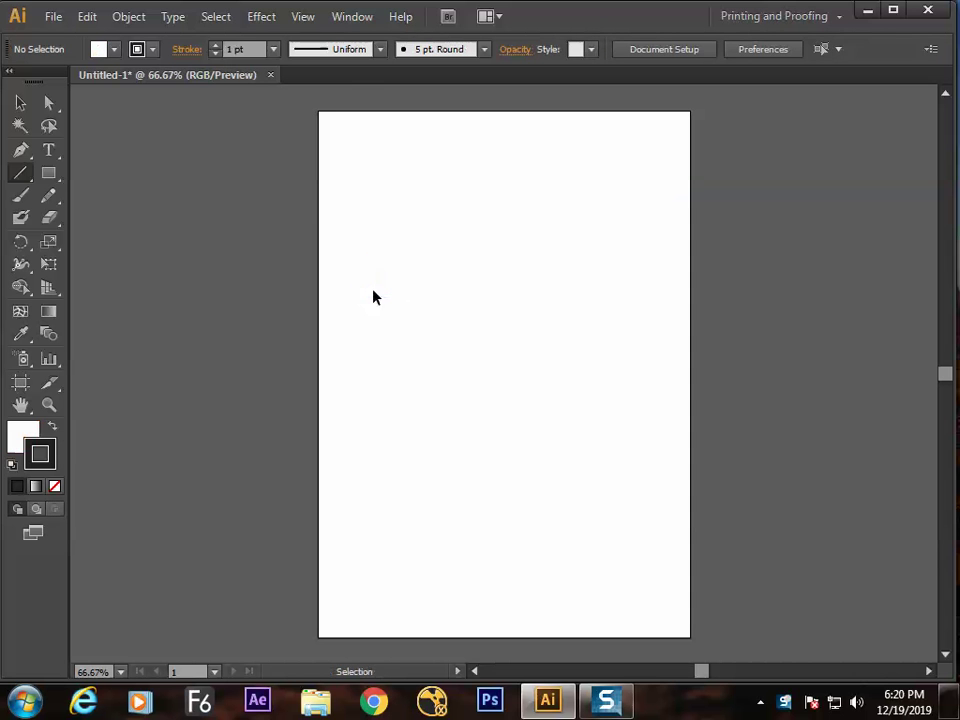
Step: Draw a vertical straight line on the artboard and add an anchor point at its middle
{"action": "left_click_drag", "start_coordinate": [394, 180], "coordinate": [405, 390]}
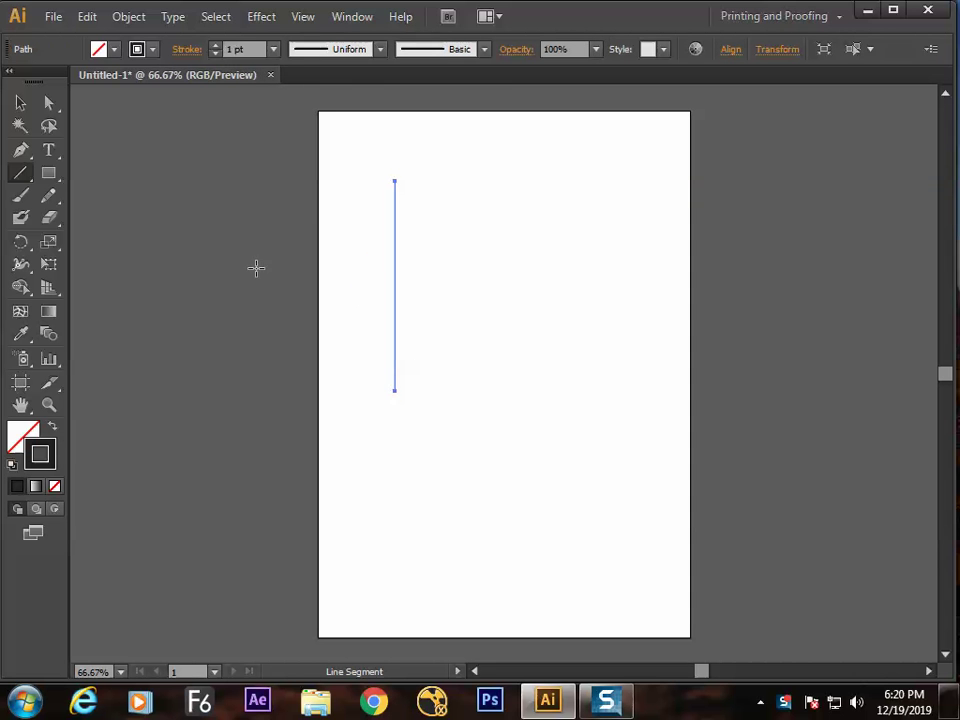
{"action": "left_click", "coordinate": [130, 17]}
{"action": "mouse_move", "coordinate": [244, 401]}
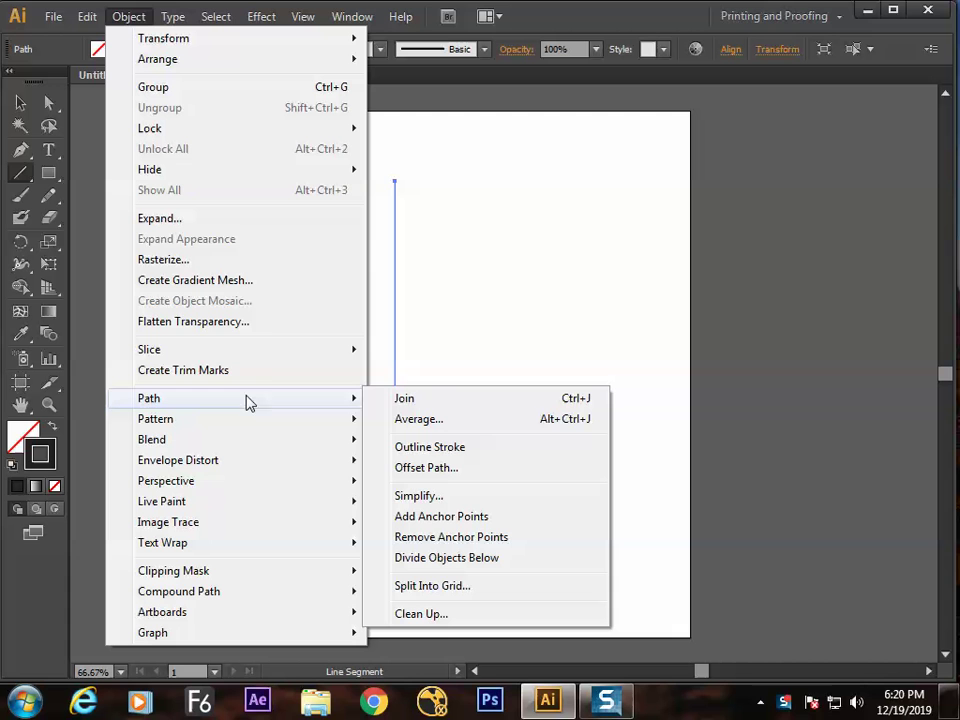
{"action": "left_click", "coordinate": [434, 518]}
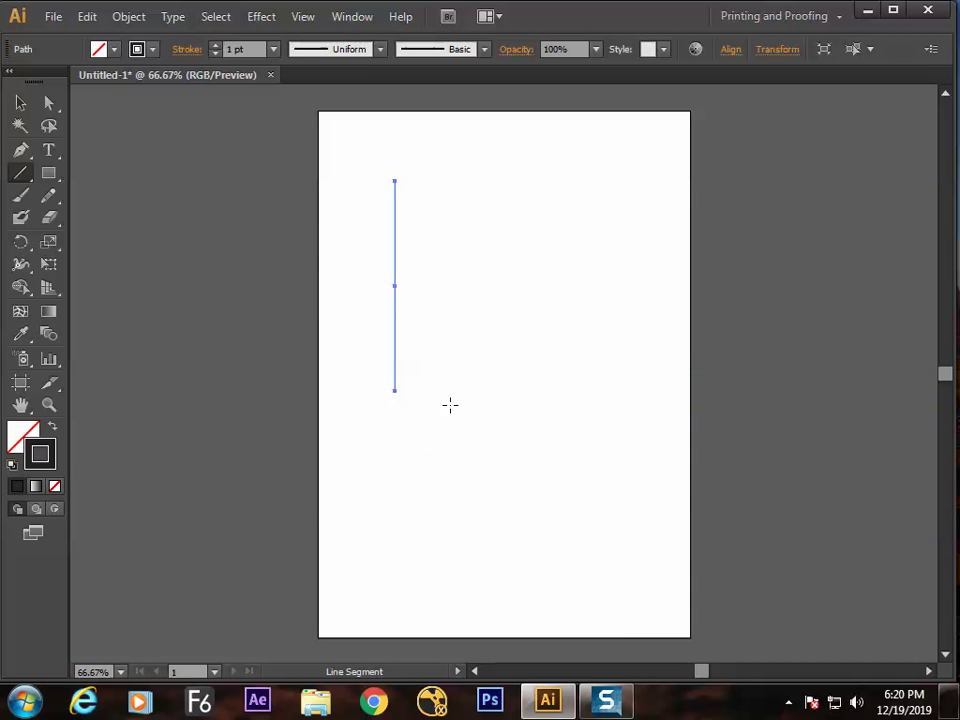
Step: Cut the vertical line into two separate paths at its middle anchor point
{"action": "key", "text": "a"}
{"action": "left_click_drag", "start_coordinate": [424, 276], "coordinate": [370, 317]}
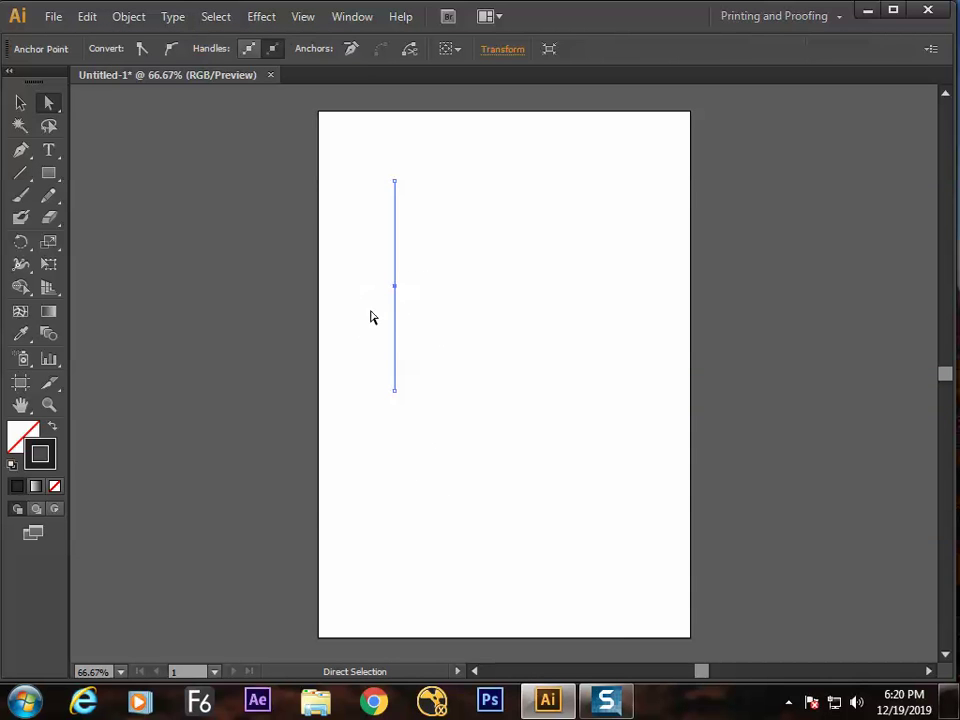
{"action": "left_click", "coordinate": [408, 50]}
Step: Set the stroke weight of both halves of the vertical line to 9 pt
{"action": "left_click", "coordinate": [20, 102]}
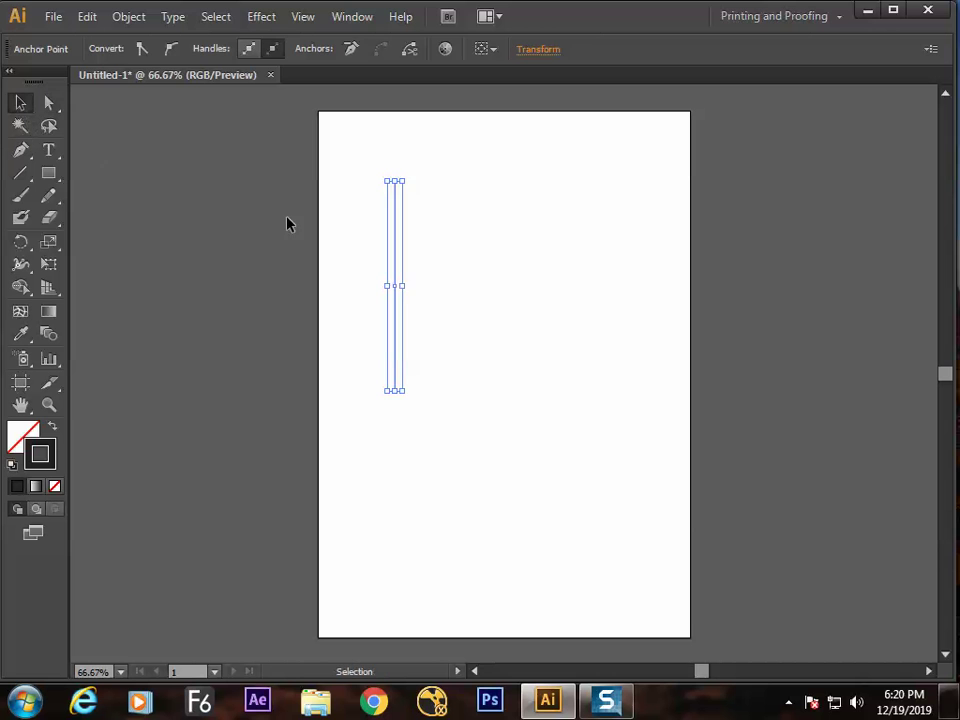
{"action": "left_click", "coordinate": [407, 272]}
{"action": "left_click", "coordinate": [396, 268]}
{"action": "left_click", "coordinate": [273, 49]}
{"action": "left_click", "coordinate": [295, 266]}
{"action": "left_click", "coordinate": [476, 418]}
Step: Move the upper half of the cut line horizontally to the right, away from the lower half
{"action": "left_click_drag", "start_coordinate": [350, 224], "coordinate": [516, 294]}
{"action": "left_click", "coordinate": [399, 250]}
{"action": "left_click_drag", "start_coordinate": [395, 250], "coordinate": [439, 254]}
{"action": "left_click", "coordinate": [398, 503]}
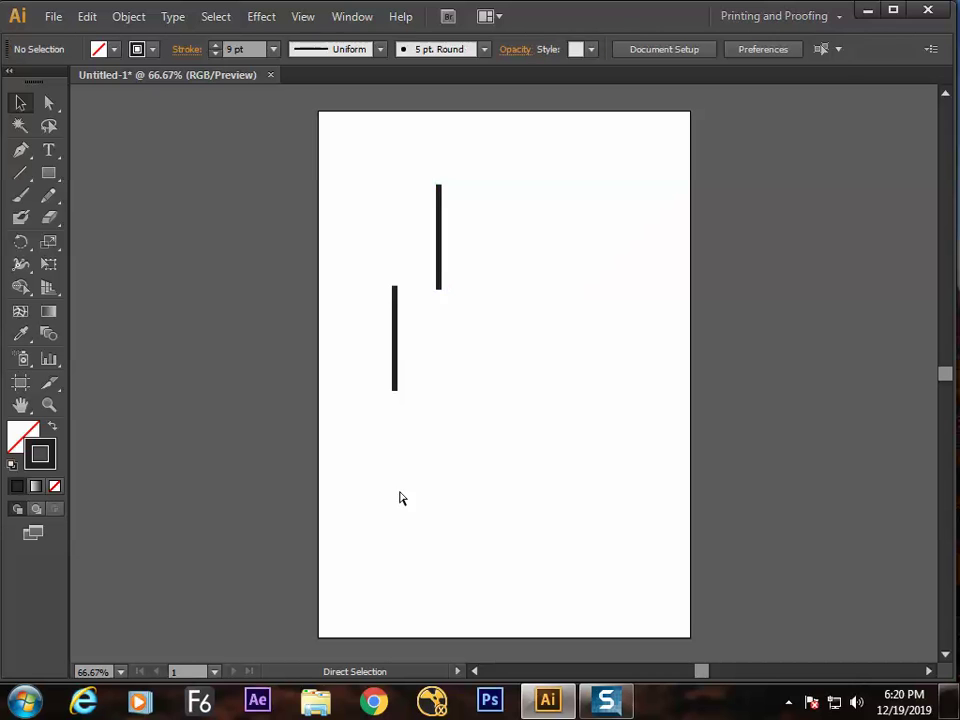
{"action": "key", "text": "ctrl+z"}
{"action": "left_click", "coordinate": [381, 208]}
{"action": "left_click", "coordinate": [395, 232]}
{"action": "left_click_drag", "start_coordinate": [395, 232], "coordinate": [415, 232]}
{"action": "key", "text": "ctrl+z"}
{"action": "left_click", "coordinate": [446, 269]}
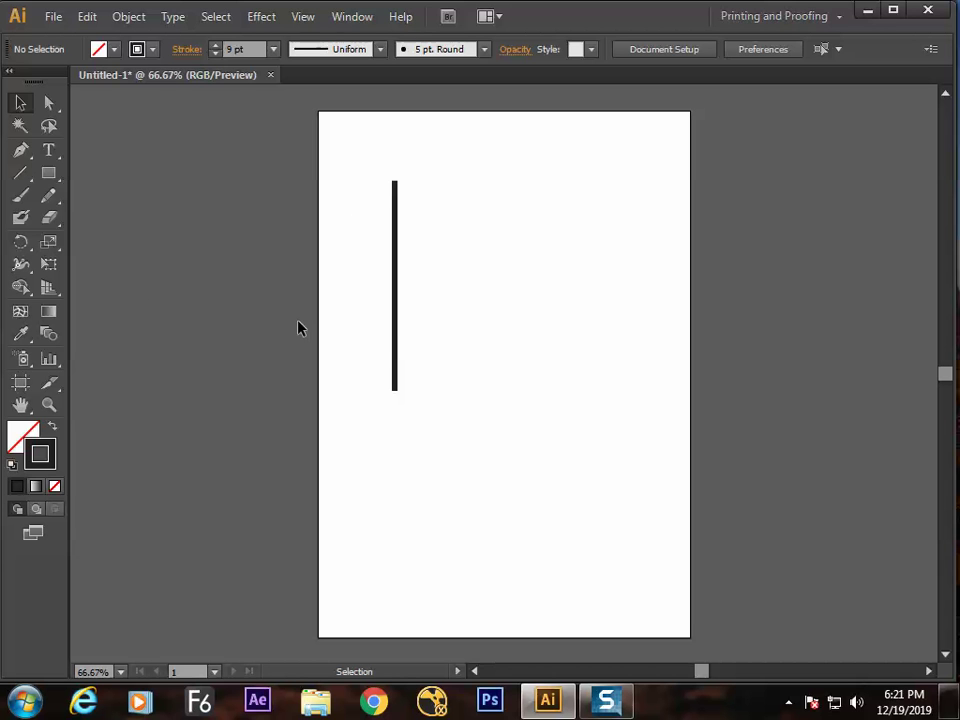
{"action": "left_click_drag", "start_coordinate": [400, 253], "coordinate": [503, 254]}
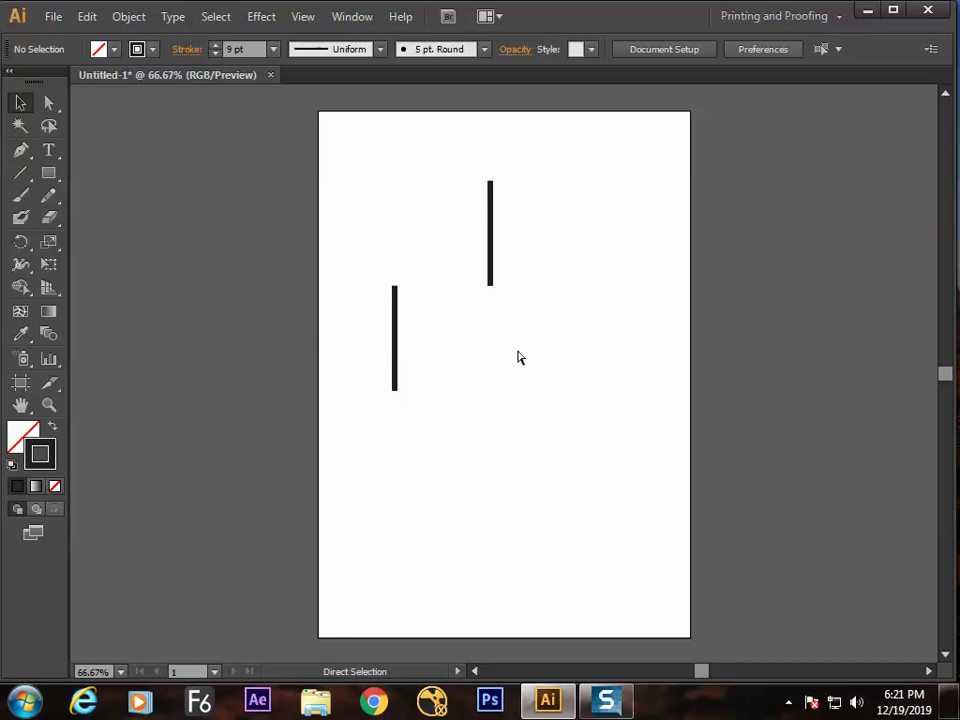
Step: Try joining the two separated line halves into one path, and undo the join
{"action": "key", "text": "ctrl+a"}
{"action": "key", "text": "ctrl+j"}
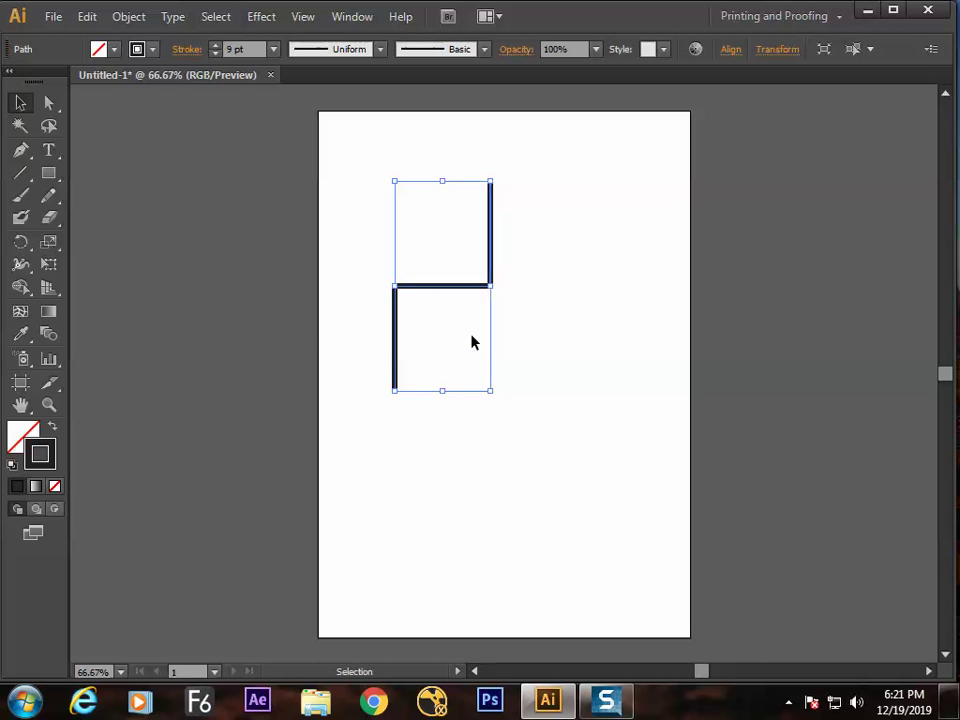
{"action": "key", "text": "ctrl+z"}
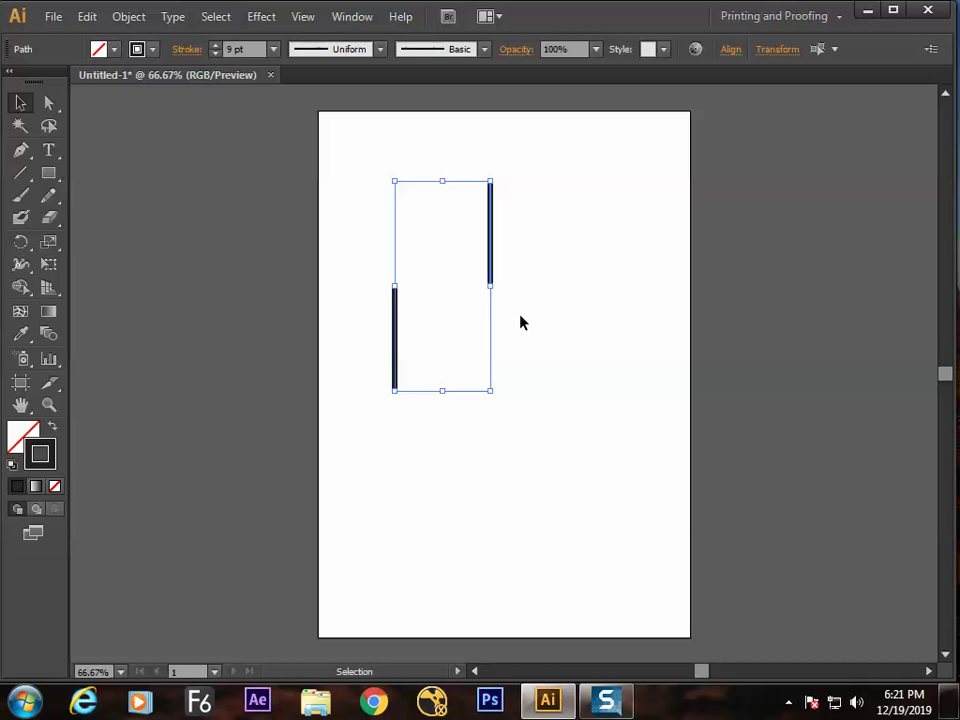
Step: Try averaging the facing endpoints of the two line halves along both axes, and undo it
{"action": "key", "text": "a"}
{"action": "left_click_drag", "start_coordinate": [381, 261], "coordinate": [540, 340]}
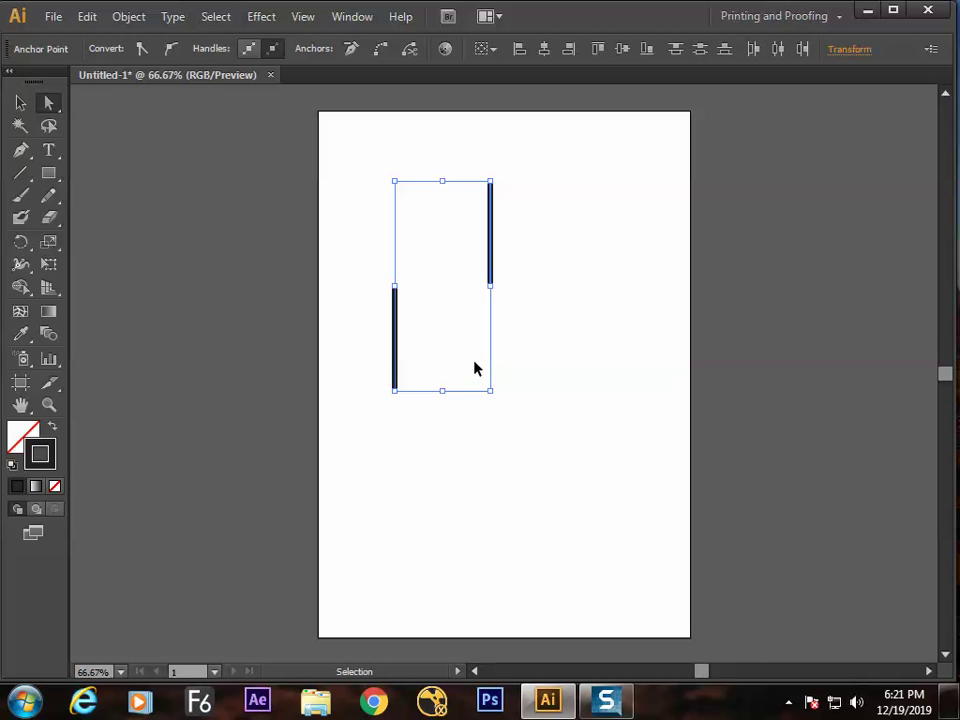
{"action": "key", "text": "ctrl+alt+j"}
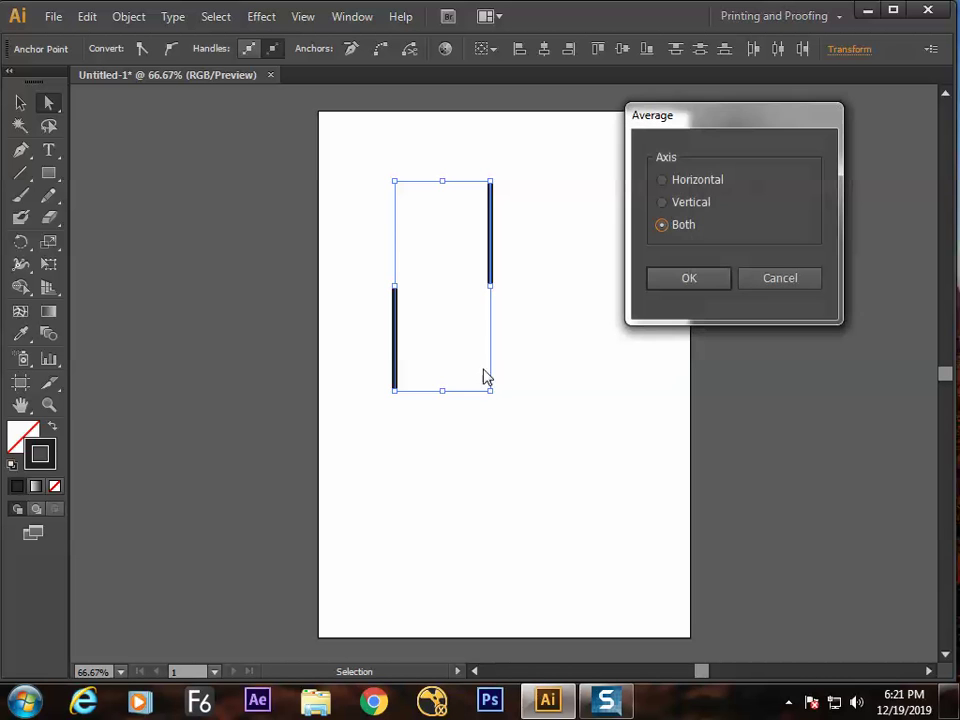
{"action": "key", "text": "Return"}
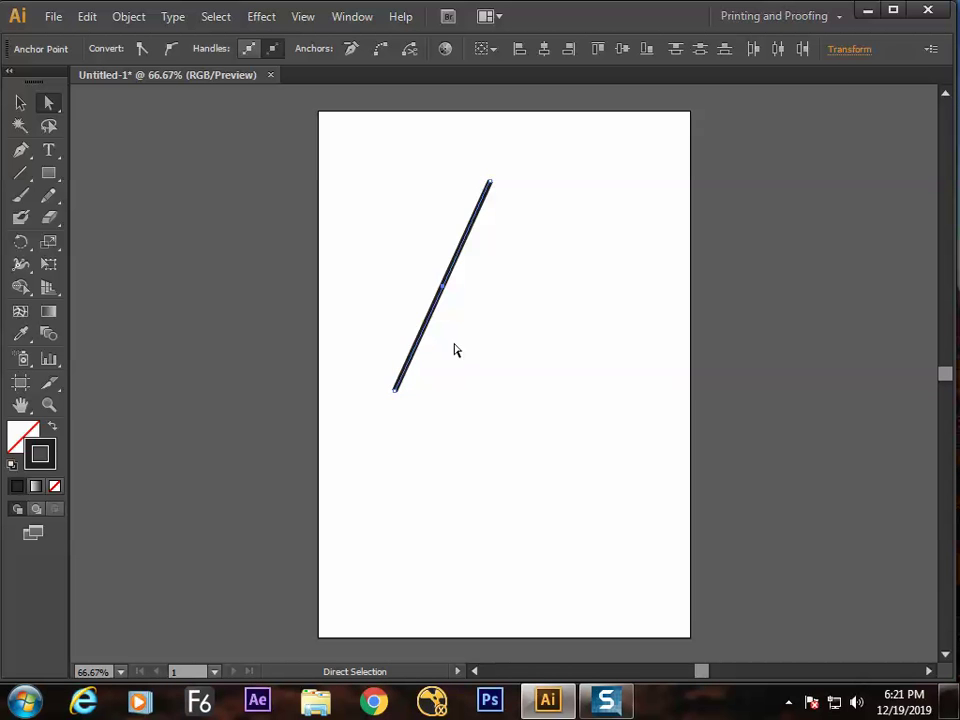
{"action": "key", "text": "ctrl+z"}
{"action": "left_click", "coordinate": [458, 349]}
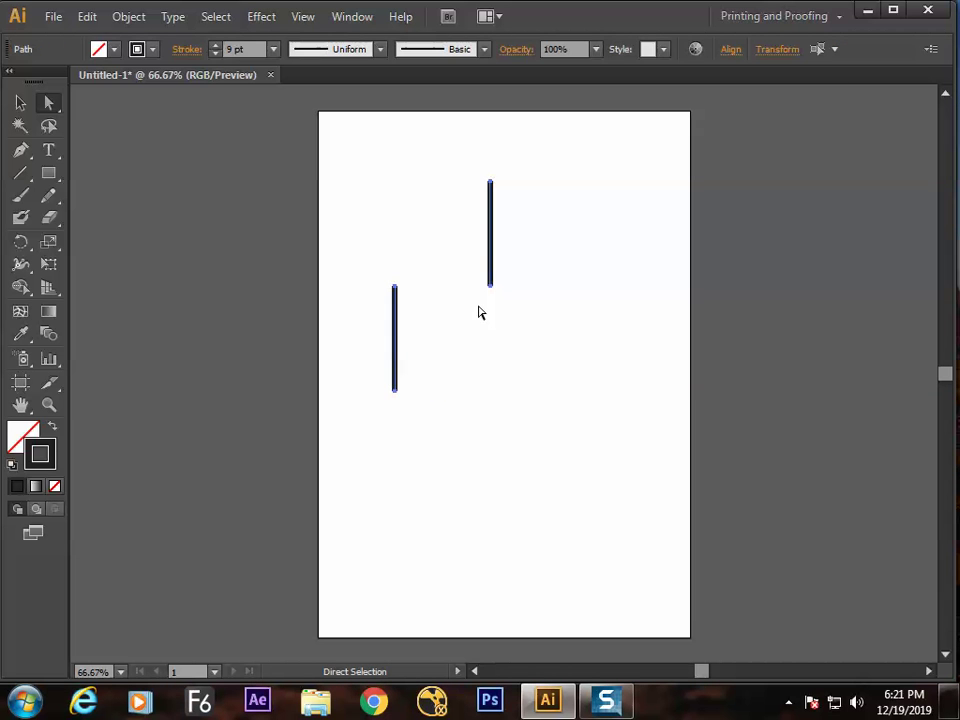
Step: Repeat the Average on the same facing endpoints with the Both axis option, undo it and deselect the lines
{"action": "left_click_drag", "start_coordinate": [351, 253], "coordinate": [525, 300]}
{"action": "right_click", "coordinate": [469, 298]}
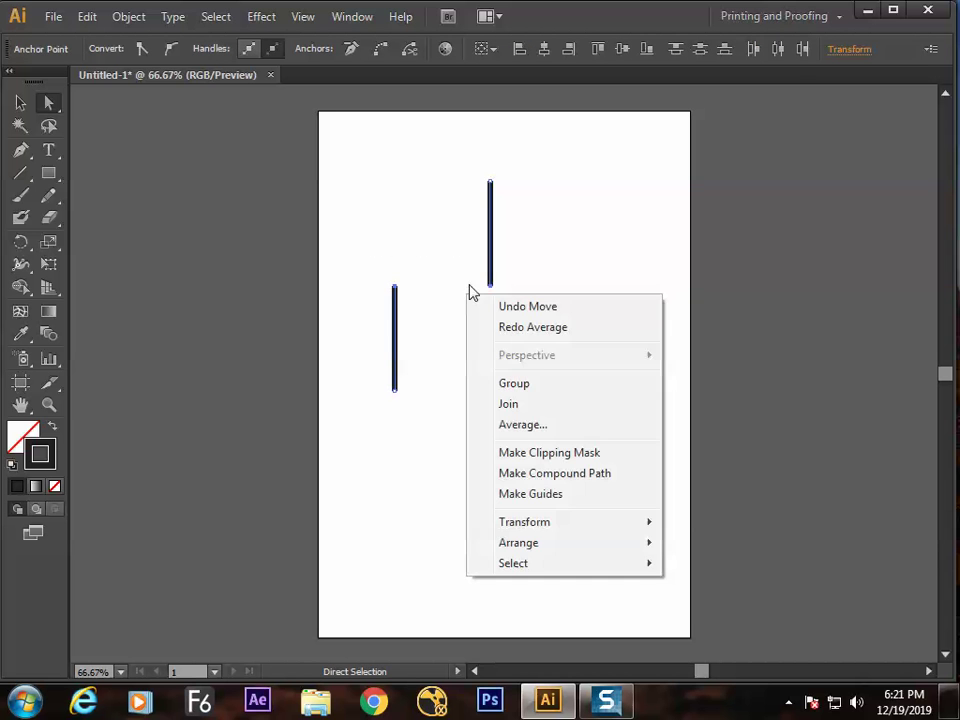
{"action": "left_click", "coordinate": [524, 423]}
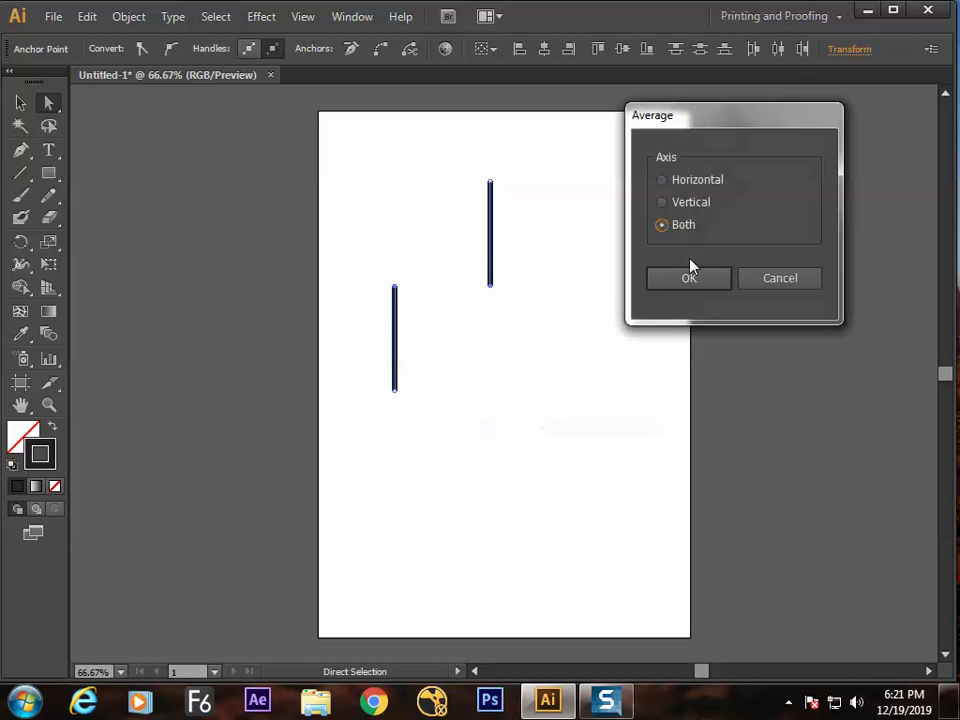
{"action": "left_click", "coordinate": [691, 282]}
{"action": "key", "text": "ctrl+z"}
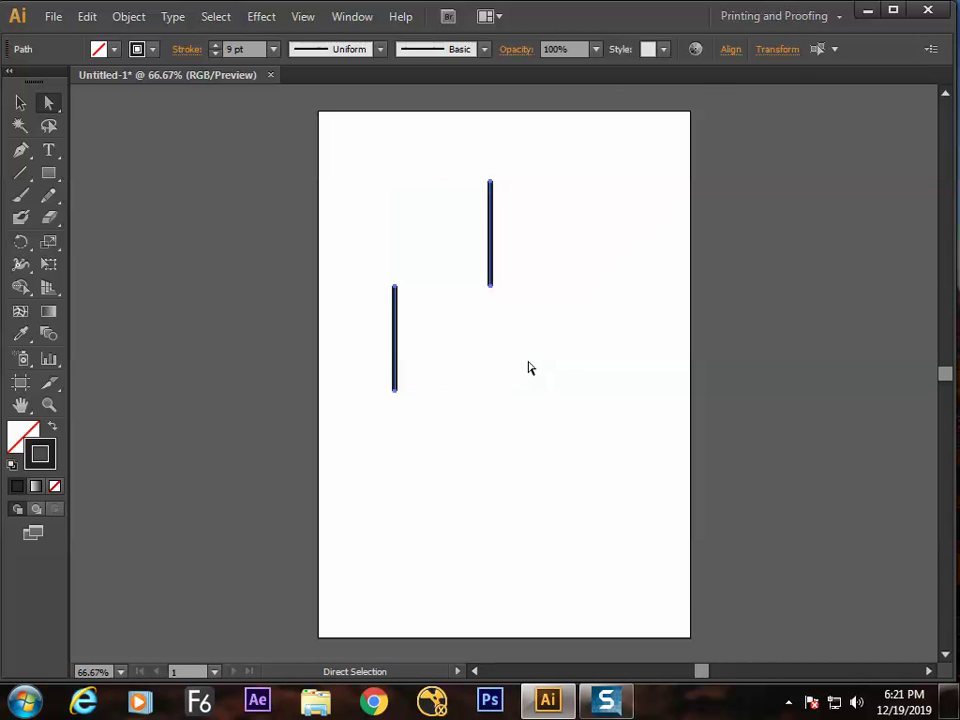
{"action": "left_click", "coordinate": [559, 351]}
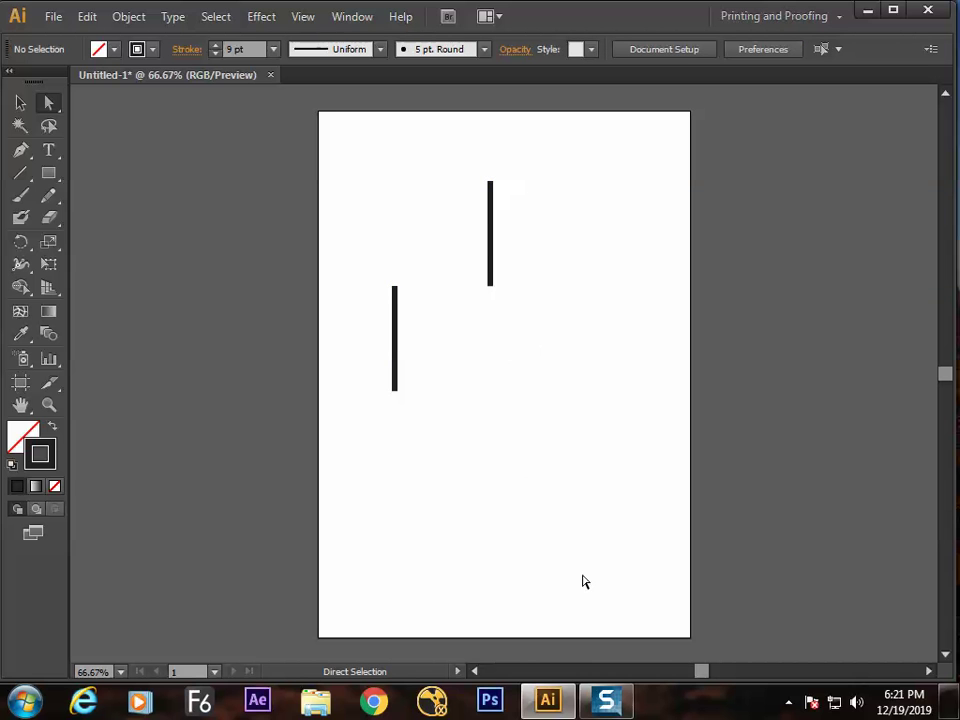
Step: Switch to Paint and handwrite the entries Join, Average and Add Point one below the other
{"action": "left_click", "coordinate": [25, 700]}
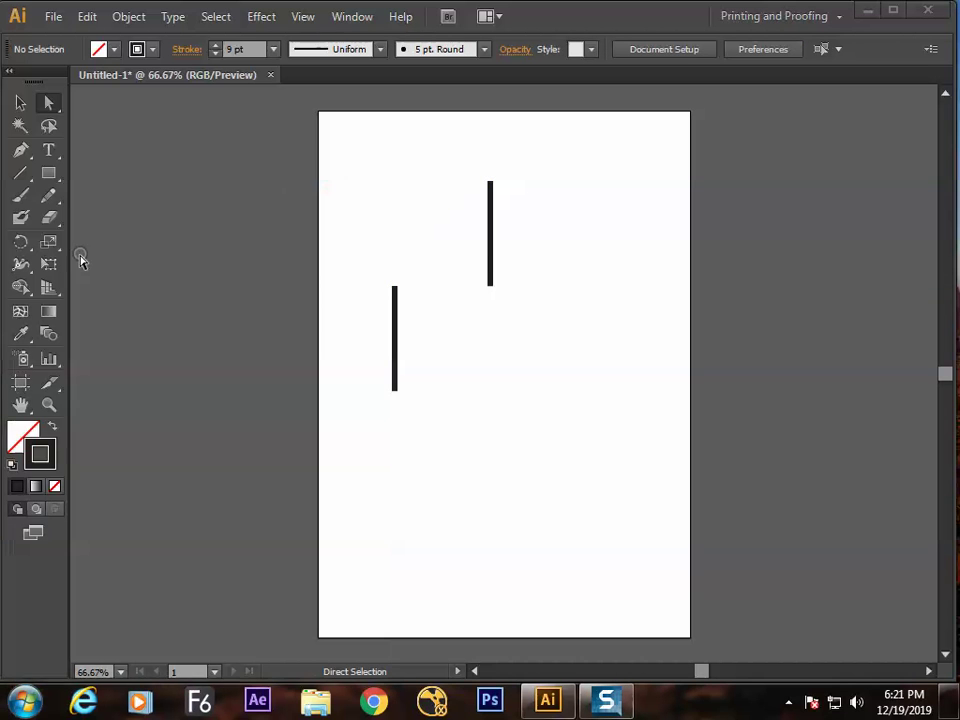
{"action": "left_click", "coordinate": [62, 263]}
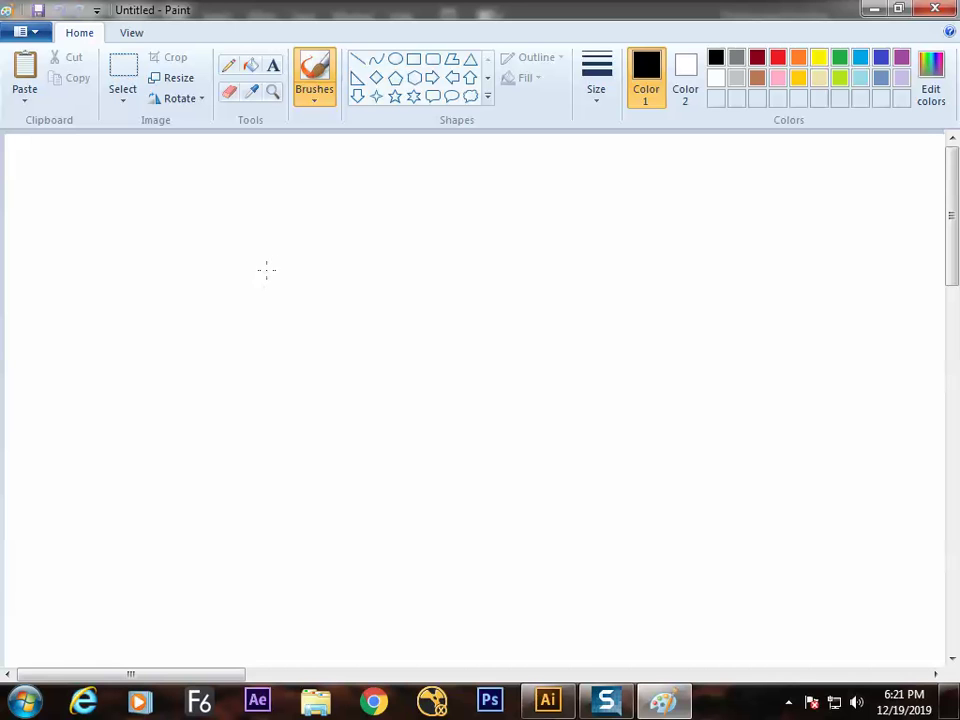
{"action": "mouse_move", "coordinate": [367, 230]}
{"action": "left_mouse_down"}
{"action": "mouse_move", "coordinate": [366, 264]}
{"action": "mouse_move", "coordinate": [349, 268]}
{"action": "mouse_move", "coordinate": [408, 238]}
{"action": "left_mouse_up"}
{"action": "key", "text": "ctrl+z"}
{"action": "mouse_move", "coordinate": [359, 296]}
{"action": "left_mouse_down"}
{"action": "mouse_move", "coordinate": [367, 325]}
{"action": "mouse_move", "coordinate": [388, 300]}
{"action": "mouse_move", "coordinate": [470, 290]}
{"action": "left_mouse_up"}
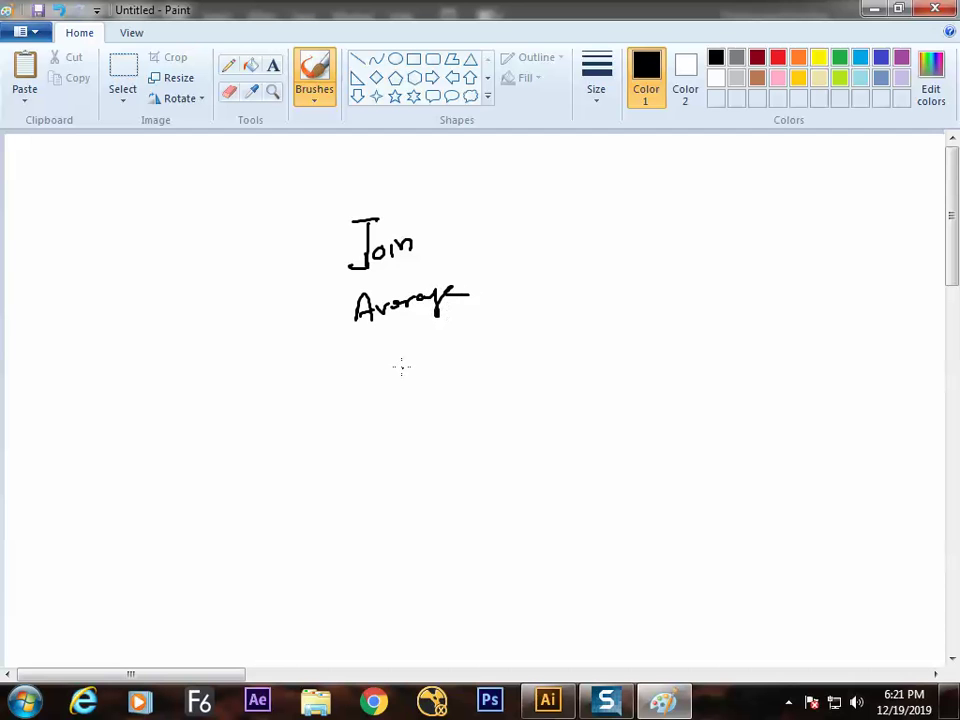
{"action": "mouse_move", "coordinate": [370, 343]}
{"action": "left_mouse_down"}
{"action": "mouse_move", "coordinate": [431, 354]}
{"action": "mouse_move", "coordinate": [437, 334]}
{"action": "mouse_move", "coordinate": [480, 347]}
{"action": "left_mouse_up"}
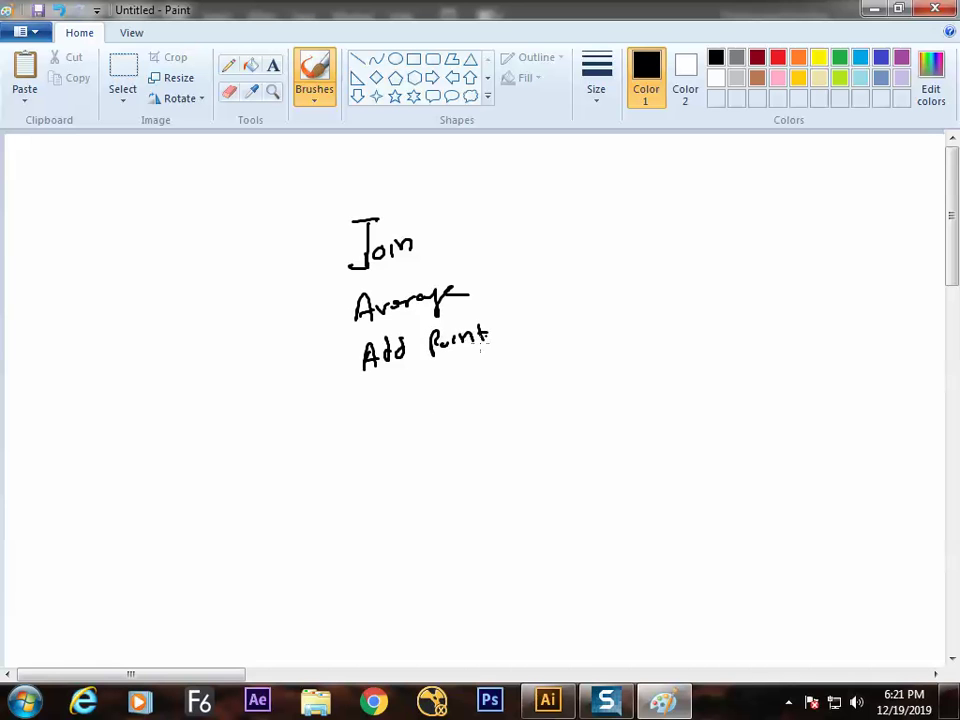
Step: Handwrite Break Curve as the last list entry and draw a vertical line along the list's left side
{"action": "mouse_move", "coordinate": [367, 404]}
{"action": "left_mouse_down"}
{"action": "mouse_move", "coordinate": [364, 426]}
{"action": "mouse_move", "coordinate": [456, 408]}
{"action": "left_mouse_up"}
{"action": "key", "text": "ctrl+z"}
{"action": "key", "text": "ctrl+z"}
{"action": "key", "text": "ctrl+z"}
{"action": "mouse_move", "coordinate": [396, 414]}
{"action": "left_mouse_down"}
{"action": "mouse_move", "coordinate": [439, 410]}
{"action": "mouse_move", "coordinate": [441, 425]}
{"action": "mouse_move", "coordinate": [566, 394]}
{"action": "left_mouse_up"}
{"action": "left_click_drag", "start_coordinate": [322, 205], "coordinate": [324, 480]}
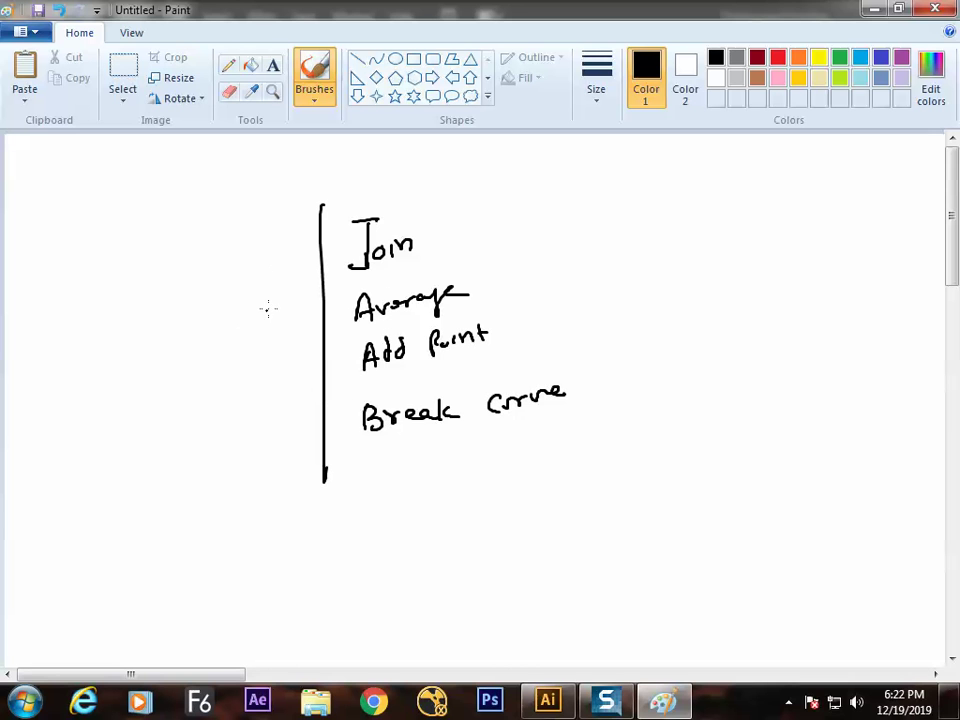
Step: Mark the list entries with arrowheads and handwrite Line inside a rough outline to the left of the list
{"action": "left_click_drag", "start_coordinate": [334, 244], "coordinate": [335, 267]}
{"action": "left_click_drag", "start_coordinate": [333, 311], "coordinate": [334, 322]}
{"action": "left_click_drag", "start_coordinate": [334, 410], "coordinate": [335, 422]}
{"action": "mouse_move", "coordinate": [99, 288]}
{"action": "left_mouse_down"}
{"action": "mouse_move", "coordinate": [115, 362]}
{"action": "mouse_move", "coordinate": [142, 335]}
{"action": "mouse_move", "coordinate": [180, 340]}
{"action": "left_mouse_up"}
{"action": "mouse_move", "coordinate": [78, 383]}
{"action": "left_mouse_down"}
{"action": "mouse_move", "coordinate": [113, 380]}
{"action": "mouse_move", "coordinate": [87, 437]}
{"action": "left_mouse_up"}
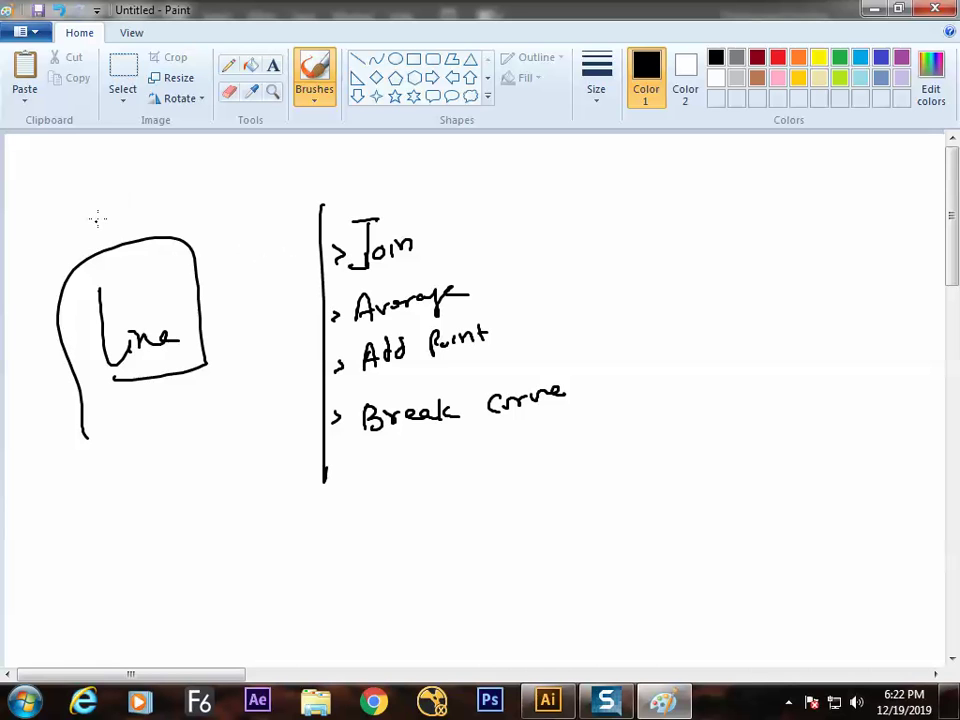
Step: Handwrite the date 18/12/2019 above the word Line and underline it
{"action": "left_click_drag", "start_coordinate": [127, 181], "coordinate": [128, 203]}
{"action": "mouse_move", "coordinate": [146, 180]}
{"action": "left_mouse_down"}
{"action": "mouse_move", "coordinate": [141, 198]}
{"action": "mouse_move", "coordinate": [157, 193]}
{"action": "left_mouse_up"}
{"action": "left_click_drag", "start_coordinate": [181, 183], "coordinate": [202, 197]}
{"action": "mouse_move", "coordinate": [208, 180]}
{"action": "left_mouse_down"}
{"action": "mouse_move", "coordinate": [221, 188]}
{"action": "mouse_move", "coordinate": [228, 175]}
{"action": "left_mouse_up"}
{"action": "mouse_move", "coordinate": [240, 171]}
{"action": "left_mouse_down"}
{"action": "mouse_move", "coordinate": [240, 184]}
{"action": "mouse_move", "coordinate": [253, 187]}
{"action": "left_mouse_up"}
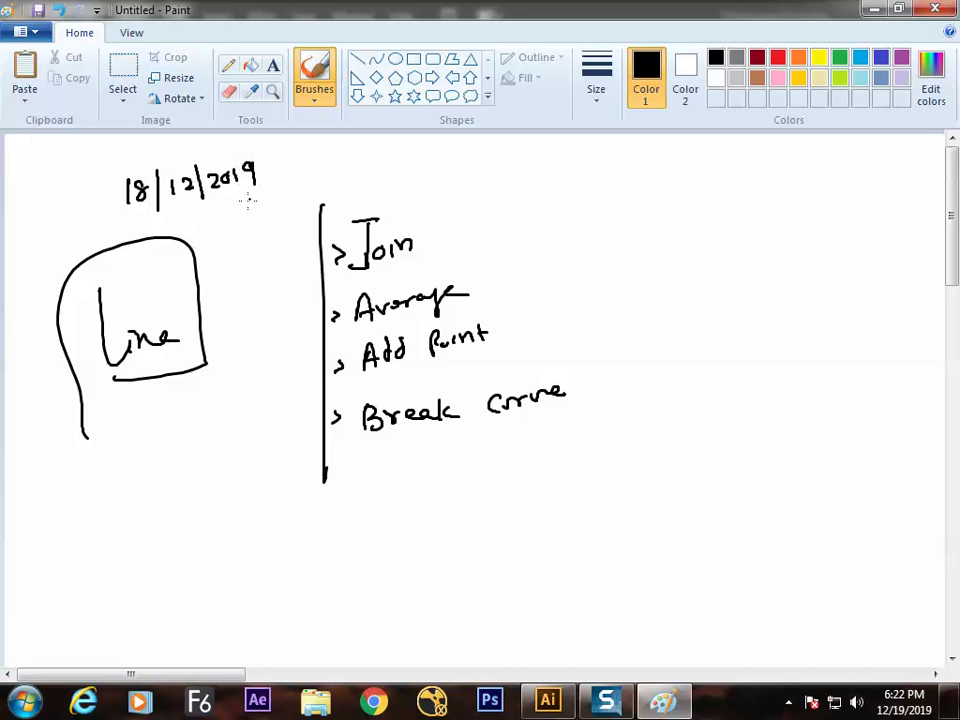
{"action": "left_click_drag", "start_coordinate": [112, 248], "coordinate": [271, 213]}
{"action": "key", "text": "ctrl+z"}
{"action": "left_click_drag", "start_coordinate": [120, 229], "coordinate": [277, 188]}
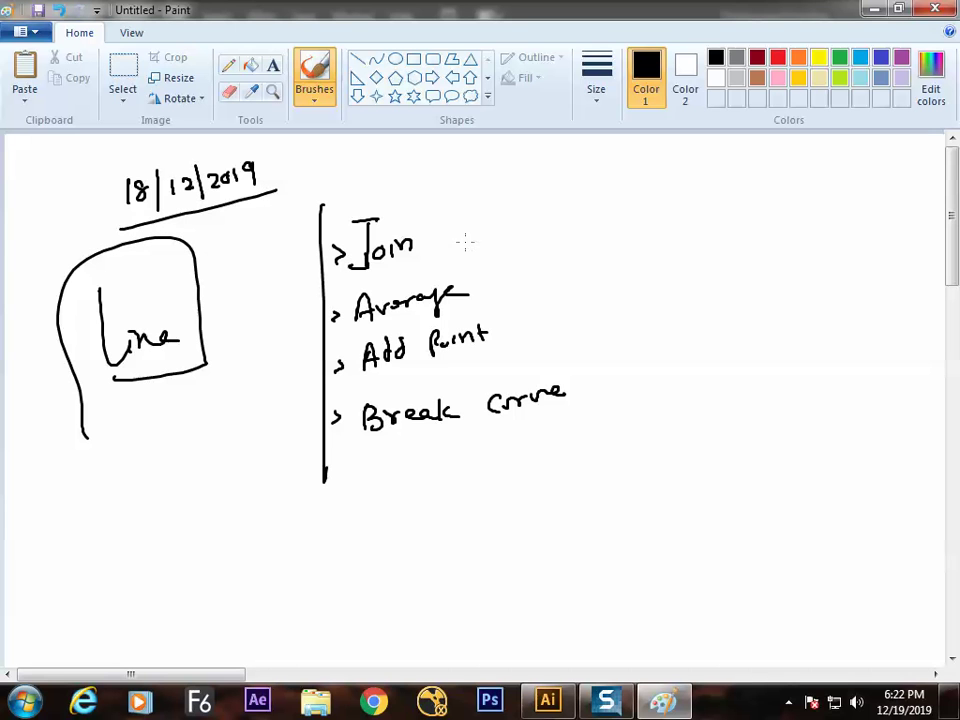
Step: Draw a tall vertical line to the right of the handwritten list
{"action": "mouse_move", "coordinate": [558, 160]}
{"action": "left_mouse_down"}
{"action": "mouse_move", "coordinate": [572, 289]}
{"action": "mouse_move", "coordinate": [536, 476]}
{"action": "mouse_move", "coordinate": [482, 489]}
{"action": "left_mouse_up"}
{"action": "key", "text": "ctrl+z"}
{"action": "left_click_drag", "start_coordinate": [589, 178], "coordinate": [611, 484]}
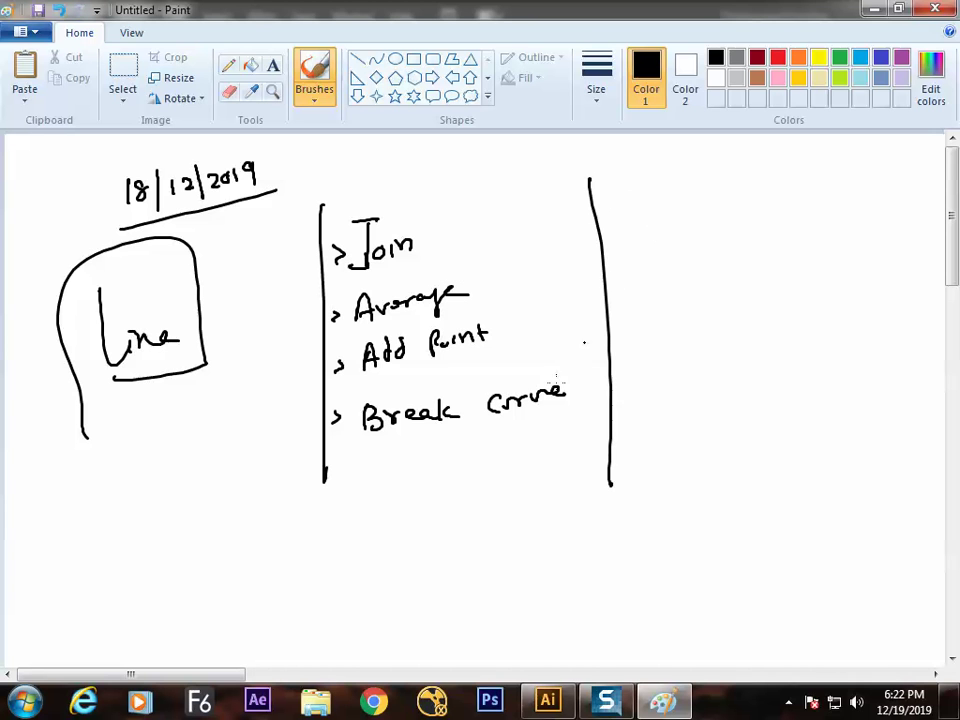
{"action": "mouse_move", "coordinate": [231, 674]}
{"action": "left_mouse_down"}
{"action": "mouse_move", "coordinate": [305, 665]}
{"action": "mouse_move", "coordinate": [343, 613]}
{"action": "left_mouse_up"}
Step: Switch back to Illustrator and delete both lines from the artboard
{"action": "key", "text": "alt+Tab"}
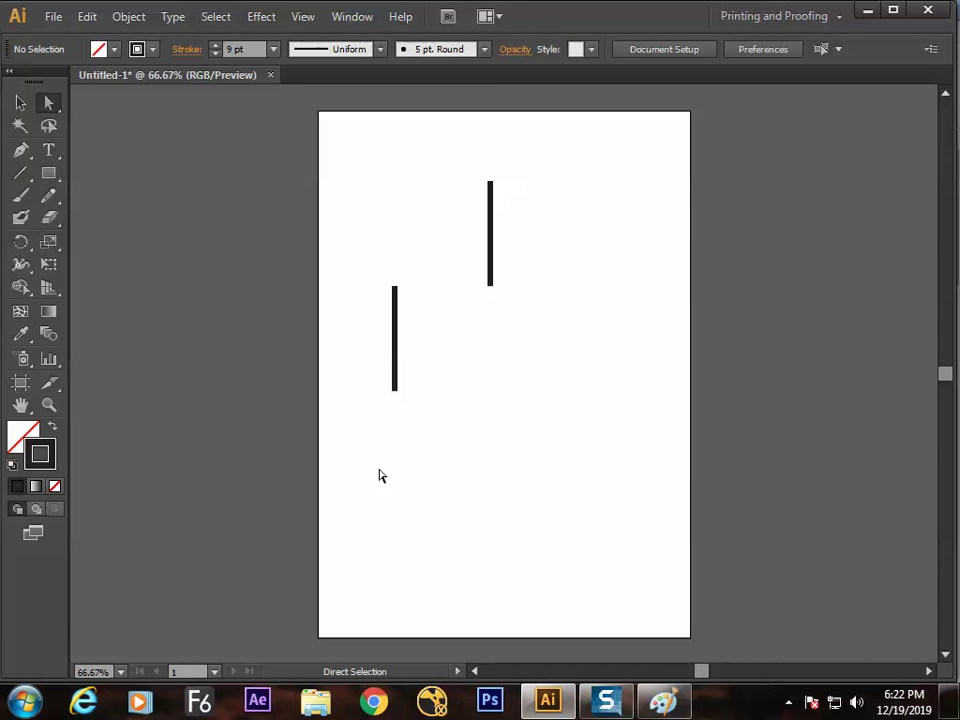
{"action": "key", "text": "ctrl+a"}
{"action": "key", "text": "Delete"}
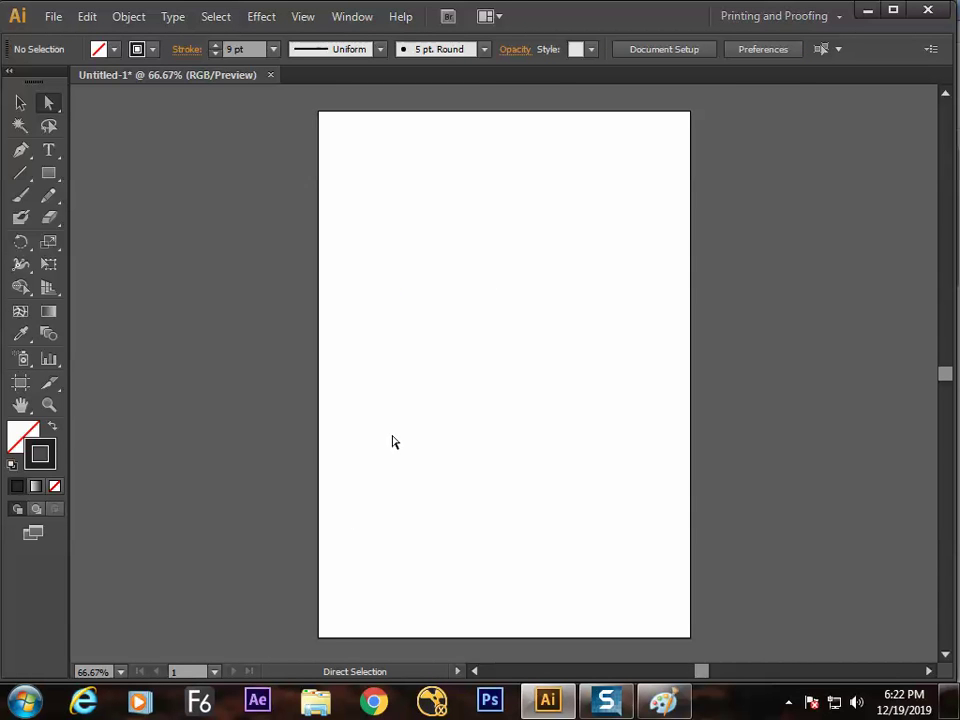
Step: Draw nine separate straight lines with the Line Segment tool, radiating around a common centre in the upper half of the artboard
{"action": "left_click", "coordinate": [20, 172]}
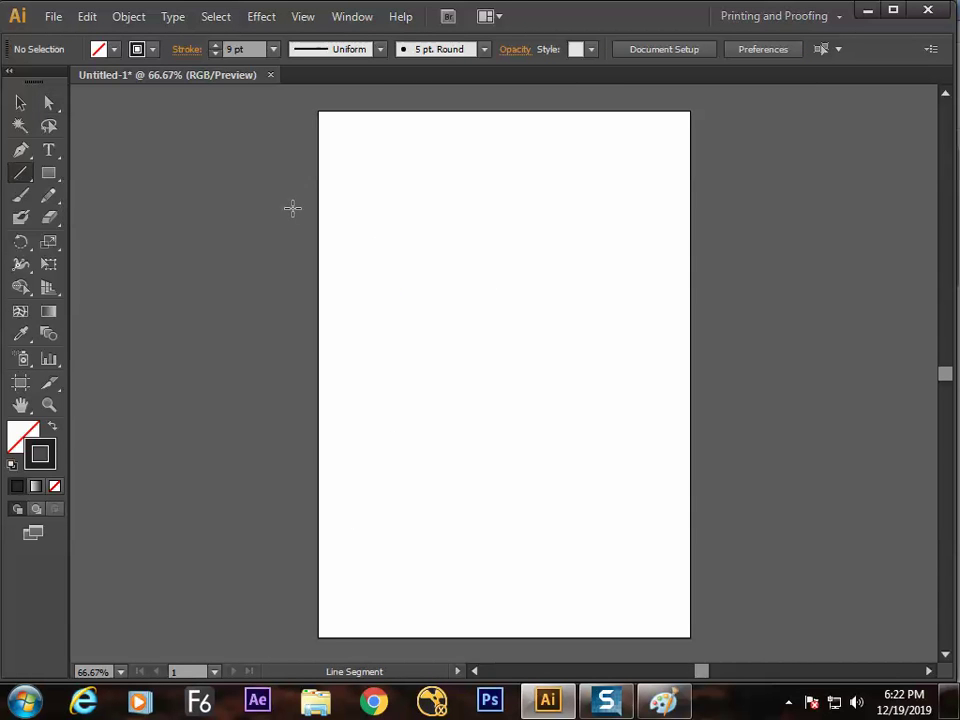
{"action": "left_click_drag", "start_coordinate": [375, 180], "coordinate": [448, 302]}
{"action": "mouse_move", "coordinate": [529, 180]}
{"action": "left_mouse_down"}
{"action": "mouse_move", "coordinate": [448, 296]}
{"action": "mouse_move", "coordinate": [448, 287]}
{"action": "left_mouse_up"}
{"action": "left_click_drag", "start_coordinate": [449, 497], "coordinate": [428, 366]}
{"action": "left_click_drag", "start_coordinate": [579, 425], "coordinate": [455, 344]}
{"action": "left_click_drag", "start_coordinate": [319, 420], "coordinate": [411, 330]}
{"action": "left_click_drag", "start_coordinate": [617, 302], "coordinate": [474, 320]}
{"action": "left_click_drag", "start_coordinate": [322, 268], "coordinate": [390, 311]}
{"action": "left_click_drag", "start_coordinate": [437, 186], "coordinate": [429, 274]}
{"action": "left_click_drag", "start_coordinate": [599, 234], "coordinate": [513, 290]}
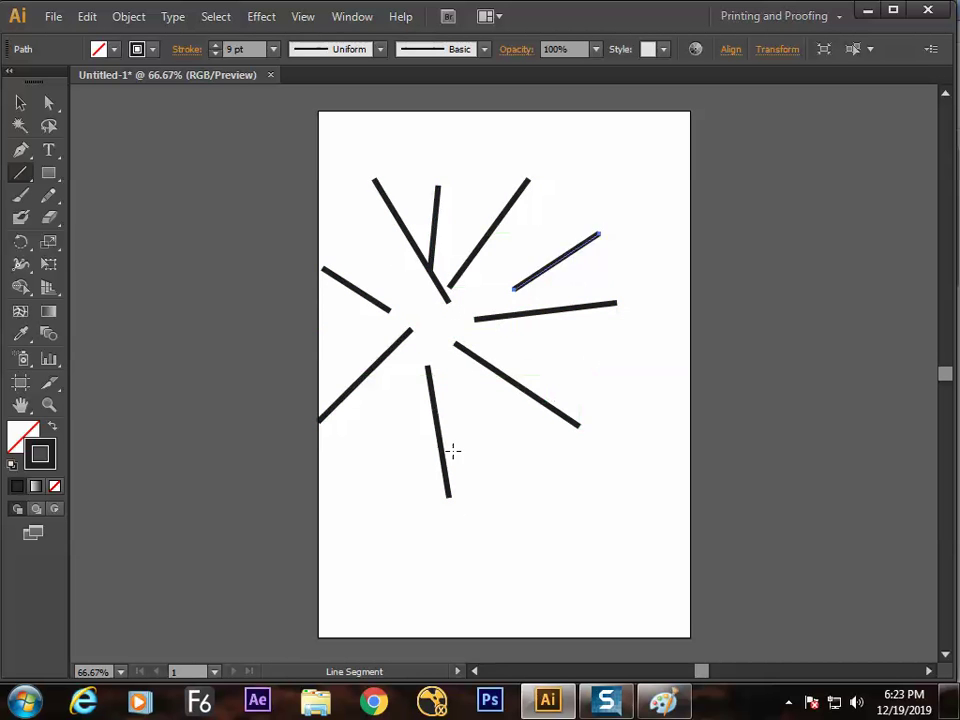
Step: Try selecting the inner endpoints of the radiating lines with a rectangular Direct Selection marquee, and clear the selection
{"action": "key", "text": "a"}
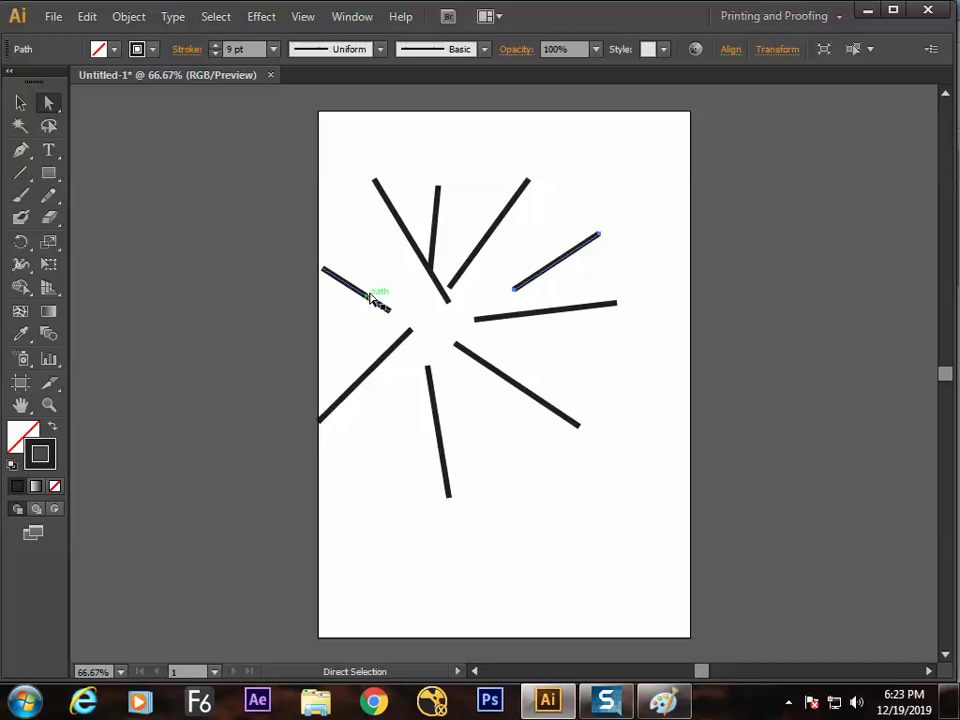
{"action": "left_click_drag", "start_coordinate": [49, 101], "coordinate": [132, 114]}
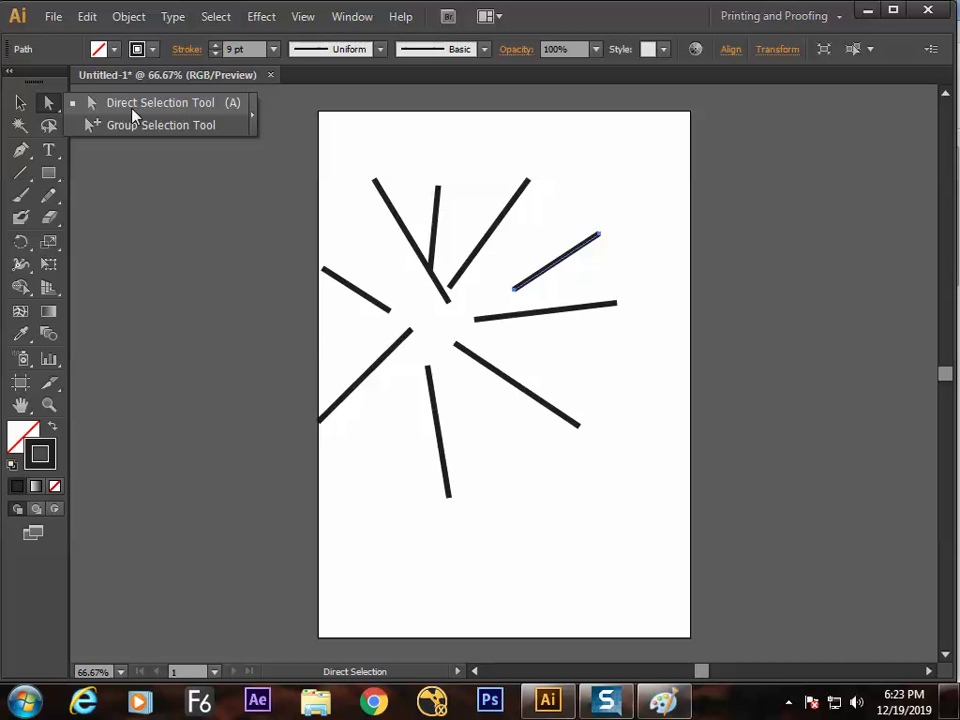
{"action": "left_click_drag", "start_coordinate": [132, 114], "coordinate": [134, 115]}
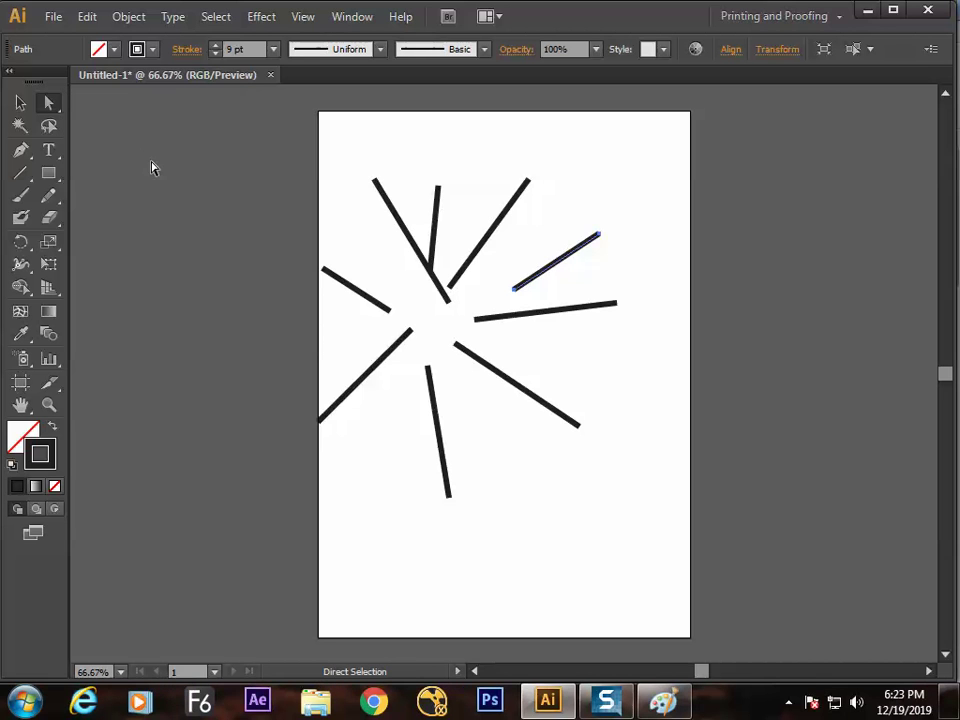
{"action": "left_click_drag", "start_coordinate": [356, 230], "coordinate": [521, 411]}
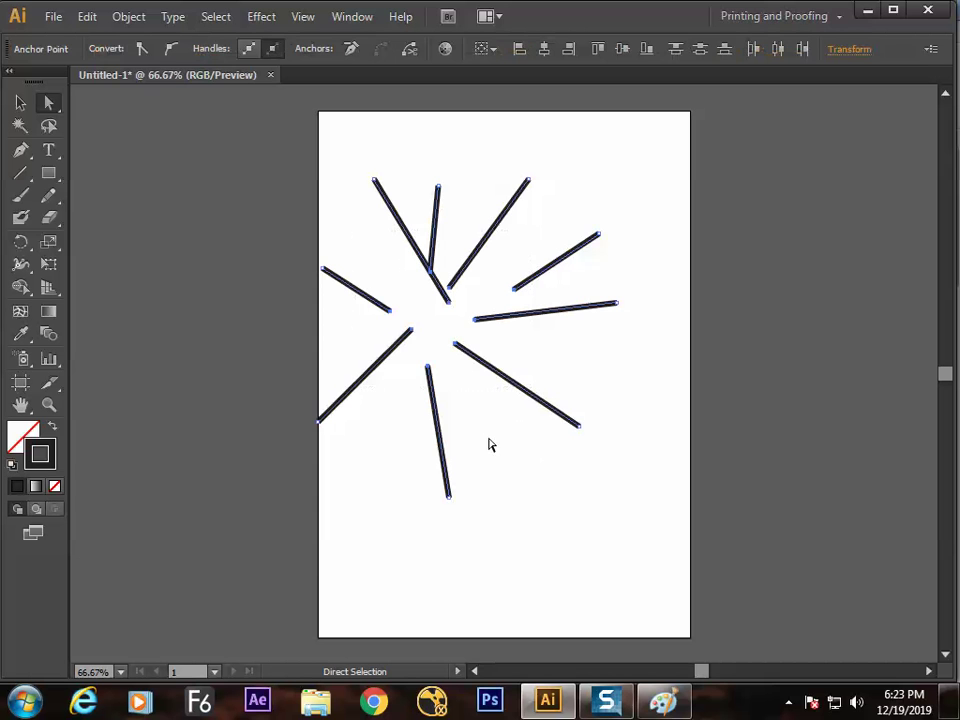
{"action": "left_click", "coordinate": [487, 420]}
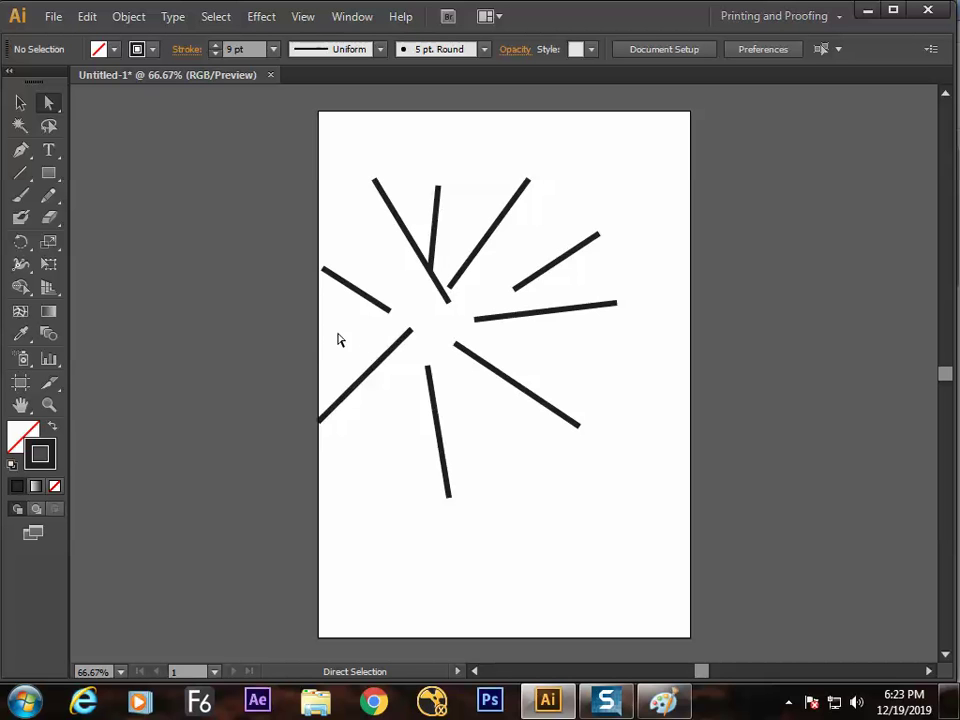
Step: Select the inner endpoints of all nine lines with the Lasso tool by looping freehand around their common centre
{"action": "left_click", "coordinate": [52, 128]}
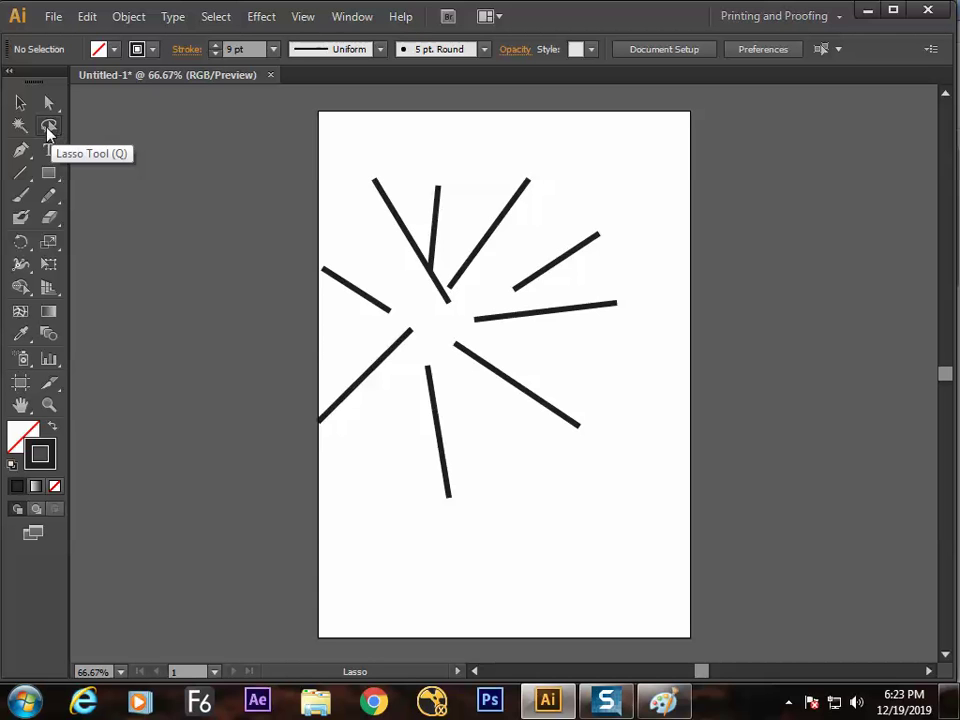
{"action": "mouse_move", "coordinate": [408, 294]}
{"action": "left_mouse_down"}
{"action": "mouse_move", "coordinate": [429, 260]}
{"action": "mouse_move", "coordinate": [501, 266]}
{"action": "mouse_move", "coordinate": [526, 287]}
{"action": "mouse_move", "coordinate": [482, 383]}
{"action": "mouse_move", "coordinate": [410, 381]}
{"action": "mouse_move", "coordinate": [371, 354]}
{"action": "mouse_move", "coordinate": [392, 302]}
{"action": "left_mouse_up"}
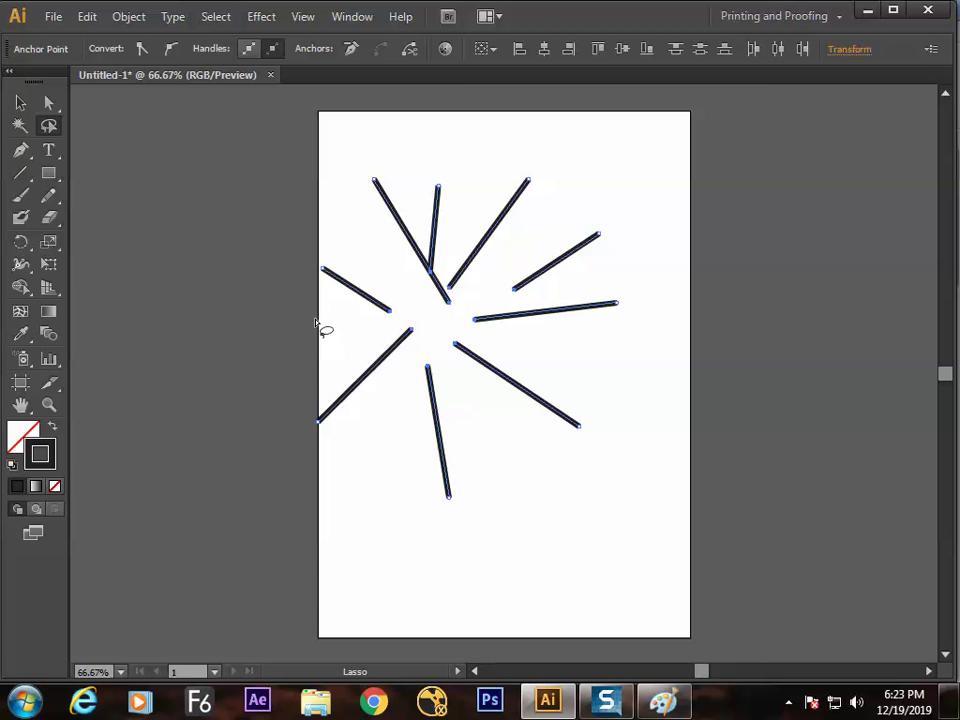
Step: Switch to Paint and handwrite "Lesso tool" with a circled Q to the right of the tall vertical line
{"action": "key", "text": "alt+Tab"}
{"action": "mouse_move", "coordinate": [336, 232]}
{"action": "left_mouse_down"}
{"action": "mouse_move", "coordinate": [347, 262]}
{"action": "mouse_move", "coordinate": [367, 240]}
{"action": "mouse_move", "coordinate": [371, 260]}
{"action": "mouse_move", "coordinate": [435, 226]}
{"action": "left_mouse_up"}
{"action": "mouse_move", "coordinate": [444, 237]}
{"action": "left_mouse_down"}
{"action": "mouse_move", "coordinate": [439, 246]}
{"action": "mouse_move", "coordinate": [450, 246]}
{"action": "left_mouse_up"}
{"action": "left_click_drag", "start_coordinate": [459, 220], "coordinate": [461, 246]}
{"action": "mouse_move", "coordinate": [512, 222]}
{"action": "left_mouse_down"}
{"action": "mouse_move", "coordinate": [524, 216]}
{"action": "mouse_move", "coordinate": [526, 244]}
{"action": "left_mouse_up"}
{"action": "mouse_move", "coordinate": [520, 193]}
{"action": "left_mouse_down"}
{"action": "mouse_move", "coordinate": [549, 214]}
{"action": "mouse_move", "coordinate": [522, 192]}
{"action": "left_mouse_up"}
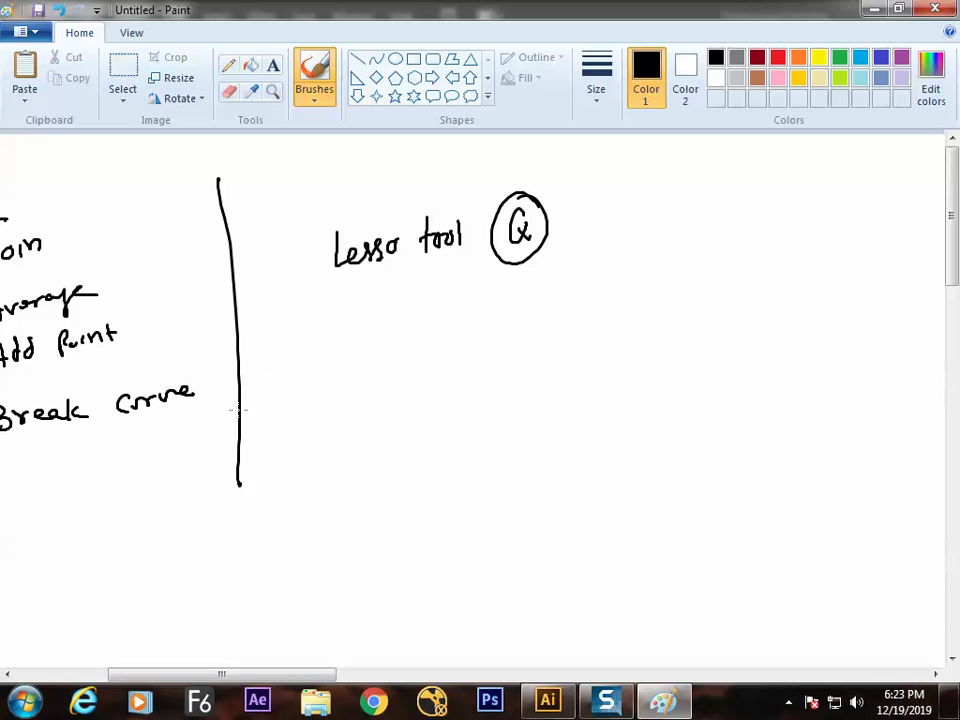
Step: Return to Illustrator and reselect the lines' inner endpoints, first with a Direct Selection marquee and again with the Lasso tool
{"action": "key", "text": "alt+Tab"}
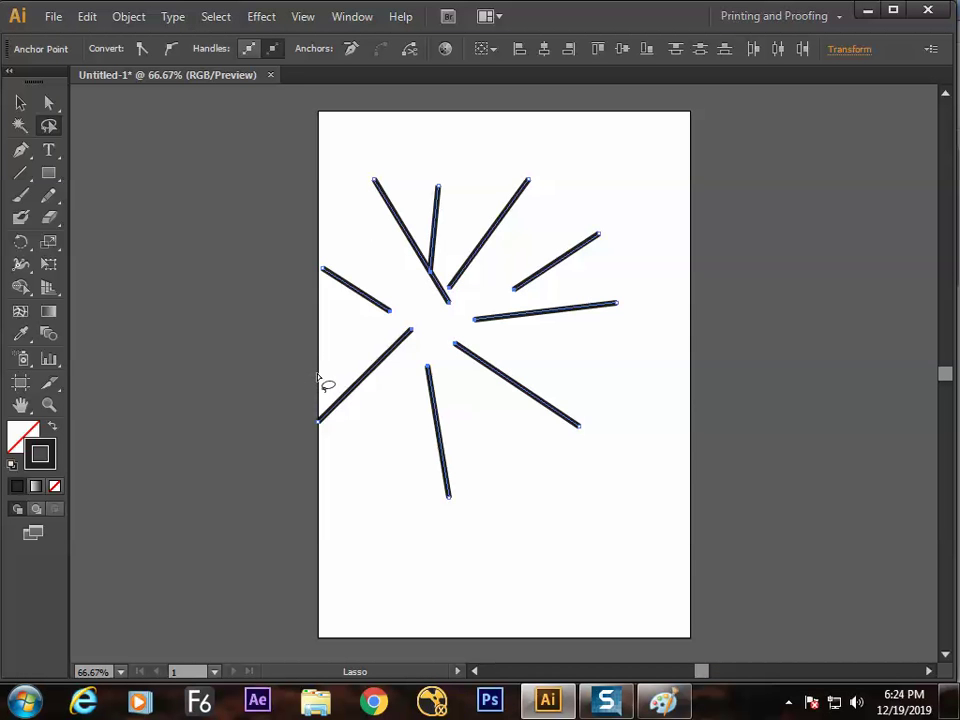
{"action": "left_click", "coordinate": [49, 102]}
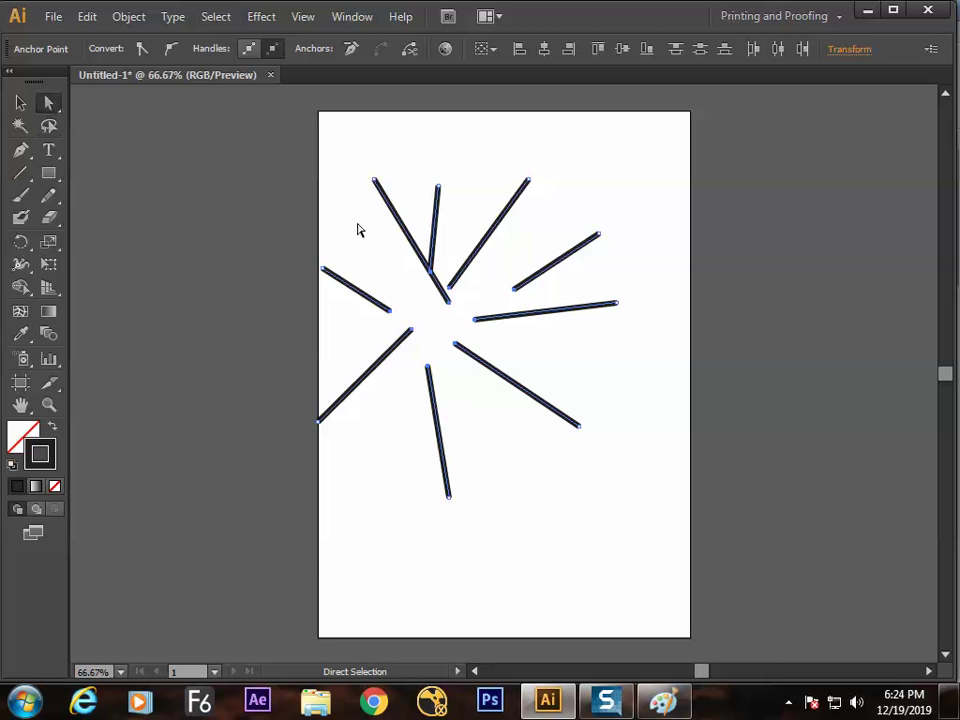
{"action": "left_click_drag", "start_coordinate": [349, 227], "coordinate": [517, 392]}
{"action": "left_click", "coordinate": [49, 126]}
{"action": "mouse_move", "coordinate": [385, 279]}
{"action": "left_mouse_down"}
{"action": "mouse_move", "coordinate": [409, 257]}
{"action": "mouse_move", "coordinate": [525, 333]}
{"action": "mouse_move", "coordinate": [374, 364]}
{"action": "mouse_move", "coordinate": [393, 409]}
{"action": "left_mouse_up"}
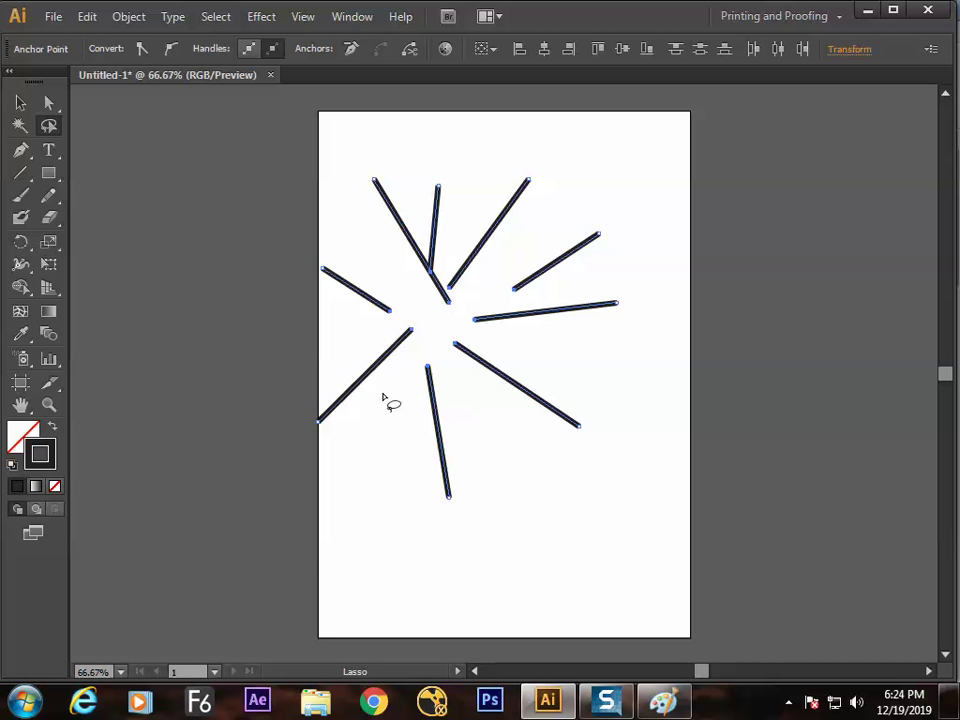
Step: Switch to Paint and draw a frame around the "Lesso tool" note and its circled Q
{"action": "key", "text": "alt+Tab"}
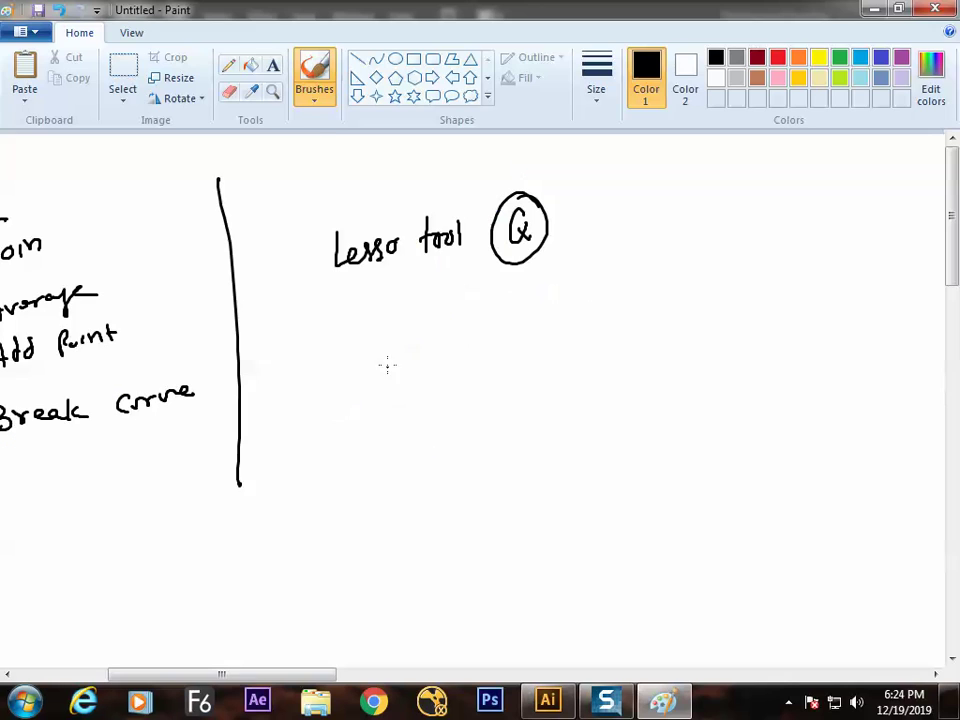
{"action": "mouse_move", "coordinate": [319, 316]}
{"action": "left_mouse_down"}
{"action": "mouse_move", "coordinate": [574, 276]}
{"action": "mouse_move", "coordinate": [332, 208]}
{"action": "mouse_move", "coordinate": [291, 325]}
{"action": "left_mouse_up"}
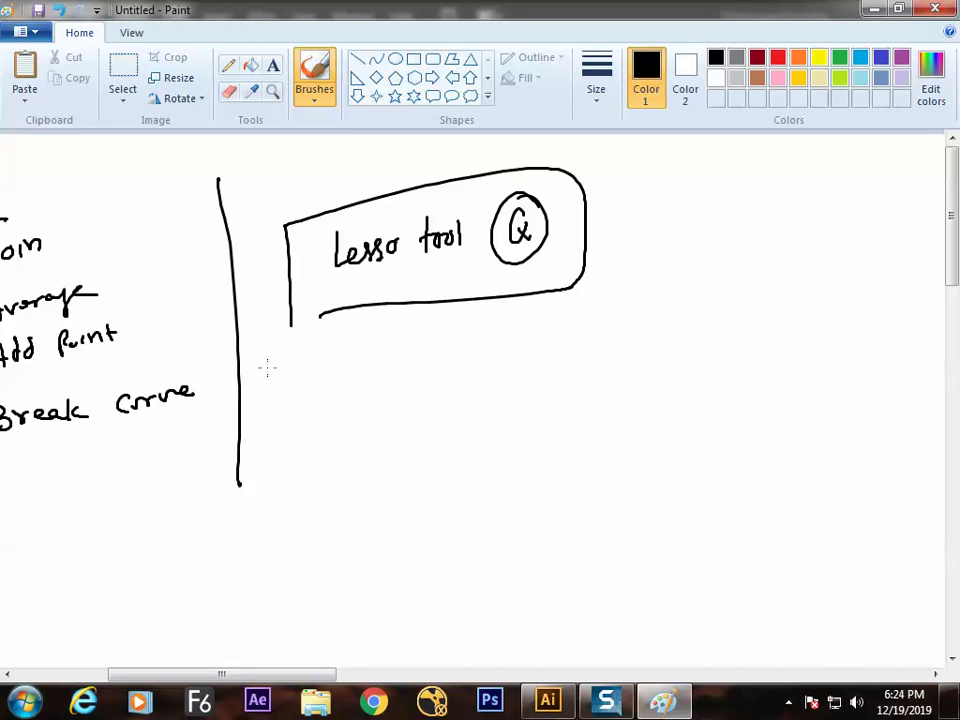
Step: Go back to Illustrator and average the selected inner endpoints so all nine lines meet at one point
{"action": "key", "text": "alt+Tab"}
{"action": "right_click", "coordinate": [437, 325]}
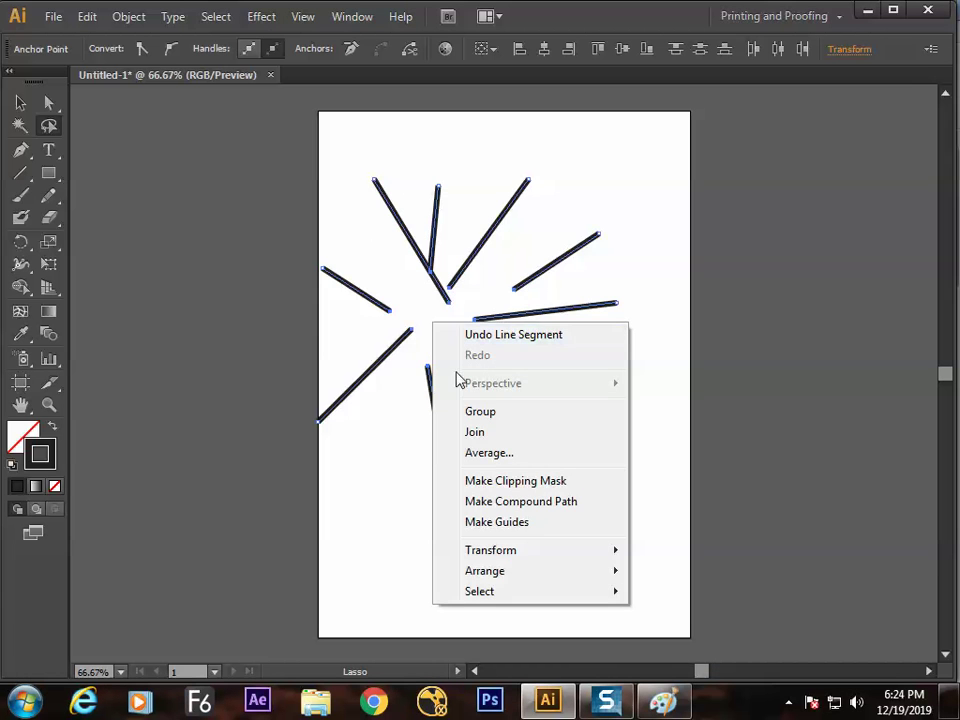
{"action": "left_click", "coordinate": [486, 454]}
{"action": "key", "text": "Return"}
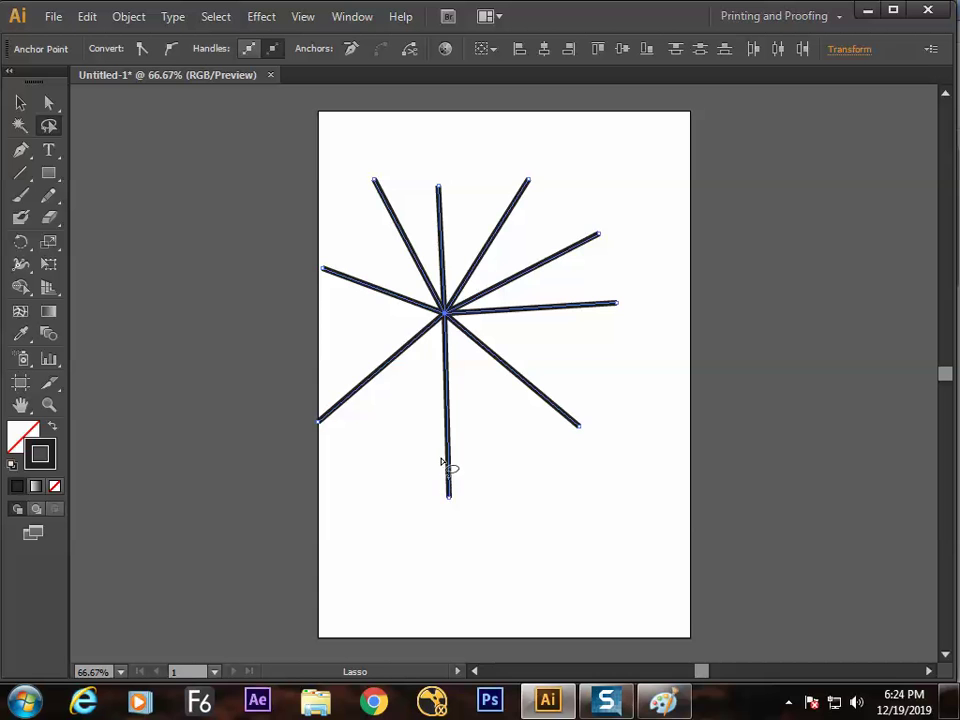
Step: Duplicate the lines with their shared centre point moved down and right, and set the copies' stroke to C=15 M=100 Y=90 K=10
{"action": "key", "text": "a"}
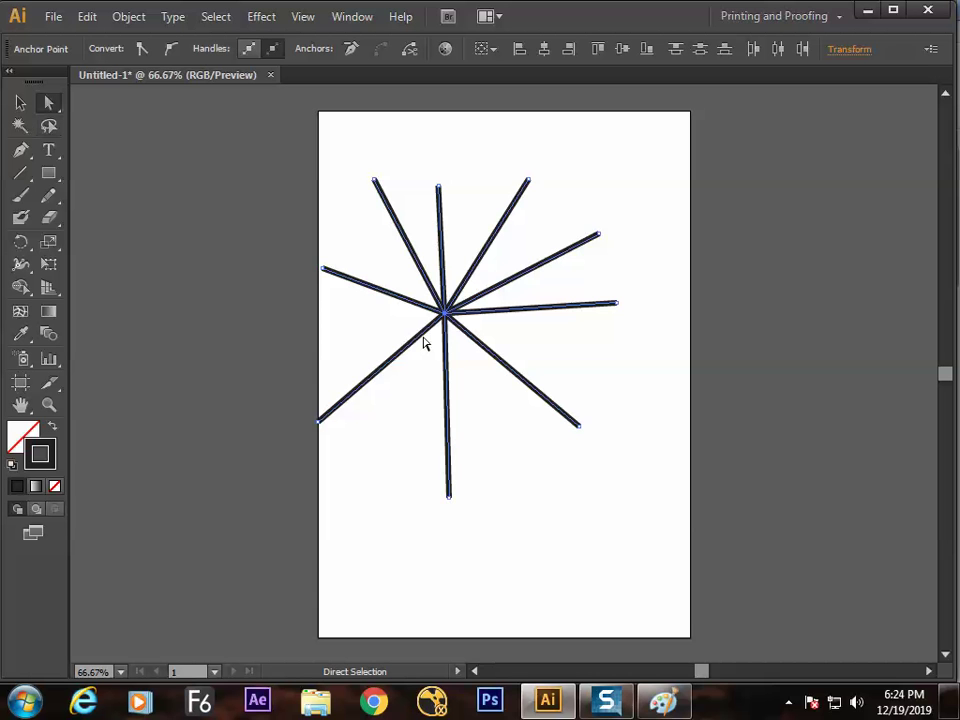
{"action": "left_click_drag", "start_coordinate": [444, 316], "coordinate": [488, 402]}
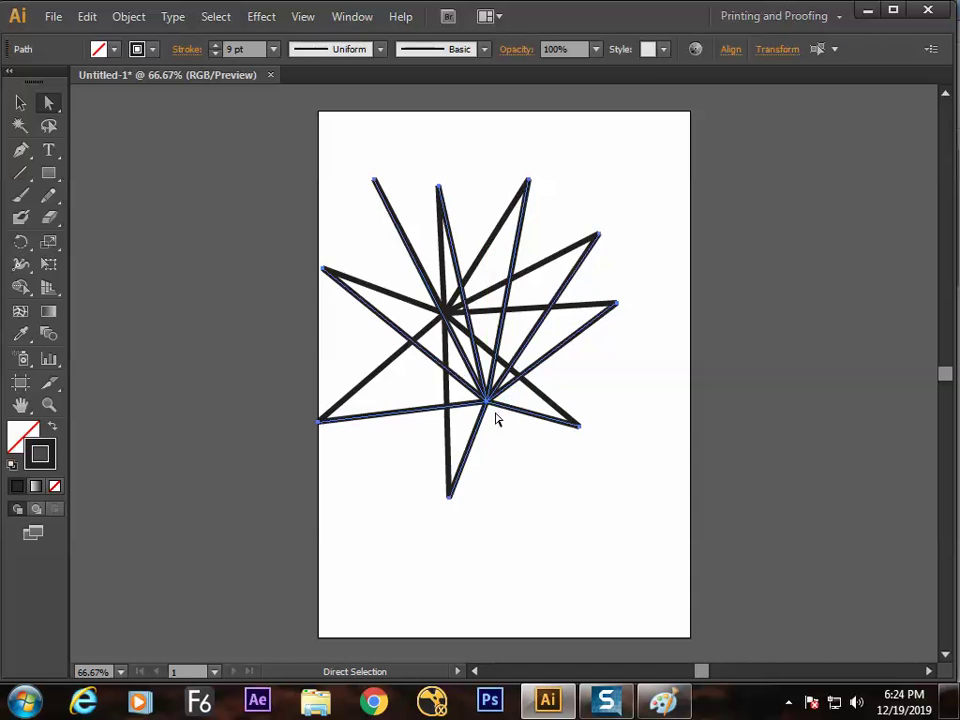
{"action": "left_click", "coordinate": [152, 49]}
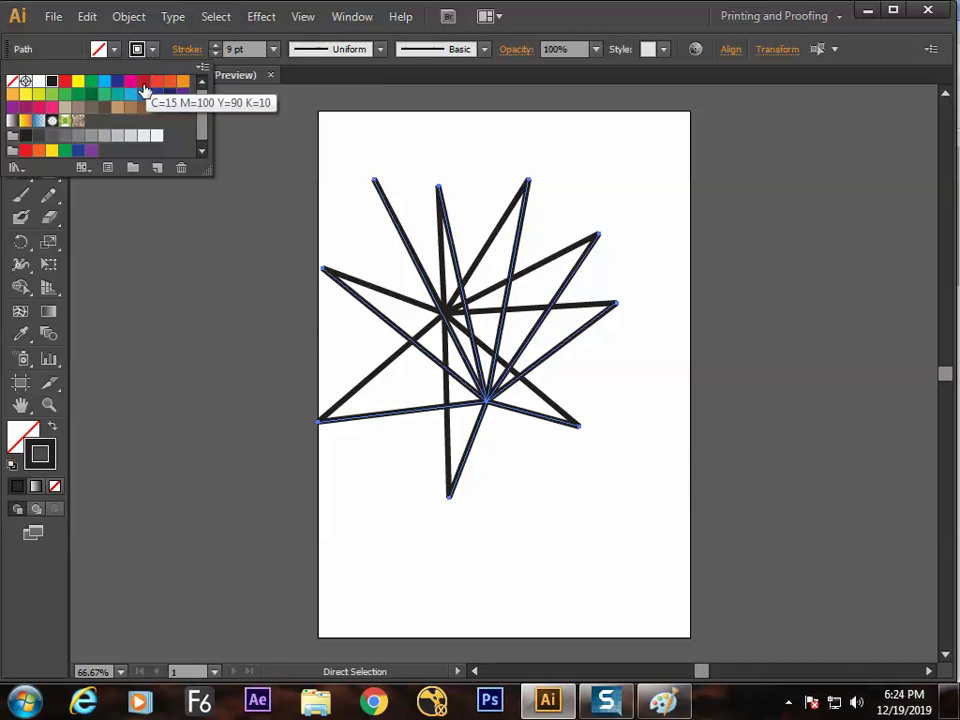
{"action": "left_click", "coordinate": [143, 81]}
{"action": "left_click", "coordinate": [207, 311]}
{"action": "left_click", "coordinate": [260, 470]}
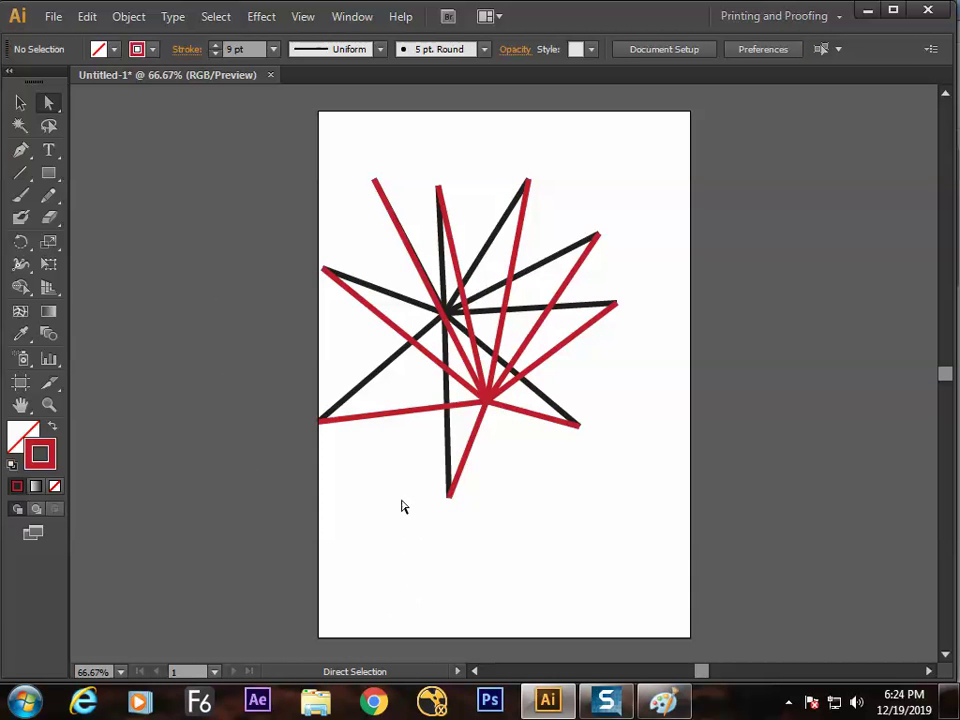
Step: Select all black and red lines with the Selection tool and move them fully inside the artboard's upper part
{"action": "key", "text": "v"}
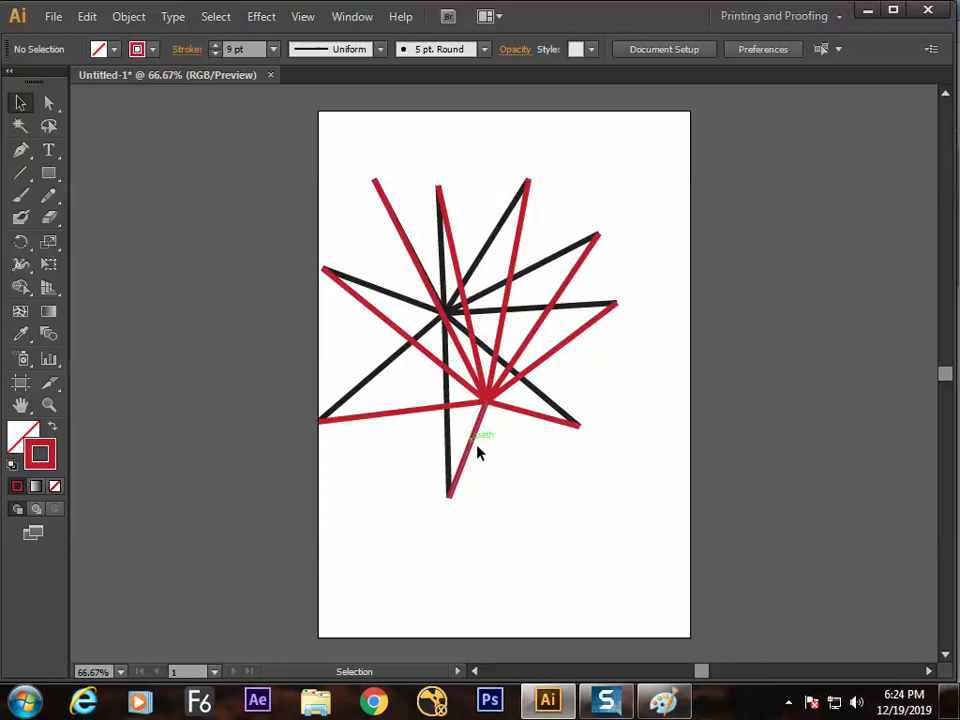
{"action": "left_click", "coordinate": [392, 354]}
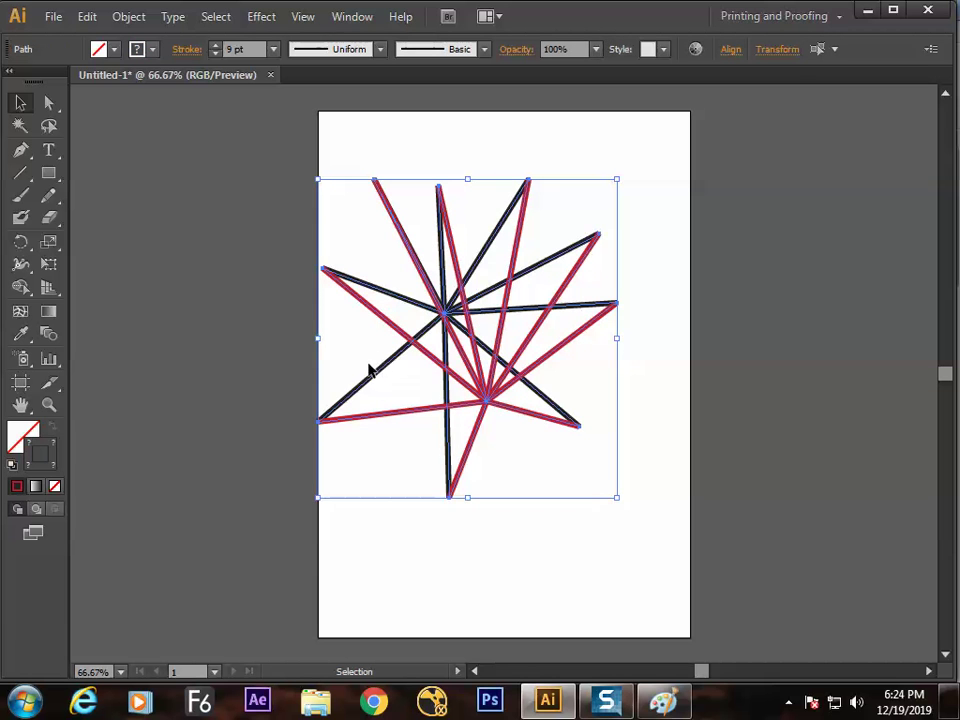
{"action": "mouse_move", "coordinate": [456, 383]}
{"action": "left_mouse_down"}
{"action": "mouse_move", "coordinate": [493, 403]}
{"action": "mouse_move", "coordinate": [451, 397]}
{"action": "left_mouse_up"}
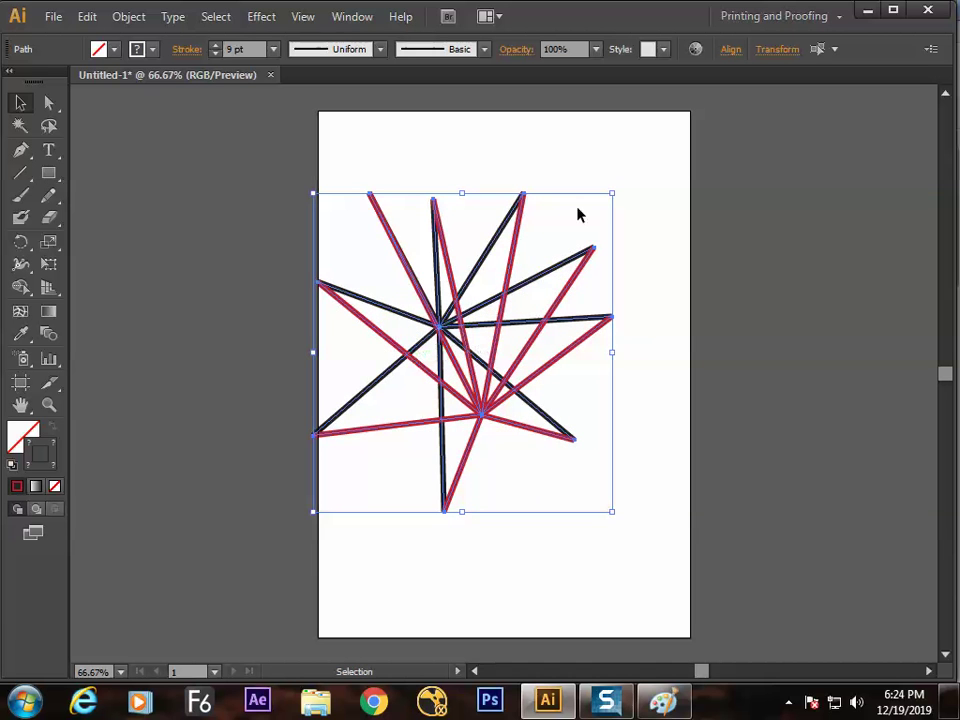
{"action": "left_click_drag", "start_coordinate": [480, 414], "coordinate": [509, 388]}
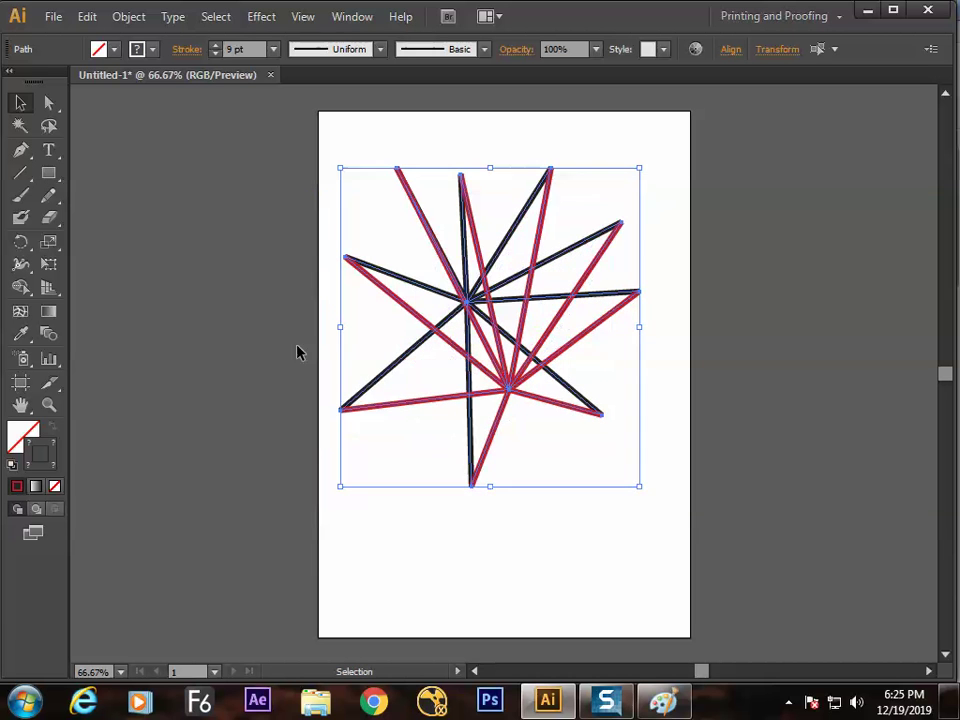
{"action": "left_click", "coordinate": [21, 178]}
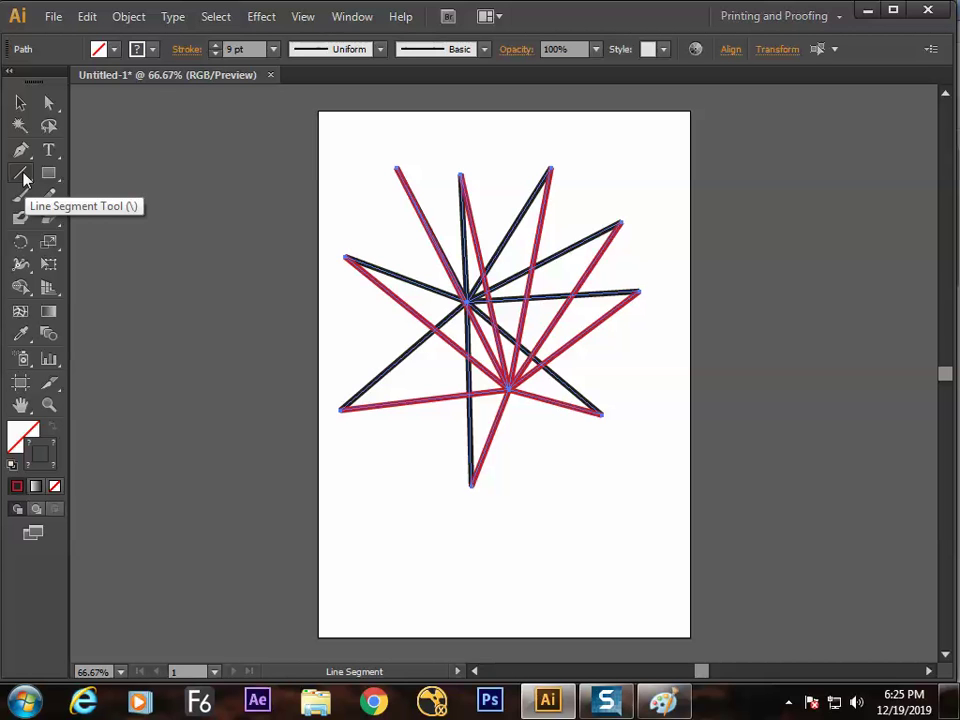
{"action": "left_click", "coordinate": [48, 126]}
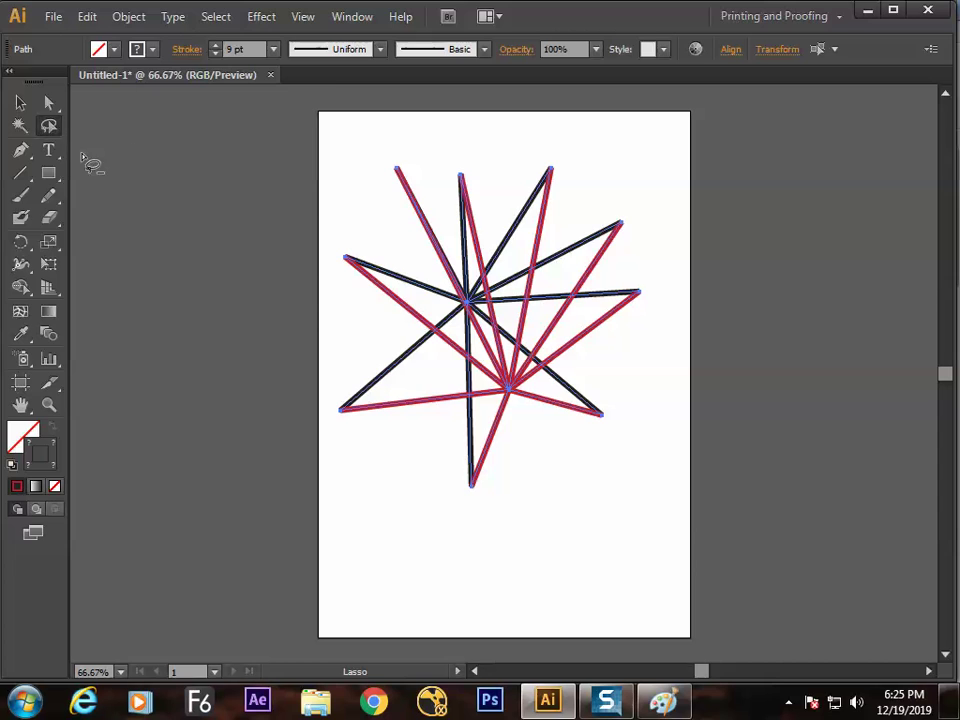
Step: Switch to Paint, draw a vertical divider beside the framed lasso note and handwrite "Direct Selection Tool" to its right
{"action": "key", "text": "alt+Tab"}
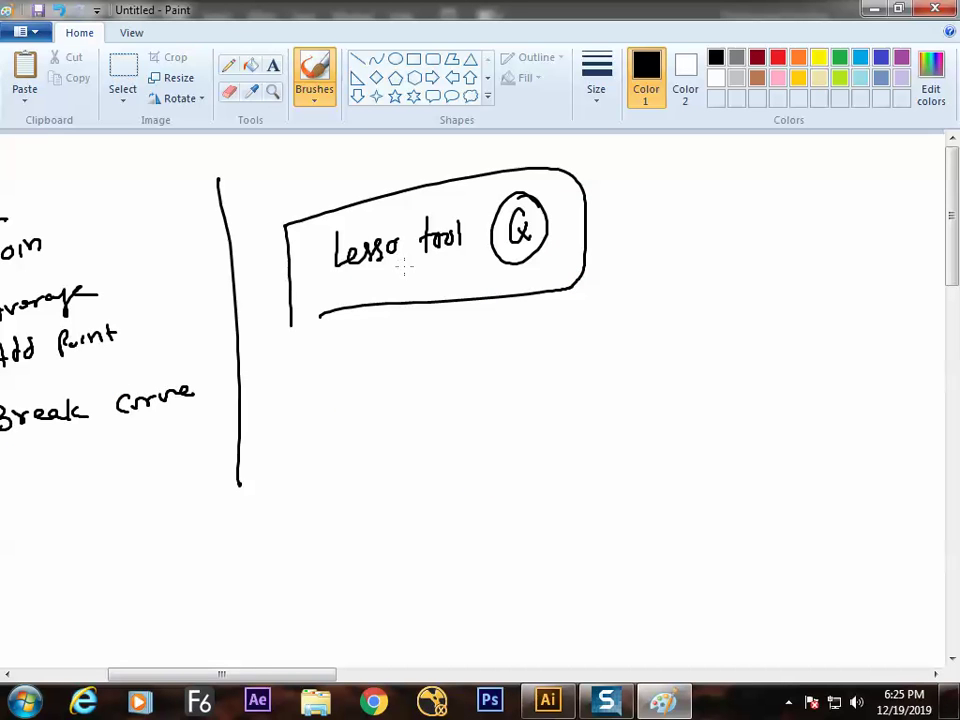
{"action": "left_click_drag", "start_coordinate": [592, 163], "coordinate": [594, 339]}
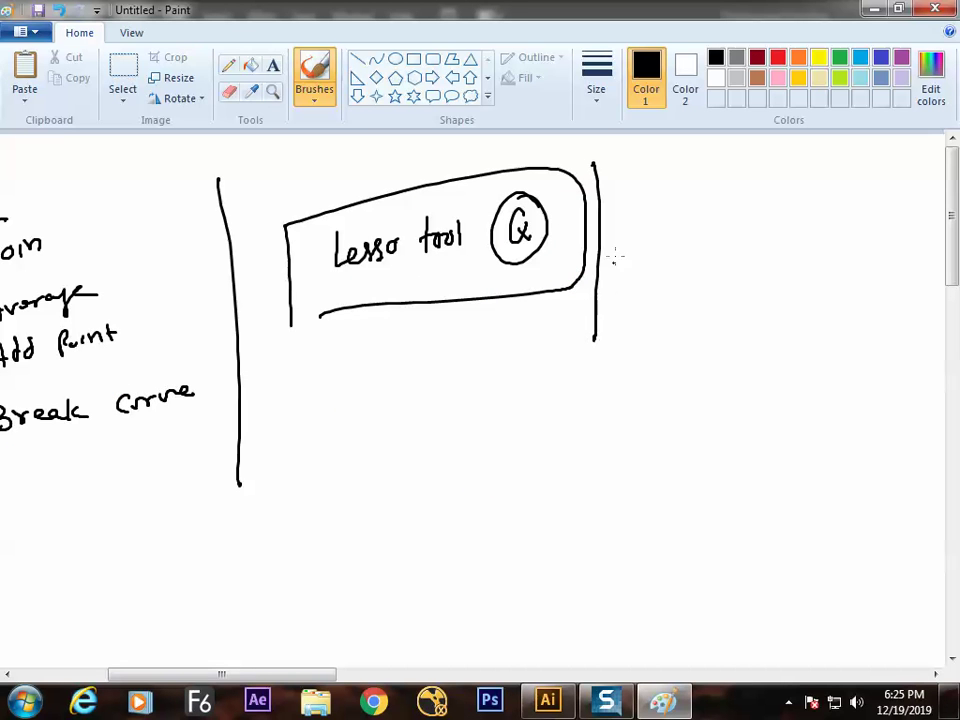
{"action": "mouse_move", "coordinate": [622, 215]}
{"action": "left_mouse_down"}
{"action": "mouse_move", "coordinate": [627, 245]}
{"action": "mouse_move", "coordinate": [620, 222]}
{"action": "mouse_move", "coordinate": [637, 250]}
{"action": "mouse_move", "coordinate": [636, 236]}
{"action": "mouse_move", "coordinate": [650, 241]}
{"action": "mouse_move", "coordinate": [650, 221]}
{"action": "mouse_move", "coordinate": [656, 247]}
{"action": "mouse_move", "coordinate": [718, 248]}
{"action": "left_mouse_up"}
{"action": "mouse_move", "coordinate": [708, 230]}
{"action": "left_mouse_down"}
{"action": "mouse_move", "coordinate": [752, 218]}
{"action": "mouse_move", "coordinate": [749, 238]}
{"action": "mouse_move", "coordinate": [786, 210]}
{"action": "mouse_move", "coordinate": [807, 233]}
{"action": "mouse_move", "coordinate": [826, 206]}
{"action": "mouse_move", "coordinate": [823, 217]}
{"action": "mouse_move", "coordinate": [866, 221]}
{"action": "left_mouse_up"}
{"action": "mouse_move", "coordinate": [803, 260]}
{"action": "left_mouse_down"}
{"action": "mouse_move", "coordinate": [804, 280]}
{"action": "mouse_move", "coordinate": [812, 258]}
{"action": "mouse_move", "coordinate": [826, 268]}
{"action": "left_mouse_up"}
{"action": "mouse_move", "coordinate": [828, 266]}
{"action": "left_mouse_down"}
{"action": "mouse_move", "coordinate": [843, 258]}
{"action": "mouse_move", "coordinate": [846, 280]}
{"action": "left_mouse_up"}
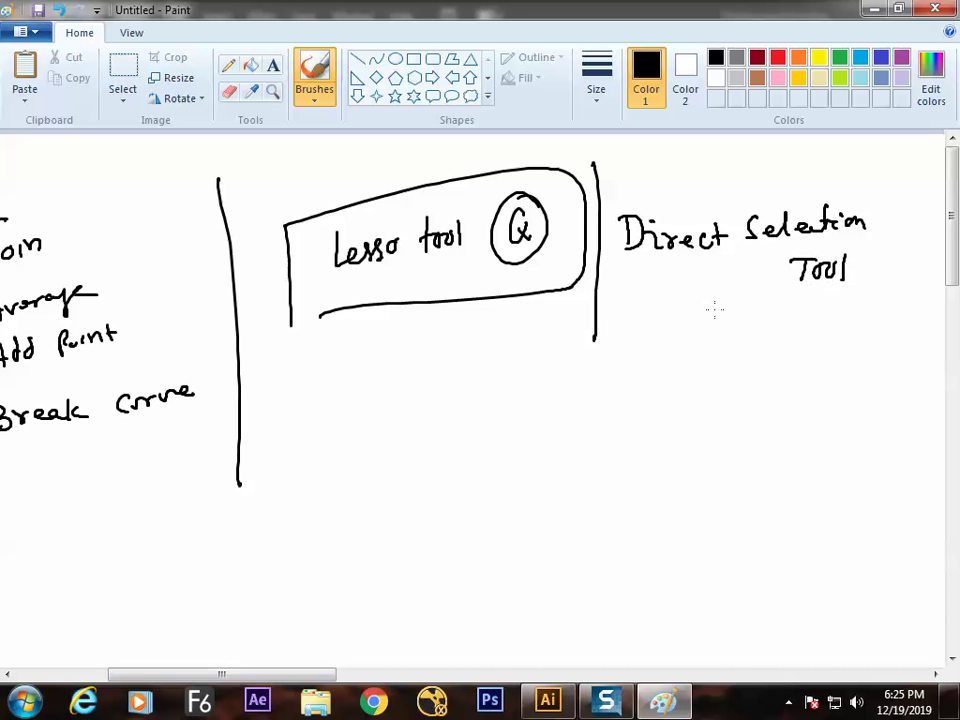
Step: Write a circled A below "Direct Selection Tool" and draw a vertical line at the right end of that note
{"action": "mouse_move", "coordinate": [716, 306]}
{"action": "left_mouse_down"}
{"action": "mouse_move", "coordinate": [707, 331]}
{"action": "mouse_move", "coordinate": [722, 330]}
{"action": "left_mouse_up"}
{"action": "mouse_move", "coordinate": [710, 320]}
{"action": "left_mouse_down"}
{"action": "mouse_move", "coordinate": [721, 319]}
{"action": "mouse_move", "coordinate": [710, 352]}
{"action": "mouse_move", "coordinate": [722, 290]}
{"action": "left_mouse_up"}
{"action": "left_click_drag", "start_coordinate": [864, 150], "coordinate": [875, 295]}
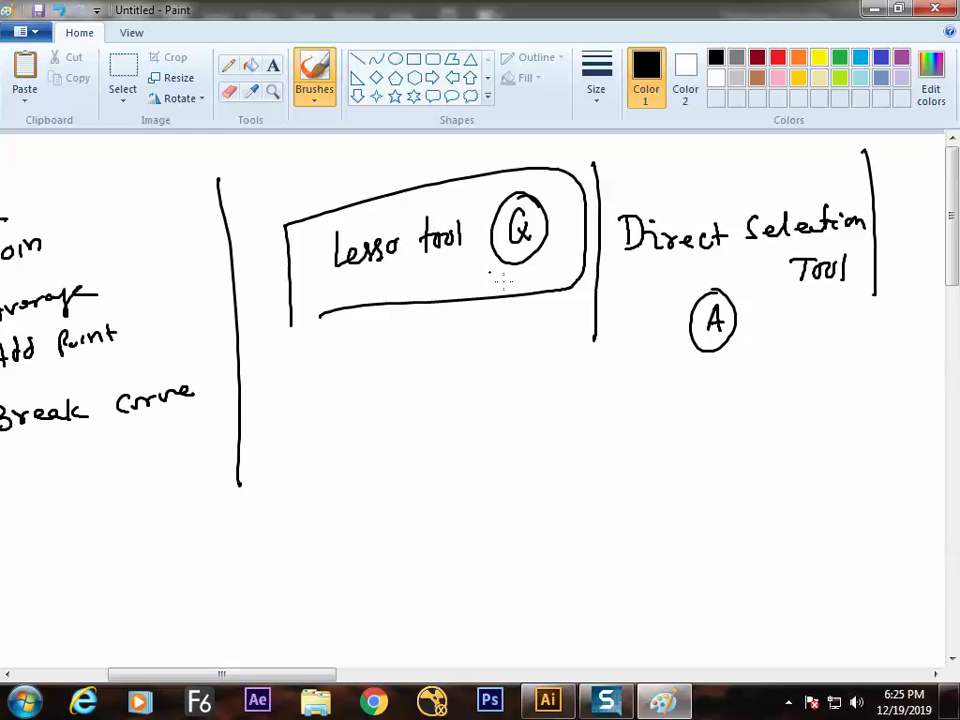
Step: Link the two tool notes with a curved double arrow, and sketch a square below the A and a freeform shape below the lasso note
{"action": "mouse_move", "coordinate": [570, 196]}
{"action": "left_mouse_down"}
{"action": "mouse_move", "coordinate": [634, 192]}
{"action": "mouse_move", "coordinate": [622, 205]}
{"action": "mouse_move", "coordinate": [568, 198]}
{"action": "left_mouse_up"}
{"action": "mouse_move", "coordinate": [697, 400]}
{"action": "left_mouse_down"}
{"action": "mouse_move", "coordinate": [694, 446]}
{"action": "mouse_move", "coordinate": [746, 442]}
{"action": "mouse_move", "coordinate": [697, 448]}
{"action": "left_mouse_up"}
{"action": "mouse_move", "coordinate": [435, 424]}
{"action": "left_mouse_down"}
{"action": "mouse_move", "coordinate": [507, 379]}
{"action": "mouse_move", "coordinate": [516, 442]}
{"action": "mouse_move", "coordinate": [433, 425]}
{"action": "left_mouse_up"}
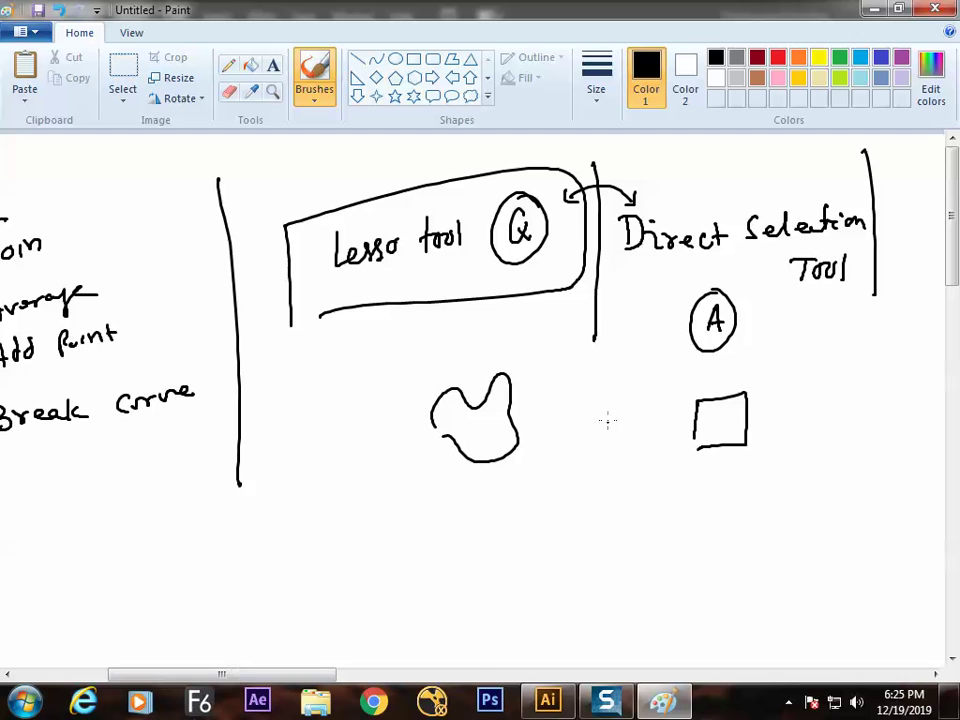
Step: Label the square "drag" and the freeform shape "draw", and draw a vertical divider between the two sketches
{"action": "mouse_move", "coordinate": [716, 474]}
{"action": "left_mouse_down"}
{"action": "mouse_move", "coordinate": [713, 484]}
{"action": "mouse_move", "coordinate": [760, 484]}
{"action": "mouse_move", "coordinate": [753, 514]}
{"action": "left_mouse_up"}
{"action": "mouse_move", "coordinate": [541, 410]}
{"action": "left_mouse_down"}
{"action": "mouse_move", "coordinate": [533, 426]}
{"action": "mouse_move", "coordinate": [584, 410]}
{"action": "left_mouse_up"}
{"action": "left_click_drag", "start_coordinate": [595, 348], "coordinate": [614, 492]}
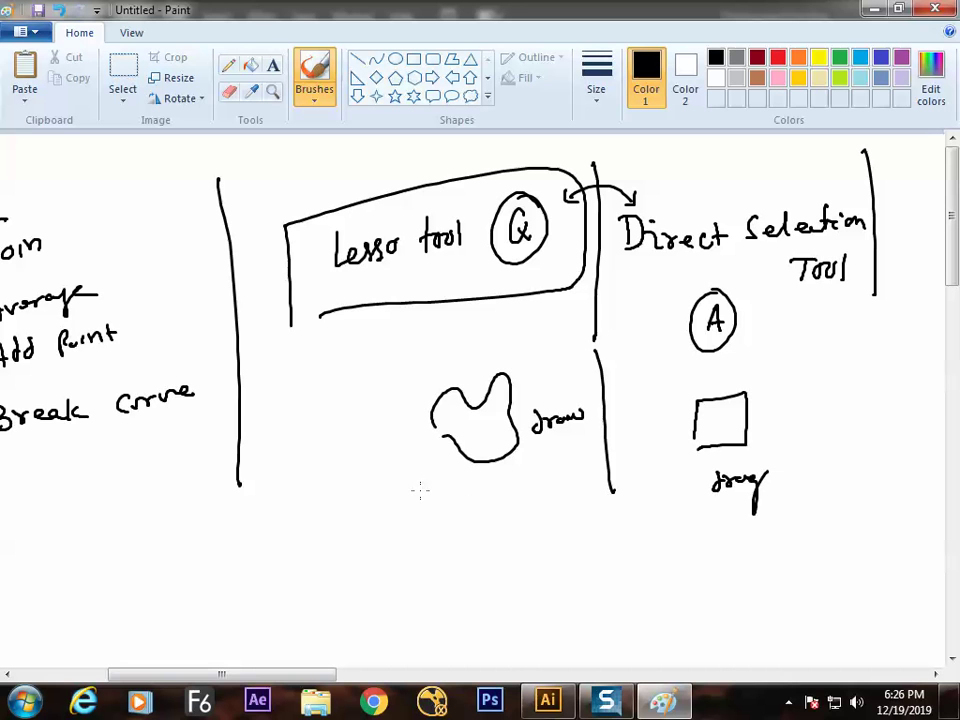
Step: Write "Random" inside an oval below the freeform shape, and sketch a small rectangle containing dots below "drag"
{"action": "mouse_move", "coordinate": [437, 520]}
{"action": "left_mouse_down"}
{"action": "mouse_move", "coordinate": [439, 551]}
{"action": "mouse_move", "coordinate": [488, 546]}
{"action": "mouse_move", "coordinate": [477, 558]}
{"action": "mouse_move", "coordinate": [471, 538]}
{"action": "mouse_move", "coordinate": [484, 554]}
{"action": "mouse_move", "coordinate": [494, 521]}
{"action": "mouse_move", "coordinate": [530, 540]}
{"action": "left_mouse_up"}
{"action": "mouse_move", "coordinate": [540, 520]}
{"action": "left_mouse_down"}
{"action": "mouse_move", "coordinate": [398, 548]}
{"action": "mouse_move", "coordinate": [497, 508]}
{"action": "left_mouse_up"}
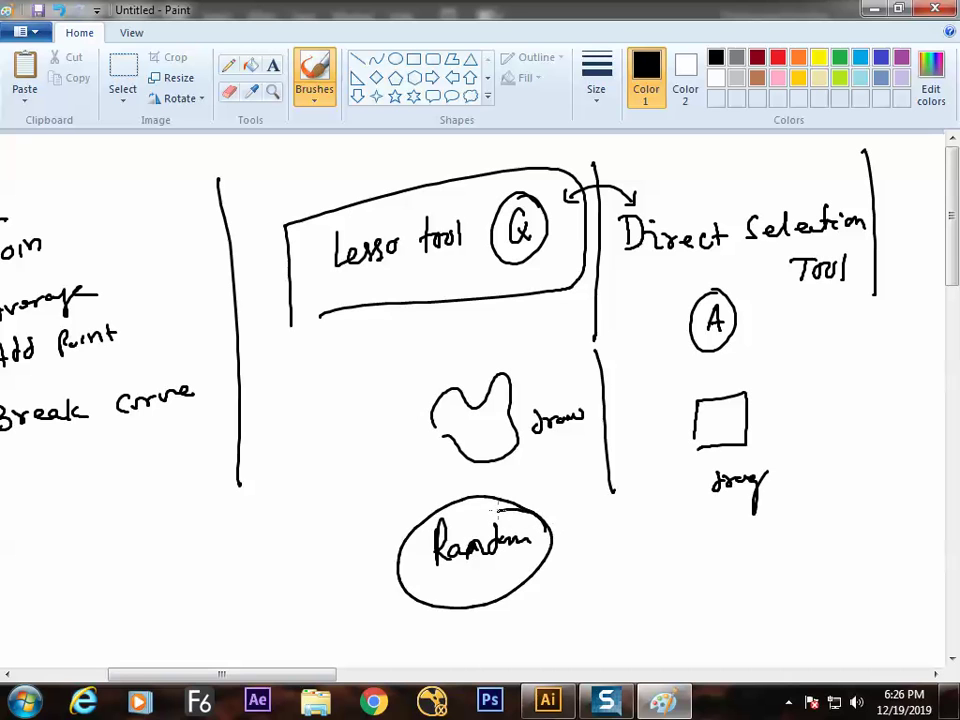
{"action": "mouse_move", "coordinate": [699, 540]}
{"action": "left_mouse_down"}
{"action": "mouse_move", "coordinate": [729, 536]}
{"action": "mouse_move", "coordinate": [698, 579]}
{"action": "mouse_move", "coordinate": [736, 568]}
{"action": "left_mouse_up"}
{"action": "left_click", "coordinate": [710, 553]}
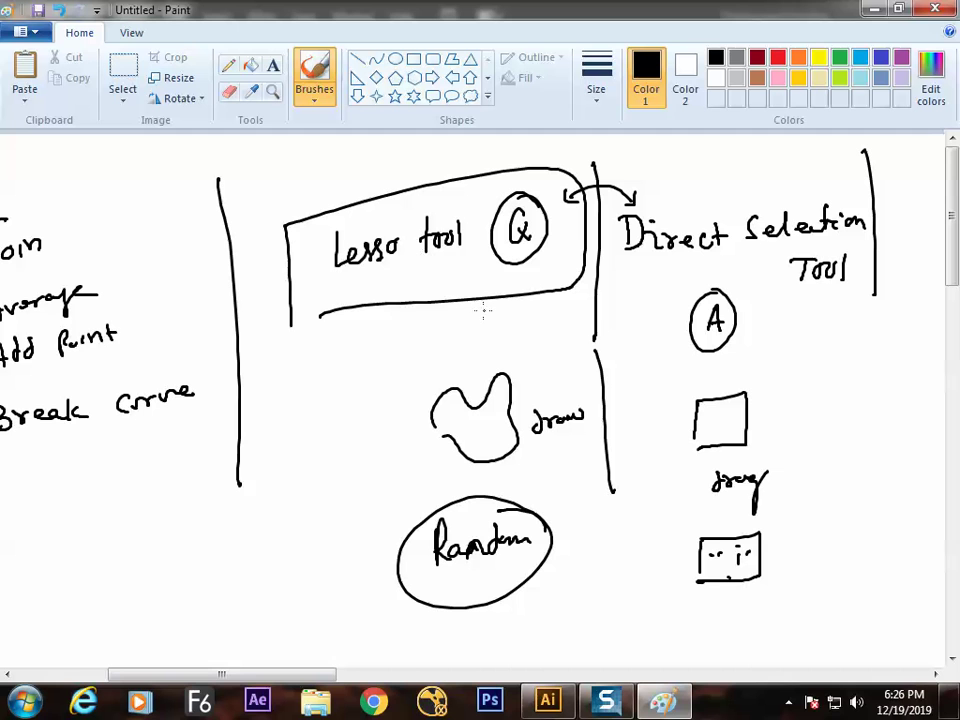
Step: Draw a check mark above the framed lasso note and close the gap in the freeform shape's outline
{"action": "left_click_drag", "start_coordinate": [357, 178], "coordinate": [442, 147]}
{"action": "key", "text": "alt"}
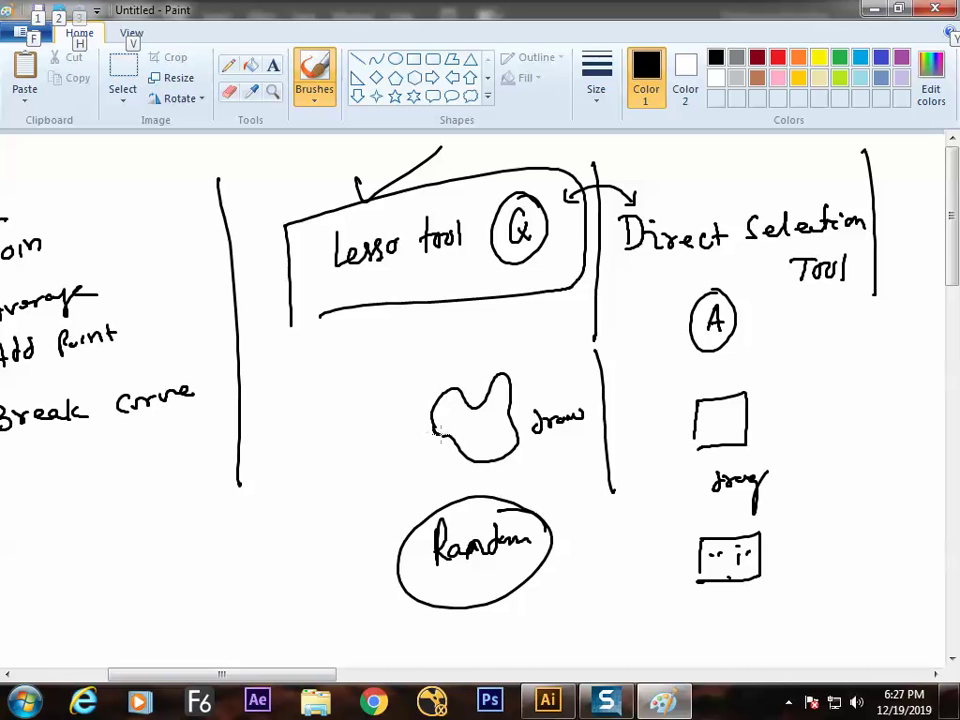
{"action": "key", "text": "alt"}
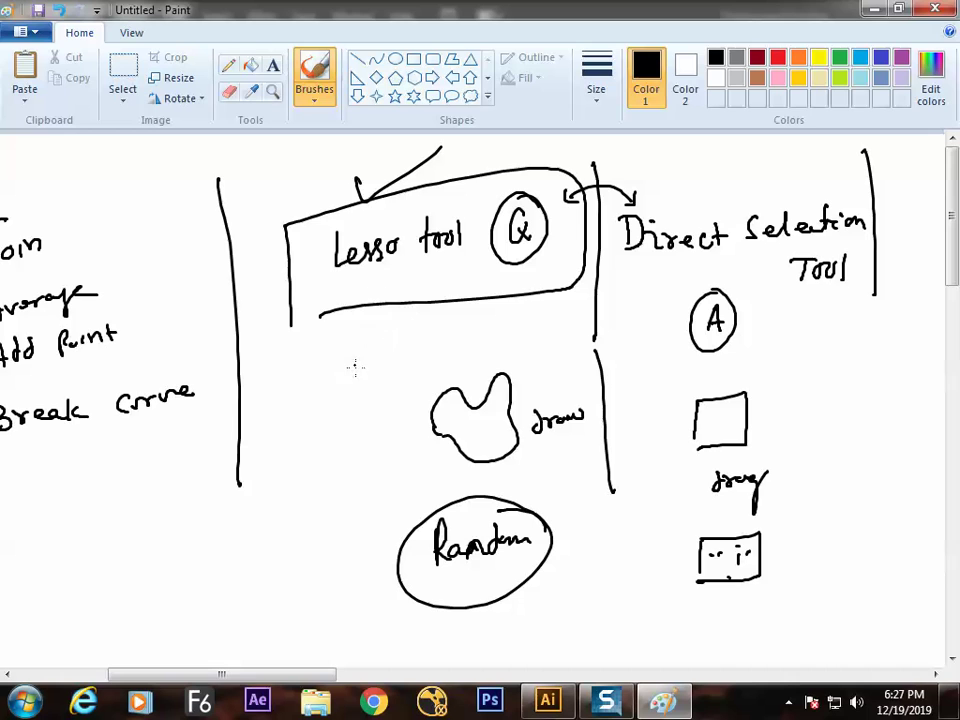
Step: Switch to Illustrator and delete all the selected lines from the artboard
{"action": "key", "text": "alt+Tab"}
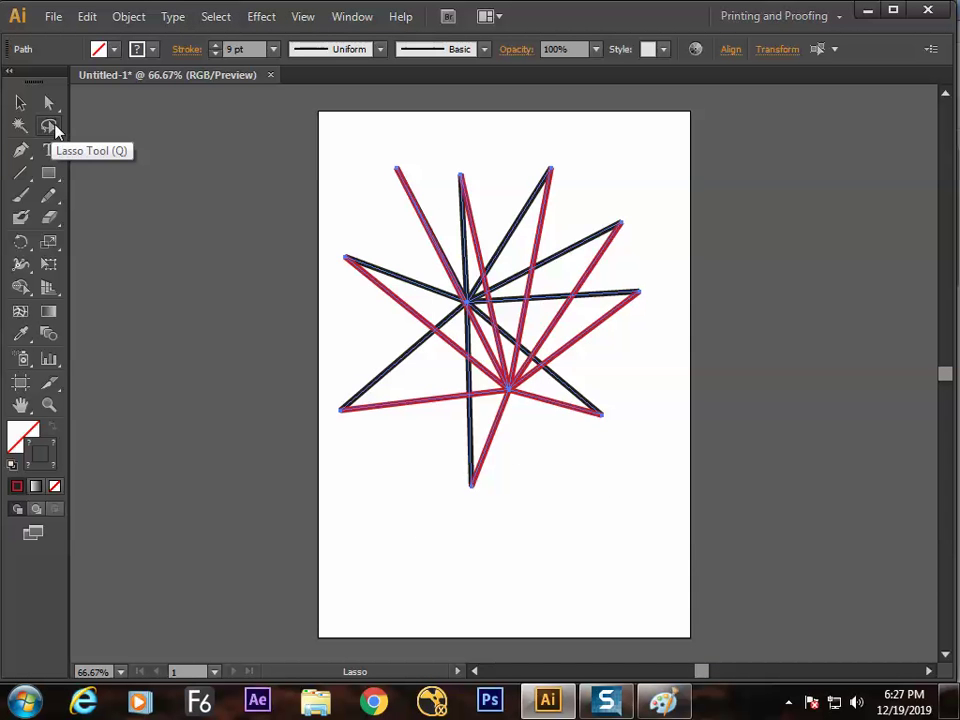
{"action": "left_click", "coordinate": [21, 174]}
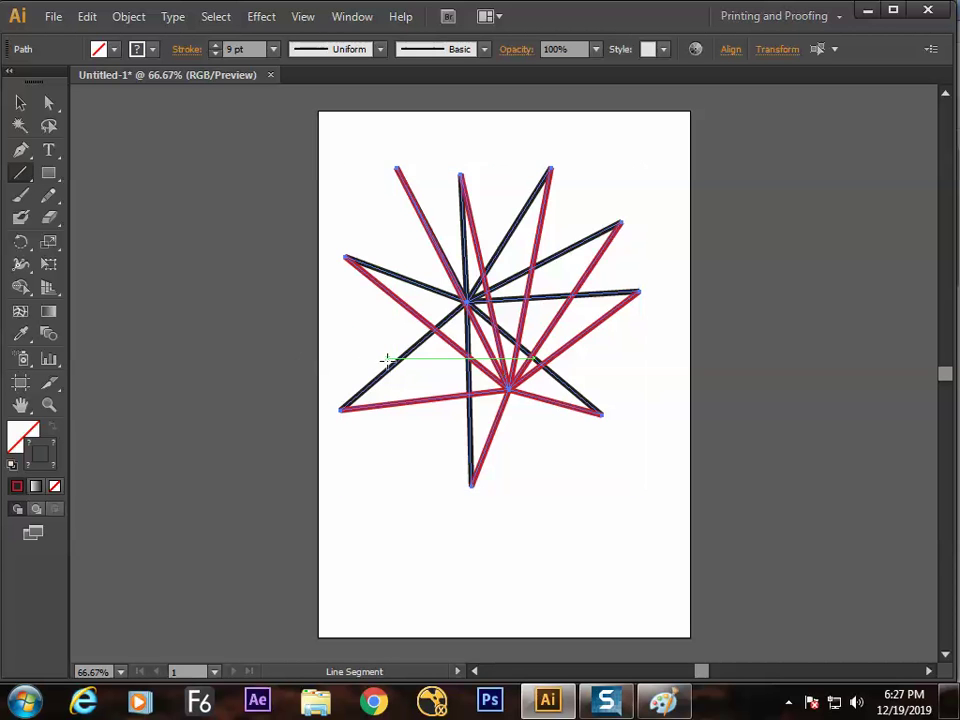
{"action": "key", "text": "Delete"}
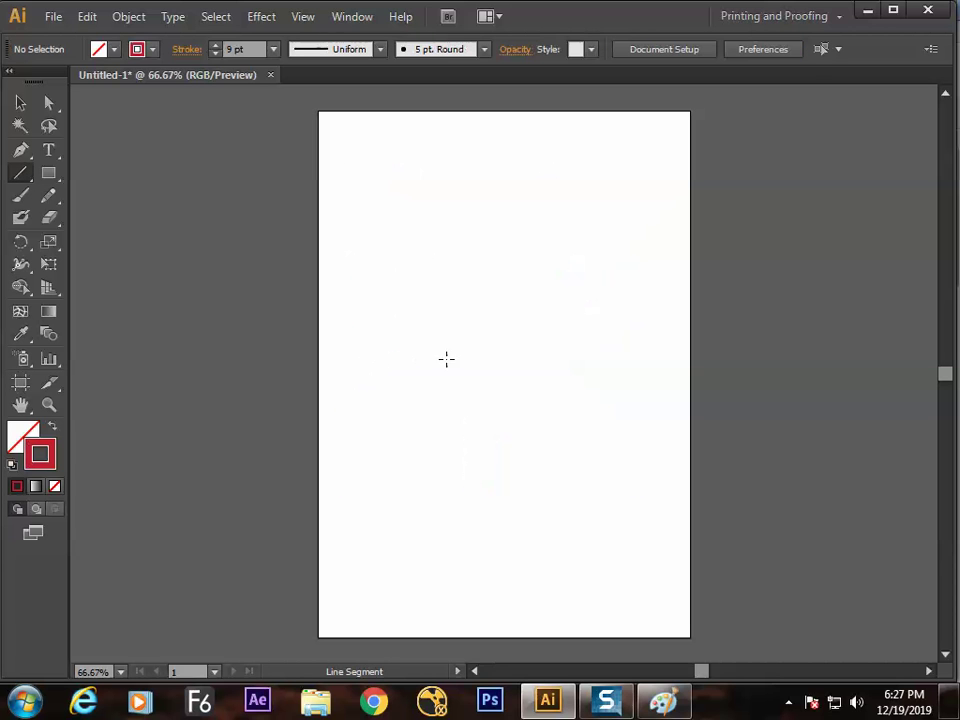
Step: Detach the Line Segment tool group as a floating panel and place it beside the artboard
{"action": "left_click", "coordinate": [30, 177]}
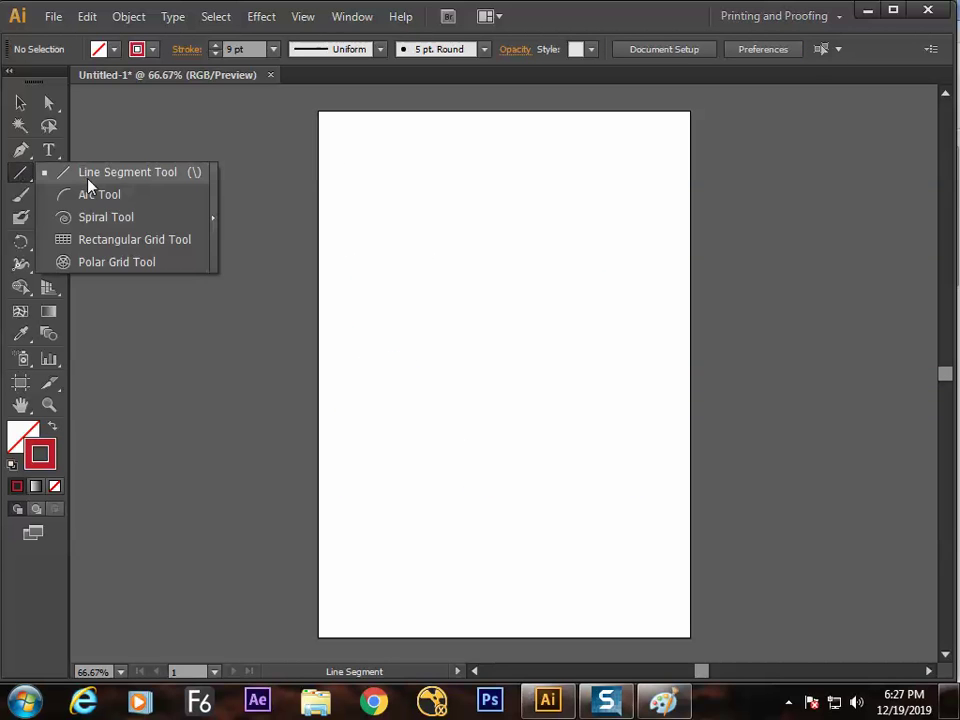
{"action": "left_click", "coordinate": [212, 193]}
{"action": "left_click_drag", "start_coordinate": [137, 193], "coordinate": [200, 150]}
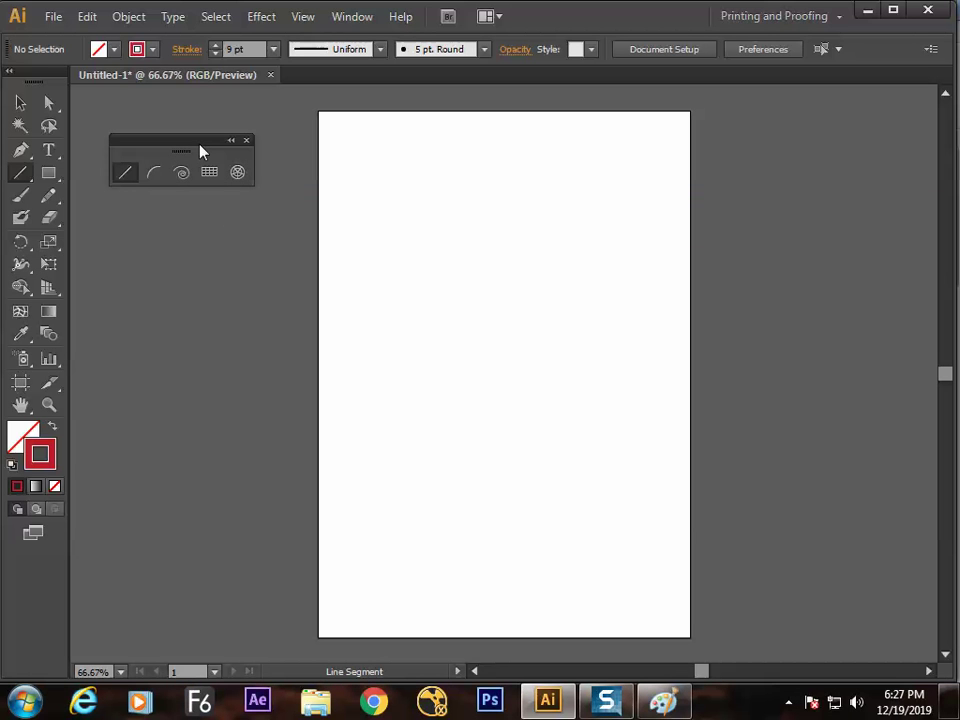
Step: Draw a tall trial arc across the middle of the artboard and delete it
{"action": "left_click", "coordinate": [154, 174]}
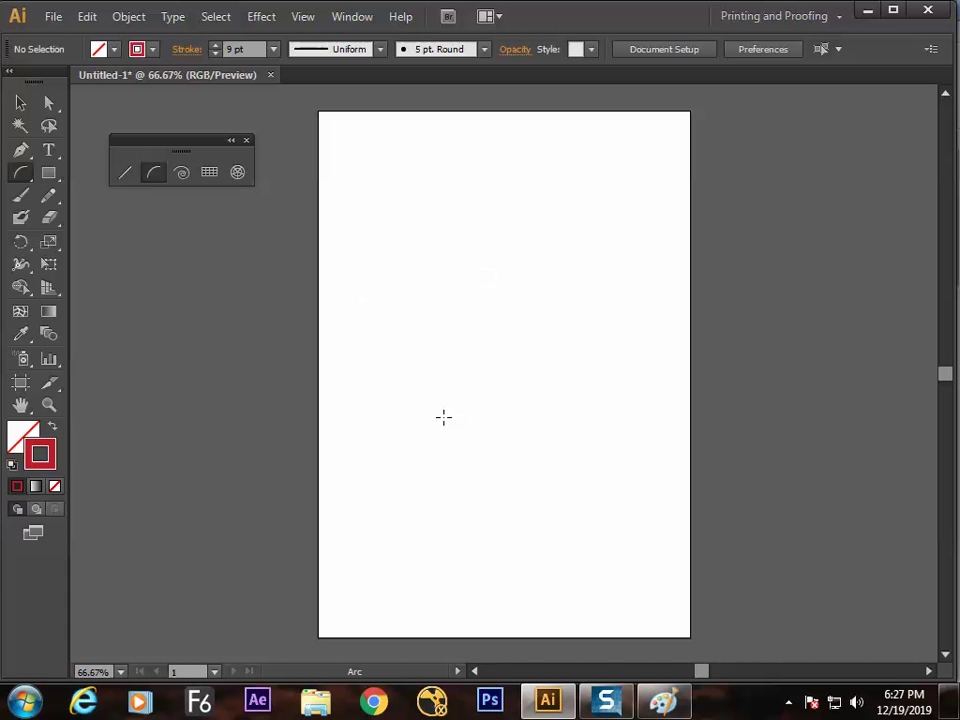
{"action": "left_click_drag", "start_coordinate": [454, 455], "coordinate": [588, 212]}
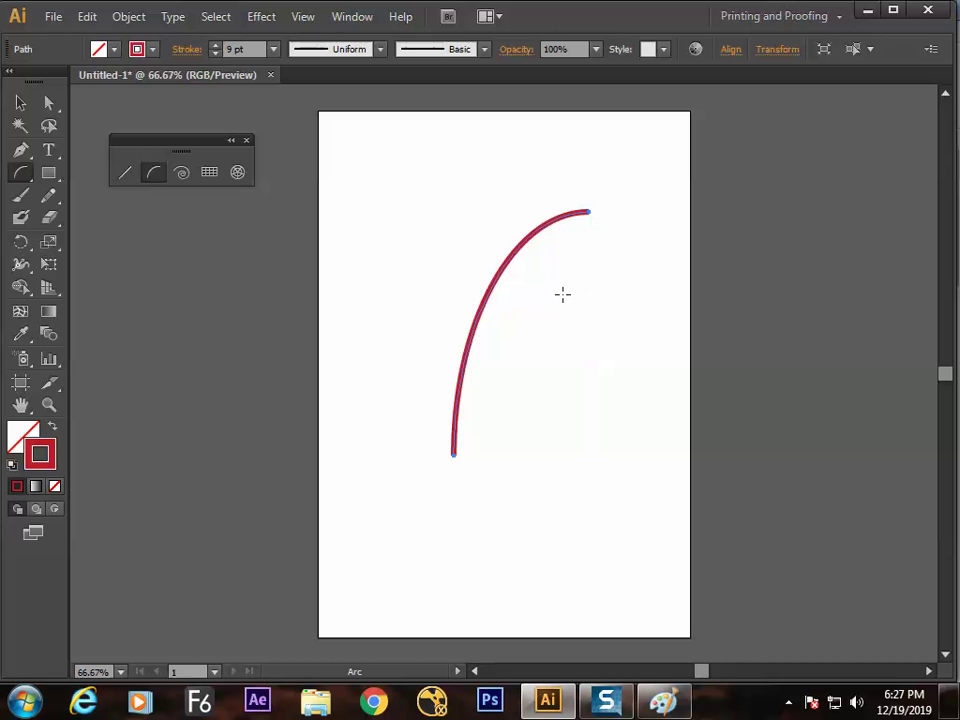
{"action": "key", "text": "Delete"}
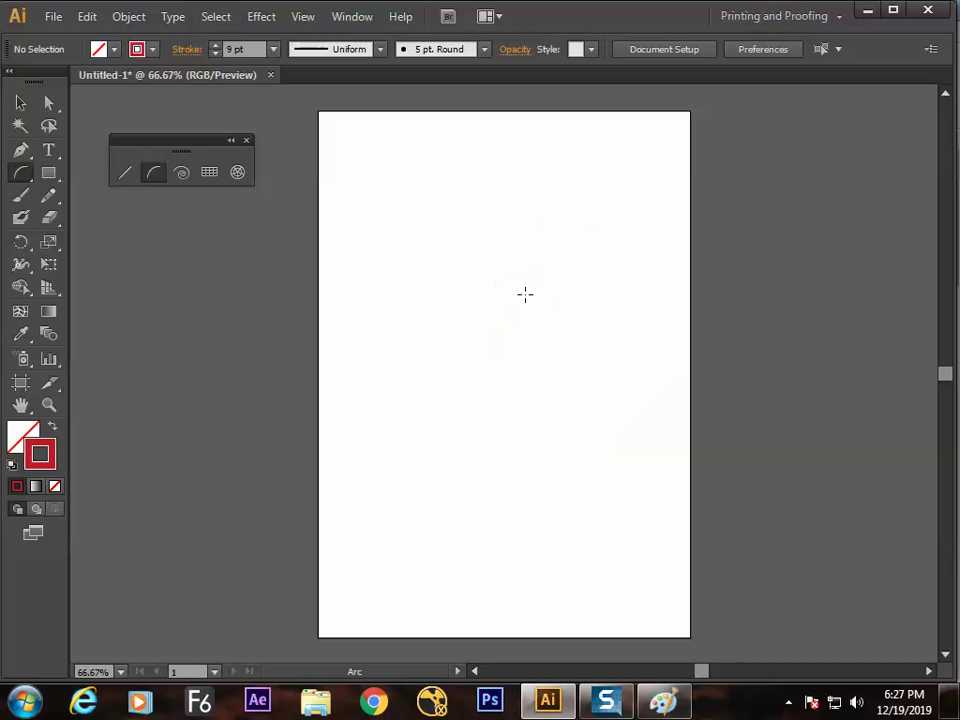
Step: Draw an arc in the artboard's upper-left area and a second arc outward from its centre near the middle
{"action": "left_click_drag", "start_coordinate": [377, 300], "coordinate": [446, 167]}
{"action": "left_click_drag", "start_coordinate": [476, 514], "coordinate": [529, 364]}
{"action": "left_click_drag", "start_coordinate": [450, 360], "coordinate": [553, 283]}
{"action": "key", "text": "ctrl"}
{"action": "left_click", "coordinate": [547, 323], "text": "ctrl"}
{"action": "left_click_drag", "start_coordinate": [464, 392], "coordinate": [521, 321]}
{"action": "key", "text": "alt"}
{"action": "key", "text": "alt"}
{"action": "key", "text": "alt"}
{"action": "key", "text": "alt"}
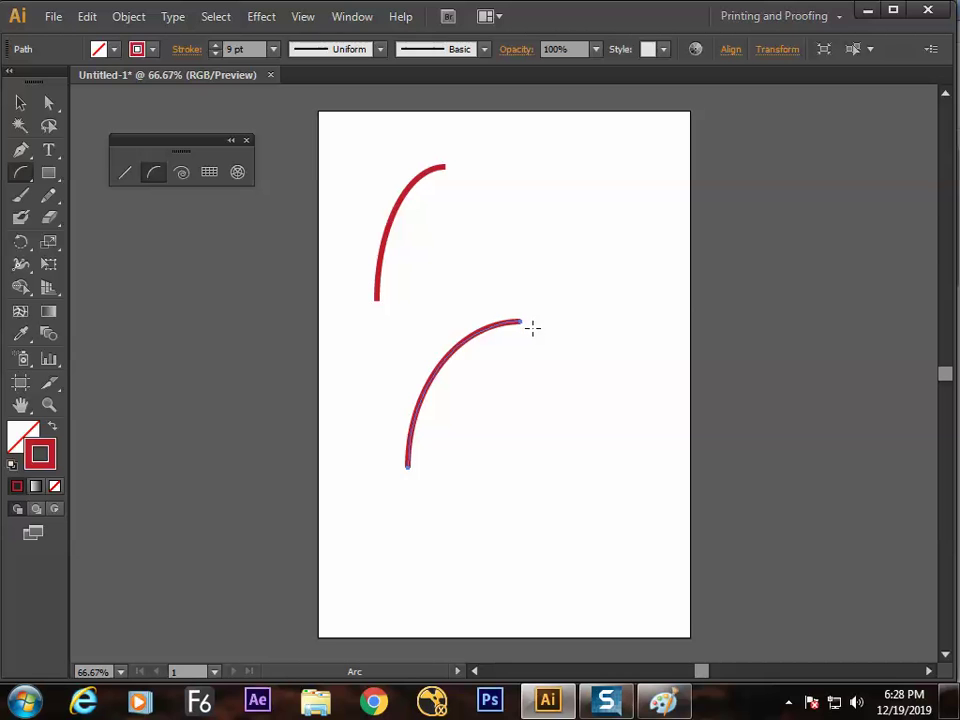
Step: Draw an arc constrained to equal width and height, about 4.3 in each, beginning in the artboard's lower-right area
{"action": "left_click_drag", "start_coordinate": [585, 320], "coordinate": [598, 199]}
{"action": "key", "text": "ctrl+z"}
{"action": "left_click_drag", "start_coordinate": [554, 466], "coordinate": [623, 278]}
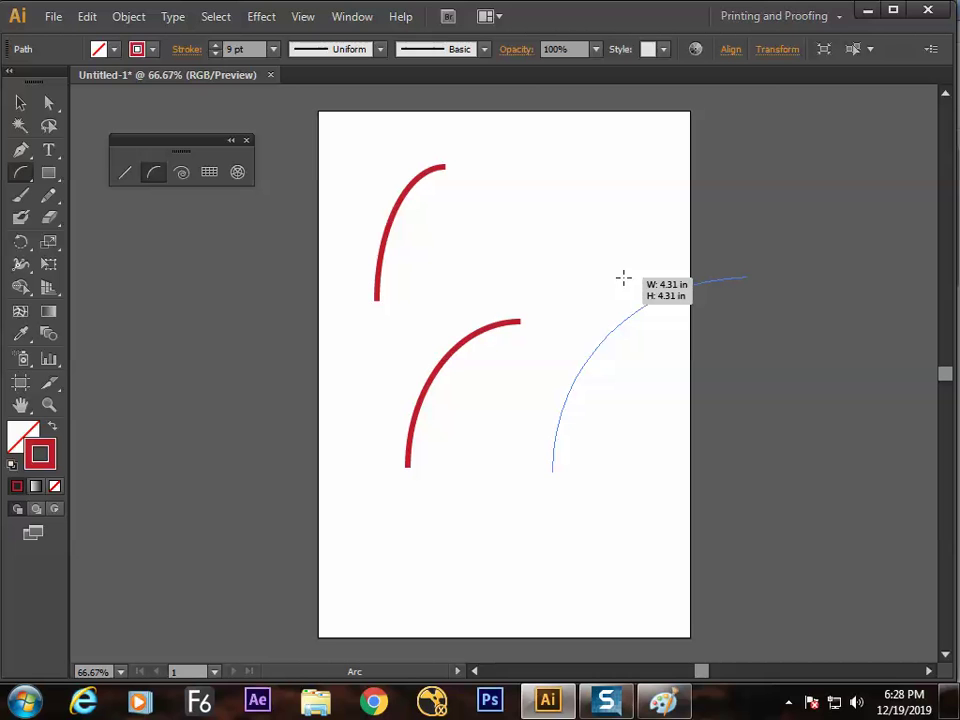
{"action": "mouse_move", "coordinate": [623, 278]}
{"action": "left_mouse_down"}
{"action": "mouse_move", "coordinate": [628, 272]}
{"action": "mouse_move", "coordinate": [589, 249]}
{"action": "mouse_move", "coordinate": [516, 251]}
{"action": "mouse_move", "coordinate": [643, 236]}
{"action": "mouse_move", "coordinate": [570, 227]}
{"action": "mouse_move", "coordinate": [496, 236]}
{"action": "mouse_move", "coordinate": [628, 236]}
{"action": "mouse_move", "coordinate": [546, 219]}
{"action": "mouse_move", "coordinate": [636, 197]}
{"action": "mouse_move", "coordinate": [551, 330]}
{"action": "mouse_move", "coordinate": [613, 274]}
{"action": "left_mouse_up"}
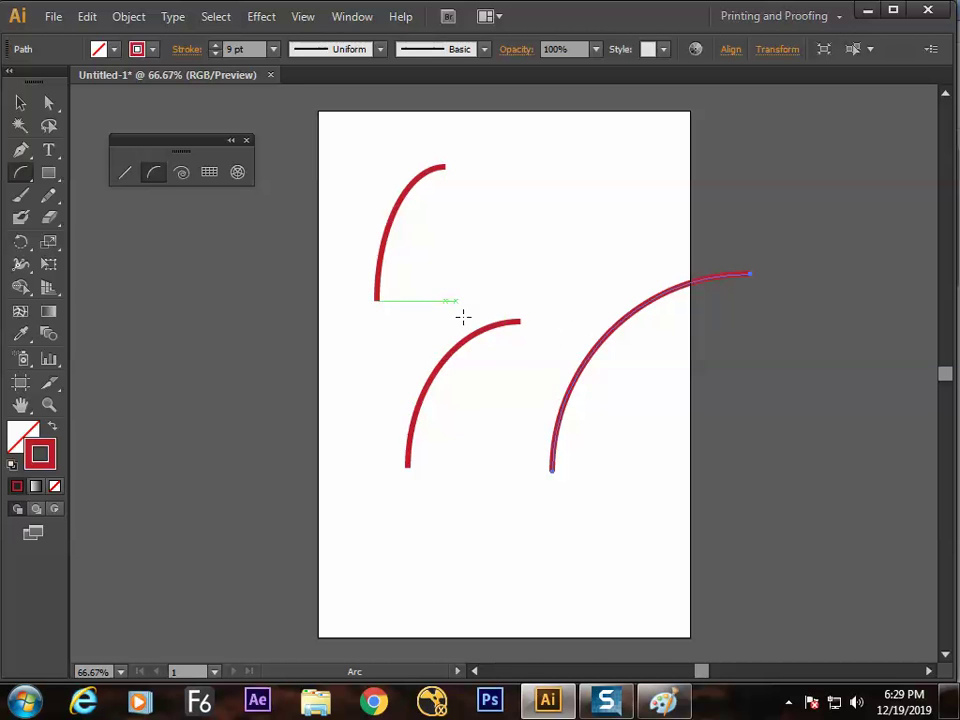
Step: Move all three arcs together toward the area beside the artboard and deselect them
{"action": "key", "text": "ctrl+a"}
{"action": "left_click_drag", "start_coordinate": [615, 332], "coordinate": [309, 357]}
{"action": "left_click", "coordinate": [505, 297], "text": "ctrl"}
Step: Draw a fan of repeated arcs radiating upward from a single point on the artboard's right half
{"action": "left_click", "coordinate": [153, 172]}
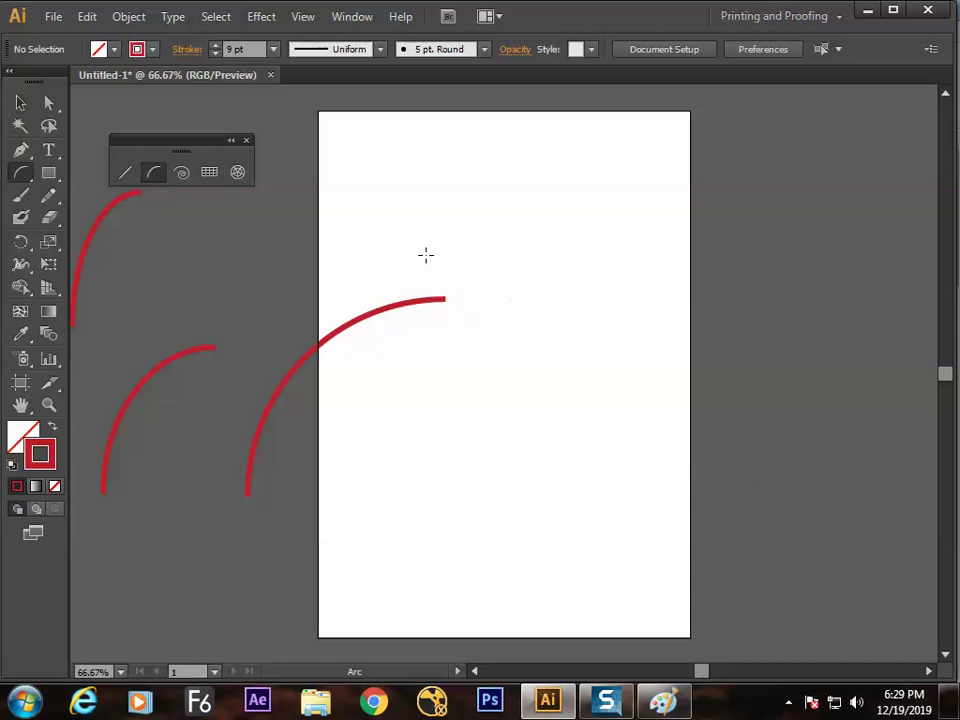
{"action": "mouse_move", "coordinate": [555, 405]}
{"action": "left_mouse_down"}
{"action": "mouse_move", "coordinate": [667, 241]}
{"action": "mouse_move", "coordinate": [568, 175]}
{"action": "mouse_move", "coordinate": [509, 186]}
{"action": "mouse_move", "coordinate": [470, 230]}
{"action": "left_mouse_up"}
{"action": "key", "text": "grave"}
{"action": "key", "text": "v"}
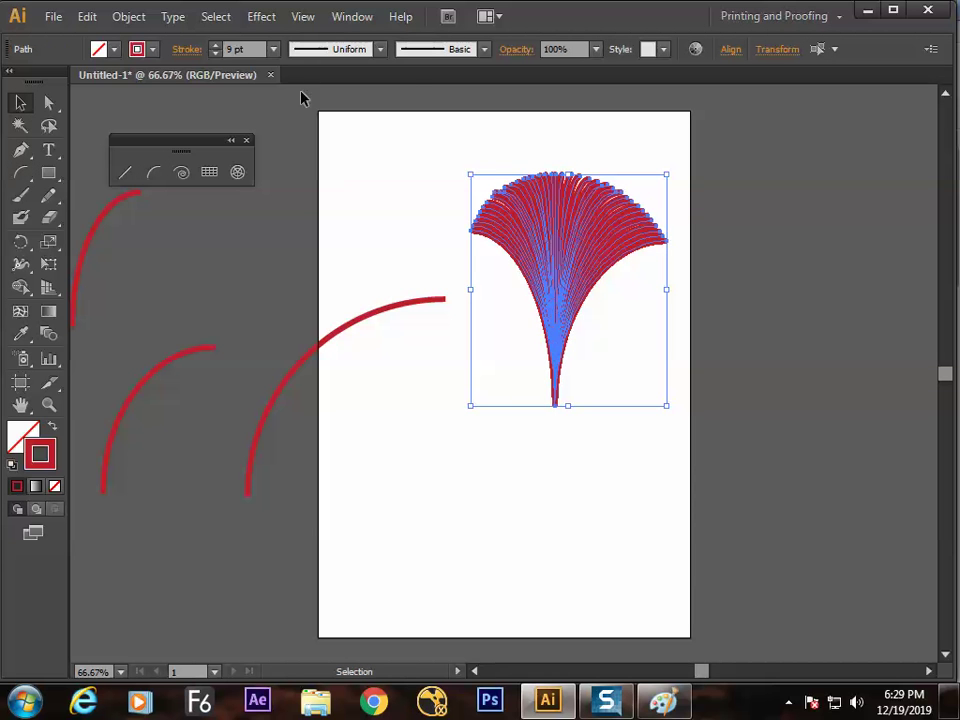
Step: Set the arc fan's stroke weight to 2 pt and delete the whole fan
{"action": "left_click", "coordinate": [273, 49]}
{"action": "left_click", "coordinate": [290, 151]}
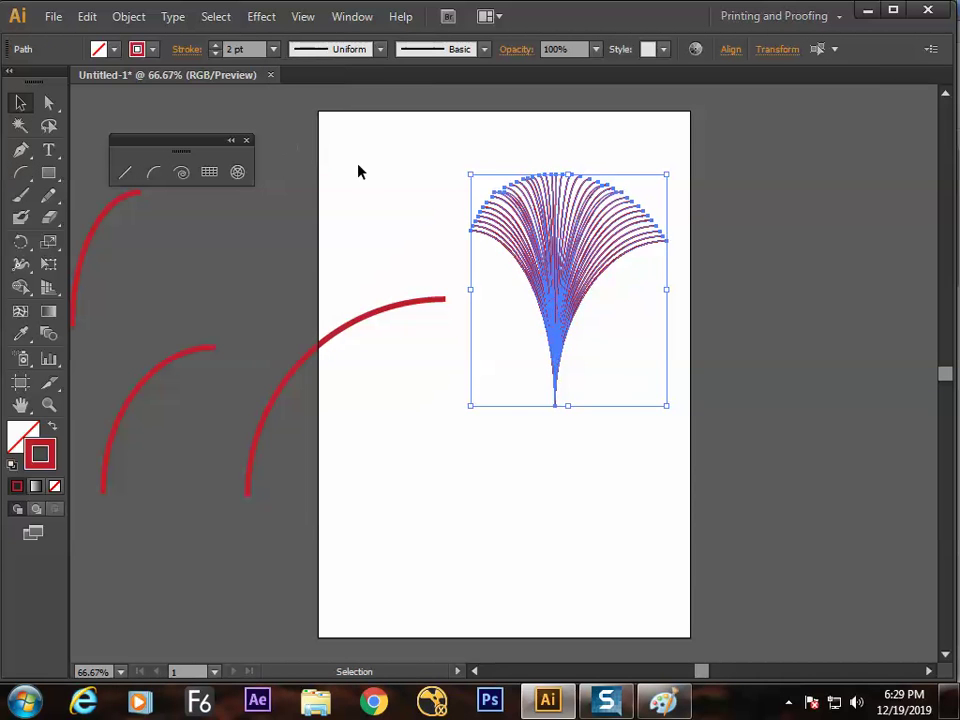
{"action": "left_click", "coordinate": [362, 195]}
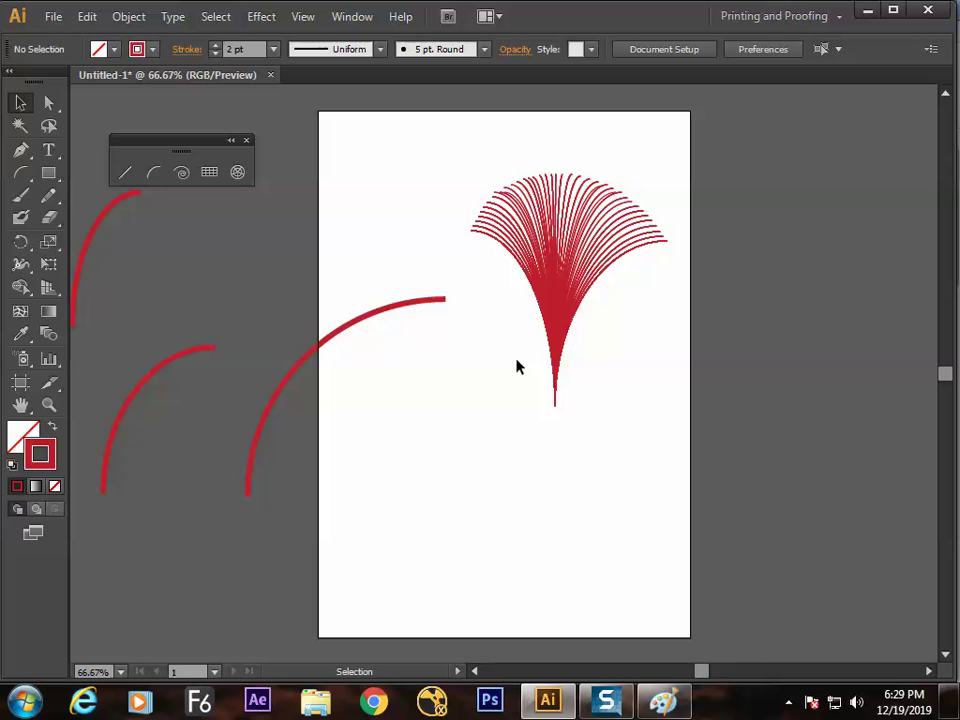
{"action": "left_click_drag", "start_coordinate": [499, 357], "coordinate": [588, 270]}
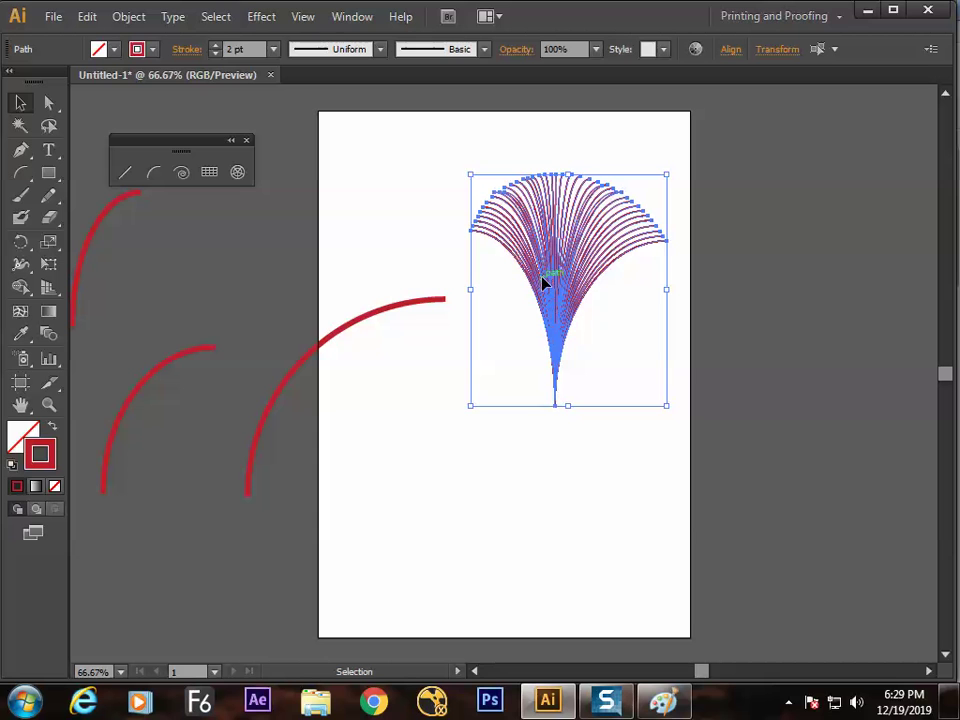
{"action": "key", "text": "Delete"}
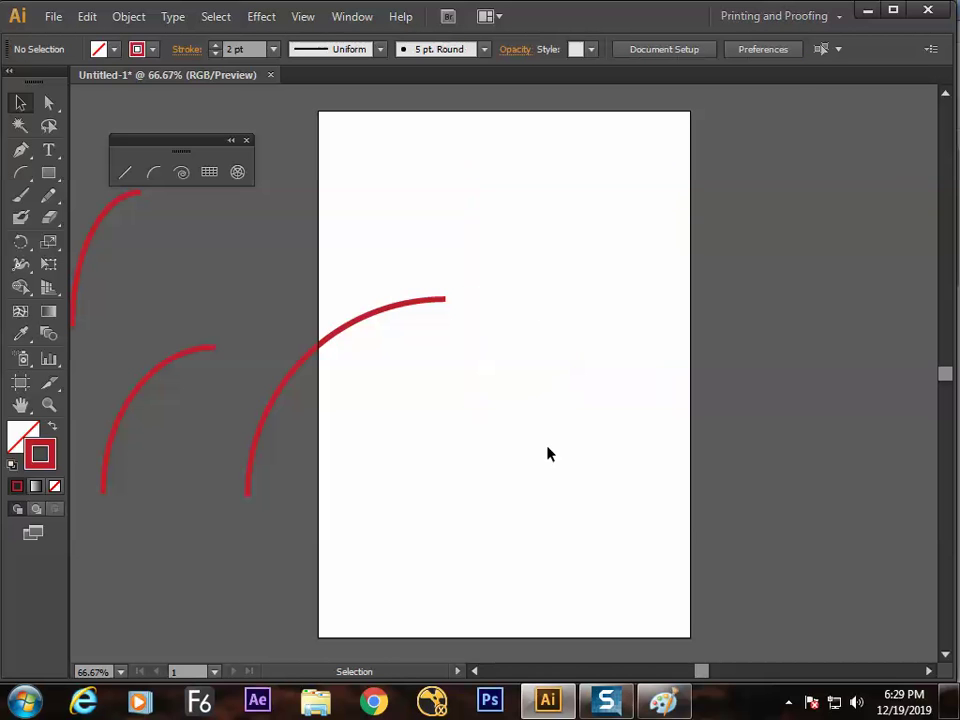
Step: Open the On-Screen Keyboard through a system search for osk, locate the tilde key, and minimize the keyboard
{"action": "key", "text": "super"}
{"action": "type", "text": "osj"}
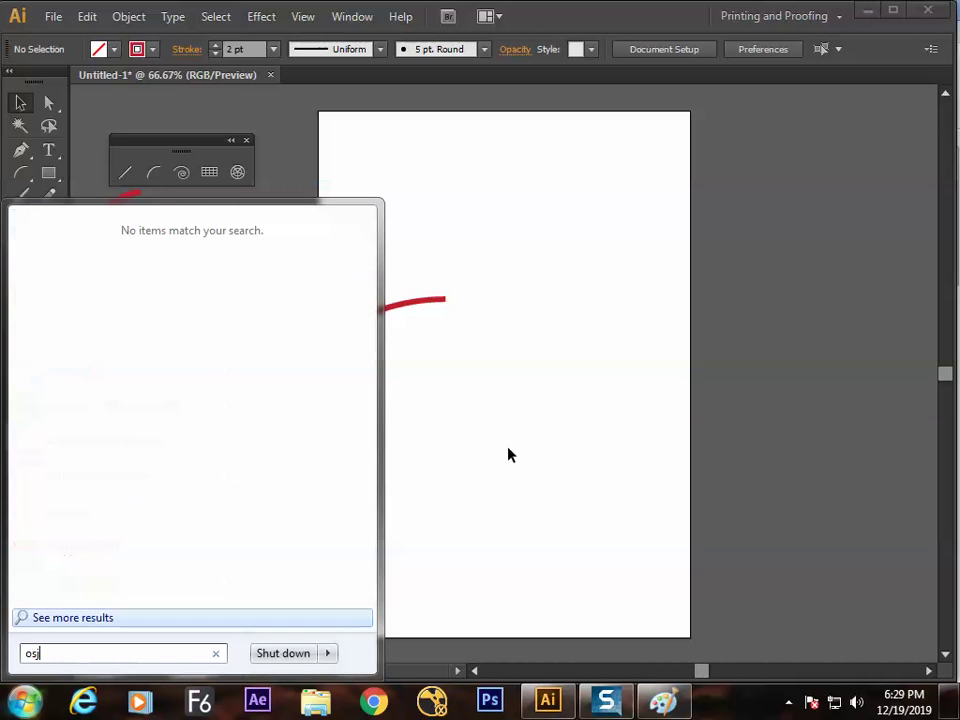
{"action": "type", "text": "k"}
{"action": "key", "text": "Return"}
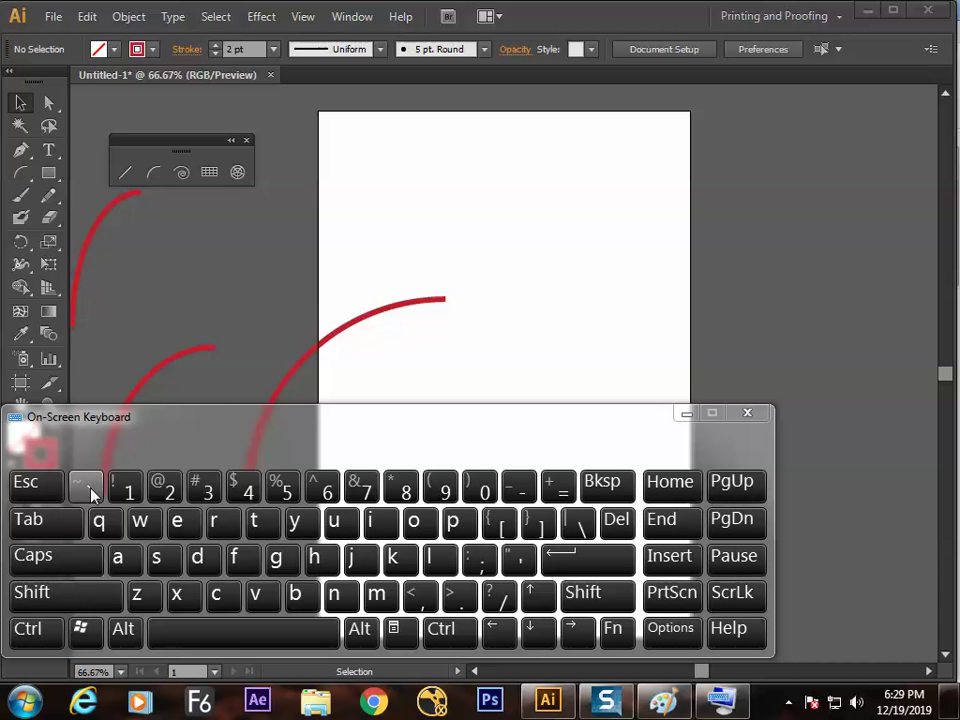
{"action": "left_click", "coordinate": [686, 413]}
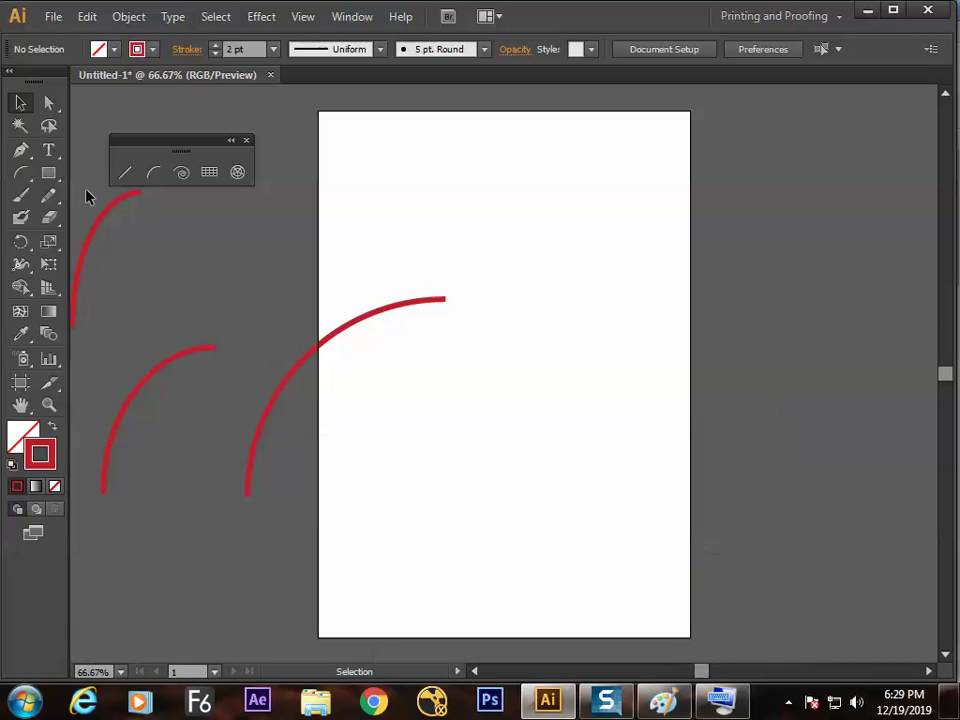
{"action": "left_click", "coordinate": [131, 176]}
{"action": "mouse_move", "coordinate": [490, 513]}
{"action": "left_mouse_down"}
{"action": "mouse_move", "coordinate": [599, 322]}
{"action": "mouse_move", "coordinate": [612, 275]}
{"action": "mouse_move", "coordinate": [592, 259]}
{"action": "mouse_move", "coordinate": [443, 221]}
{"action": "left_mouse_up"}
{"action": "key", "text": "ctrl+z"}
Step: Draw a tall fan of repeated arcs from one origin low on the artboard, using the Arc tool
{"action": "left_click", "coordinate": [153, 174]}
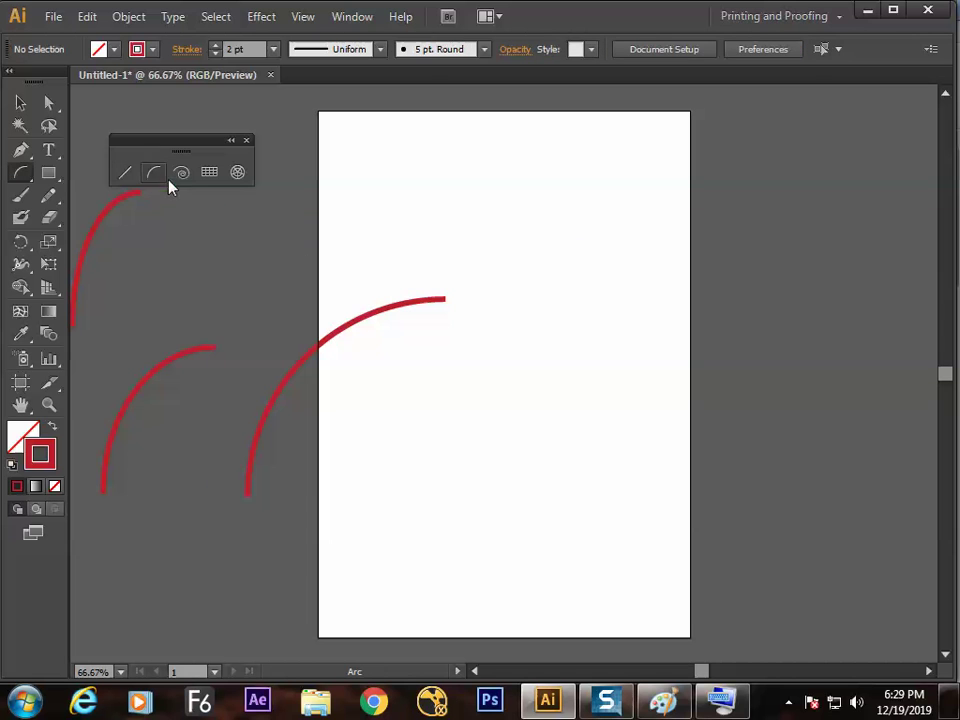
{"action": "mouse_move", "coordinate": [544, 491]}
{"action": "left_mouse_down"}
{"action": "mouse_move", "coordinate": [626, 285]}
{"action": "mouse_move", "coordinate": [533, 217]}
{"action": "mouse_move", "coordinate": [459, 215]}
{"action": "left_mouse_up"}
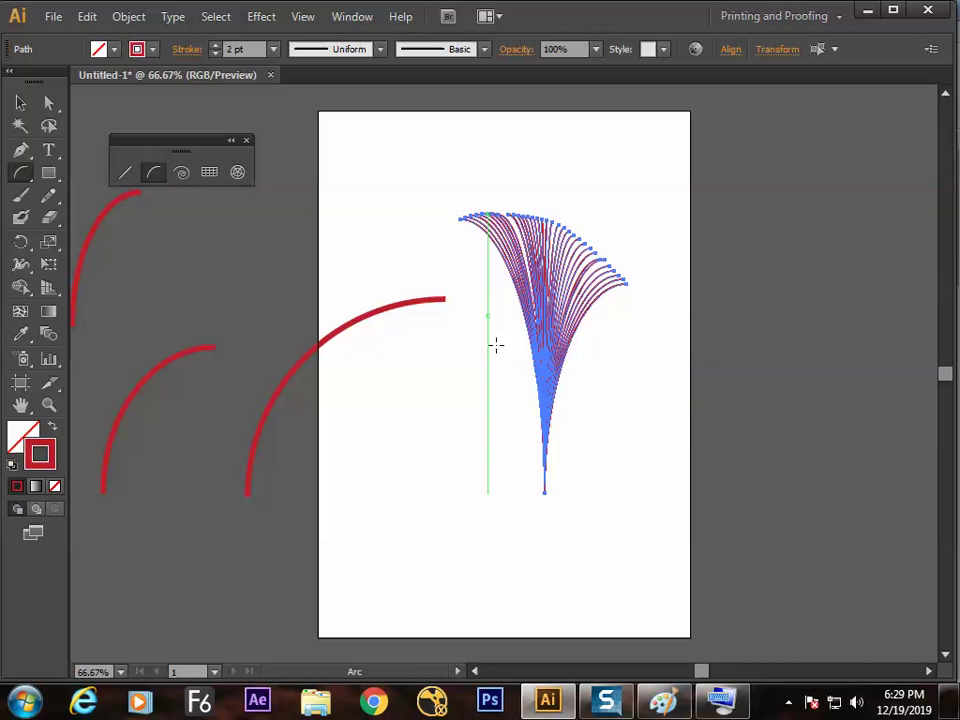
{"action": "key", "text": "b"}
{"action": "key", "text": "v"}
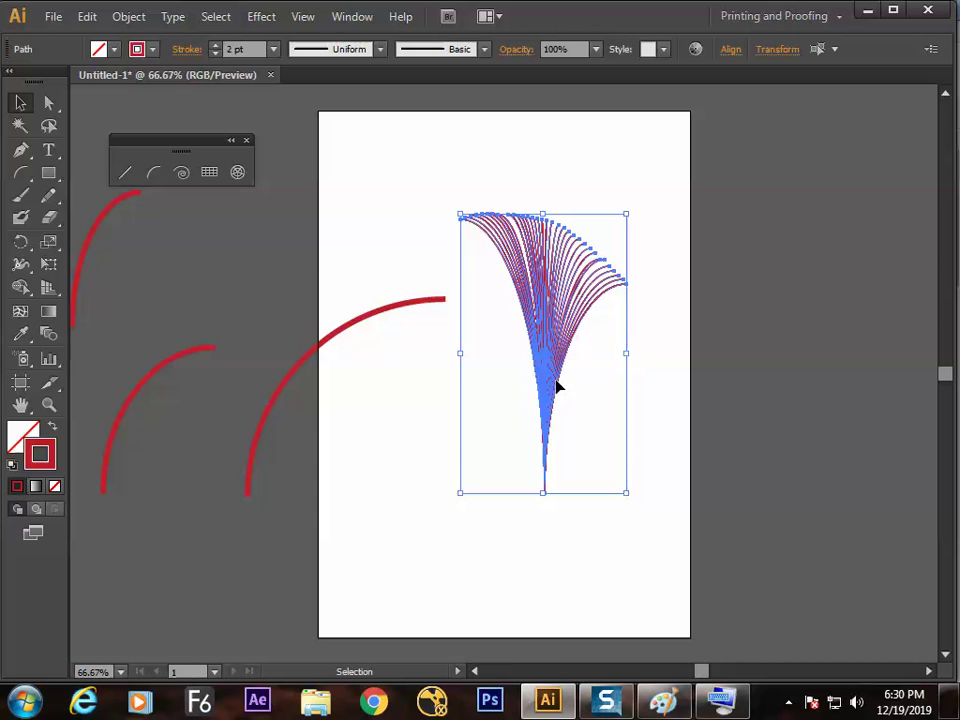
Step: Move the arc fan off the artboard to the space below the small thick arcs
{"action": "left_click", "coordinate": [154, 176]}
{"action": "key", "text": "v"}
{"action": "left_click_drag", "start_coordinate": [553, 315], "coordinate": [210, 546]}
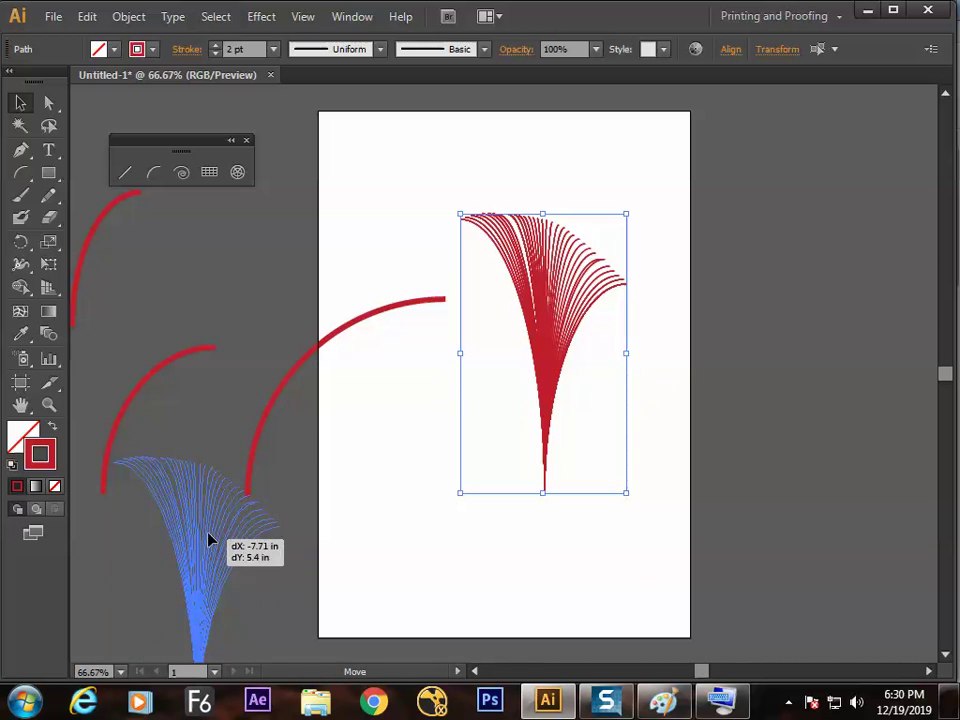
Step: Draw an arc about 3.6 in wide and 6.4 in high, vary its slope repeatedly while drawing, and undo it
{"action": "left_click", "coordinate": [154, 175]}
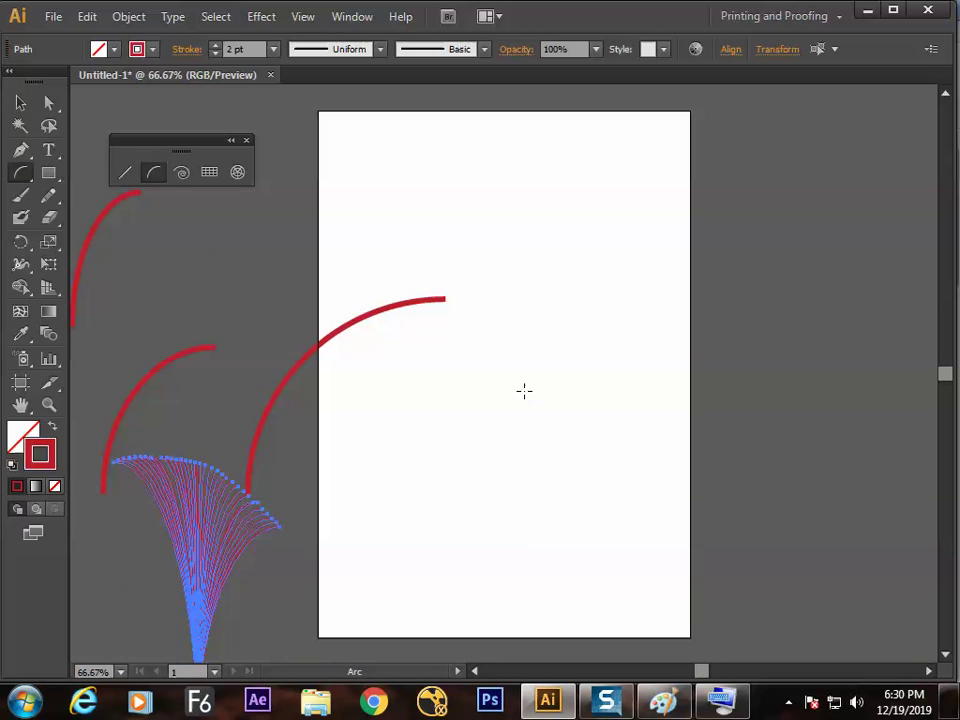
{"action": "left_click_drag", "start_coordinate": [477, 500], "coordinate": [638, 214]}
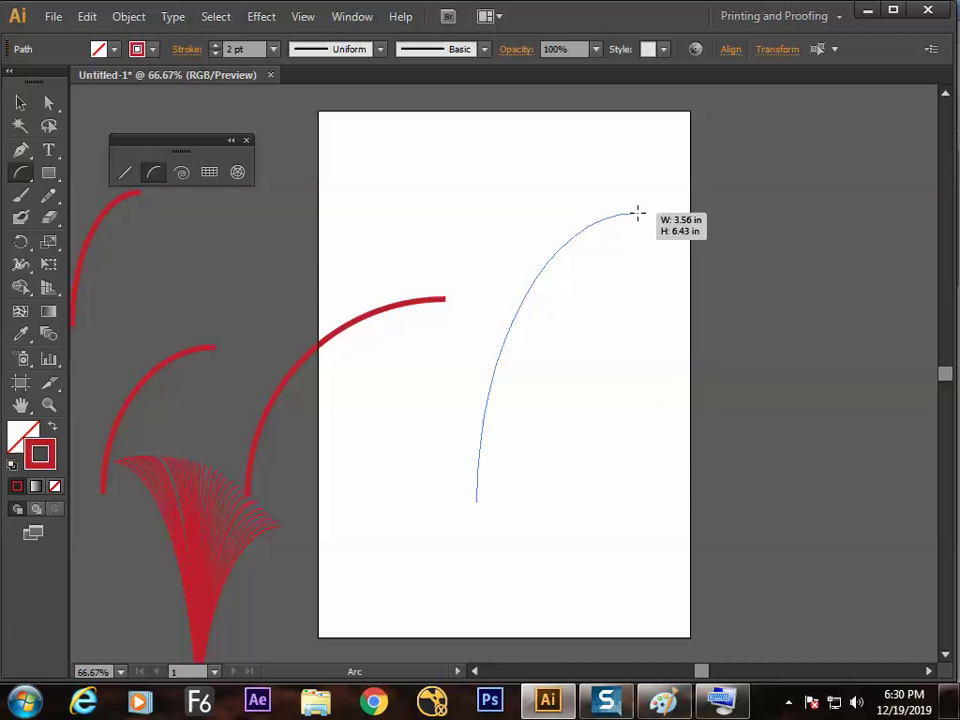
{"action": "key", "text": "Up"}
{"action": "key", "text": "Up"}
{"action": "key", "text": "Up"}
{"action": "key", "text": "Up"}
{"action": "key", "text": "Up"}
{"action": "left_click_drag", "start_coordinate": [638, 214], "coordinate": [636, 214]}
{"action": "key", "text": "Down"}
{"action": "key", "text": "Down"}
{"action": "key", "text": "Down"}
{"action": "key", "text": "Down"}
{"action": "key", "text": "Down"}
{"action": "key", "text": "Down"}
{"action": "key", "text": "Up"}
{"action": "key", "text": "Up"}
{"action": "key", "text": "Up"}
{"action": "key", "text": "Up"}
{"action": "key", "text": "Up"}
{"action": "key", "text": "Up"}
{"action": "key", "text": "Down"}
{"action": "key", "text": "Down"}
{"action": "key", "text": "Down"}
{"action": "key", "text": "Down"}
{"action": "key", "text": "Down"}
{"action": "key", "text": "Down"}
{"action": "key", "text": "Up"}
{"action": "key", "text": "Up"}
{"action": "key", "text": "Up"}
{"action": "key", "text": "Up"}
{"action": "key", "text": "Up"}
{"action": "key", "text": "Up"}
{"action": "key", "text": "Up"}
{"action": "key", "text": "Up"}
{"action": "key", "text": "Up"}
{"action": "key", "text": "Up"}
{"action": "key", "text": "Up"}
{"action": "key", "text": "ctrl+z"}
Step: Draw a new arc right of the artboard's centre, adjusting its slope and flipping it between concave and convex while drawing
{"action": "left_click_drag", "start_coordinate": [497, 424], "coordinate": [611, 237]}
{"action": "key", "text": "Down"}
{"action": "key", "text": "Down"}
{"action": "key", "text": "Up"}
{"action": "key", "text": "Up"}
{"action": "key", "text": "x"}
{"action": "key", "text": "Up"}
{"action": "key", "text": "Down"}
{"action": "key", "text": "x"}
{"action": "key", "text": "Up"}
{"action": "key", "text": "Down"}
{"action": "key", "text": "Down"}
{"action": "key", "text": "Up"}
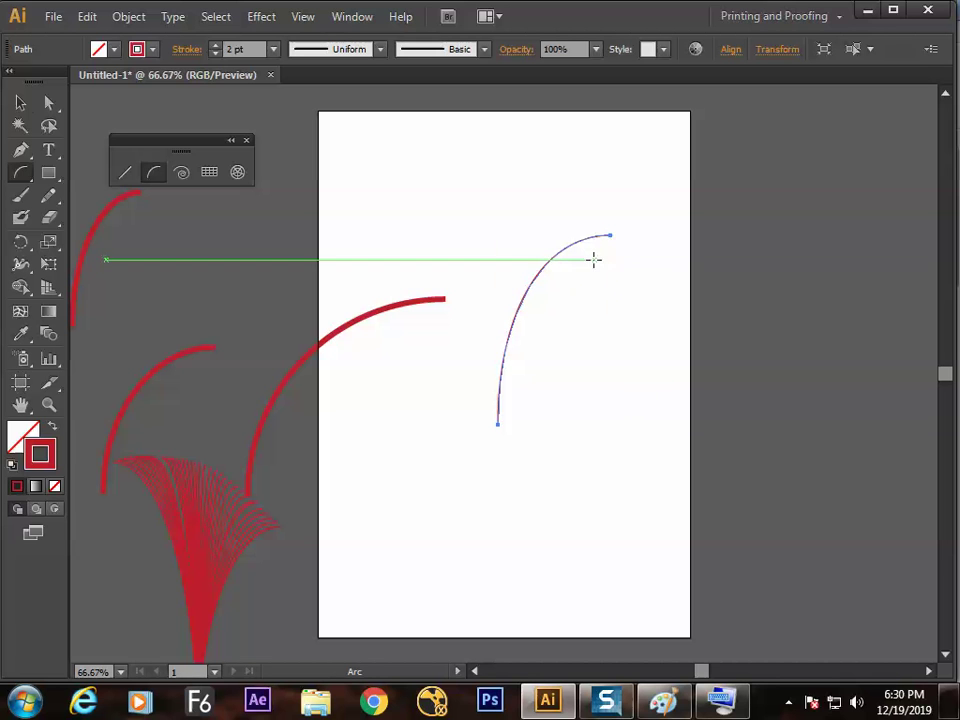
Step: Move the thin arc onto the artboard's lower-left edge and deselect it
{"action": "key", "text": "v"}
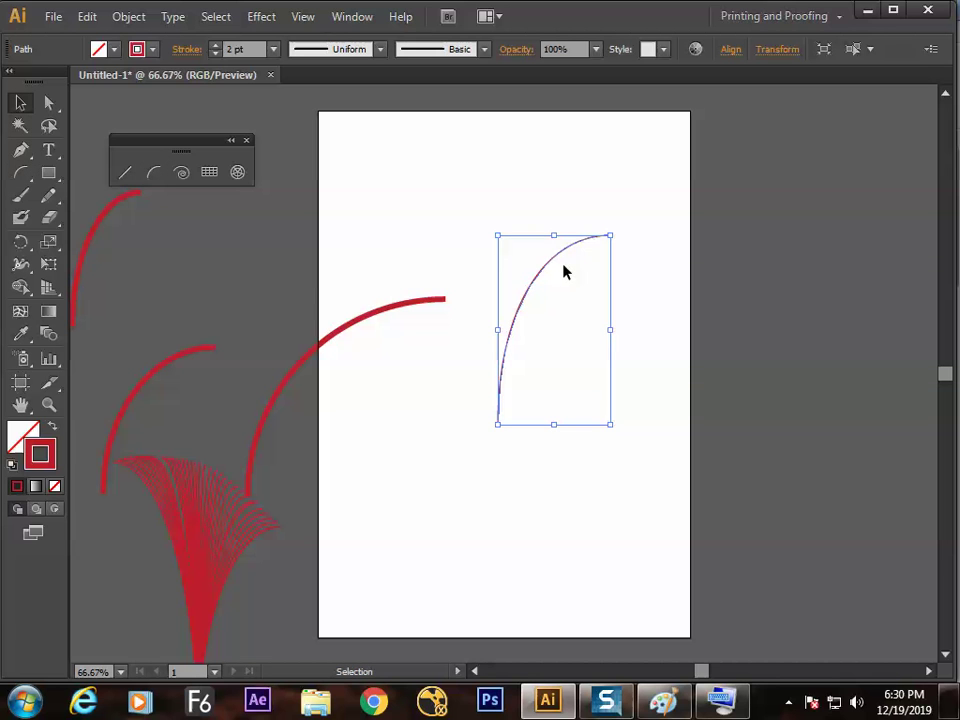
{"action": "left_click_drag", "start_coordinate": [555, 266], "coordinate": [345, 461]}
{"action": "left_click", "coordinate": [514, 360]}
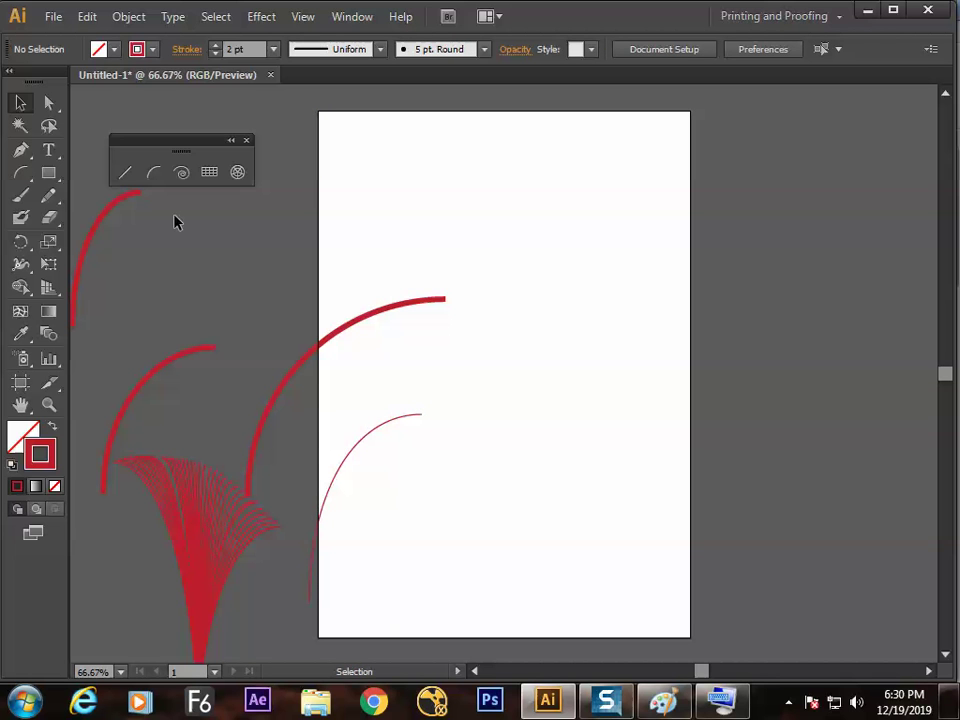
Step: Create an open arc near the artboard's upper middle with X-axis and Y-axis lengths both 4.21 in
{"action": "left_click", "coordinate": [154, 173]}
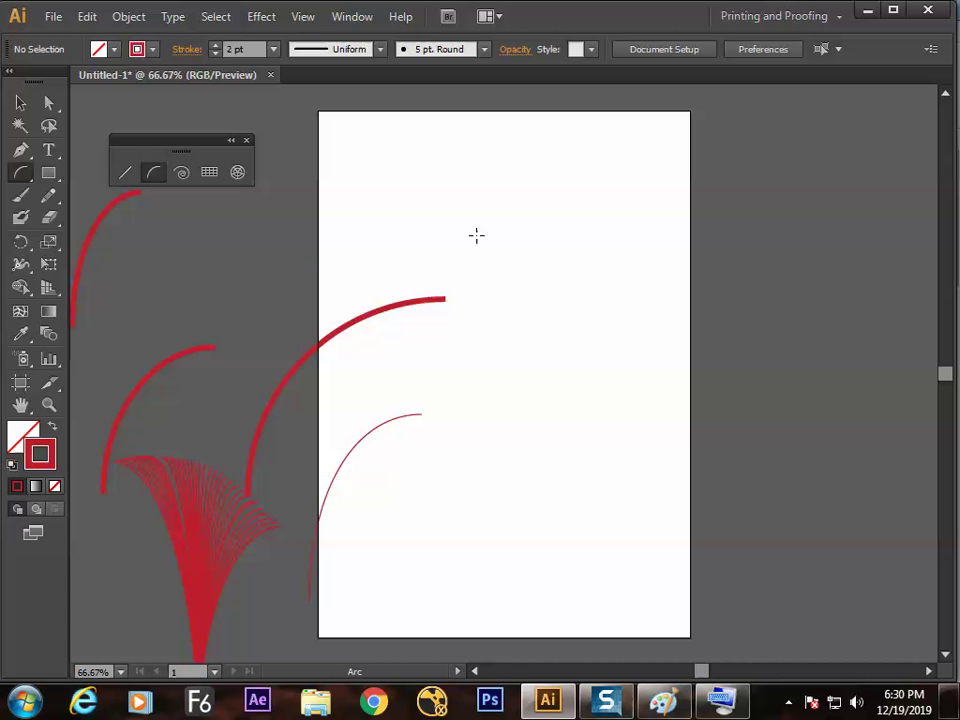
{"action": "left_click", "coordinate": [476, 235]}
{"action": "left_click_drag", "start_coordinate": [616, 312], "coordinate": [557, 325]}
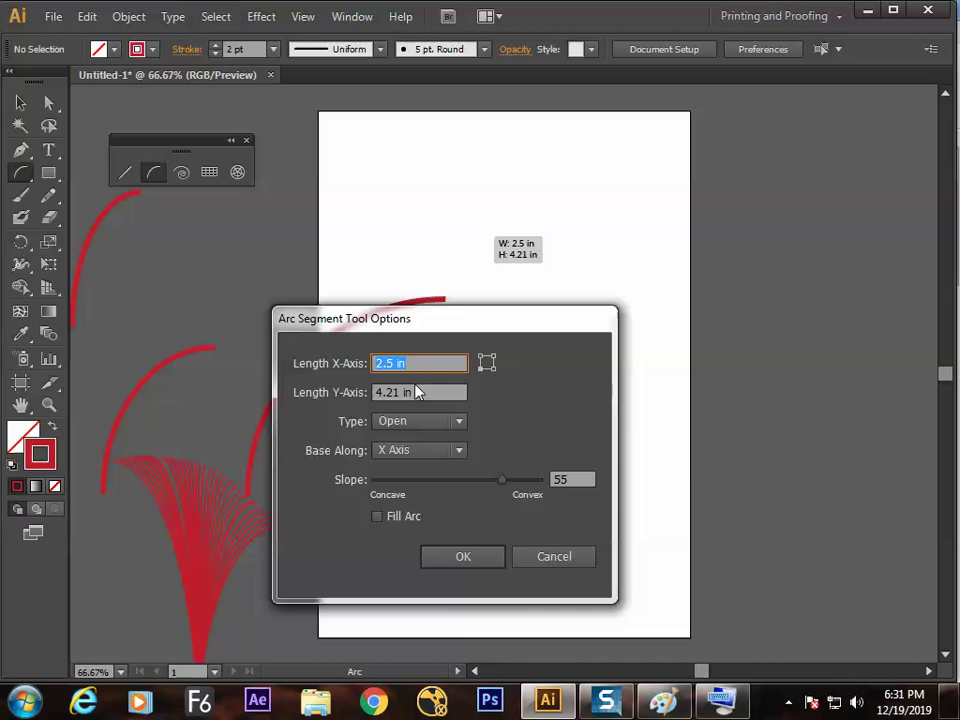
{"action": "key", "text": "Tab"}
{"action": "key", "text": "ctrl+c"}
{"action": "key", "text": "shift+Tab"}
{"action": "key", "text": "ctrl+v"}
{"action": "left_click", "coordinate": [463, 556]}
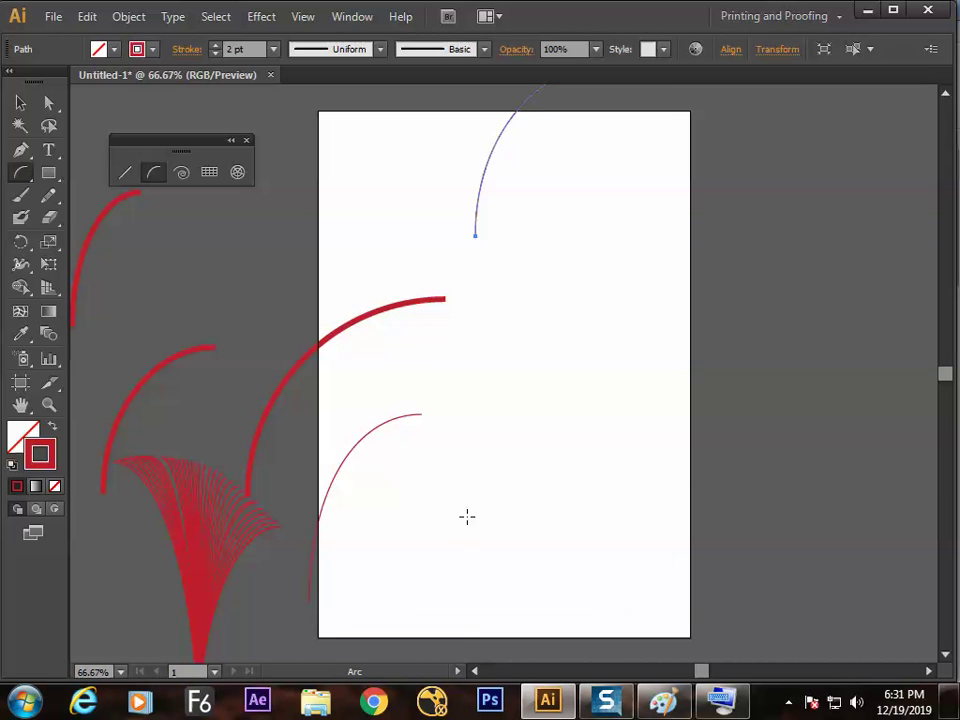
Step: Move the 4.21 in arc so it lies fully inside the artboard's upper-right corner
{"action": "key", "text": "v"}
{"action": "left_click_drag", "start_coordinate": [482, 210], "coordinate": [505, 405]}
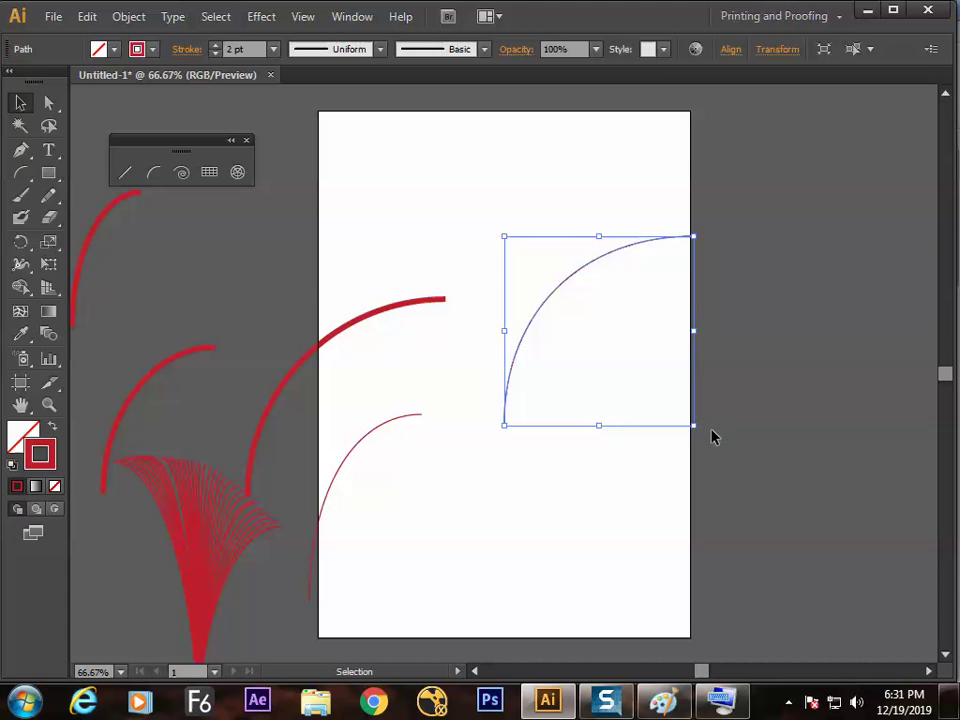
{"action": "left_click_drag", "start_coordinate": [568, 283], "coordinate": [551, 184]}
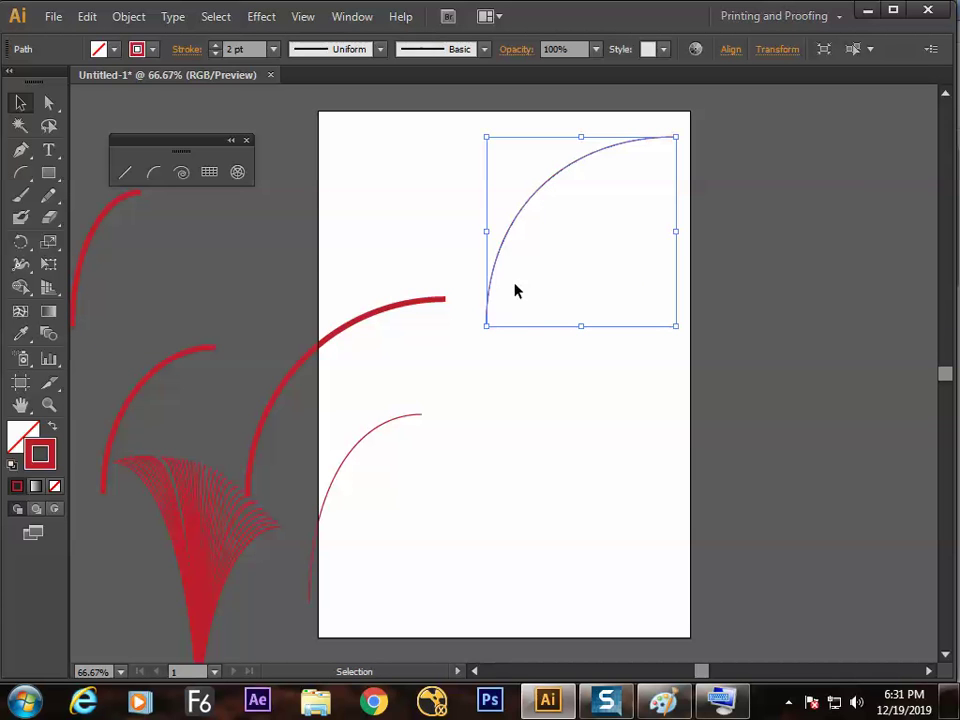
Step: Create a closed arc with X-axis and Y-axis lengths both 4.21 in, right of the artboard's centre
{"action": "left_click", "coordinate": [150, 175]}
{"action": "left_click", "coordinate": [487, 420]}
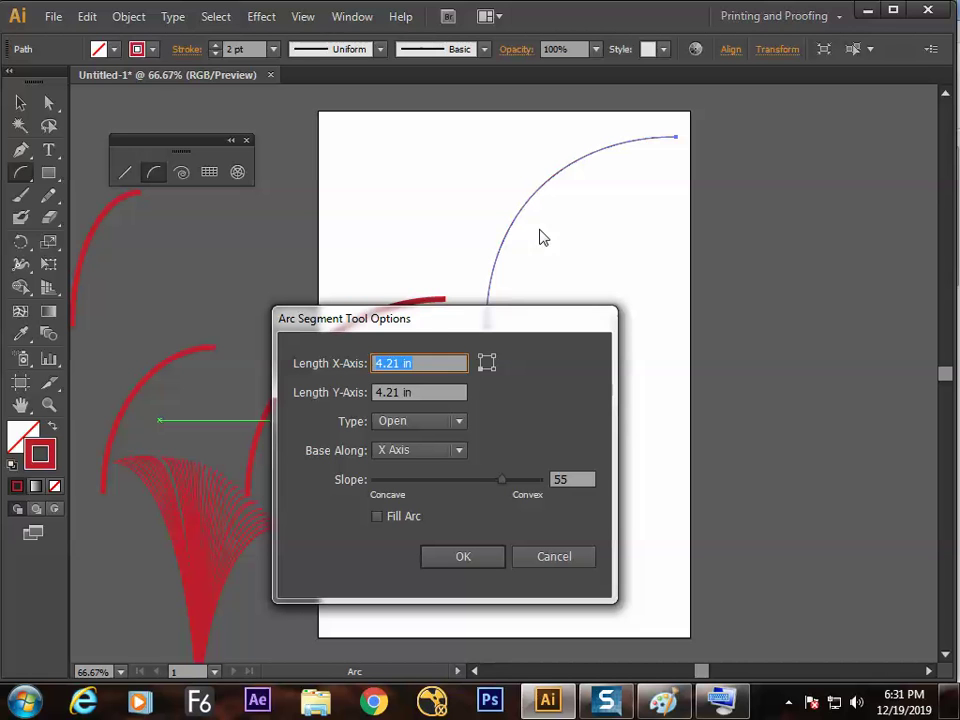
{"action": "left_click_drag", "start_coordinate": [478, 317], "coordinate": [474, 340]}
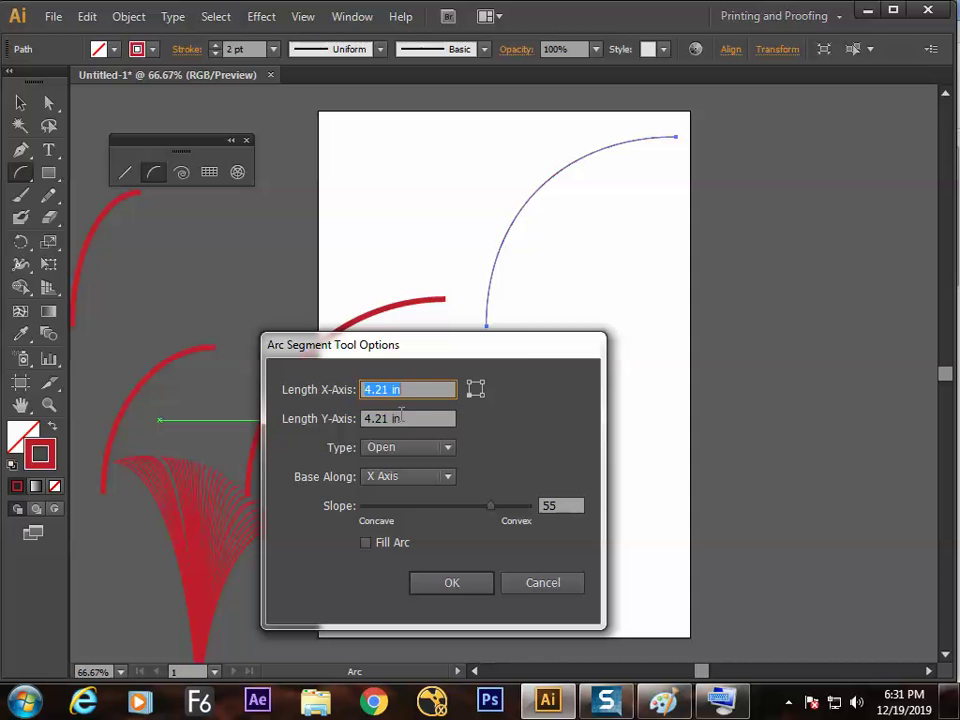
{"action": "left_click_drag", "start_coordinate": [433, 350], "coordinate": [343, 310]}
{"action": "left_click", "coordinate": [344, 407]}
{"action": "left_click", "coordinate": [310, 448]}
{"action": "left_click", "coordinate": [380, 553]}
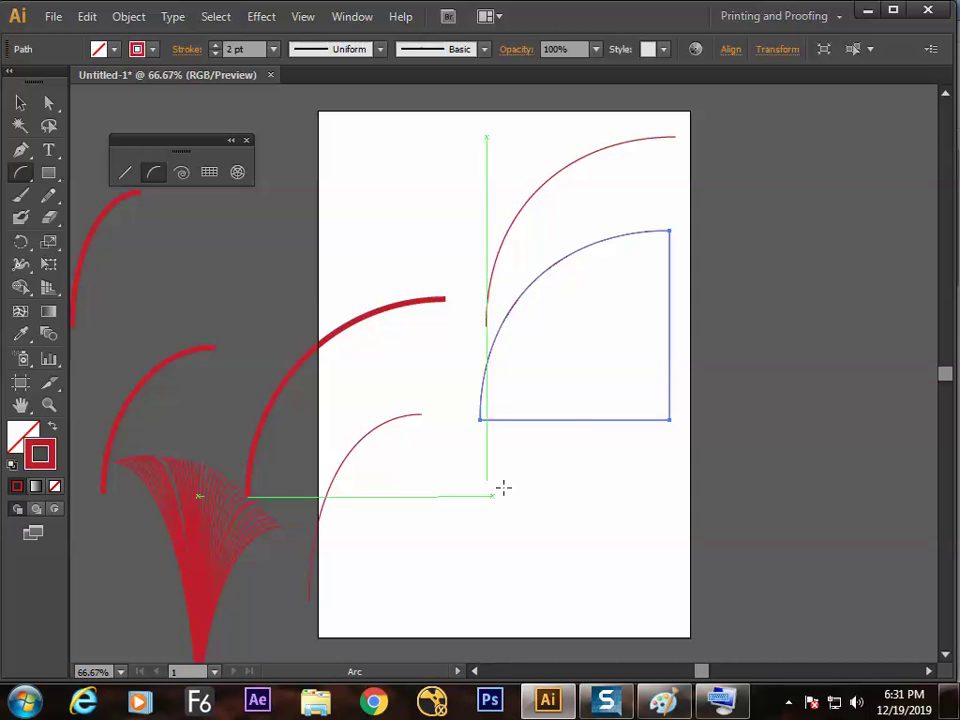
Step: Move the closed 4.21 in arc so it straddles the artboard's upper-right edge
{"action": "key", "text": "v"}
{"action": "left_click_drag", "start_coordinate": [548, 427], "coordinate": [518, 529]}
{"action": "left_click", "coordinate": [474, 615]}
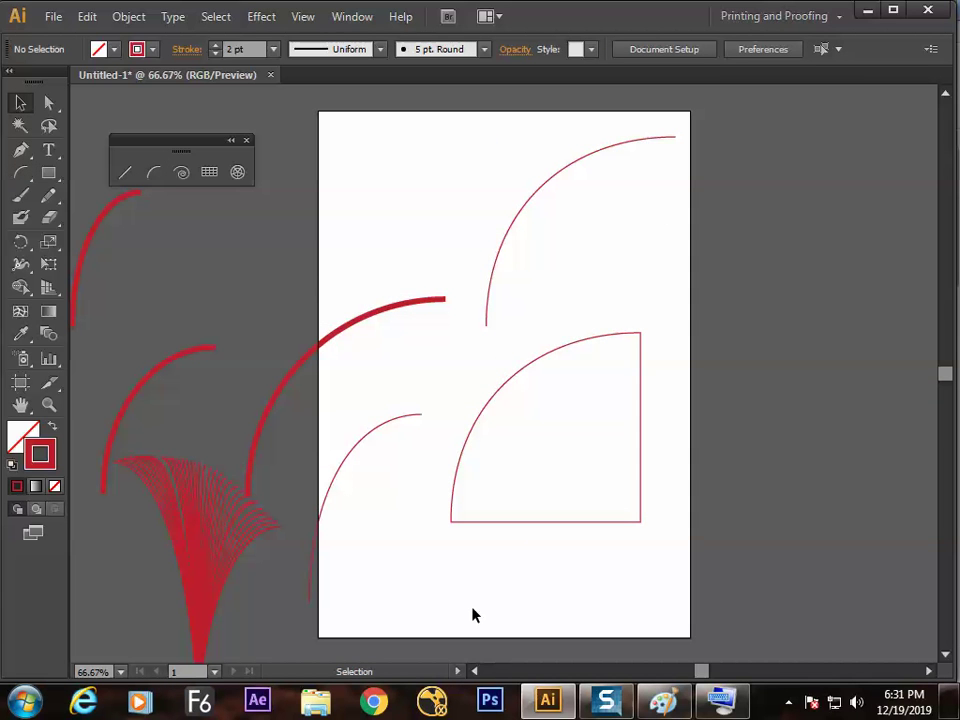
{"action": "left_click_drag", "start_coordinate": [405, 399], "coordinate": [505, 432]}
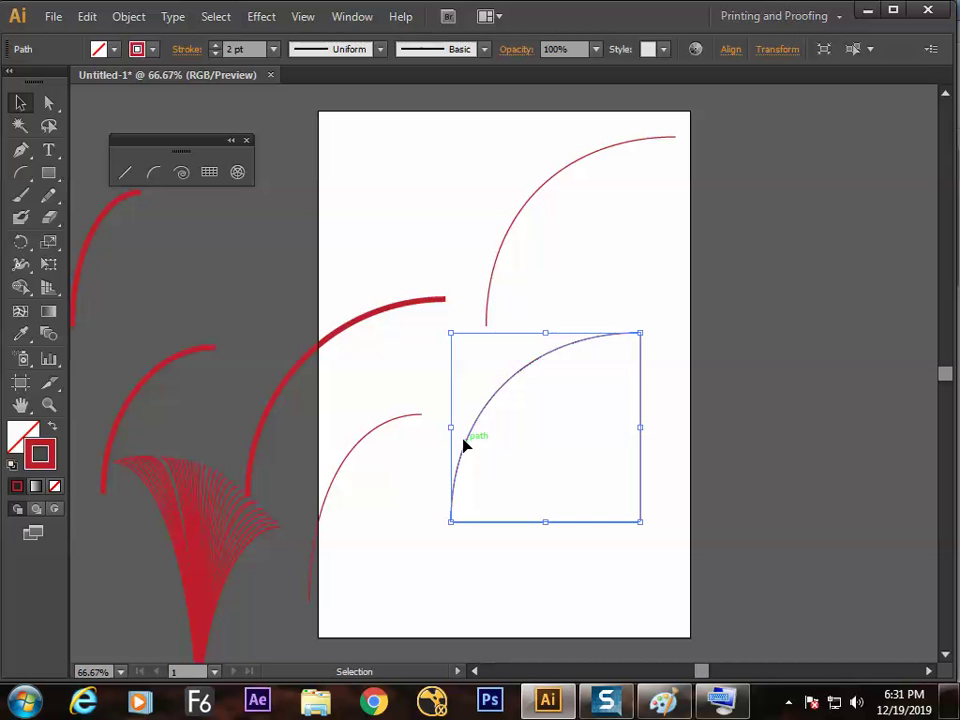
{"action": "left_click_drag", "start_coordinate": [486, 414], "coordinate": [566, 341]}
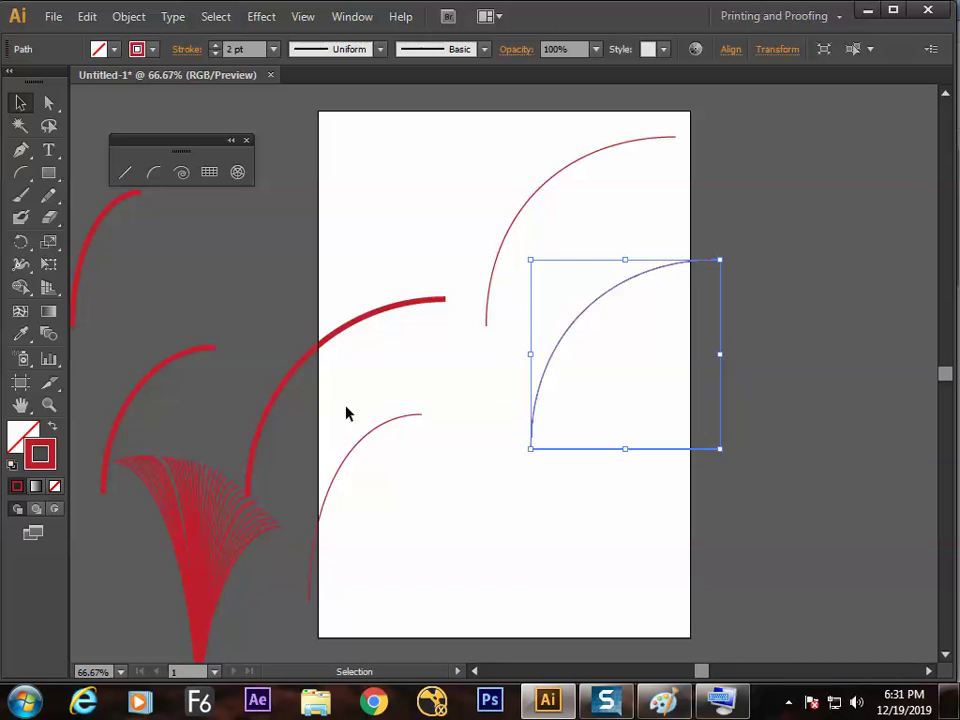
{"action": "left_click_drag", "start_coordinate": [598, 314], "coordinate": [652, 270]}
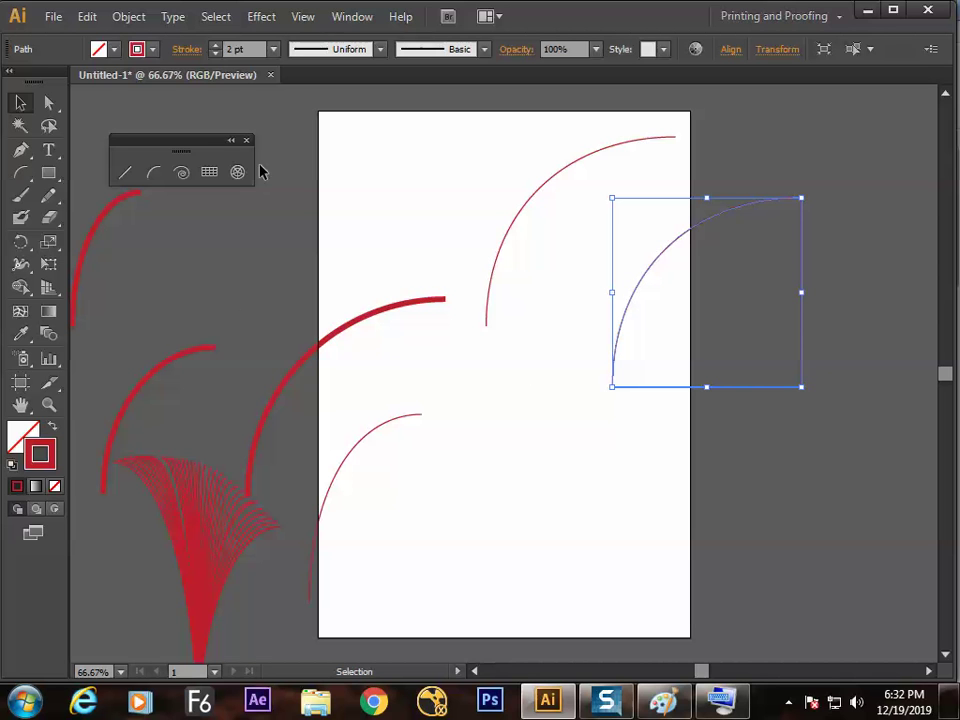
Step: Check the Open and Closed type choices in the arc options, leaving without creating an exact-size arc
{"action": "left_click", "coordinate": [153, 172]}
{"action": "left_click", "coordinate": [370, 211]}
{"action": "left_click", "coordinate": [486, 392]}
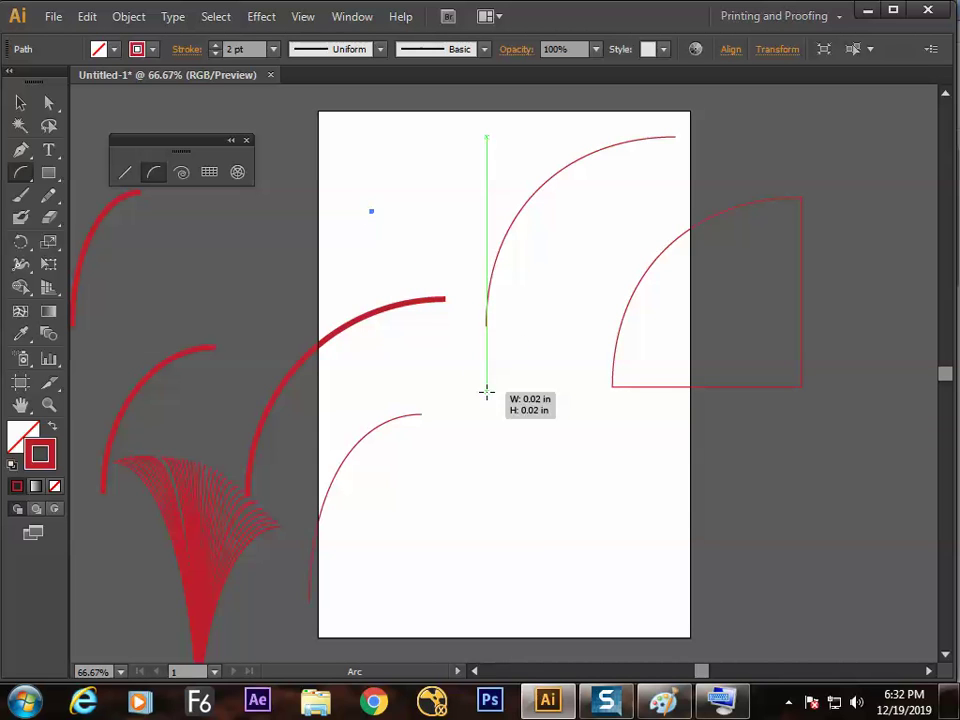
{"action": "left_click", "coordinate": [323, 417]}
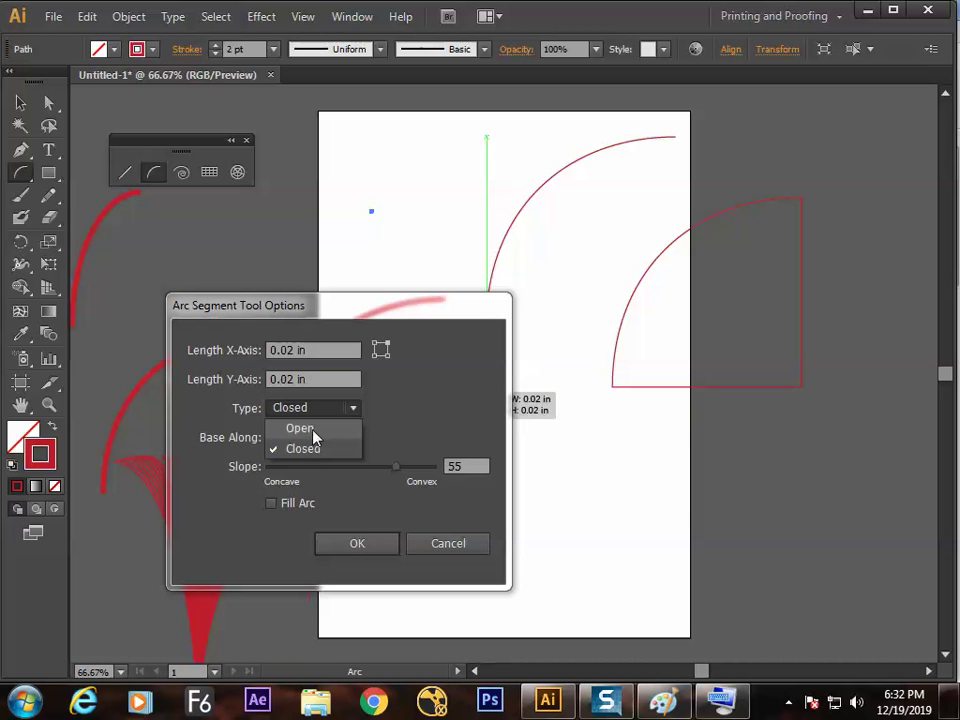
{"action": "left_click", "coordinate": [442, 542]}
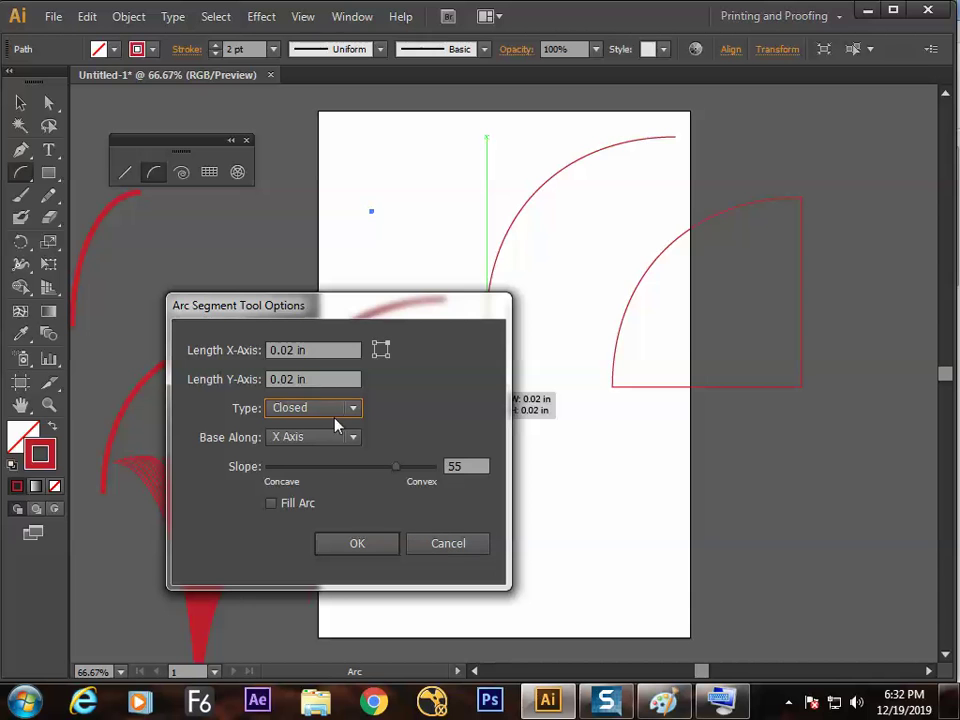
{"action": "left_click", "coordinate": [418, 544]}
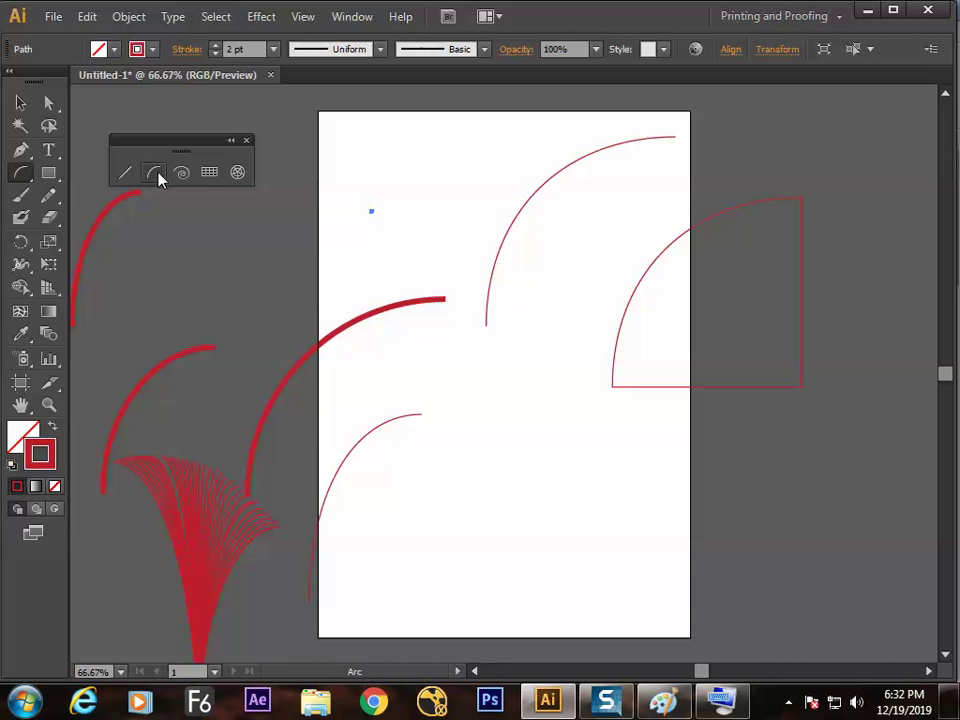
Step: Create a closed arc with X-axis and Y-axis lengths both 5 in and move it to the artboard's lower right
{"action": "left_click", "coordinate": [413, 308]}
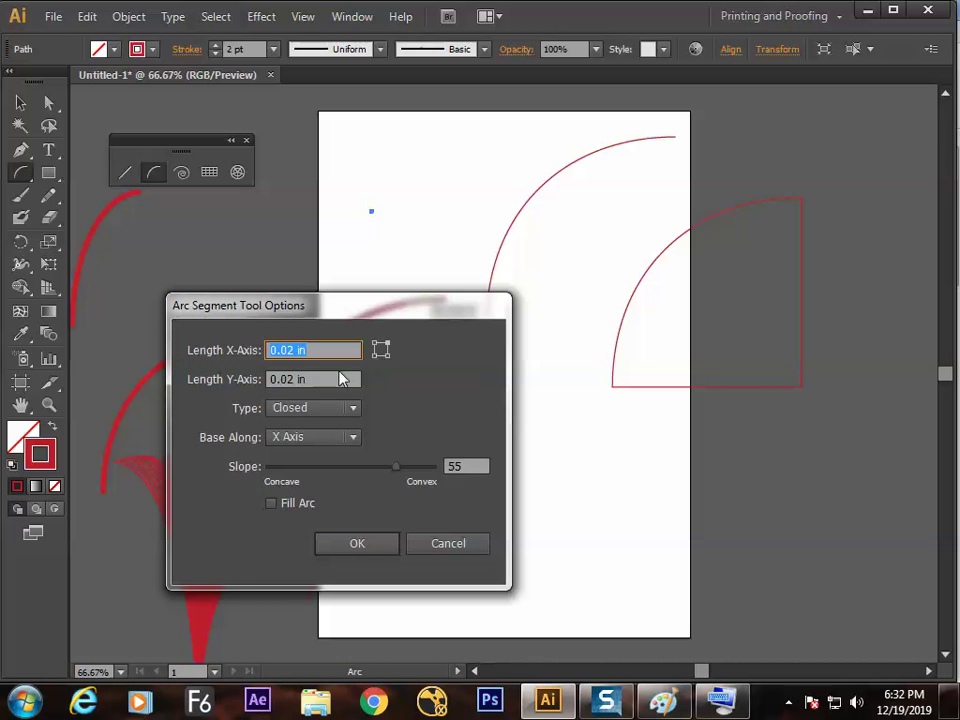
{"action": "type", "text": "5"}
{"action": "key", "text": "Tab"}
{"action": "key", "text": "Tab"}
{"action": "left_click", "coordinate": [313, 379]}
{"action": "type", "text": "5"}
{"action": "left_click", "coordinate": [356, 542]}
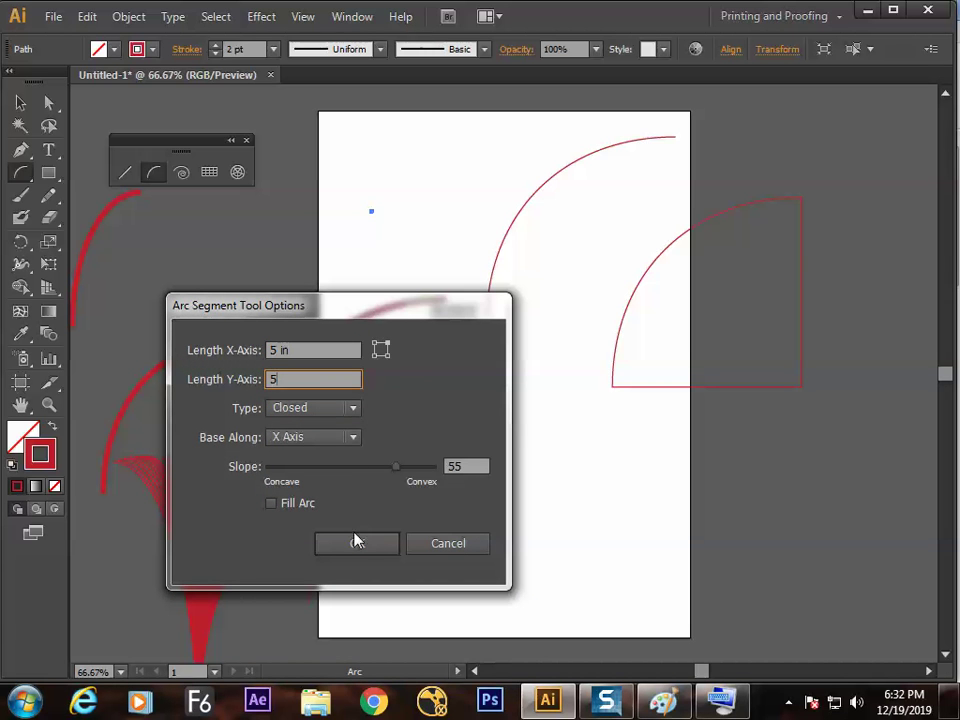
{"action": "key", "text": "v"}
{"action": "left_click_drag", "start_coordinate": [396, 407], "coordinate": [629, 495]}
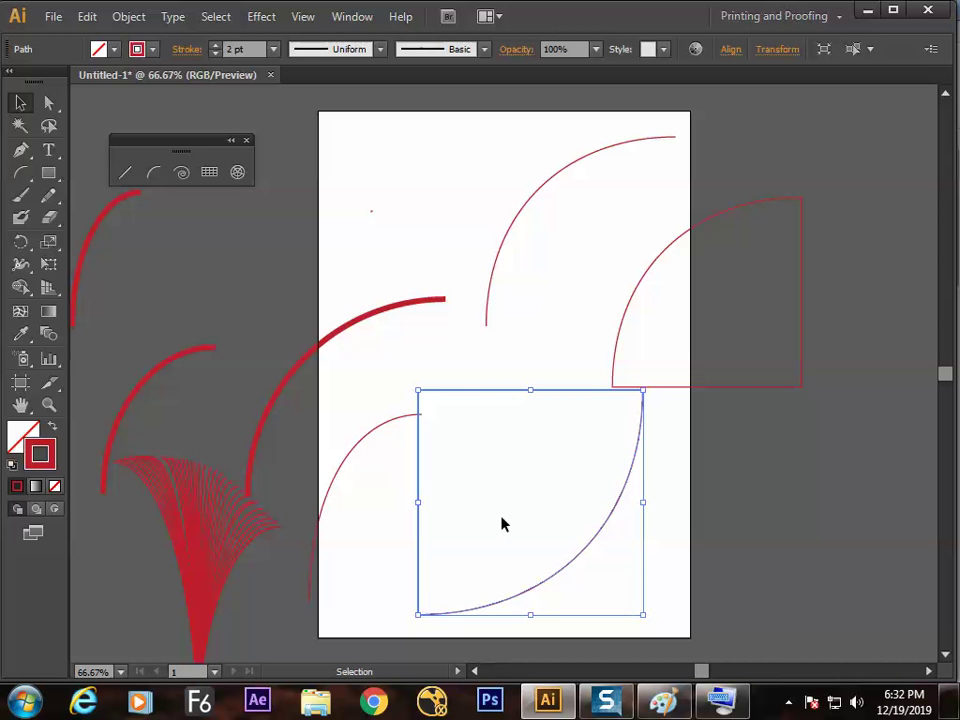
{"action": "left_click", "coordinate": [154, 176]}
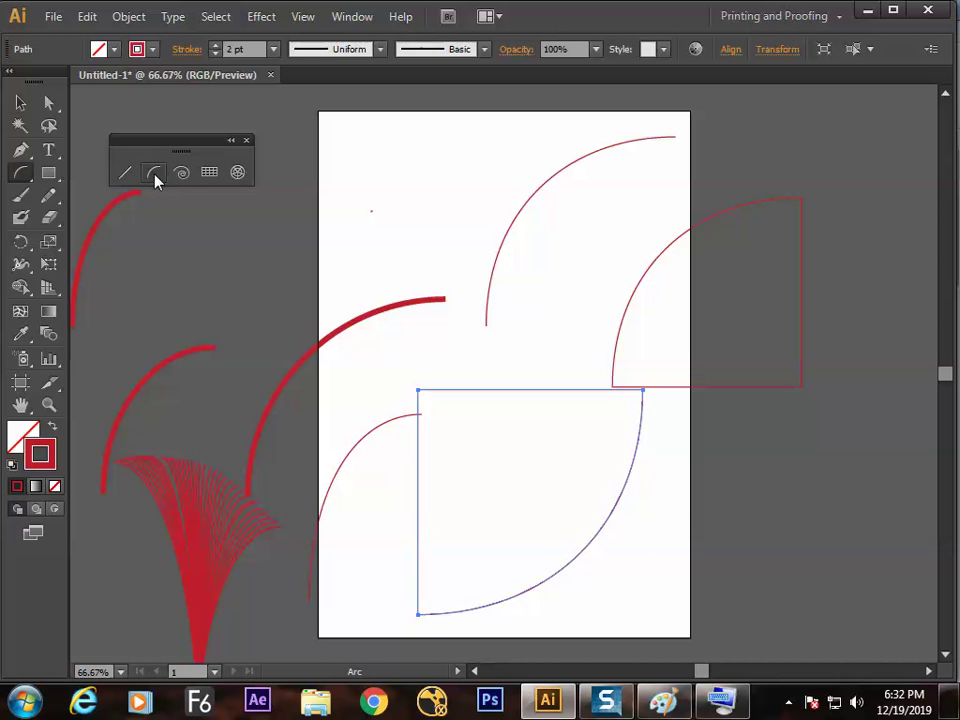
{"action": "left_click", "coordinate": [354, 166]}
{"action": "left_click_drag", "start_coordinate": [328, 302], "coordinate": [312, 263]}
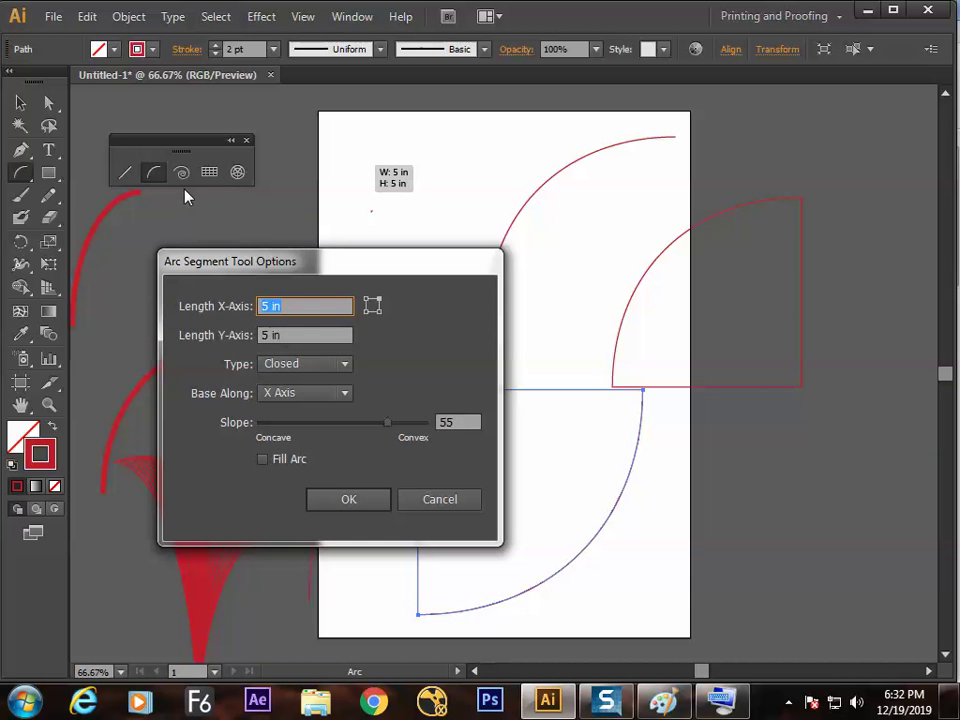
{"action": "left_click_drag", "start_coordinate": [373, 255], "coordinate": [314, 239]}
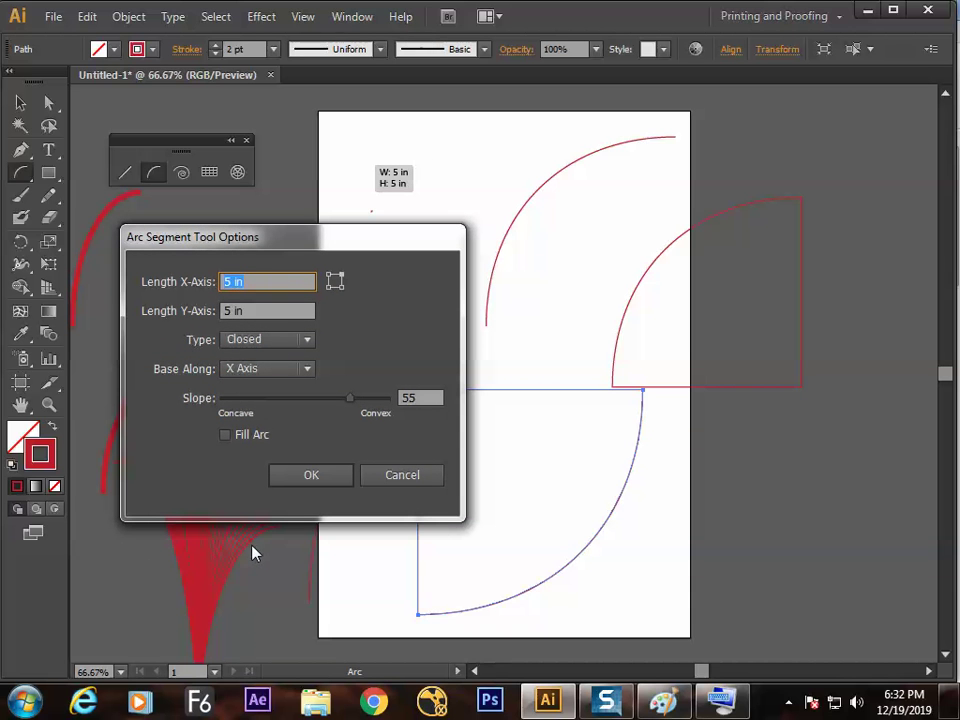
{"action": "left_click", "coordinate": [386, 478]}
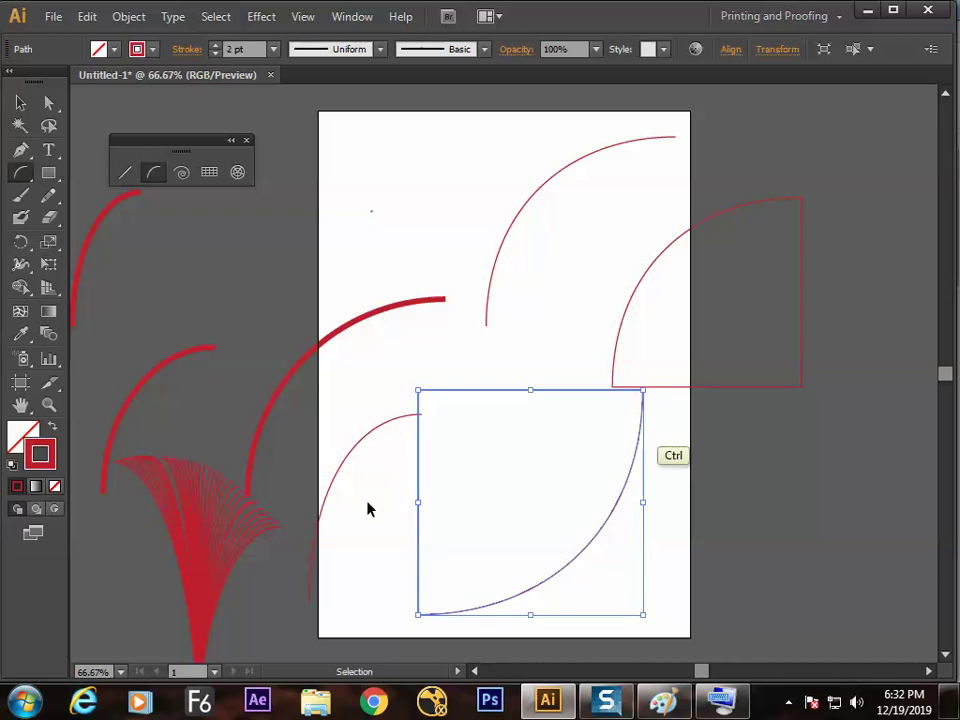
Step: Create a new blank document and review the arc options there without creating an arc
{"action": "key", "text": "ctrl+alt+n"}
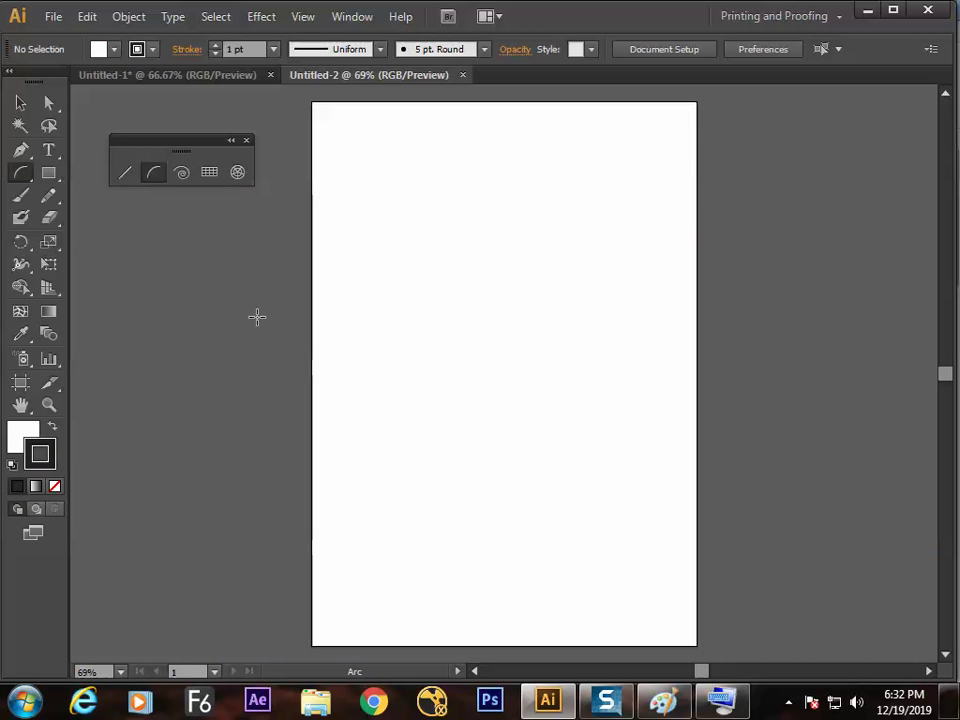
{"action": "left_click", "coordinate": [345, 298]}
{"action": "left_click_drag", "start_coordinate": [349, 246], "coordinate": [306, 282]}
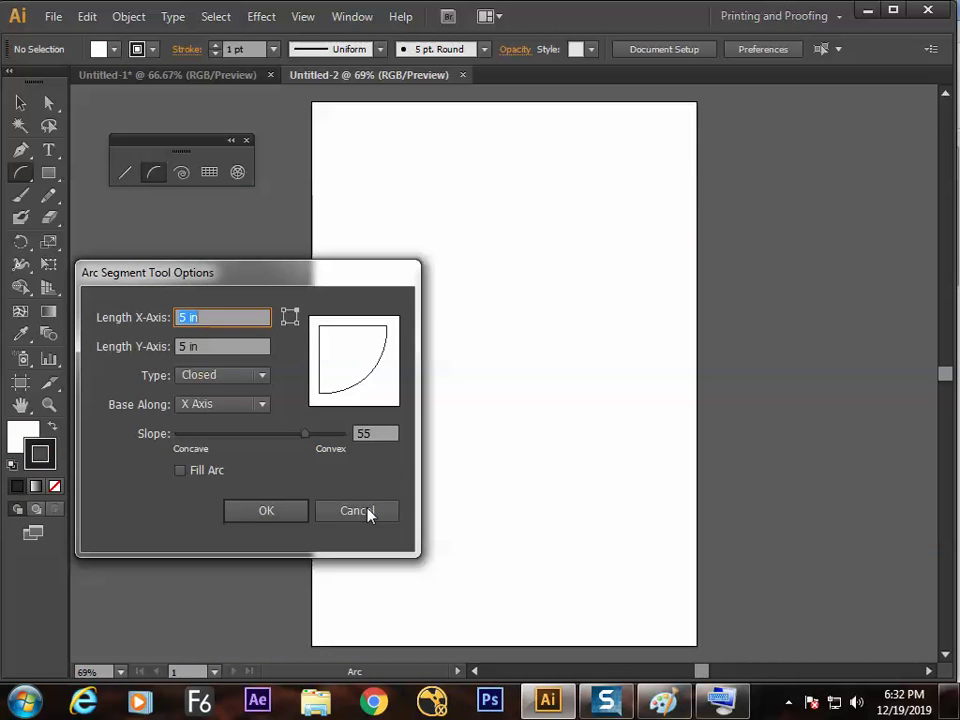
{"action": "left_click", "coordinate": [377, 508]}
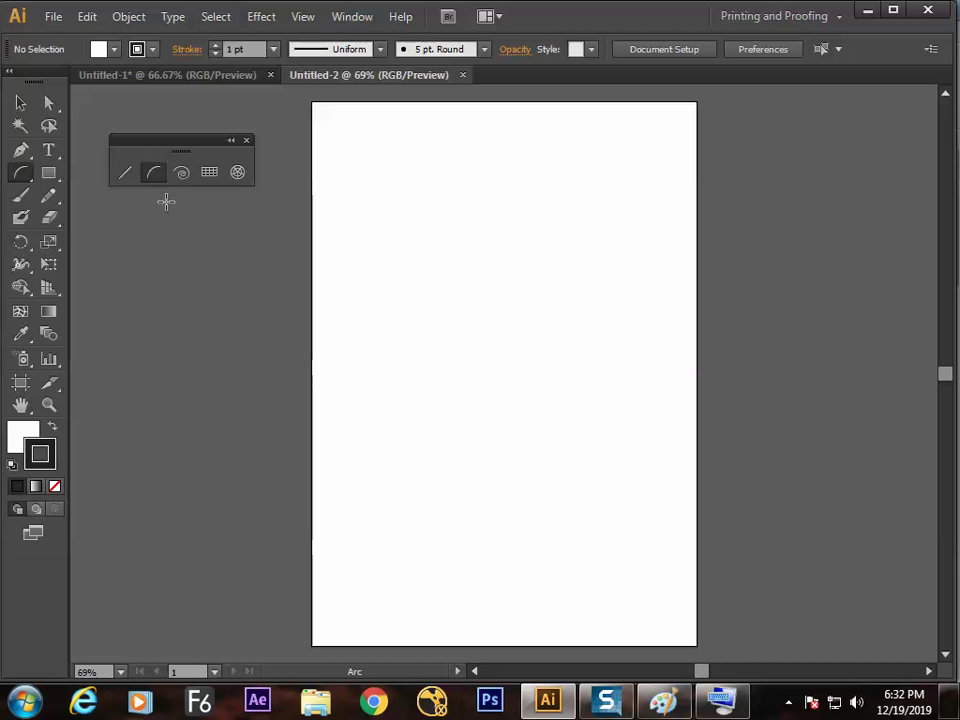
{"action": "left_click", "coordinate": [432, 268]}
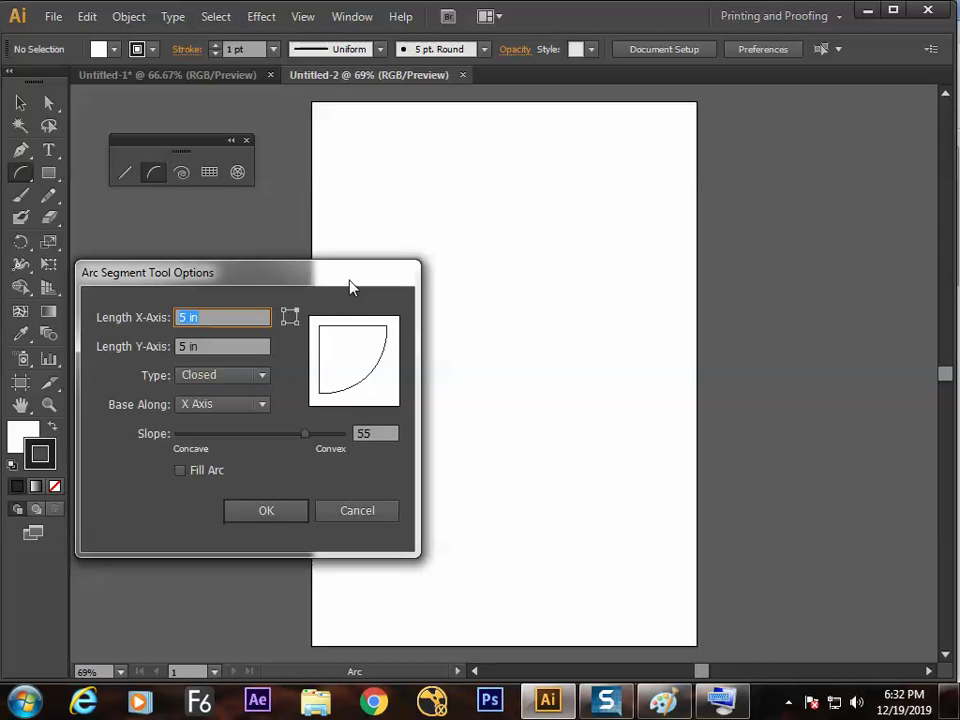
{"action": "left_click_drag", "start_coordinate": [349, 280], "coordinate": [465, 224]}
{"action": "left_click", "coordinate": [382, 453]}
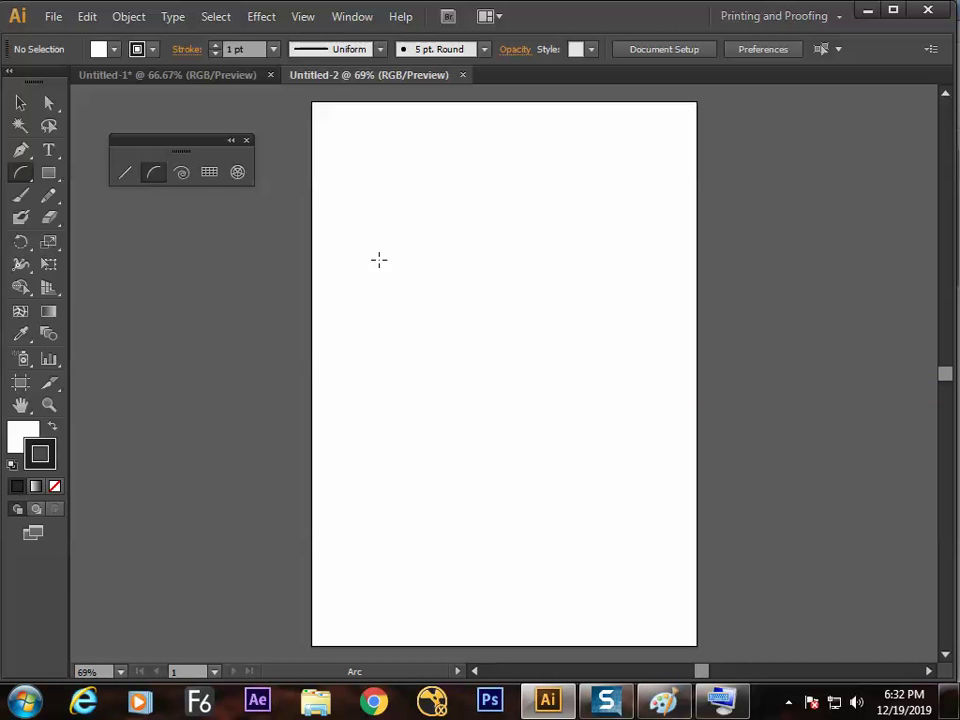
Step: Create a closed arc with X-axis and Y-axis lengths both 5 in near the top of the new artboard
{"action": "left_click_drag", "start_coordinate": [381, 255], "coordinate": [501, 437]}
{"action": "key", "text": "ctrl+shift+a"}
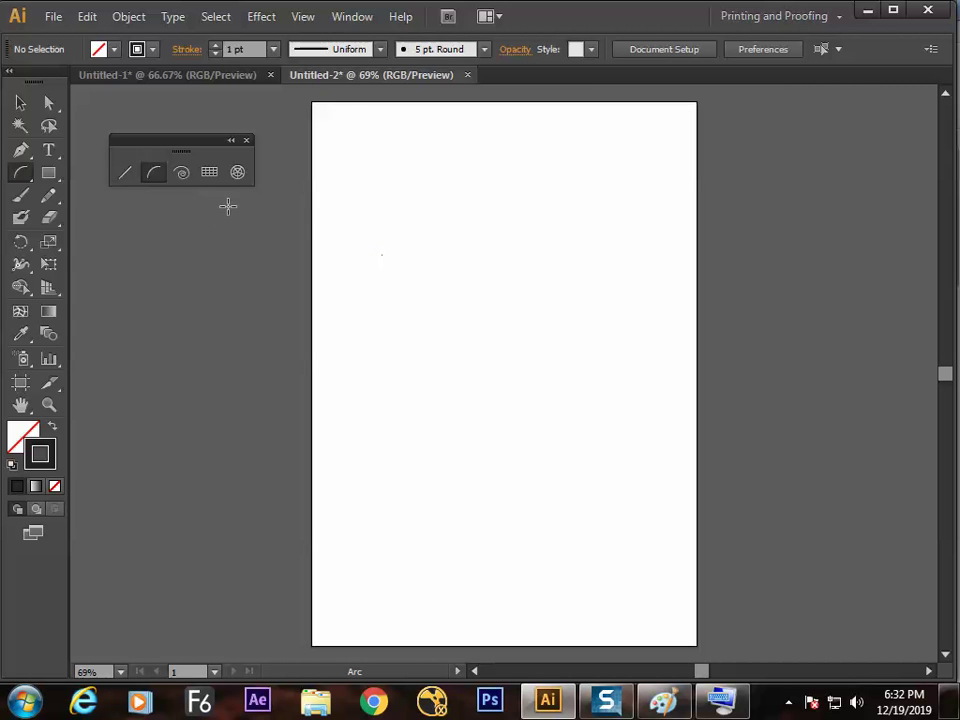
{"action": "left_click", "coordinate": [440, 248]}
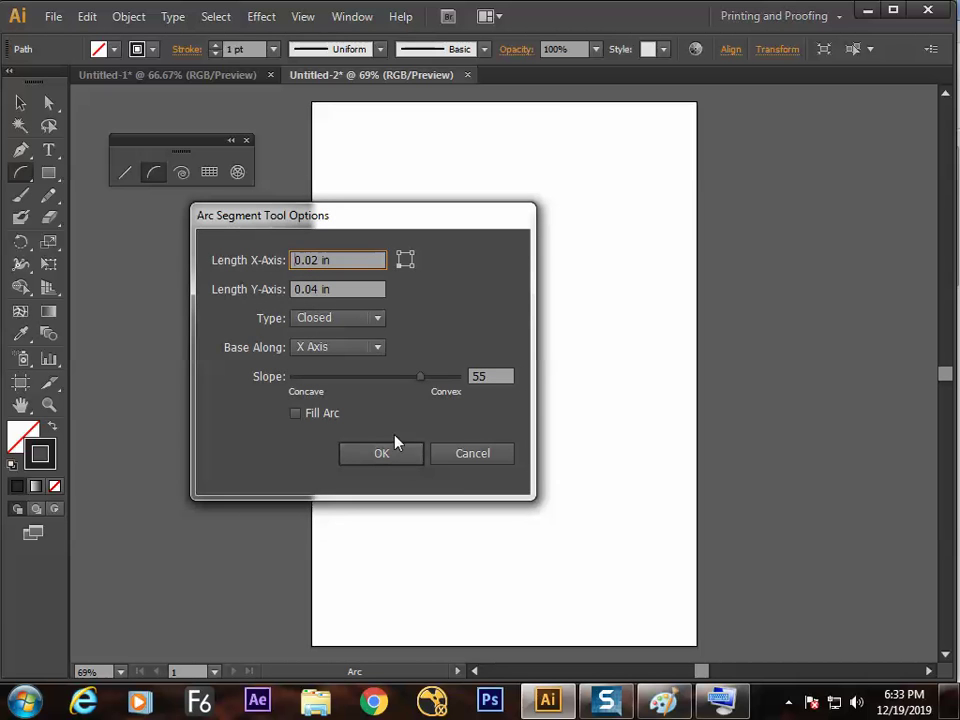
{"action": "type", "text": "5"}
{"action": "key", "text": "Tab"}
{"action": "type", "text": "5"}
{"action": "key", "text": "Return"}
Step: Move the closed 5 in arc to the artboard's middle and delete it
{"action": "key", "text": "v"}
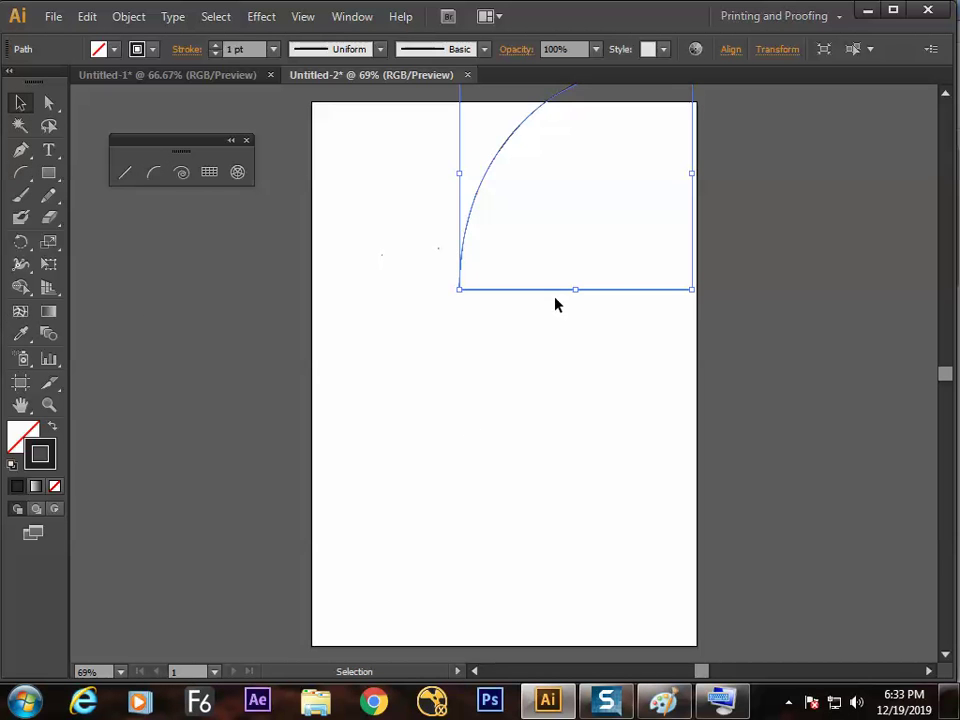
{"action": "left_click_drag", "start_coordinate": [549, 291], "coordinate": [472, 482]}
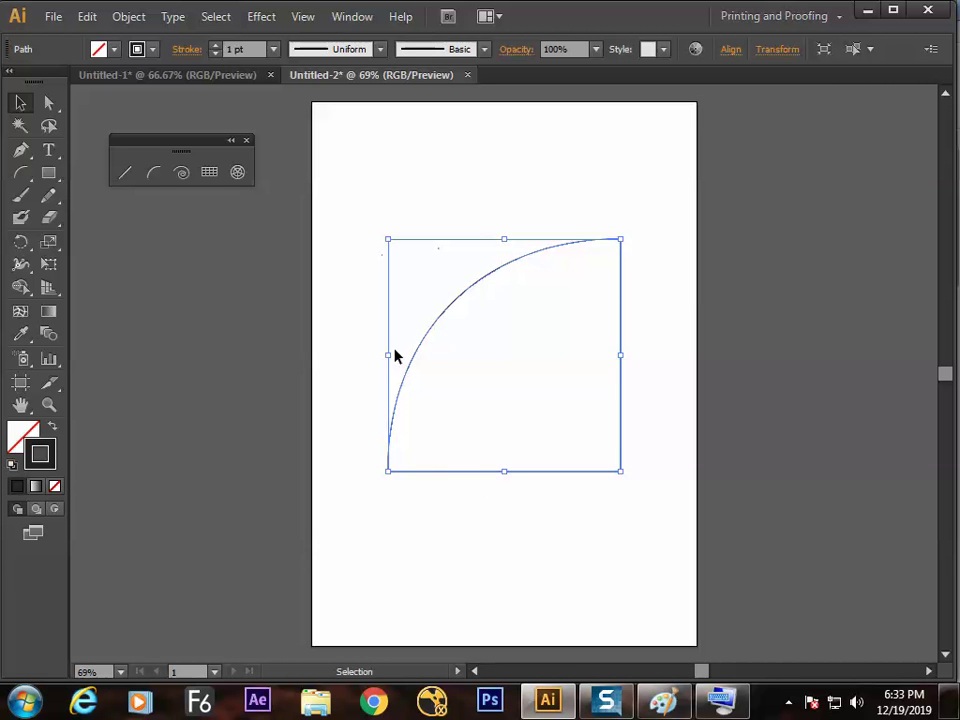
{"action": "key", "text": "Delete"}
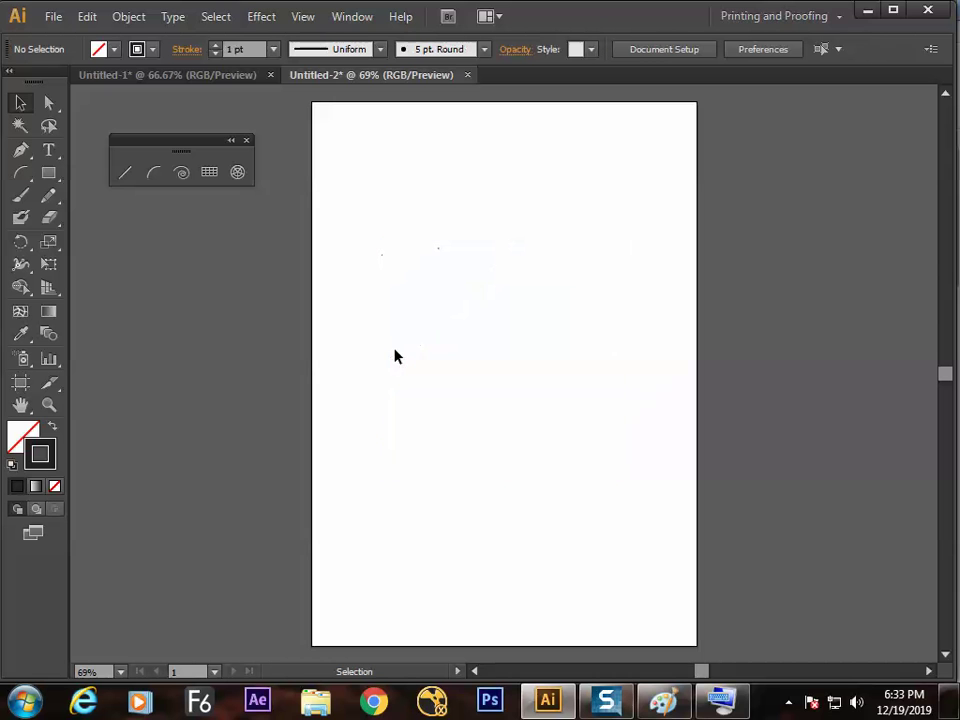
Step: Create another closed arc with the same 5 in axis lengths and move it fully inside the artboard's upper half
{"action": "left_click", "coordinate": [152, 174]}
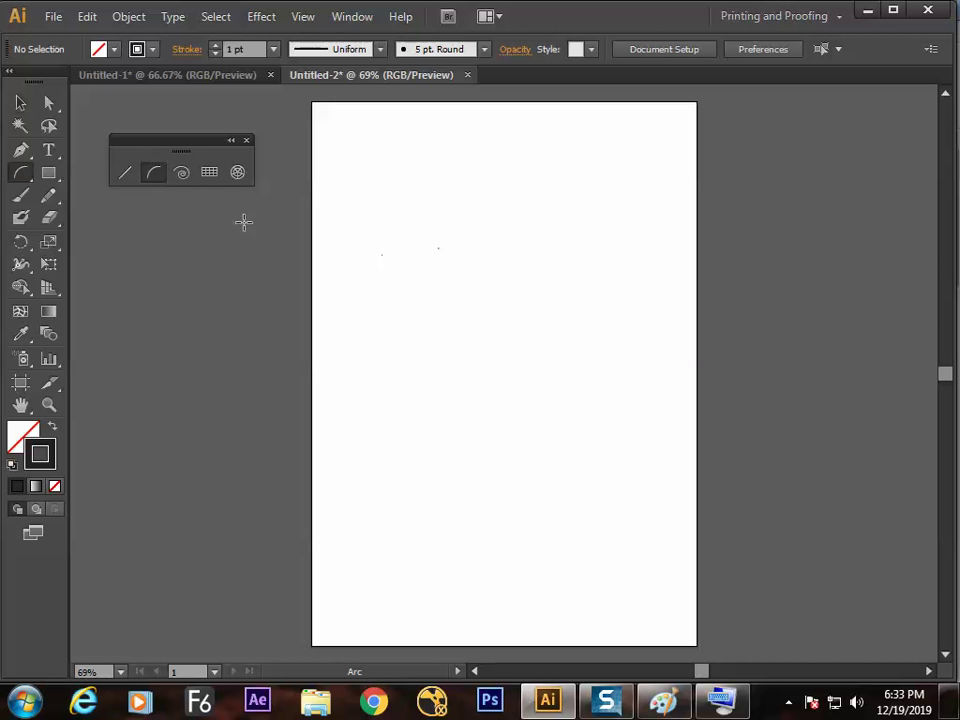
{"action": "left_click", "coordinate": [384, 274]}
{"action": "key", "text": "Return"}
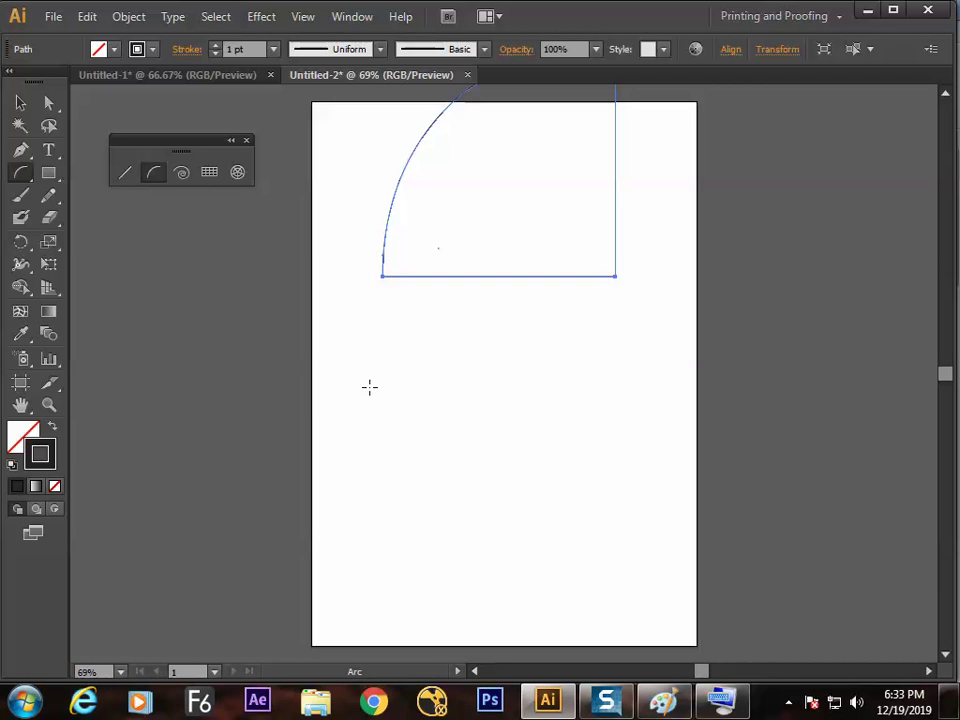
{"action": "key", "text": "v"}
{"action": "left_click_drag", "start_coordinate": [481, 211], "coordinate": [450, 434]}
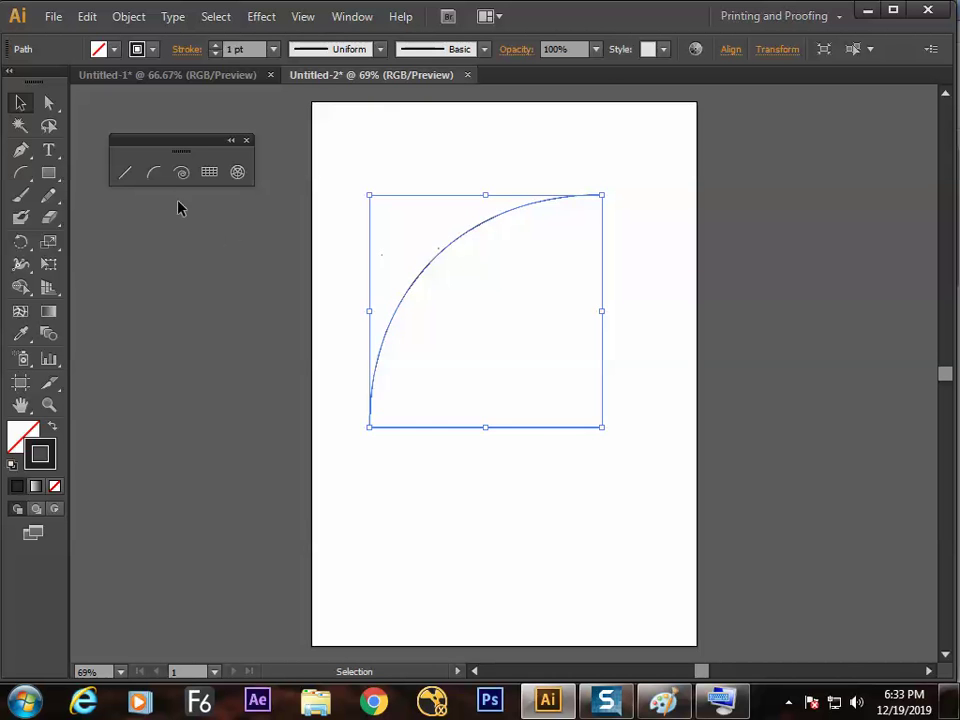
Step: Create a closed arc with both axis lengths 5 in and a concave slope of -21
{"action": "left_click", "coordinate": [153, 172]}
{"action": "left_click", "coordinate": [357, 257]}
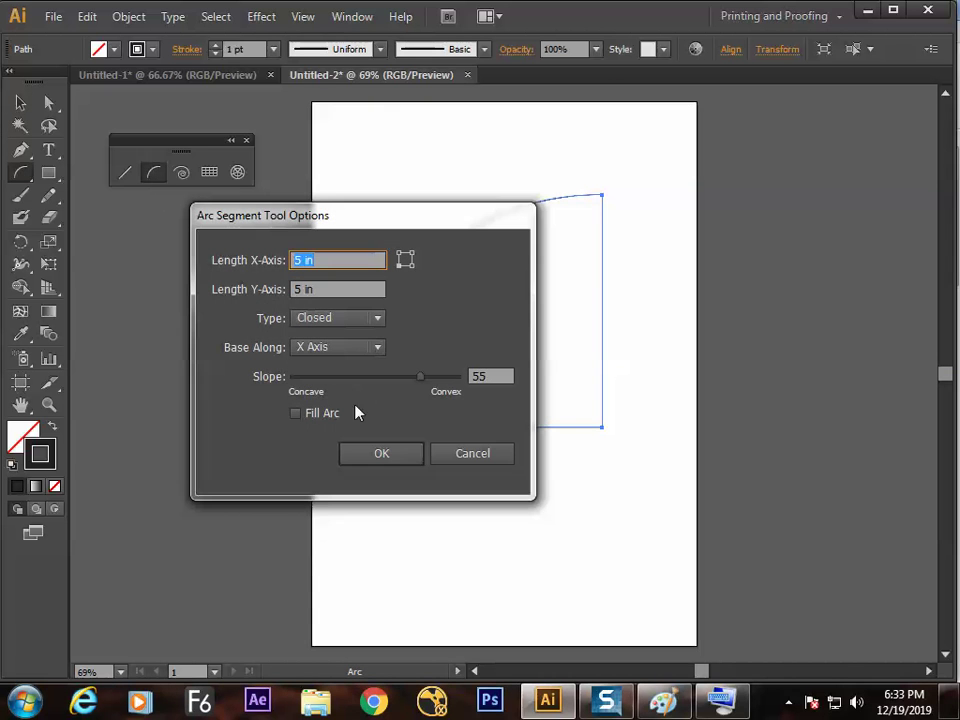
{"action": "left_click_drag", "start_coordinate": [420, 381], "coordinate": [359, 384]}
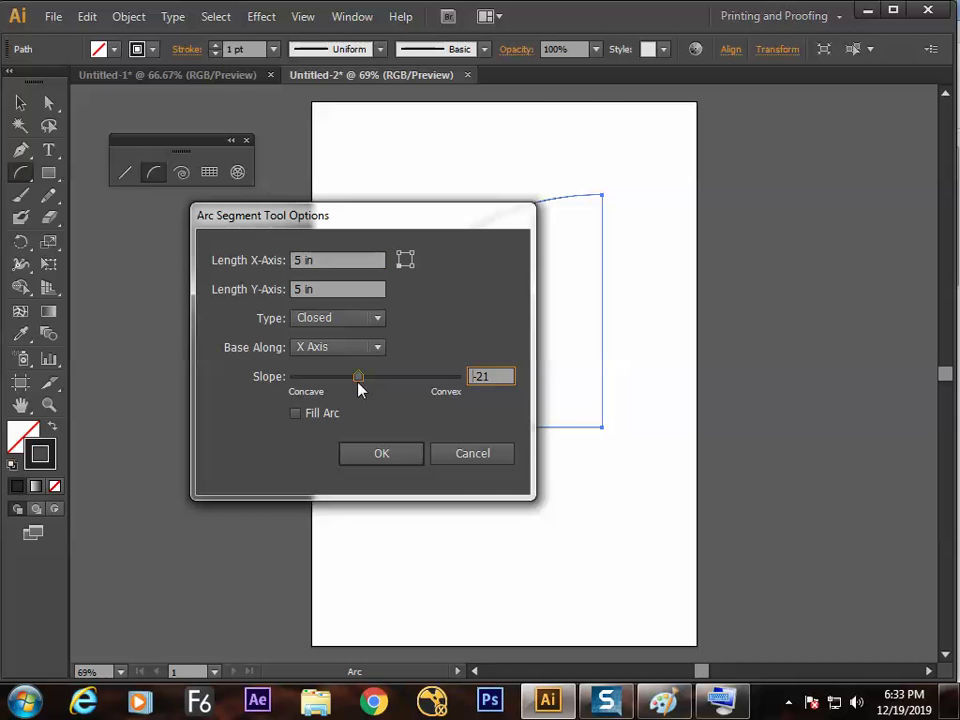
{"action": "left_click", "coordinate": [378, 458]}
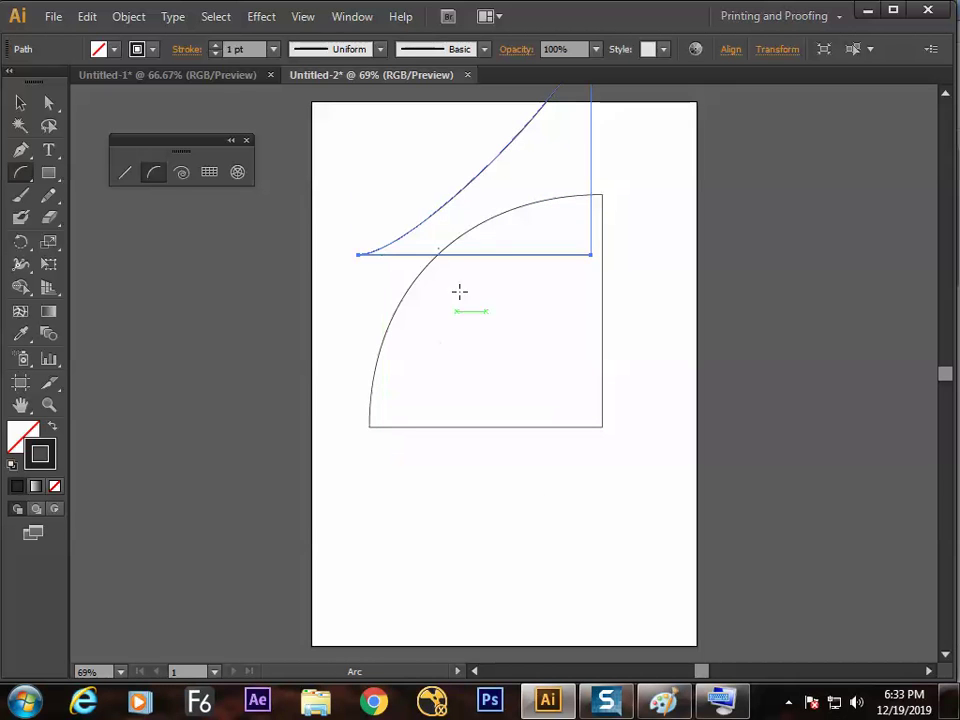
Step: Move the concave closed arc to the artboard's lower-right area, and select the convex arc
{"action": "key", "text": "v"}
{"action": "left_click_drag", "start_coordinate": [420, 260], "coordinate": [494, 605]}
{"action": "left_click_drag", "start_coordinate": [390, 424], "coordinate": [345, 412]}
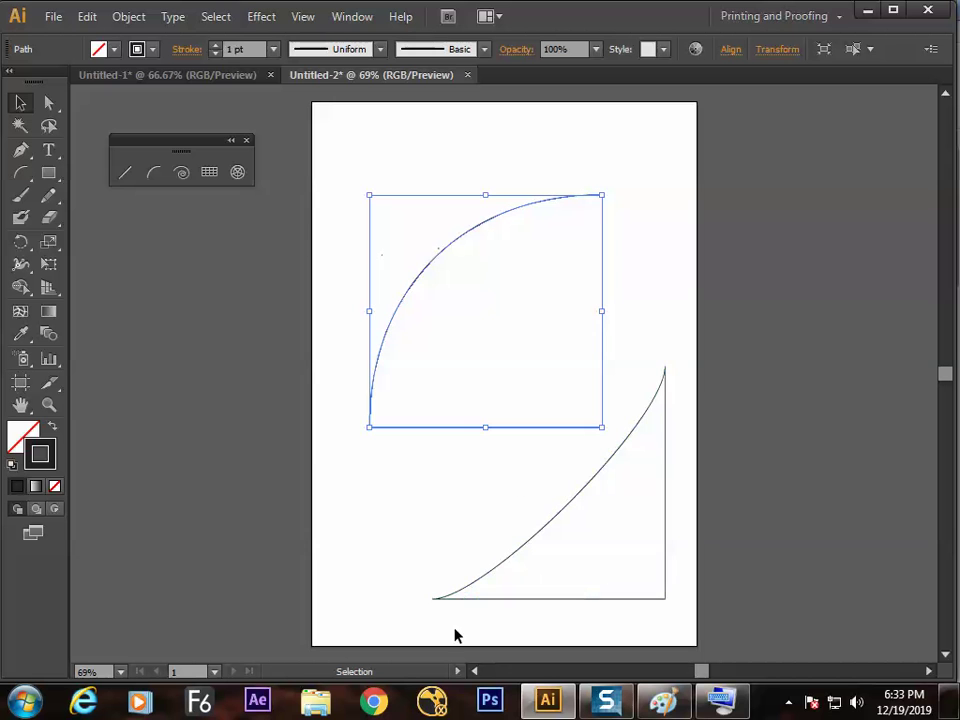
Step: Reset the Arc tool options to their defaults and create an open 1.39 in arc with a slope of 50
{"action": "left_click", "coordinate": [155, 175]}
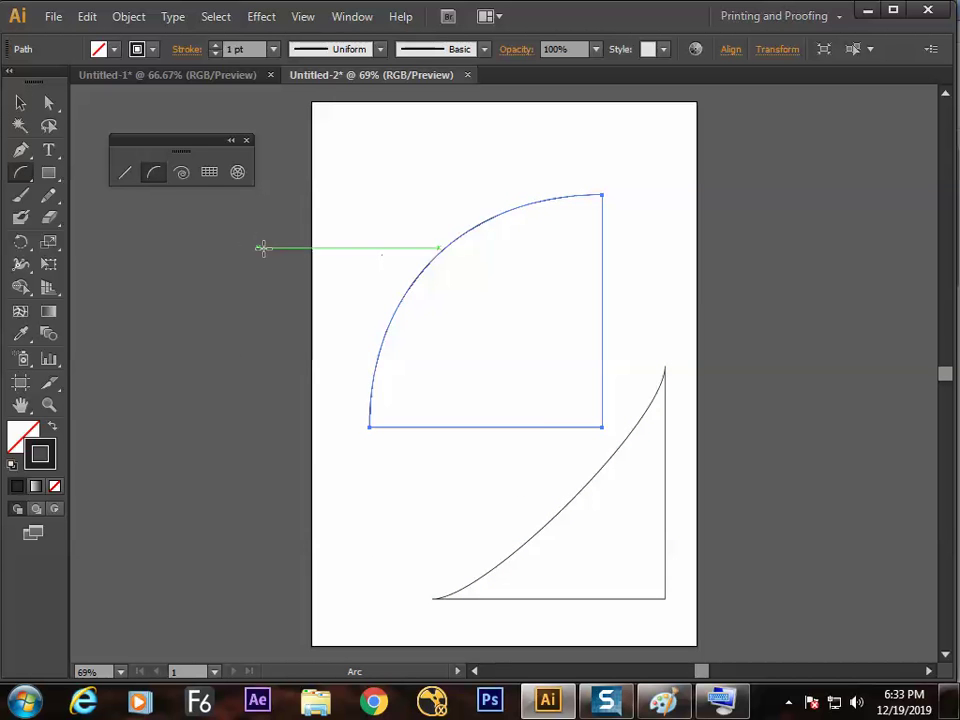
{"action": "left_click", "coordinate": [346, 213]}
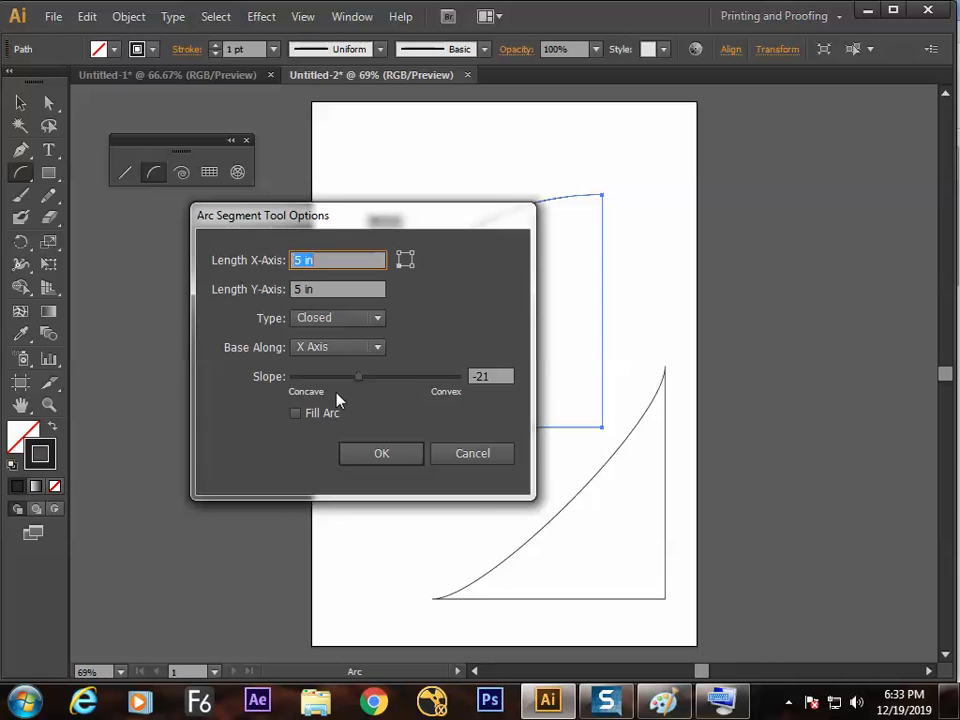
{"action": "left_click", "coordinate": [450, 456]}
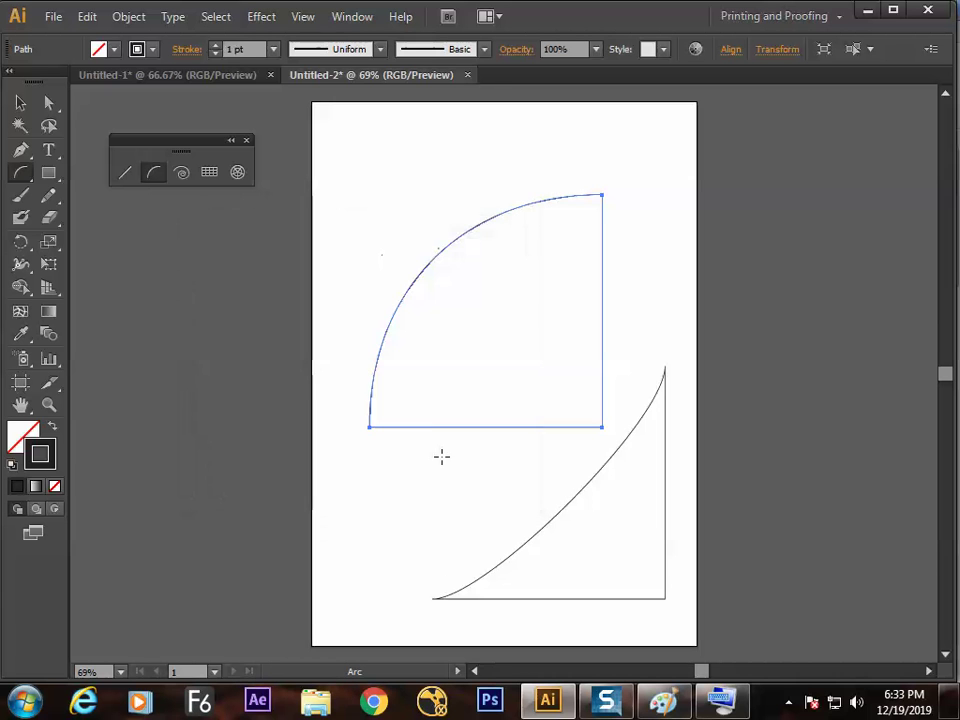
{"action": "left_click", "coordinate": [356, 224], "text": "alt"}
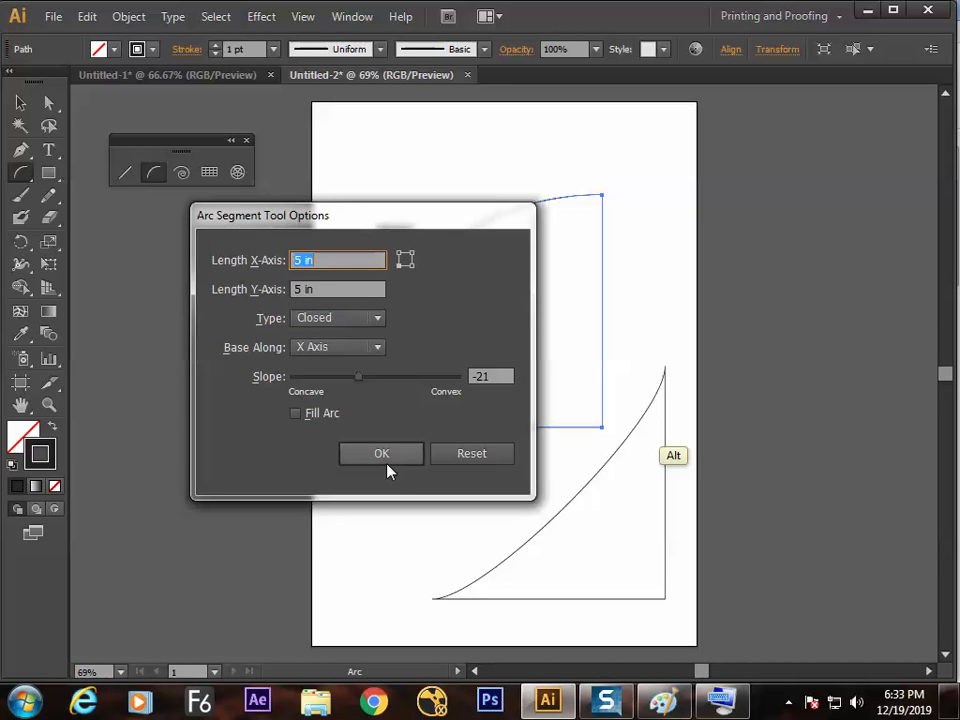
{"action": "left_click", "coordinate": [473, 465], "text": "alt"}
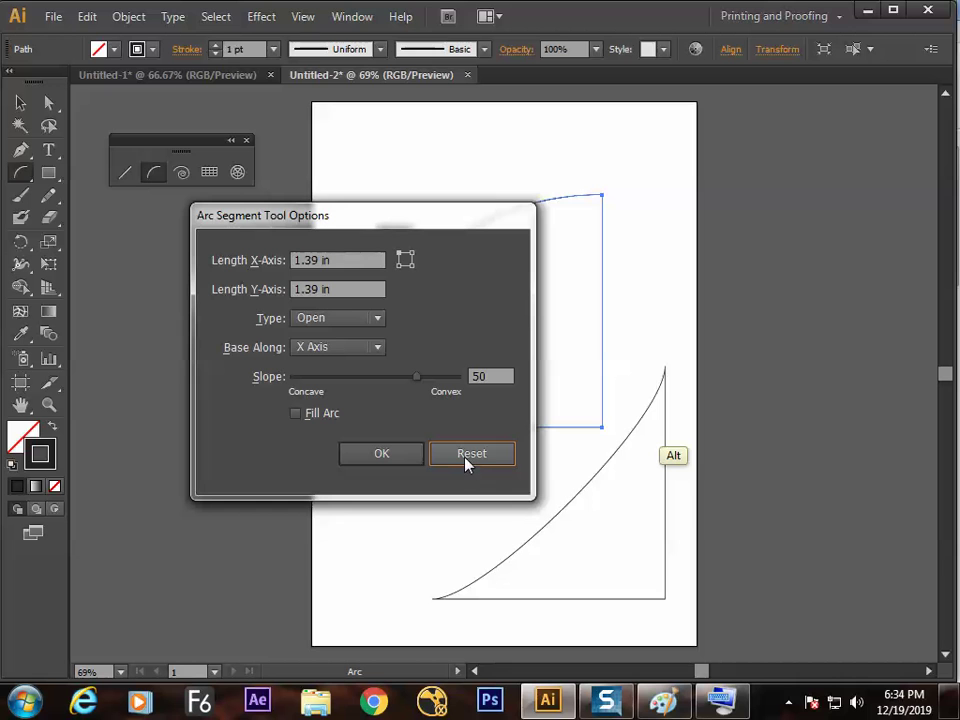
{"action": "left_click", "coordinate": [416, 456]}
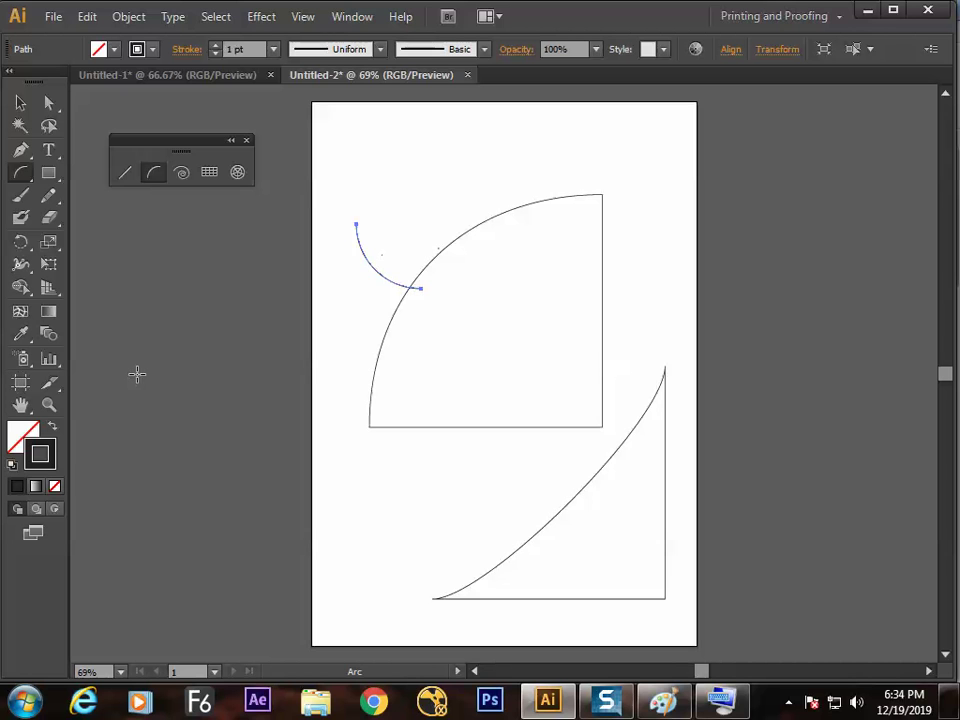
Step: Clear all artwork from the artboard and draw one tall convex arc rising from lower left to upper right
{"action": "key", "text": "ctrl+a"}
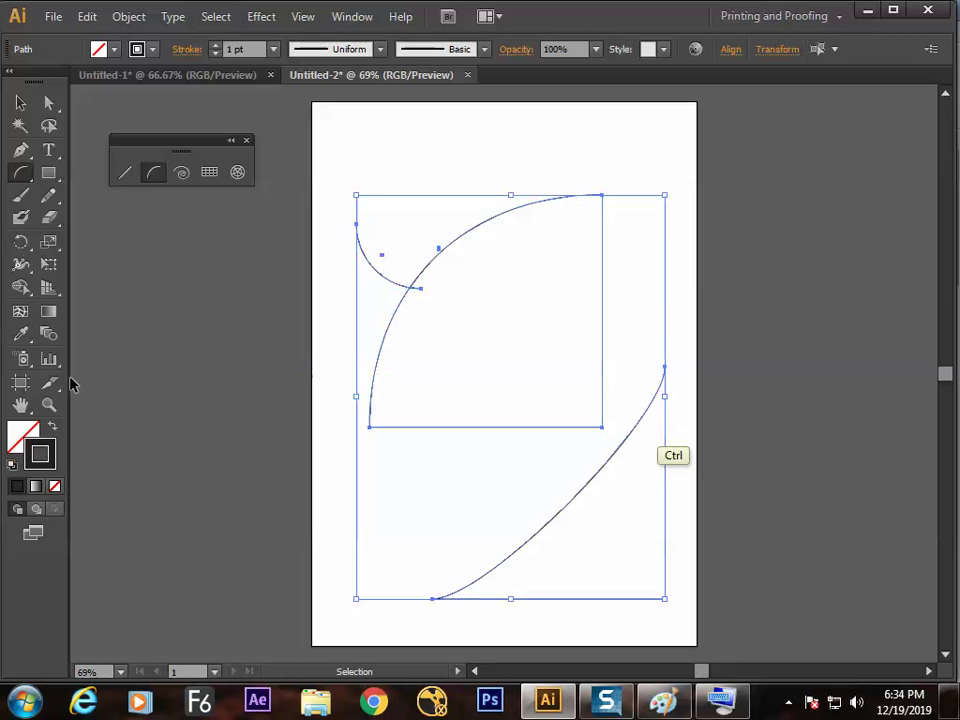
{"action": "key", "text": "Delete"}
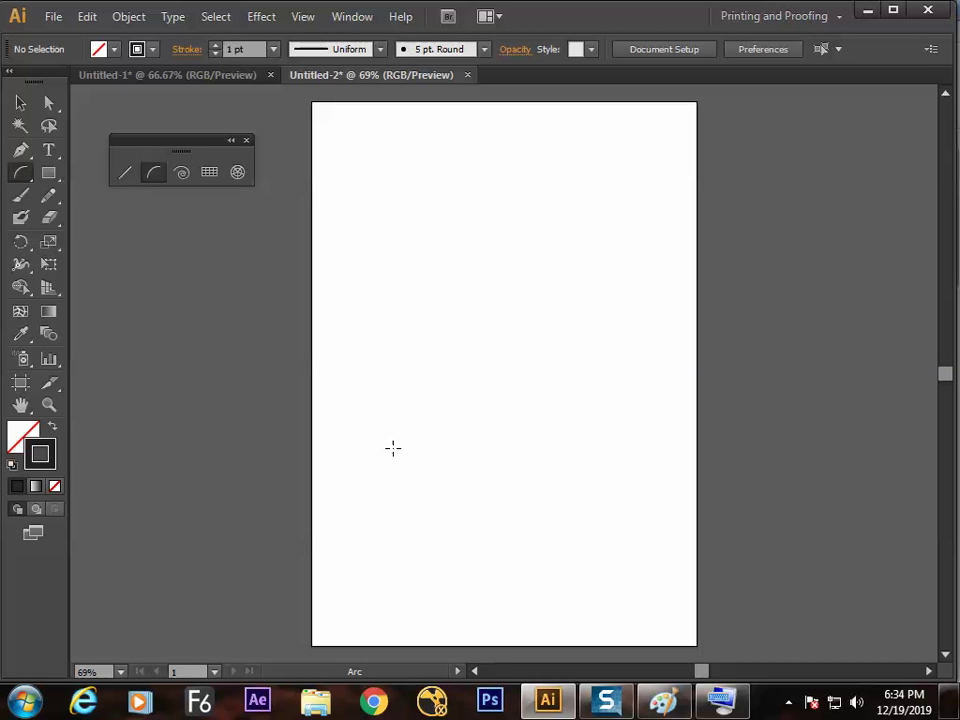
{"action": "left_click_drag", "start_coordinate": [393, 491], "coordinate": [604, 204]}
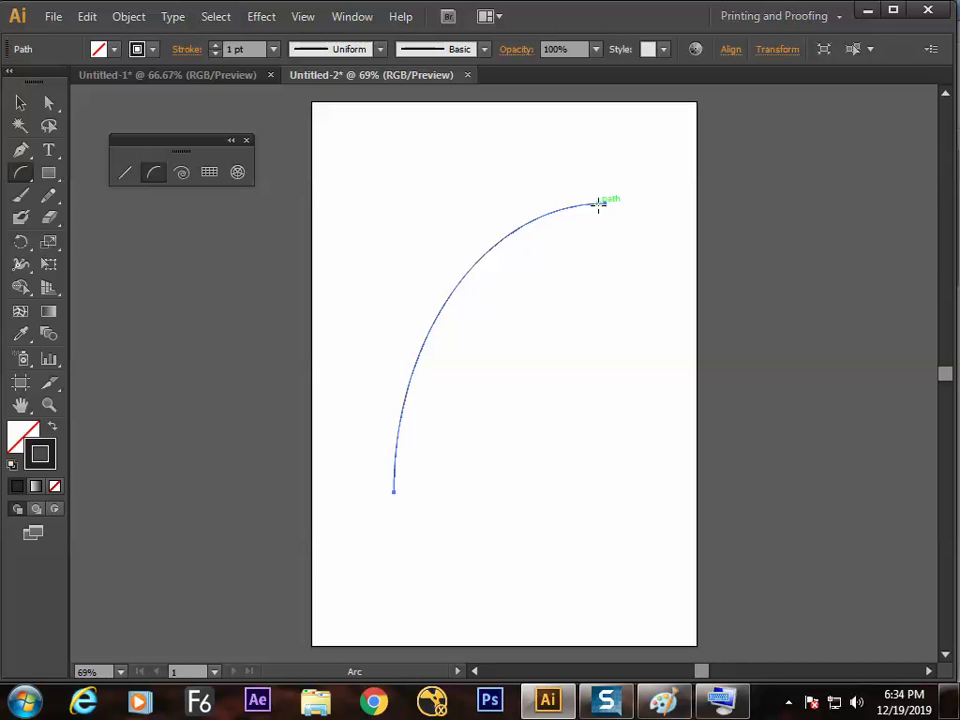
{"action": "left_click_drag", "start_coordinate": [592, 208], "coordinate": [393, 487]}
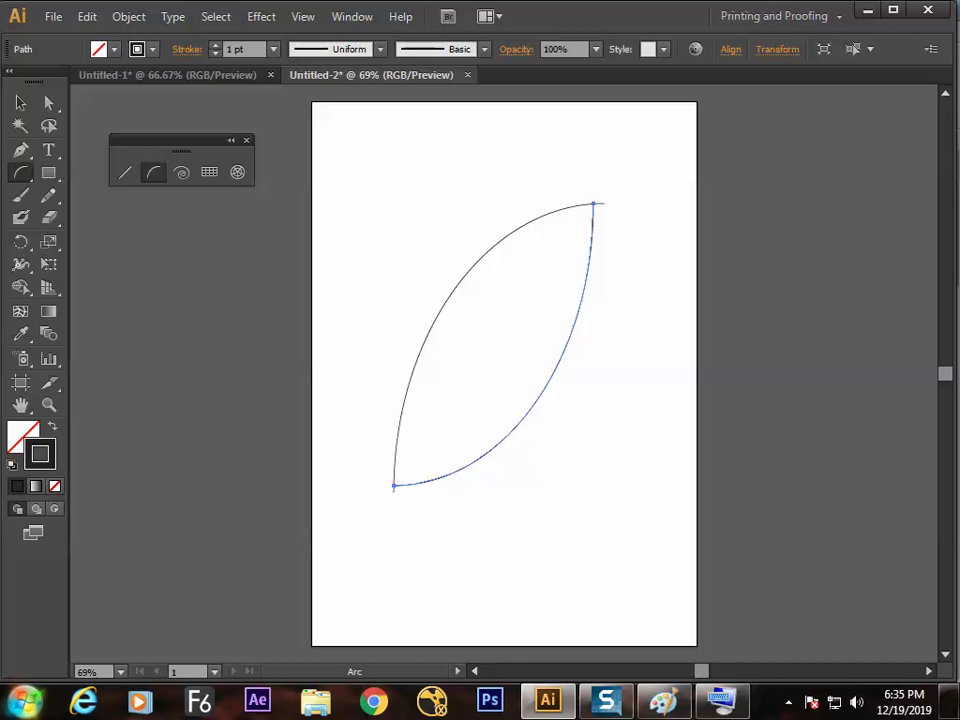
{"action": "key", "text": "Delete"}
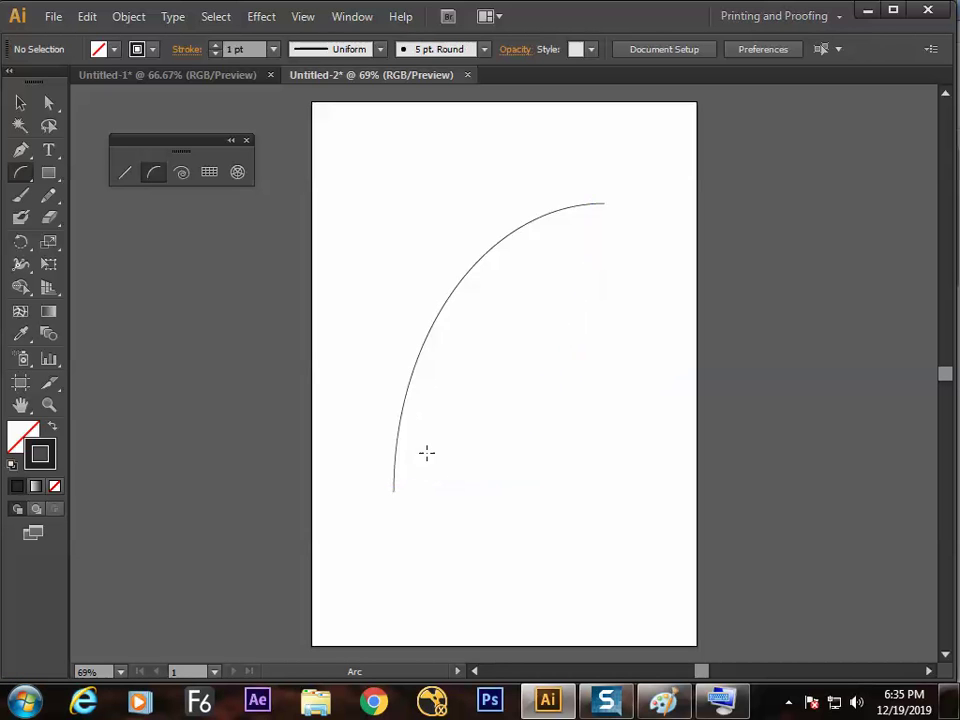
{"action": "left_click_drag", "start_coordinate": [394, 478], "coordinate": [581, 250]}
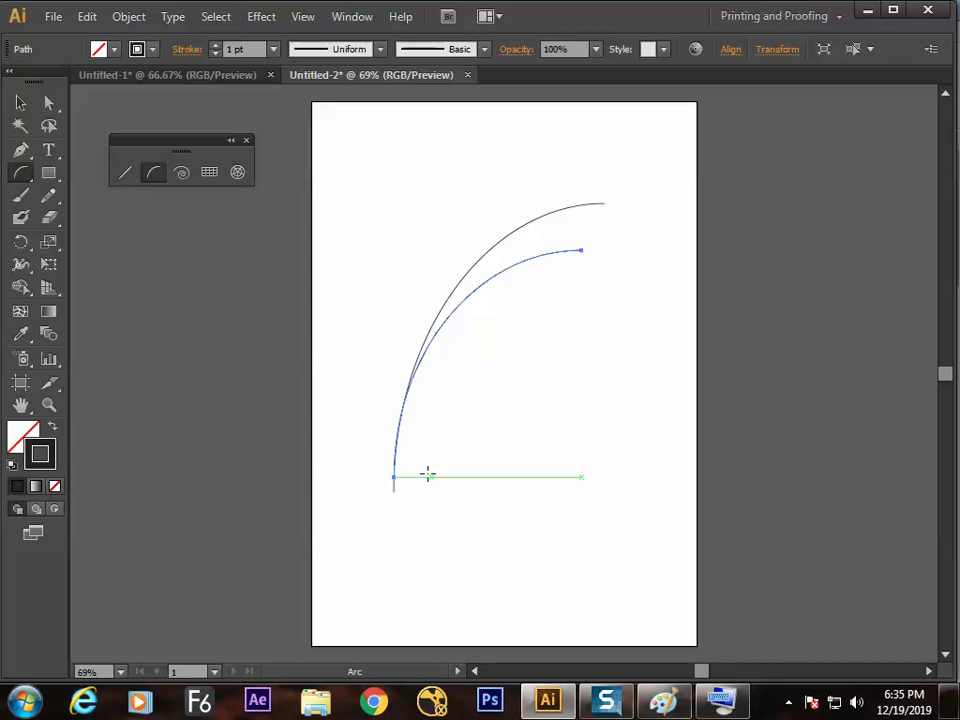
{"action": "key", "text": "ctrl+shift+a"}
{"action": "key", "text": "ctrl+z"}
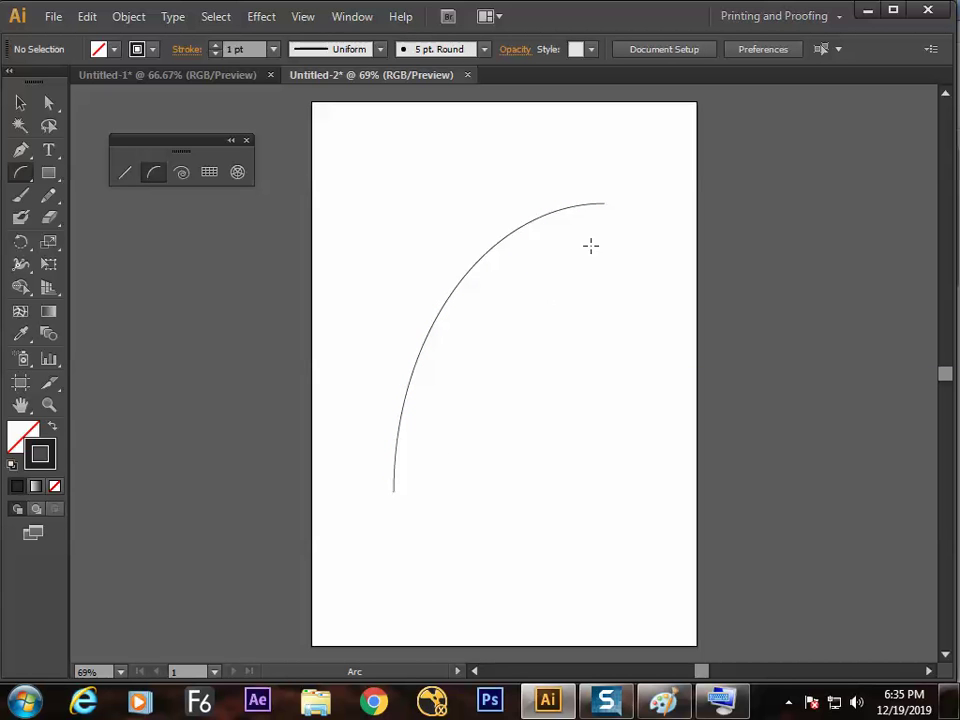
Step: Draw an opposing arc from the first arc's upper end back to its lower end to complete a leaf shape
{"action": "left_click_drag", "start_coordinate": [589, 206], "coordinate": [393, 477]}
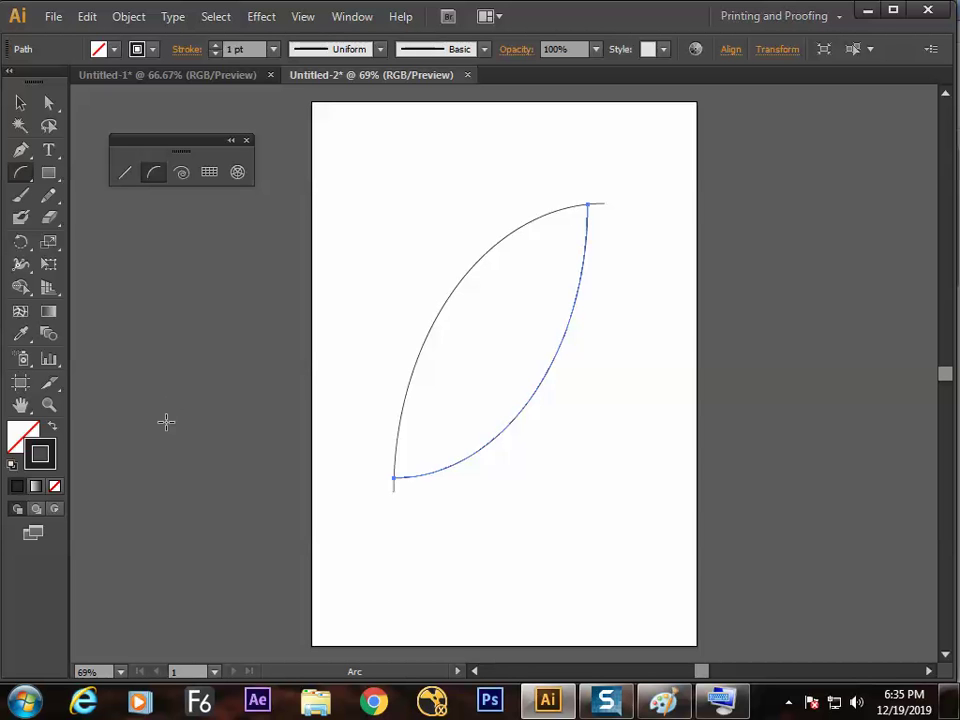
Step: Switch to Paint, handwrite a "Concave convex" note beside the circled word "Random", and return to Illustrator
{"action": "key", "text": "alt+Tab"}
{"action": "left_click_drag", "start_coordinate": [209, 568], "coordinate": [213, 589]}
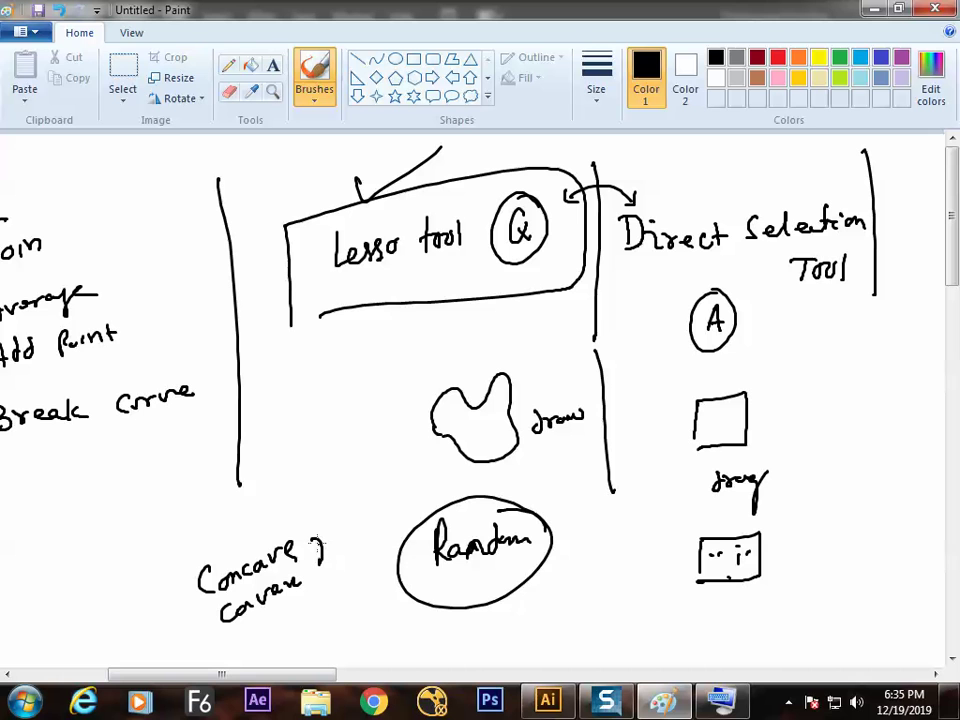
{"action": "left_click_drag", "start_coordinate": [313, 563], "coordinate": [320, 560]}
{"action": "key", "text": "alt+Tab"}
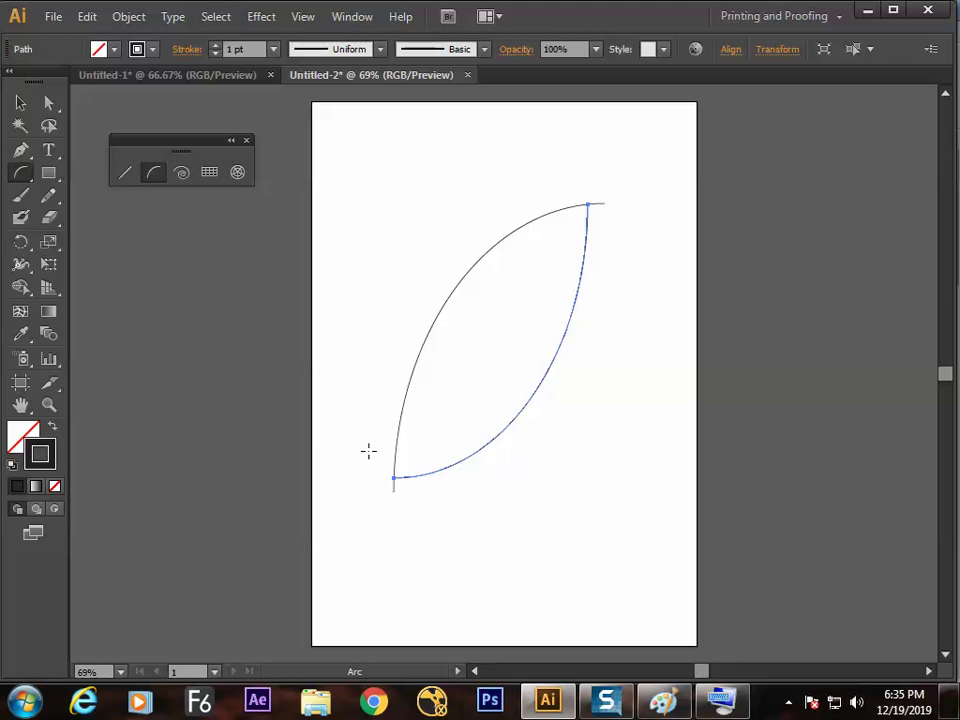
Step: Select both arcs of the leaf shape and scale them down proportionally toward the lower-left corner
{"action": "key", "text": "v"}
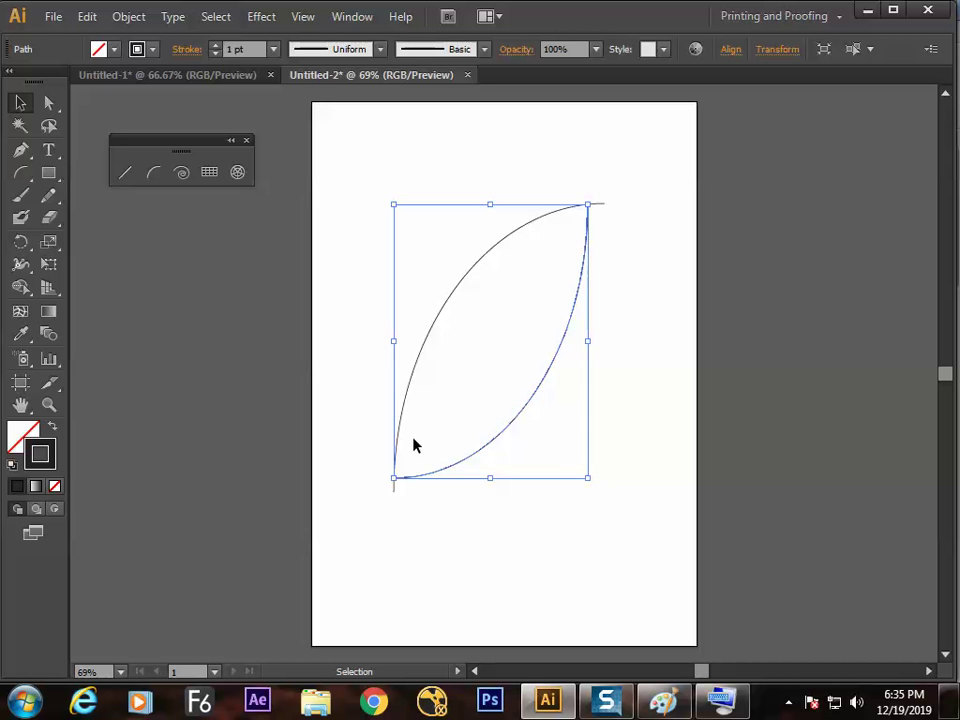
{"action": "left_click", "coordinate": [596, 452]}
{"action": "left_click_drag", "start_coordinate": [596, 452], "coordinate": [366, 339]}
{"action": "key", "text": "a"}
{"action": "key", "text": "v"}
{"action": "left_click_drag", "start_coordinate": [604, 204], "coordinate": [547, 281]}
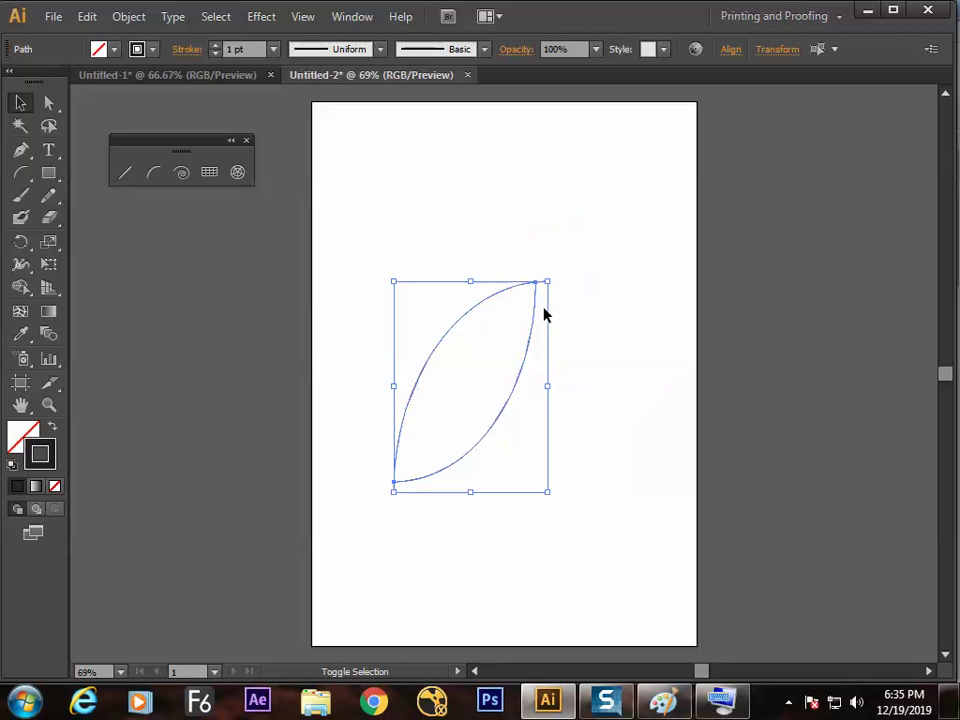
Step: Move the leaf shape up and to the right, and delete it
{"action": "left_click_drag", "start_coordinate": [514, 395], "coordinate": [604, 304]}
{"action": "left_click", "coordinate": [658, 336]}
{"action": "left_click", "coordinate": [497, 266]}
{"action": "key", "text": "Delete"}
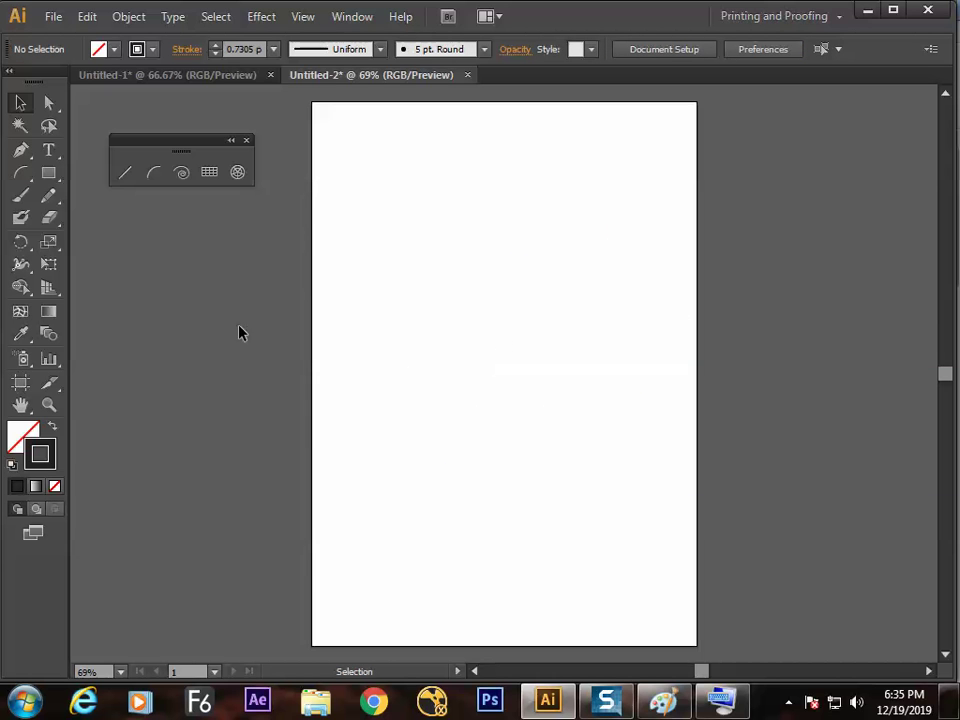
Step: Draw two mirrored arcs curving outward from the middle of the artboard and set their stroke weight to 5 pt
{"action": "left_click", "coordinate": [155, 173]}
{"action": "left_click_drag", "start_coordinate": [477, 465], "coordinate": [322, 204]}
{"action": "key", "text": "v"}
{"action": "left_click", "coordinate": [469, 429]}
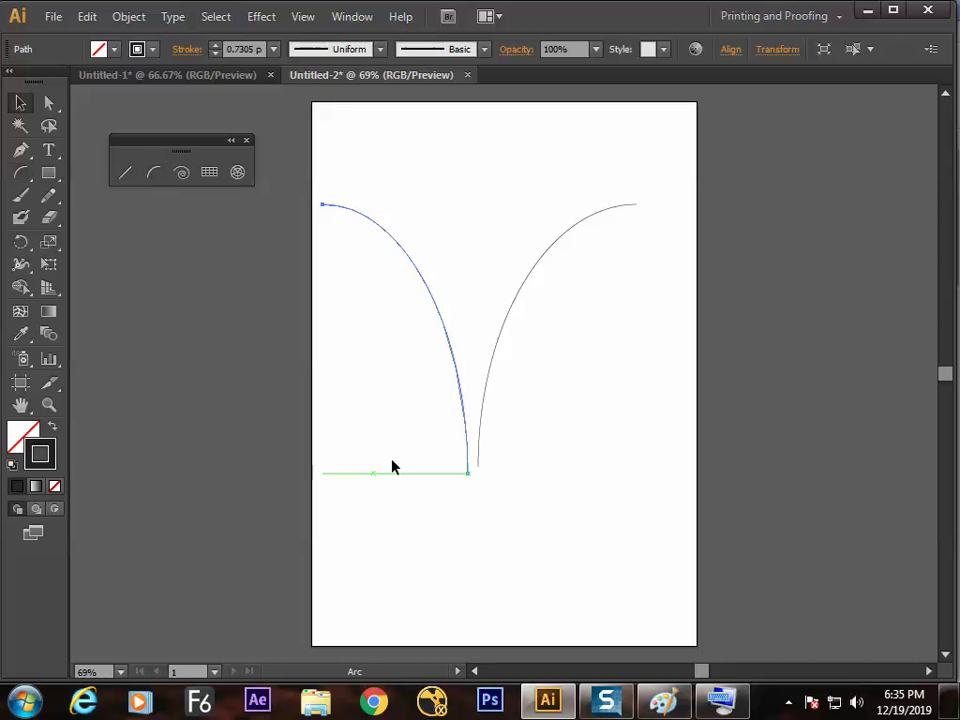
{"action": "left_click", "coordinate": [477, 402], "text": "shift"}
{"action": "left_click", "coordinate": [273, 49]}
{"action": "left_click", "coordinate": [296, 213]}
{"action": "left_click", "coordinate": [485, 547]}
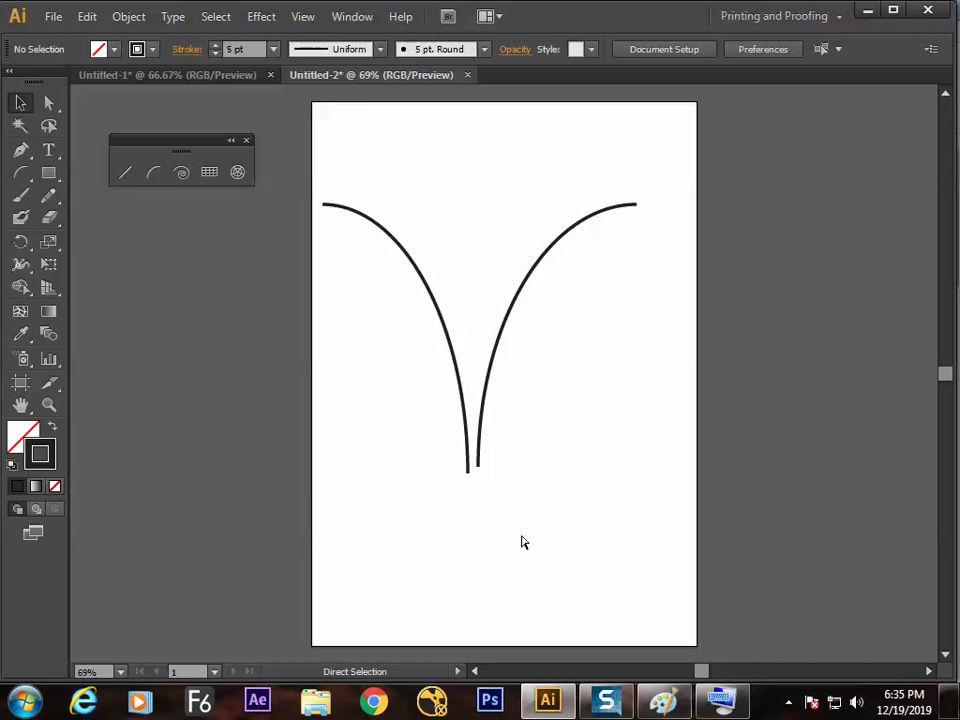
{"action": "key", "text": "ctrl+a"}
{"action": "left_click", "coordinate": [568, 529]}
{"action": "left_click_drag", "start_coordinate": [574, 549], "coordinate": [356, 285]}
{"action": "left_click", "coordinate": [531, 450]}
{"action": "left_click_drag", "start_coordinate": [519, 510], "coordinate": [460, 455]}
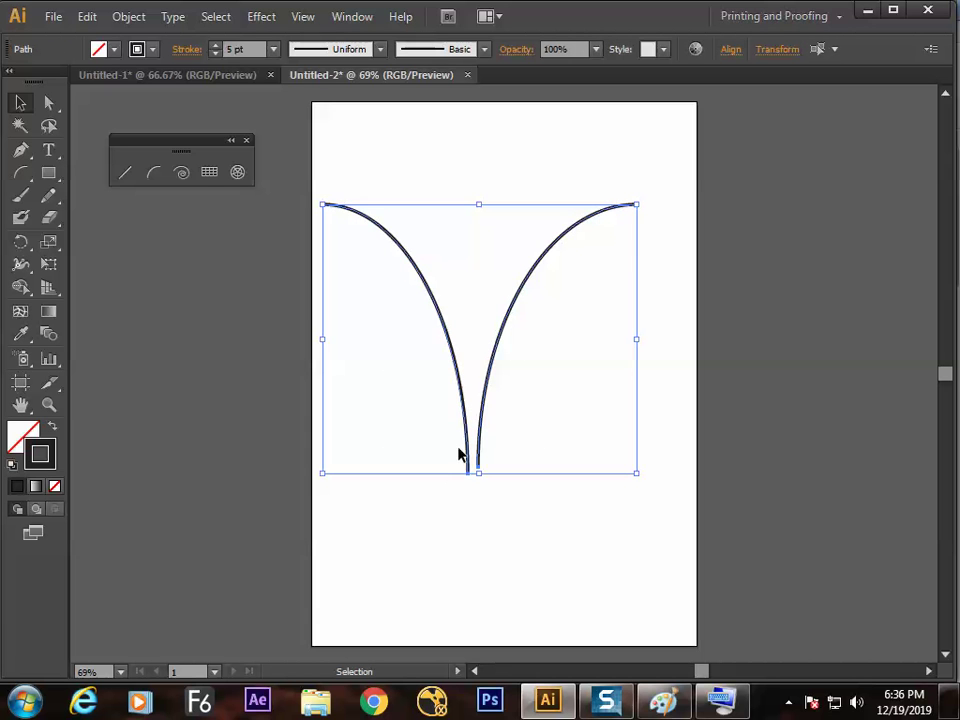
{"action": "left_click", "coordinate": [536, 409]}
Step: Draw an arc from near each mirrored arc's upper end back to its lower part, forming two leaves
{"action": "left_click", "coordinate": [154, 174]}
{"action": "left_click_drag", "start_coordinate": [614, 210], "coordinate": [481, 410]}
{"action": "left_click_drag", "start_coordinate": [343, 208], "coordinate": [463, 412]}
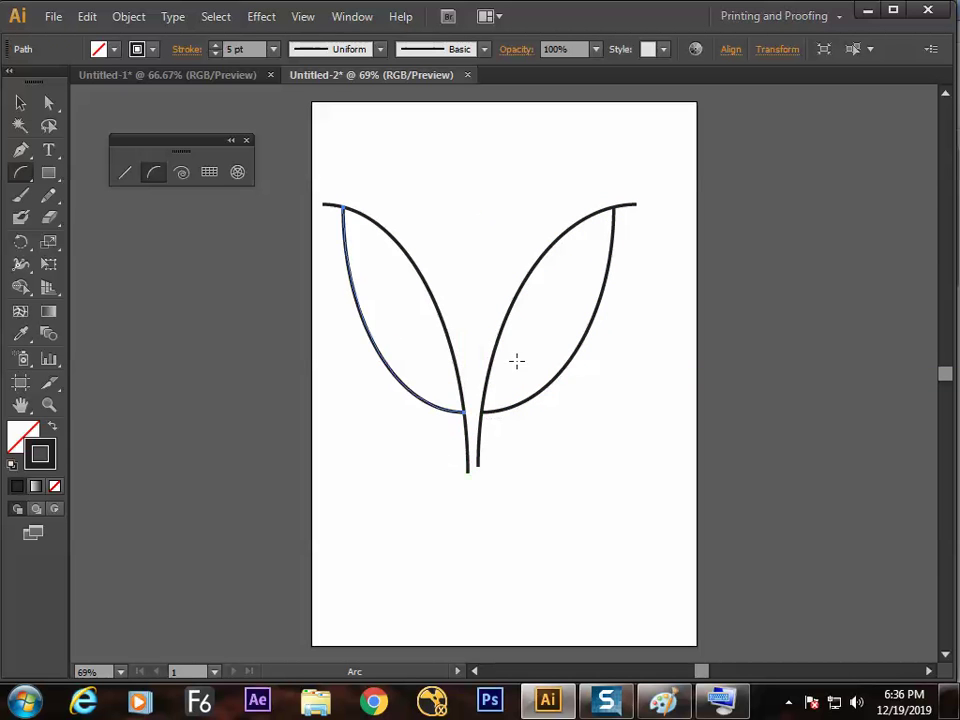
Step: Draw a medium arc and a smaller nested arc inside each leaf along its outer edge
{"action": "left_click_drag", "start_coordinate": [543, 387], "coordinate": [600, 297]}
{"action": "left_click_drag", "start_coordinate": [420, 398], "coordinate": [363, 320]}
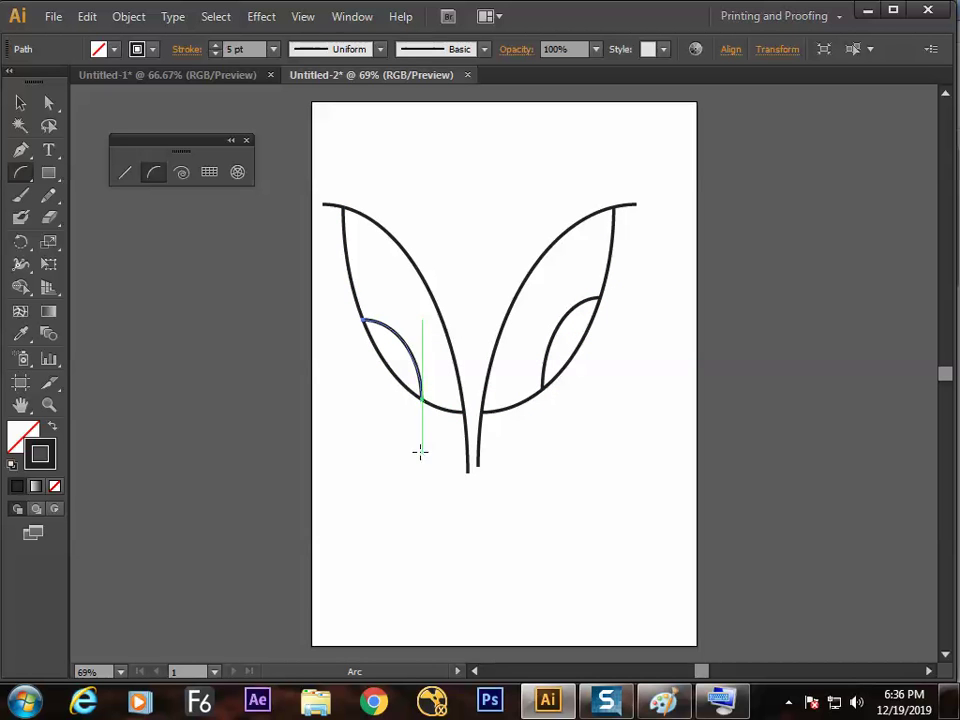
{"action": "mouse_move", "coordinate": [589, 326]}
{"action": "left_mouse_down"}
{"action": "mouse_move", "coordinate": [568, 368]}
{"action": "mouse_move", "coordinate": [587, 333]}
{"action": "left_mouse_up"}
{"action": "key", "text": "ctrl+z"}
{"action": "left_click", "coordinate": [568, 366], "text": "ctrl"}
{"action": "left_click_drag", "start_coordinate": [397, 376], "coordinate": [375, 344]}
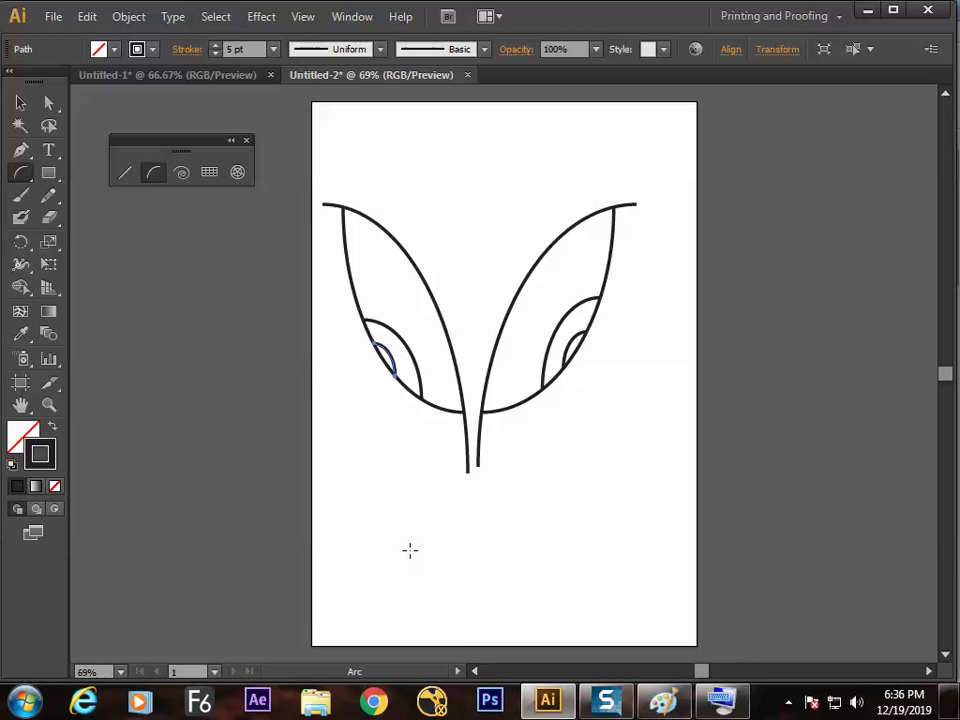
Step: Draw an opposing small arc inside the medium arc of each leaf and deselect the artwork
{"action": "left_click_drag", "start_coordinate": [574, 308], "coordinate": [547, 357]}
{"action": "left_click_drag", "start_coordinate": [384, 324], "coordinate": [416, 367]}
{"action": "key", "text": "v"}
{"action": "left_click", "coordinate": [371, 626]}
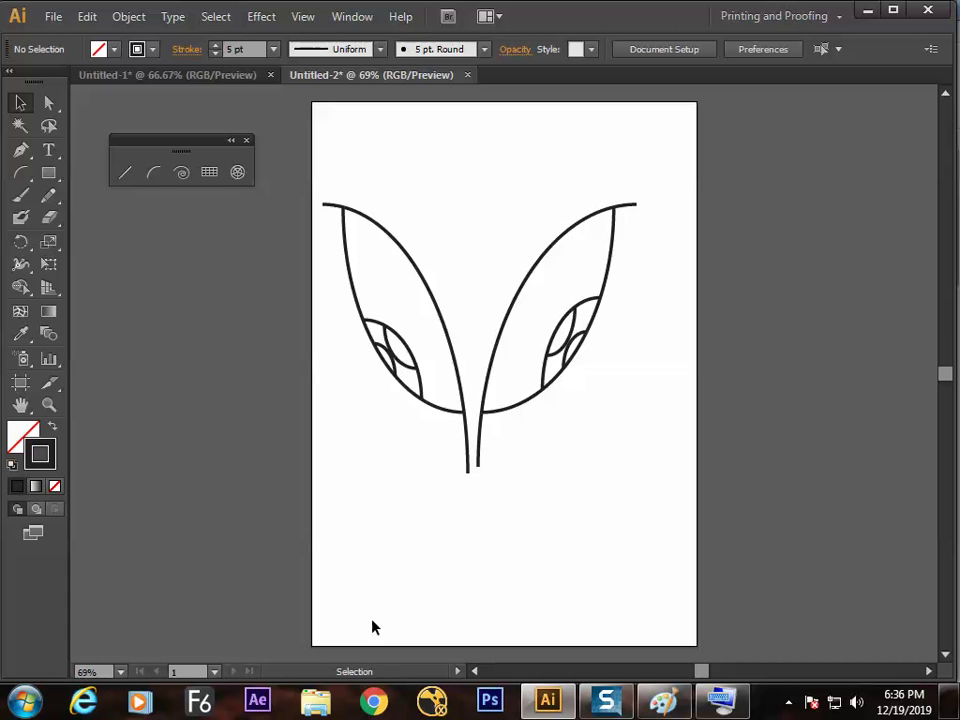
Step: Scale the whole two-leaf drawing down proportionally and delete it
{"action": "key", "text": "ctrl+a"}
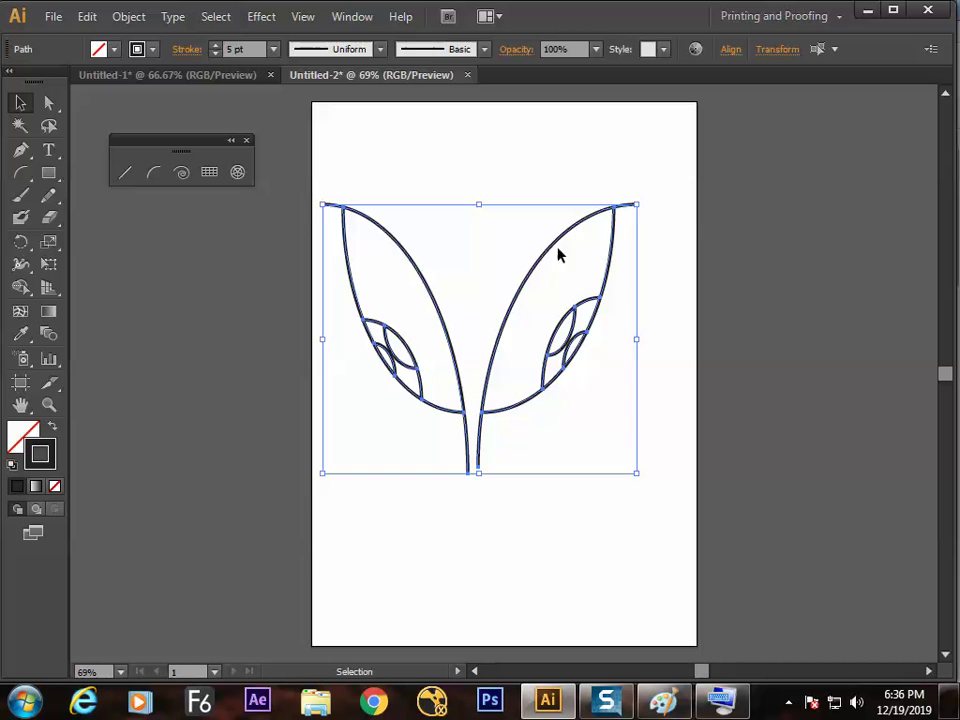
{"action": "mouse_move", "coordinate": [634, 206]}
{"action": "left_mouse_down"}
{"action": "mouse_move", "coordinate": [643, 204]}
{"action": "mouse_move", "coordinate": [536, 321]}
{"action": "left_mouse_up"}
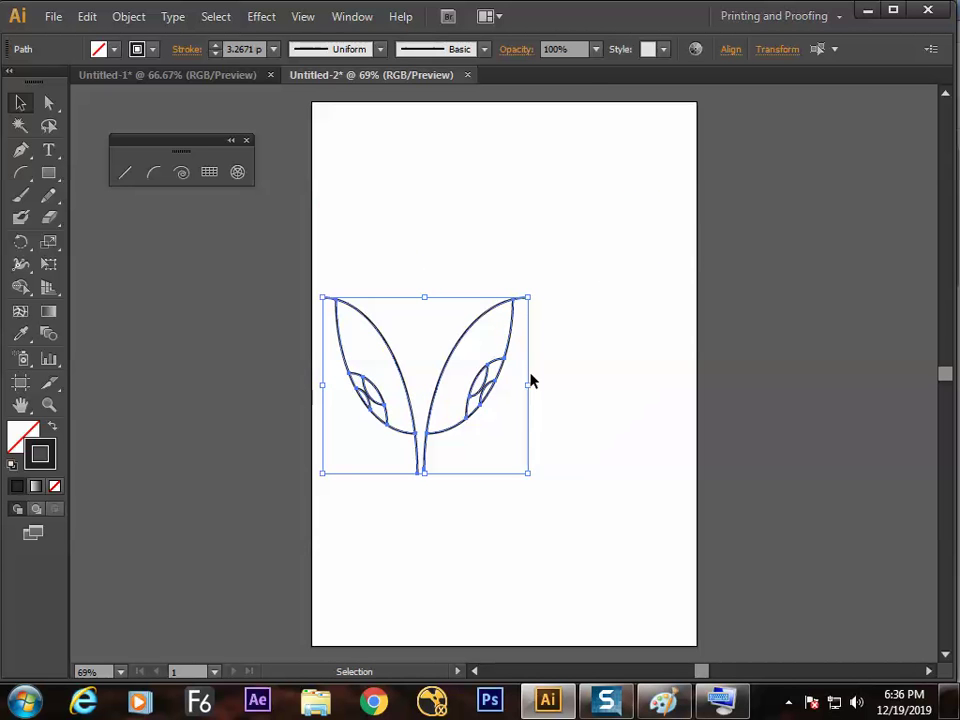
{"action": "key", "text": "Delete"}
Step: Draw two tall, closely spaced arcs meeting at the upper tip to form a thin blade, and select both
{"action": "left_click", "coordinate": [153, 172]}
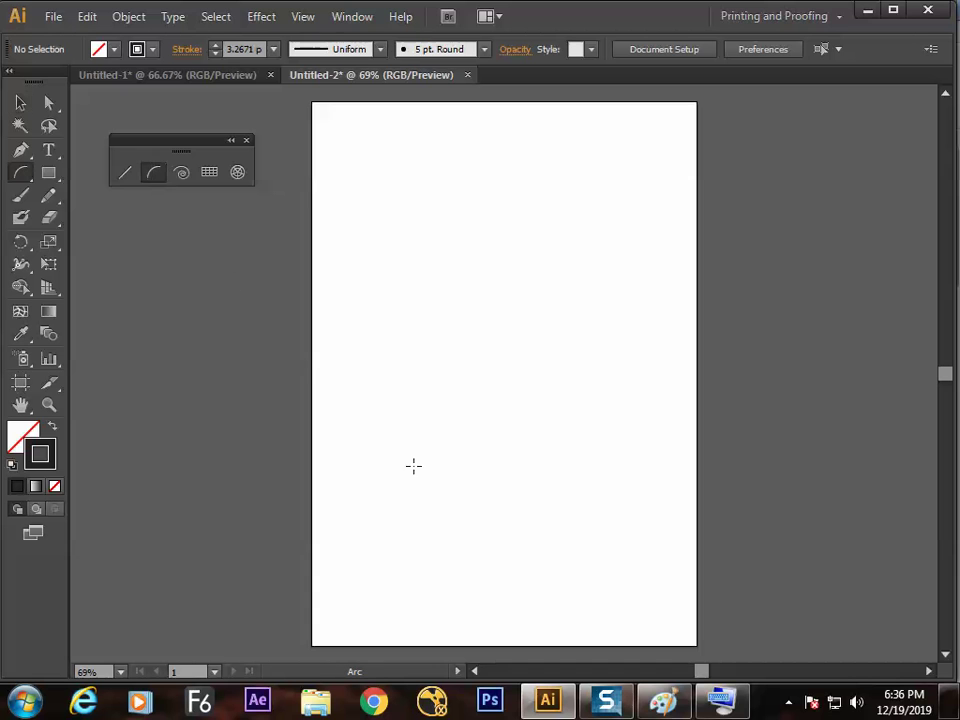
{"action": "mouse_move", "coordinate": [410, 494]}
{"action": "left_mouse_down"}
{"action": "mouse_move", "coordinate": [574, 167]}
{"action": "mouse_move", "coordinate": [585, 171]}
{"action": "mouse_move", "coordinate": [549, 259]}
{"action": "mouse_move", "coordinate": [537, 232]}
{"action": "left_mouse_up"}
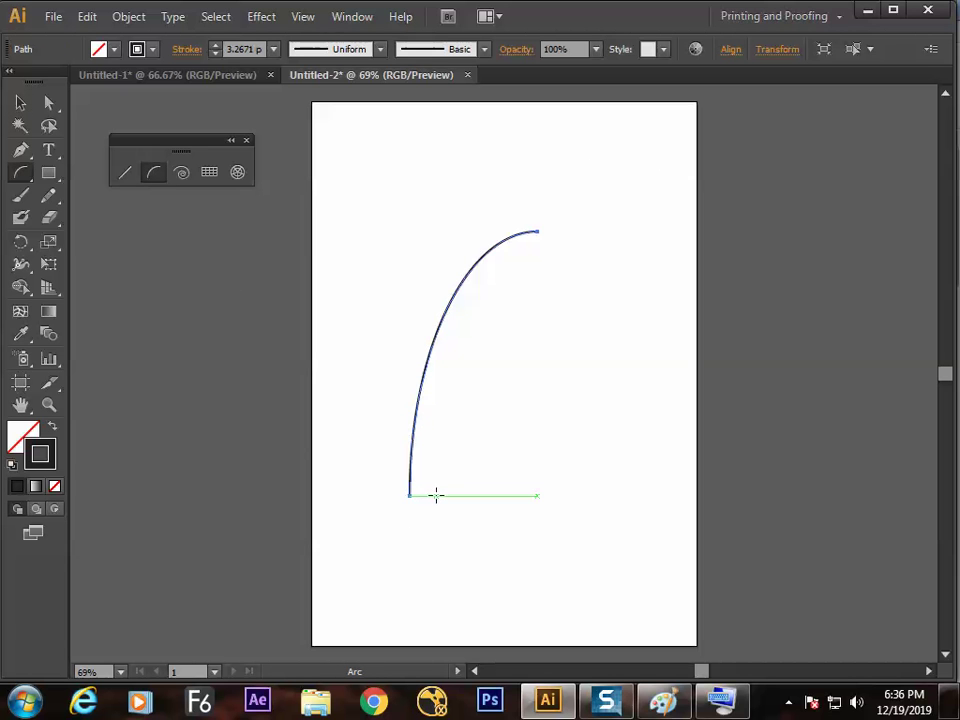
{"action": "key", "text": "v"}
{"action": "left_click_drag", "start_coordinate": [457, 380], "coordinate": [382, 352]}
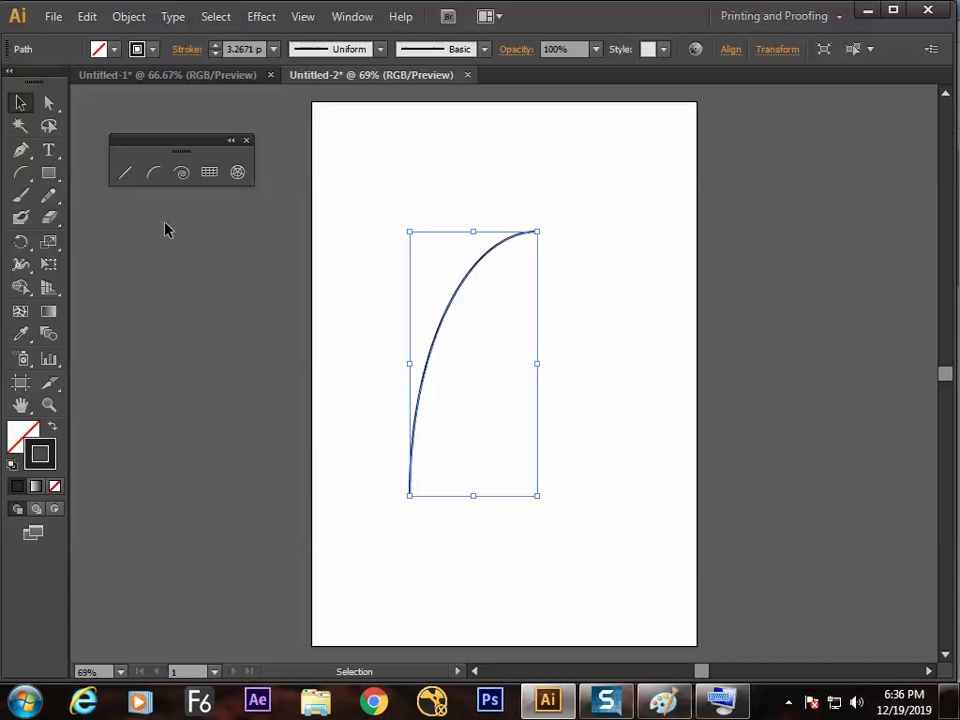
{"action": "left_click", "coordinate": [155, 174]}
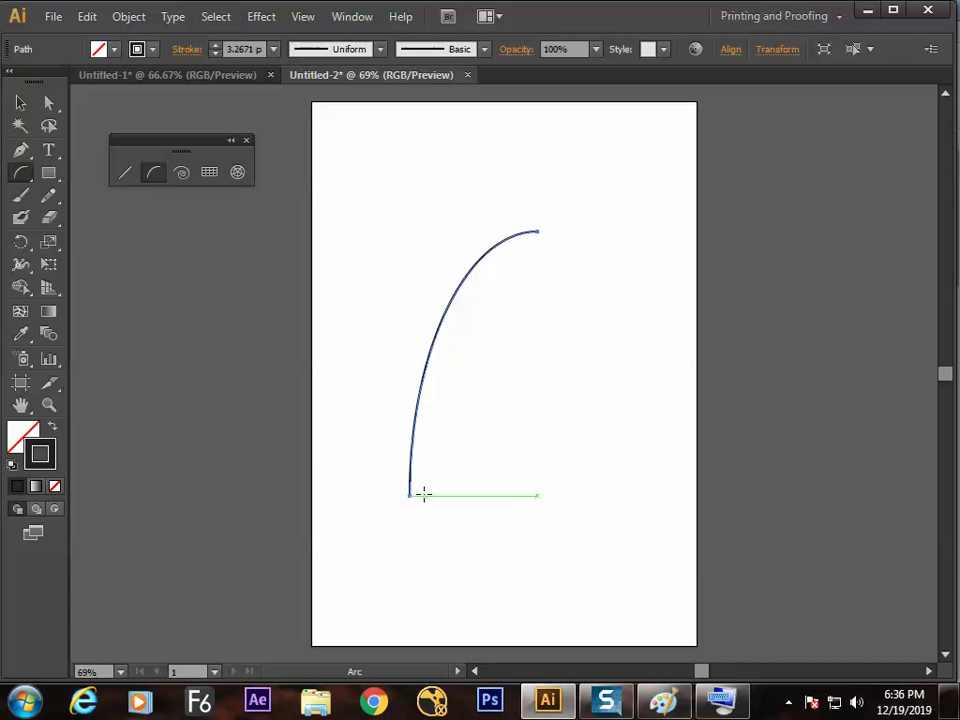
{"action": "left_click_drag", "start_coordinate": [420, 495], "coordinate": [537, 233]}
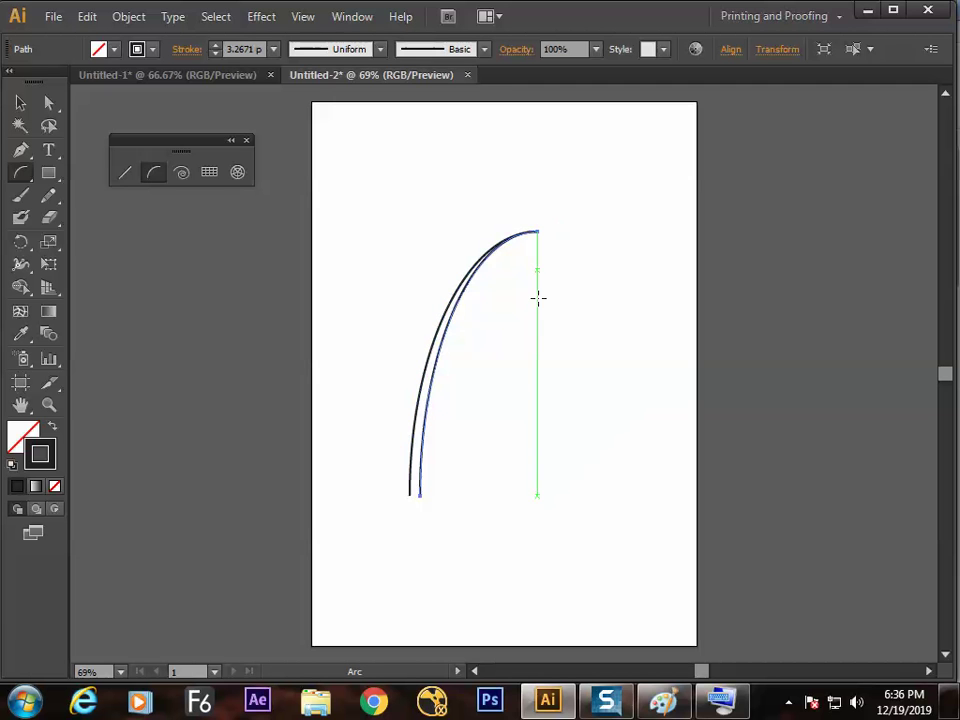
{"action": "key", "text": "v"}
{"action": "left_click", "coordinate": [583, 400]}
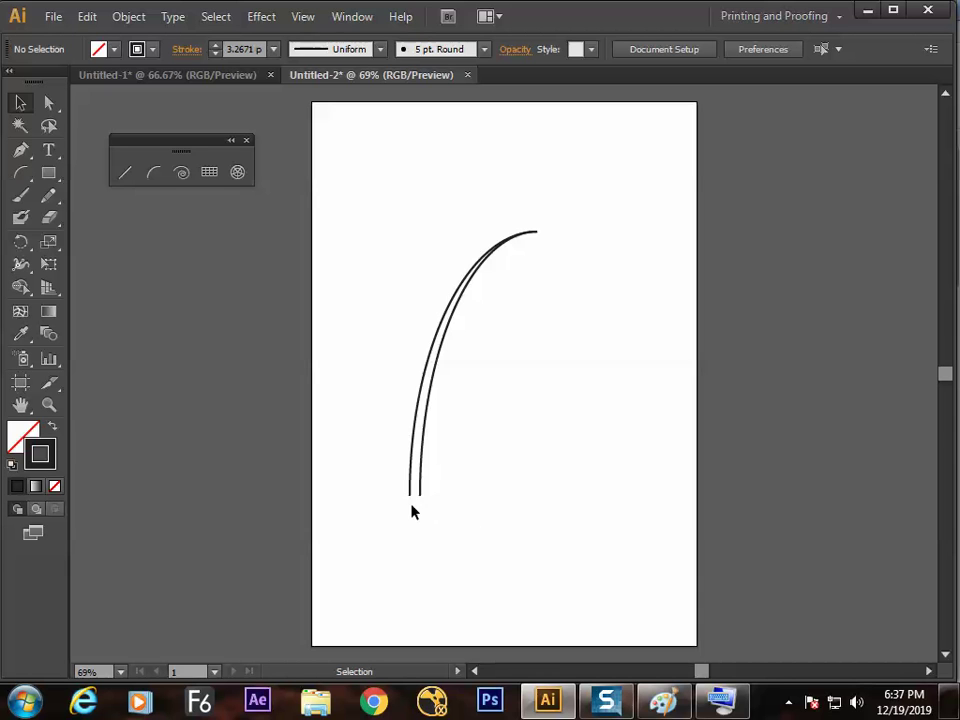
{"action": "left_click_drag", "start_coordinate": [519, 394], "coordinate": [301, 288]}
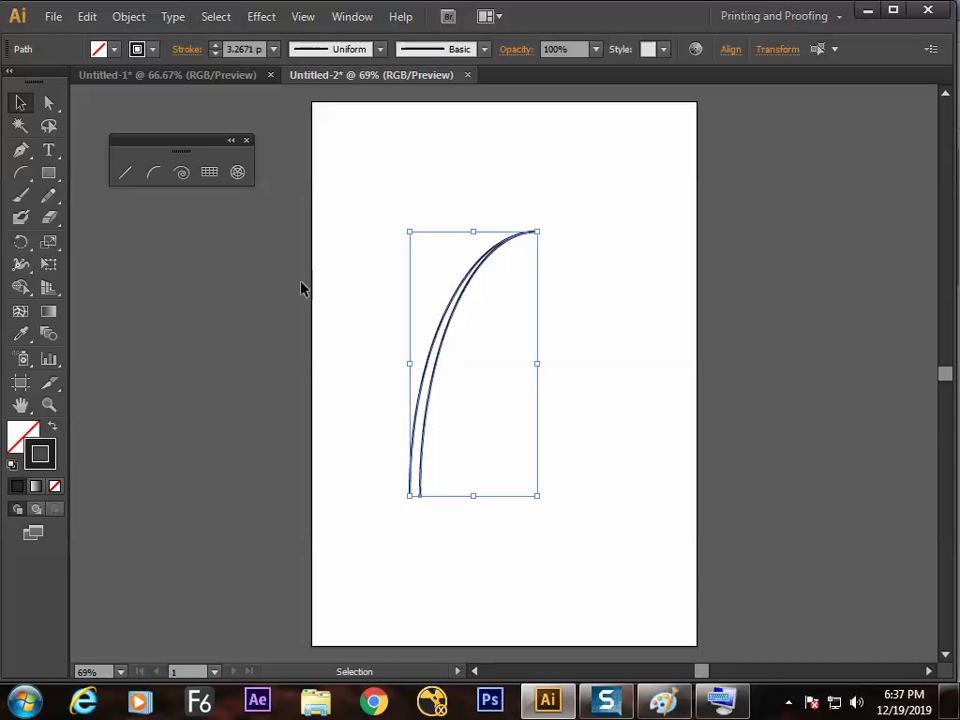
Step: Join the open base ends of the two tall arcs into one closed blade shape and select it
{"action": "key", "text": "ctrl+shift+a"}
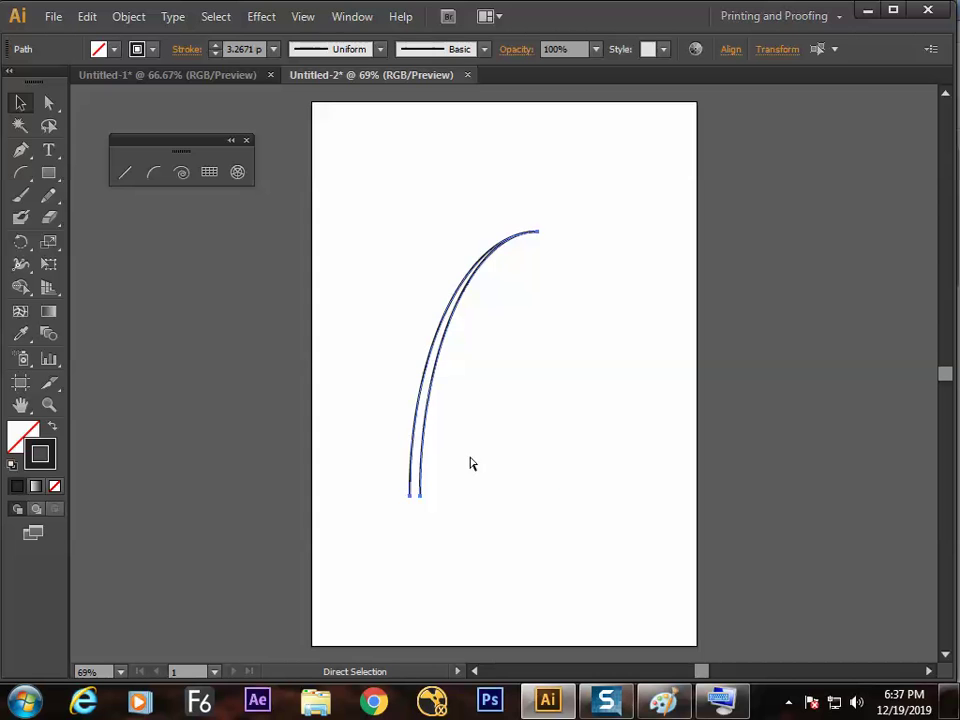
{"action": "key", "text": "ctrl+a"}
{"action": "left_click", "coordinate": [489, 452]}
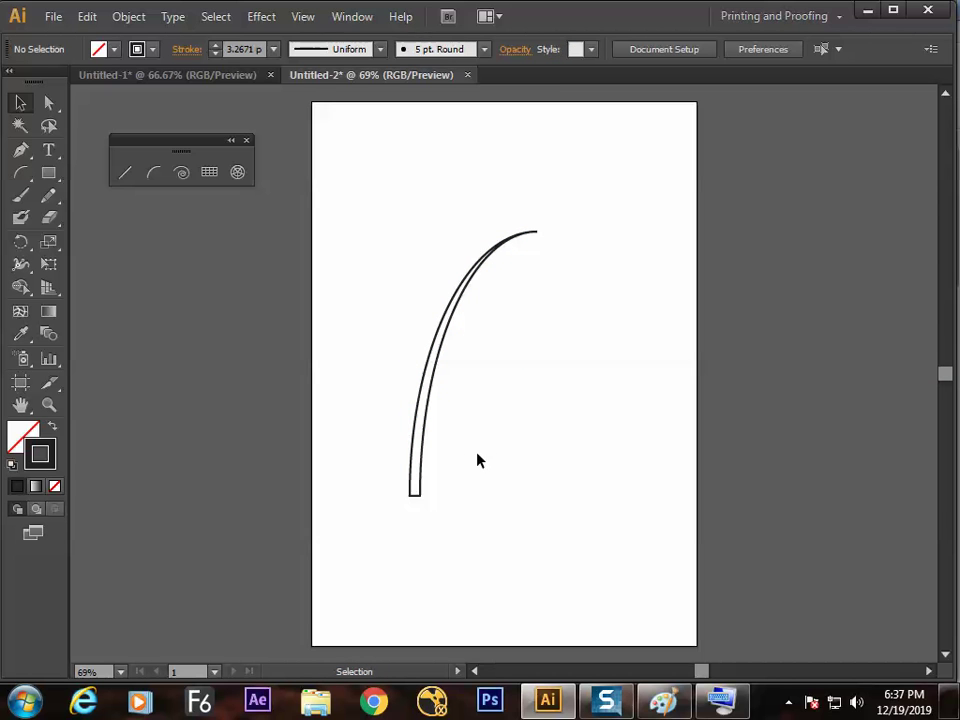
{"action": "left_click_drag", "start_coordinate": [489, 444], "coordinate": [255, 409]}
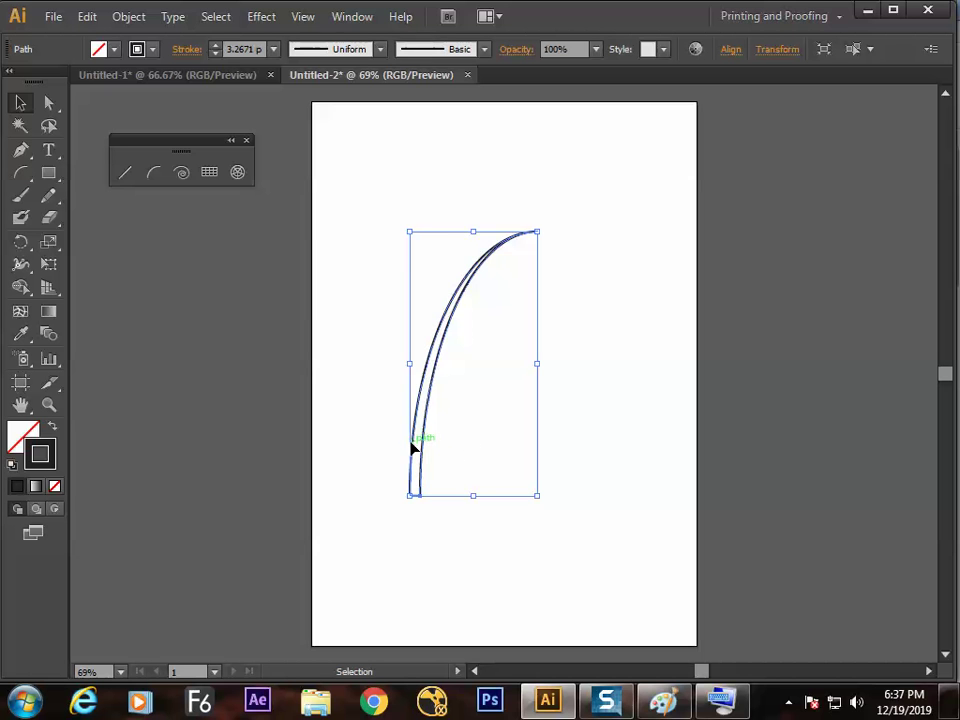
Step: Fill the blade with green, remove its stroke and deselect it
{"action": "left_click", "coordinate": [114, 49]}
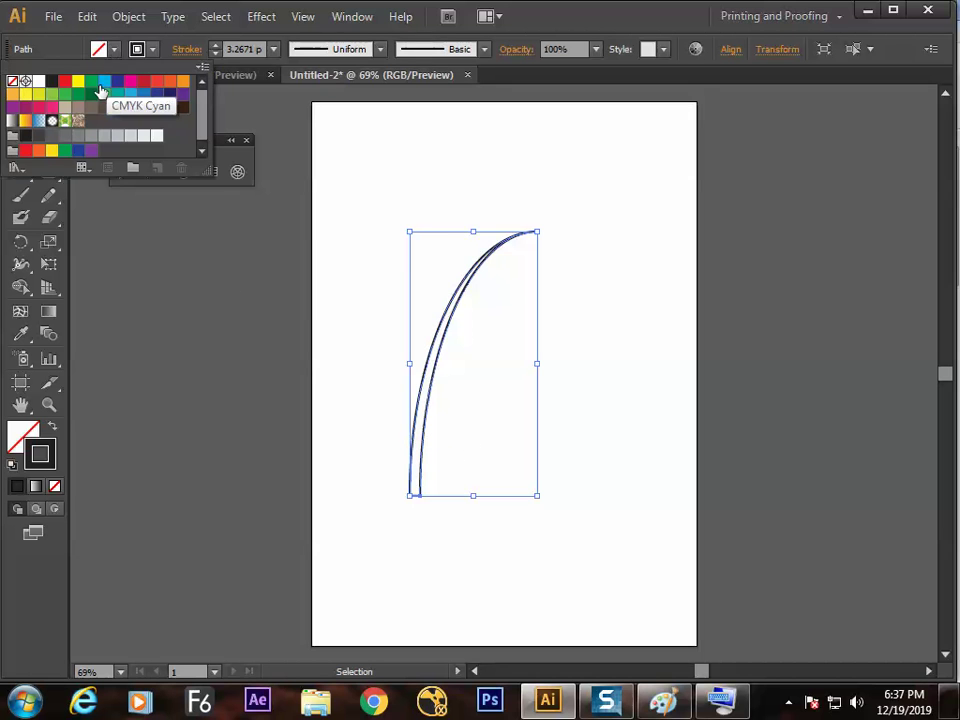
{"action": "left_click", "coordinate": [91, 80]}
{"action": "left_click", "coordinate": [152, 52]}
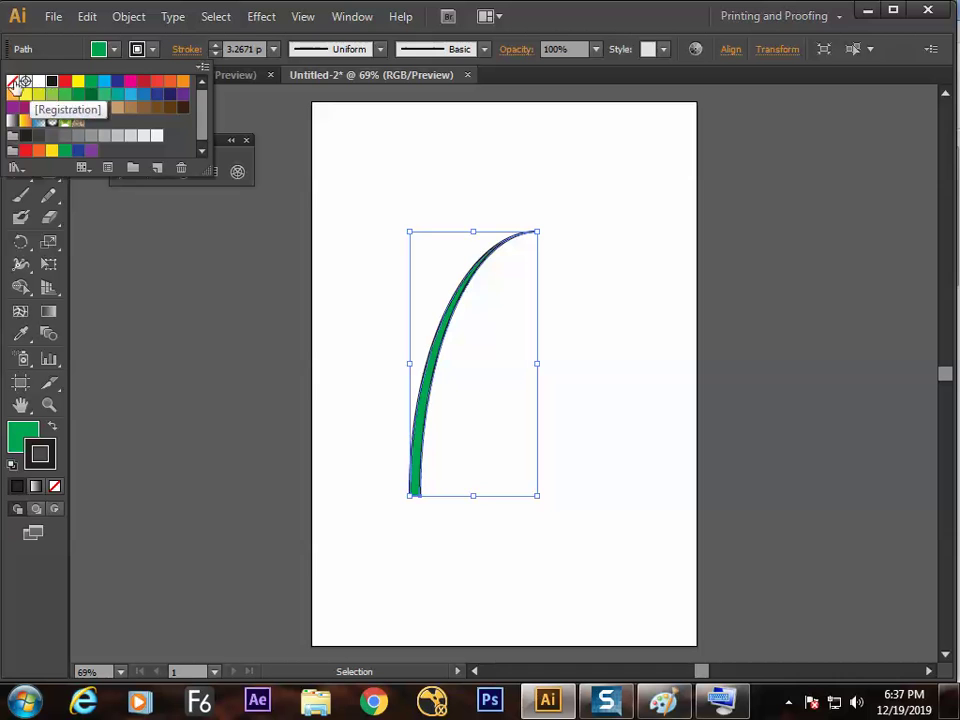
{"action": "left_click", "coordinate": [12, 84]}
{"action": "left_click", "coordinate": [364, 401]}
{"action": "left_click", "coordinate": [298, 439]}
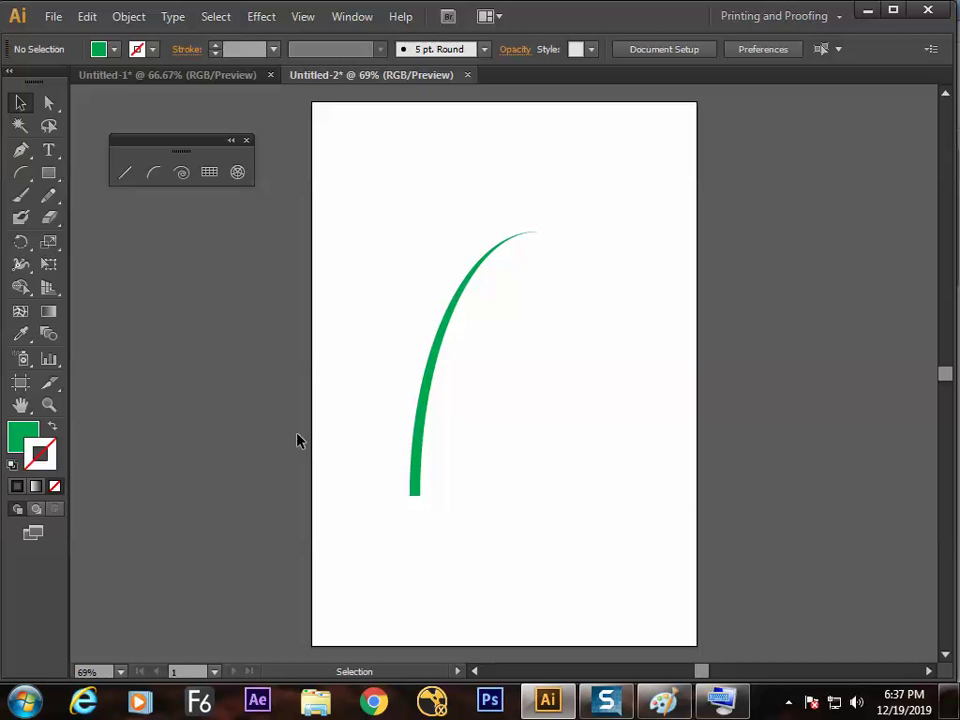
Step: Reposition the green blade slightly further right on the artboard
{"action": "left_click_drag", "start_coordinate": [422, 426], "coordinate": [464, 416]}
{"action": "left_click", "coordinate": [381, 551]}
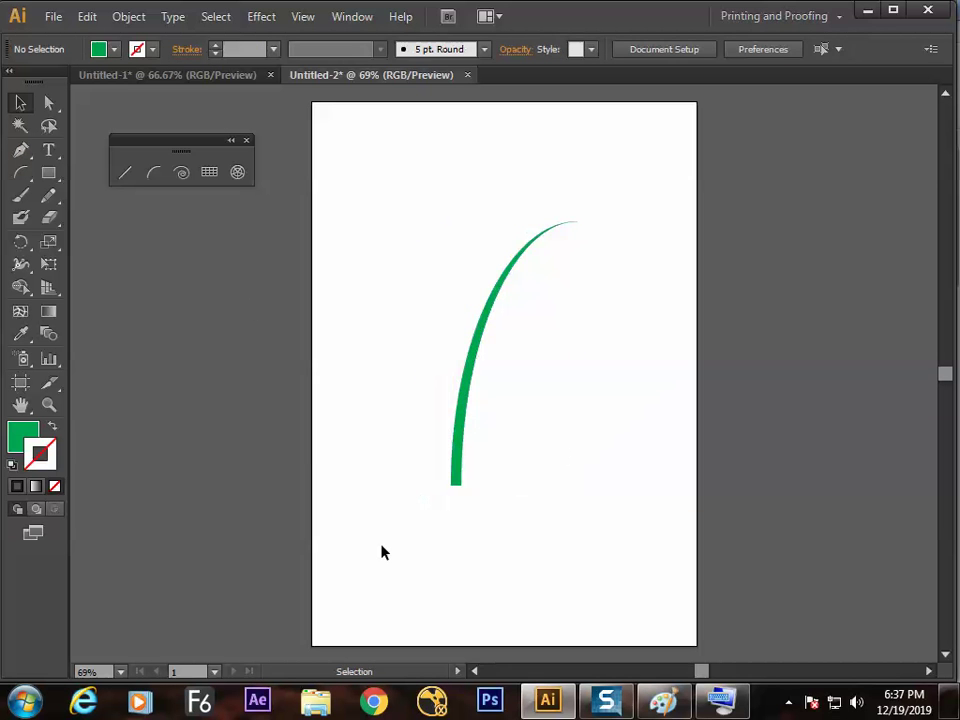
{"action": "left_click_drag", "start_coordinate": [463, 461], "coordinate": [453, 469]}
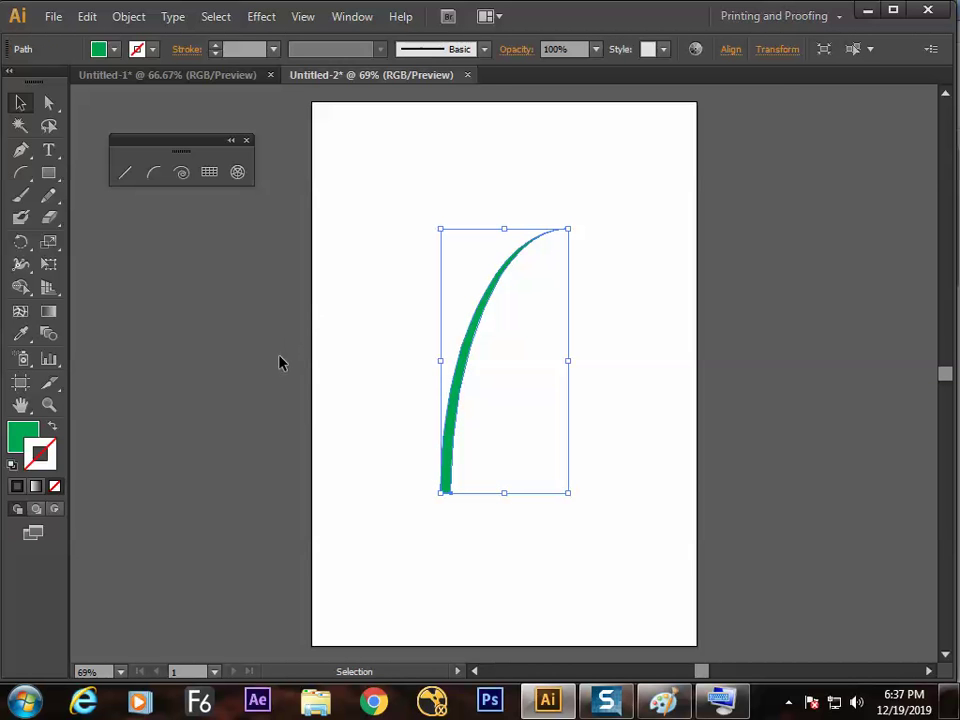
Step: Draw a small arc curving up and left from the green blade's base, with the default white fill and 1 pt black stroke
{"action": "key", "text": "ctrl+equal"}
{"action": "left_click_drag", "start_coordinate": [329, 396], "coordinate": [309, 399]}
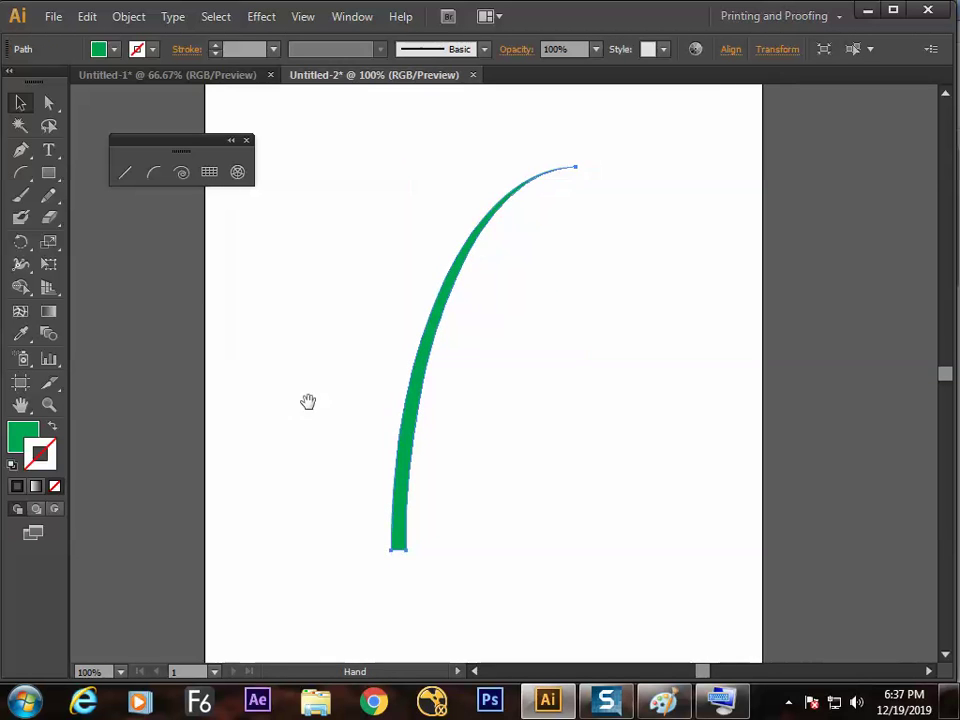
{"action": "left_click", "coordinate": [153, 172]}
{"action": "mouse_move", "coordinate": [391, 551]}
{"action": "left_mouse_down"}
{"action": "mouse_move", "coordinate": [378, 474]}
{"action": "mouse_move", "coordinate": [279, 354]}
{"action": "mouse_move", "coordinate": [322, 377]}
{"action": "left_mouse_up"}
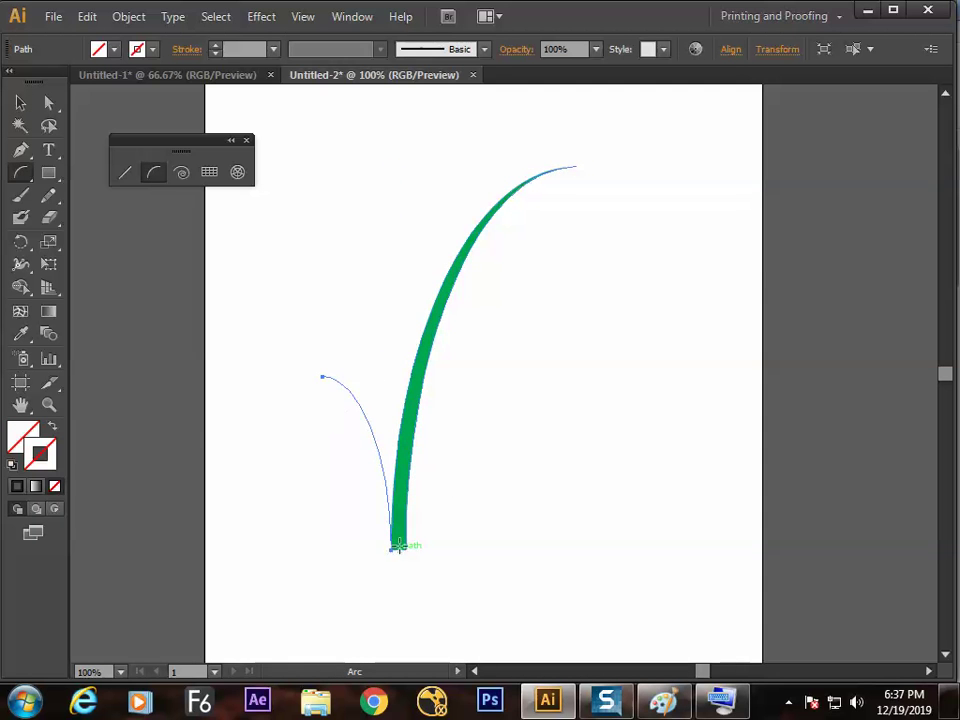
{"action": "mouse_move", "coordinate": [400, 546]}
{"action": "left_mouse_down"}
{"action": "mouse_move", "coordinate": [362, 396]}
{"action": "mouse_move", "coordinate": [328, 377]}
{"action": "left_mouse_up"}
{"action": "key", "text": "v"}
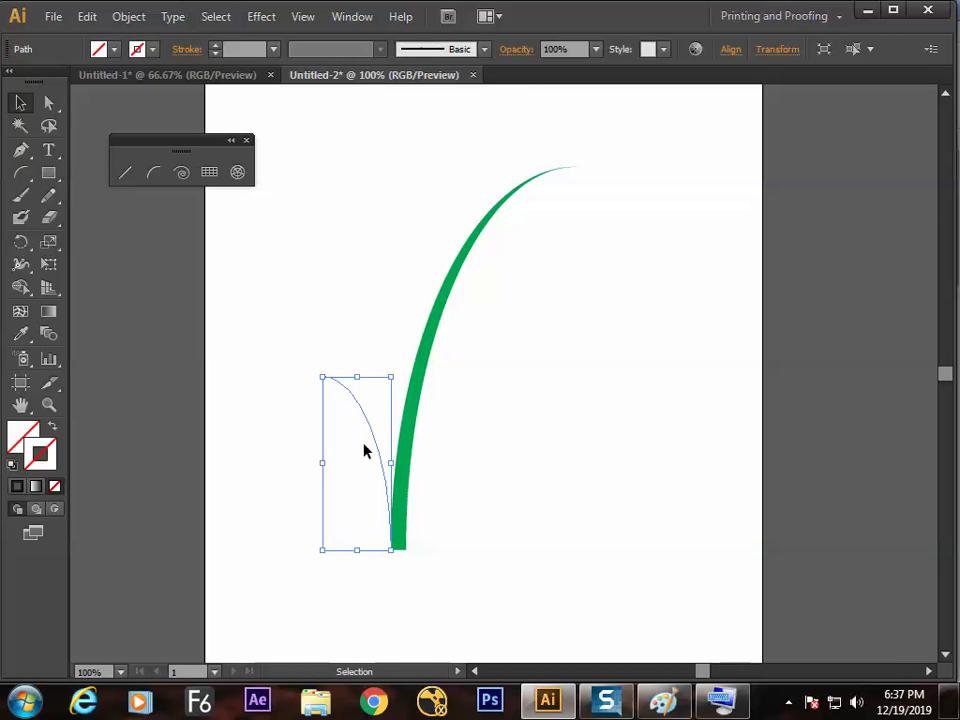
{"action": "key", "text": "d"}
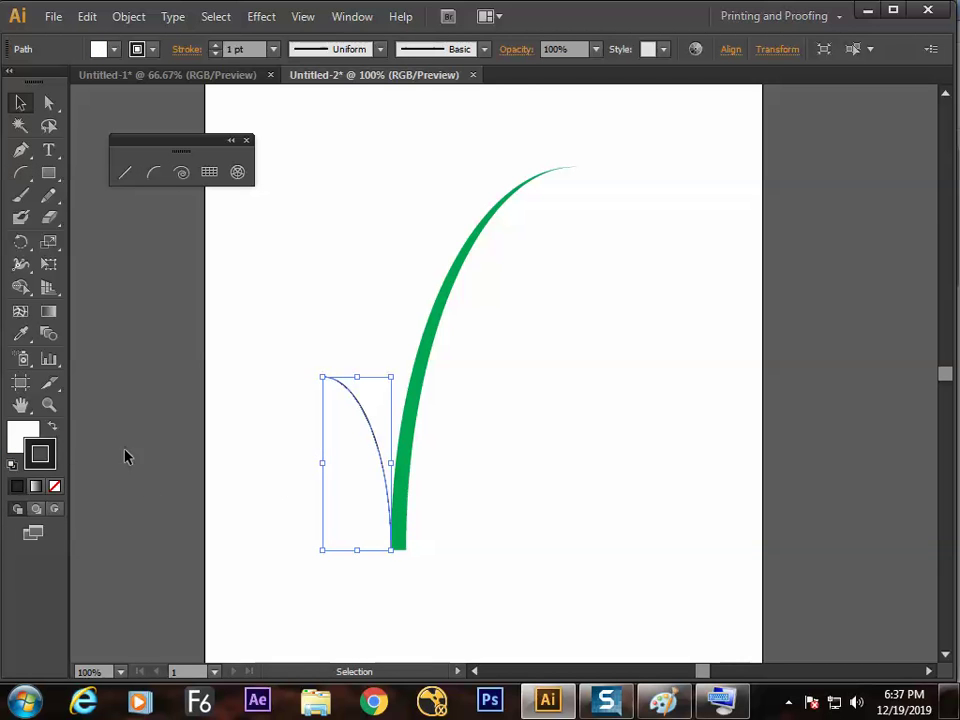
Step: Draw a second small arc from the base's other corner to the first small arc's tip, and select both arcs
{"action": "left_click", "coordinate": [153, 173]}
{"action": "mouse_move", "coordinate": [399, 544]}
{"action": "left_mouse_down"}
{"action": "mouse_move", "coordinate": [351, 389]}
{"action": "mouse_move", "coordinate": [323, 377]}
{"action": "left_mouse_up"}
{"action": "key", "text": "v"}
{"action": "left_click_drag", "start_coordinate": [326, 460], "coordinate": [373, 401]}
{"action": "key", "text": "ctrl+z"}
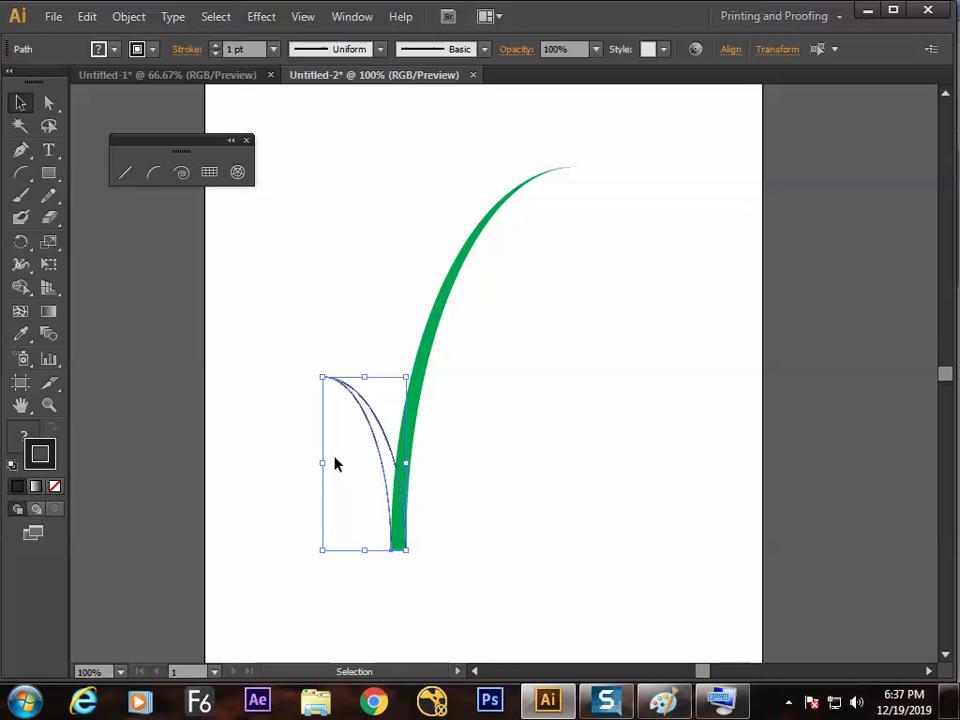
Step: Join the two small arcs into one closed side blade with no fill
{"action": "key", "text": "a"}
{"action": "key", "text": "v"}
{"action": "key", "text": "a"}
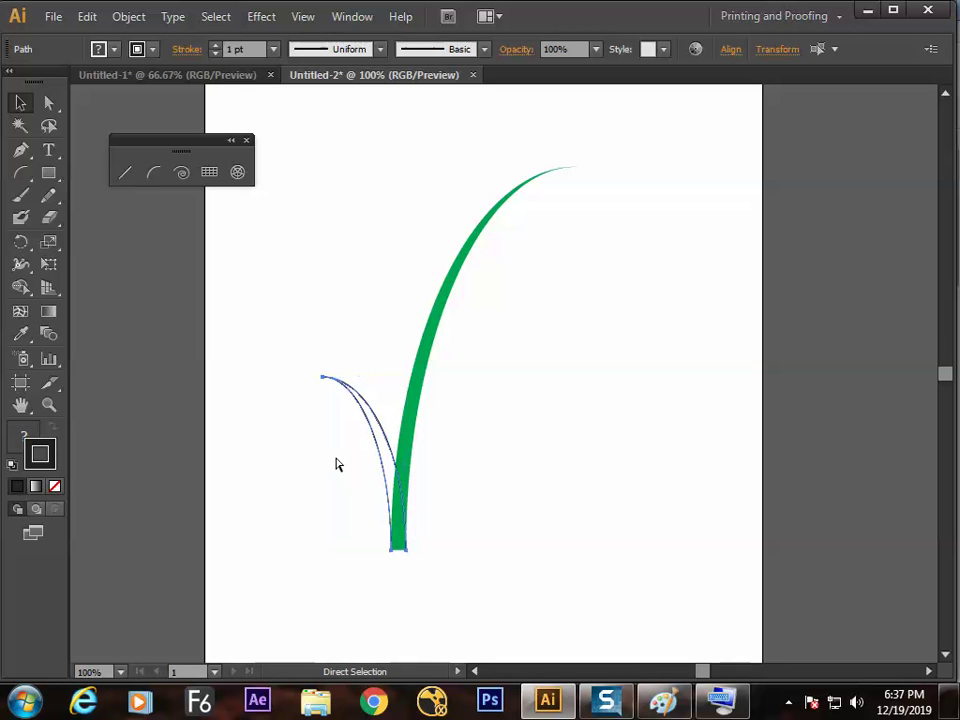
{"action": "key", "text": "slash"}
{"action": "key", "text": "v"}
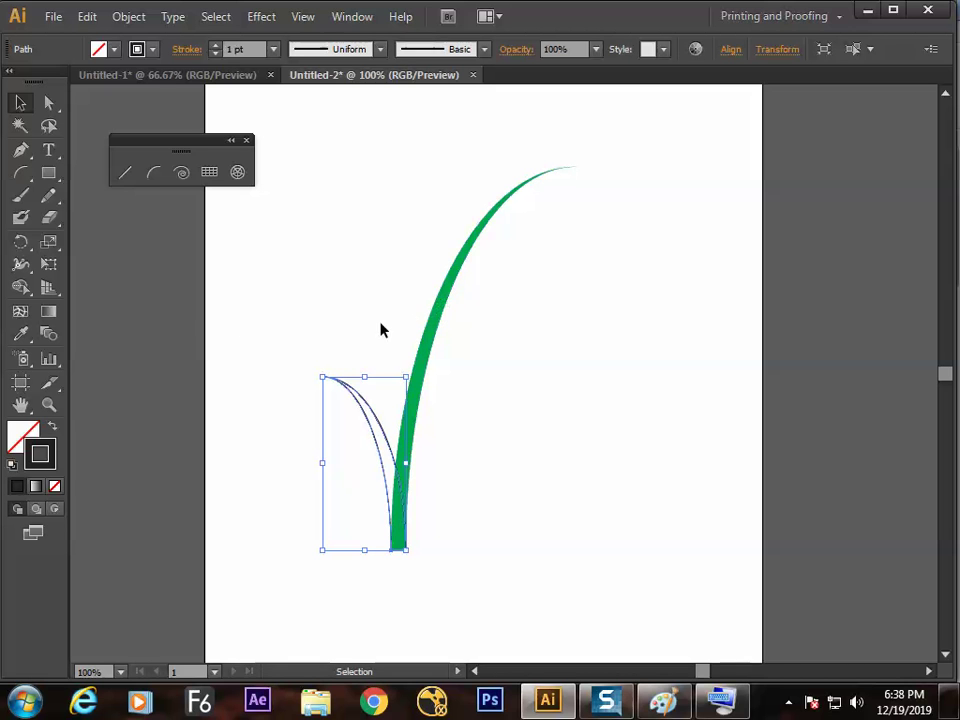
Step: Copy the tall blade's green fill and strokeless look onto the side blade with the Eyedropper, and deselect it
{"action": "left_click", "coordinate": [21, 338]}
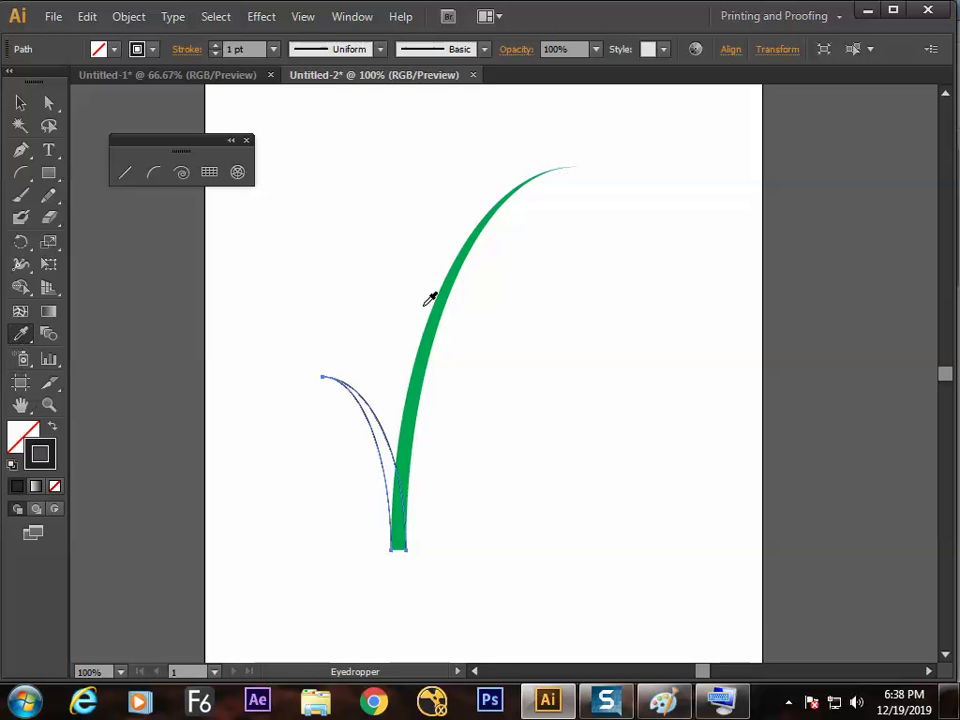
{"action": "left_click", "coordinate": [448, 286]}
{"action": "key", "text": "v"}
{"action": "left_click", "coordinate": [525, 401]}
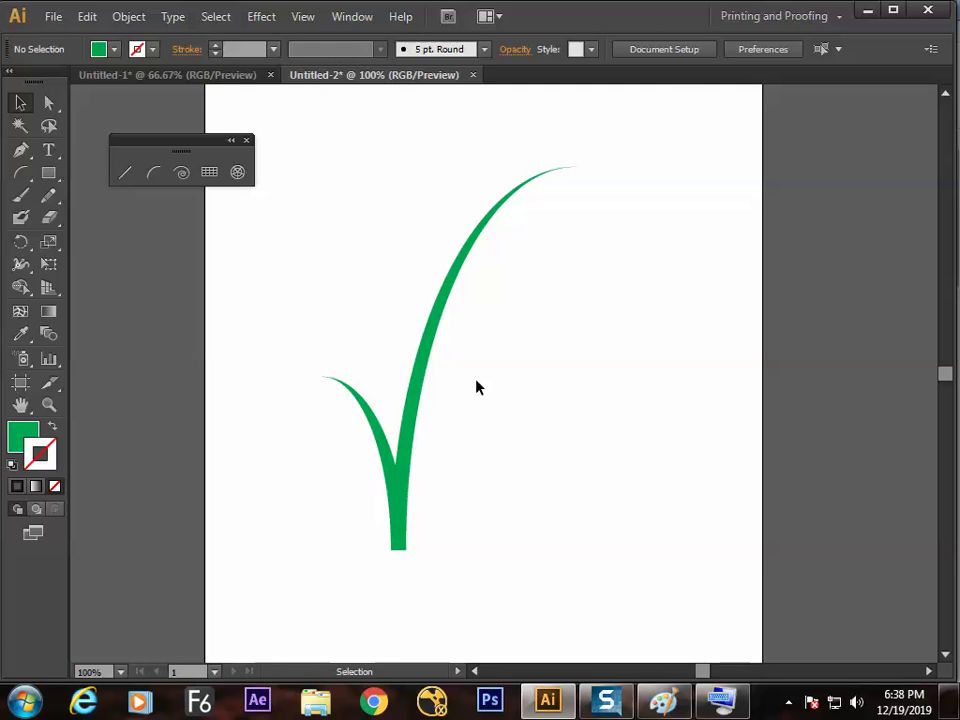
Step: Switch to Paint and handwrite "Eyedrop" with a circled E below the "Lesso tool" note
{"action": "key", "text": "alt+Tab"}
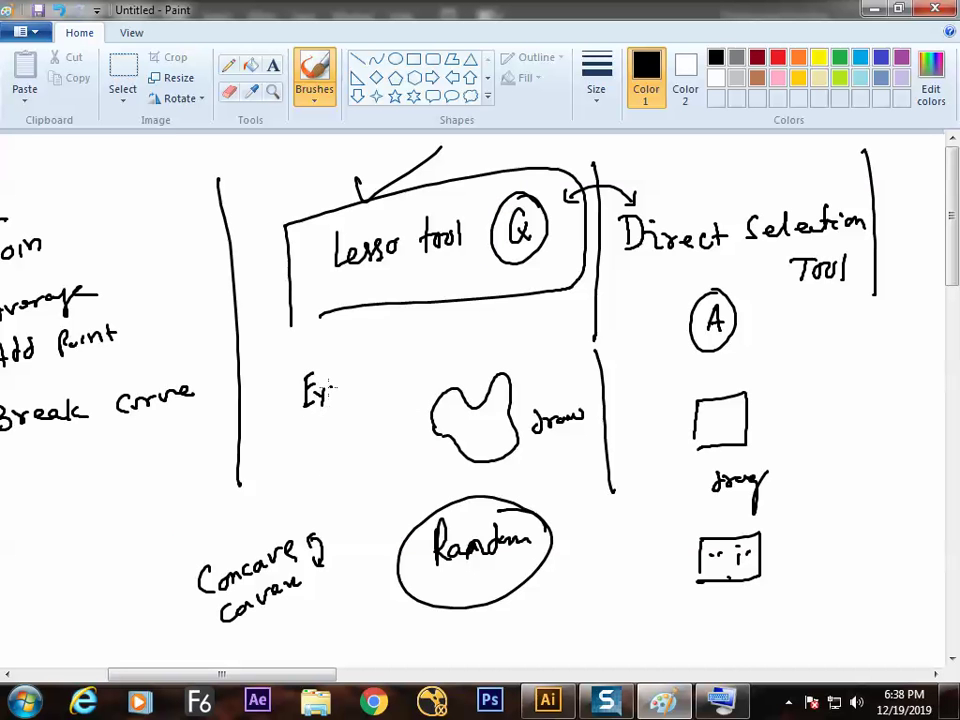
{"action": "key", "text": "ctrl+z"}
{"action": "key", "text": "ctrl+z"}
{"action": "left_click_drag", "start_coordinate": [370, 345], "coordinate": [374, 338]}
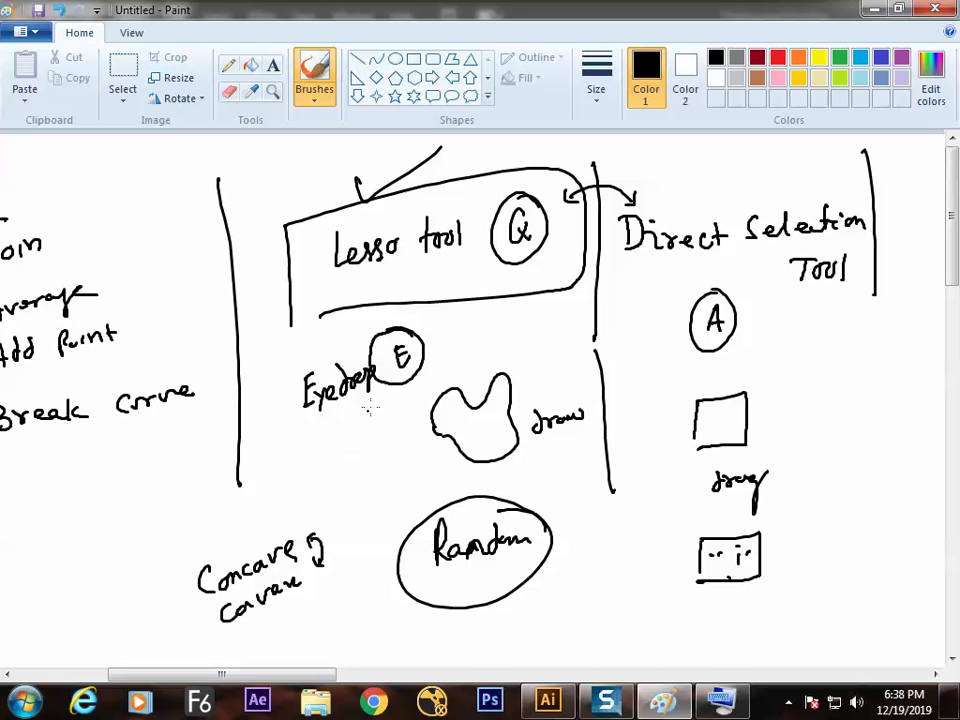
Step: Undo the circled E, write a circled I beside "Eyedrop" instead, and draw a frame around the note
{"action": "key", "text": "ctrl+z"}
{"action": "key", "text": "ctrl+z"}
{"action": "key", "text": "ctrl+z"}
{"action": "left_click_drag", "start_coordinate": [403, 334], "coordinate": [389, 341]}
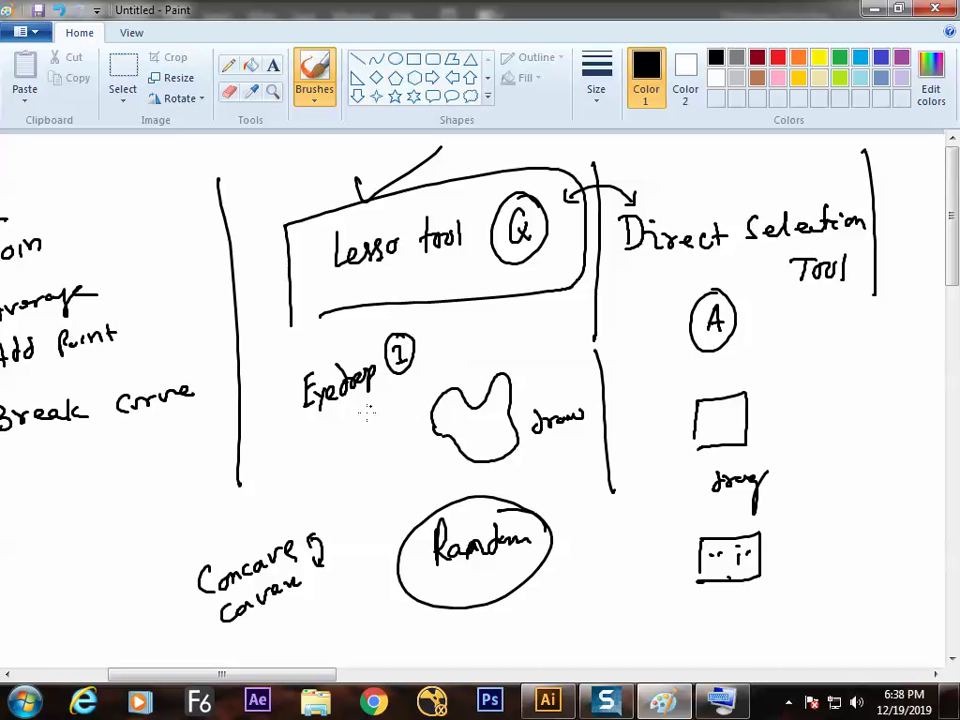
{"action": "mouse_move", "coordinate": [300, 436]}
{"action": "left_mouse_down"}
{"action": "mouse_move", "coordinate": [436, 367]}
{"action": "mouse_move", "coordinate": [423, 312]}
{"action": "mouse_move", "coordinate": [286, 360]}
{"action": "mouse_move", "coordinate": [297, 437]}
{"action": "left_mouse_up"}
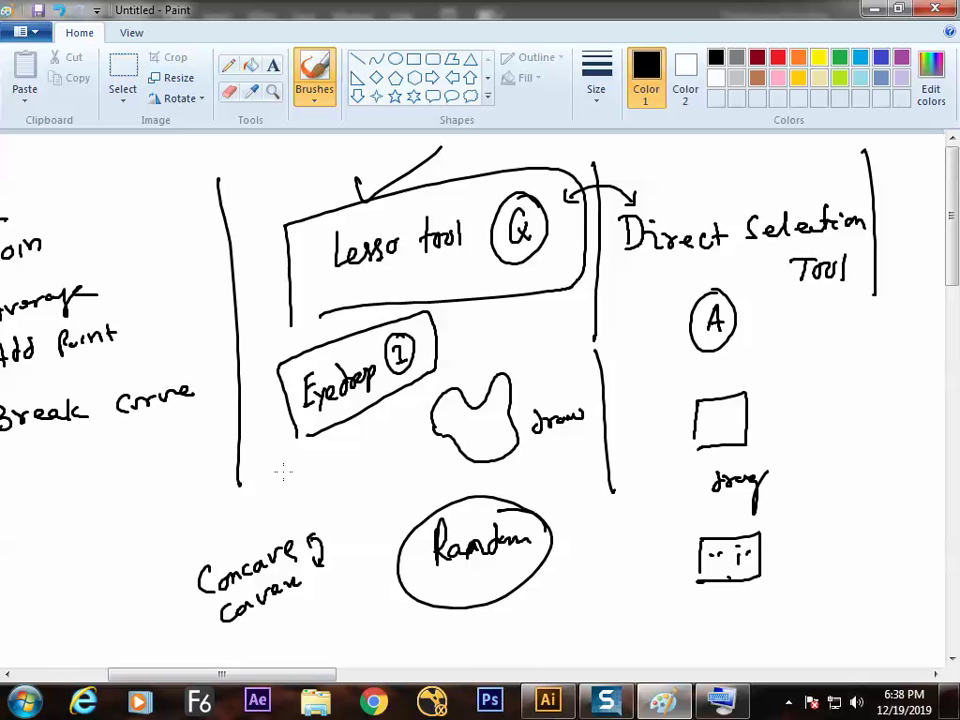
Step: Switch back to Illustrator and change the side blade's fill to the darker green #00662E, leaving it deselected
{"action": "key", "text": "alt+Tab"}
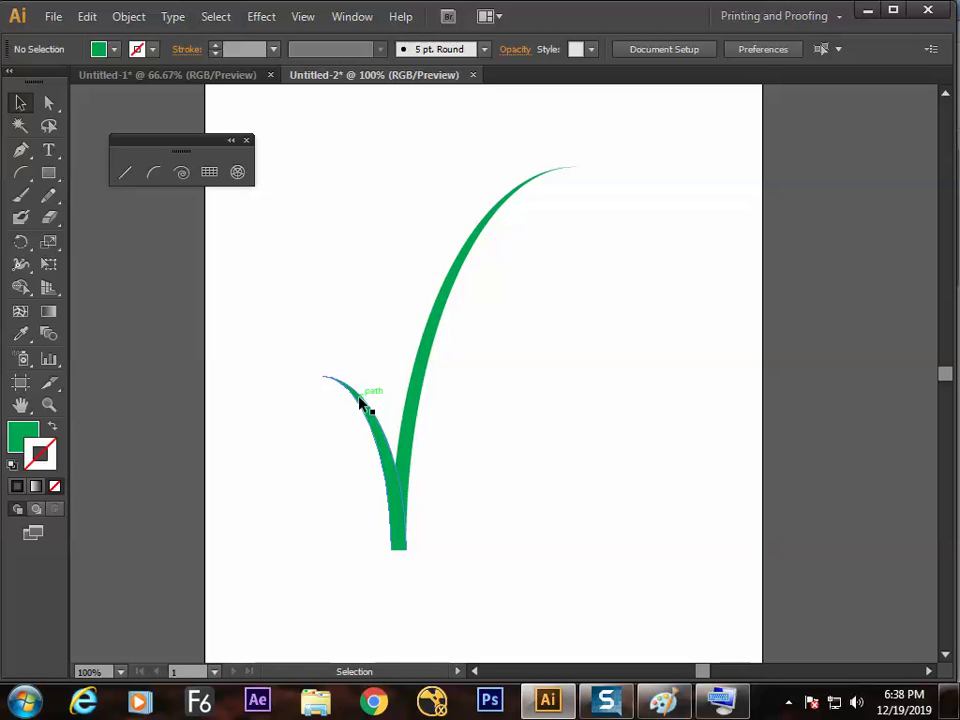
{"action": "left_click", "coordinate": [405, 447]}
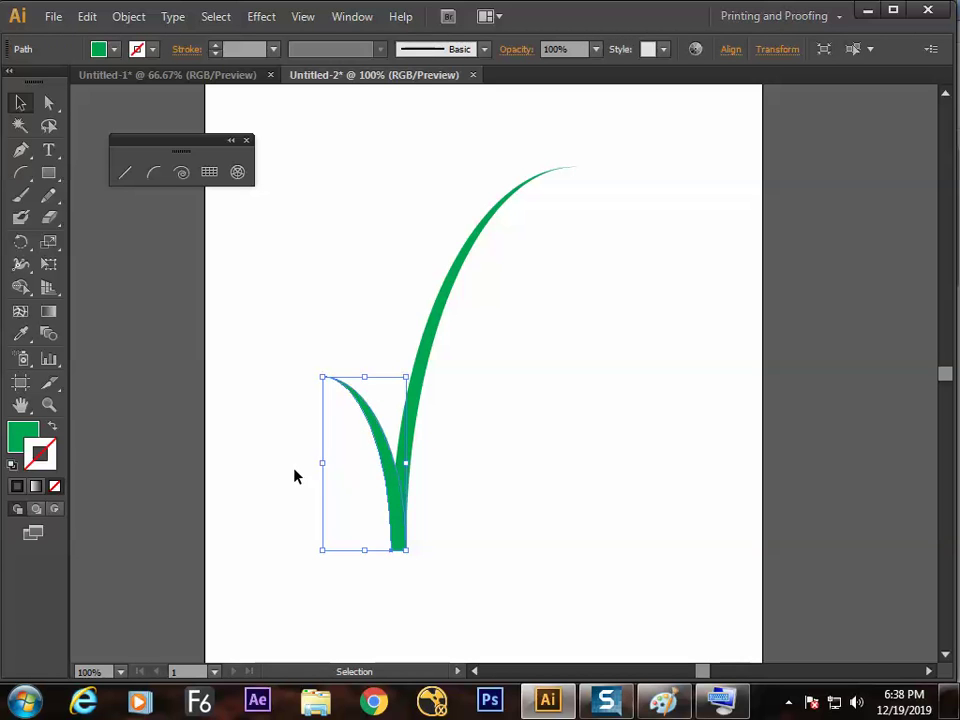
{"action": "left_click", "coordinate": [20, 447]}
{"action": "double_click", "coordinate": [22, 440]}
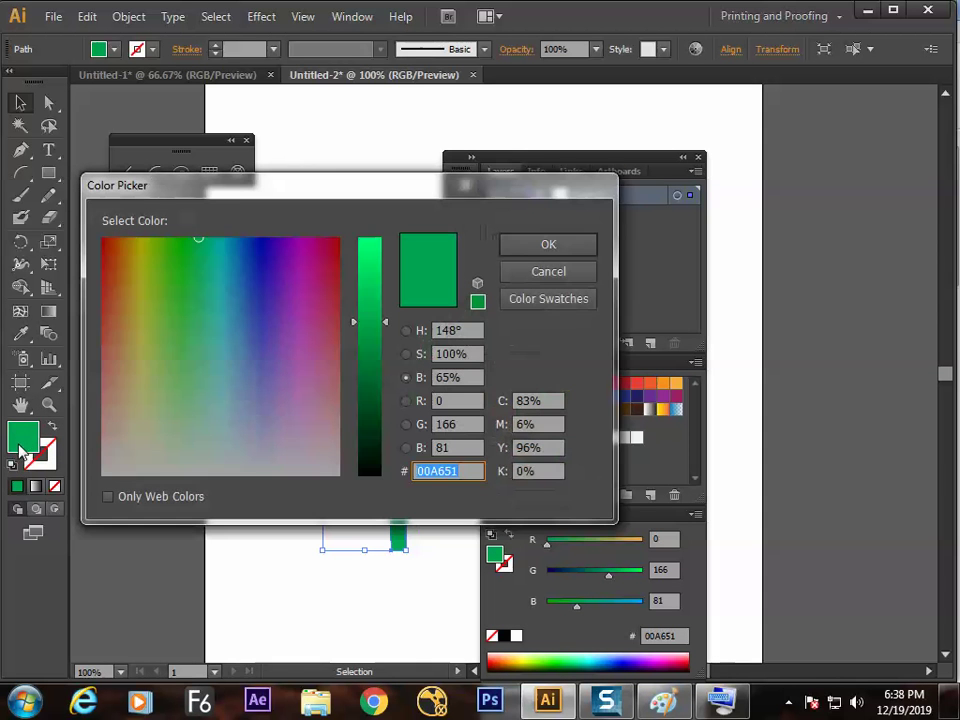
{"action": "left_click_drag", "start_coordinate": [390, 335], "coordinate": [381, 388]}
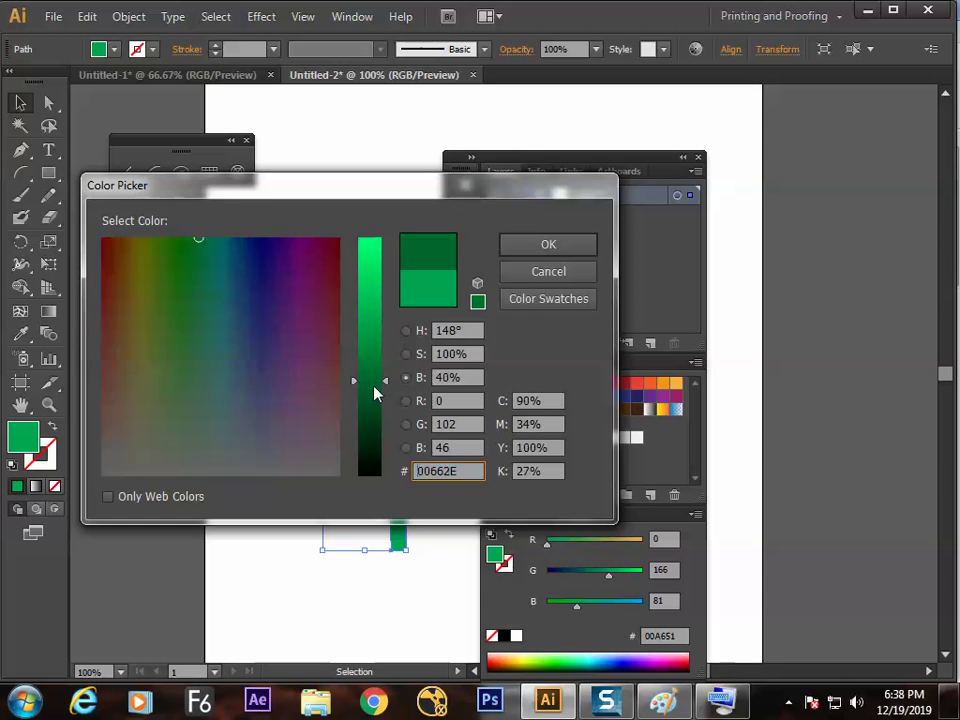
{"action": "key", "text": "Return"}
{"action": "left_click", "coordinate": [284, 568]}
Step: Examine how the dark side blade overlaps the tall green blade at their shared base
{"action": "key", "text": "Tab"}
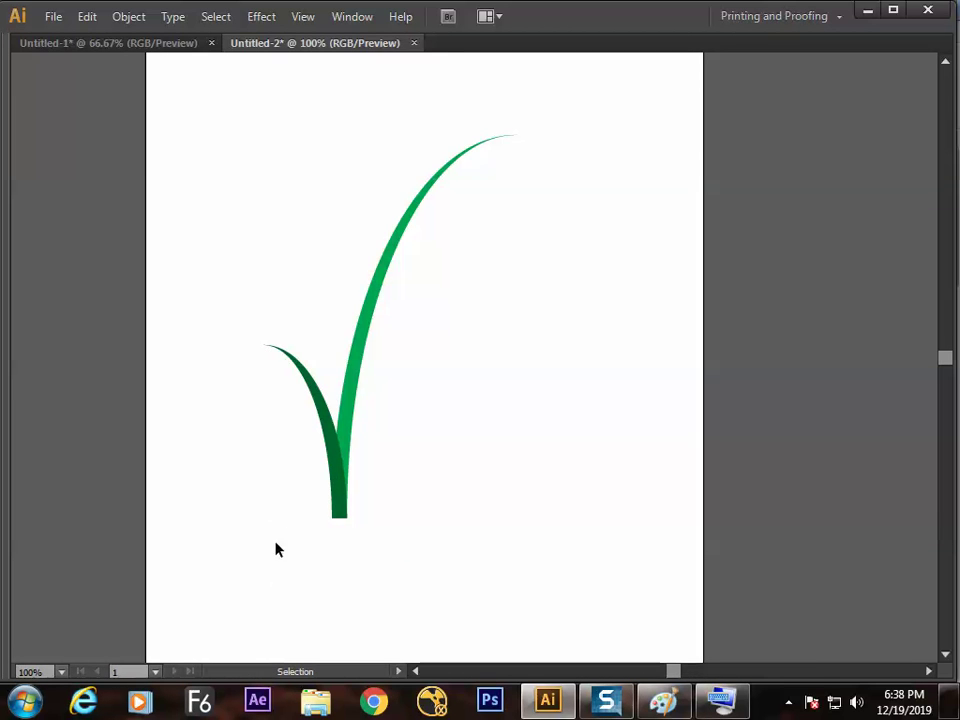
{"action": "key", "text": "ctrl+equal"}
{"action": "key", "text": "space"}
{"action": "left_click_drag", "start_coordinate": [249, 497], "coordinate": [347, 407]}
{"action": "key", "text": "space"}
{"action": "left_click_drag", "start_coordinate": [332, 480], "coordinate": [360, 408]}
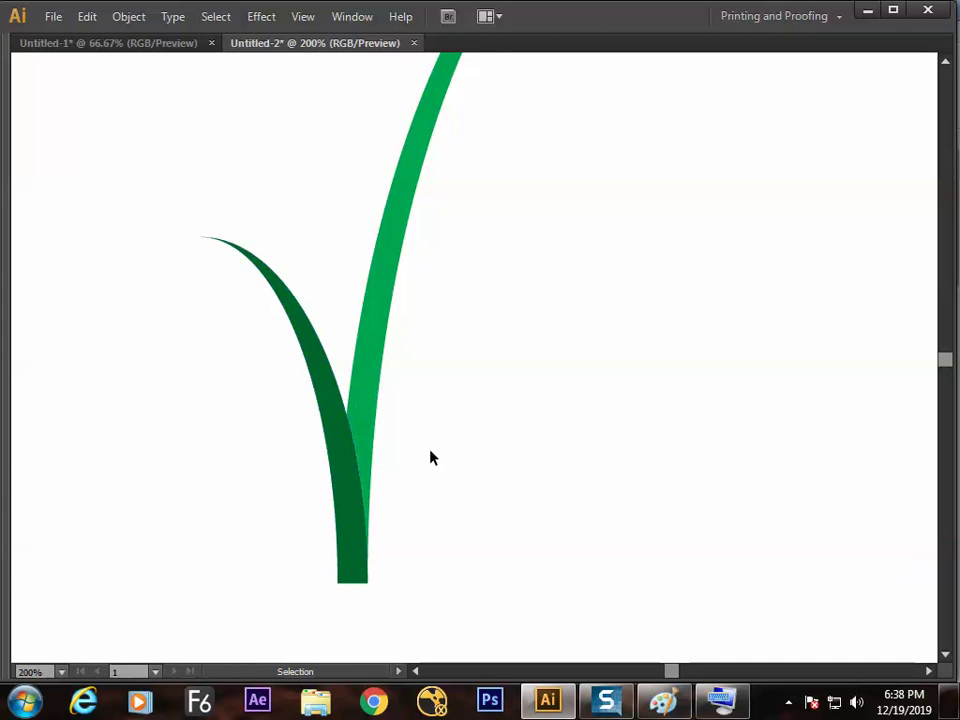
{"action": "key", "text": "ctrl+minus"}
{"action": "key", "text": "ctrl+minus"}
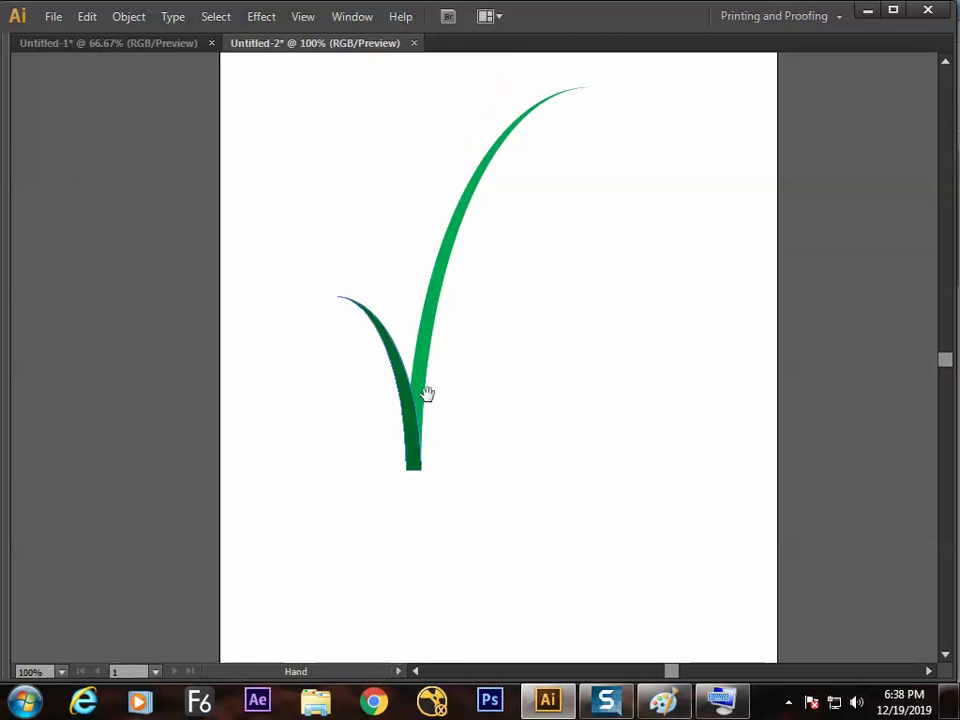
{"action": "key", "text": "Tab"}
{"action": "key", "text": "space"}
{"action": "left_click_drag", "start_coordinate": [392, 446], "coordinate": [234, 452]}
{"action": "key", "text": "space"}
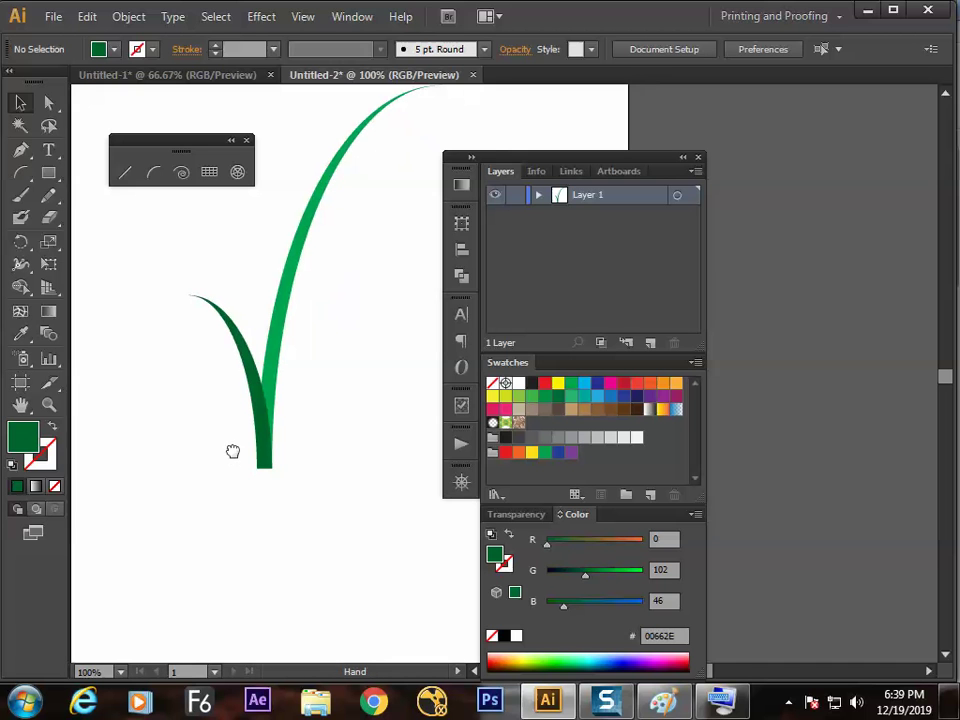
{"action": "left_click", "coordinate": [265, 430]}
{"action": "left_click", "coordinate": [317, 435]}
{"action": "left_click", "coordinate": [260, 455]}
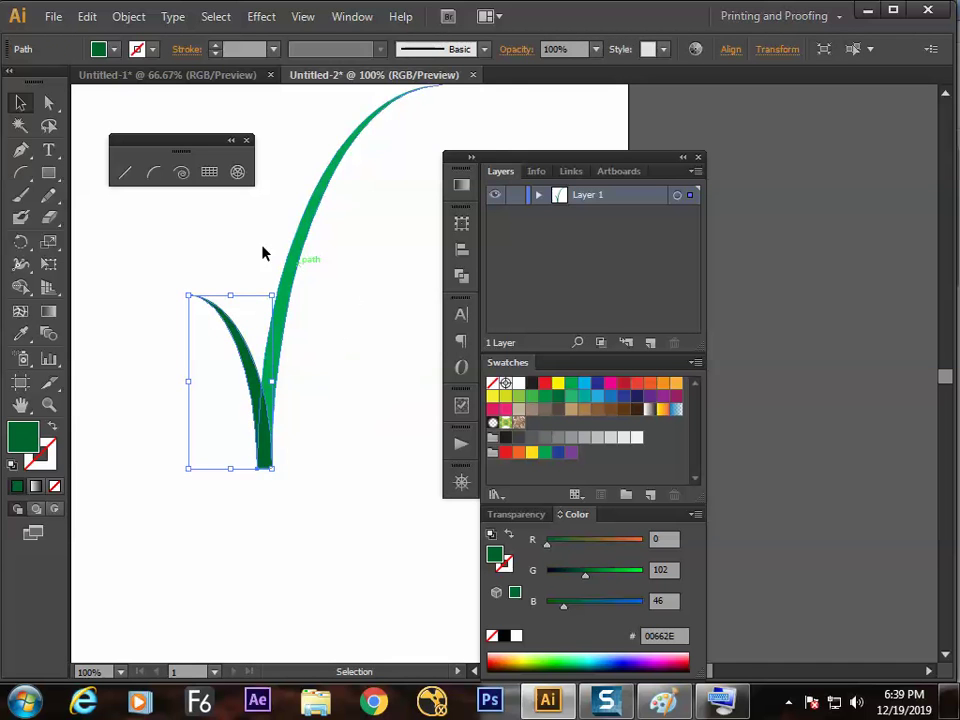
Step: Activate the Arc tool and move the floating panel group clear of the artwork
{"action": "left_click", "coordinate": [153, 172]}
{"action": "left_click_drag", "start_coordinate": [568, 166], "coordinate": [753, 124]}
{"action": "scroll", "coordinate": [491, 270], "scroll_direction": "up", "scroll_amount": 1}
{"action": "scroll", "coordinate": [491, 270], "scroll_direction": "right", "scroll_amount": 1}
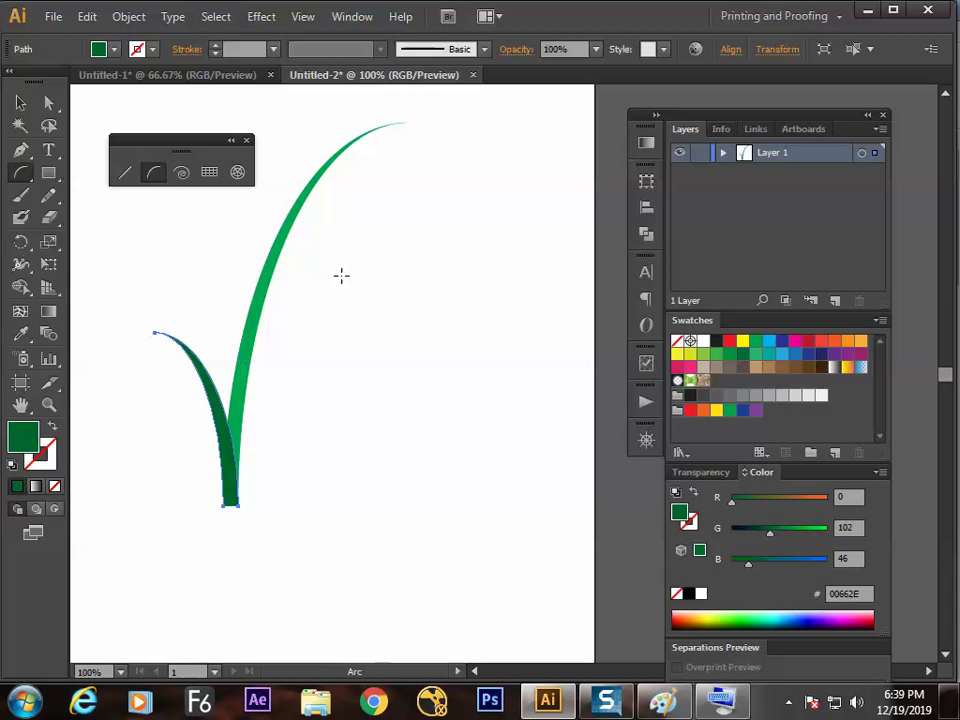
{"action": "scroll", "coordinate": [244, 507], "scroll_direction": "right", "scroll_amount": 1}
Step: Draw two tall, widely spaced arcs meeting at the upper tip beside the green blades, using the default 1 pt black stroke
{"action": "left_click_drag", "start_coordinate": [290, 492], "coordinate": [438, 187]}
{"action": "key", "text": "d"}
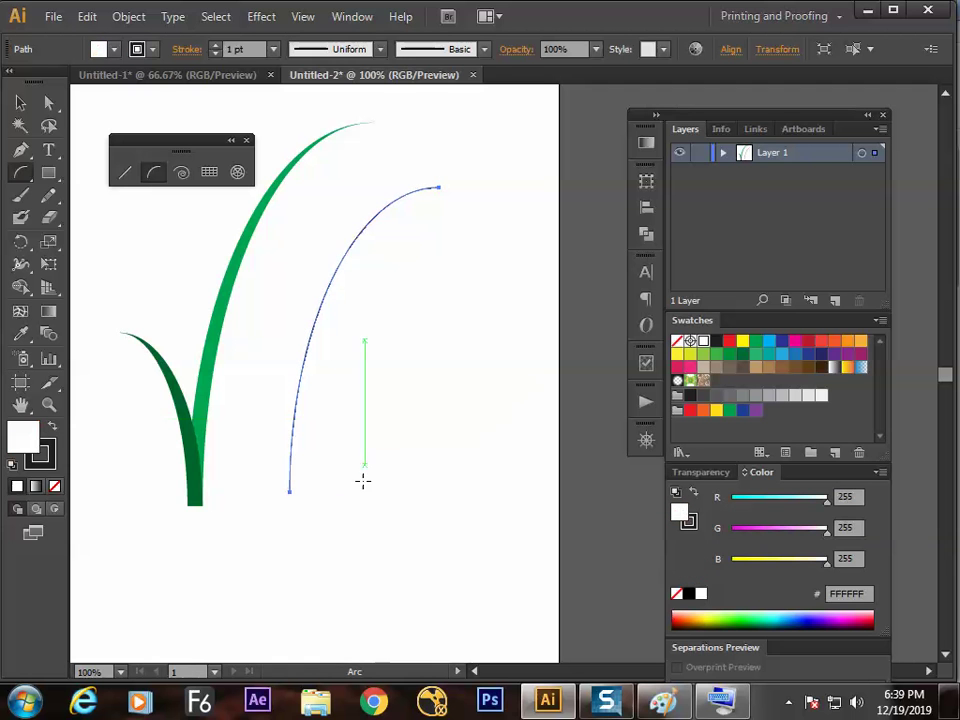
{"action": "left_click_drag", "start_coordinate": [357, 492], "coordinate": [438, 192]}
{"action": "key", "text": "ctrl+z"}
{"action": "left_click_drag", "start_coordinate": [364, 492], "coordinate": [438, 187]}
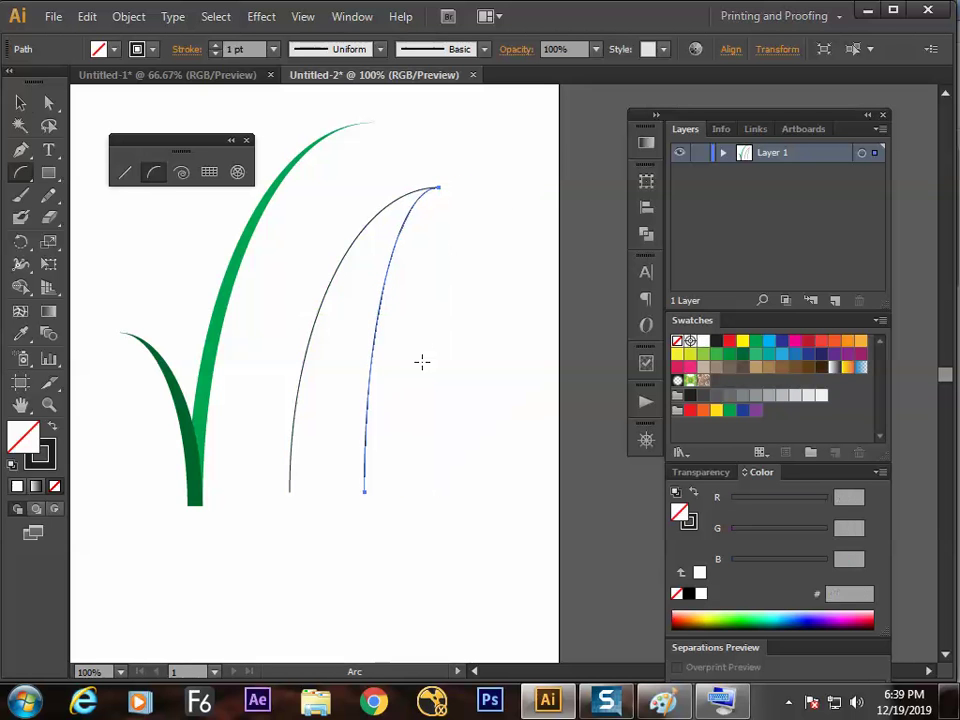
Step: Select the two new tall arcs and join them into a single unfilled path
{"action": "key", "text": "v"}
{"action": "left_click_drag", "start_coordinate": [474, 321], "coordinate": [291, 489]}
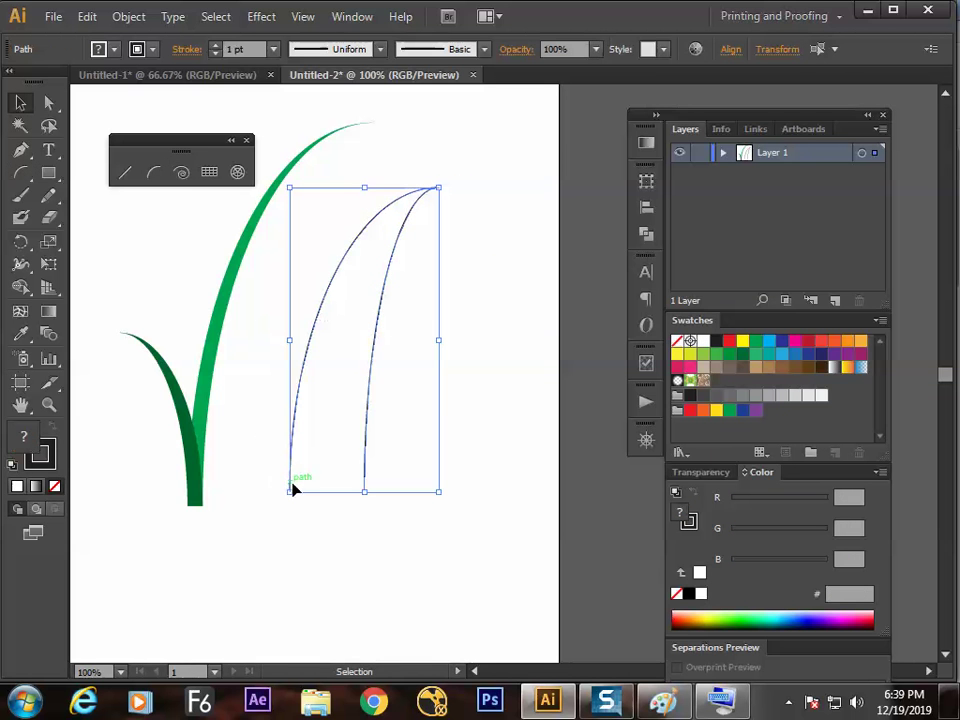
{"action": "left_click", "coordinate": [336, 510], "text": "ctrl"}
{"action": "key", "text": "ctrl+z"}
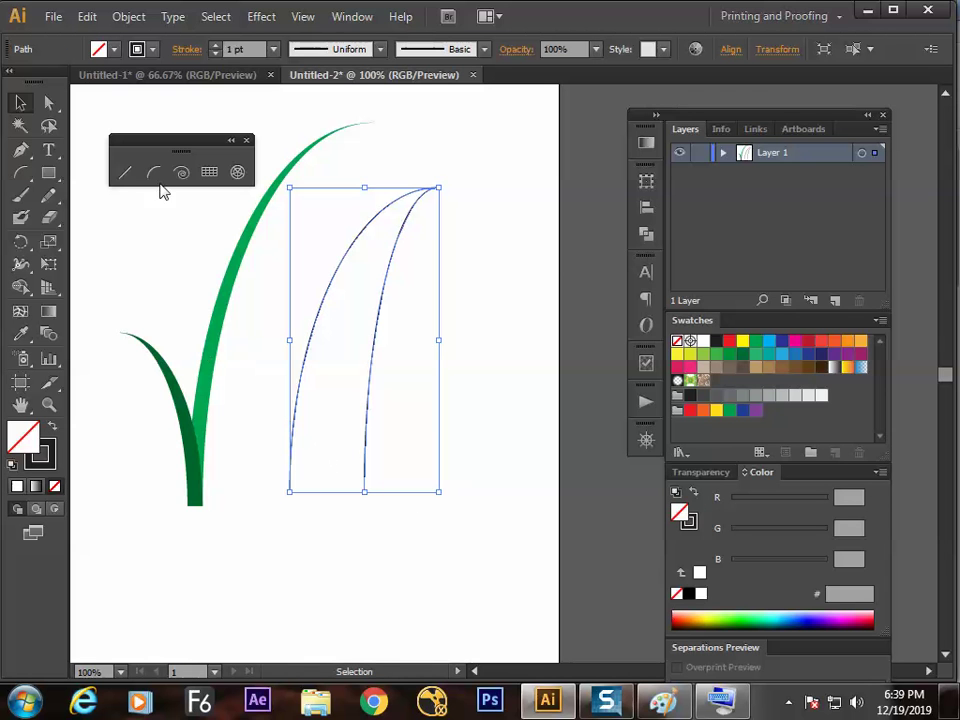
Step: Draw two short arcs with the Arc tool that meet between the tall outline's open lower ends, forming a rounded base
{"action": "left_click", "coordinate": [157, 175]}
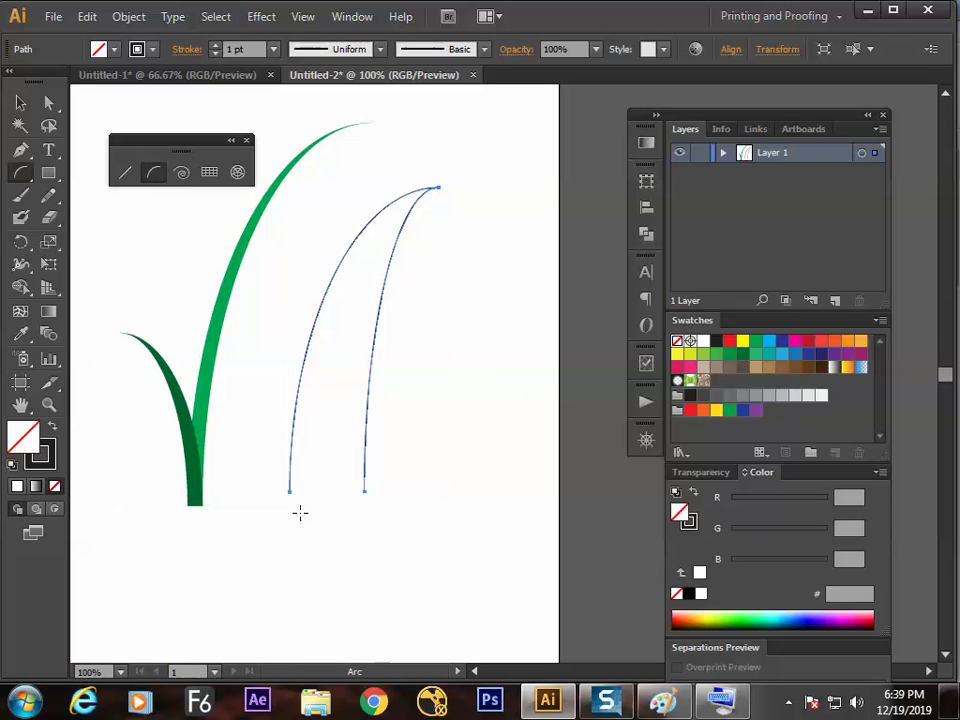
{"action": "key", "text": "ctrl+plus"}
{"action": "key", "text": "ctrl+plus"}
{"action": "left_click_drag", "start_coordinate": [240, 546], "coordinate": [373, 368]}
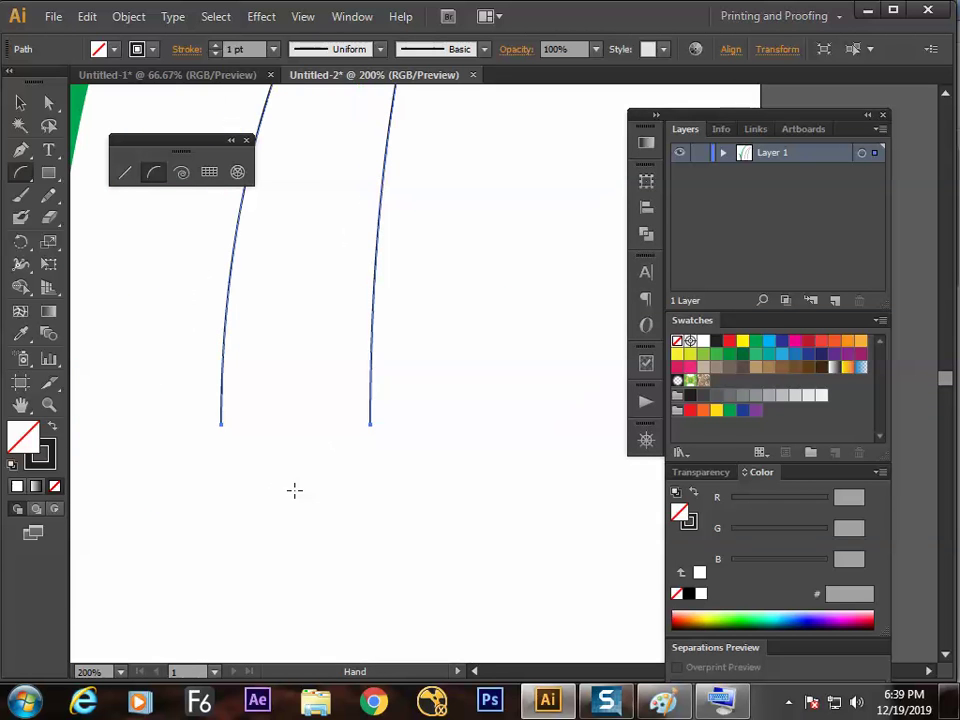
{"action": "left_click_drag", "start_coordinate": [220, 422], "coordinate": [284, 505]}
{"action": "left_click_drag", "start_coordinate": [370, 424], "coordinate": [286, 505]}
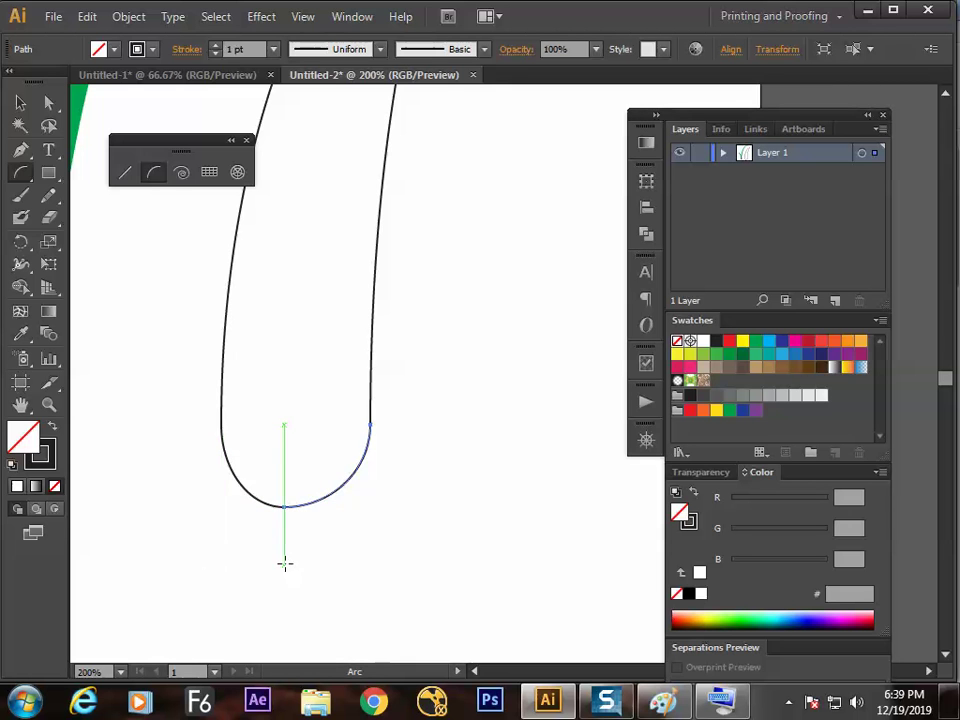
Step: Select the two base arcs and the tall outline, and join them into a single closed path
{"action": "key", "text": "v"}
{"action": "left_click", "coordinate": [402, 576]}
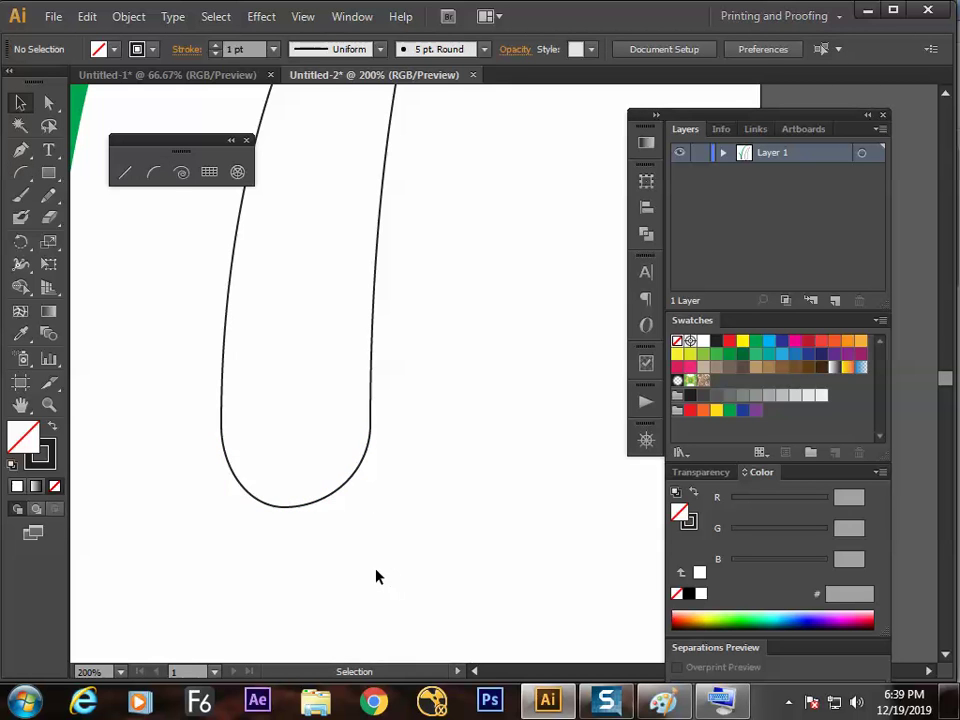
{"action": "left_click_drag", "start_coordinate": [369, 574], "coordinate": [205, 503]}
{"action": "left_click", "coordinate": [388, 581]}
{"action": "left_click_drag", "start_coordinate": [388, 581], "coordinate": [193, 508]}
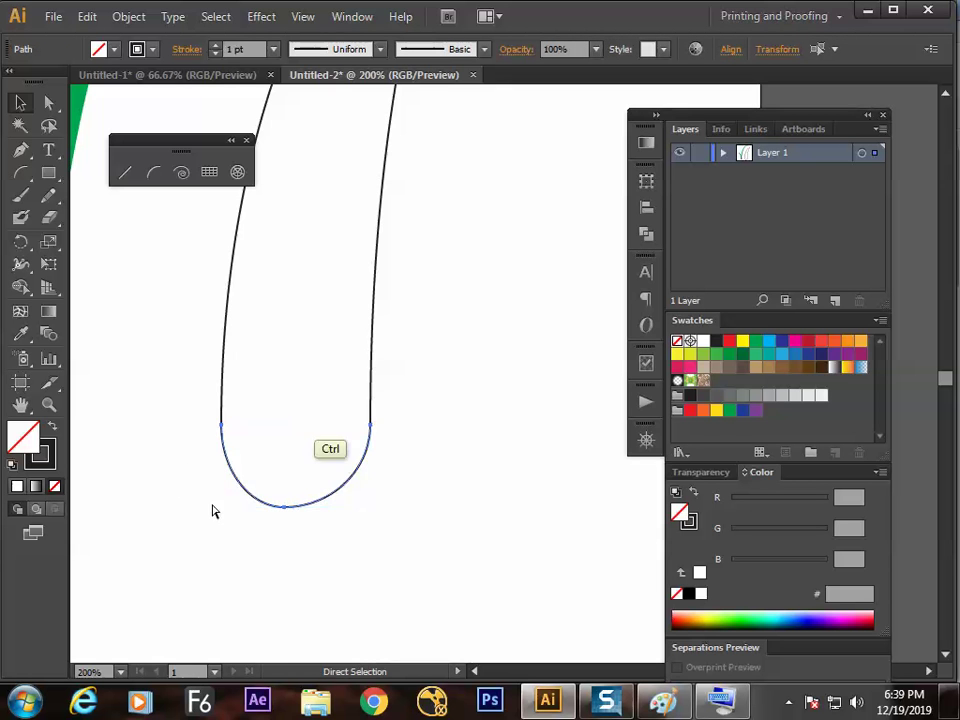
{"action": "key", "text": "ctrl+j"}
{"action": "left_click_drag", "start_coordinate": [316, 563], "coordinate": [204, 499]}
{"action": "key", "text": "ctrl+j"}
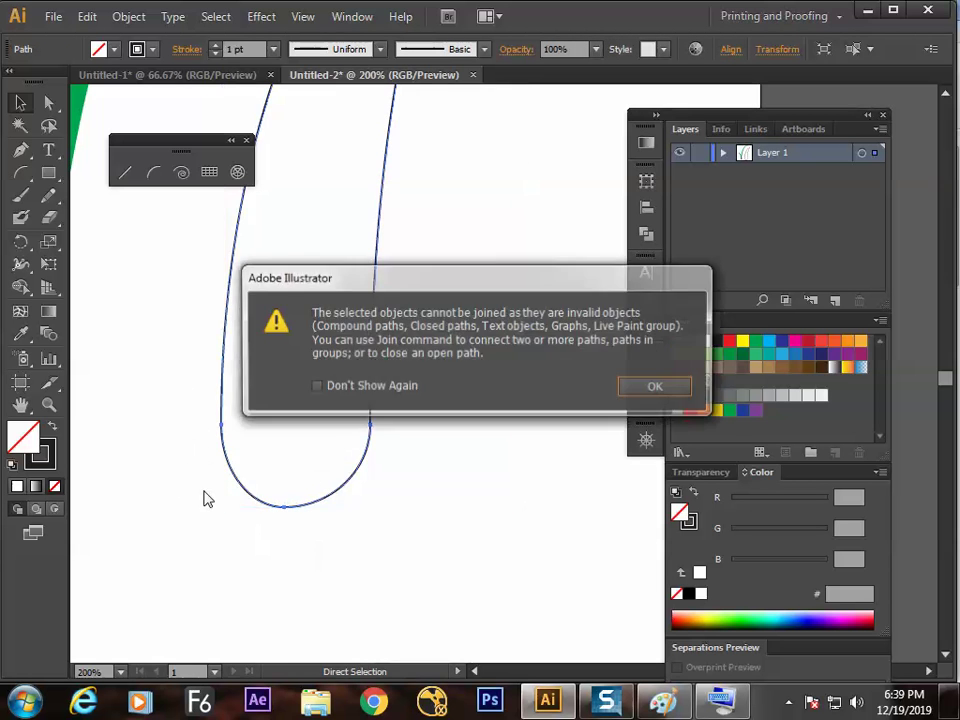
{"action": "left_click", "coordinate": [654, 386]}
{"action": "left_click", "coordinate": [457, 435]}
Step: Fill the closed blade-shaped outline with the CMYK Red swatch
{"action": "key", "text": "ctrl+a"}
{"action": "left_click_drag", "start_coordinate": [339, 448], "coordinate": [303, 459]}
{"action": "left_click_drag", "start_coordinate": [384, 403], "coordinate": [328, 465]}
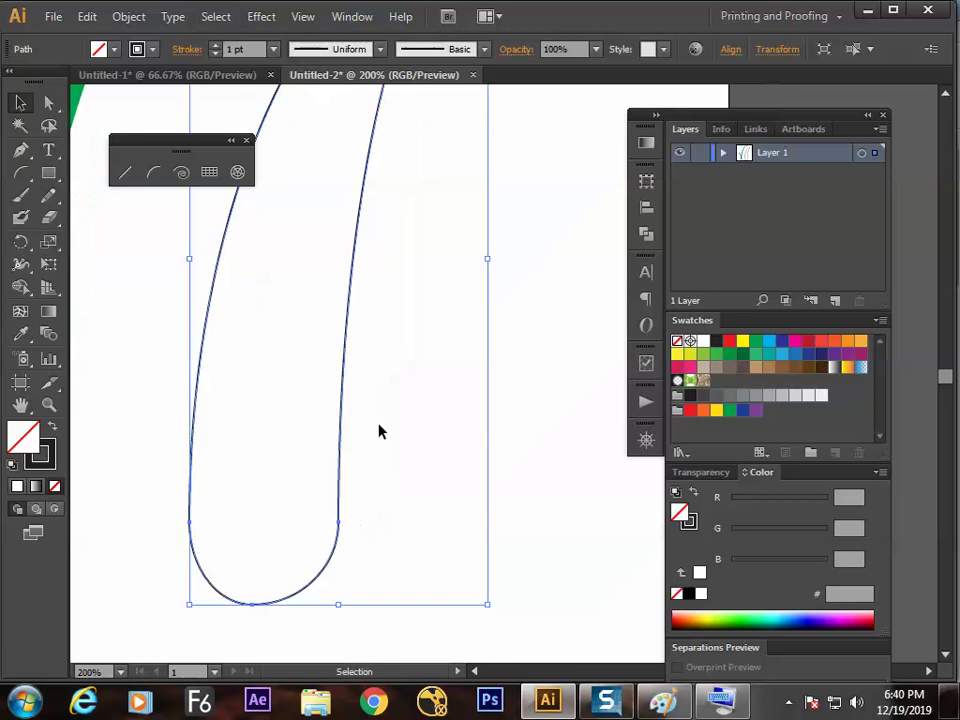
{"action": "left_click", "coordinate": [113, 50]}
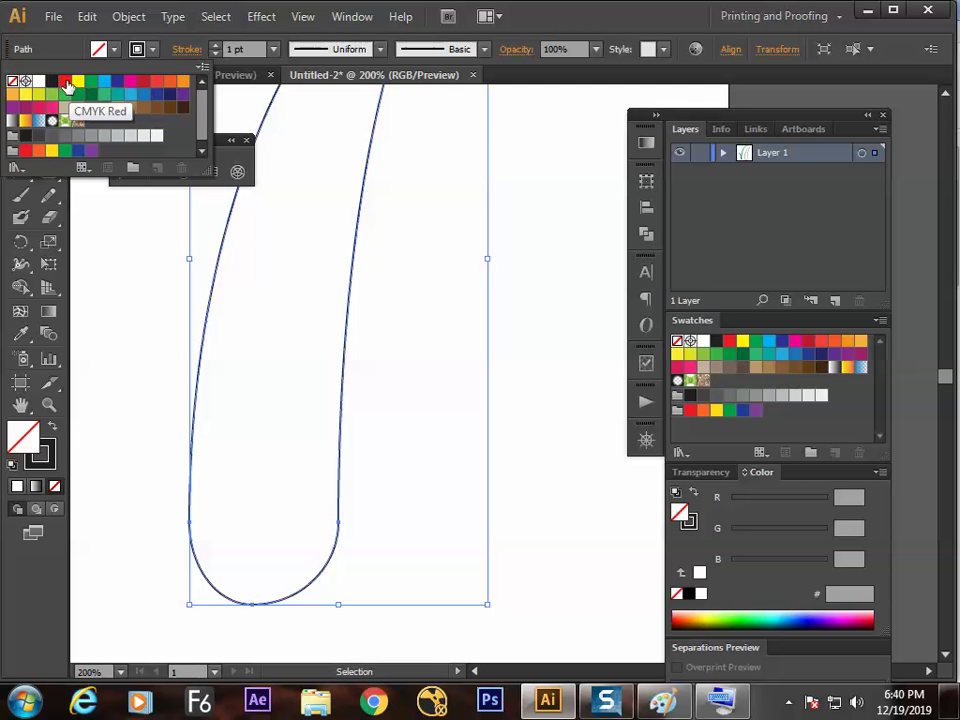
{"action": "left_click", "coordinate": [64, 81]}
{"action": "left_click", "coordinate": [409, 360]}
{"action": "scroll", "coordinate": [400, 420], "scroll_direction": "up", "scroll_amount": 5}
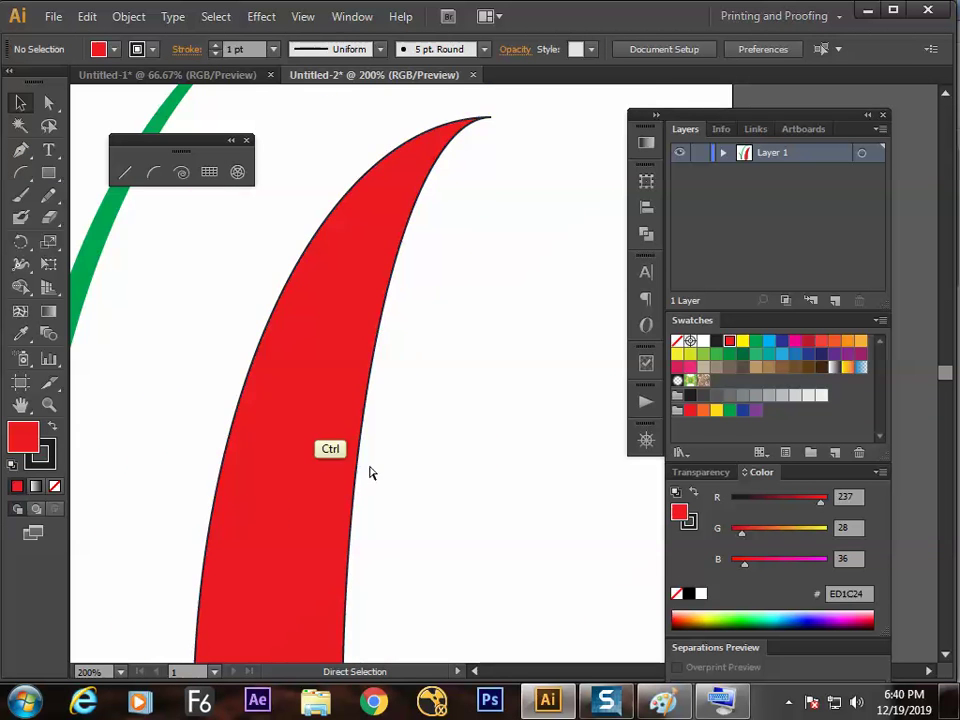
Step: Draw four arcs below the red shape, two flaring outward from its sides and two meeting in a rounded bottom
{"action": "key", "text": "ctrl+minus"}
{"action": "key", "text": "ctrl+minus"}
{"action": "left_click", "coordinate": [412, 429]}
{"action": "left_click", "coordinate": [436, 444]}
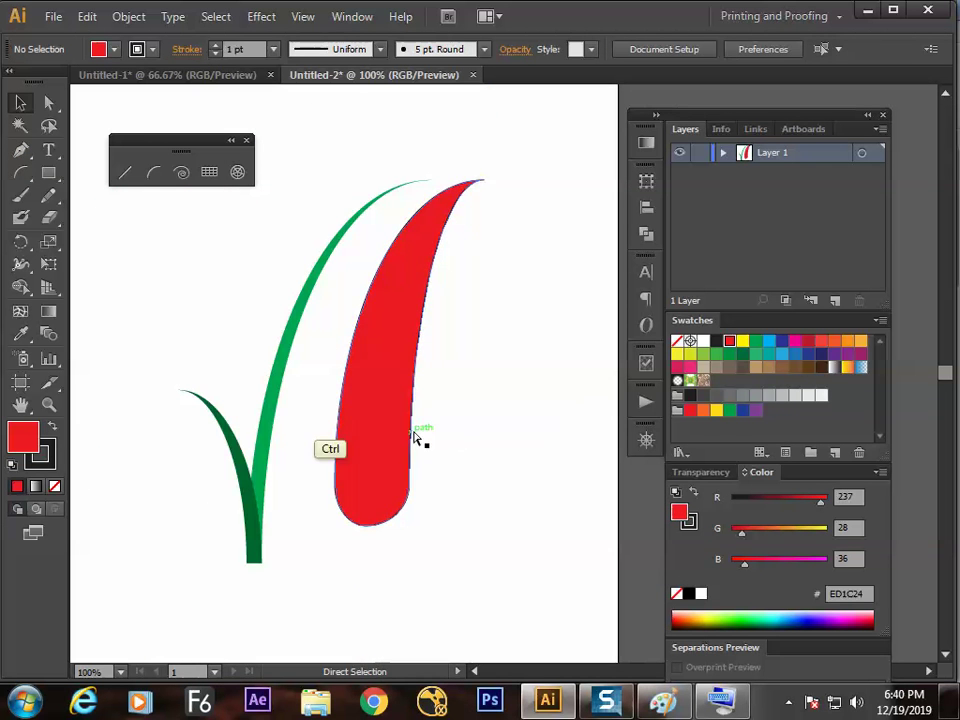
{"action": "left_click_drag", "start_coordinate": [384, 501], "coordinate": [279, 556]}
{"action": "left_click", "coordinate": [153, 172]}
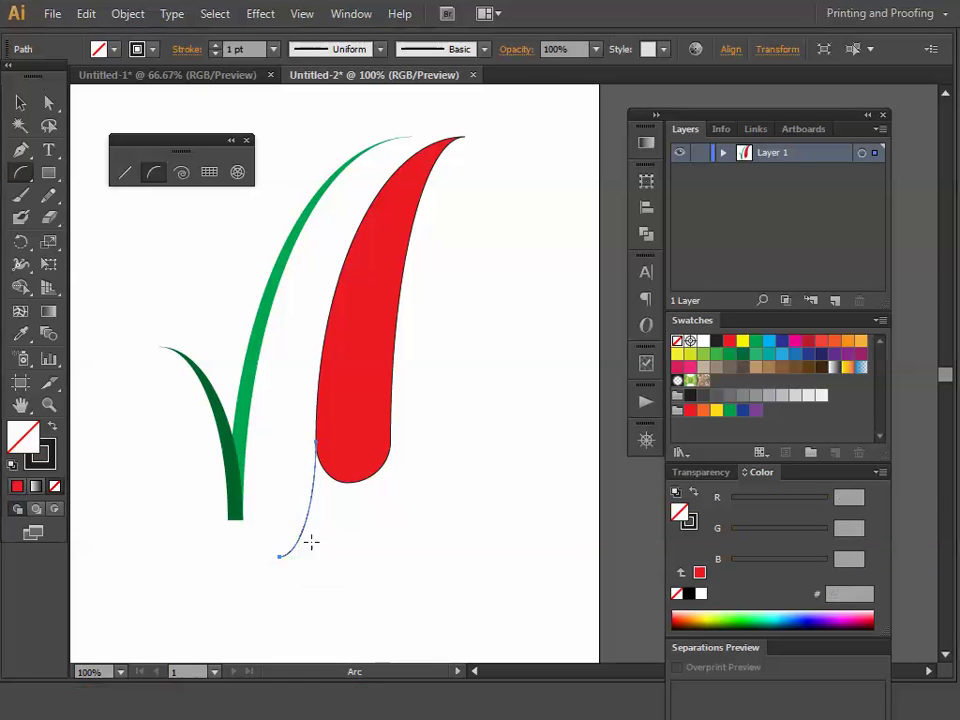
{"action": "key", "text": "f"}
{"action": "left_click_drag", "start_coordinate": [317, 420], "coordinate": [350, 548]}
{"action": "left_click_drag", "start_coordinate": [211, 538], "coordinate": [266, 596]}
{"action": "left_click_drag", "start_coordinate": [350, 547], "coordinate": [266, 596]}
Step: Select the four new arcs beneath the red shape and join them into one path
{"action": "key", "text": "v"}
{"action": "left_click_drag", "start_coordinate": [403, 491], "coordinate": [262, 575]}
{"action": "left_click_drag", "start_coordinate": [410, 578], "coordinate": [342, 582]}
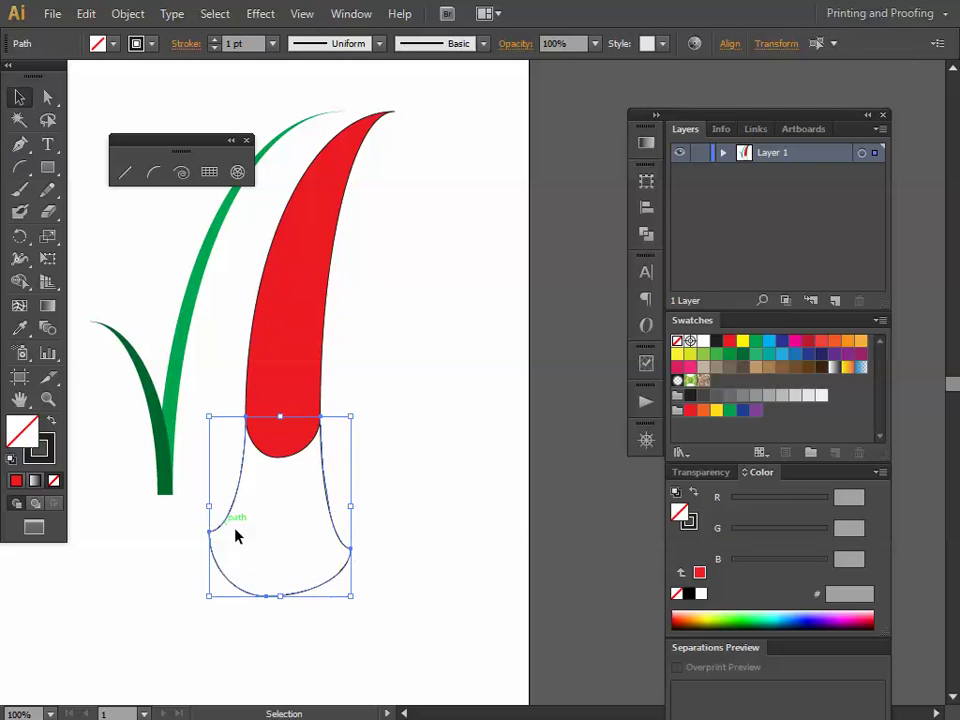
{"action": "key", "text": "ctrl"}
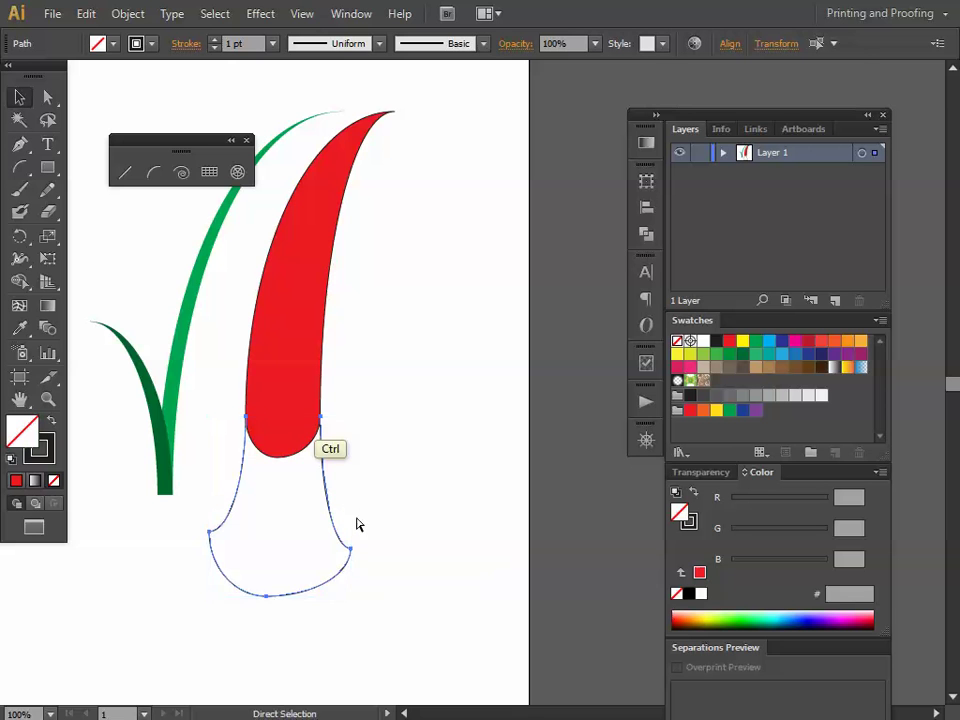
{"action": "left_click", "coordinate": [368, 498]}
Step: Fill the flared base shape with the orange F15A29 swatch
{"action": "left_click", "coordinate": [270, 553]}
{"action": "left_click", "coordinate": [113, 43]}
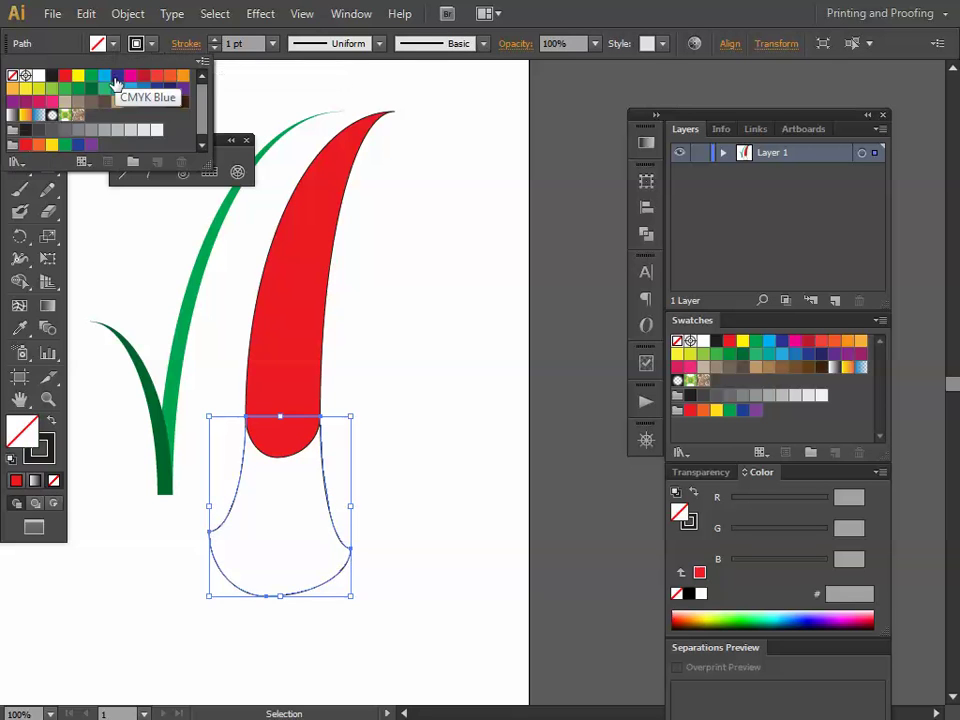
{"action": "left_click", "coordinate": [172, 80]}
{"action": "key", "text": "Escape"}
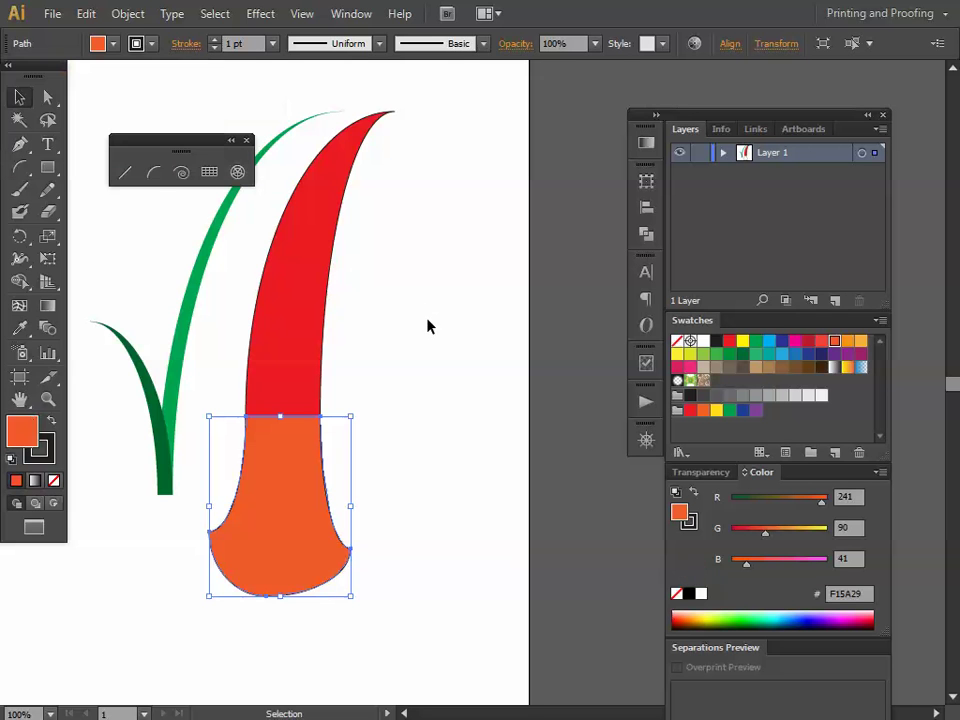
Step: Fill the flared base shape with the dark blue 262262 swatch and deselect it
{"action": "left_click", "coordinate": [136, 43]}
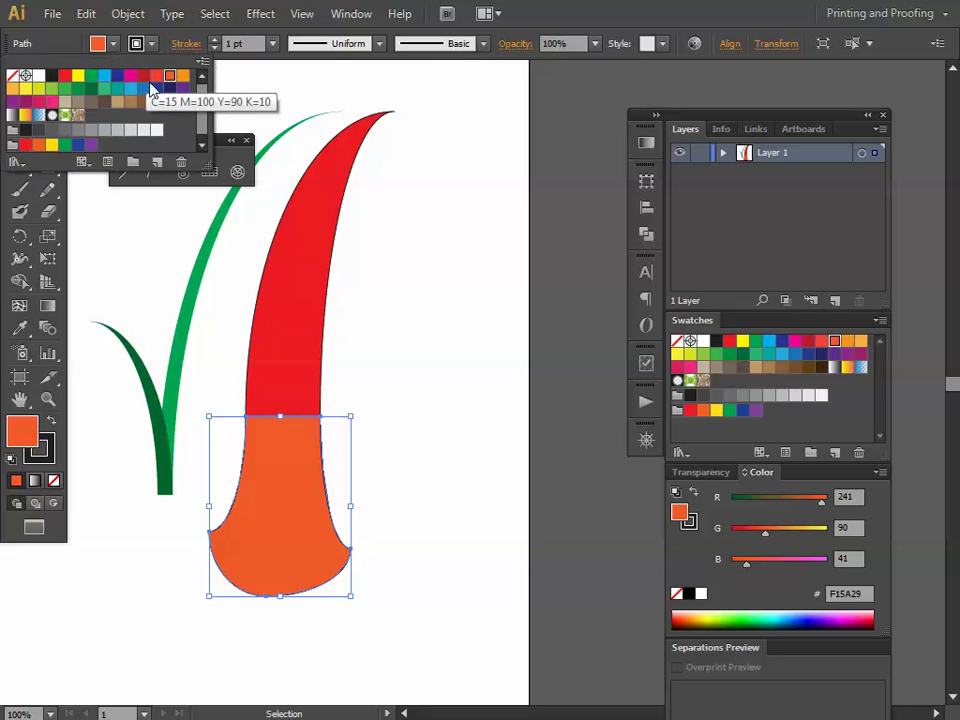
{"action": "left_click", "coordinate": [170, 93]}
{"action": "left_click", "coordinate": [443, 358]}
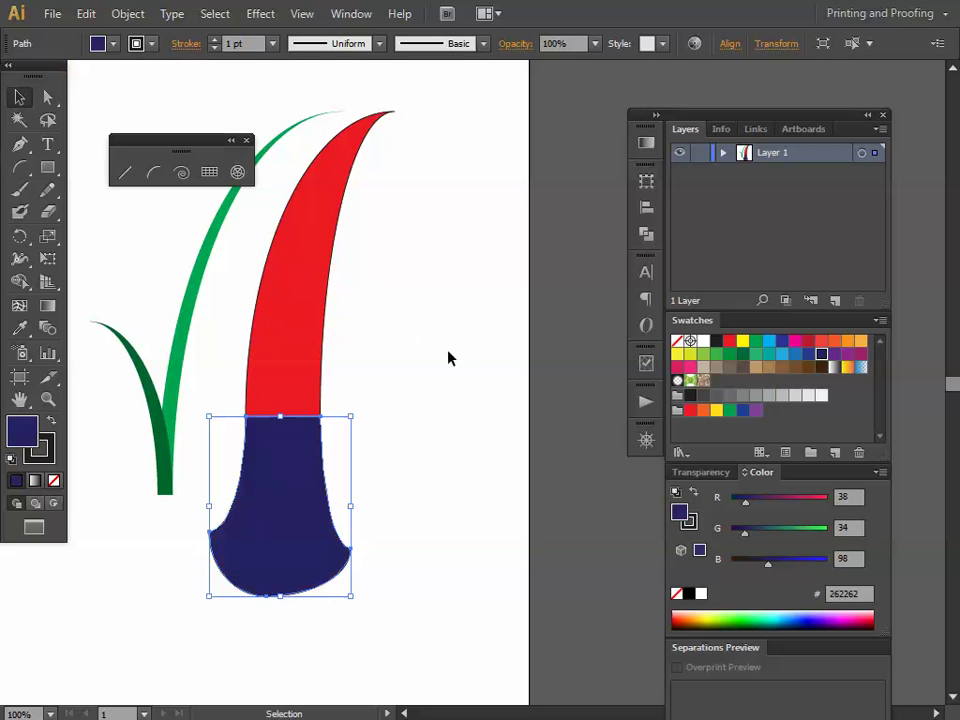
{"action": "left_click_drag", "start_coordinate": [386, 369], "coordinate": [433, 508]}
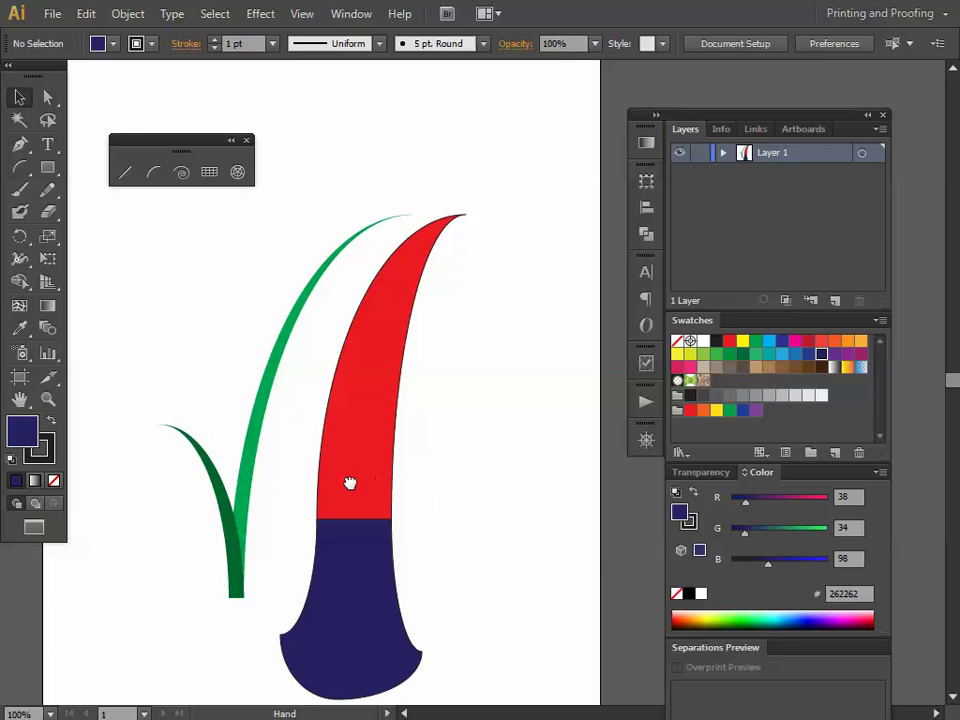
{"action": "left_click_drag", "start_coordinate": [368, 480], "coordinate": [439, 506]}
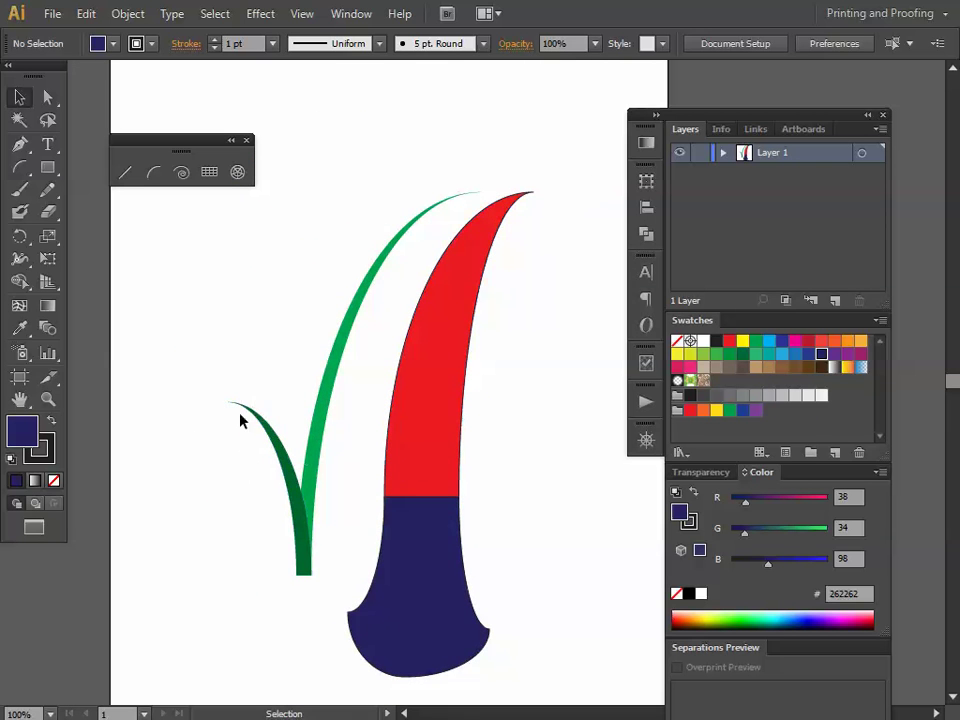
Step: Select all the artwork and scale it down to about half size, keeping its proportions
{"action": "key", "text": "ctrl+a"}
{"action": "left_click_drag", "start_coordinate": [322, 408], "coordinate": [375, 467]}
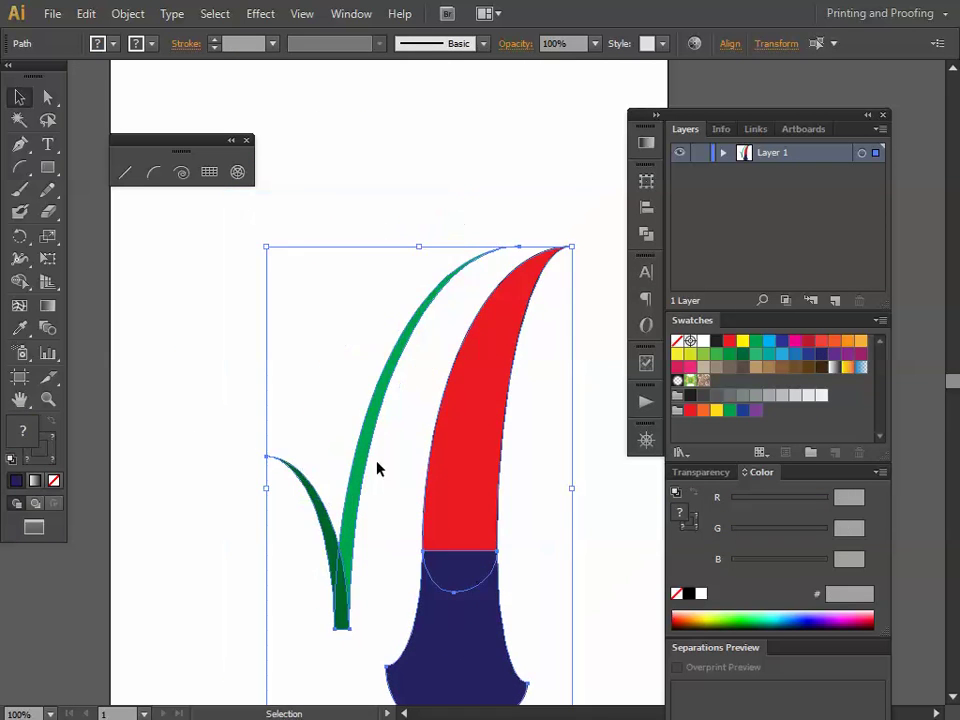
{"action": "left_click_drag", "start_coordinate": [570, 246], "coordinate": [411, 497]}
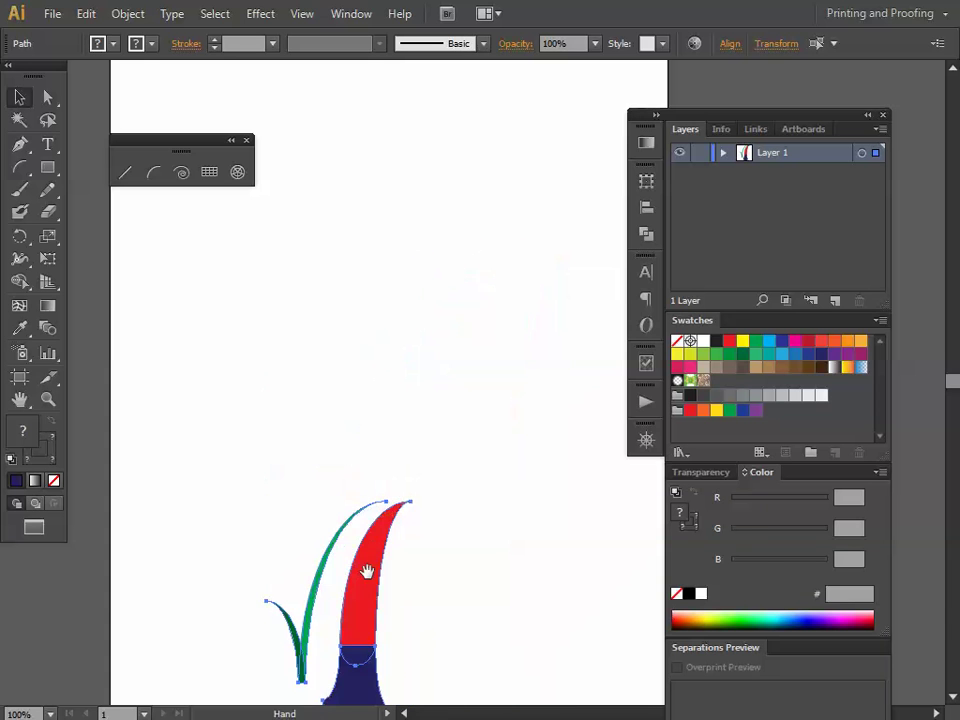
{"action": "left_click_drag", "start_coordinate": [369, 568], "coordinate": [349, 403]}
{"action": "left_click", "coordinate": [349, 403]}
{"action": "left_click_drag", "start_coordinate": [266, 476], "coordinate": [378, 423]}
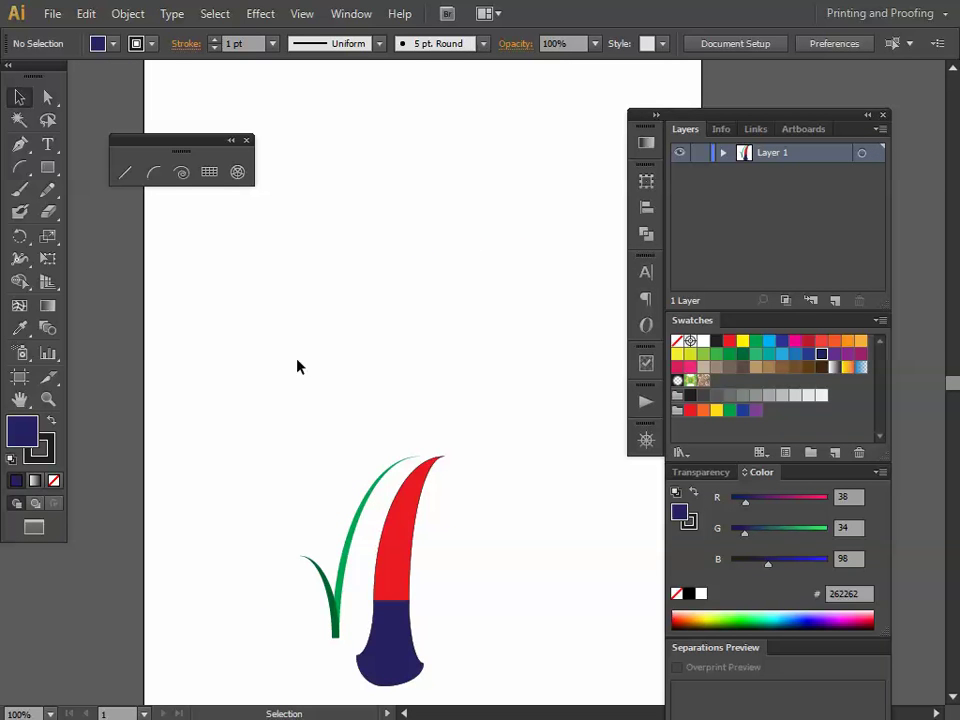
Step: Draw a vertical line in the empty area above the artwork and an arc curving from its upper end
{"action": "left_click_drag", "start_coordinate": [157, 238], "coordinate": [180, 317]}
{"action": "left_click", "coordinate": [153, 172]}
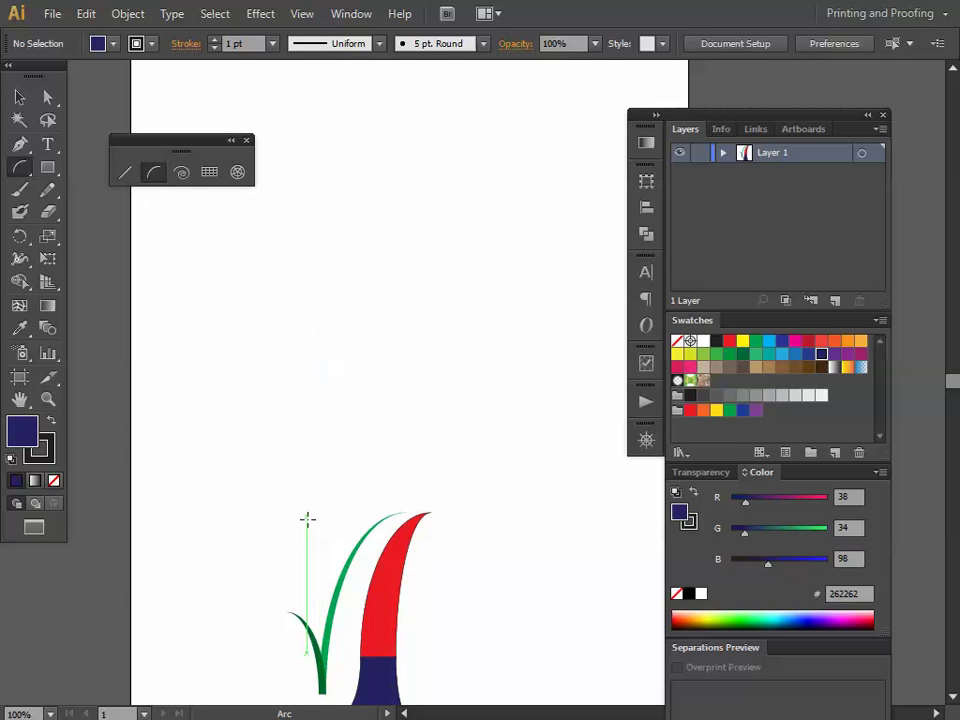
{"action": "left_click", "coordinate": [125, 172]}
{"action": "mouse_move", "coordinate": [274, 496]}
{"action": "left_mouse_down"}
{"action": "mouse_move", "coordinate": [300, 317]}
{"action": "mouse_move", "coordinate": [274, 219]}
{"action": "mouse_move", "coordinate": [371, 118]}
{"action": "left_mouse_up"}
{"action": "left_click", "coordinate": [161, 173]}
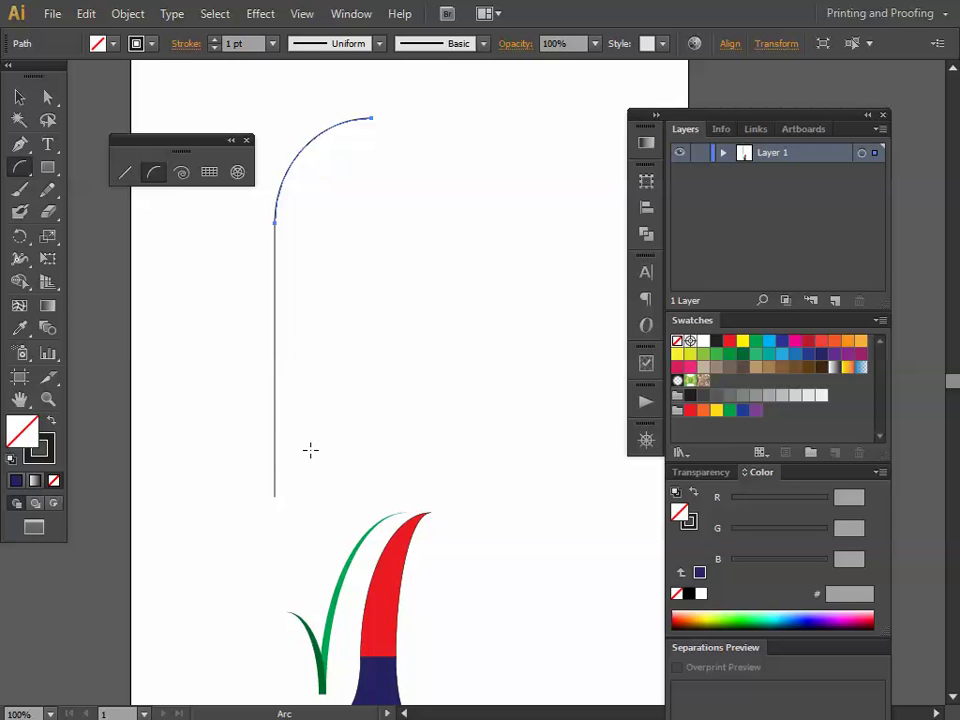
Step: Select the vertical line and the arc above it, and join them into one path
{"action": "key", "text": "v"}
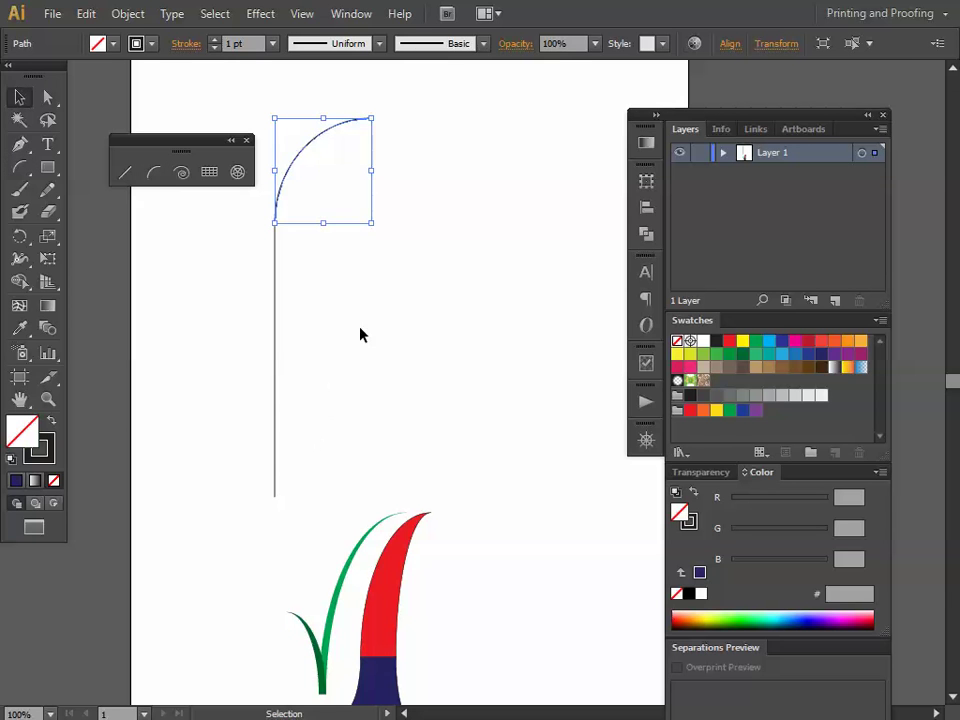
{"action": "left_click", "coordinate": [386, 368]}
{"action": "left_click_drag", "start_coordinate": [409, 384], "coordinate": [230, 212]}
{"action": "key", "text": "ctrl"}
{"action": "left_click", "coordinate": [388, 313]}
Step: Duplicate the joined line-and-arc path beside the original and reflect the copy across the Vertical axis
{"action": "left_click_drag", "start_coordinate": [276, 306], "coordinate": [393, 306]}
{"action": "right_click", "coordinate": [431, 271]}
{"action": "mouse_move", "coordinate": [472, 518]}
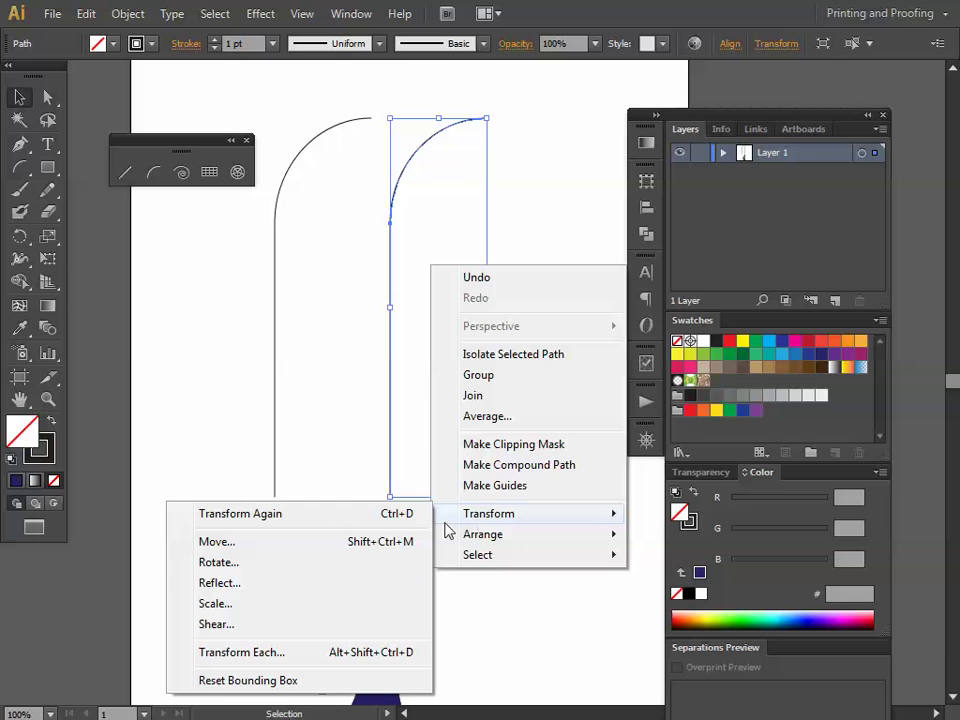
{"action": "left_click", "coordinate": [232, 583]}
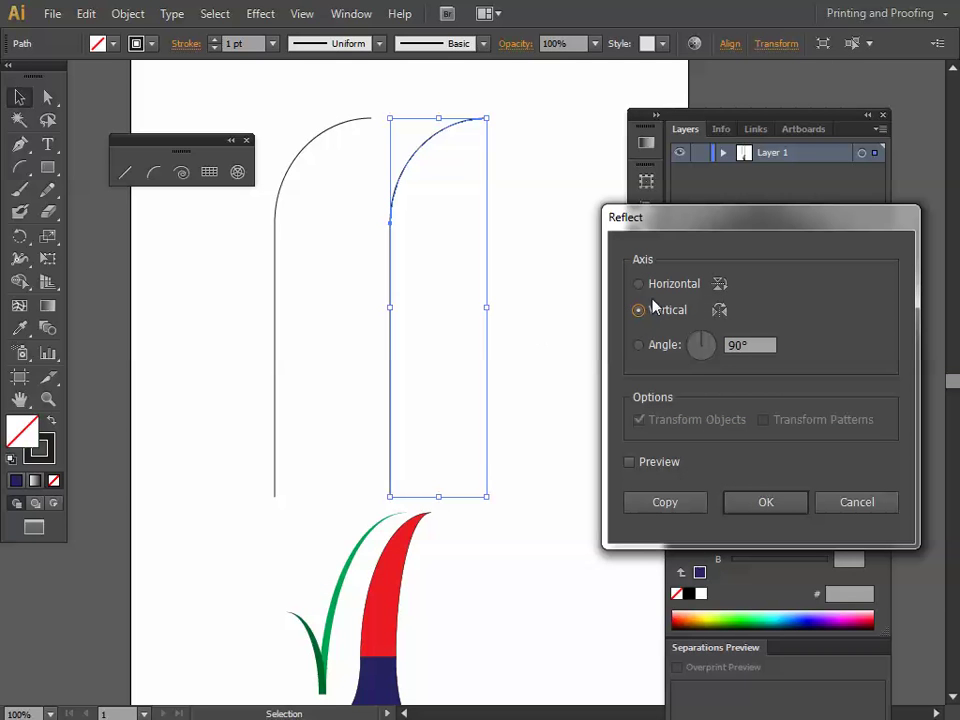
{"action": "left_click", "coordinate": [650, 466]}
{"action": "left_click", "coordinate": [744, 503]}
{"action": "left_click", "coordinate": [555, 427]}
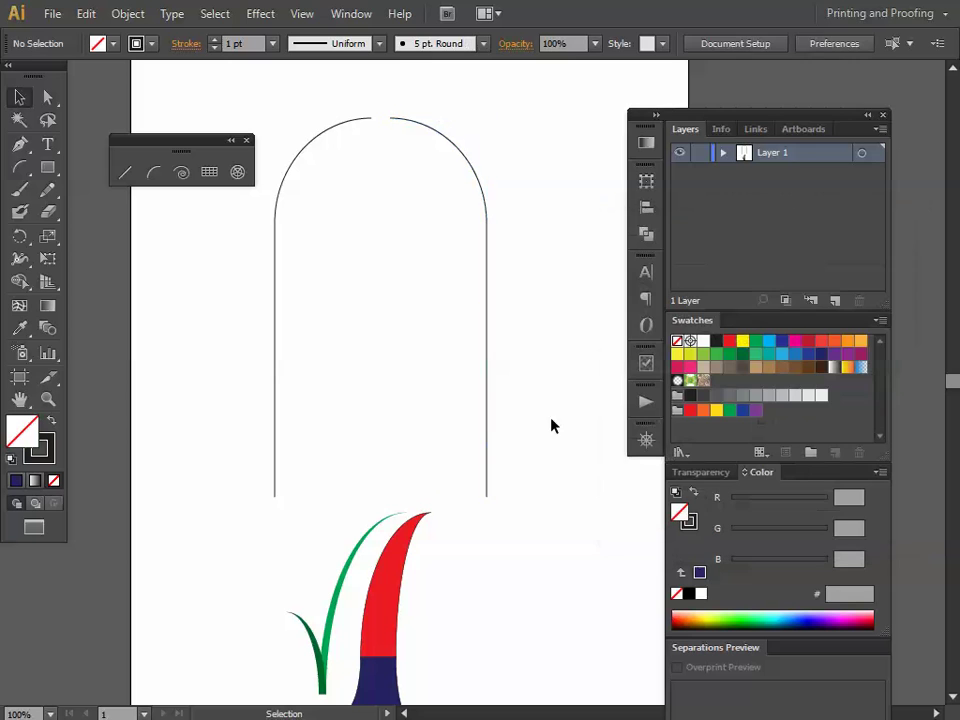
Step: Join the two mirrored halves across the arch's upper gap, and join again to close the outline along its base
{"action": "key", "text": "ctrl+a"}
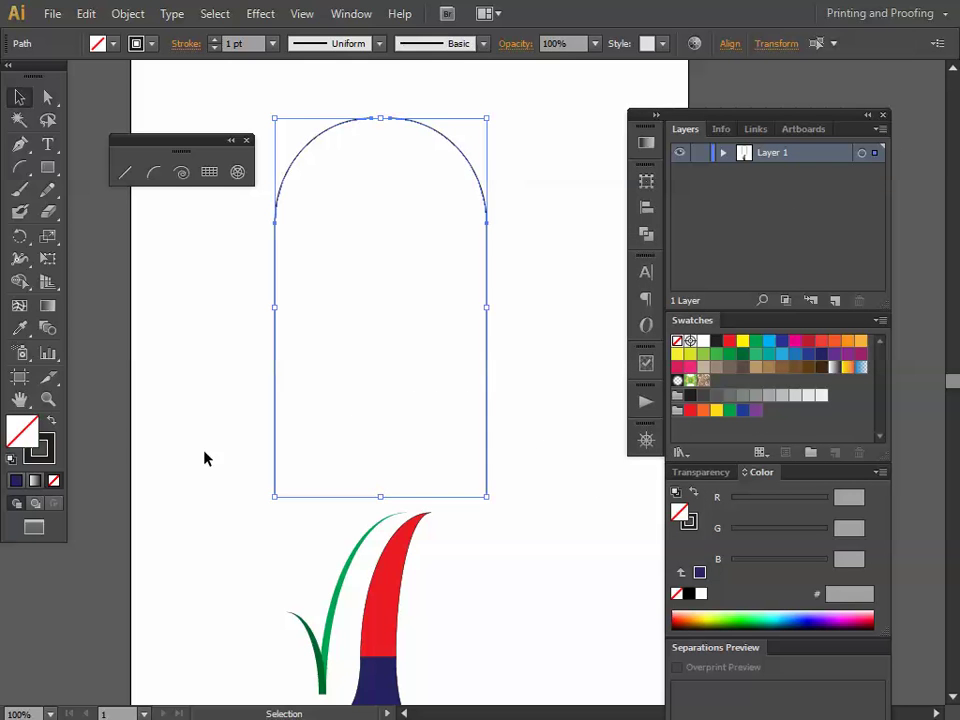
{"action": "key", "text": "ctrl"}
{"action": "left_click", "coordinate": [541, 381]}
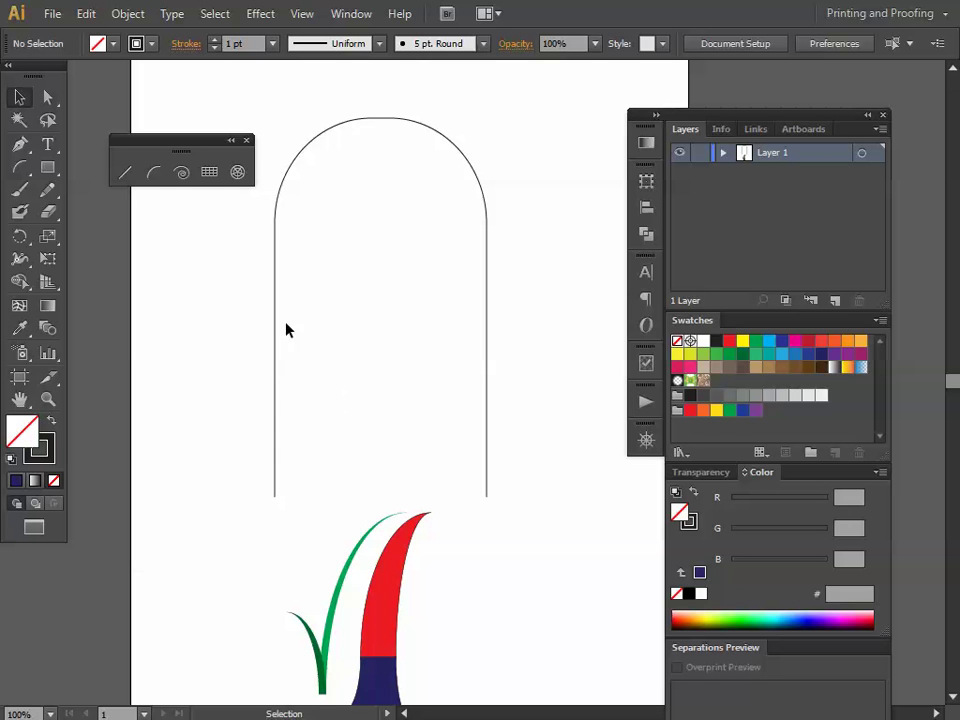
{"action": "left_click_drag", "start_coordinate": [210, 347], "coordinate": [493, 366]}
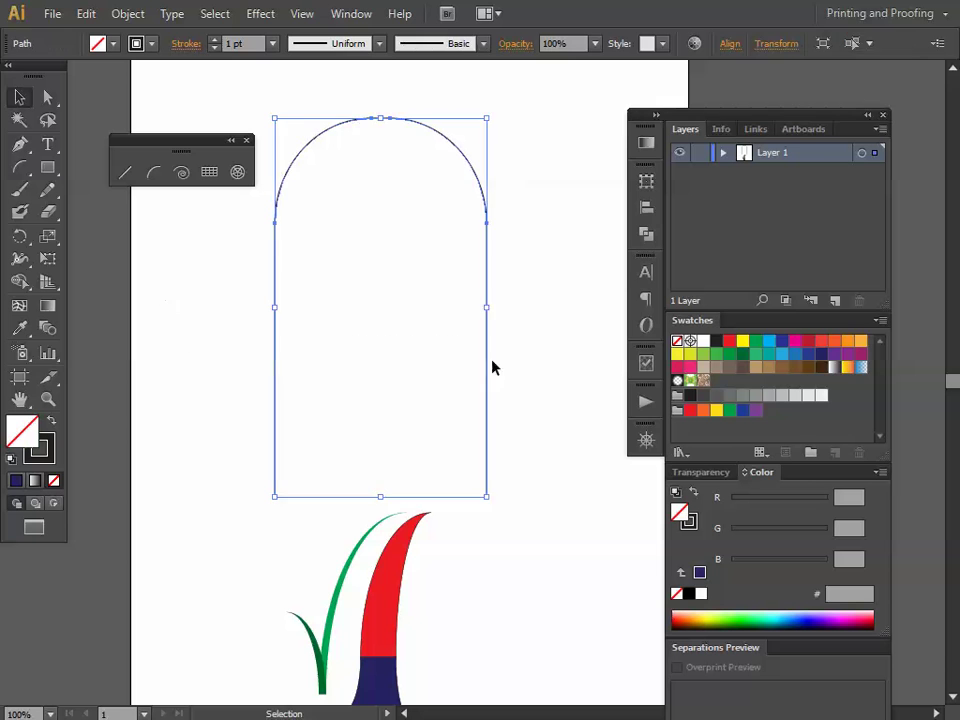
{"action": "left_click", "coordinate": [476, 371], "text": "ctrl"}
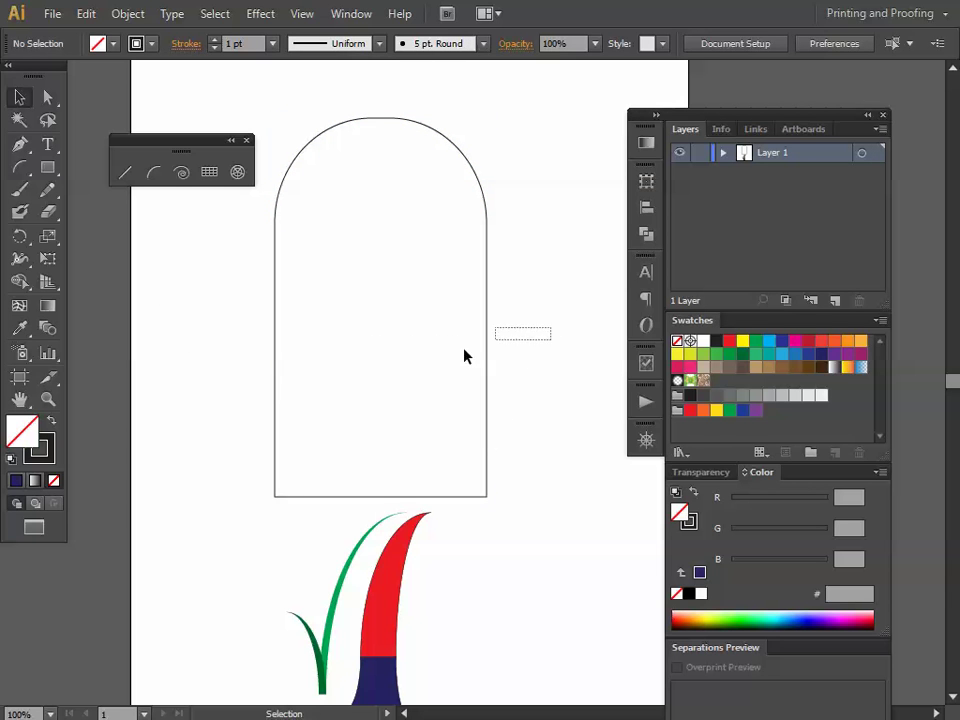
Step: Select the closed arch outline, show the stroke settings as a separate panel, and set its stroke weight to 18 pt
{"action": "left_click_drag", "start_coordinate": [464, 355], "coordinate": [466, 354]}
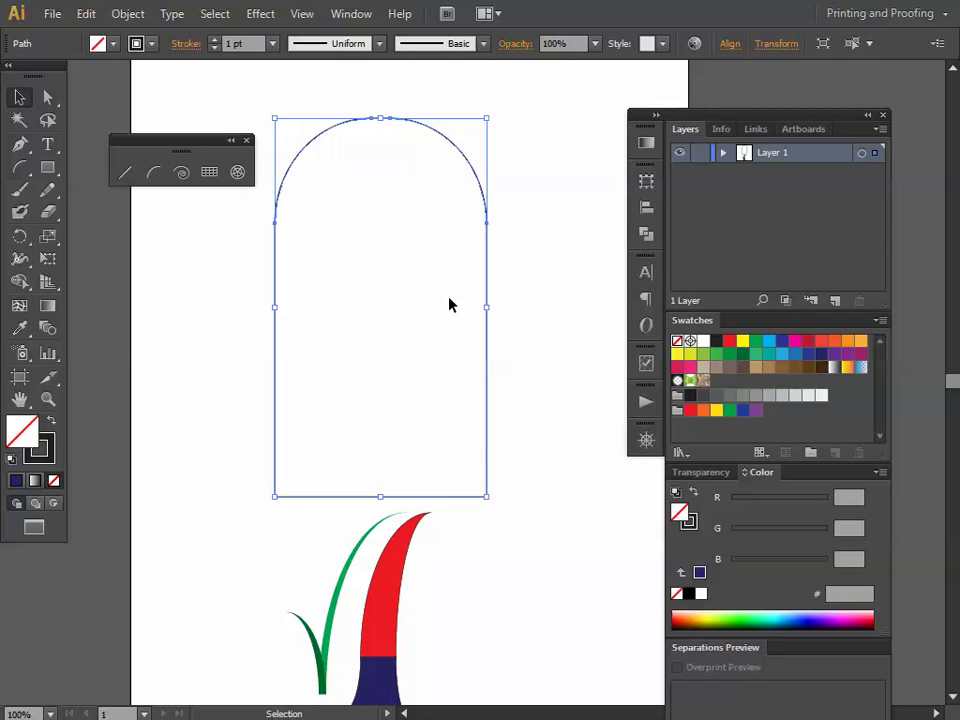
{"action": "left_click", "coordinate": [271, 43]}
{"action": "left_click", "coordinate": [359, 18]}
{"action": "left_click", "coordinate": [358, 15]}
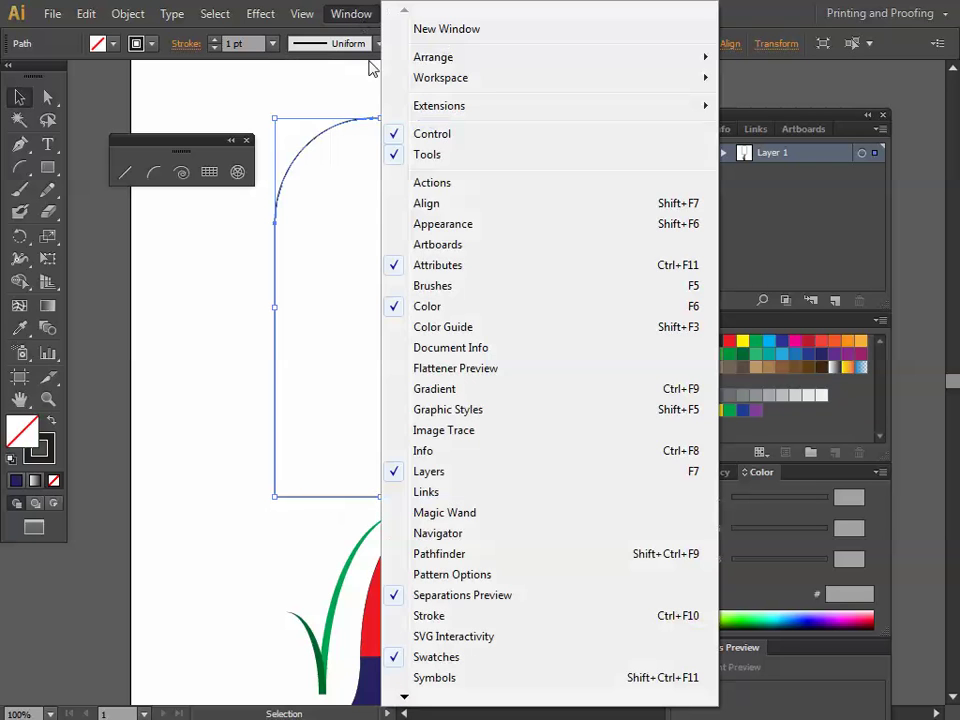
{"action": "left_click", "coordinate": [445, 616]}
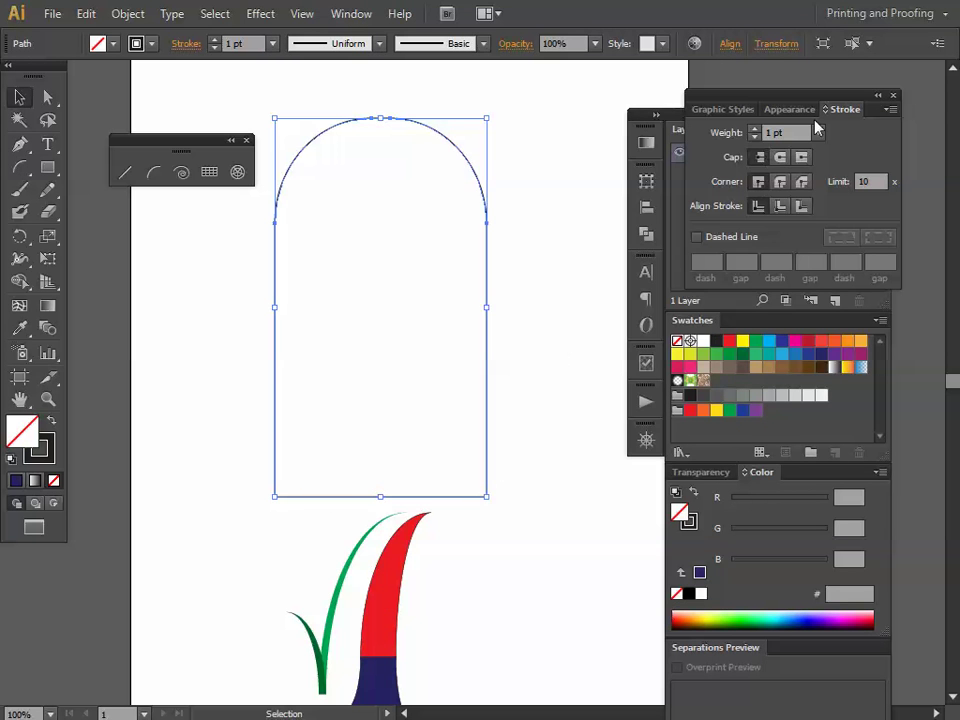
{"action": "left_click_drag", "start_coordinate": [840, 109], "coordinate": [490, 109]}
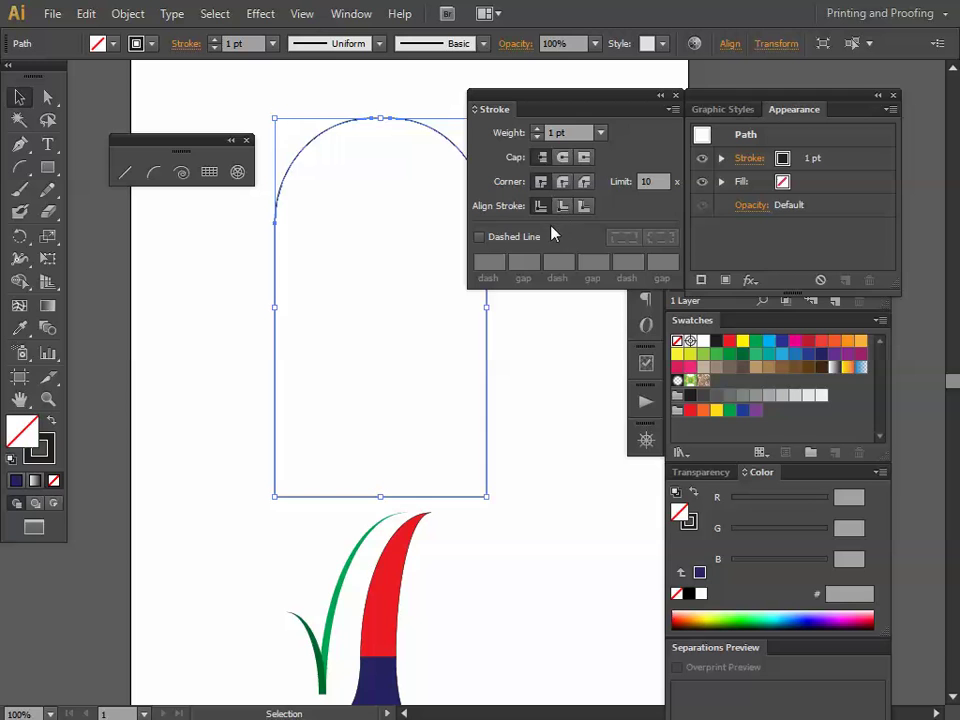
{"action": "left_click", "coordinate": [600, 133]}
{"action": "left_click", "coordinate": [615, 490]}
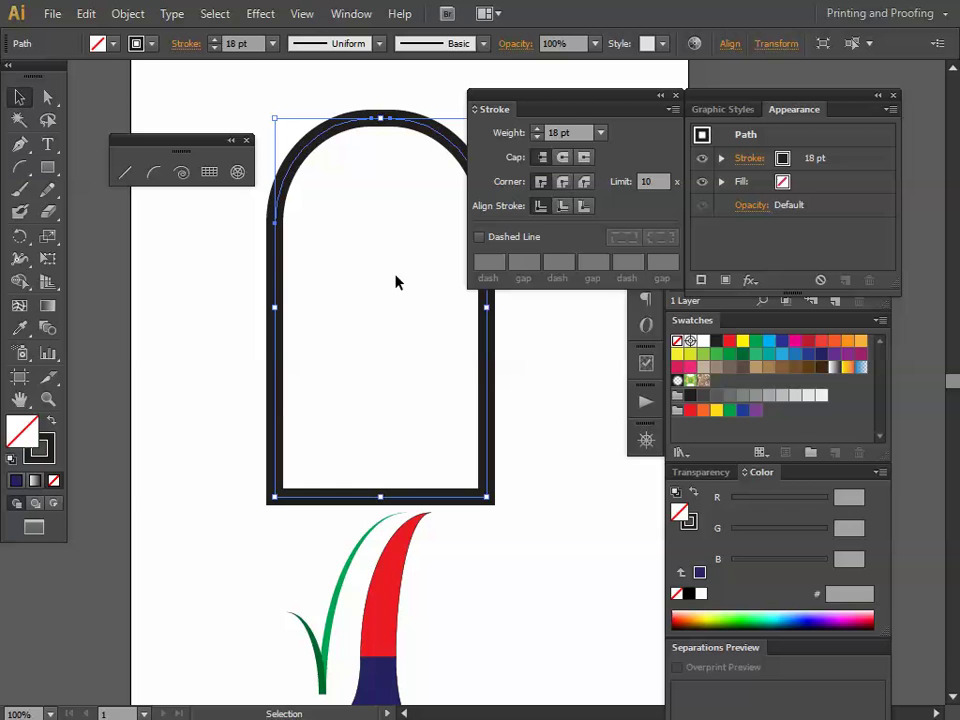
Step: Compare the arch's inside and outside stroke alignment, keep it aligned to the inside, and colour the stroke light red
{"action": "left_click", "coordinate": [563, 206]}
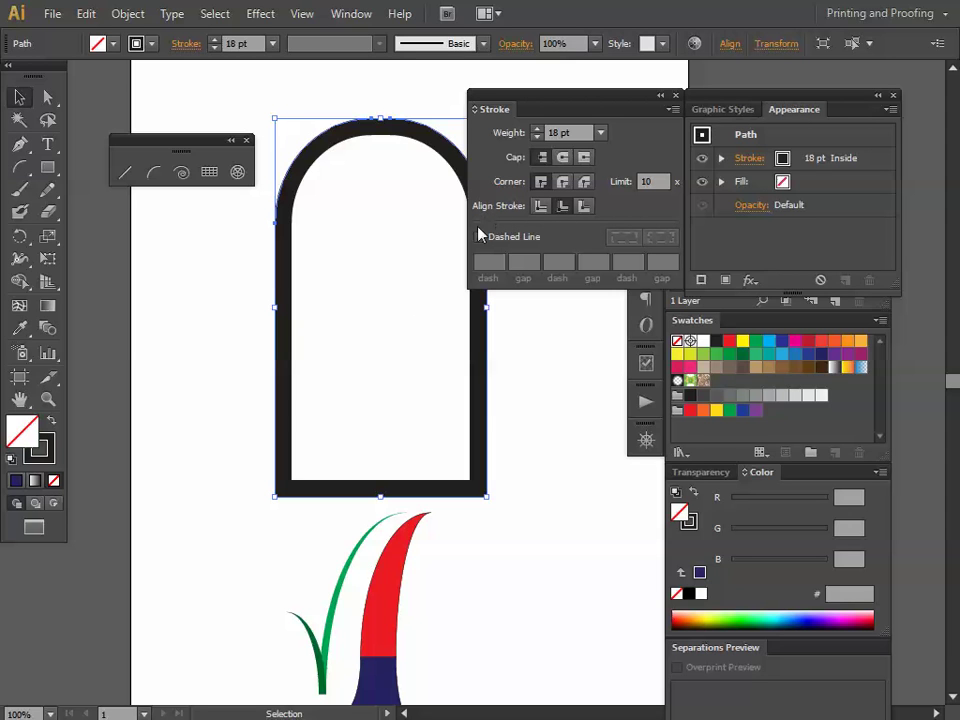
{"action": "left_click", "coordinate": [586, 207]}
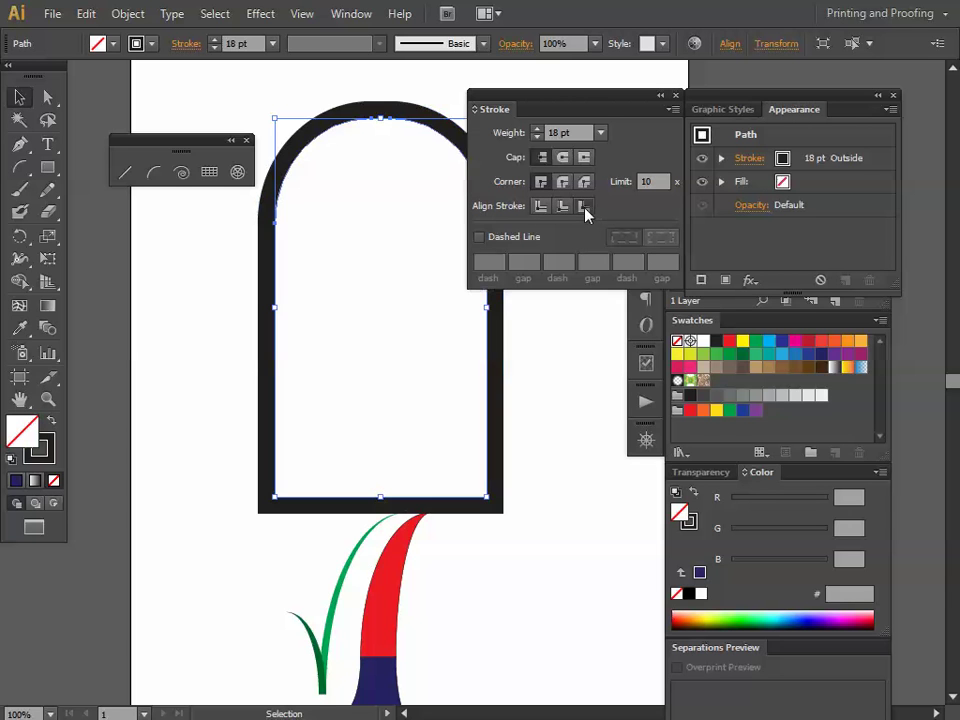
{"action": "left_click", "coordinate": [563, 206]}
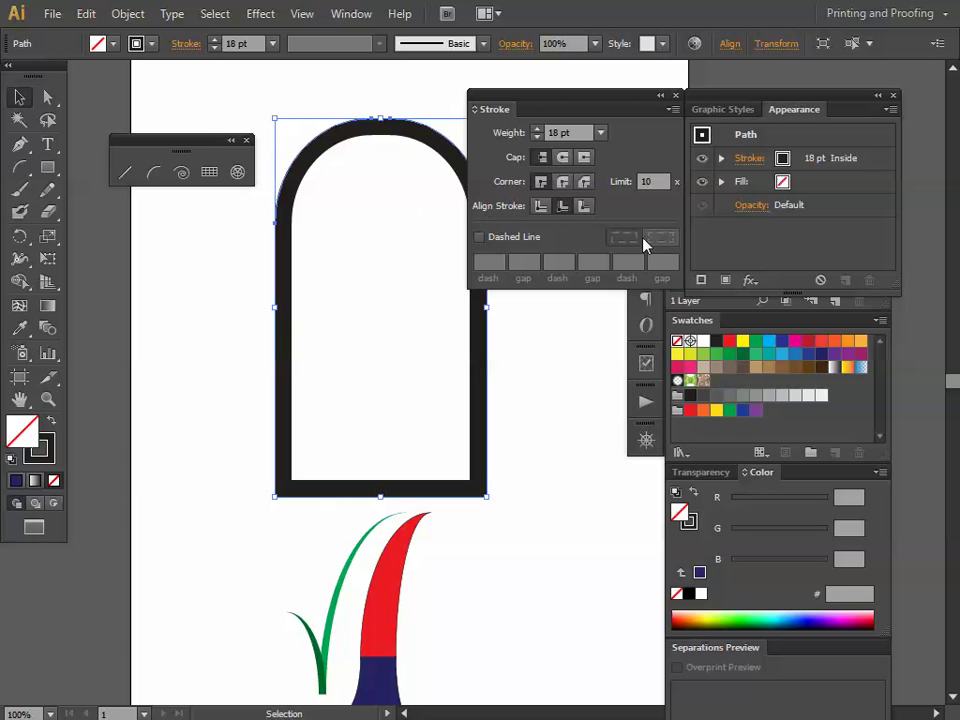
{"action": "left_click", "coordinate": [153, 44]}
{"action": "left_click", "coordinate": [156, 76]}
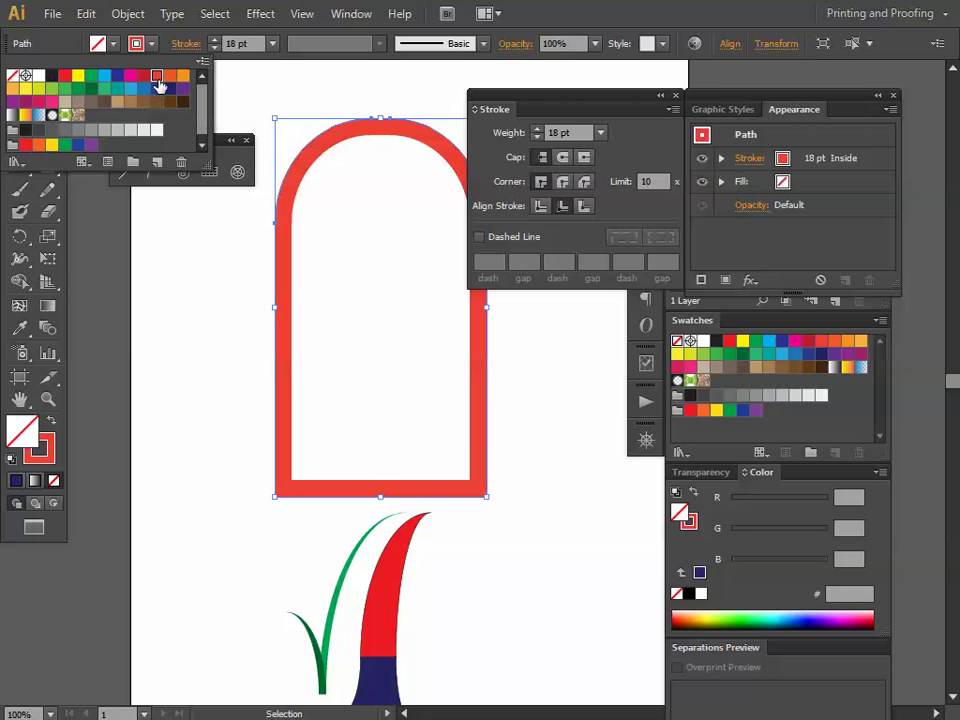
Step: Copy the red arch and paste the duplicate in place, exactly over the original
{"action": "left_click", "coordinate": [86, 14]}
{"action": "left_click", "coordinate": [86, 14]}
{"action": "left_click", "coordinate": [115, 104]}
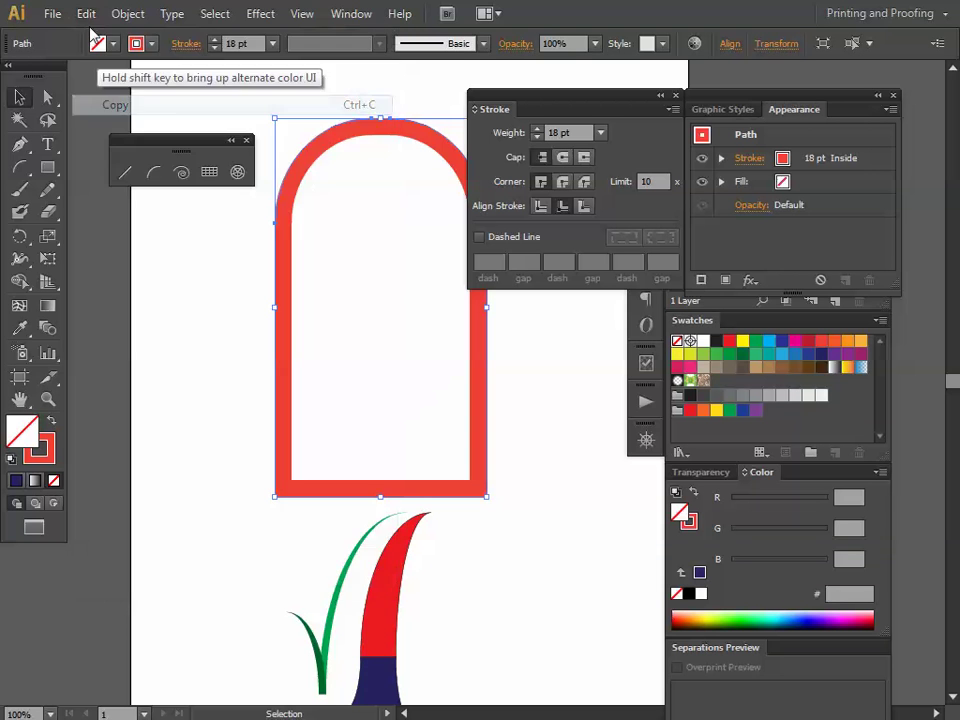
{"action": "left_click", "coordinate": [84, 14]}
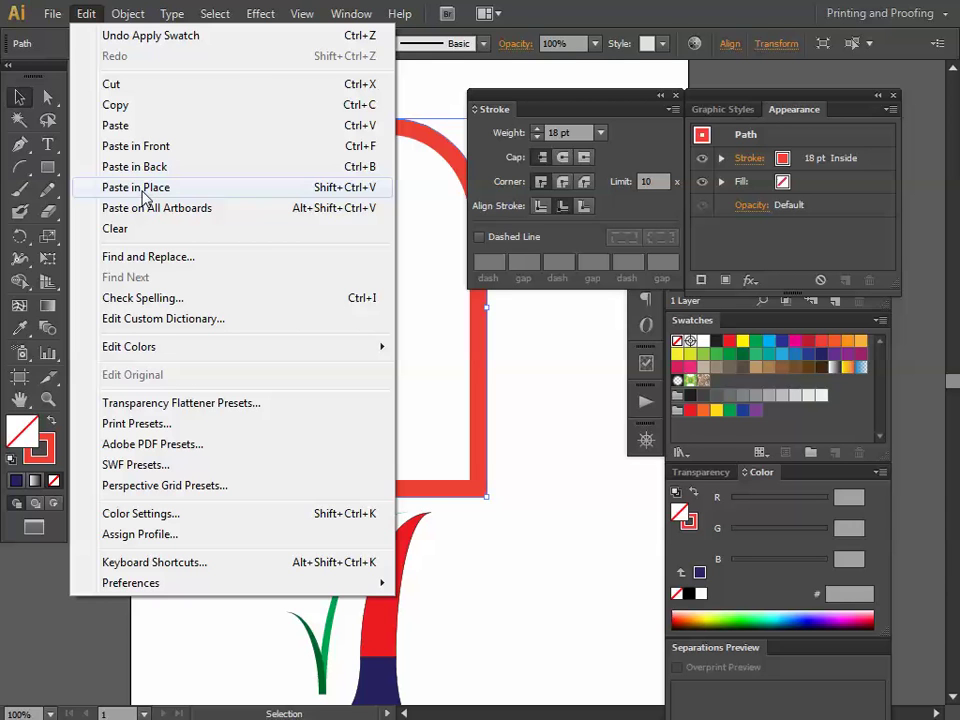
{"action": "left_click", "coordinate": [146, 188]}
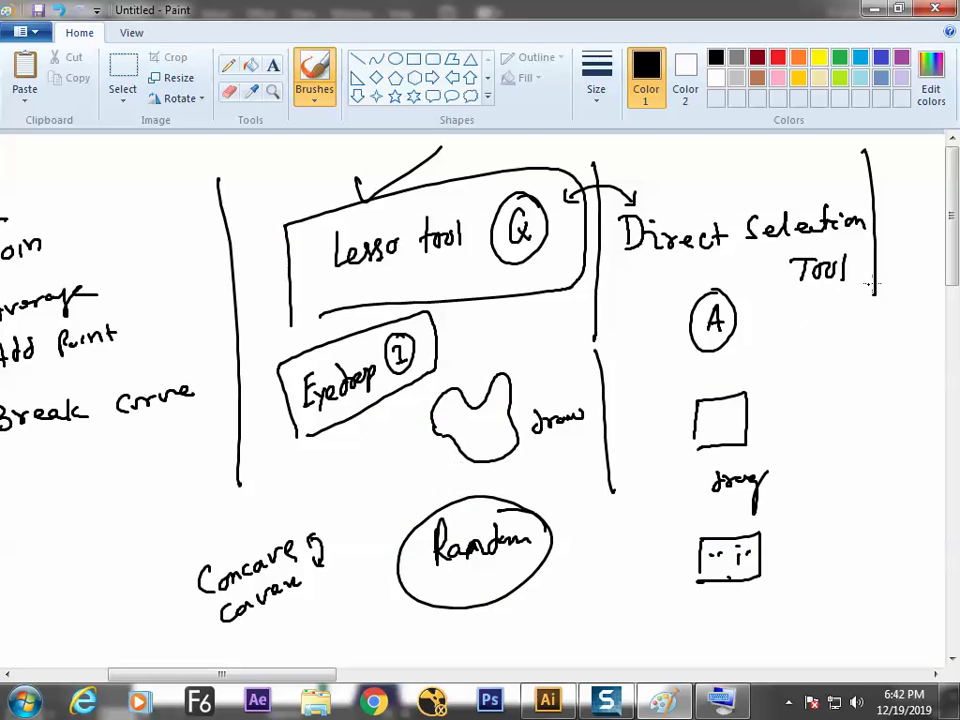
Step: Switch to Paint and handwrite a circled "Ctrl+Shift+V" with "Past in place" beneath it, below the existing notes
{"action": "left_click_drag", "start_coordinate": [948, 255], "coordinate": [942, 300]}
{"action": "mouse_move", "coordinate": [342, 406]}
{"action": "left_mouse_down"}
{"action": "mouse_move", "coordinate": [345, 425]}
{"action": "mouse_move", "coordinate": [354, 419]}
{"action": "left_mouse_up"}
{"action": "mouse_move", "coordinate": [408, 400]}
{"action": "left_mouse_down"}
{"action": "mouse_move", "coordinate": [424, 426]}
{"action": "mouse_move", "coordinate": [446, 420]}
{"action": "mouse_move", "coordinate": [459, 388]}
{"action": "mouse_move", "coordinate": [483, 402]}
{"action": "left_mouse_up"}
{"action": "mouse_move", "coordinate": [497, 382]}
{"action": "left_mouse_down"}
{"action": "mouse_move", "coordinate": [510, 380]}
{"action": "mouse_move", "coordinate": [493, 433]}
{"action": "mouse_move", "coordinate": [535, 362]}
{"action": "left_mouse_up"}
{"action": "left_click_drag", "start_coordinate": [396, 505], "coordinate": [405, 480]}
{"action": "left_click_drag", "start_coordinate": [408, 488], "coordinate": [429, 492]}
{"action": "left_click_drag", "start_coordinate": [433, 472], "coordinate": [436, 492]}
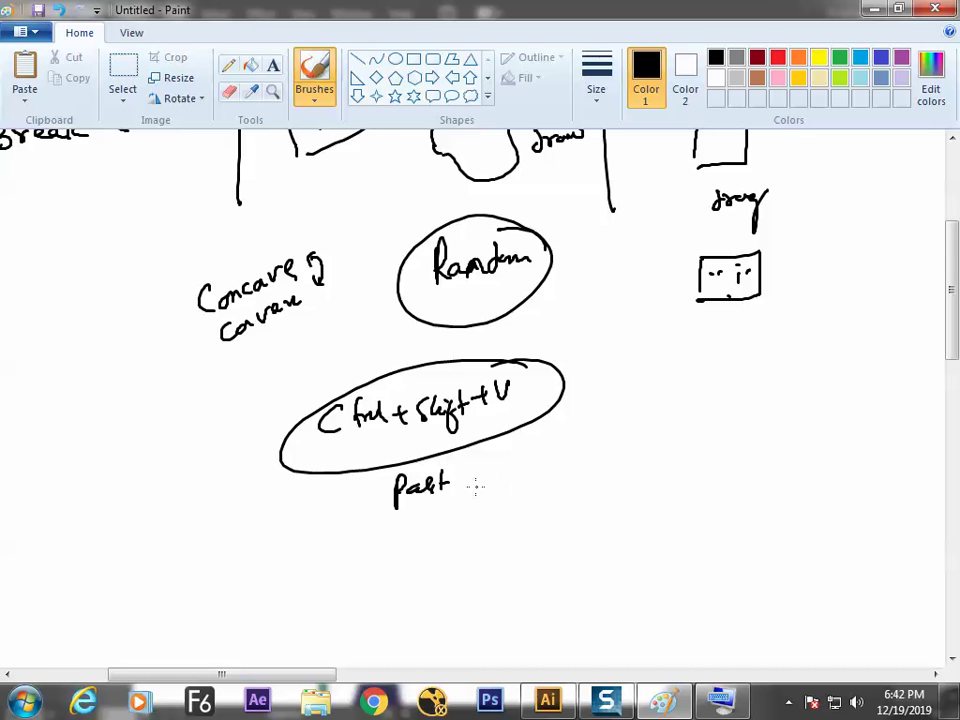
{"action": "mouse_move", "coordinate": [497, 465]}
{"action": "left_mouse_down"}
{"action": "mouse_move", "coordinate": [527, 482]}
{"action": "mouse_move", "coordinate": [536, 438]}
{"action": "mouse_move", "coordinate": [598, 445]}
{"action": "left_mouse_up"}
{"action": "left_click", "coordinate": [604, 440]}
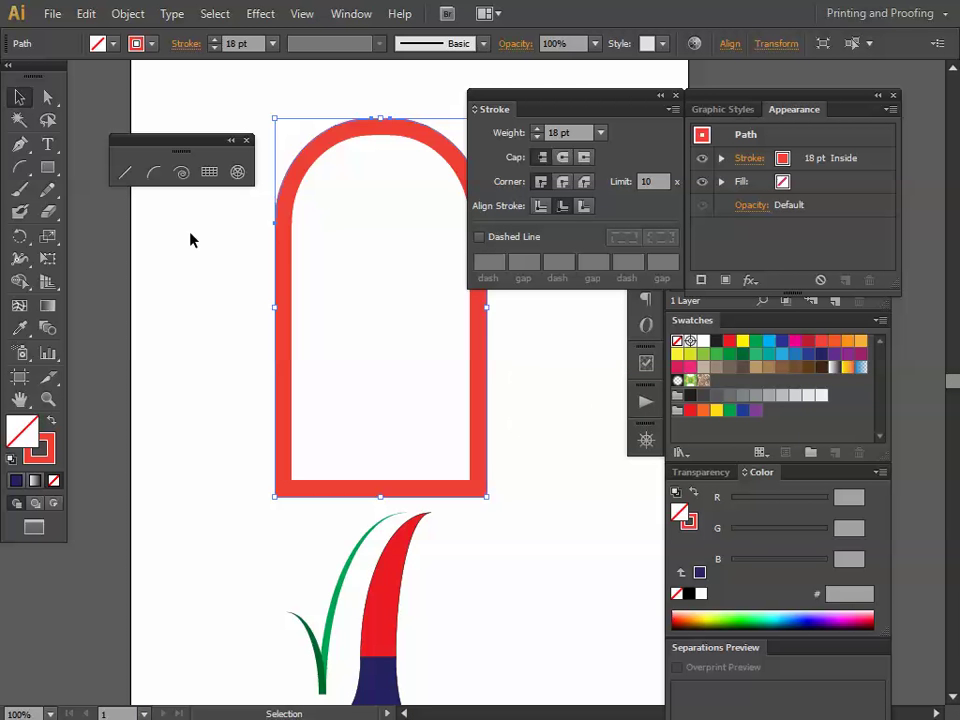
Step: Return to Illustrator and align the pasted arch's stroke to the outside
{"action": "left_click", "coordinate": [585, 206]}
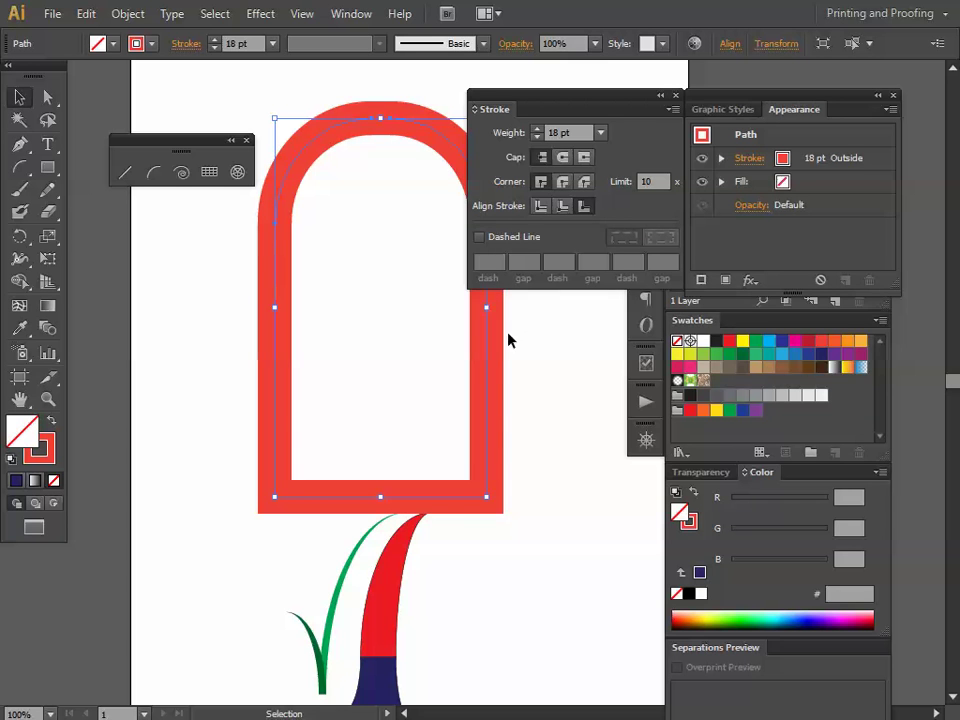
Step: Try magenta and dark red fill swatches on the pasted arch, and undo the fills
{"action": "left_click", "coordinate": [796, 345]}
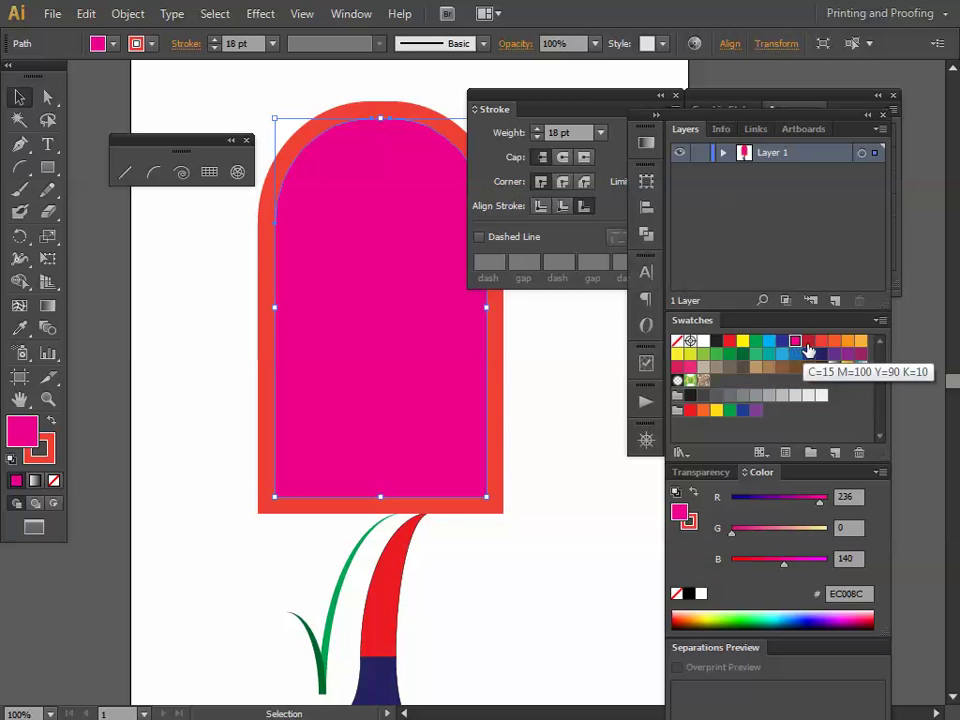
{"action": "left_click", "coordinate": [808, 344]}
{"action": "key", "text": "ctrl+z"}
{"action": "key", "text": "ctrl+z"}
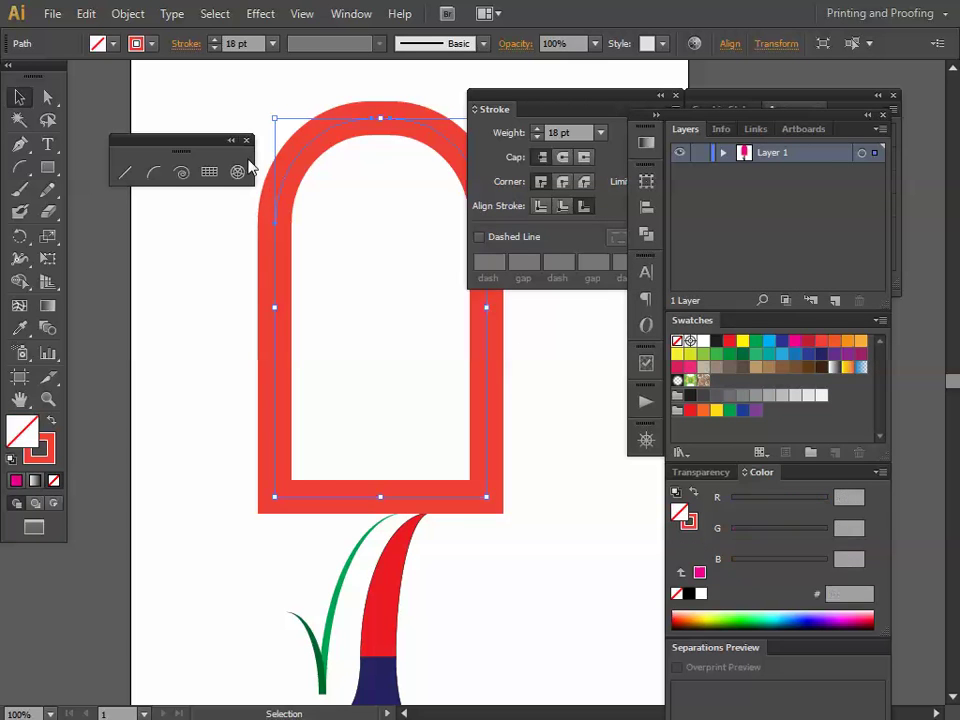
Step: Colour the pasted arch's outer stroke dark blue and deselect it
{"action": "left_click", "coordinate": [152, 44]}
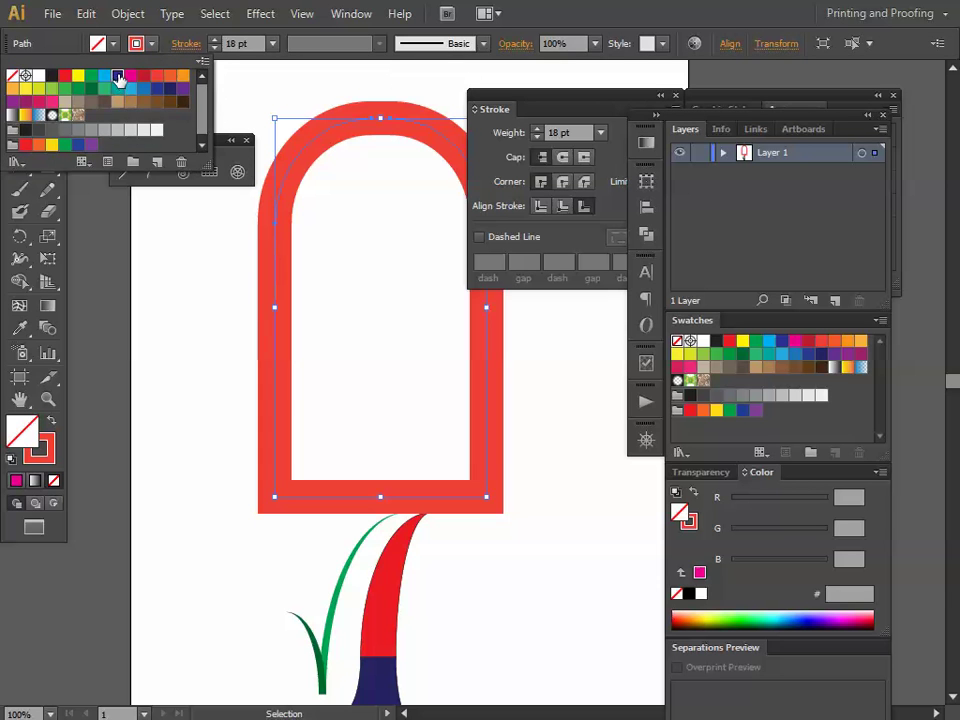
{"action": "left_click", "coordinate": [120, 75]}
{"action": "left_click", "coordinate": [203, 406]}
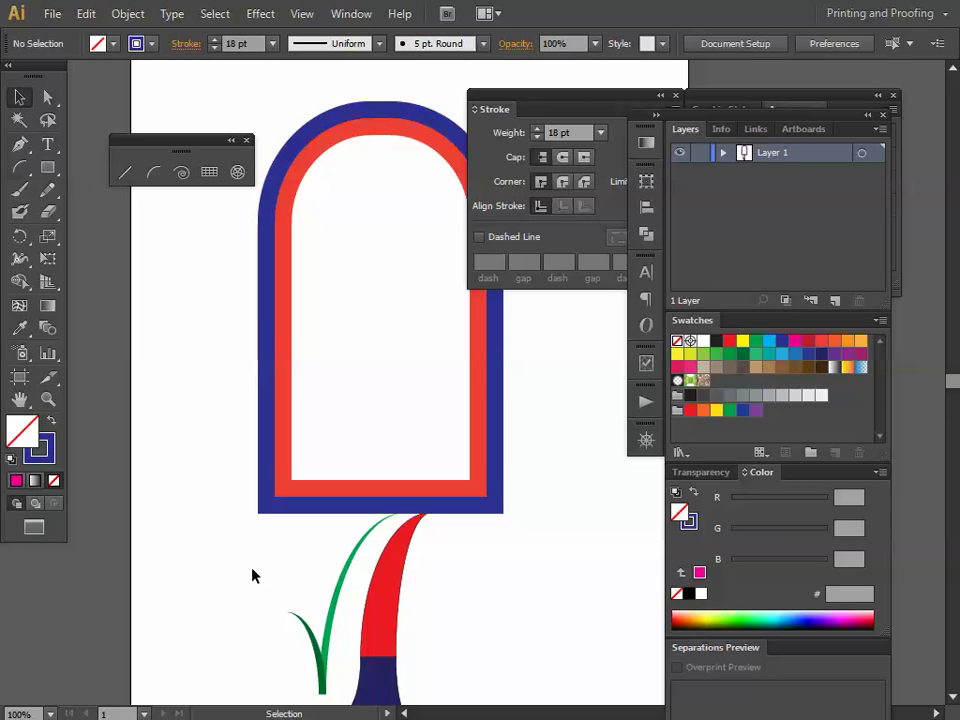
{"action": "left_click", "coordinate": [284, 390]}
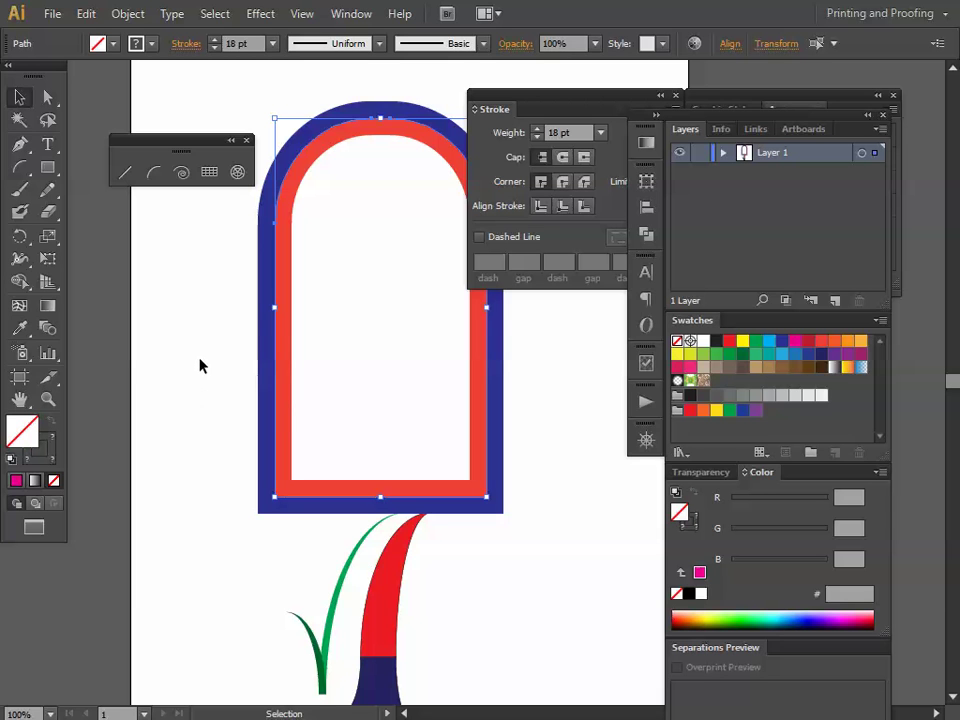
{"action": "left_click", "coordinate": [230, 356]}
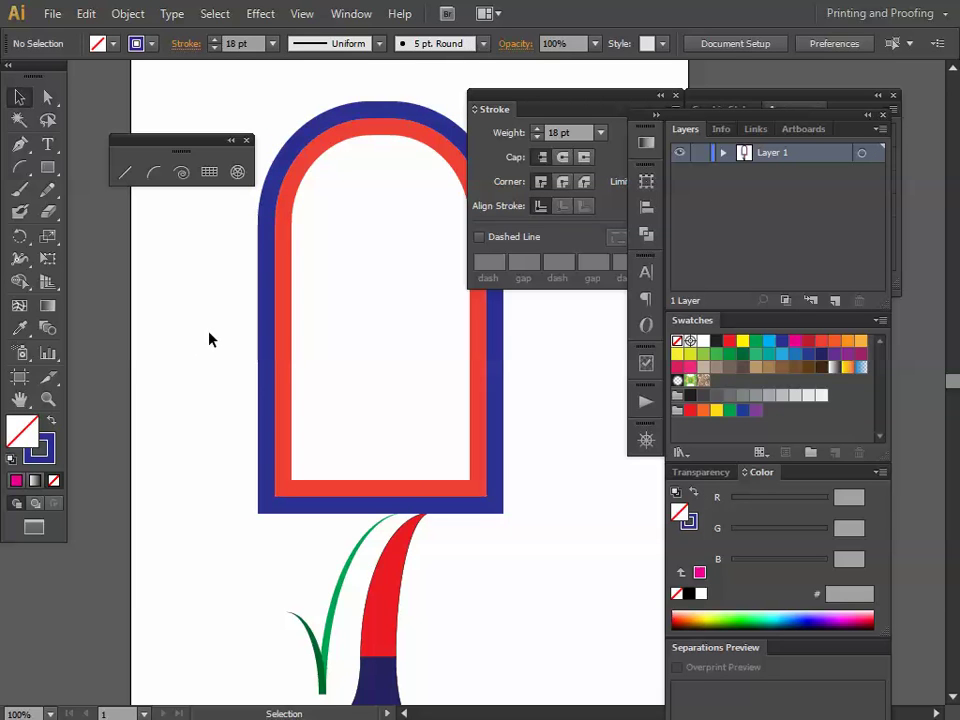
{"action": "left_click", "coordinate": [284, 366]}
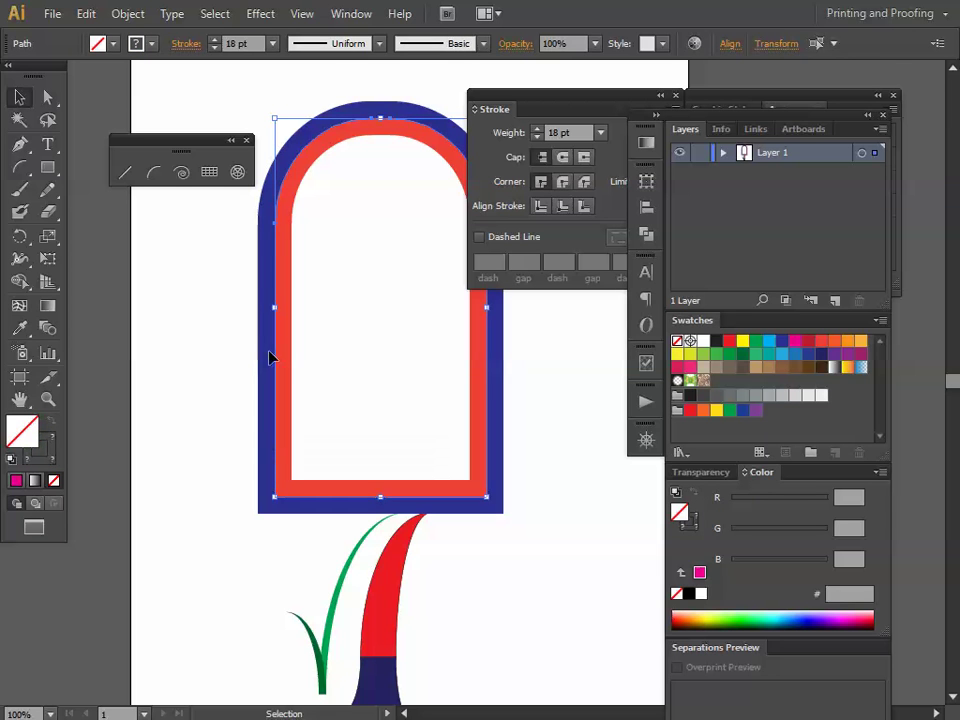
{"action": "left_click", "coordinate": [245, 373]}
Step: Try to move the arch's upper edge downward with the Direct Selection tool, undo the move, and deselect
{"action": "key", "text": "a"}
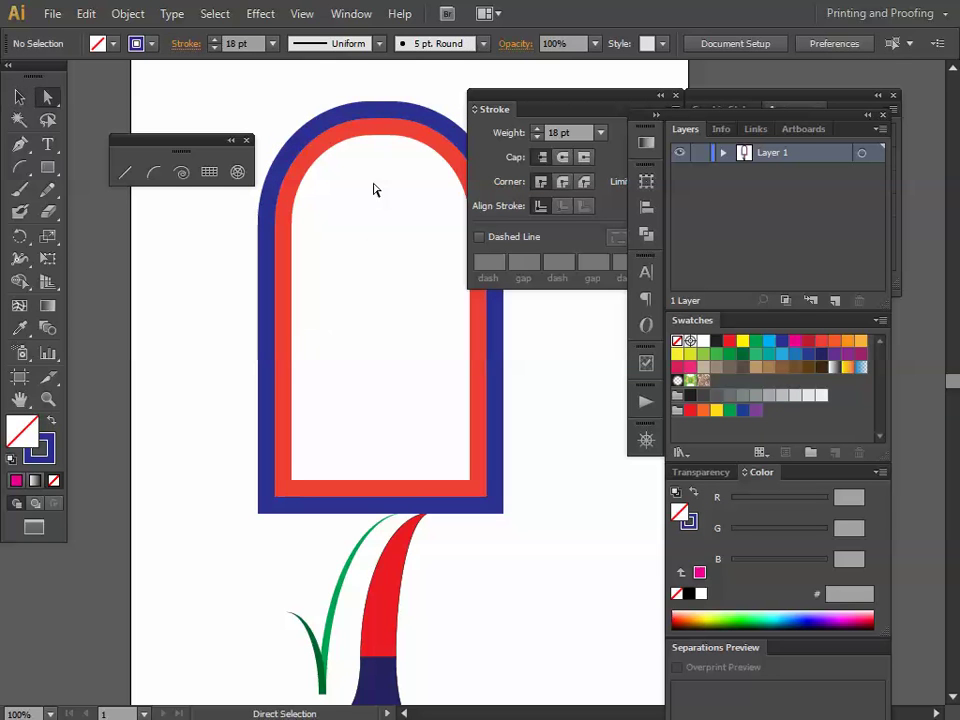
{"action": "left_click", "coordinate": [380, 127]}
{"action": "left_click_drag", "start_coordinate": [380, 127], "coordinate": [373, 209]}
{"action": "key", "text": "ctrl+z"}
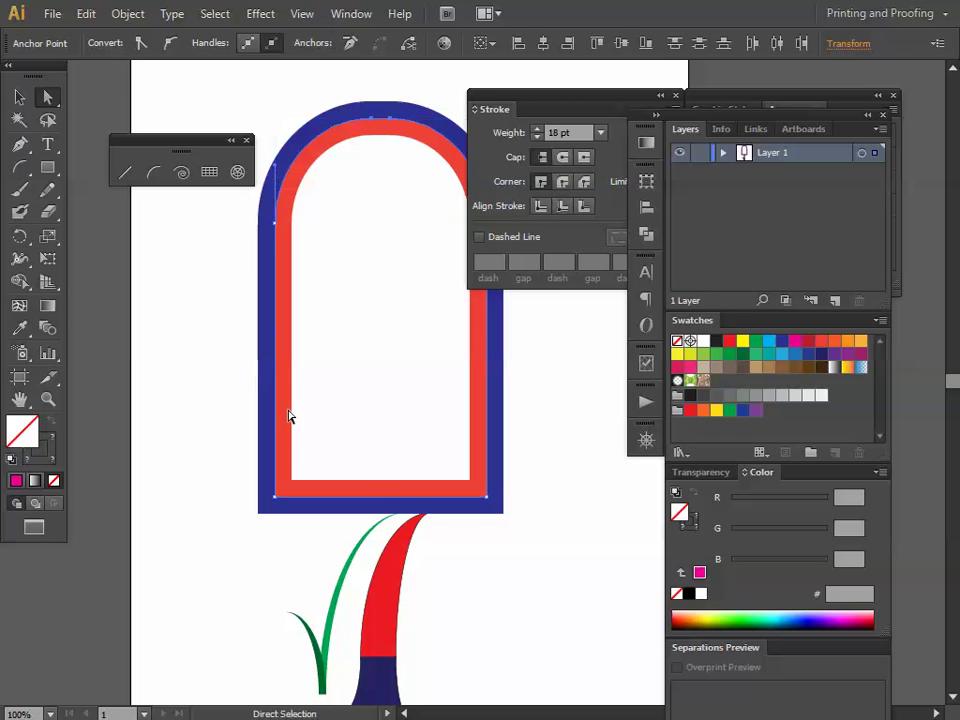
{"action": "left_click", "coordinate": [242, 381]}
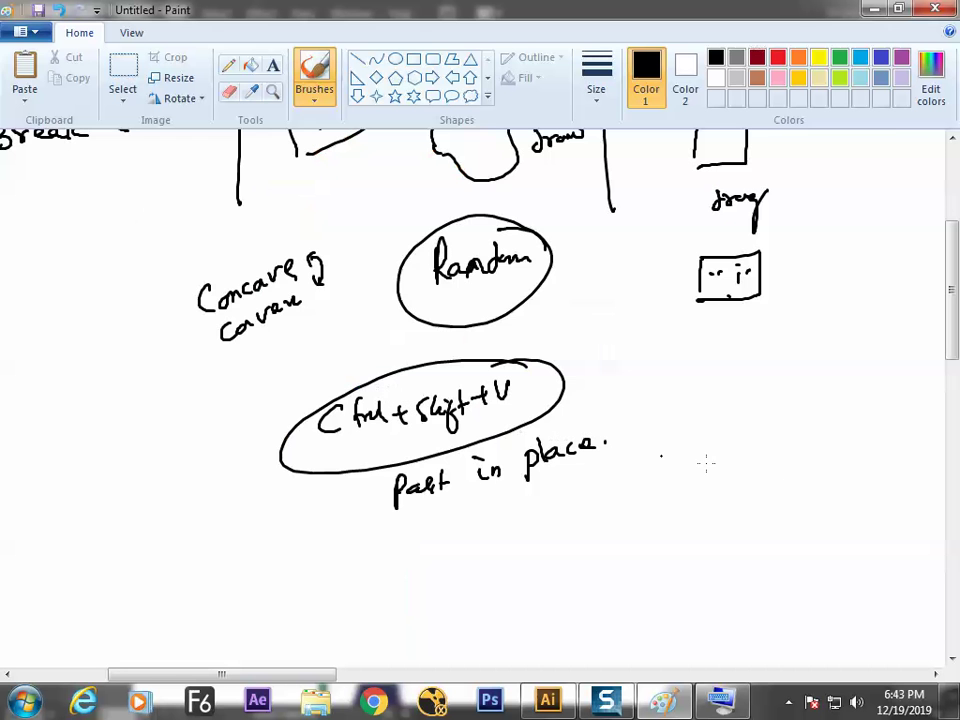
Step: Switch to Paint and handwrite "Align Stroke" below the paste note, with three branches under it for the alignment options, starting with "in"
{"action": "left_click_drag", "start_coordinate": [955, 330], "coordinate": [956, 255]}
{"action": "left_click_drag", "start_coordinate": [955, 258], "coordinate": [907, 380]}
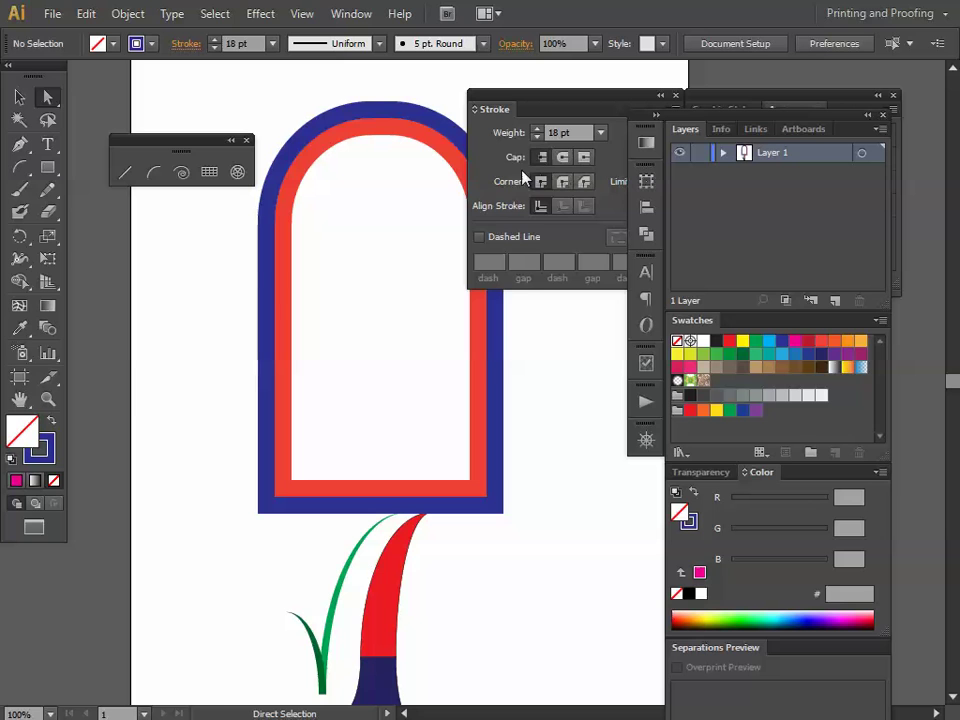
{"action": "key", "text": "alt+Tab"}
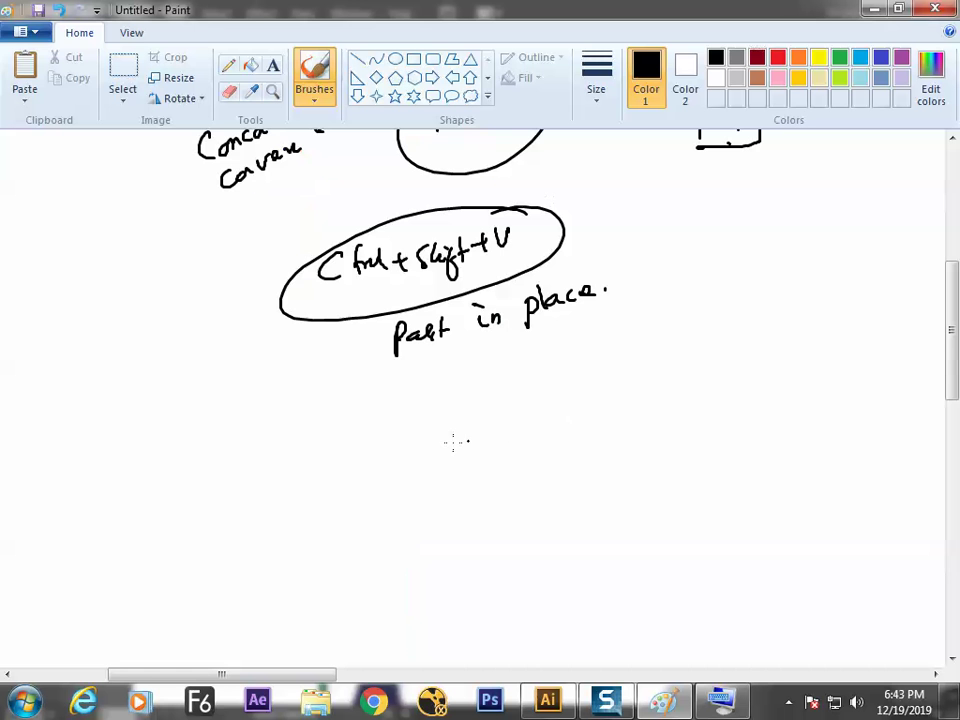
{"action": "mouse_move", "coordinate": [349, 440]}
{"action": "left_mouse_down"}
{"action": "mouse_move", "coordinate": [377, 422]}
{"action": "mouse_move", "coordinate": [377, 409]}
{"action": "mouse_move", "coordinate": [391, 427]}
{"action": "mouse_move", "coordinate": [399, 419]}
{"action": "mouse_move", "coordinate": [399, 447]}
{"action": "mouse_move", "coordinate": [415, 417]}
{"action": "mouse_move", "coordinate": [467, 405]}
{"action": "mouse_move", "coordinate": [474, 414]}
{"action": "mouse_move", "coordinate": [469, 403]}
{"action": "mouse_move", "coordinate": [489, 395]}
{"action": "mouse_move", "coordinate": [505, 408]}
{"action": "mouse_move", "coordinate": [474, 467]}
{"action": "mouse_move", "coordinate": [409, 495]}
{"action": "mouse_move", "coordinate": [508, 468]}
{"action": "mouse_move", "coordinate": [597, 475]}
{"action": "left_mouse_up"}
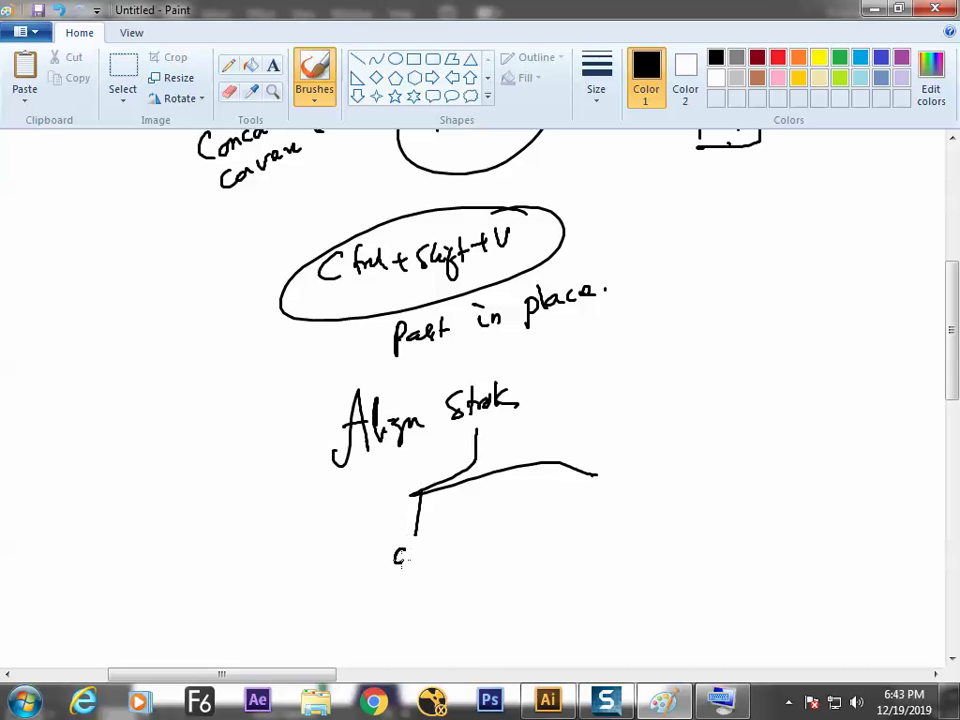
{"action": "mouse_move", "coordinate": [470, 490]}
{"action": "left_mouse_down"}
{"action": "mouse_move", "coordinate": [472, 524]}
{"action": "mouse_move", "coordinate": [497, 537]}
{"action": "left_mouse_up"}
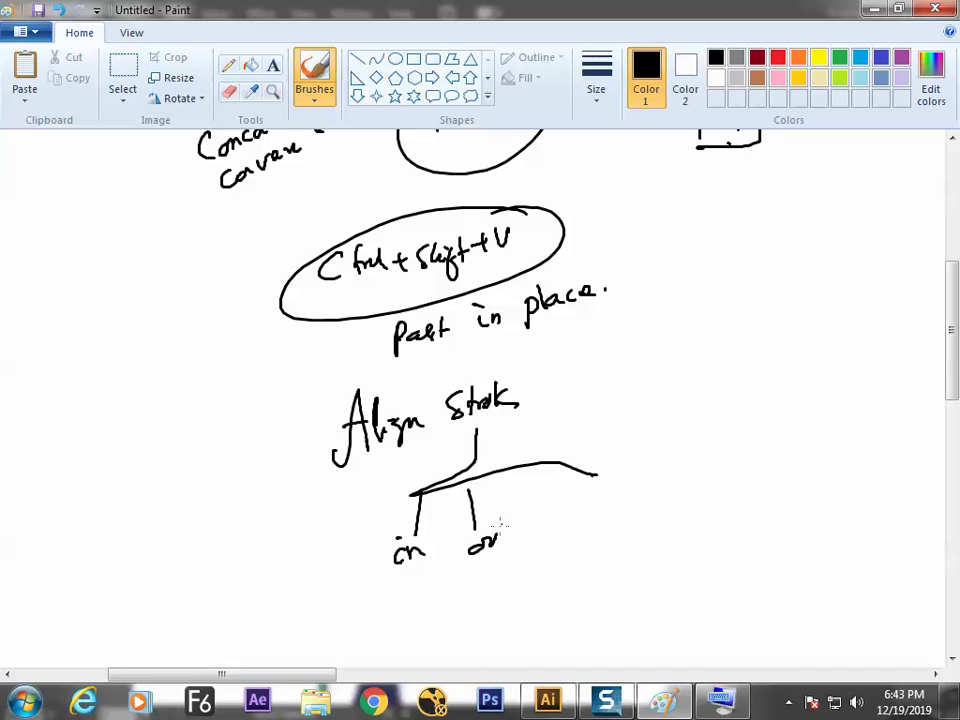
{"action": "left_click_drag", "start_coordinate": [557, 471], "coordinate": [559, 508]}
{"action": "mouse_move", "coordinate": [560, 516]}
{"action": "left_mouse_down"}
{"action": "mouse_move", "coordinate": [556, 529]}
{"action": "mouse_move", "coordinate": [604, 507]}
{"action": "left_mouse_up"}
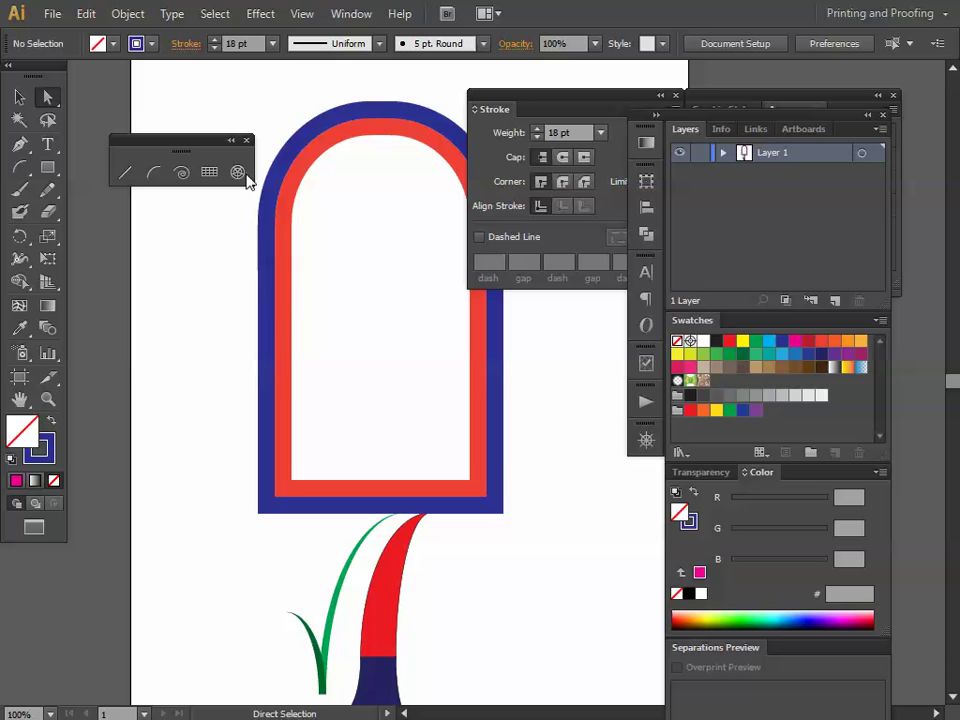
Step: Return to Illustrator, shift the floating line tools panel away from the arch, and activate the Arc tool
{"action": "left_click_drag", "start_coordinate": [141, 150], "coordinate": [123, 133]}
{"action": "left_click", "coordinate": [19, 96]}
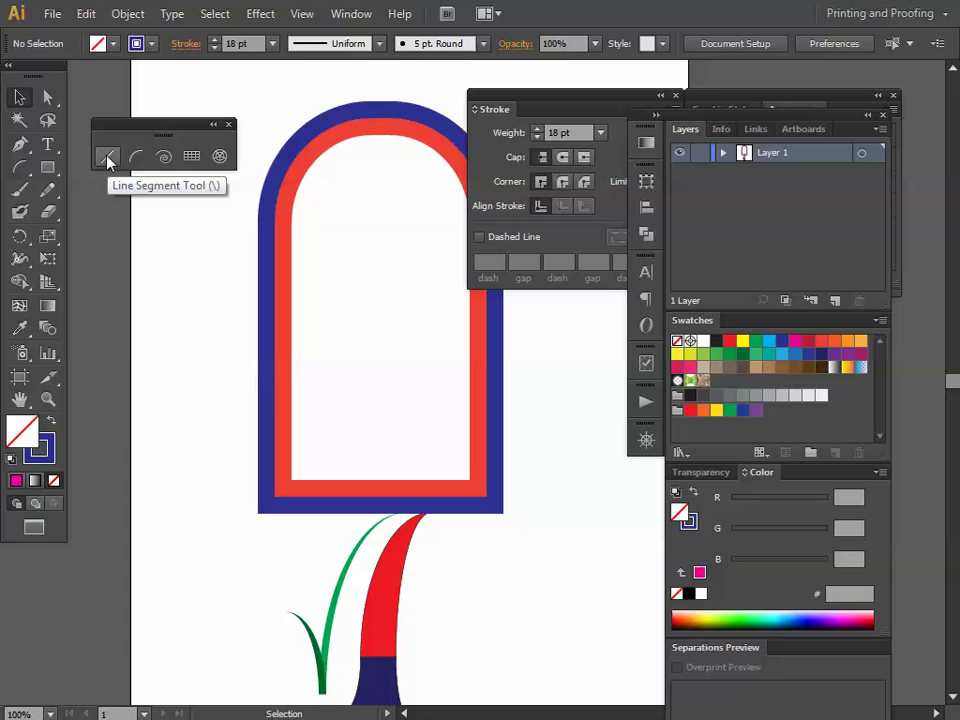
{"action": "left_click", "coordinate": [133, 158]}
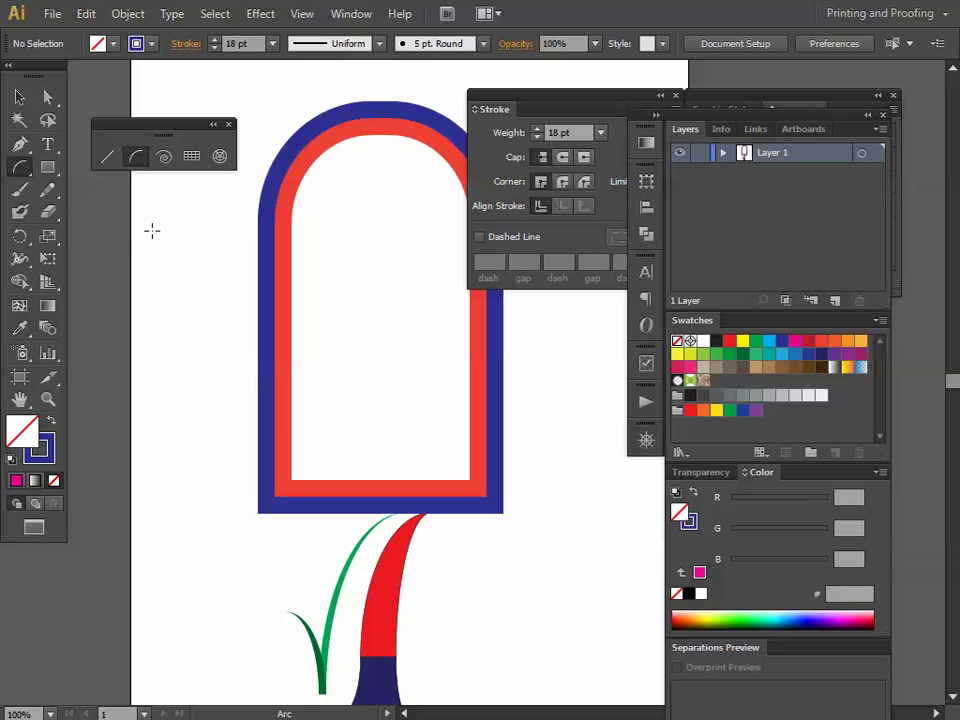
Step: Start a blank artboard and set the Arc tool options to Closed type with a slope of -49
{"action": "key", "text": "ctrl+z"}
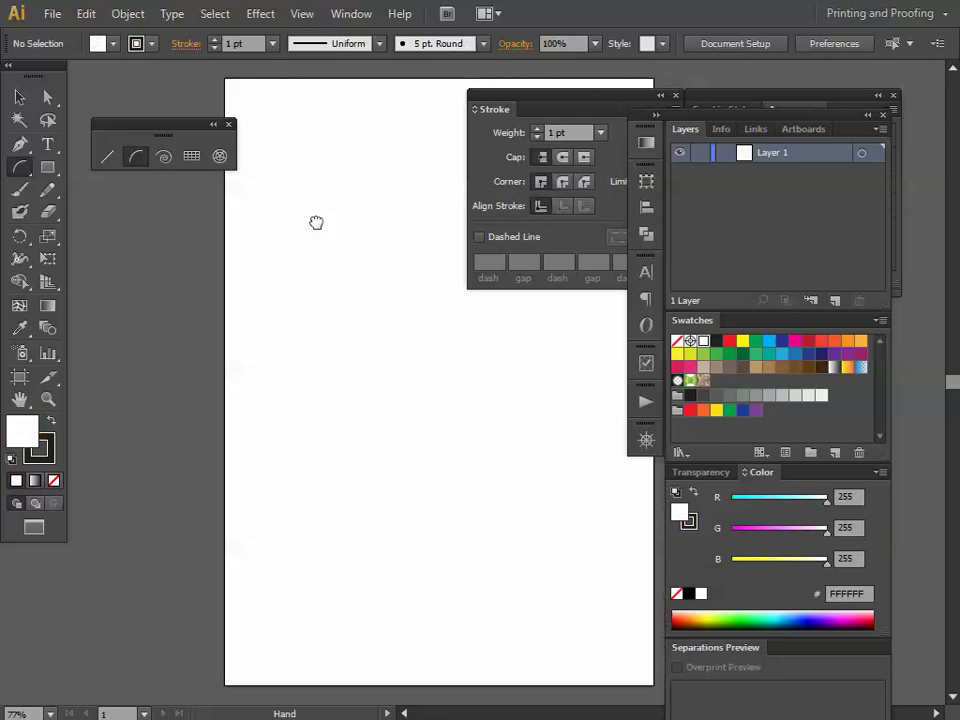
{"action": "left_click_drag", "start_coordinate": [316, 222], "coordinate": [216, 222]}
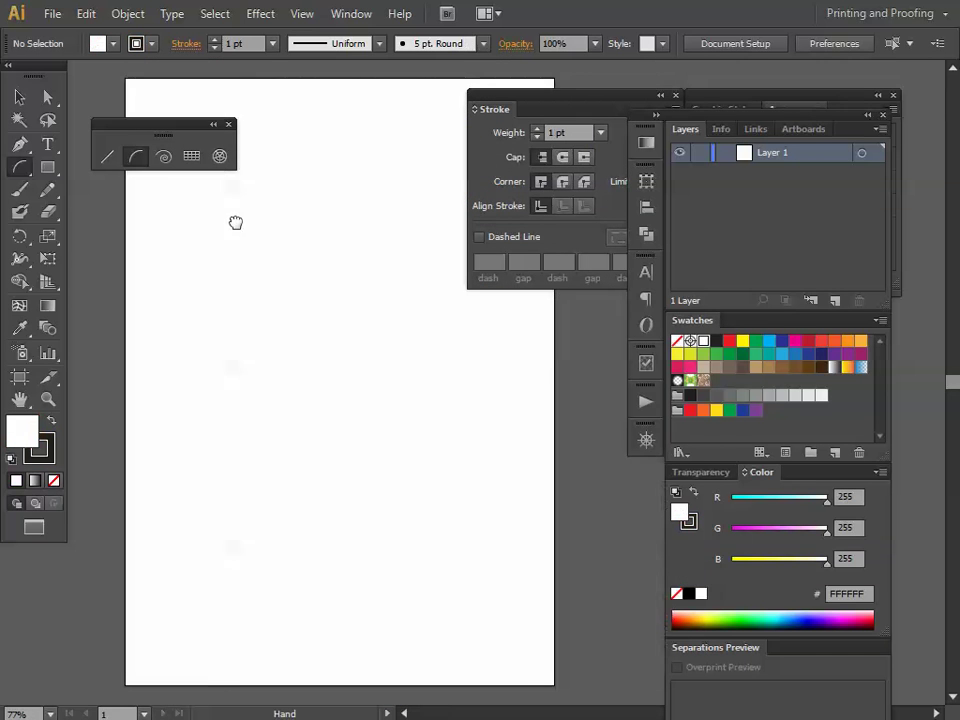
{"action": "left_click_drag", "start_coordinate": [248, 262], "coordinate": [294, 360]}
{"action": "left_click", "coordinate": [277, 380]}
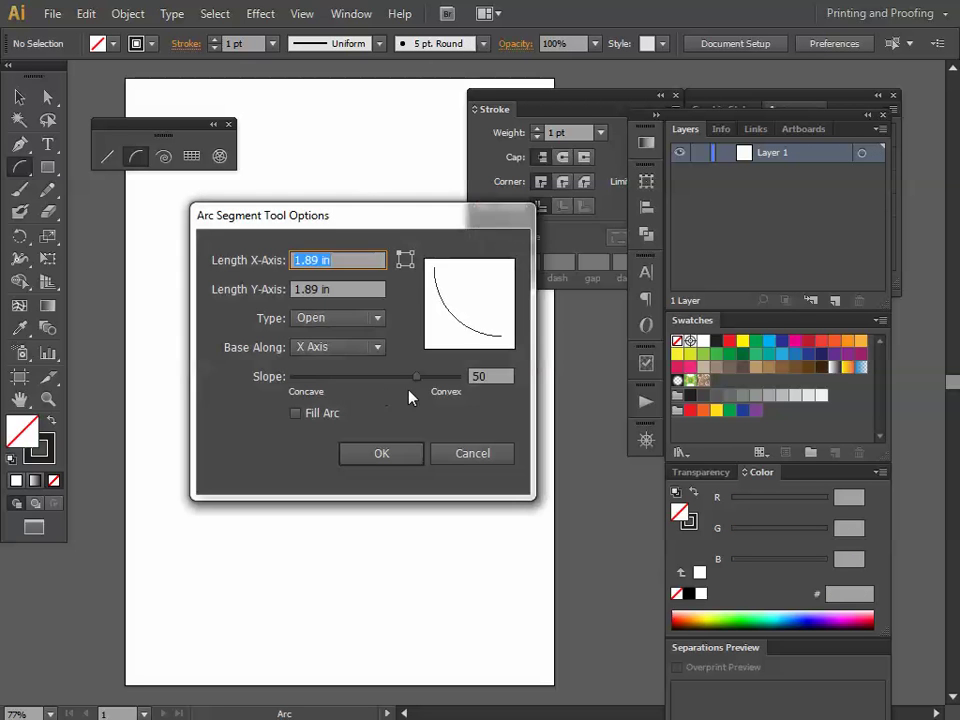
{"action": "left_click", "coordinate": [336, 318]}
{"action": "left_click", "coordinate": [325, 358]}
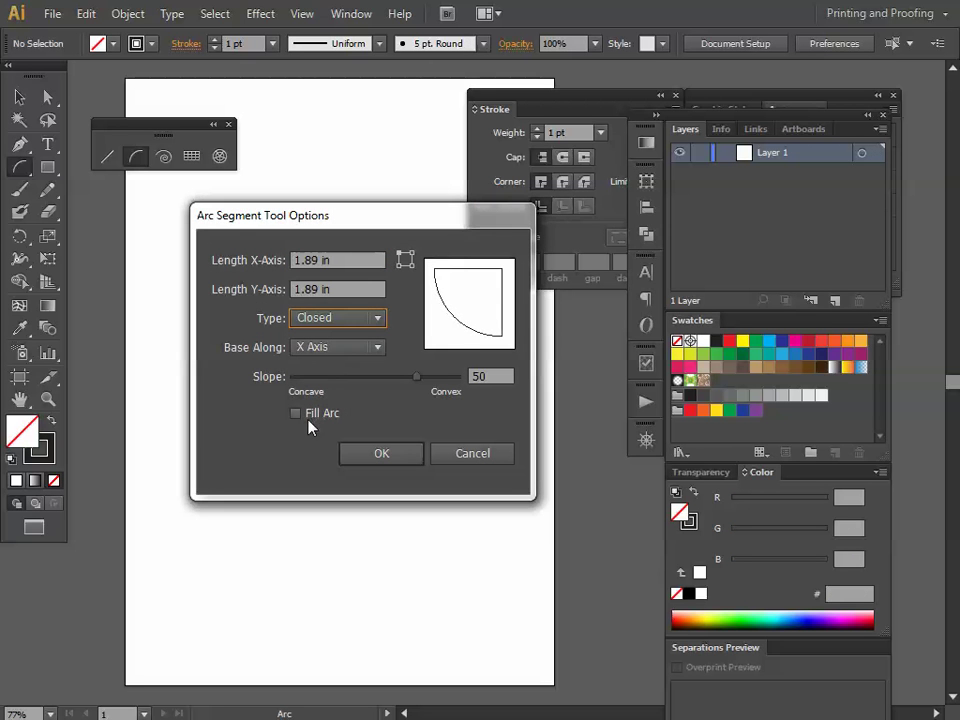
{"action": "left_click_drag", "start_coordinate": [409, 385], "coordinate": [333, 390]}
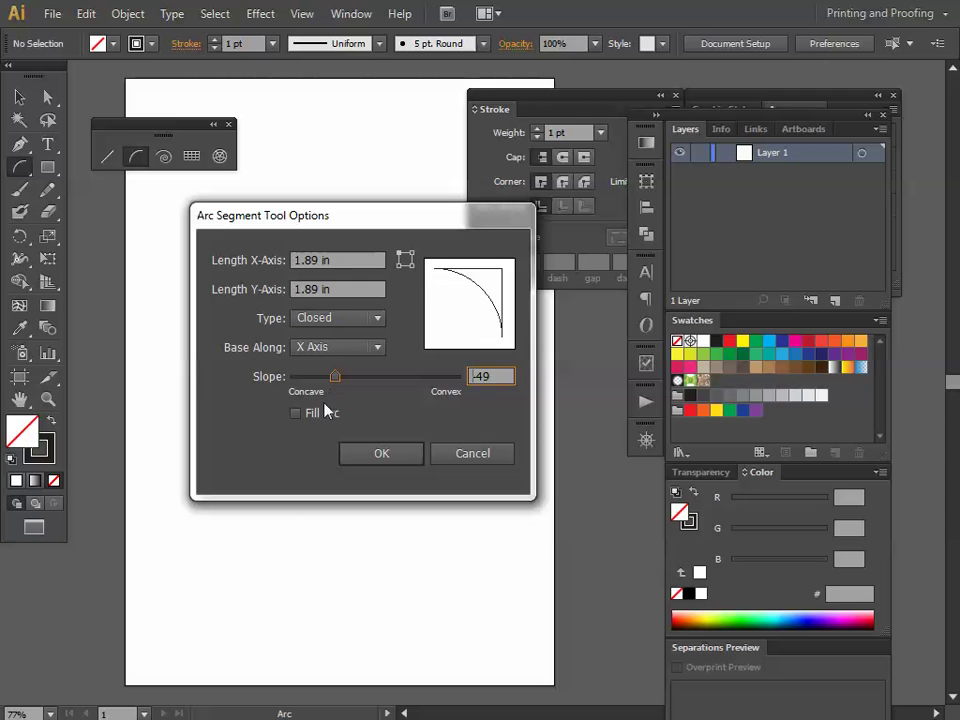
{"action": "left_click", "coordinate": [373, 452]}
Step: Draw a closed concave arc, place it at the artboard's upper-right corner, and put a copy at the upper-left corner
{"action": "left_click_drag", "start_coordinate": [208, 227], "coordinate": [304, 329]}
{"action": "key", "text": "v"}
{"action": "key", "text": "f"}
{"action": "key", "text": "f"}
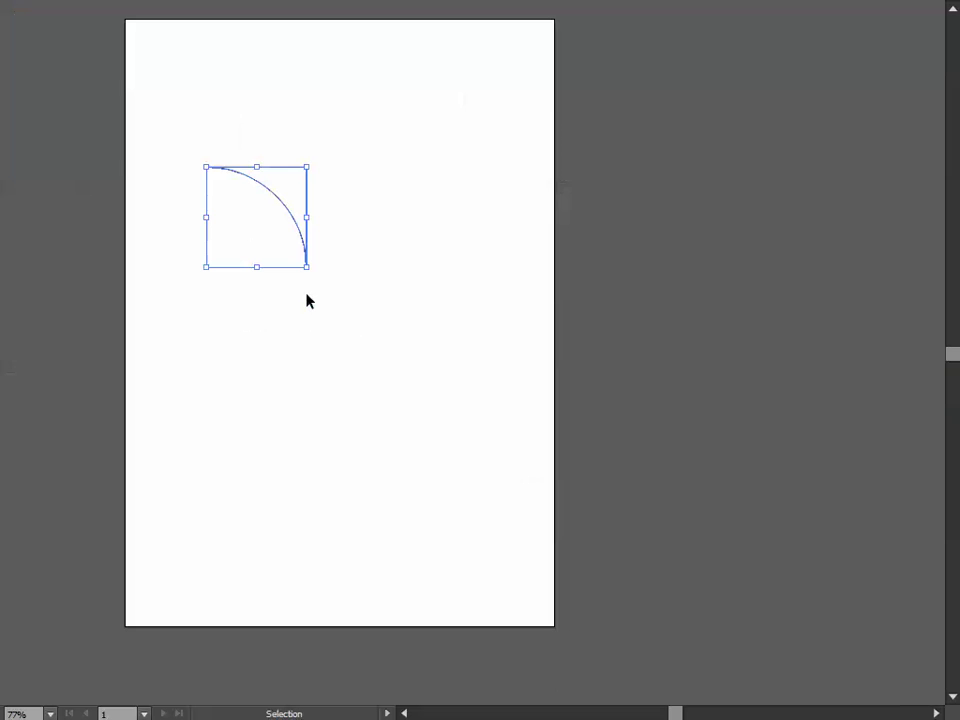
{"action": "key", "text": "f"}
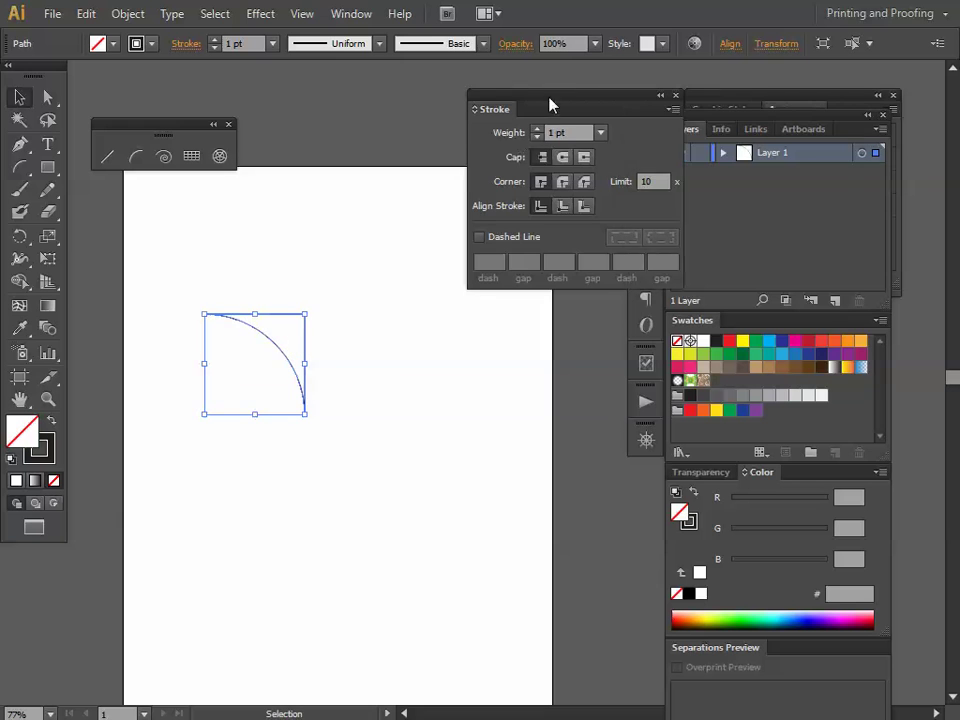
{"action": "left_click_drag", "start_coordinate": [308, 352], "coordinate": [262, 255]}
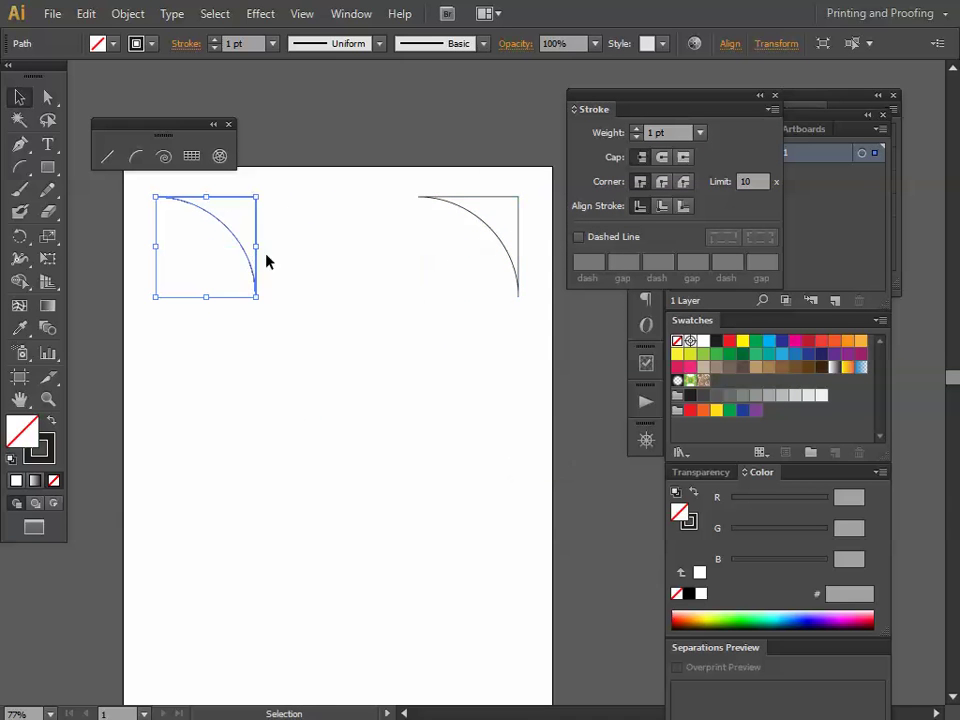
Step: Reflect the upper-left corner arc across the vertical axis
{"action": "right_click", "coordinate": [229, 245]}
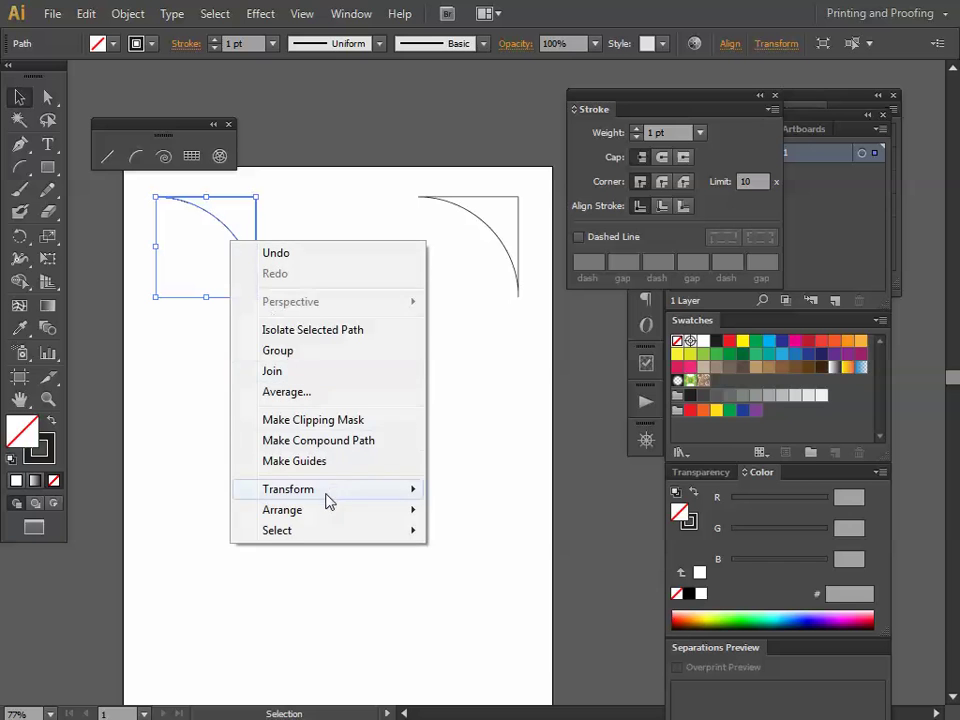
{"action": "mouse_move", "coordinate": [343, 492]}
{"action": "left_click", "coordinate": [473, 558]}
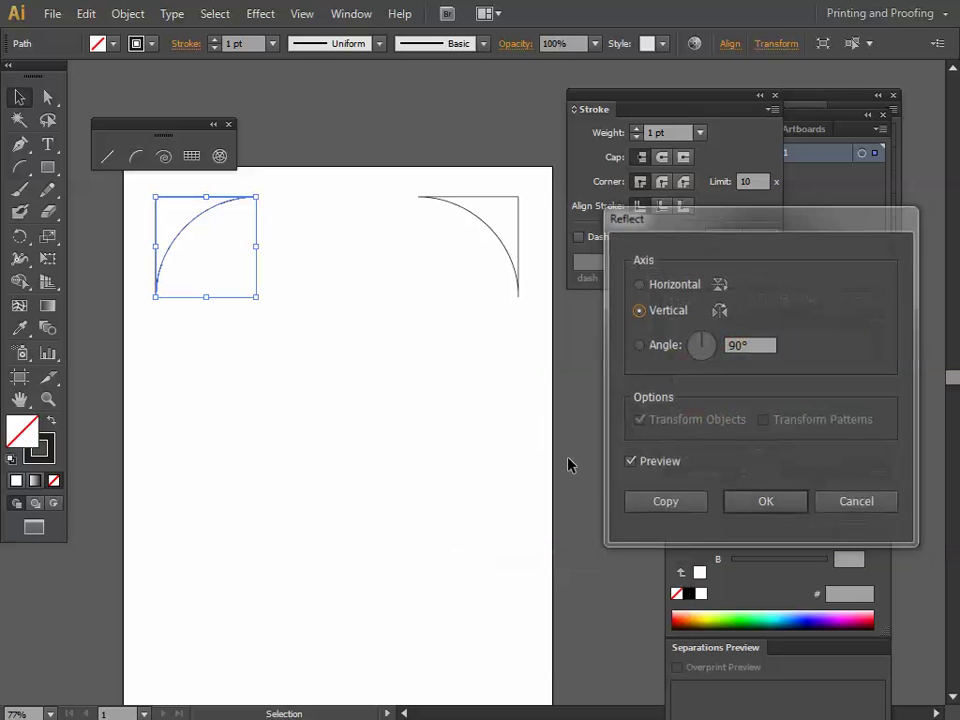
{"action": "key", "text": "Return"}
Step: Select both upper corner arcs and duplicate them straight down to the lower edge of the artboard
{"action": "key", "text": "ctrl+a"}
{"action": "left_click_drag", "start_coordinate": [489, 240], "coordinate": [493, 568]}
{"action": "left_click_drag", "start_coordinate": [404, 592], "coordinate": [410, 362]}
{"action": "left_click_drag", "start_coordinate": [500, 342], "coordinate": [497, 429]}
Step: Reflect the lower pair of corner arcs across the horizontal axis and deselect them
{"action": "right_click", "coordinate": [500, 402]}
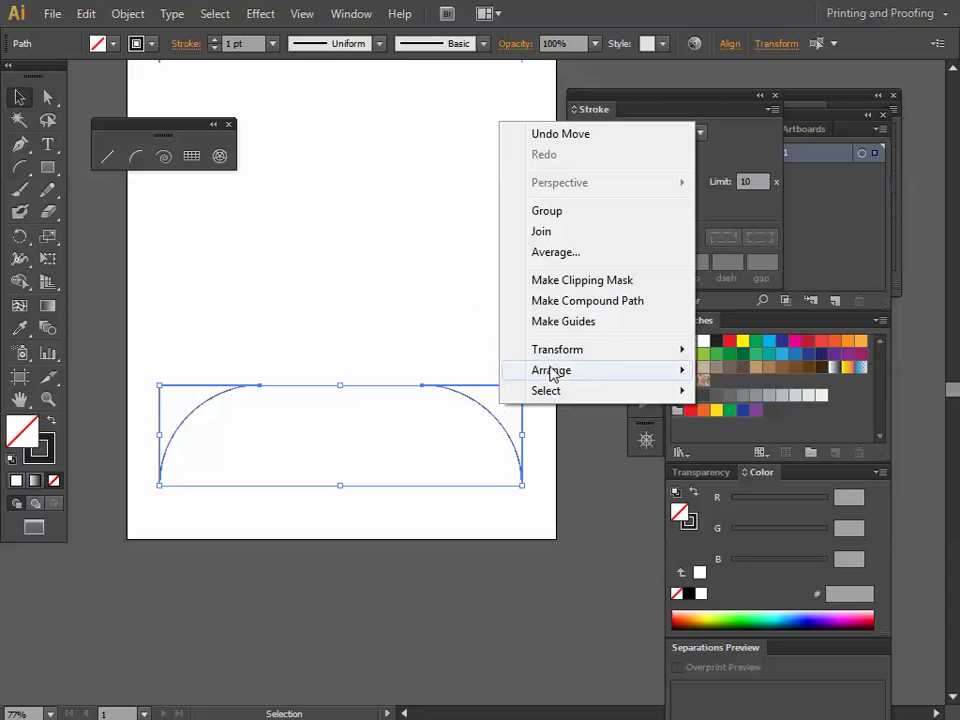
{"action": "mouse_move", "coordinate": [560, 352]}
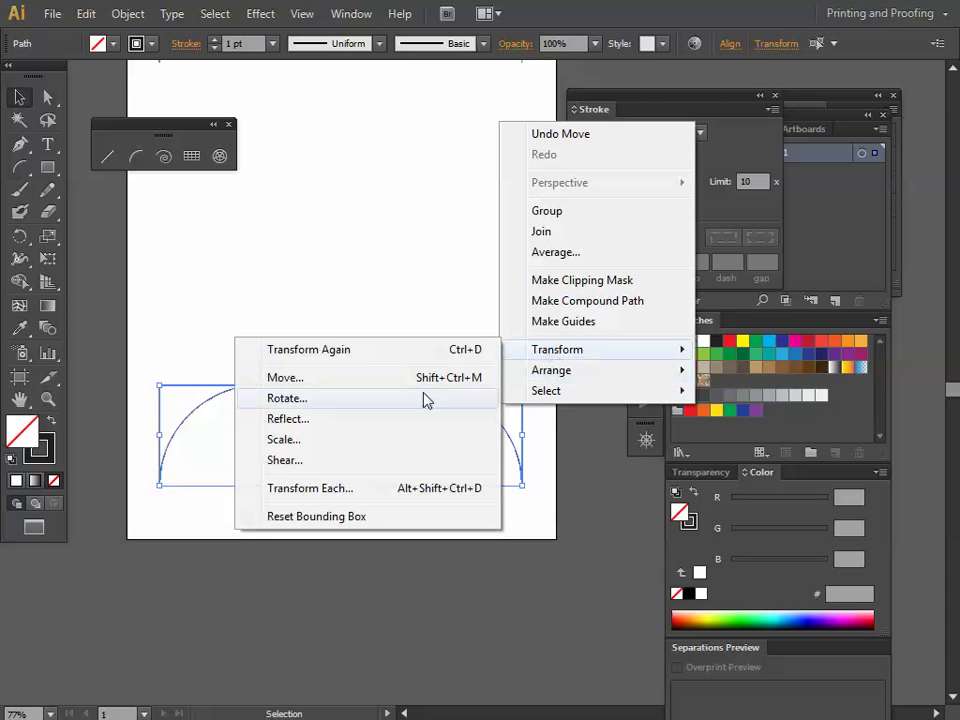
{"action": "left_click", "coordinate": [357, 420]}
{"action": "left_click", "coordinate": [638, 284]}
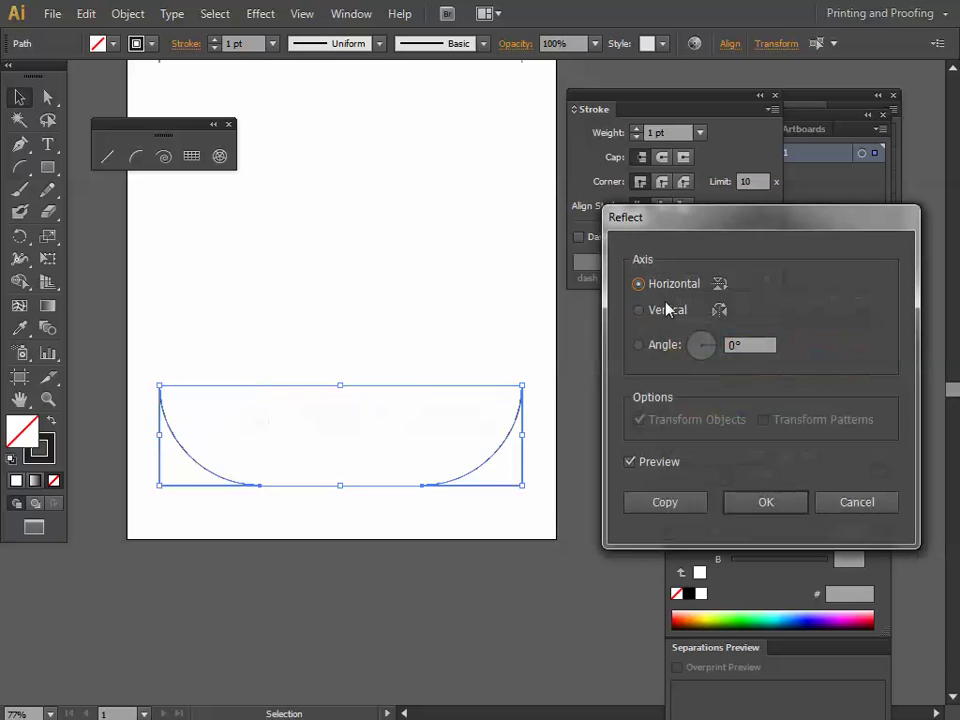
{"action": "left_click", "coordinate": [757, 507]}
{"action": "left_click", "coordinate": [450, 343]}
Step: Select all four corner arcs and swap their fill and stroke so the shapes are solid black
{"action": "key", "text": "Tab"}
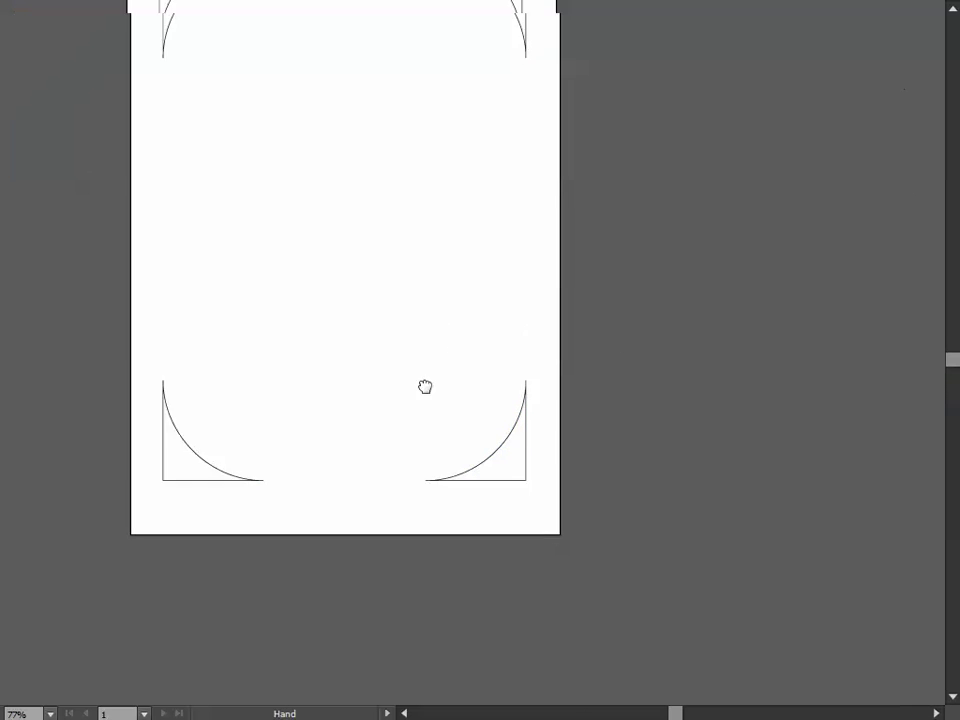
{"action": "left_click_drag", "start_coordinate": [424, 385], "coordinate": [435, 501]}
{"action": "key", "text": "ctrl+a"}
{"action": "key", "text": "Tab"}
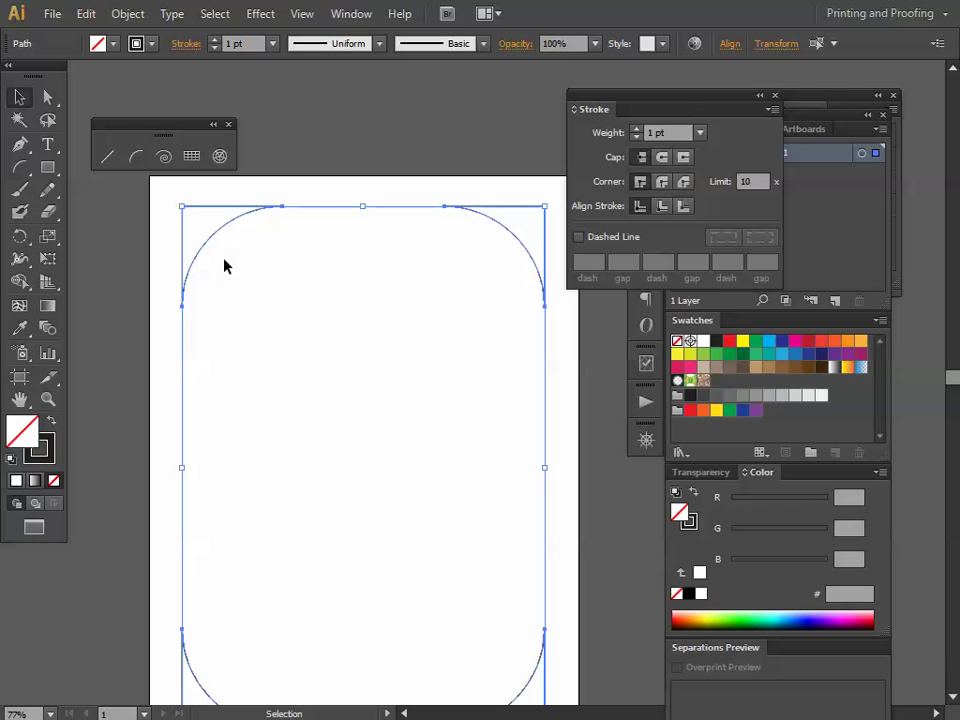
{"action": "left_click", "coordinate": [52, 428]}
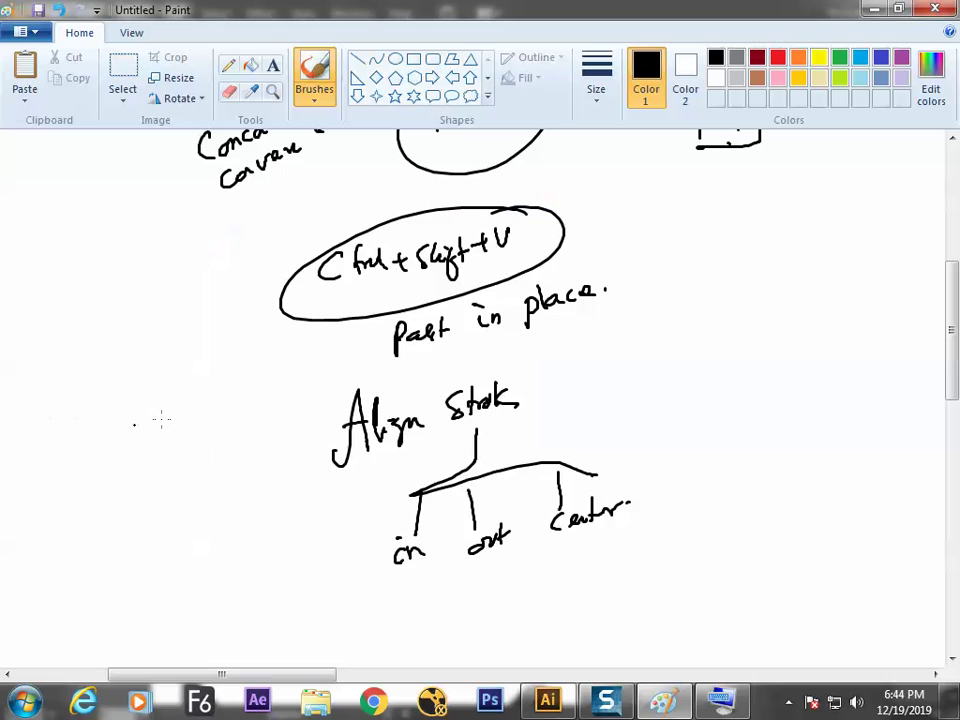
Step: In Paint, handwrite a circled "Shift+X" with "= Stroke to fill, fill to stroke" below the Align Stroke note
{"action": "scroll", "coordinate": [364, 435], "scroll_direction": "down", "scroll_amount": 3}
{"action": "mouse_move", "coordinate": [350, 443]}
{"action": "left_mouse_down"}
{"action": "mouse_move", "coordinate": [338, 472]}
{"action": "mouse_move", "coordinate": [376, 458]}
{"action": "mouse_move", "coordinate": [390, 473]}
{"action": "left_mouse_up"}
{"action": "left_click_drag", "start_coordinate": [400, 440], "coordinate": [401, 468]}
{"action": "mouse_move", "coordinate": [388, 452]}
{"action": "left_mouse_down"}
{"action": "mouse_move", "coordinate": [408, 443]}
{"action": "mouse_move", "coordinate": [421, 456]}
{"action": "left_mouse_up"}
{"action": "mouse_move", "coordinate": [457, 421]}
{"action": "left_mouse_down"}
{"action": "mouse_move", "coordinate": [336, 484]}
{"action": "mouse_move", "coordinate": [455, 438]}
{"action": "left_mouse_up"}
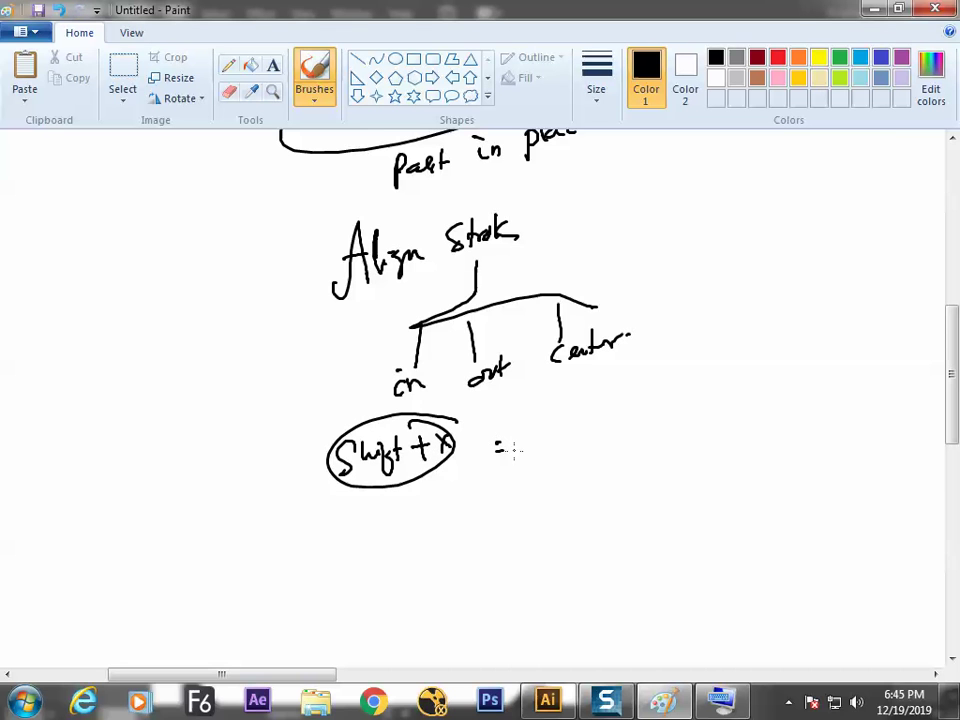
{"action": "left_click_drag", "start_coordinate": [531, 446], "coordinate": [519, 452]}
{"action": "left_click_drag", "start_coordinate": [539, 428], "coordinate": [541, 450]}
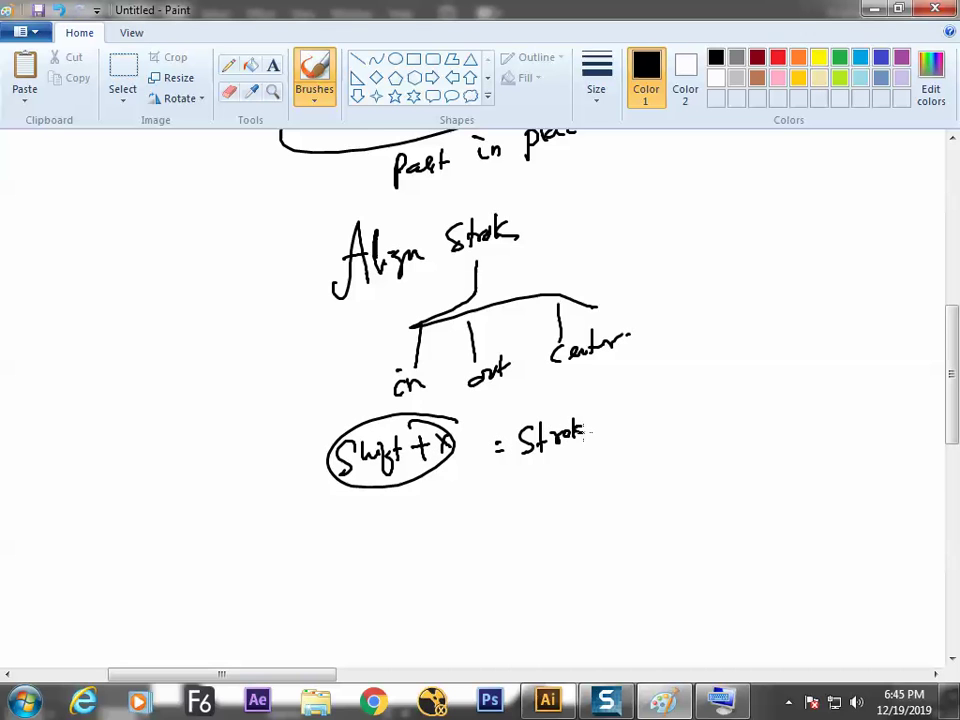
{"action": "left_click_drag", "start_coordinate": [610, 423], "coordinate": [632, 420]}
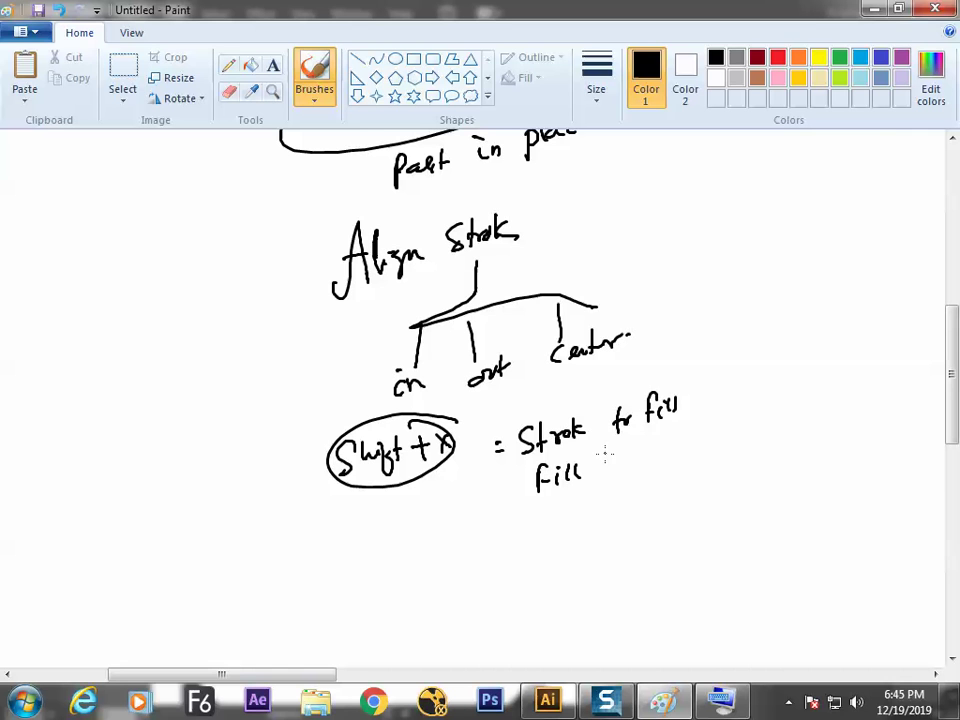
{"action": "left_click_drag", "start_coordinate": [644, 442], "coordinate": [636, 459]}
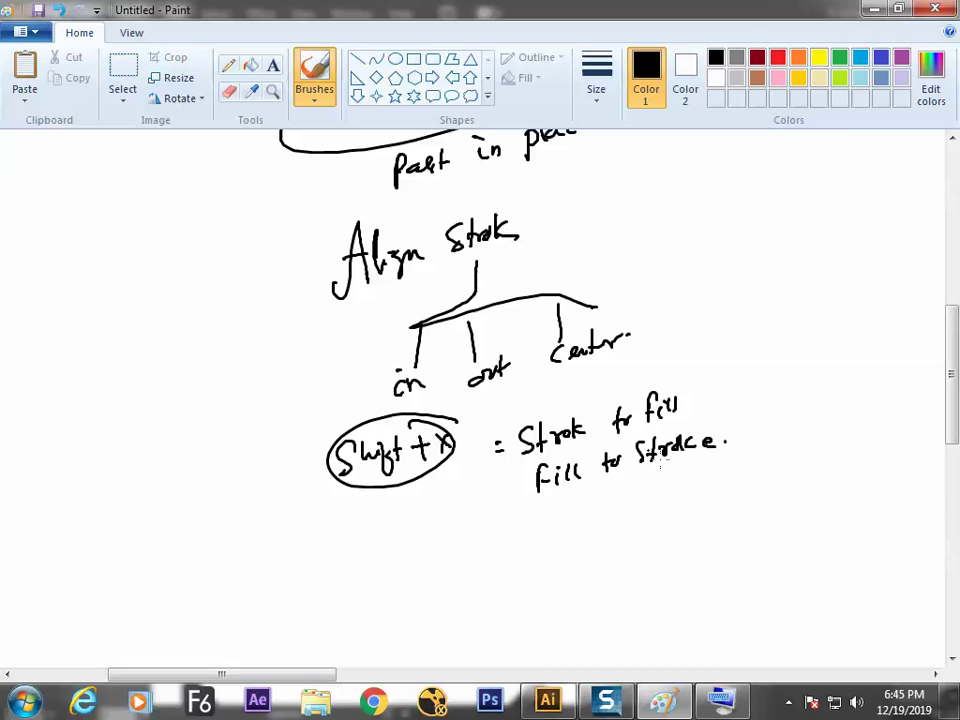
{"action": "mouse_move", "coordinate": [951, 364]}
{"action": "left_mouse_down"}
{"action": "mouse_move", "coordinate": [950, 224]}
{"action": "mouse_move", "coordinate": [926, 294]}
{"action": "mouse_move", "coordinate": [936, 204]}
{"action": "left_mouse_up"}
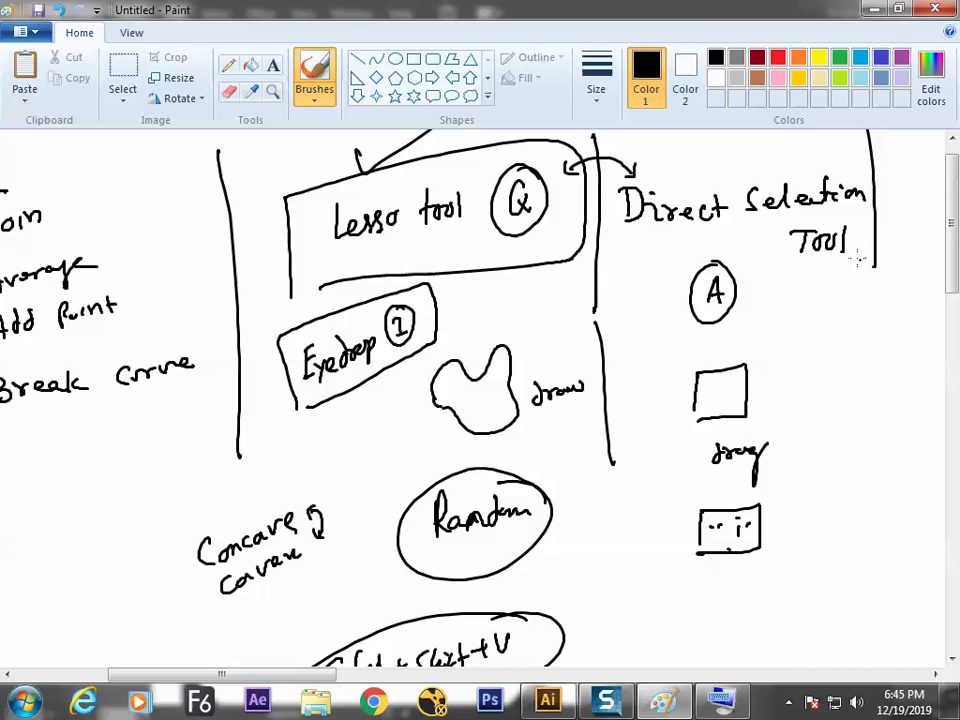
Step: Return to Illustrator, shift the four filled corners down to centre them on the page, and deselect them
{"action": "key", "text": "alt+Tab"}
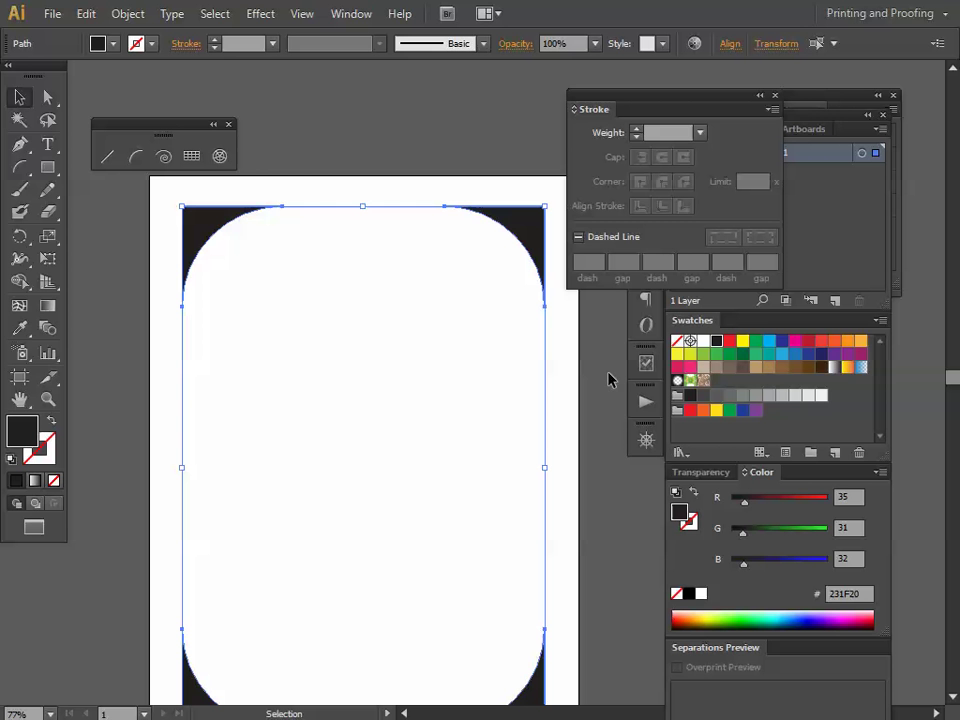
{"action": "key", "text": "f"}
{"action": "key", "text": "f"}
{"action": "left_click_drag", "start_coordinate": [354, 450], "coordinate": [358, 373]}
{"action": "key", "text": "ctrl"}
{"action": "left_click_drag", "start_coordinate": [245, 100], "coordinate": [233, 120]}
{"action": "left_click", "coordinate": [328, 287]}
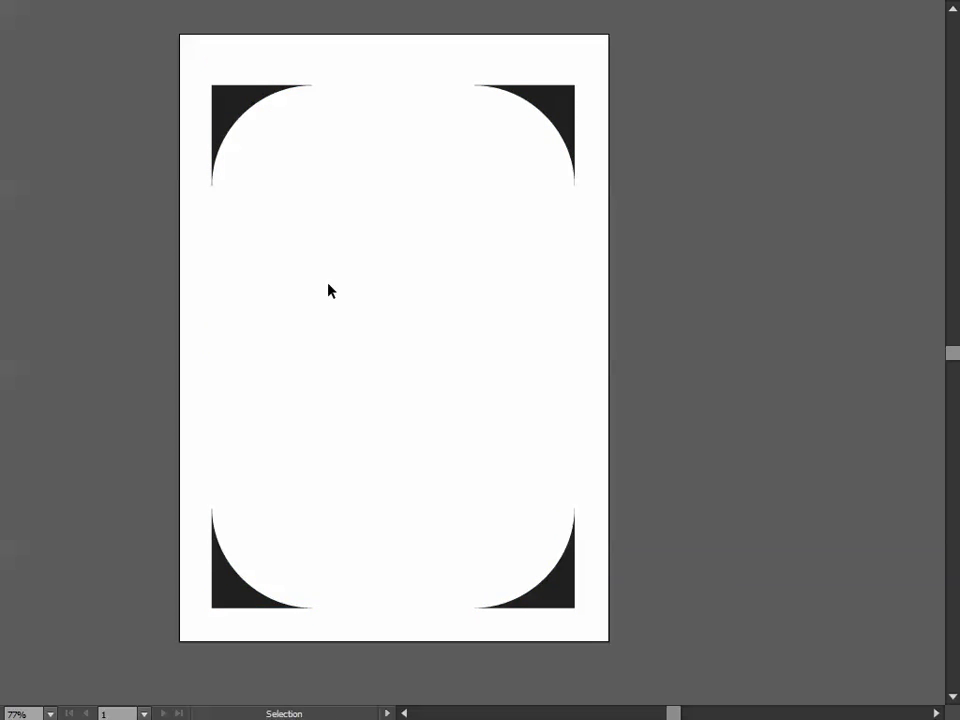
{"action": "left_click_drag", "start_coordinate": [398, 429], "coordinate": [390, 457]}
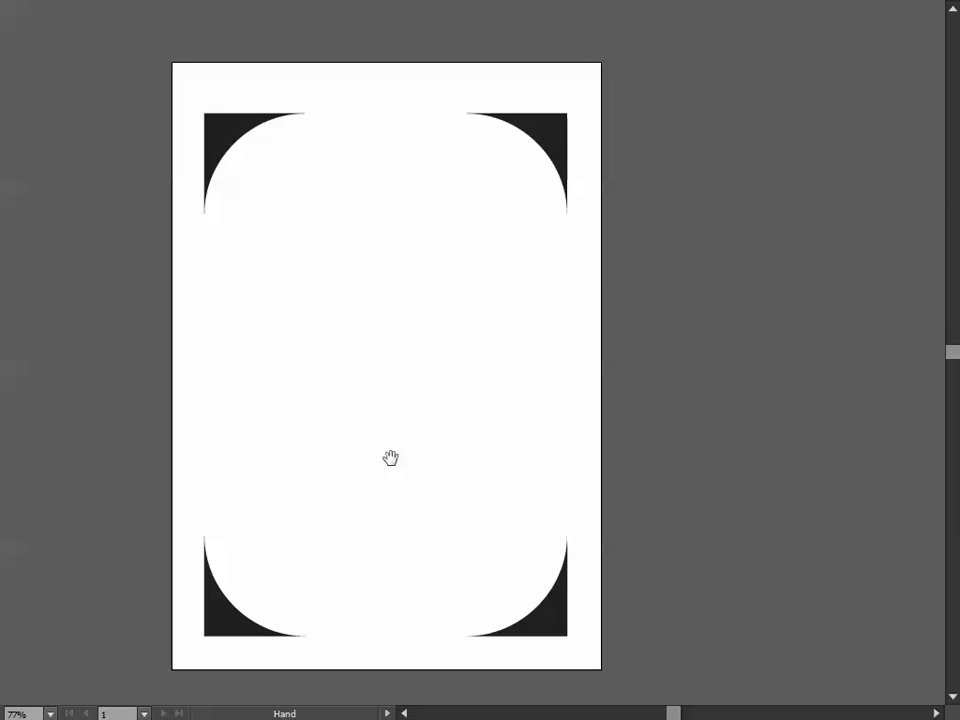
{"action": "key", "text": "f"}
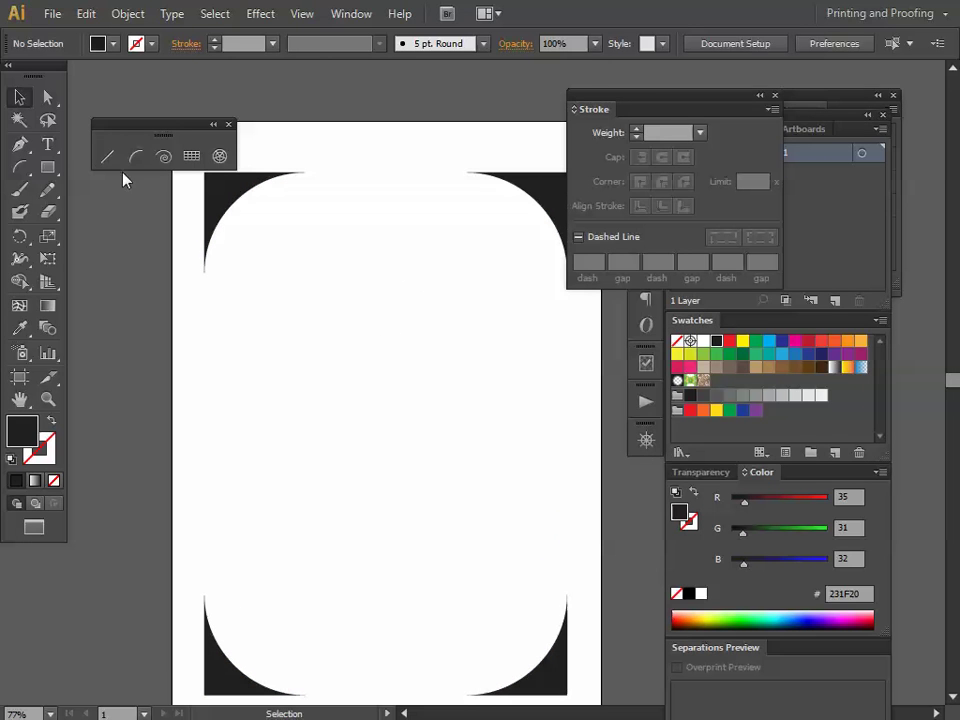
Step: Draw a vertical line segment between the two left corner shapes and deselect it
{"action": "left_click", "coordinate": [108, 158]}
{"action": "key", "text": "f"}
{"action": "key", "text": "f"}
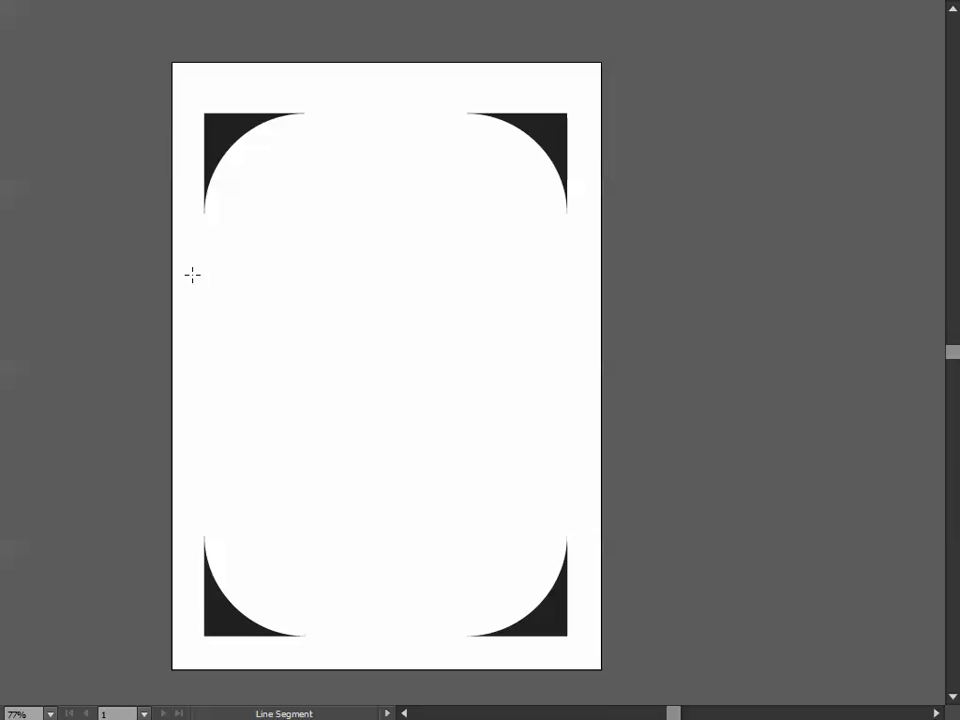
{"action": "left_click_drag", "start_coordinate": [202, 228], "coordinate": [214, 519]}
{"action": "key", "text": "v"}
{"action": "left_click", "coordinate": [252, 428]}
Step: Duplicate the left vertical line straight across, between the two right corner shapes
{"action": "left_click", "coordinate": [207, 422]}
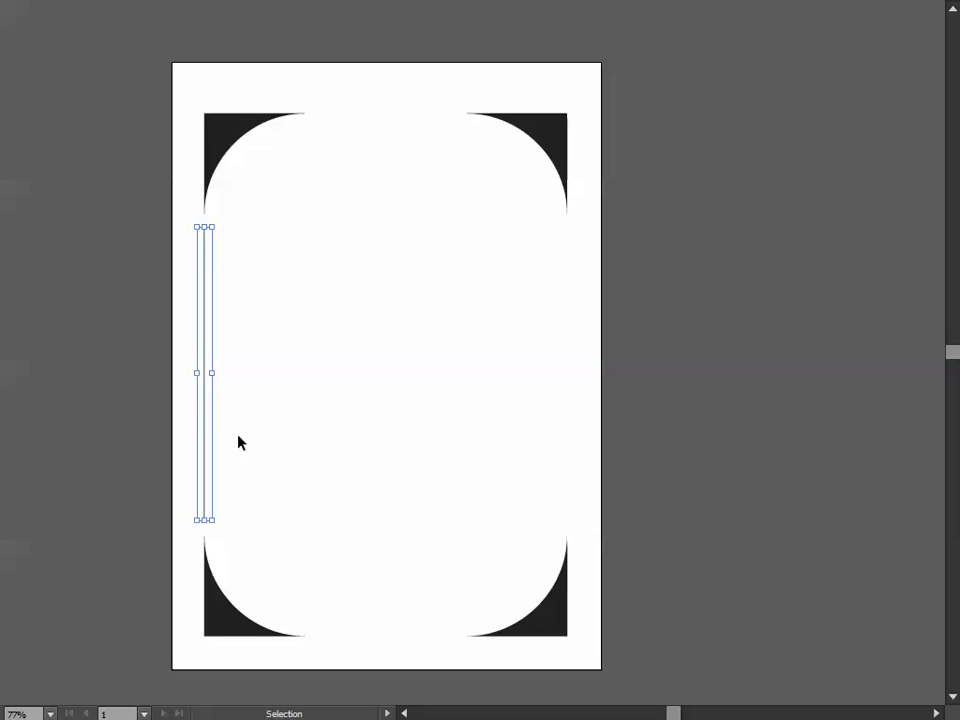
{"action": "left_click_drag", "start_coordinate": [208, 424], "coordinate": [567, 423]}
{"action": "left_click", "coordinate": [641, 406]}
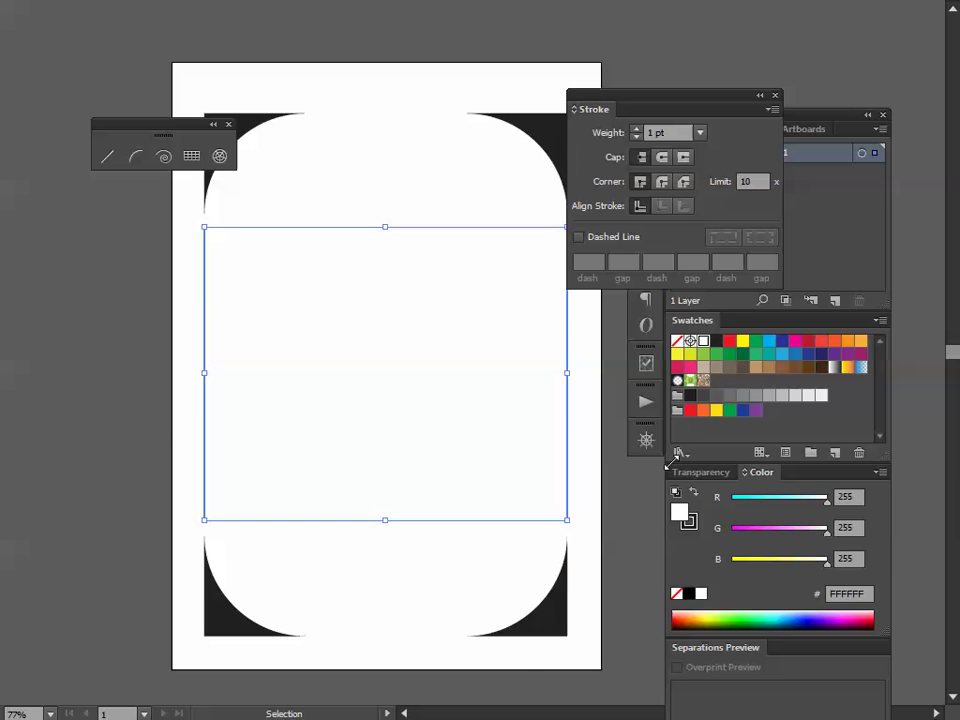
Step: Turn on a dashed line for the outline of the white rectangle between the black corner pieces
{"action": "key", "text": "f"}
{"action": "left_click", "coordinate": [190, 45]}
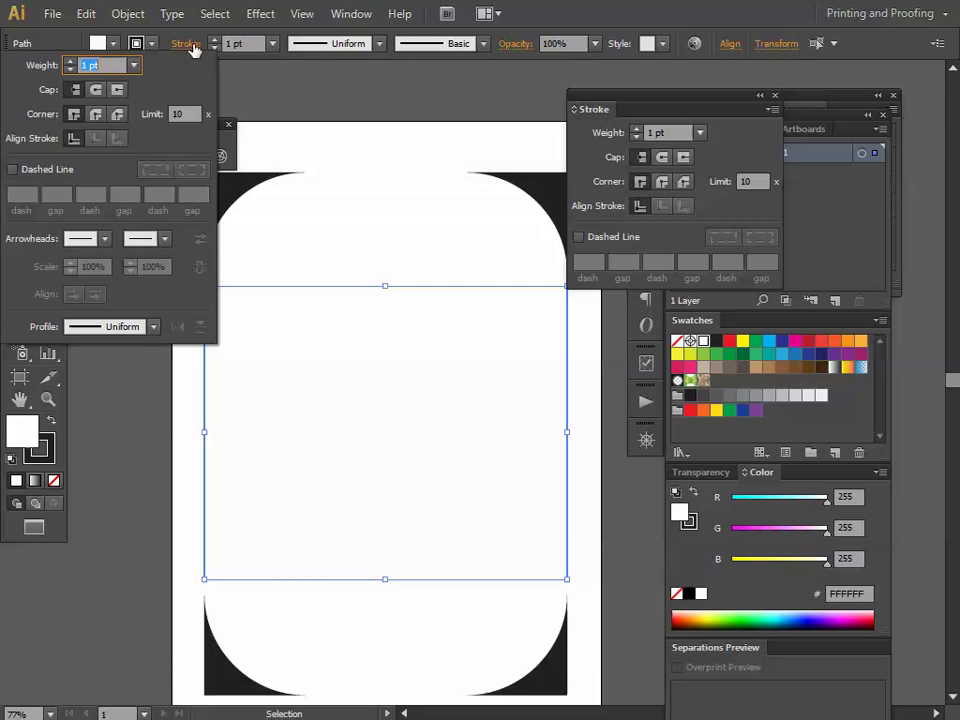
{"action": "left_click", "coordinate": [12, 169]}
{"action": "left_click", "coordinate": [101, 429]}
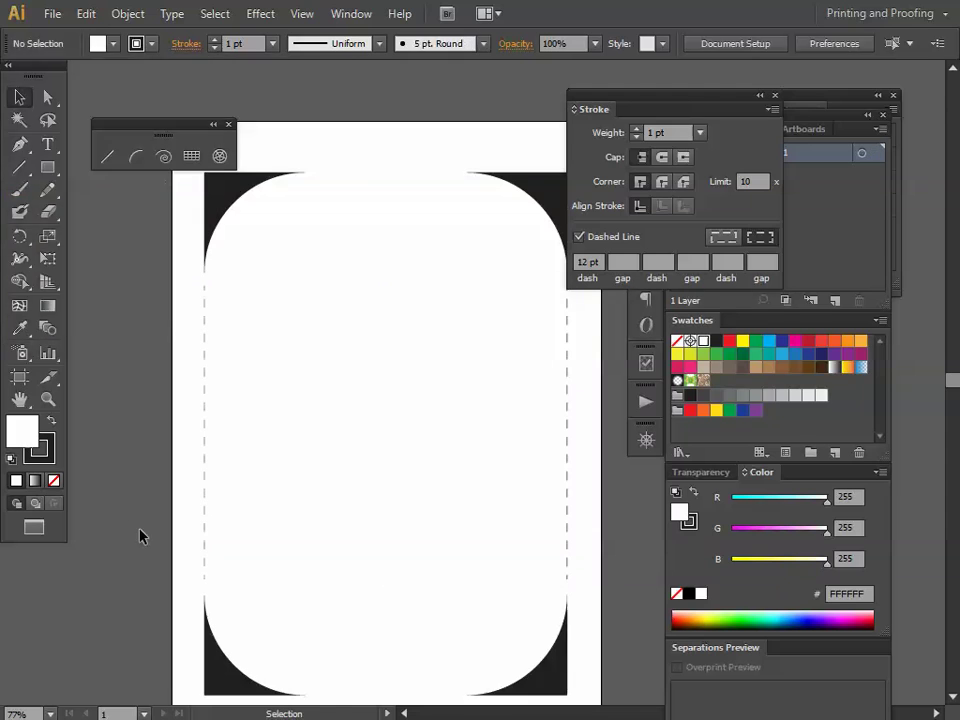
Step: Set the dashed rectangle's stroke weight to 7 pt
{"action": "key", "text": "f"}
{"action": "left_click_drag", "start_coordinate": [664, 450], "coordinate": [170, 458]}
{"action": "key", "text": "f"}
{"action": "left_click", "coordinate": [272, 43]}
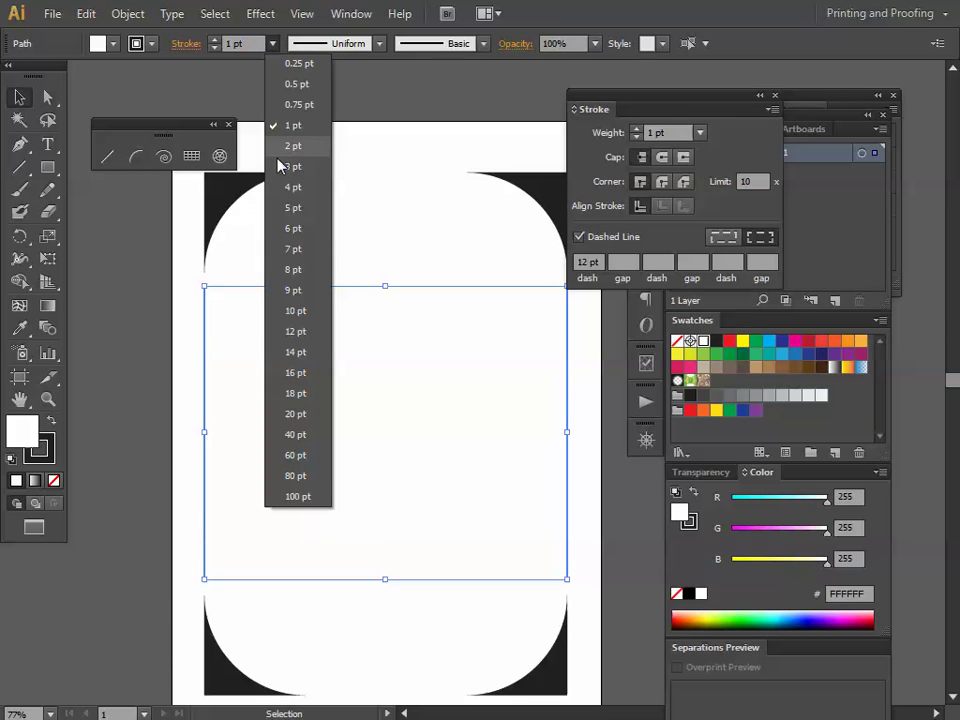
{"action": "left_click", "coordinate": [296, 272]}
{"action": "left_click", "coordinate": [324, 245]}
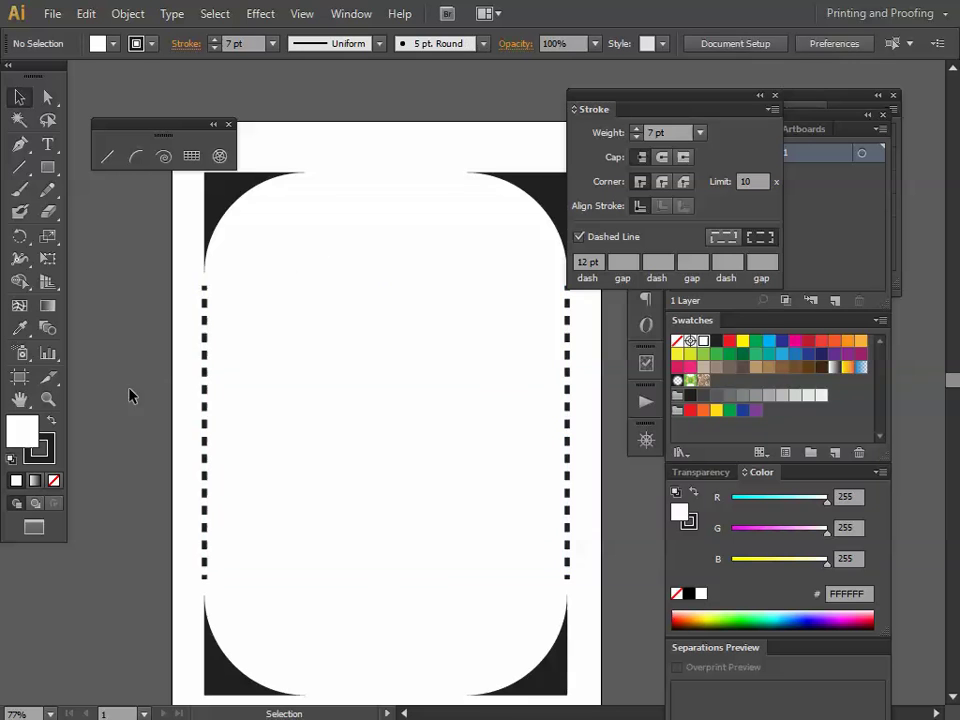
Step: Set the dashed rectangle's stroke weight to 4 pt and deselect it
{"action": "left_click_drag", "start_coordinate": [130, 396], "coordinate": [454, 390]}
{"action": "left_click", "coordinate": [272, 43]}
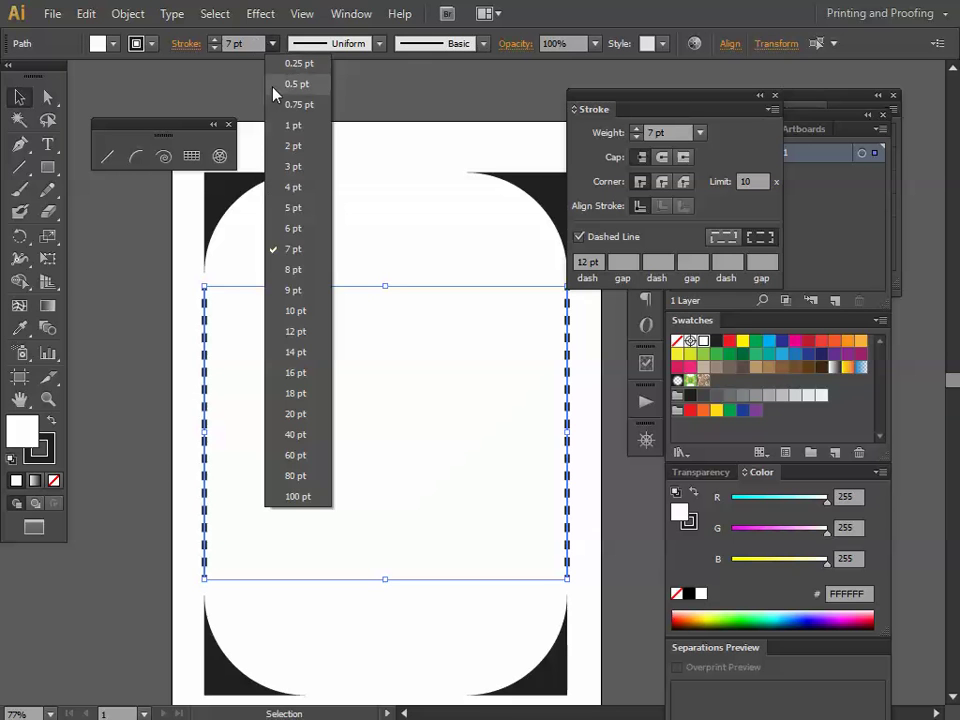
{"action": "left_click", "coordinate": [292, 190]}
{"action": "left_click", "coordinate": [343, 339]}
{"action": "key", "text": "f"}
{"action": "key", "text": "f"}
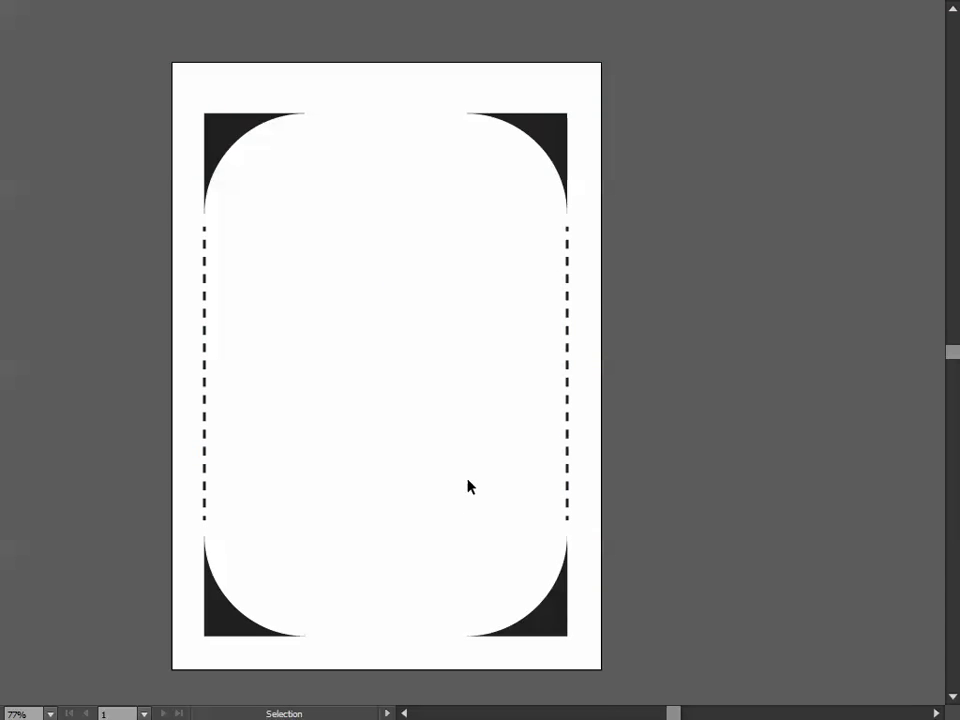
Step: Draw a dashed line along the frame's upper edge between the two corner pieces, matching the dashed side lines
{"action": "key", "text": "space"}
{"action": "left_click_drag", "start_coordinate": [446, 443], "coordinate": [426, 426]}
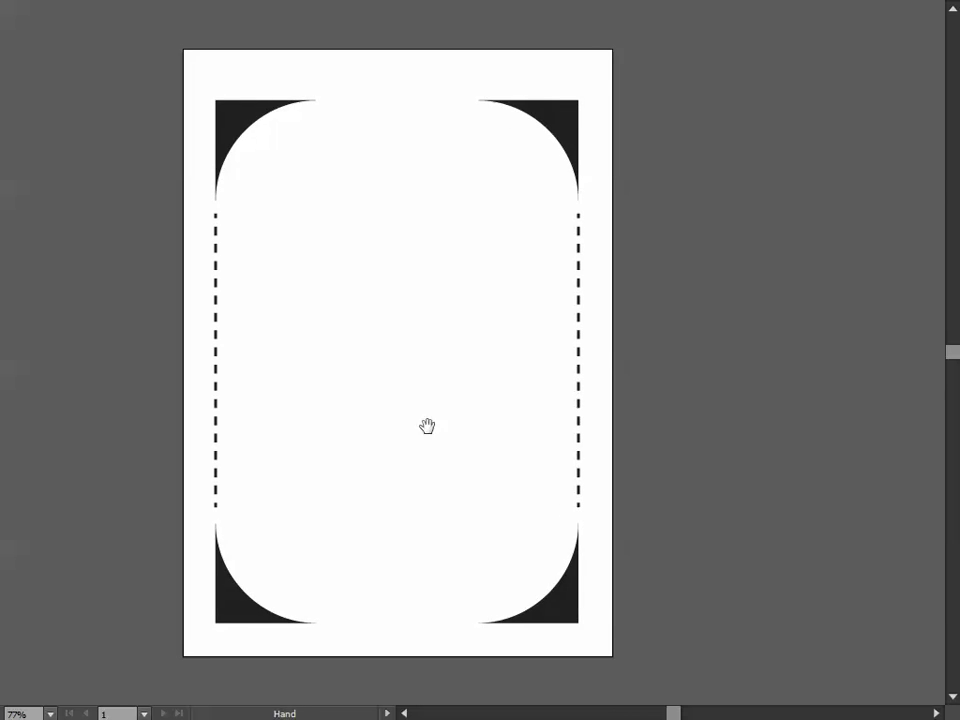
{"action": "left_click_drag", "start_coordinate": [409, 349], "coordinate": [370, 406]}
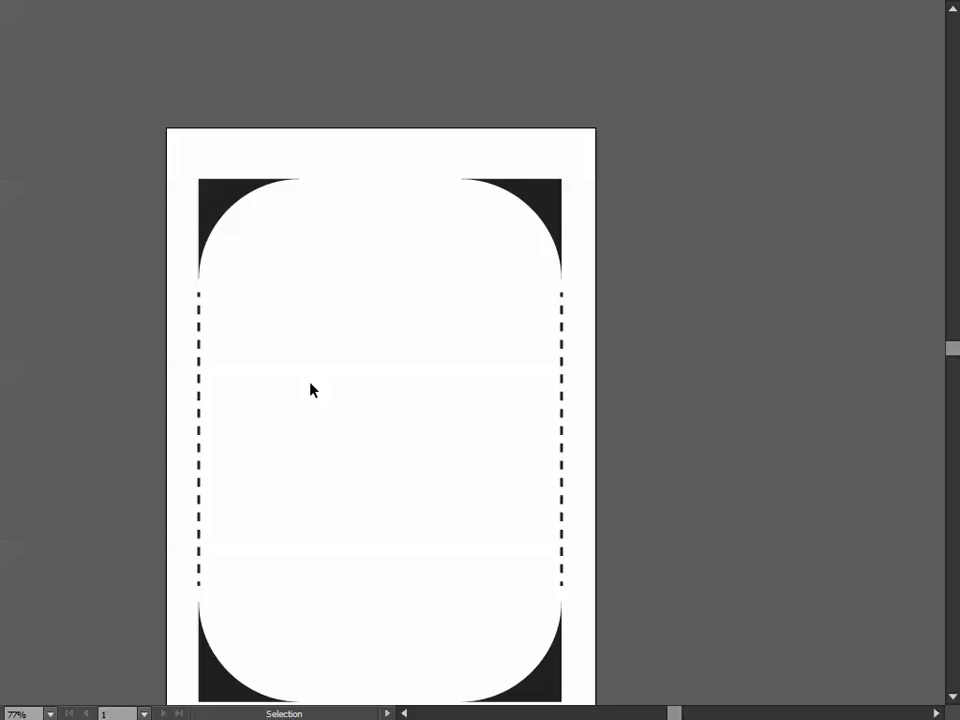
{"action": "left_click_drag", "start_coordinate": [165, 367], "coordinate": [624, 474]}
{"action": "left_click", "coordinate": [287, 444]}
{"action": "left_click", "coordinate": [198, 430]}
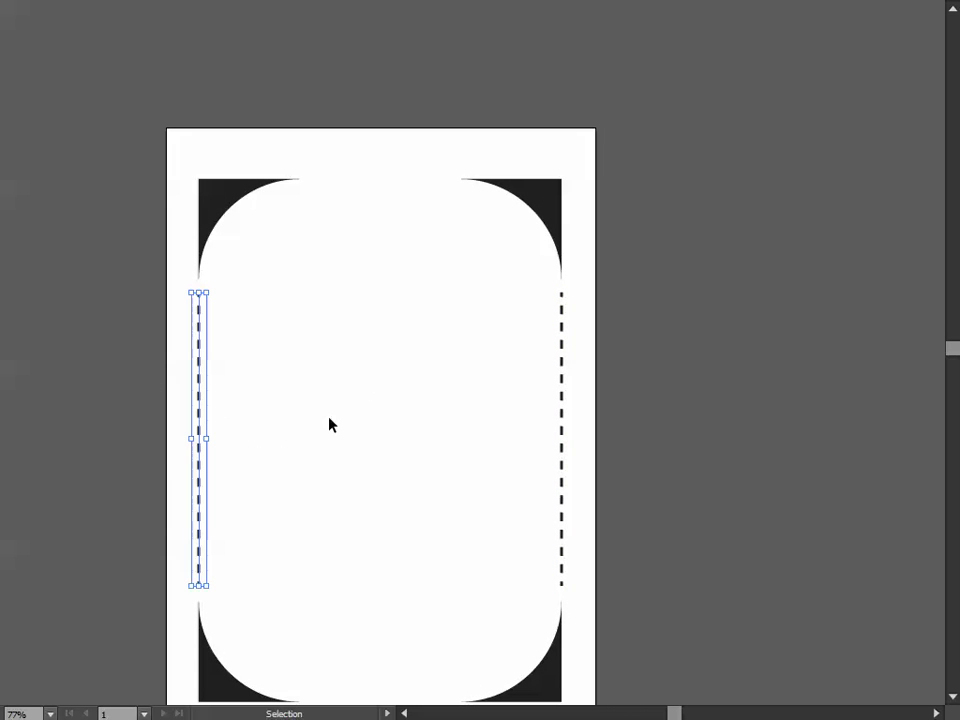
{"action": "left_click", "coordinate": [302, 409]}
{"action": "key", "text": "backslash"}
{"action": "left_click_drag", "start_coordinate": [300, 179], "coordinate": [463, 190]}
Step: Draw a matching dashed line along the frame's lower edge between the two corner pieces and deselect it
{"action": "key", "text": "space"}
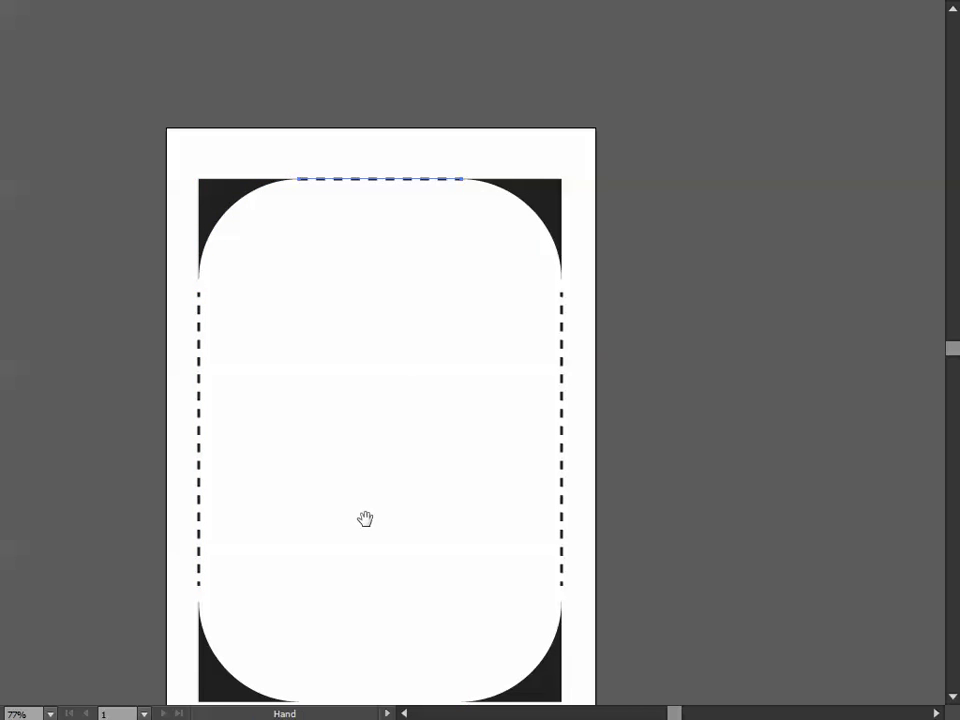
{"action": "left_click_drag", "start_coordinate": [364, 519], "coordinate": [338, 318]}
{"action": "left_click_drag", "start_coordinate": [272, 501], "coordinate": [440, 506]}
{"action": "key", "text": "space"}
{"action": "left_click_drag", "start_coordinate": [370, 384], "coordinate": [360, 536]}
{"action": "key", "text": "v"}
{"action": "left_click", "coordinate": [626, 431]}
Step: Copy the complete frame artwork, switch to the Paint notes and paste it there
{"action": "key", "text": "Tab"}
{"action": "key", "text": "Tab"}
{"action": "key", "text": "space"}
{"action": "left_click_drag", "start_coordinate": [414, 490], "coordinate": [446, 486]}
{"action": "key", "text": "a"}
{"action": "left_click", "coordinate": [424, 501], "text": "ctrl"}
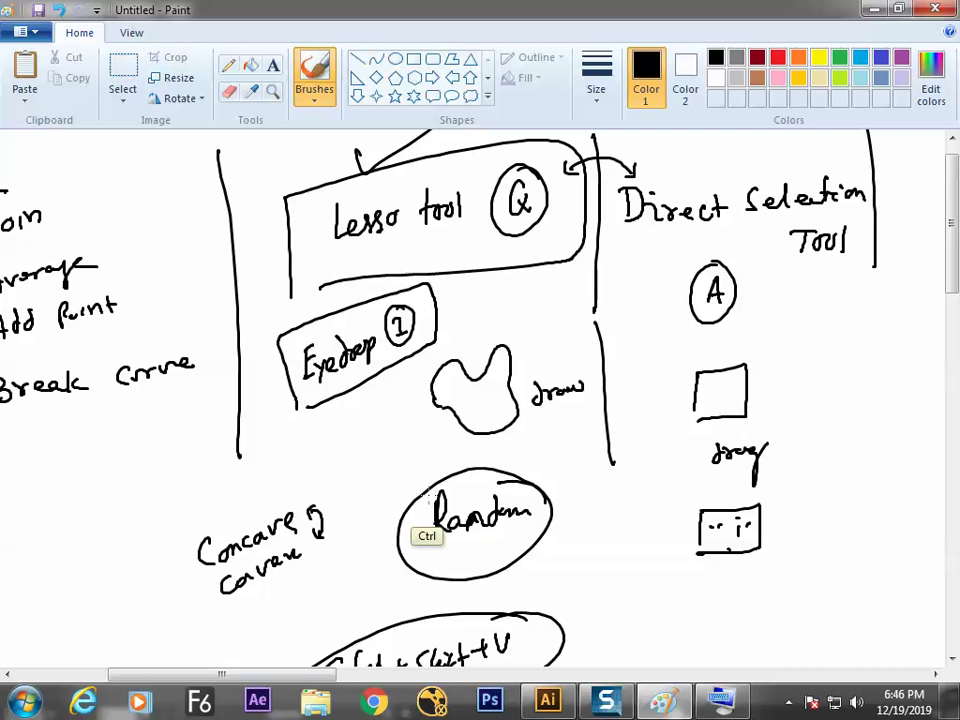
{"action": "key", "text": "ctrl+v"}
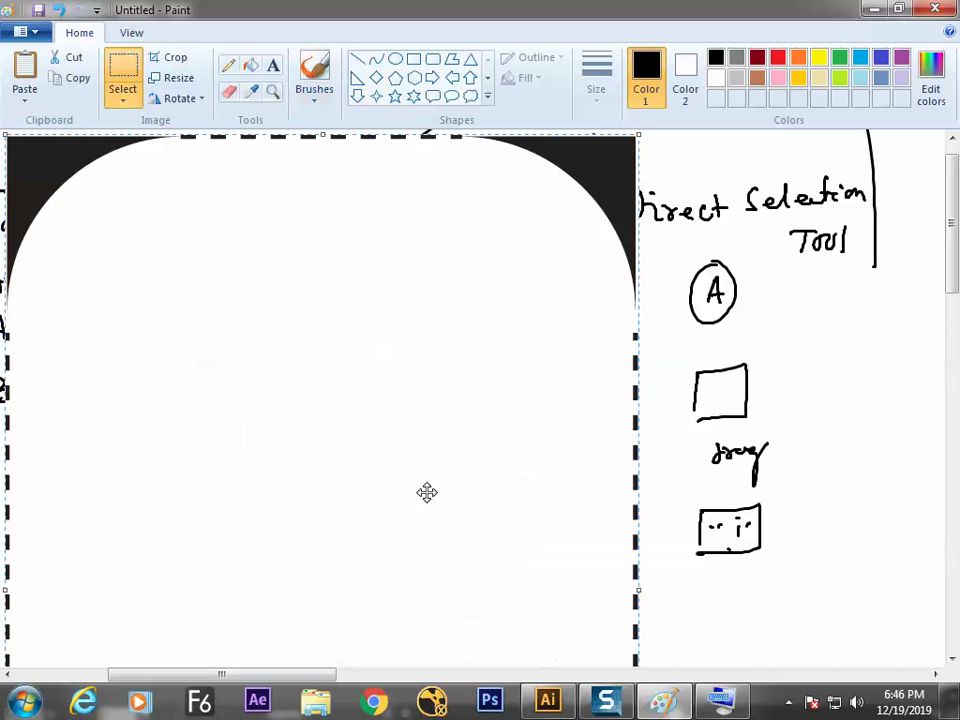
Step: Scale the pasted frame to 10 percent and place it beside the square sketch under the Direct Selection Tool notes
{"action": "left_click", "coordinate": [182, 85]}
{"action": "type", "text": "10"}
{"action": "key", "text": "Return"}
{"action": "left_click_drag", "start_coordinate": [30, 160], "coordinate": [829, 378]}
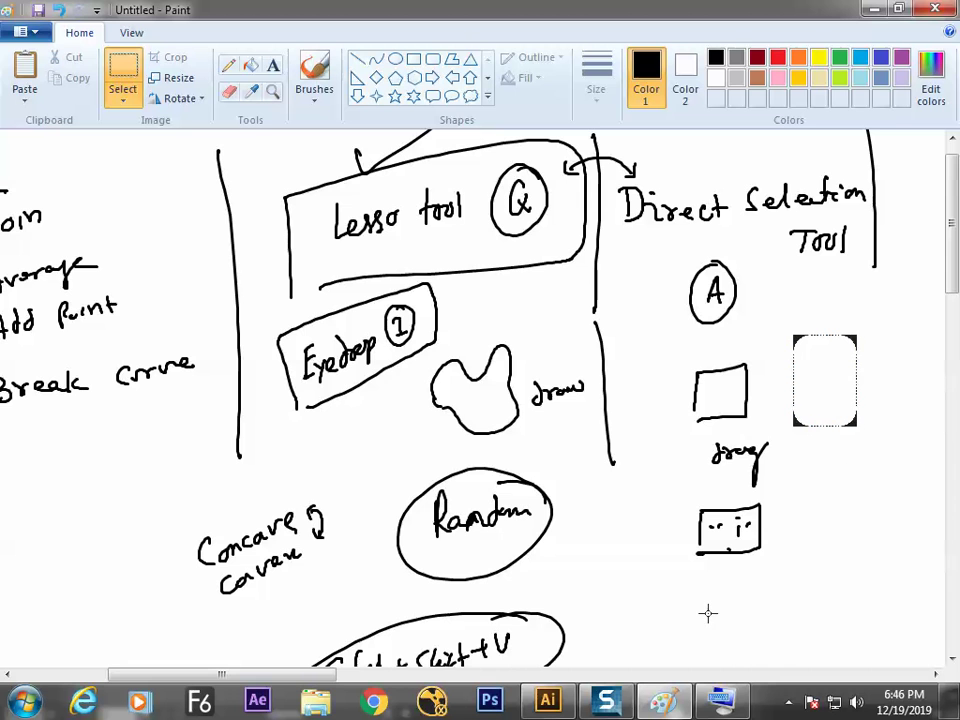
Step: Switch back to Illustrator and create a new blank document with the default settings
{"action": "key", "text": "alt+Tab"}
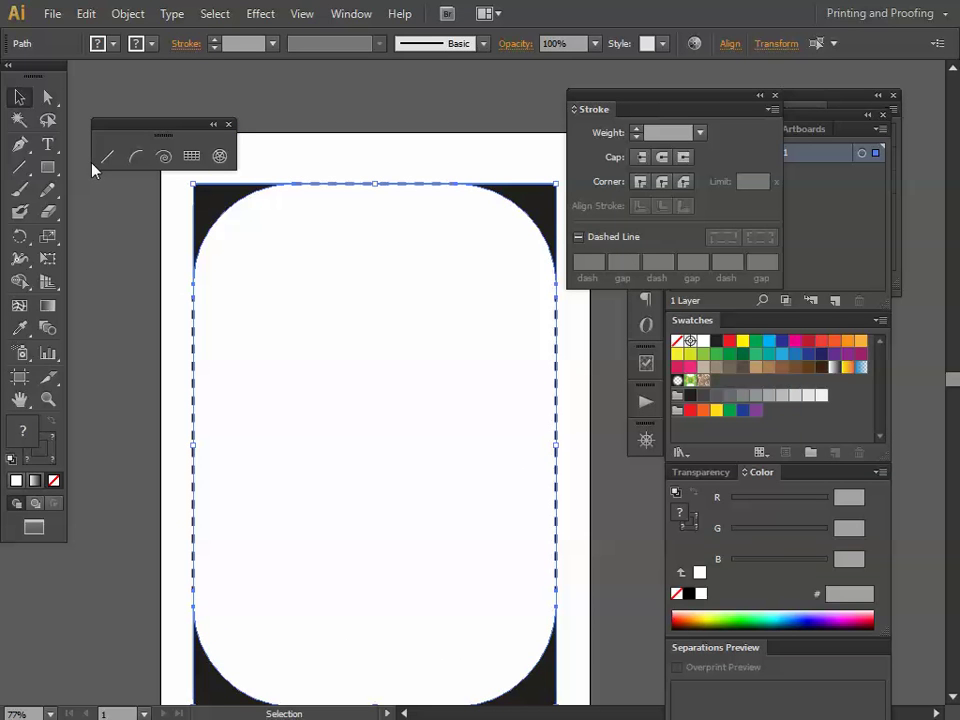
{"action": "key", "text": "ctrl"}
{"action": "key", "text": "ctrl+n"}
{"action": "key", "text": "Return"}
Step: Try drawing an arc on the blank page with the Arc tool and undo it
{"action": "left_click", "coordinate": [136, 157]}
{"action": "key", "text": "space"}
{"action": "left_click_drag", "start_coordinate": [360, 386], "coordinate": [238, 401]}
{"action": "left_click_drag", "start_coordinate": [259, 564], "coordinate": [459, 224]}
{"action": "key", "text": "ctrl+z"}
Step: Set the Arc tool's type to Open, test it with a trial arc and undo that arc
{"action": "left_click", "coordinate": [411, 291]}
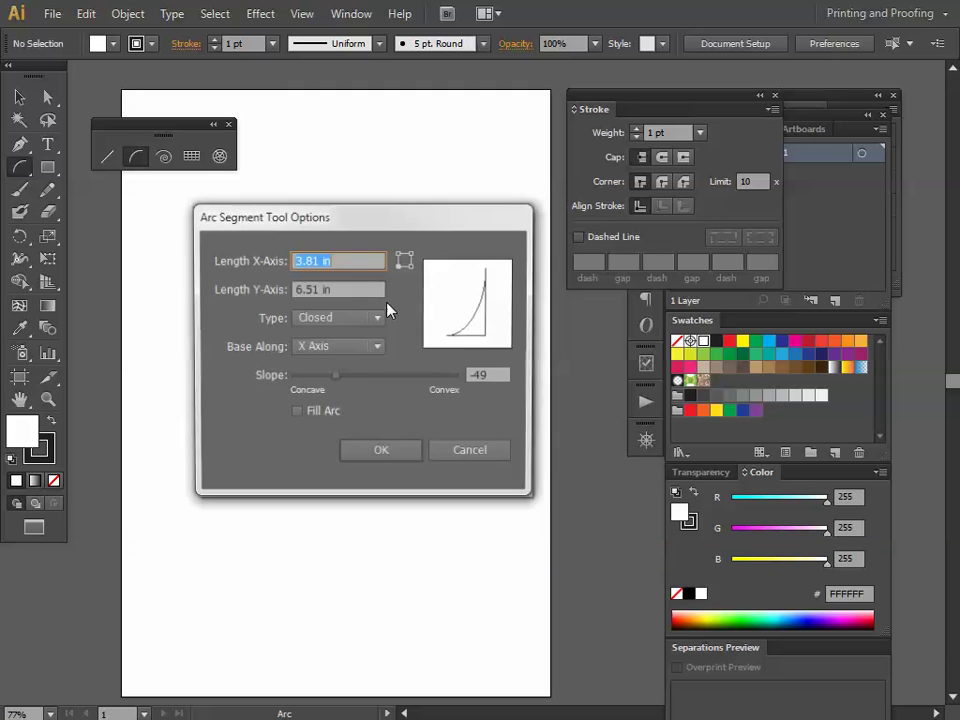
{"action": "left_click", "coordinate": [340, 318]}
{"action": "left_click", "coordinate": [336, 341]}
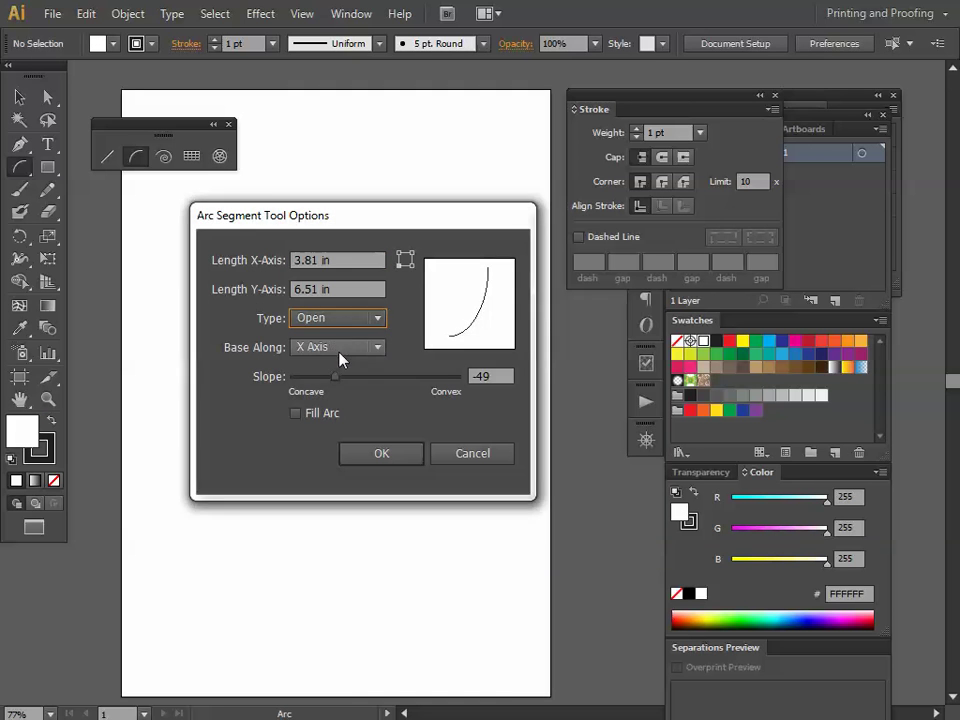
{"action": "key", "text": "Return"}
{"action": "left_click_drag", "start_coordinate": [303, 525], "coordinate": [430, 259]}
{"action": "key", "text": "ctrl+z"}
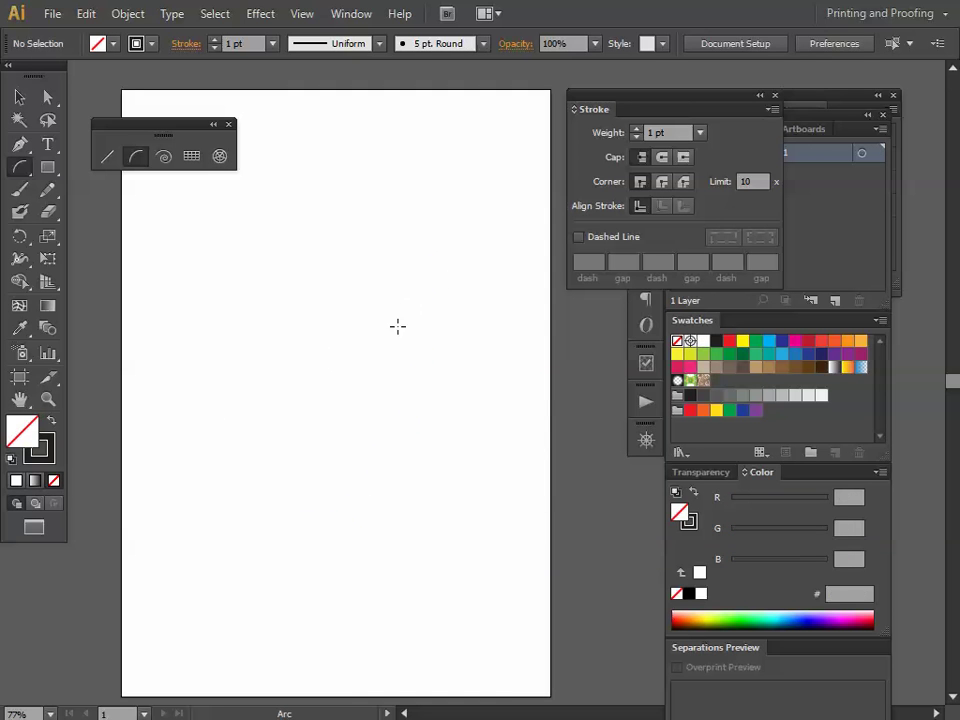
Step: Adjust the Arc tool's slope toward Convex and draw an open arc rising through the middle of the page
{"action": "left_click", "coordinate": [386, 346]}
{"action": "left_click", "coordinate": [410, 378]}
{"action": "key", "text": "Return"}
{"action": "left_click_drag", "start_coordinate": [316, 537], "coordinate": [462, 216]}
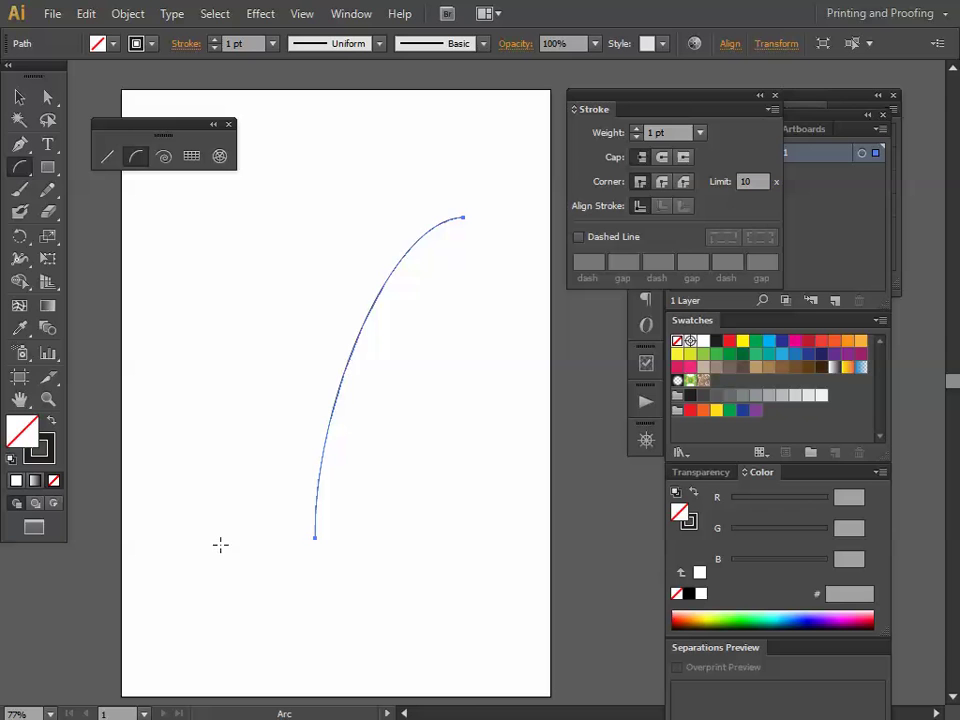
Step: Apply Add Anchor Points to the arc twice
{"action": "key", "text": "v"}
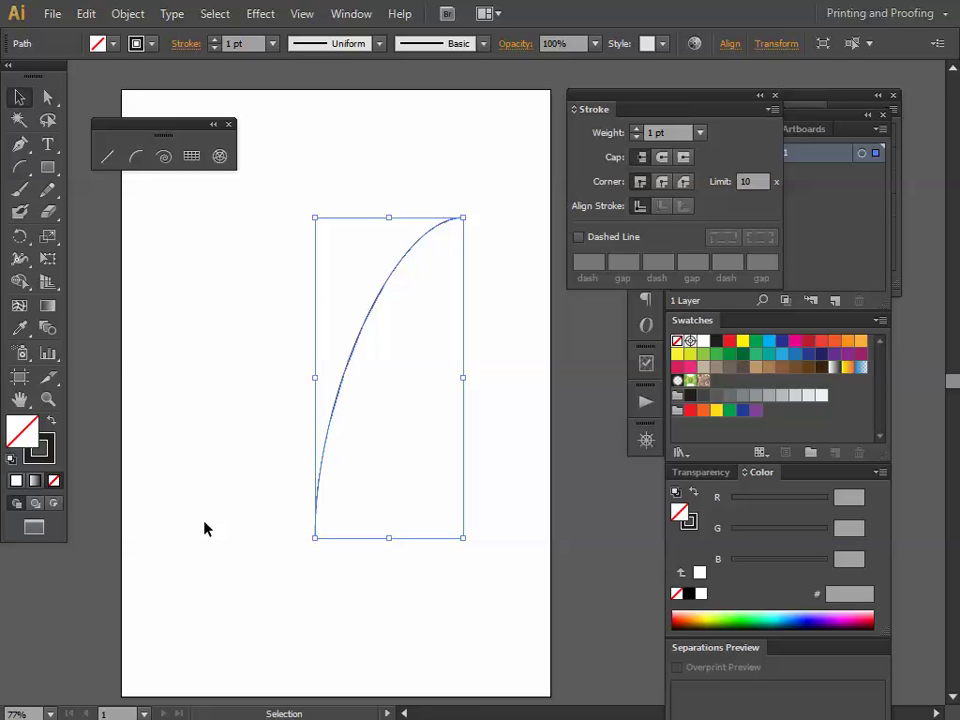
{"action": "left_click", "coordinate": [135, 16]}
{"action": "mouse_move", "coordinate": [176, 397]}
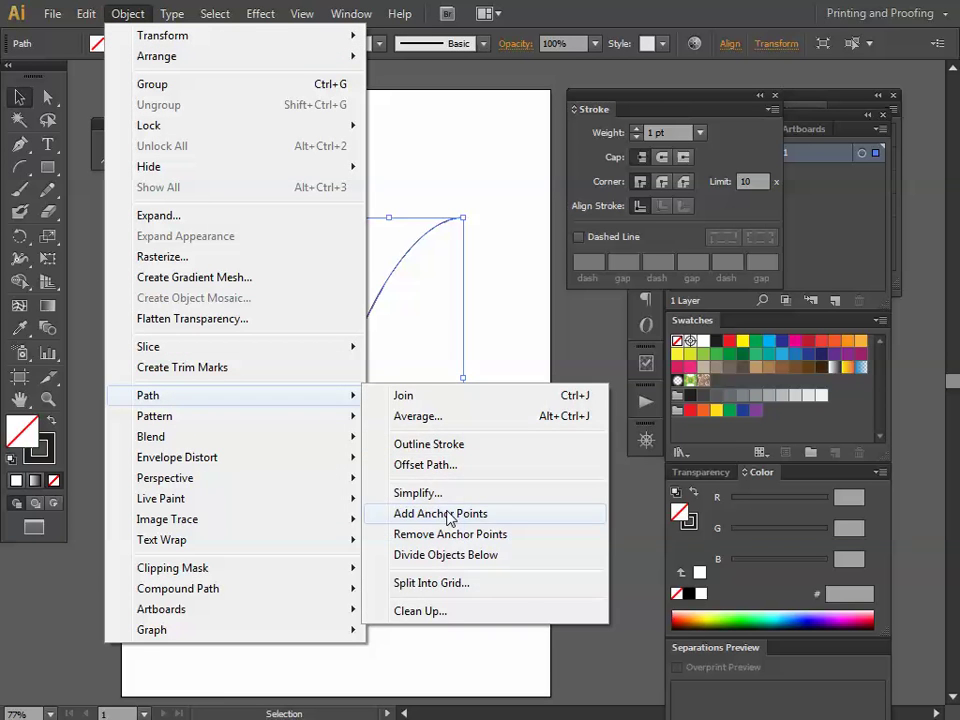
{"action": "left_click", "coordinate": [441, 514]}
{"action": "left_click", "coordinate": [123, 14]}
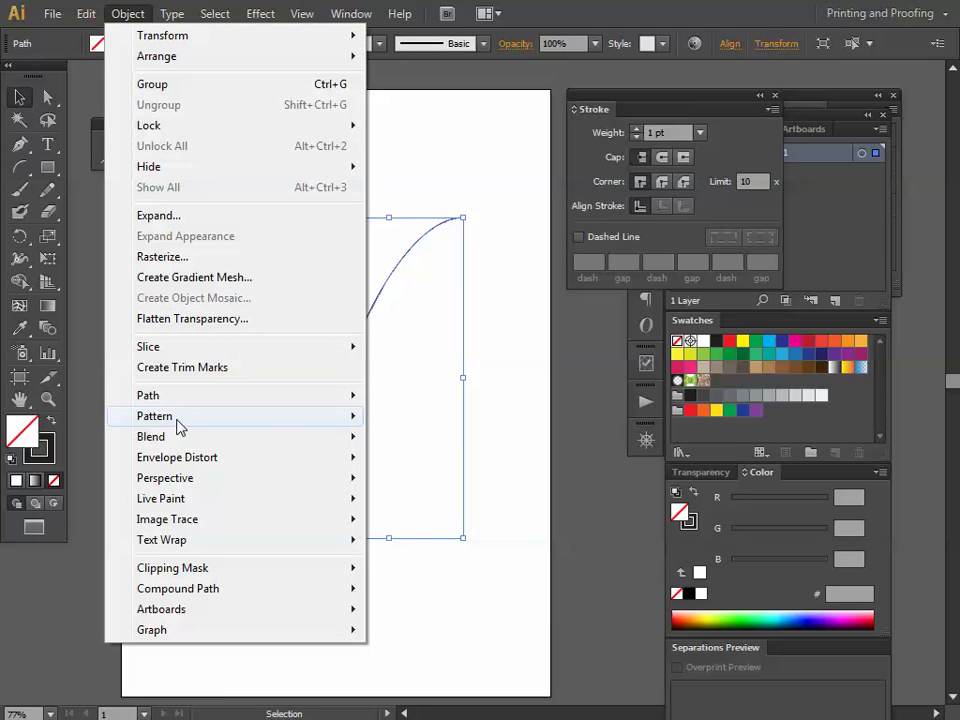
{"action": "mouse_move", "coordinate": [184, 400]}
{"action": "left_click", "coordinate": [446, 512]}
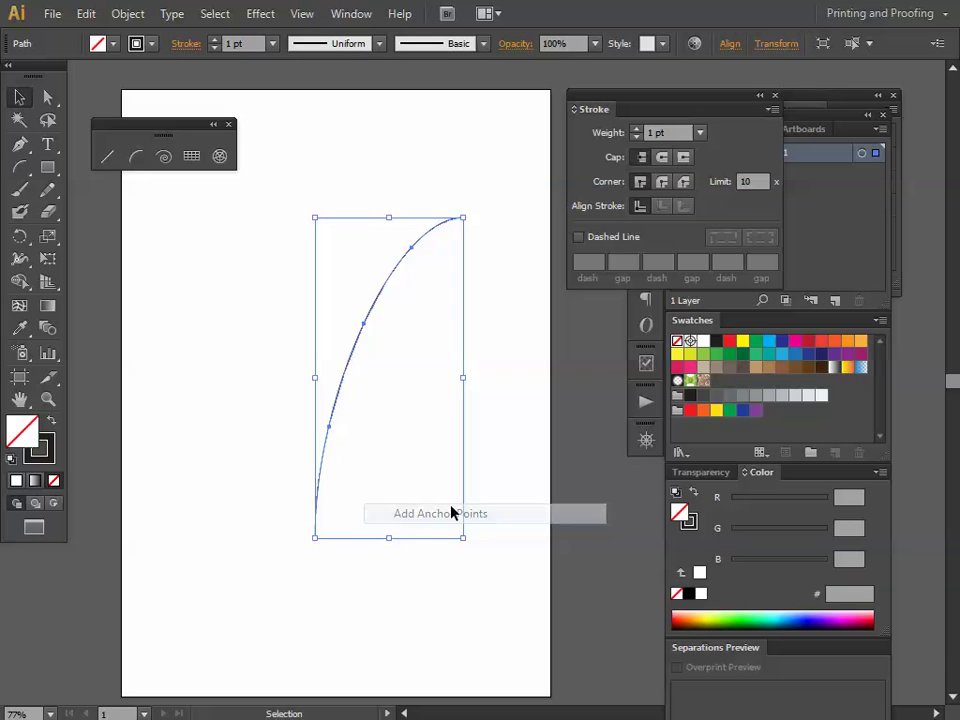
Step: Cut the arc at its three middle anchor points and deselect everything
{"action": "key", "text": "a"}
{"action": "left_click_drag", "start_coordinate": [364, 366], "coordinate": [456, 460]}
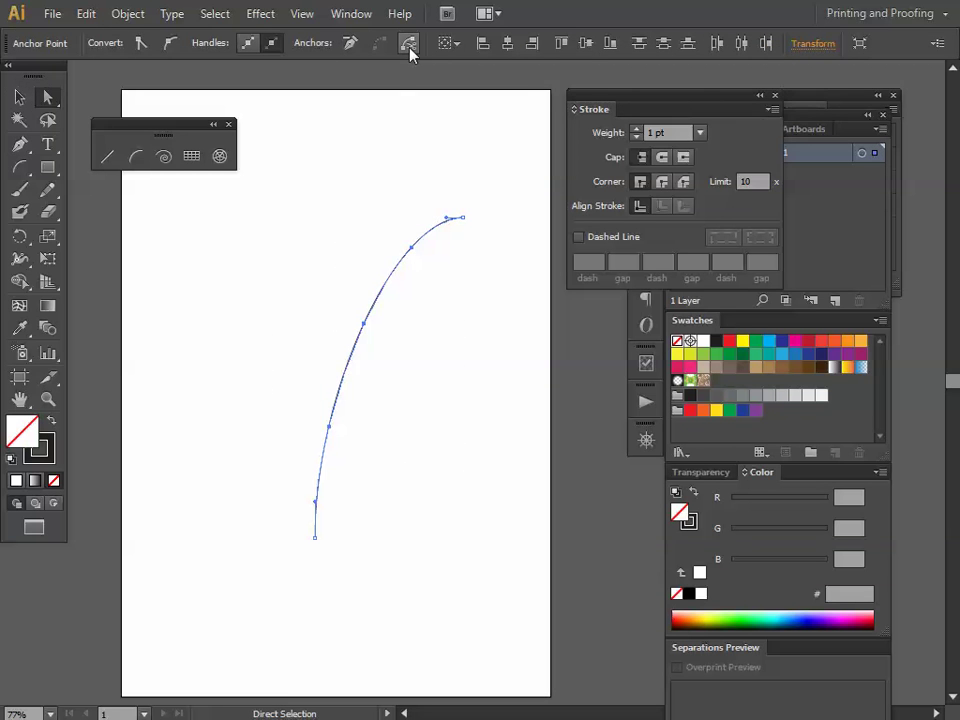
{"action": "left_click", "coordinate": [409, 45]}
{"action": "key", "text": "v"}
{"action": "left_click", "coordinate": [453, 503]}
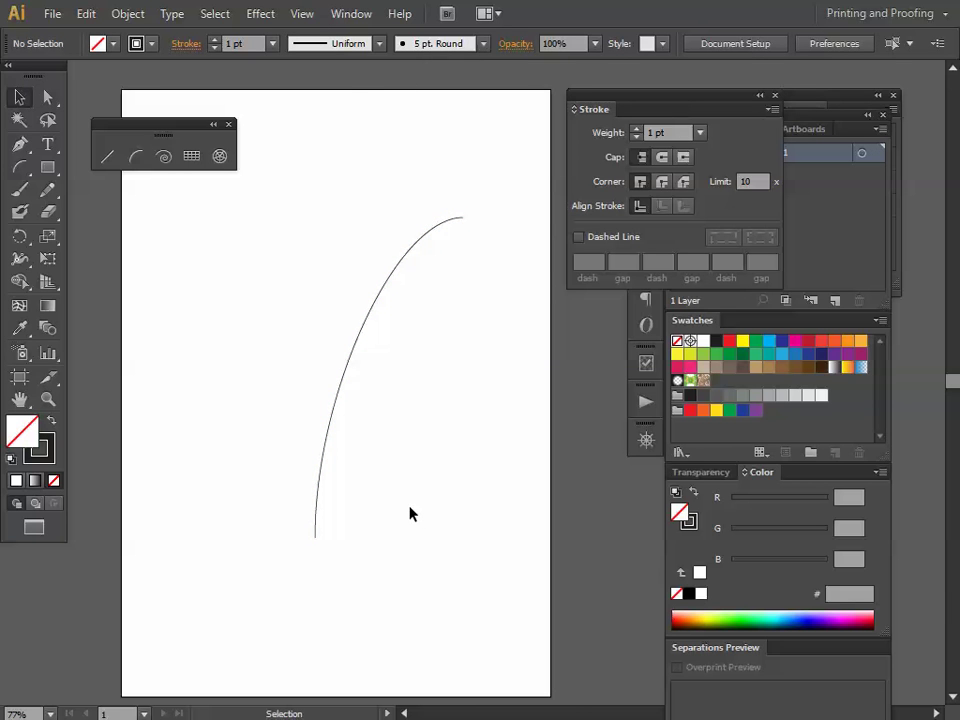
Step: Select the arc segment just below the middle cut to examine how the path was split
{"action": "key", "text": "ctrl+1"}
{"action": "left_click_drag", "start_coordinate": [364, 373], "coordinate": [370, 413]}
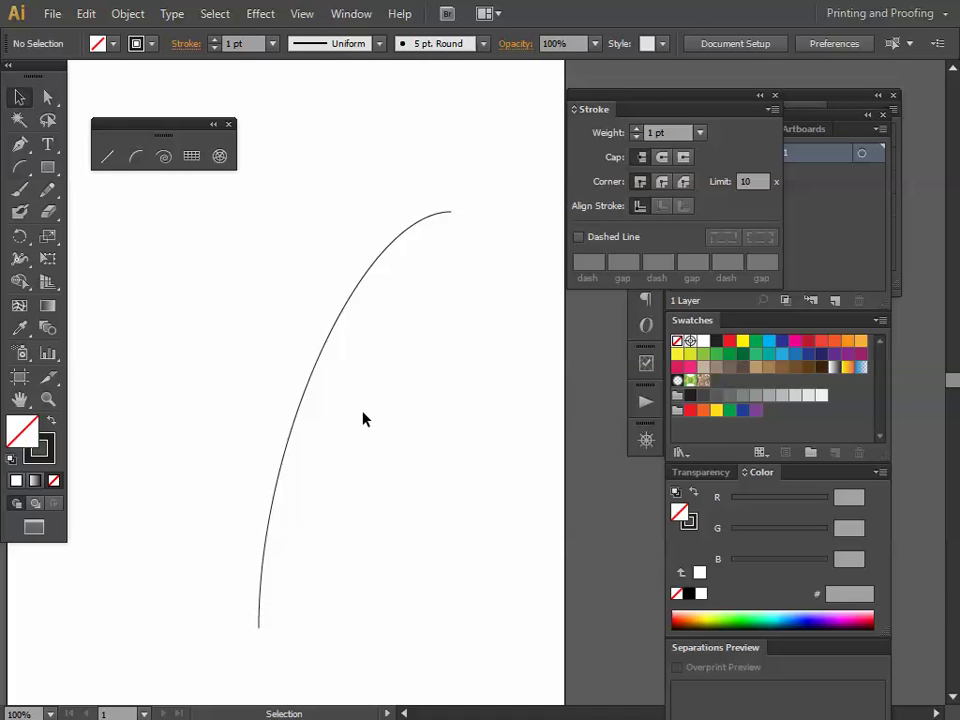
{"action": "key", "text": "ctrl+equal"}
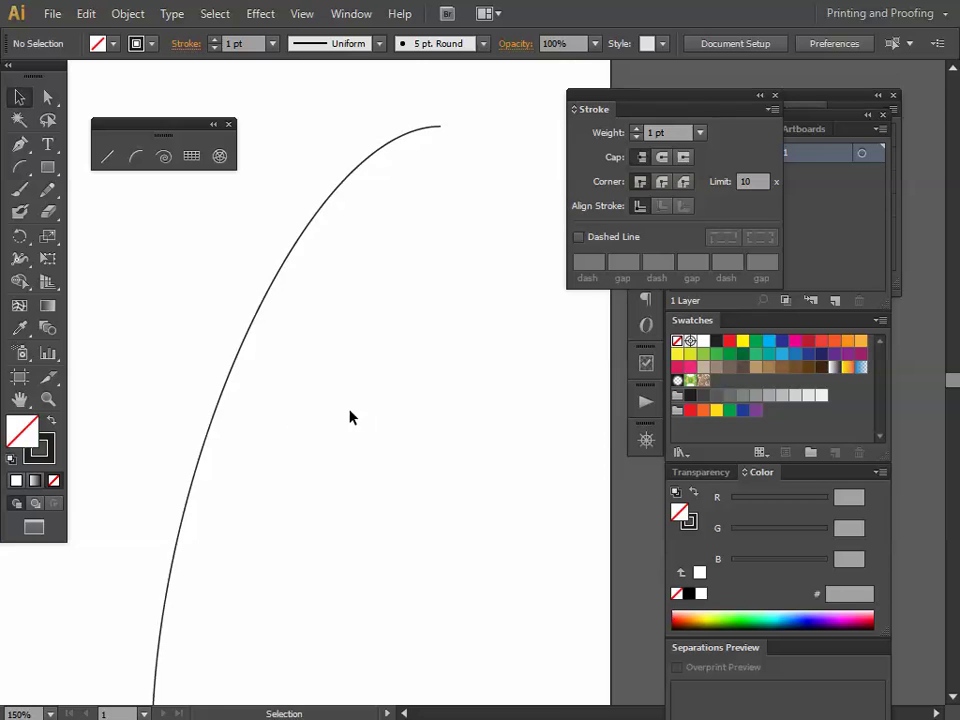
{"action": "left_click_drag", "start_coordinate": [278, 379], "coordinate": [306, 418]}
{"action": "left_click", "coordinate": [242, 470]}
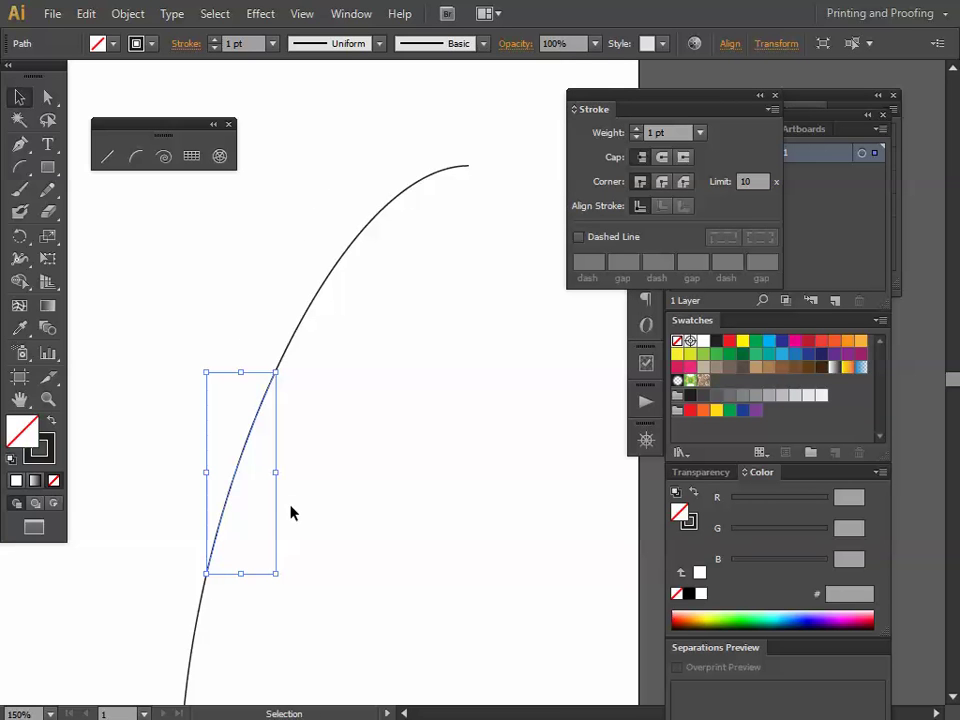
{"action": "key", "text": "a"}
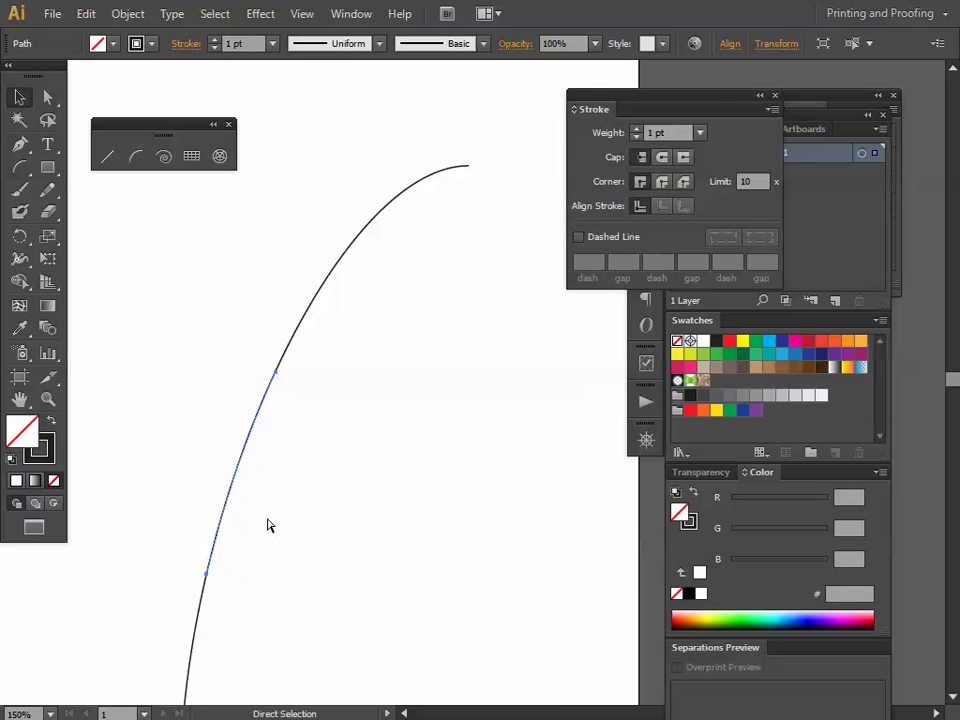
{"action": "key", "text": "v"}
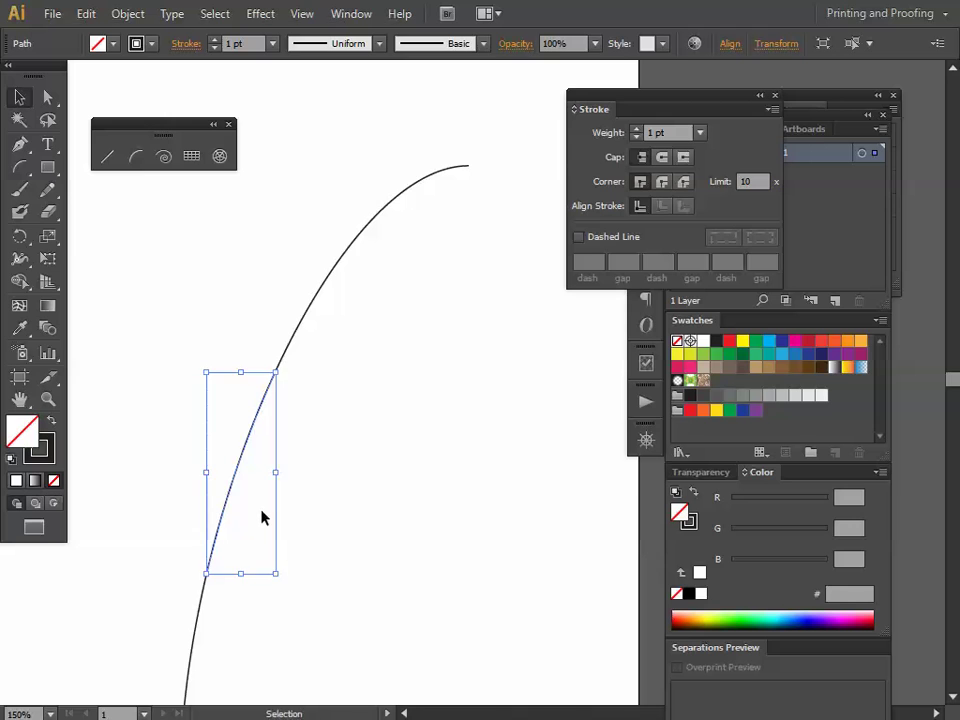
{"action": "key", "text": "alt+Tab"}
{"action": "scroll", "coordinate": [952, 240], "scroll_direction": "down", "scroll_amount": 5}
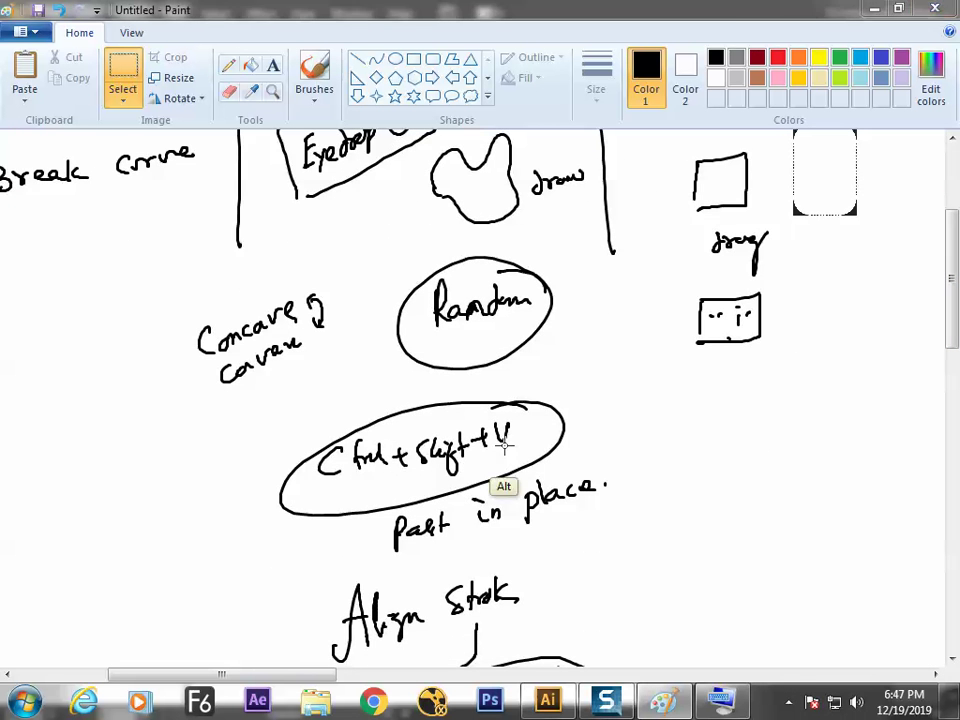
{"action": "key", "text": "alt+Tab"}
{"action": "key", "text": "v"}
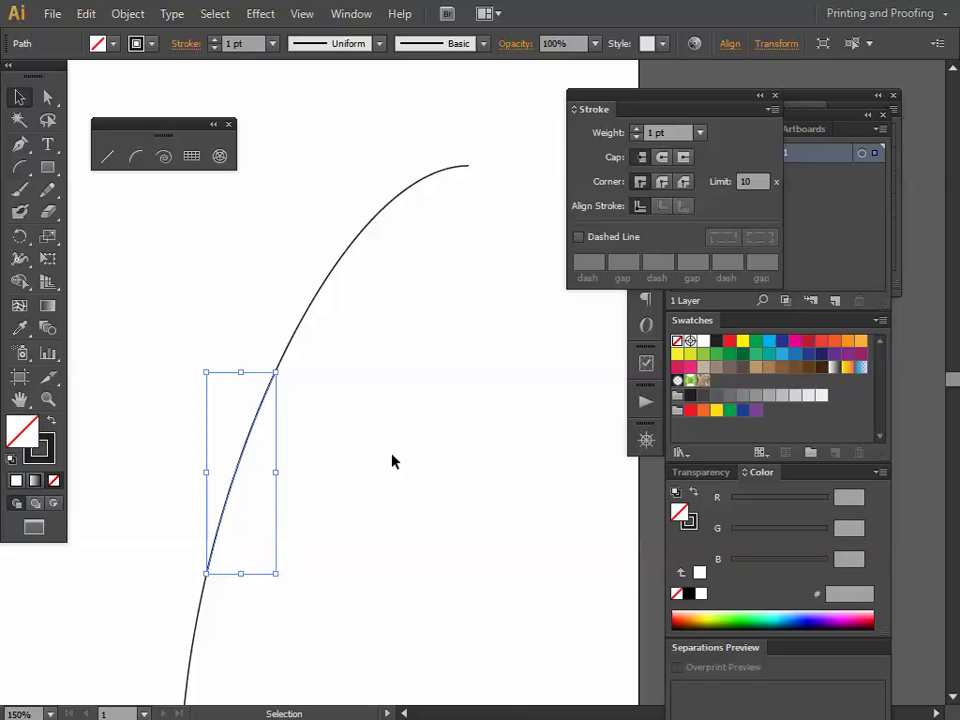
Step: Pull the upper end anchor of the segment below the middle cut away to the outer side of the arc
{"action": "key", "text": "a"}
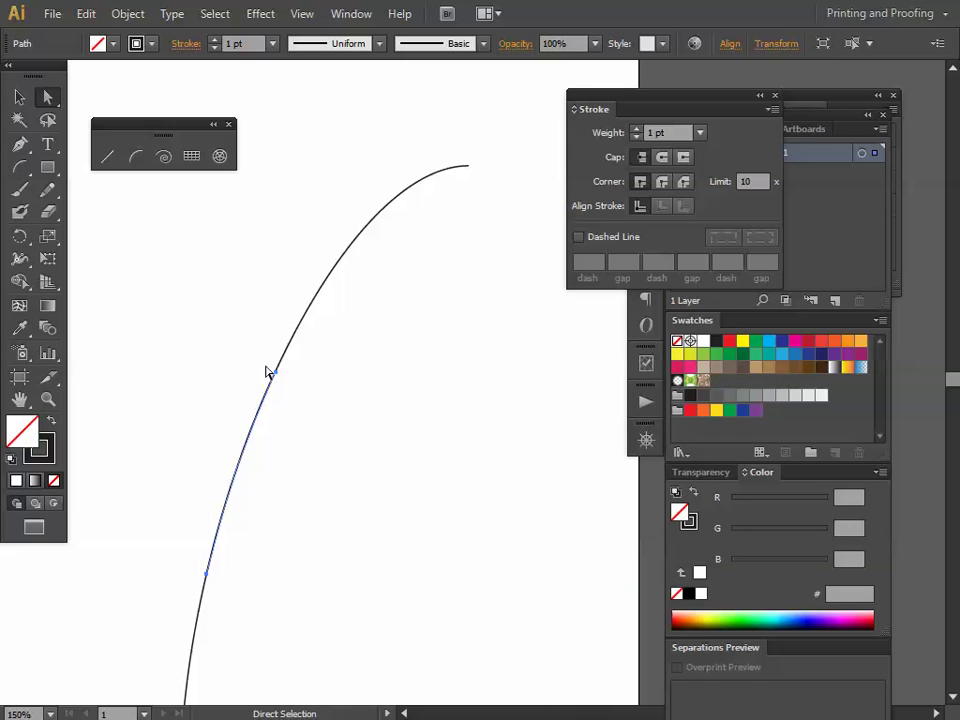
{"action": "left_click", "coordinate": [300, 388]}
{"action": "left_click_drag", "start_coordinate": [278, 380], "coordinate": [241, 360]}
{"action": "left_click", "coordinate": [483, 562]}
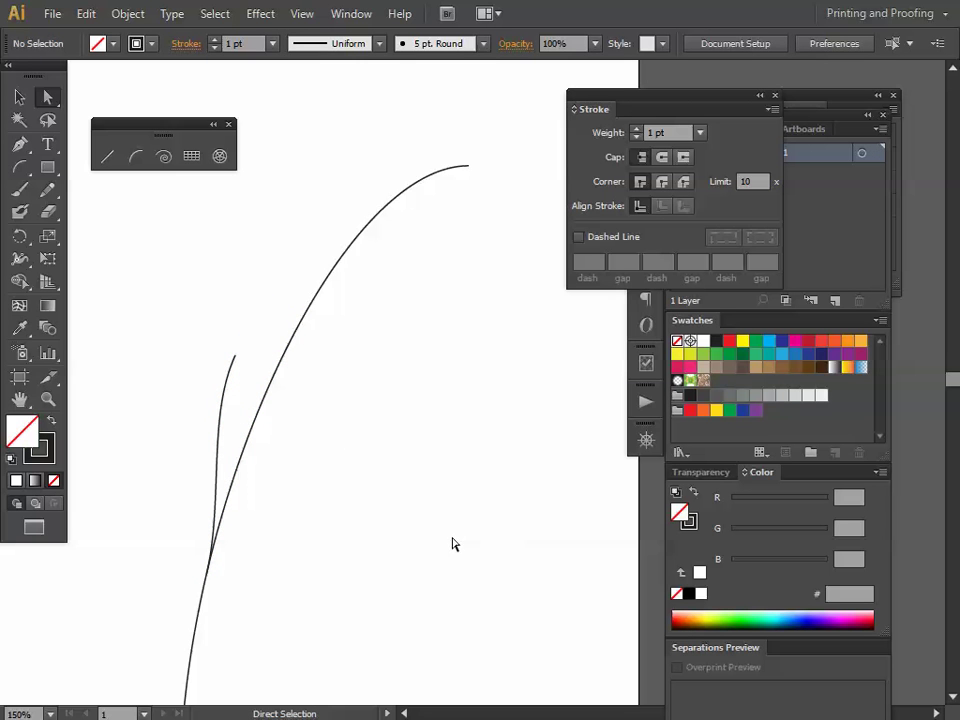
{"action": "left_click_drag", "start_coordinate": [430, 545], "coordinate": [452, 595]}
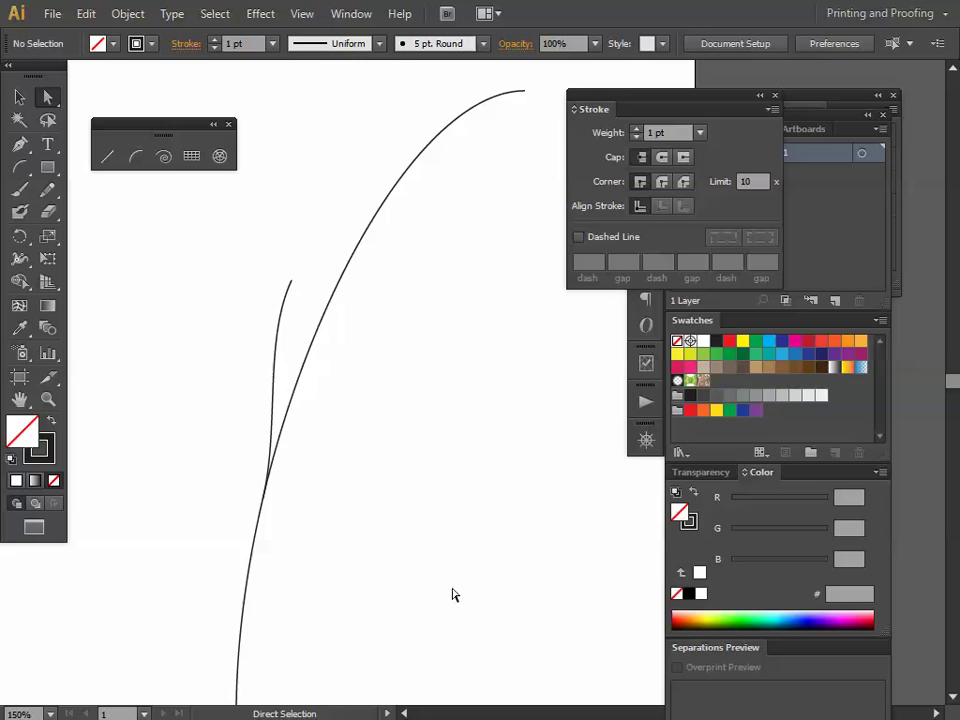
{"action": "left_click_drag", "start_coordinate": [270, 491], "coordinate": [286, 447]}
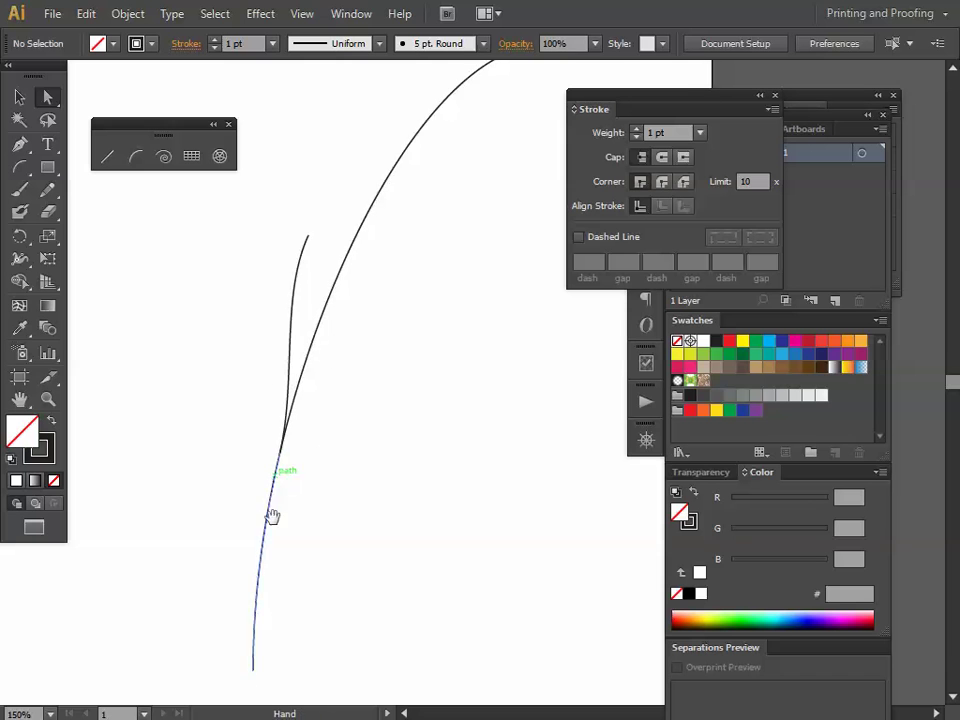
Step: Add anchor points to the side branch that was pulled away from the arc
{"action": "left_click_drag", "start_coordinate": [321, 393], "coordinate": [336, 431]}
{"action": "key", "text": "v"}
{"action": "left_click_drag", "start_coordinate": [281, 317], "coordinate": [310, 338]}
{"action": "left_click", "coordinate": [128, 13]}
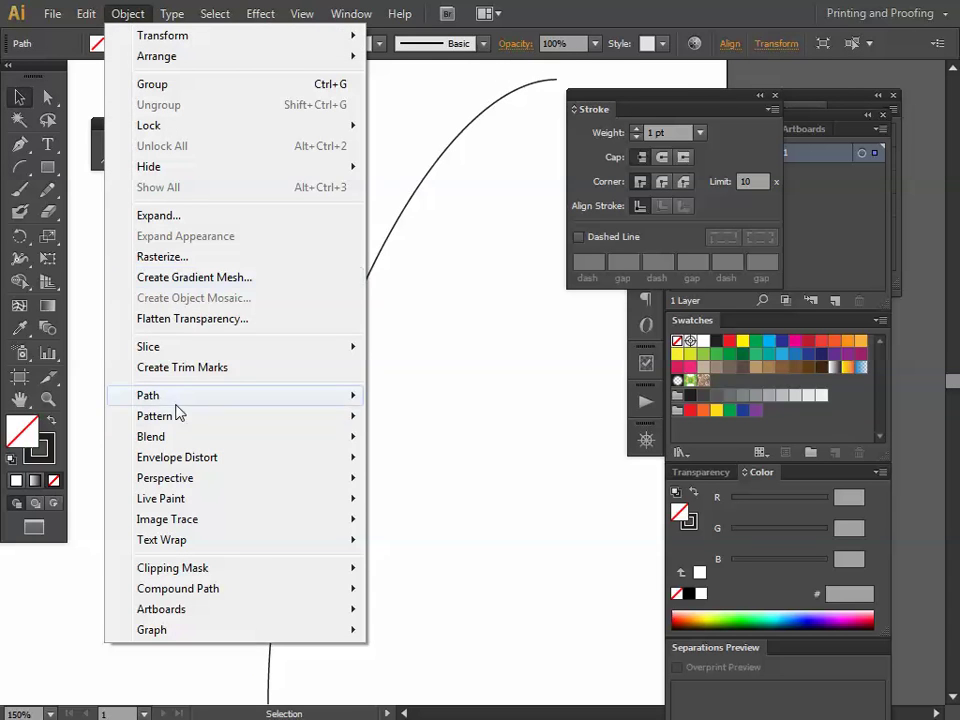
{"action": "mouse_move", "coordinate": [172, 400]}
{"action": "left_click", "coordinate": [422, 513]}
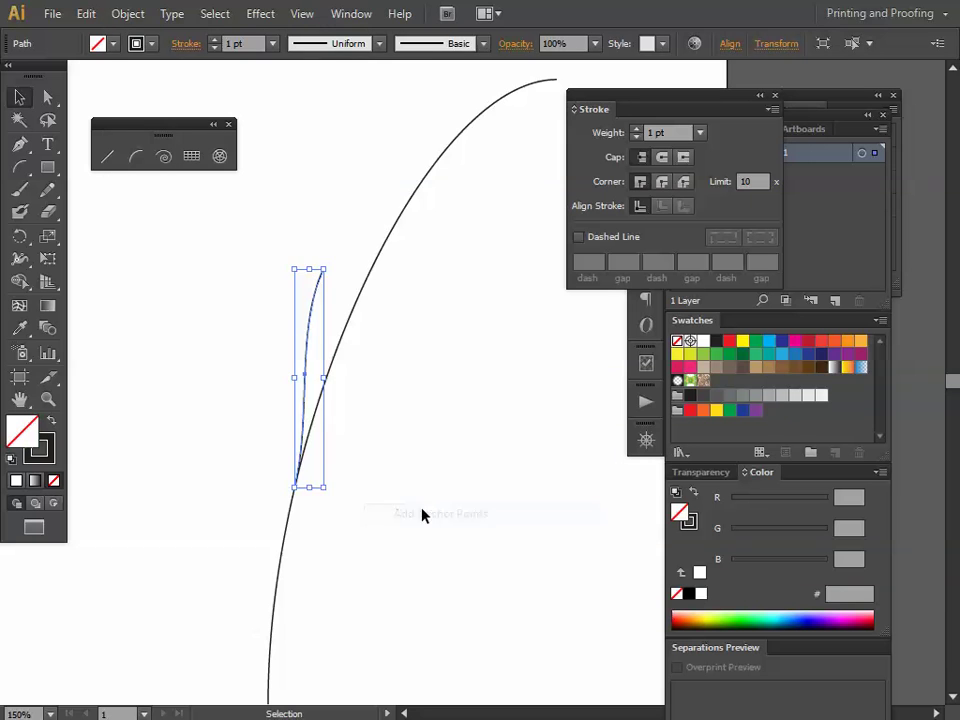
Step: Cut the side branch at its middle anchor and copy its upper piece in place
{"action": "key", "text": "a"}
{"action": "left_click_drag", "start_coordinate": [284, 360], "coordinate": [313, 397]}
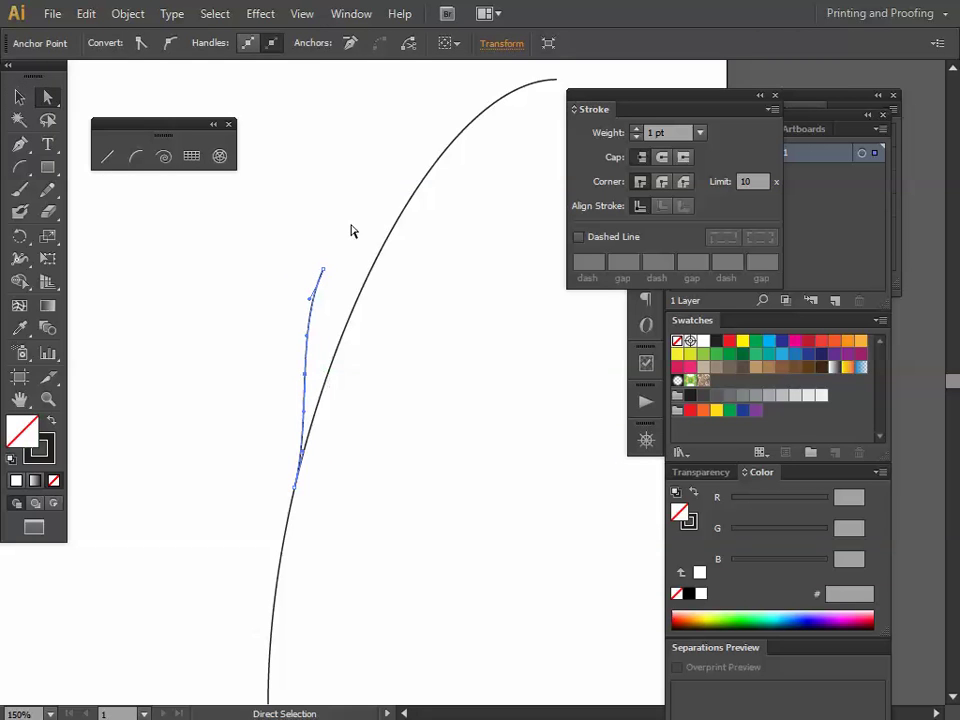
{"action": "key", "text": "v"}
{"action": "left_click", "coordinate": [324, 321]}
{"action": "left_click", "coordinate": [311, 322]}
{"action": "key", "text": "ctrl"}
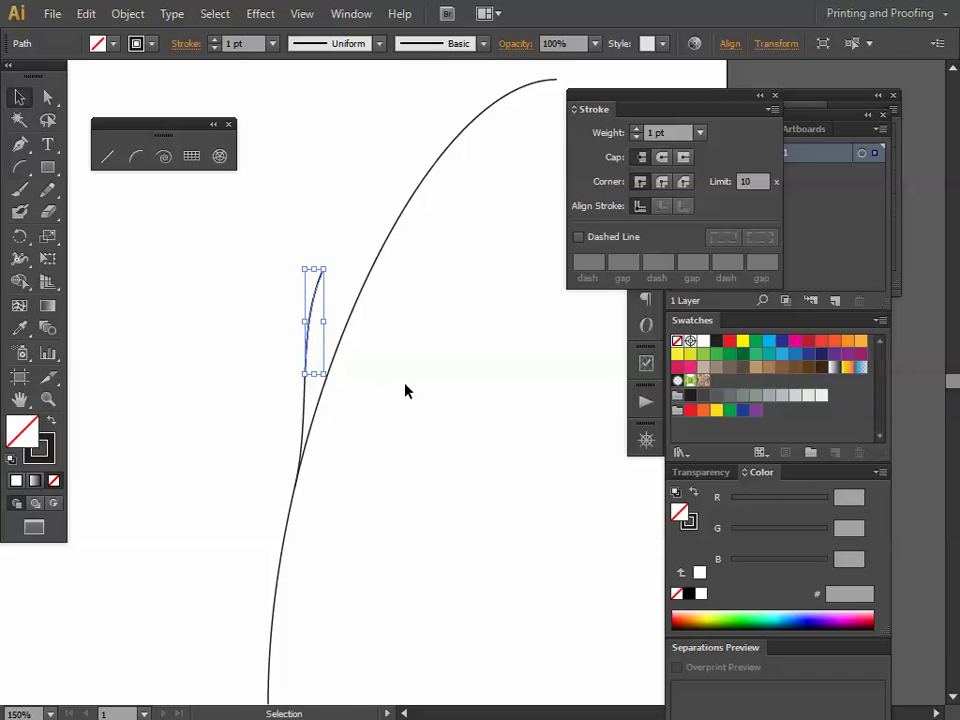
Step: Bend the copied upper piece toward the main arc with its direction handle to form a leaf outline
{"action": "left_click", "coordinate": [405, 390]}
{"action": "key", "text": "a"}
{"action": "left_click", "coordinate": [318, 312]}
{"action": "left_click_drag", "start_coordinate": [310, 298], "coordinate": [325, 300]}
{"action": "left_click", "coordinate": [380, 352]}
{"action": "key", "text": "v"}
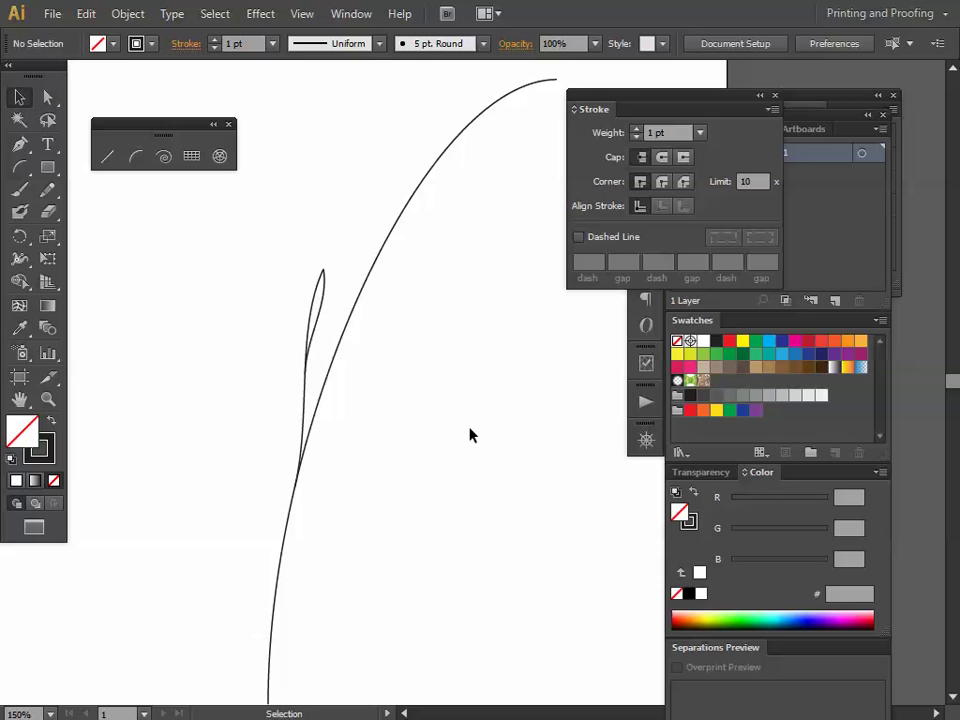
Step: Join the two curves of the side branch's leaf at their end points
{"action": "left_click_drag", "start_coordinate": [339, 336], "coordinate": [364, 358]}
{"action": "left_click", "coordinate": [348, 336]}
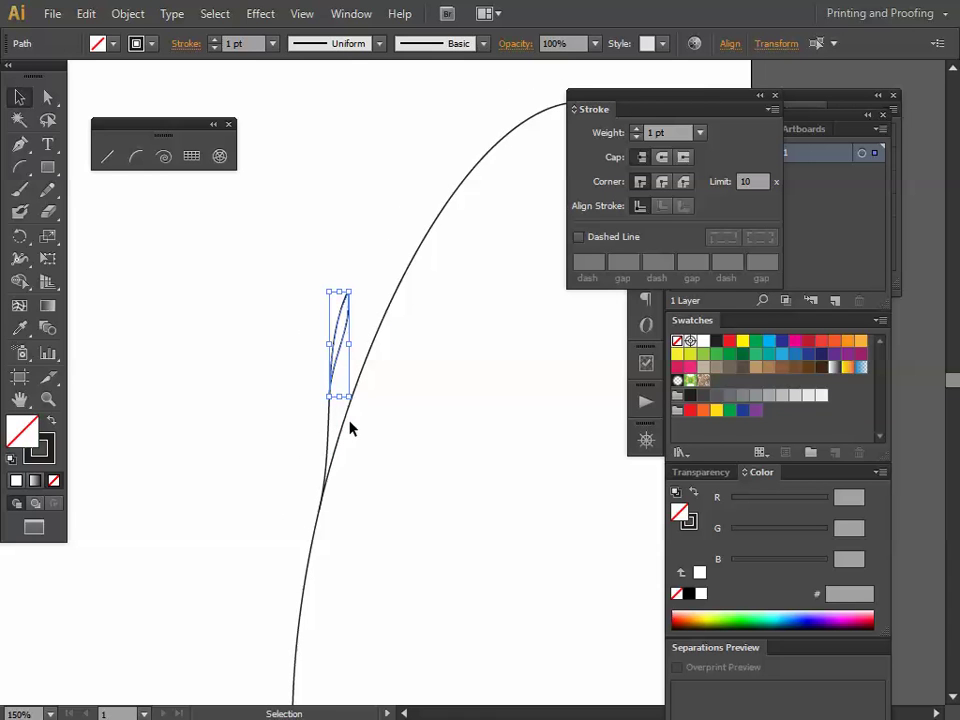
{"action": "key", "text": "a"}
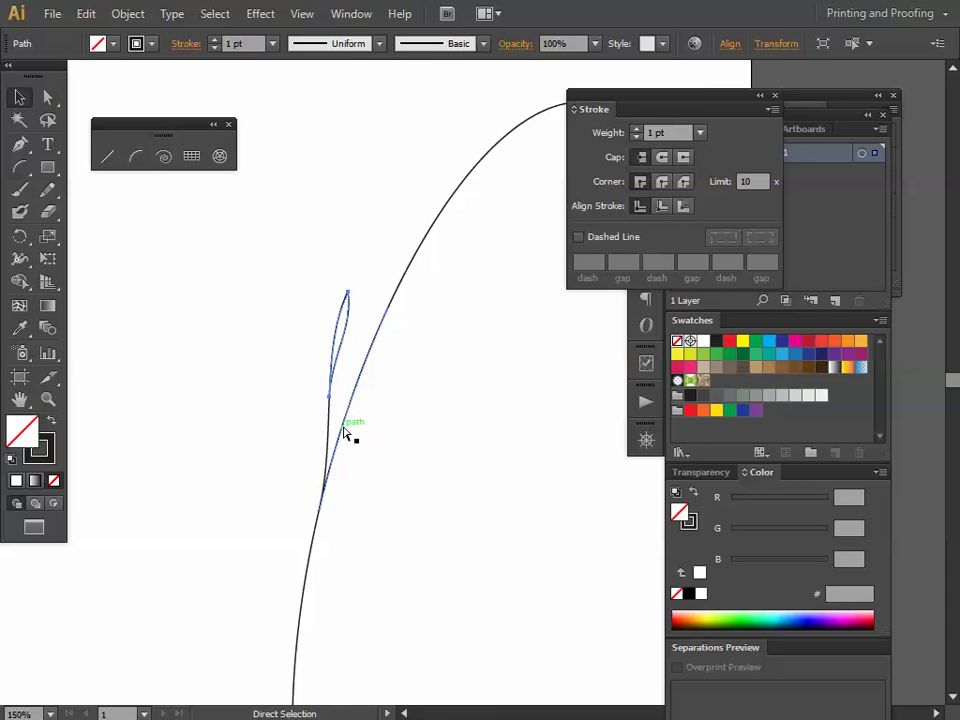
{"action": "key", "text": "ctrl+j"}
{"action": "left_click", "coordinate": [640, 404]}
{"action": "key", "text": "v"}
Step: Fill the side branch's leaf with green (00A651) and view the drawing full screen
{"action": "left_click", "coordinate": [524, 412]}
{"action": "left_click", "coordinate": [344, 302]}
{"action": "left_click", "coordinate": [113, 43]}
{"action": "left_click", "coordinate": [96, 86]}
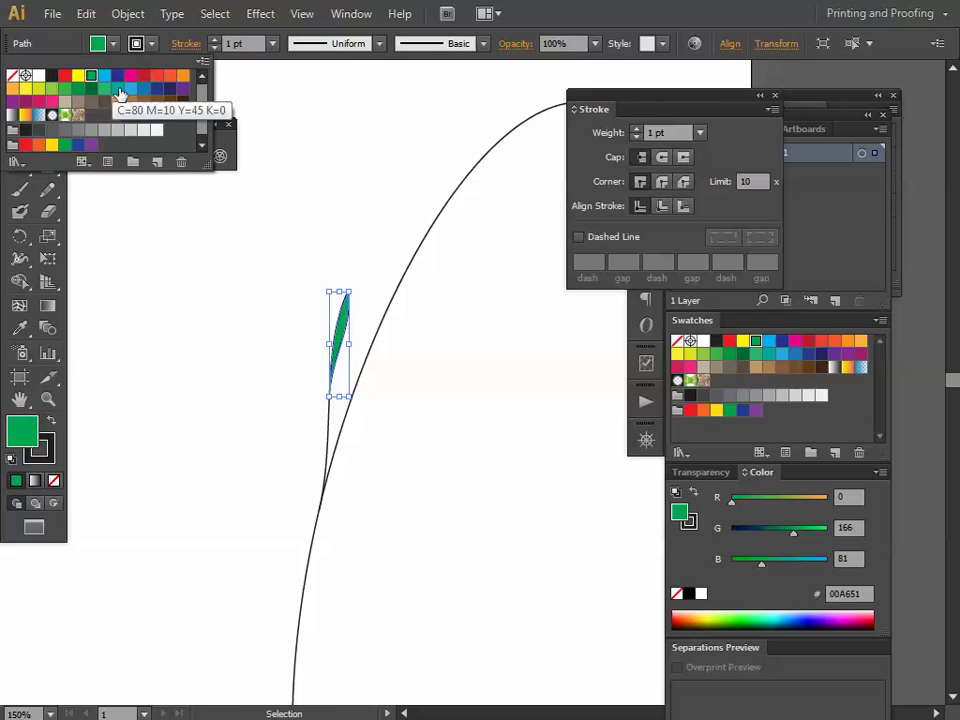
{"action": "left_click", "coordinate": [484, 398]}
{"action": "left_click_drag", "start_coordinate": [484, 398], "coordinate": [362, 484]}
{"action": "key", "text": "f"}
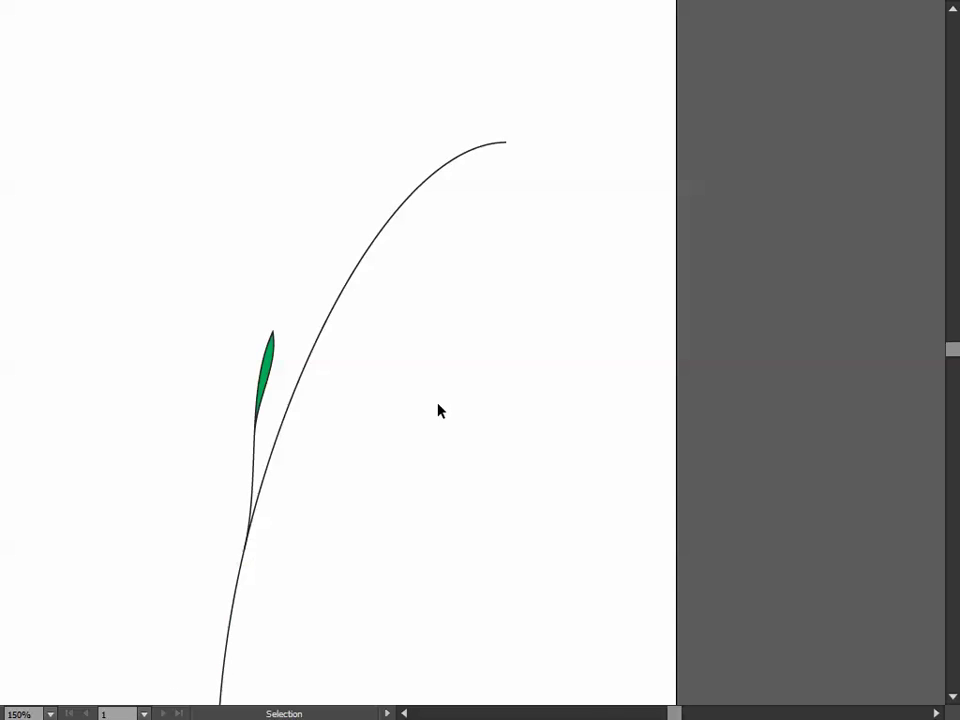
Step: Try moving the arc segment below the end segment away from the arc and undo it
{"action": "left_click_drag", "start_coordinate": [426, 418], "coordinate": [388, 435]}
{"action": "left_click_drag", "start_coordinate": [317, 516], "coordinate": [315, 474]}
{"action": "left_click", "coordinate": [328, 287]}
{"action": "left_click_drag", "start_coordinate": [328, 287], "coordinate": [358, 388]}
{"action": "key", "text": "ctrl+z"}
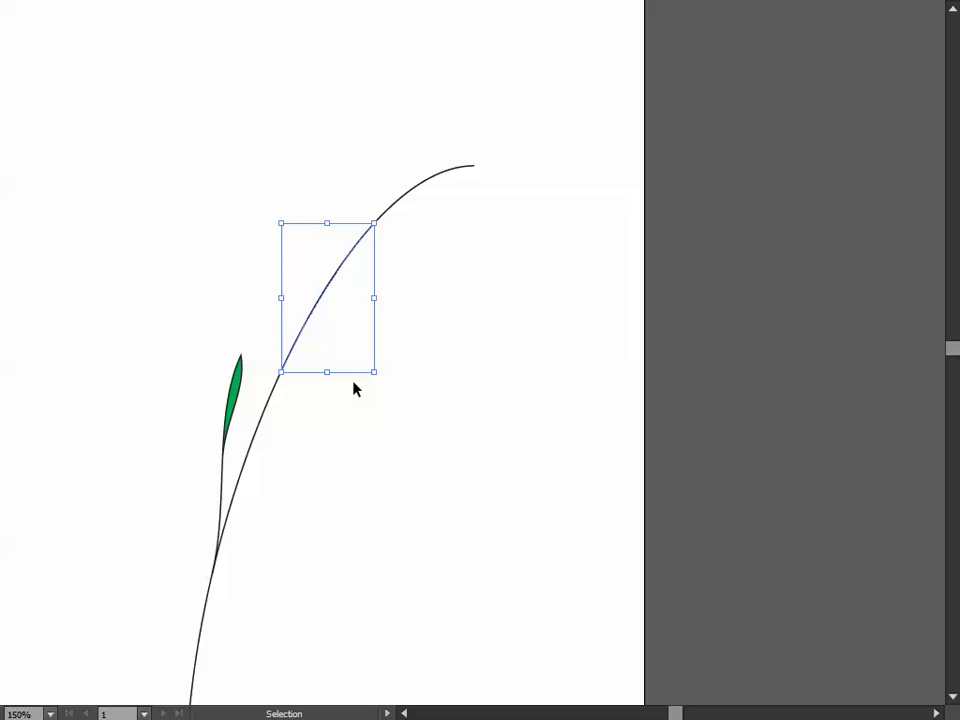
{"action": "left_click", "coordinate": [218, 490]}
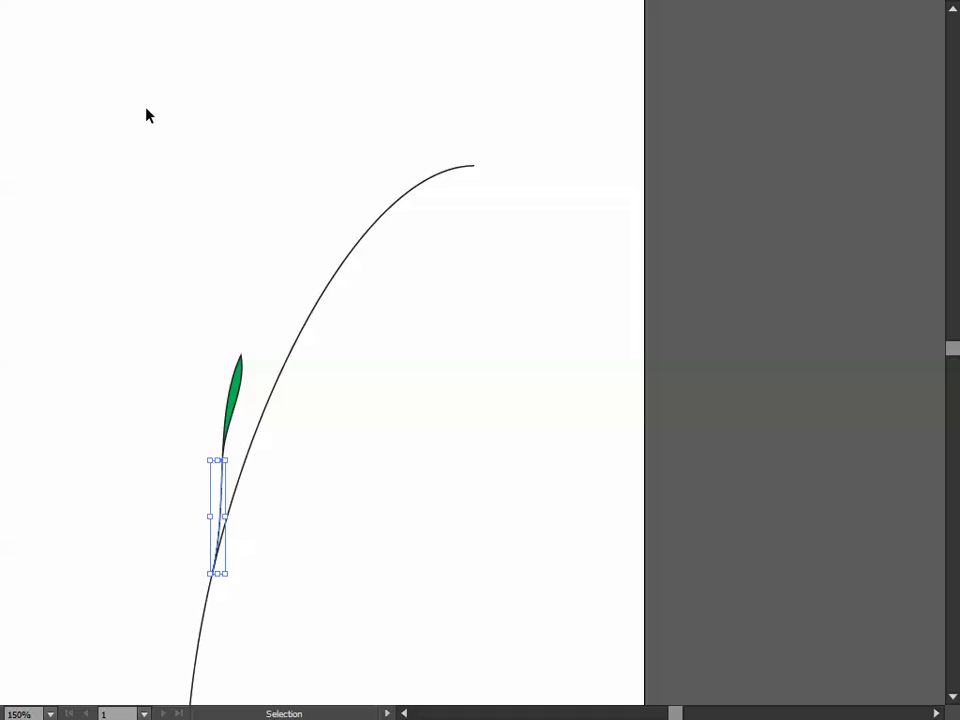
{"action": "scroll", "coordinate": [490, 450], "scroll_direction": "left", "scroll_amount": 1}
{"action": "scroll", "coordinate": [490, 450], "scroll_direction": "down", "scroll_amount": 1}
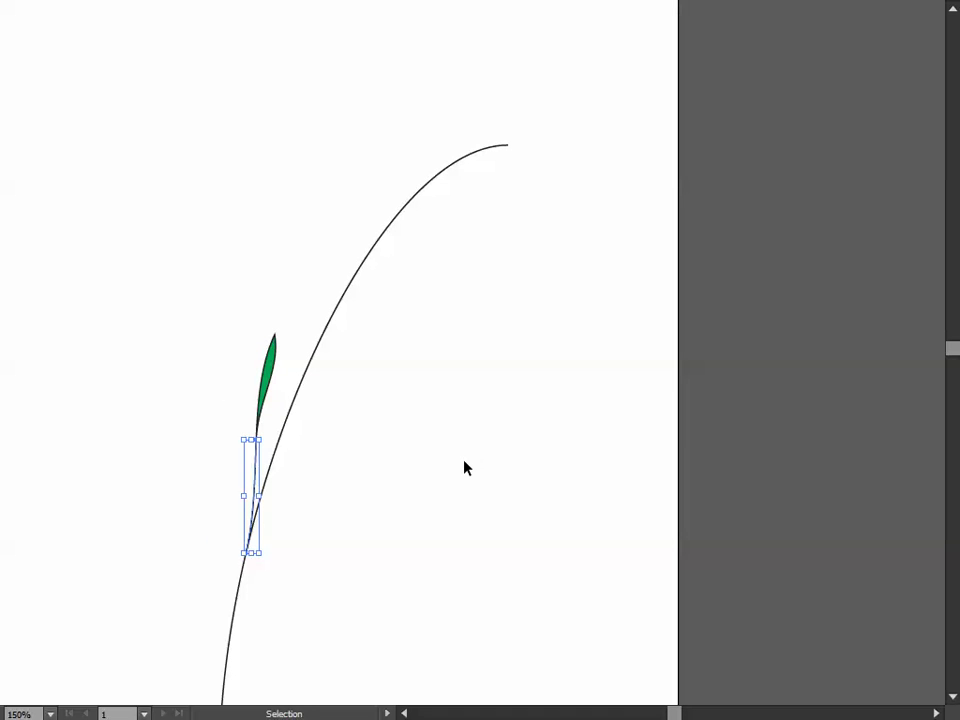
Step: Copy the arc's end segment in place and bend the copy downward with its handle to form a leaf outline
{"action": "scroll", "coordinate": [399, 497], "scroll_direction": "up", "scroll_amount": 4}
{"action": "key", "text": "a"}
{"action": "left_click_drag", "start_coordinate": [496, 203], "coordinate": [434, 321]}
{"action": "key", "text": "ctrl+equal"}
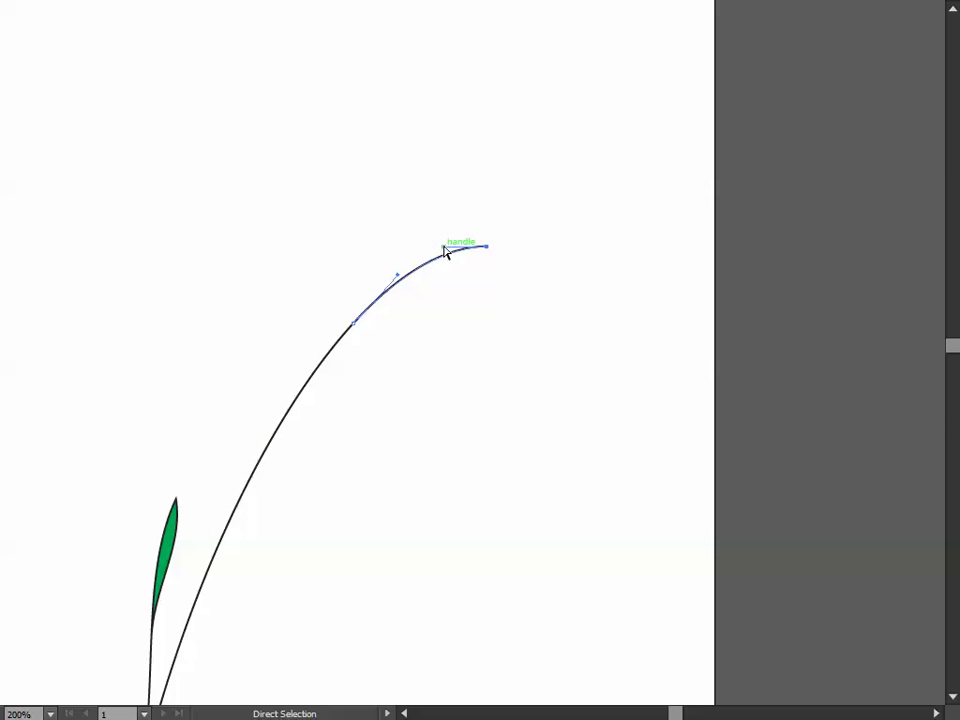
{"action": "left_click_drag", "start_coordinate": [445, 251], "coordinate": [461, 300]}
{"action": "key", "text": "v"}
{"action": "left_click", "coordinate": [536, 362]}
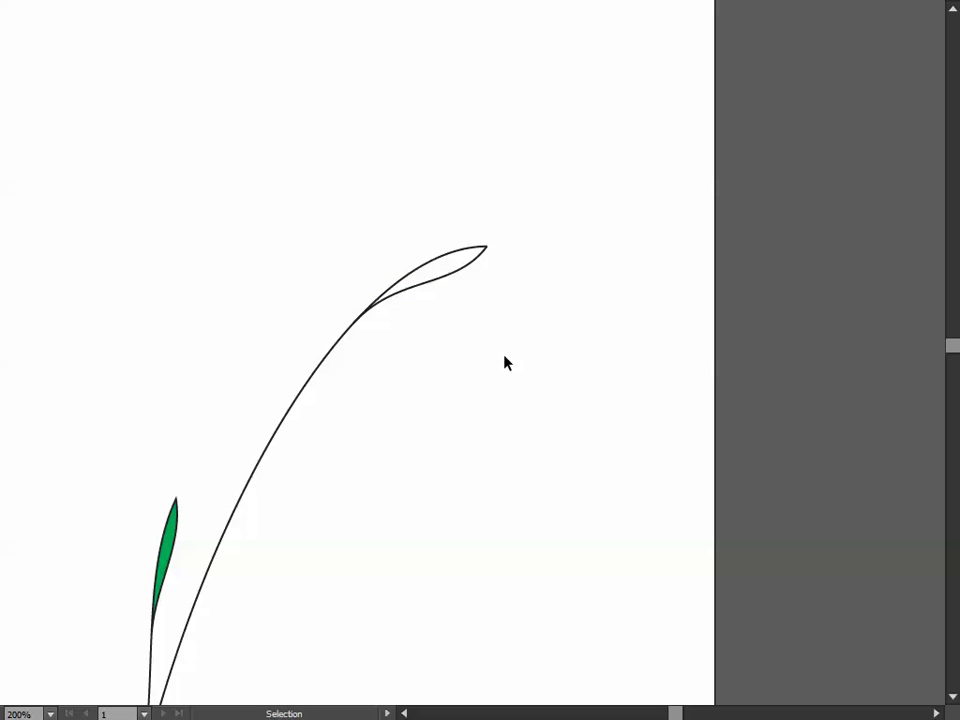
Step: Draw two straight lines above the end leaf that share their upper end point
{"action": "left_click_drag", "start_coordinate": [512, 326], "coordinate": [383, 232]}
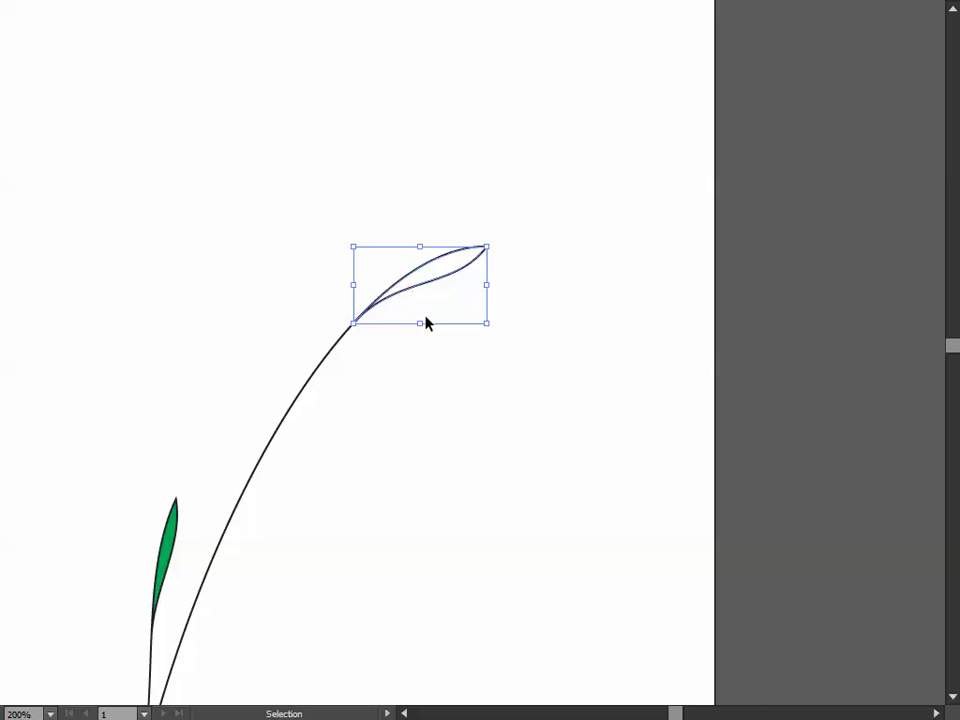
{"action": "left_click_drag", "start_coordinate": [418, 394], "coordinate": [422, 439]}
{"action": "key", "text": "shift+f"}
{"action": "left_click", "coordinate": [107, 156]}
{"action": "mouse_move", "coordinate": [308, 178]}
{"action": "left_mouse_down"}
{"action": "mouse_move", "coordinate": [300, 320]}
{"action": "mouse_move", "coordinate": [368, 305]}
{"action": "left_mouse_up"}
{"action": "key", "text": "v"}
Step: Join the two straight lines at their shared end point and delete the joined path
{"action": "key", "text": "a"}
{"action": "key", "text": "v"}
{"action": "key", "text": "a"}
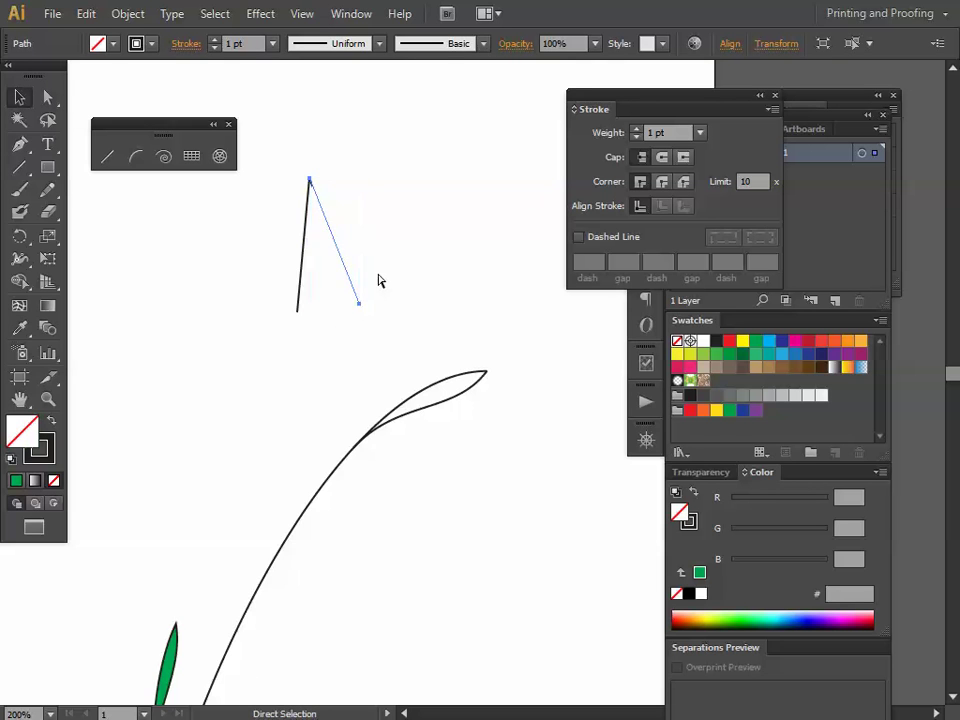
{"action": "key", "text": "v"}
{"action": "left_click", "coordinate": [467, 388]}
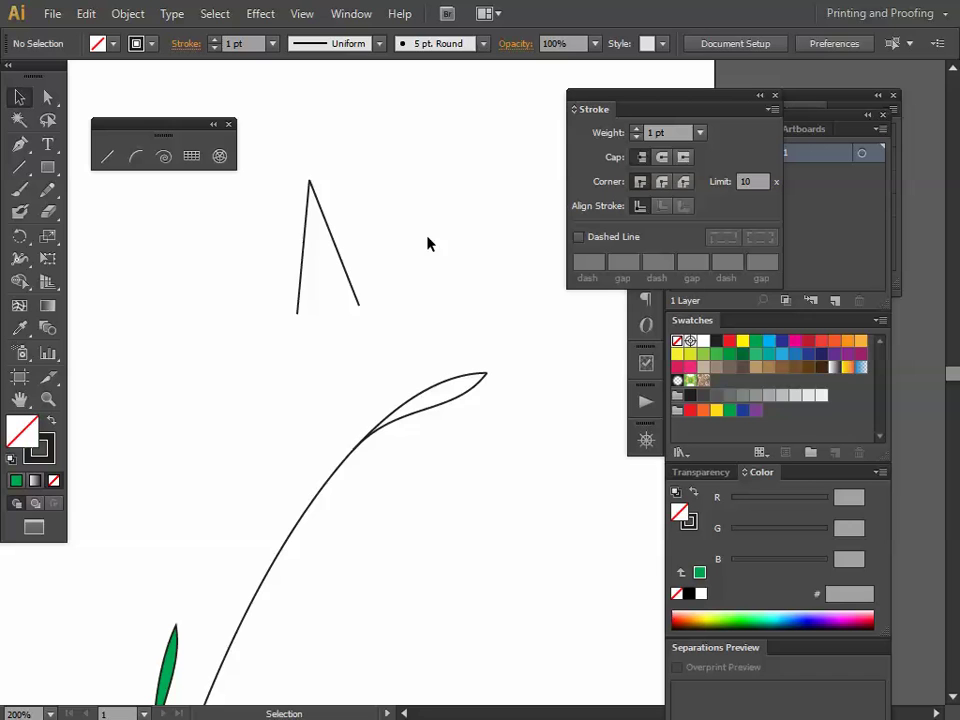
{"action": "left_click", "coordinate": [298, 308]}
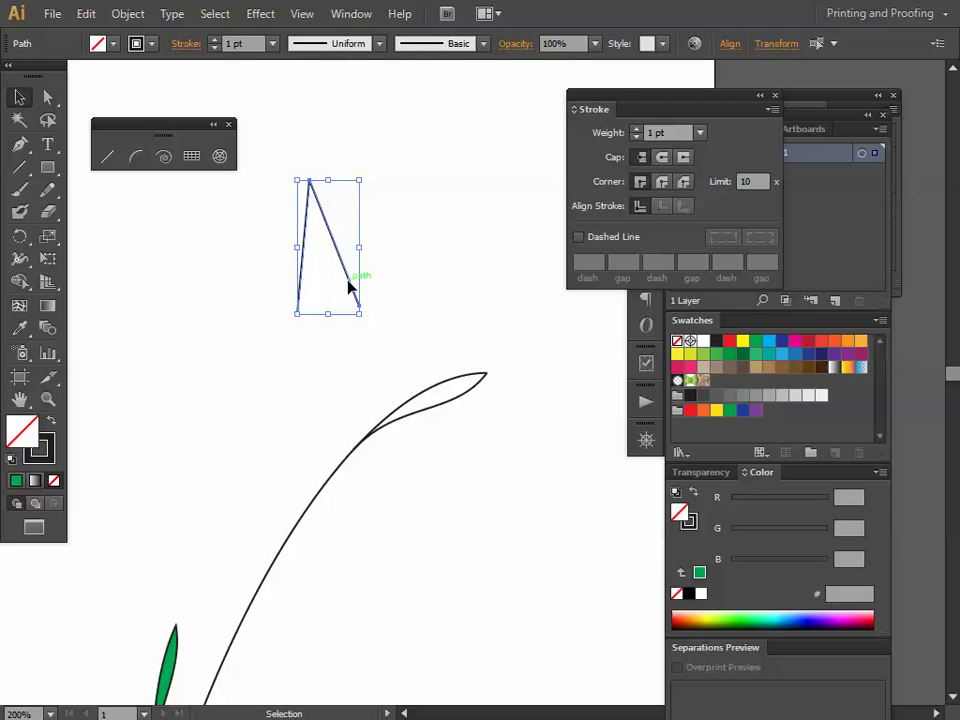
{"action": "key", "text": "Delete"}
Step: Join the two curves of the end leaf and fill it with the same green as the side leaf
{"action": "left_click_drag", "start_coordinate": [443, 285], "coordinate": [481, 451]}
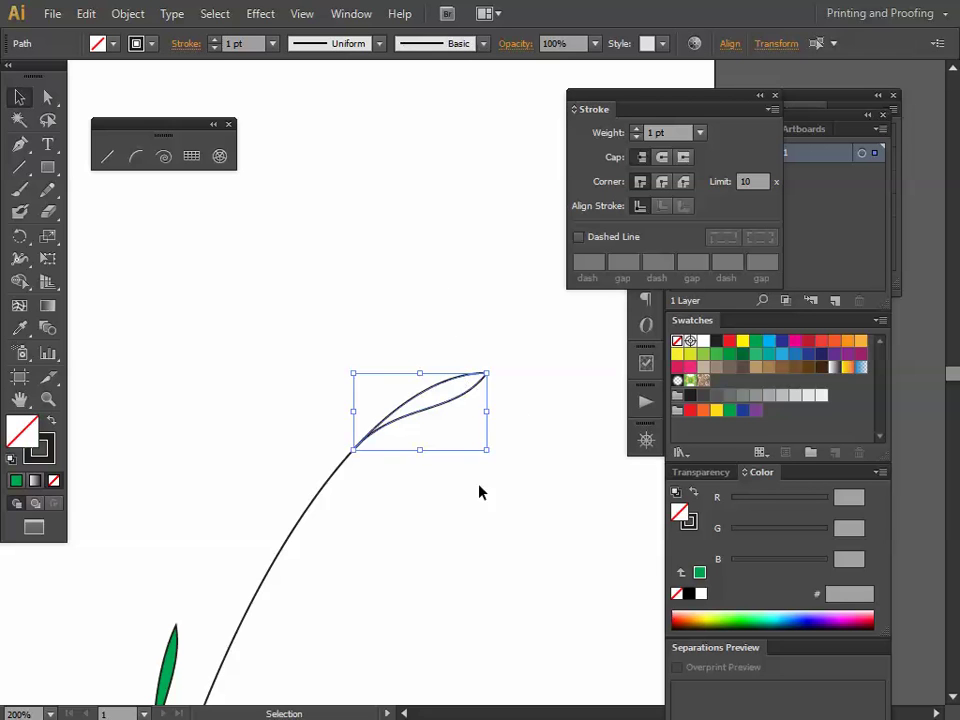
{"action": "key", "text": "a"}
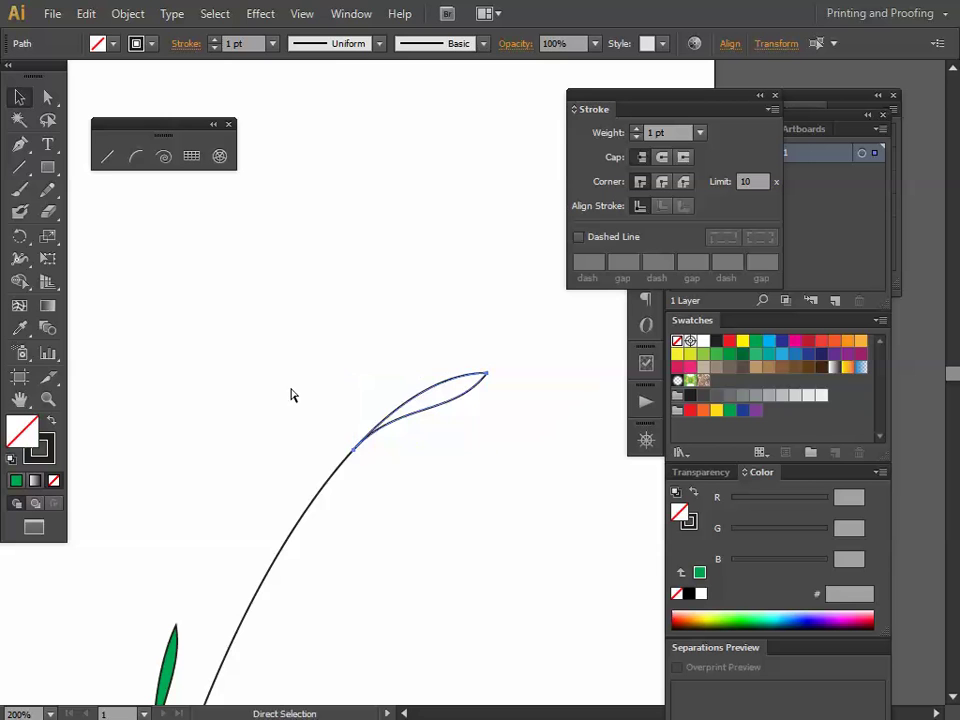
{"action": "key", "text": "v"}
{"action": "left_click", "coordinate": [99, 43]}
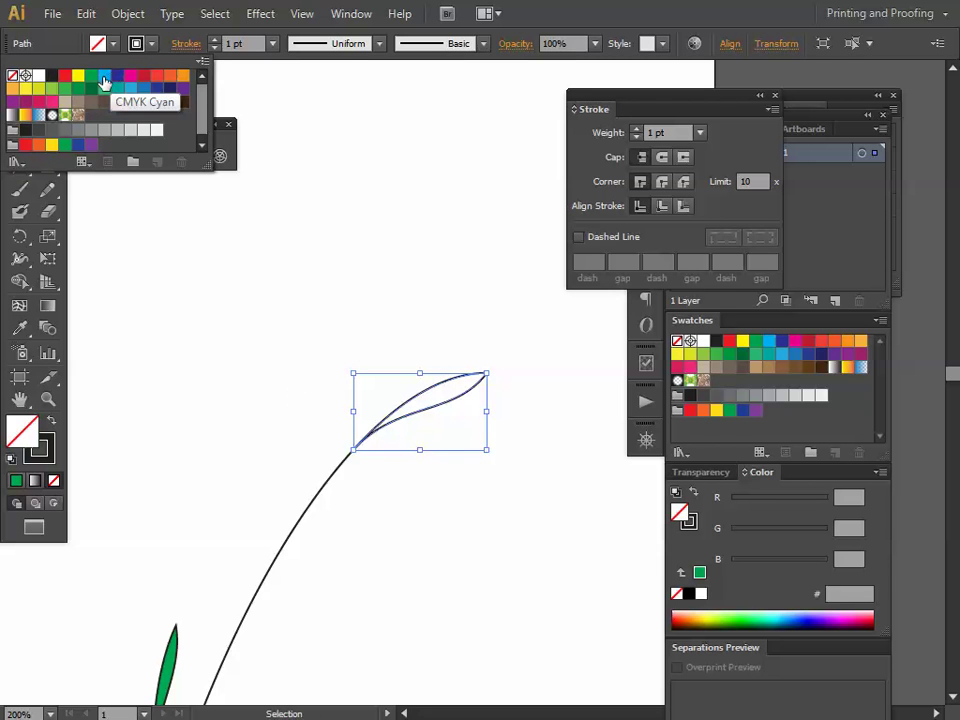
{"action": "left_click", "coordinate": [90, 76]}
{"action": "left_click", "coordinate": [443, 537]}
{"action": "key", "text": "f"}
{"action": "key", "text": "f"}
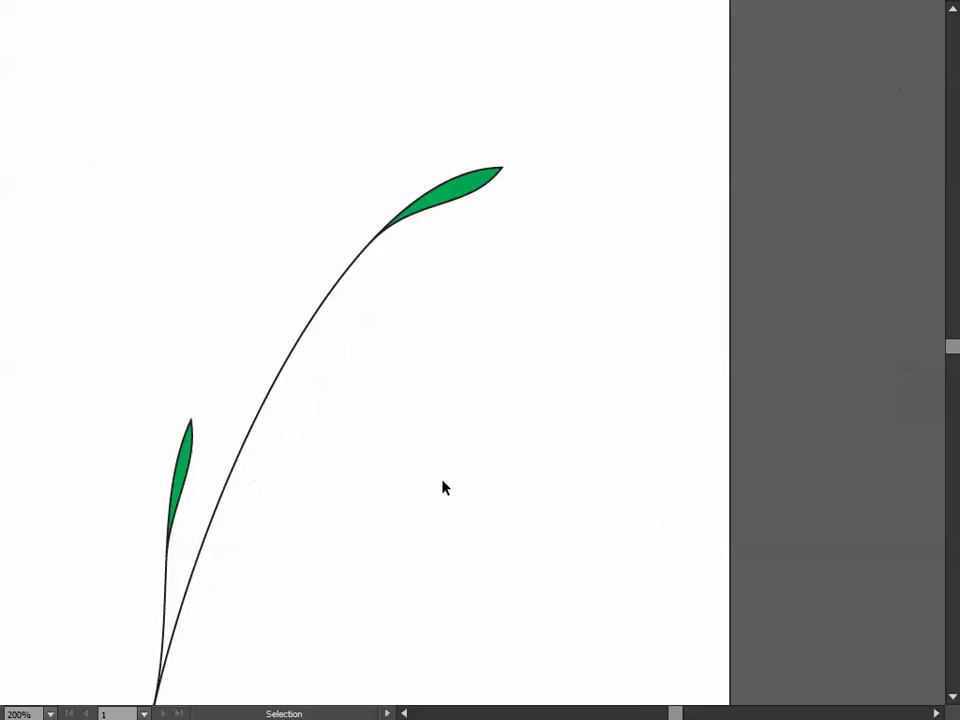
Step: Duplicate the whole branch with its leaves, placing the copy above and to the left of the original
{"action": "left_click_drag", "start_coordinate": [370, 555], "coordinate": [357, 451]}
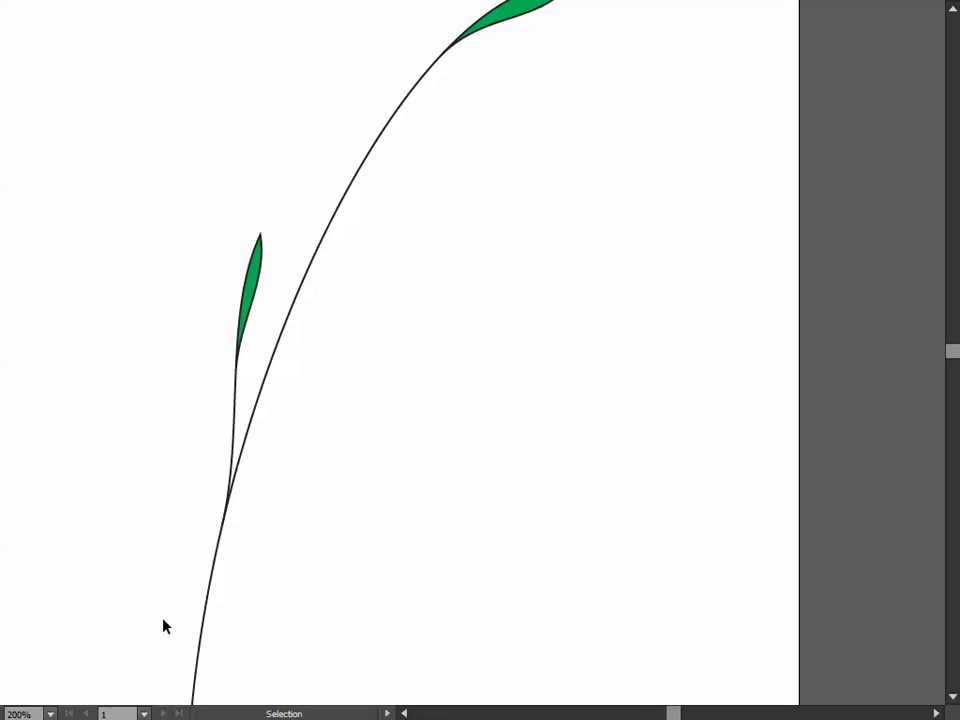
{"action": "left_click_drag", "start_coordinate": [366, 397], "coordinate": [345, 486]}
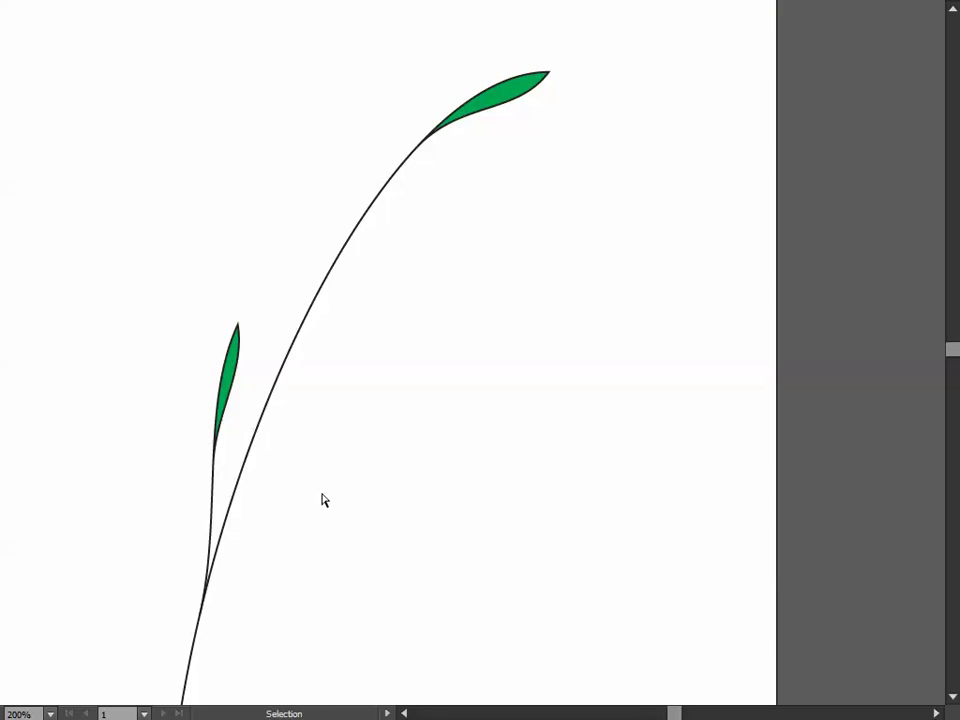
{"action": "key", "text": "ctrl+minus"}
{"action": "key", "text": "Tab"}
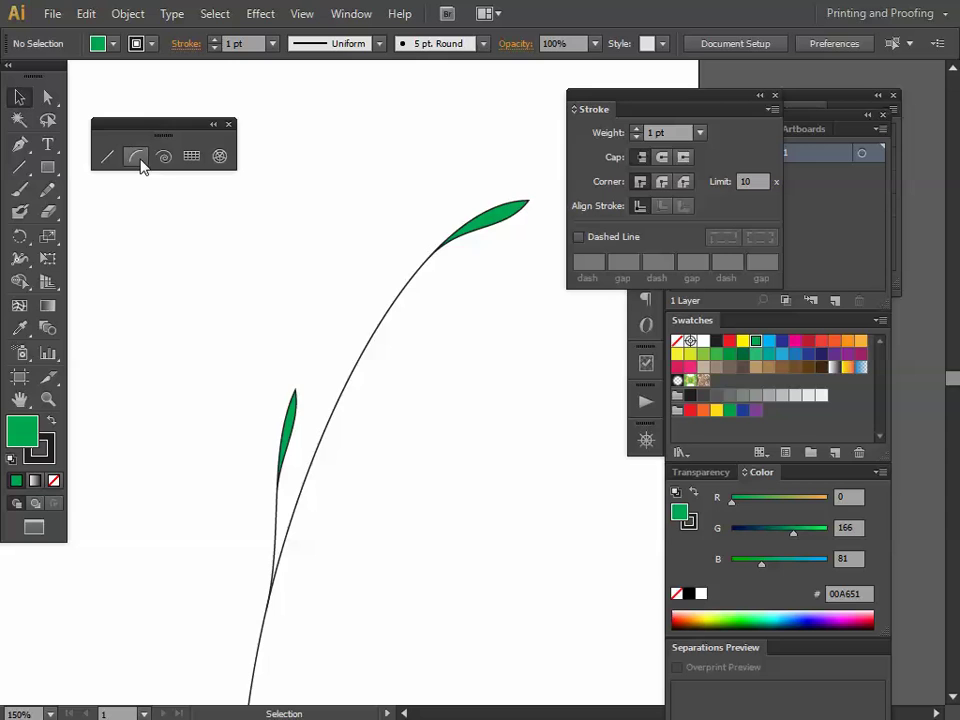
{"action": "left_click_drag", "start_coordinate": [272, 356], "coordinate": [245, 314]}
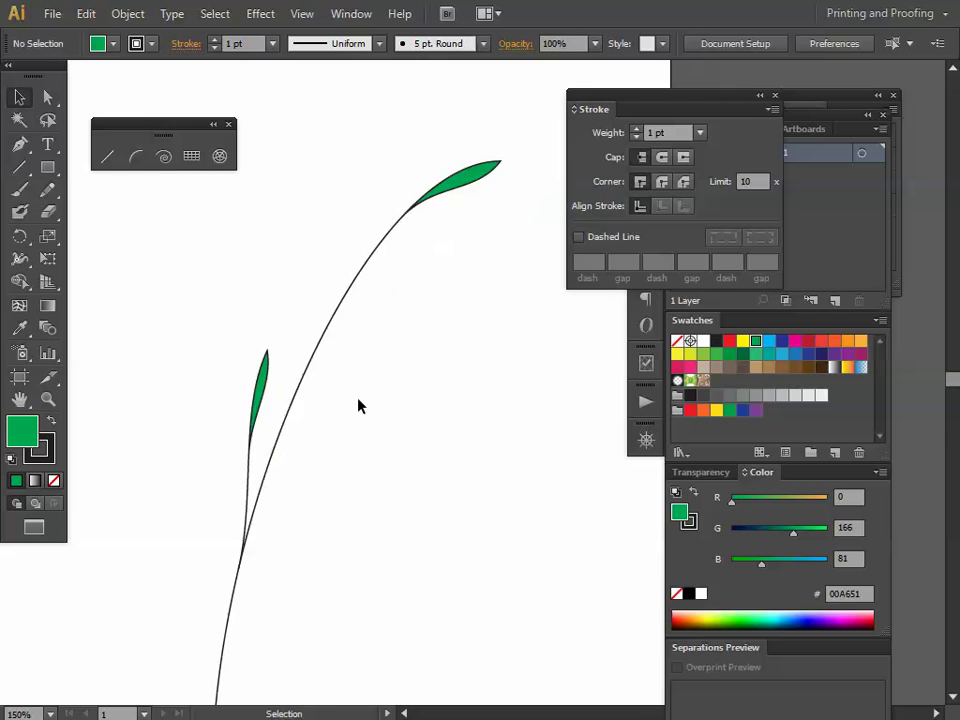
{"action": "key", "text": "Tab"}
{"action": "key", "text": "a"}
{"action": "key", "text": "ctrl+minus"}
{"action": "key", "text": "ctrl+a"}
{"action": "left_click_drag", "start_coordinate": [336, 368], "coordinate": [194, 286]}
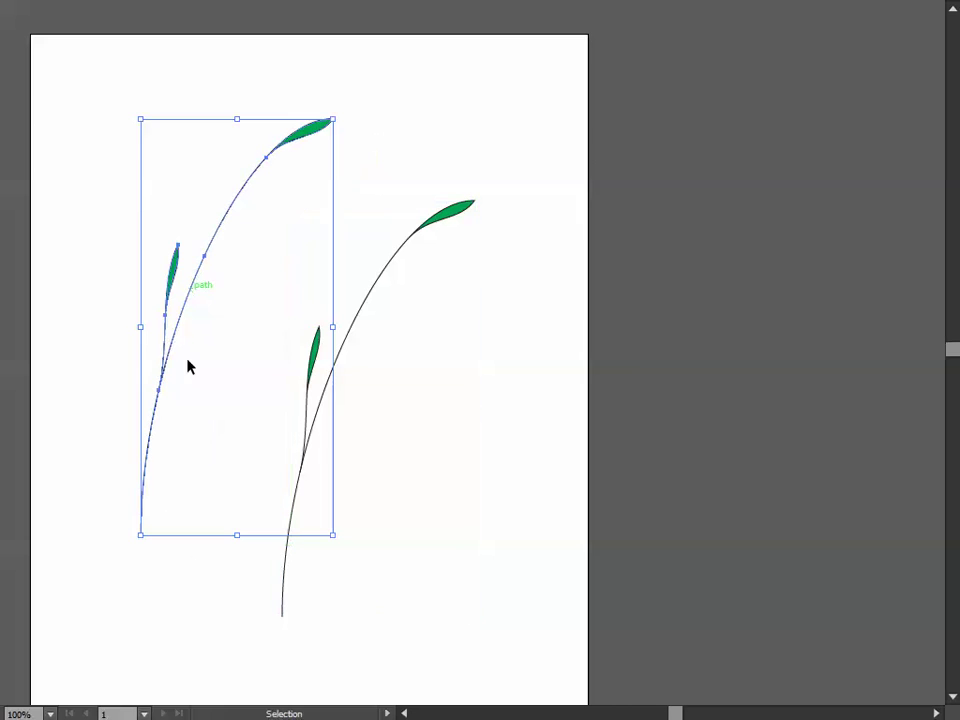
Step: Reflect the copied branch across the vertical axis
{"action": "right_click", "coordinate": [183, 316]}
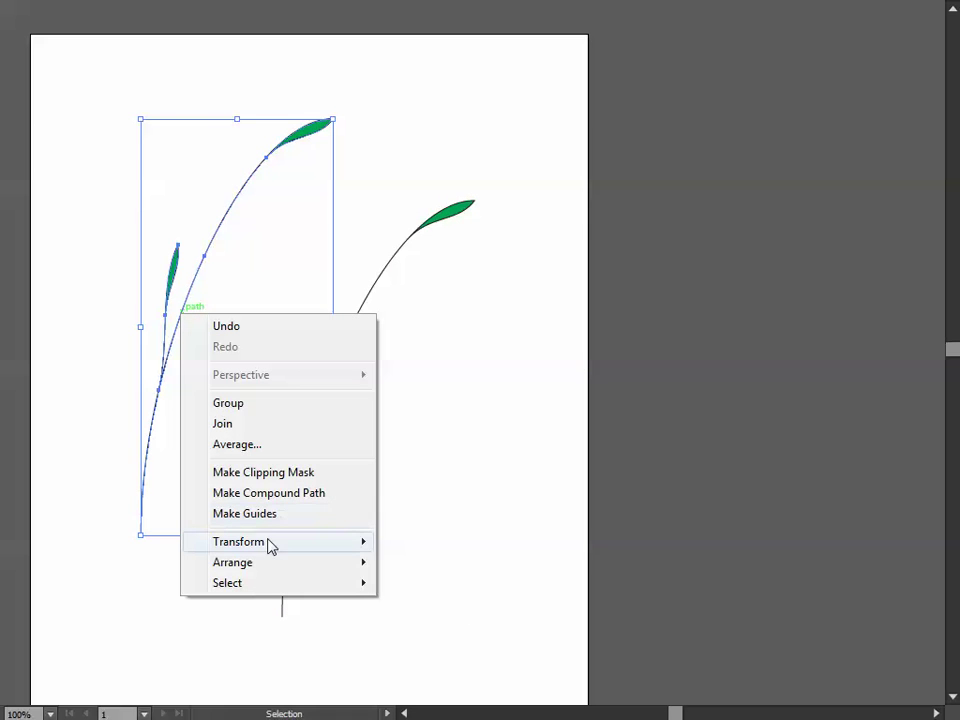
{"action": "mouse_move", "coordinate": [270, 546]}
{"action": "left_click", "coordinate": [455, 445]}
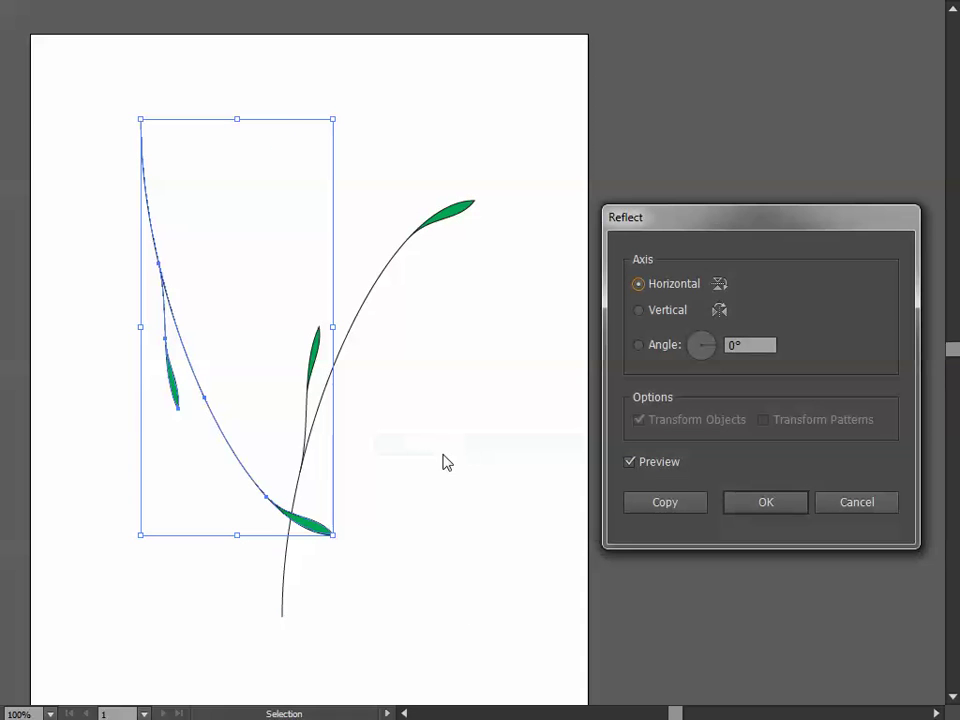
{"action": "left_click", "coordinate": [638, 310]}
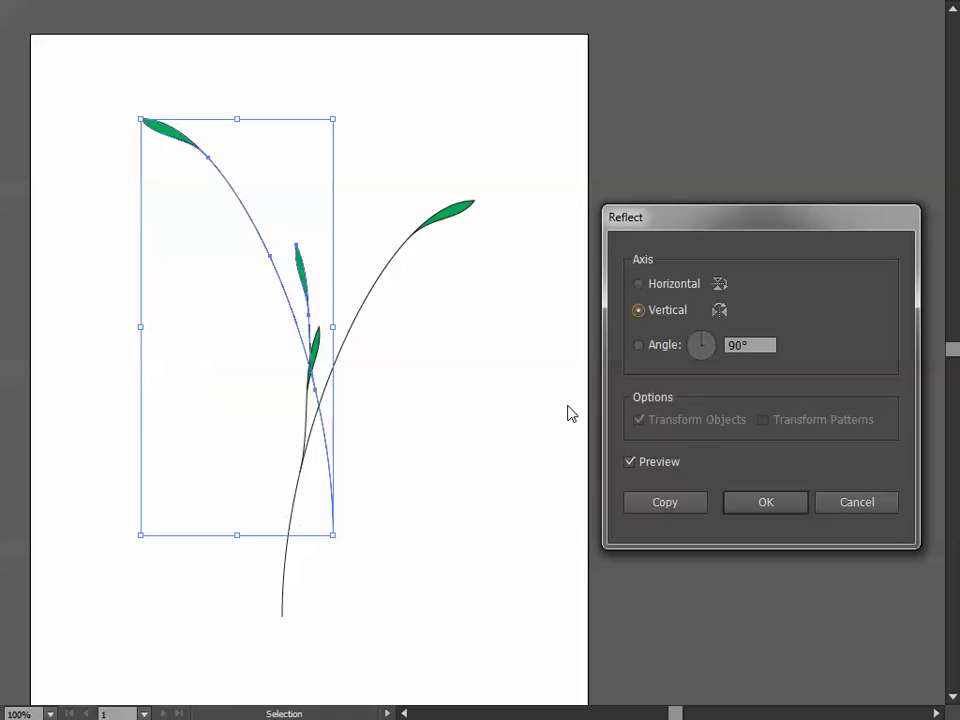
{"action": "key", "text": "Return"}
Step: Move the reflected branch so its base meets the original stem just above the side branch's fork
{"action": "left_click_drag", "start_coordinate": [332, 508], "coordinate": [303, 431]}
{"action": "left_click", "coordinate": [424, 452]}
{"action": "left_click_drag", "start_coordinate": [375, 436], "coordinate": [390, 527]}
Step: Scale the two-branch plant down to about half size and stack a copy directly above it
{"action": "key", "text": "ctrl+a"}
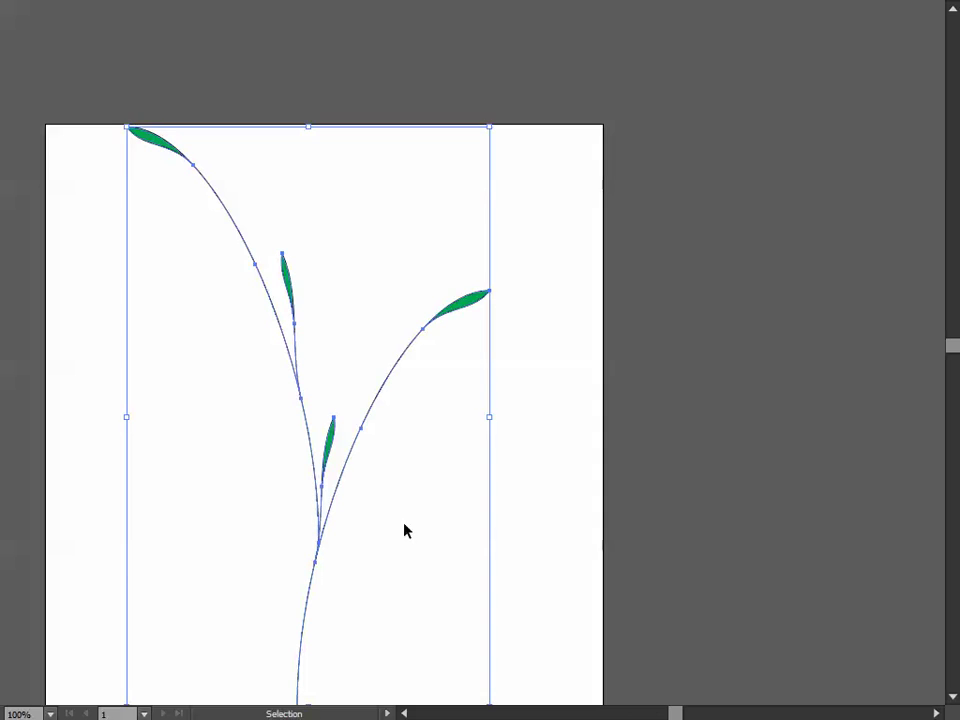
{"action": "left_click_drag", "start_coordinate": [489, 128], "coordinate": [371, 392]}
{"action": "left_click_drag", "start_coordinate": [302, 544], "coordinate": [311, 394]}
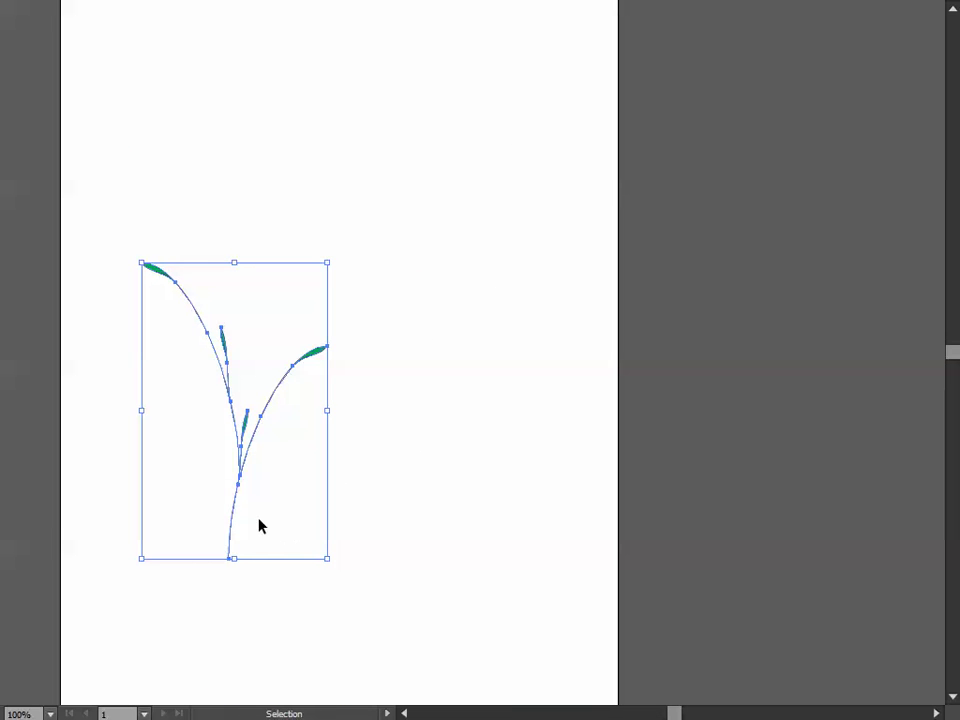
{"action": "left_click_drag", "start_coordinate": [248, 492], "coordinate": [242, 315]}
{"action": "left_click", "coordinate": [410, 280]}
Step: Scale the stacked plant down to about half size and move it toward the middle of the page
{"action": "key", "text": "ctrl+a"}
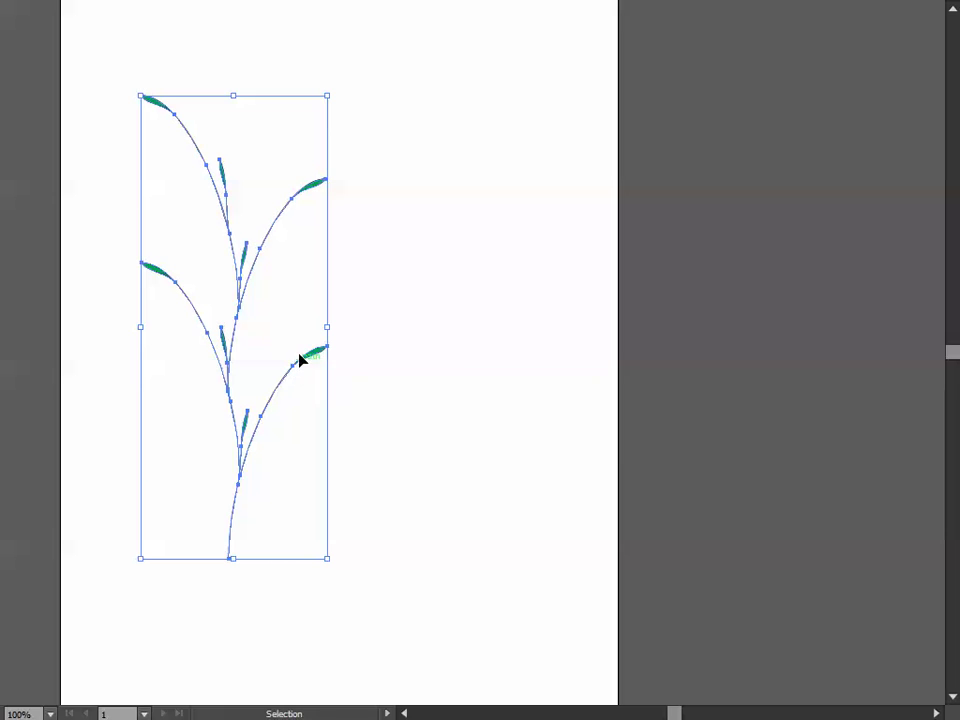
{"action": "left_click_drag", "start_coordinate": [328, 96], "coordinate": [240, 335]}
{"action": "left_click_drag", "start_coordinate": [246, 514], "coordinate": [364, 329]}
{"action": "key", "text": "ctrl+shift+a"}
{"action": "key", "text": "ctrl+plus"}
{"action": "key", "text": "v"}
{"action": "left_click", "coordinate": [197, 386]}
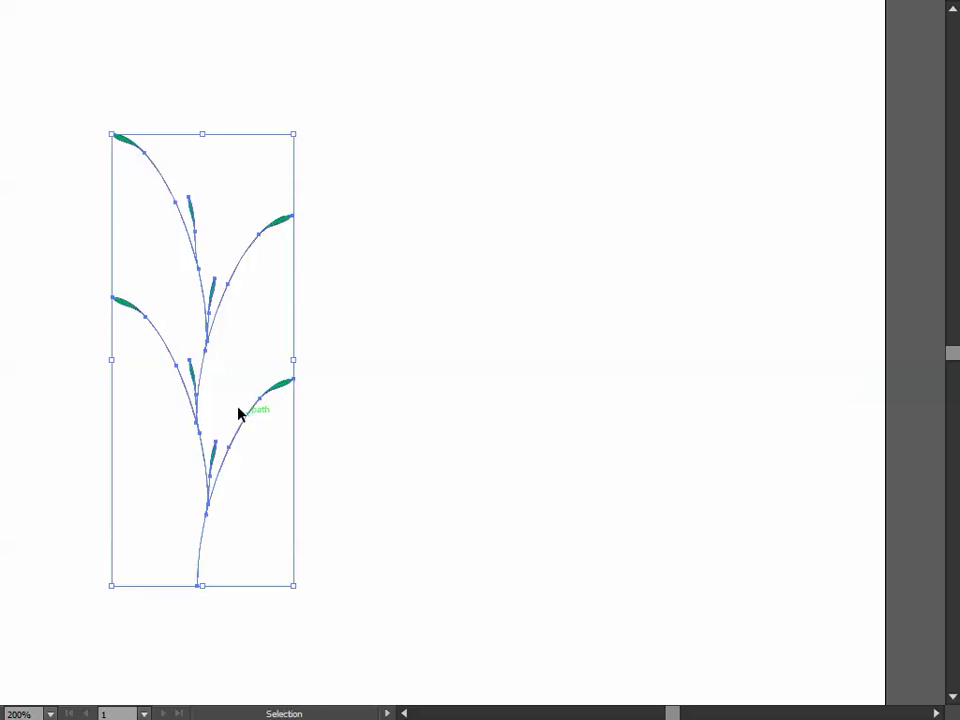
{"action": "left_click_drag", "start_coordinate": [197, 386], "coordinate": [398, 430]}
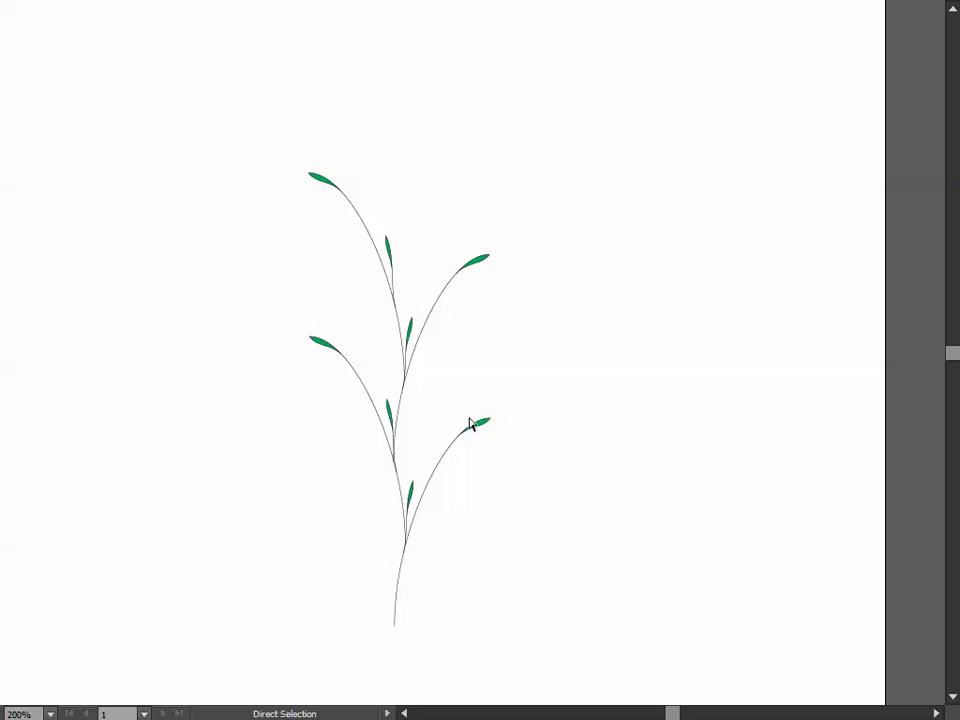
Step: Copy the entire plant and switch to Paint to paste it onto the notes canvas
{"action": "key", "text": "ctrl+plus"}
{"action": "key", "text": "ctrl+plus"}
{"action": "left_click_drag", "start_coordinate": [290, 316], "coordinate": [302, 469]}
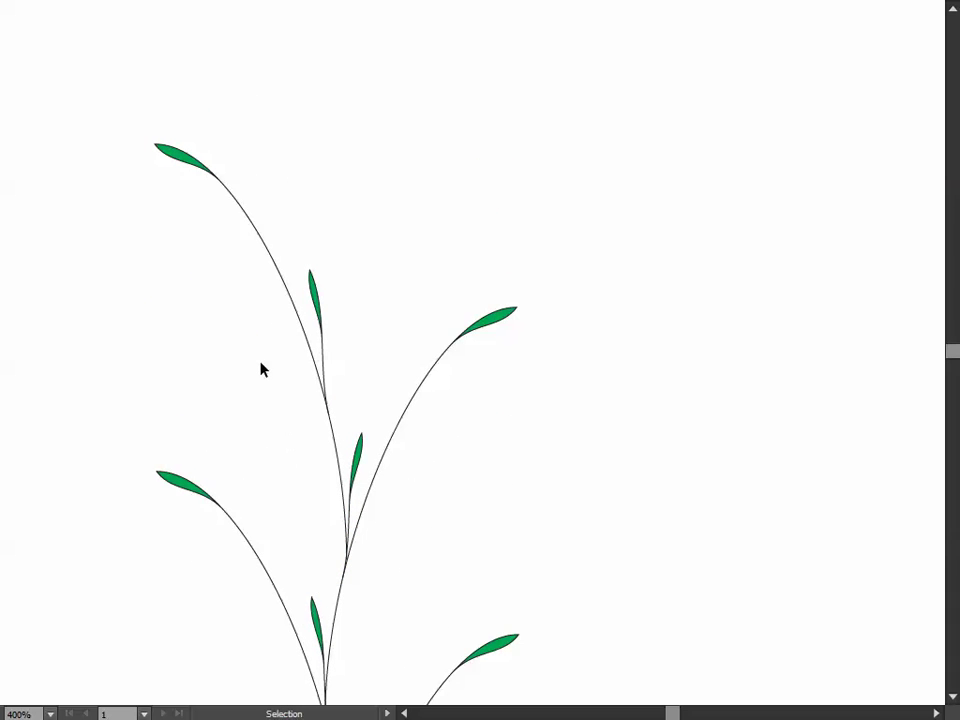
{"action": "key", "text": "a"}
{"action": "key", "text": "ctrl+a"}
{"action": "key", "text": "v"}
{"action": "key", "text": "alt+Tab"}
{"action": "mouse_move", "coordinate": [951, 300]}
{"action": "left_mouse_down"}
{"action": "mouse_move", "coordinate": [951, 332]}
{"action": "mouse_move", "coordinate": [951, 313]}
{"action": "left_mouse_up"}
{"action": "left_click_drag", "start_coordinate": [328, 677], "coordinate": [366, 675]}
{"action": "key", "text": "ctrl+v"}
Step: Move the pasted plant into the empty space beside the rounded rectangle sketch and deselect it
{"action": "left_click_drag", "start_coordinate": [117, 276], "coordinate": [861, 301]}
{"action": "left_click_drag", "start_coordinate": [948, 315], "coordinate": [948, 292]}
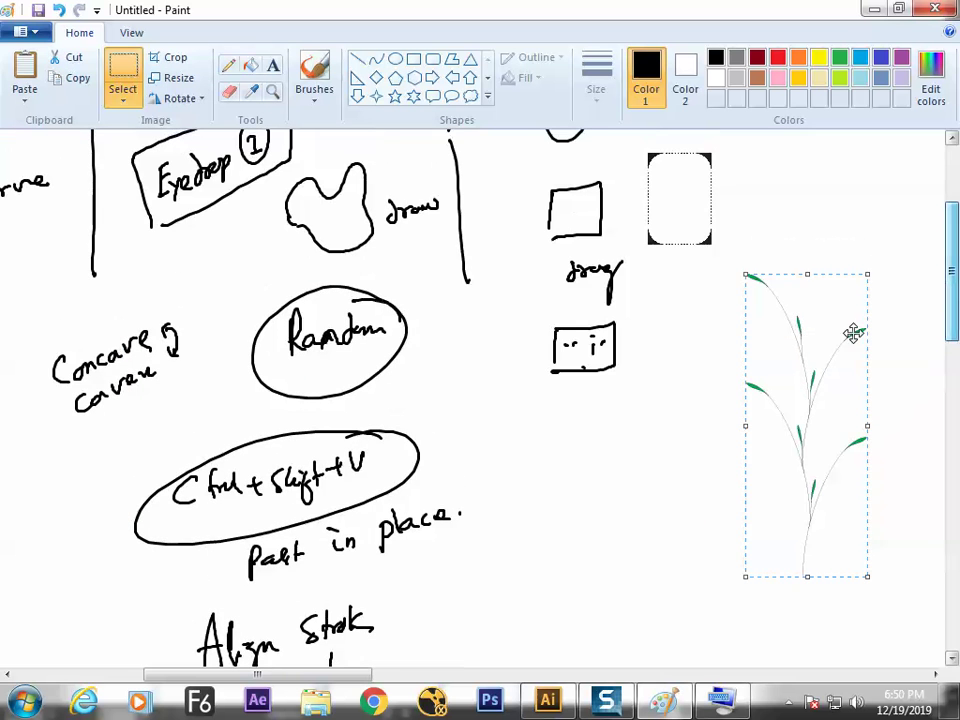
{"action": "left_click_drag", "start_coordinate": [799, 364], "coordinate": [812, 270]}
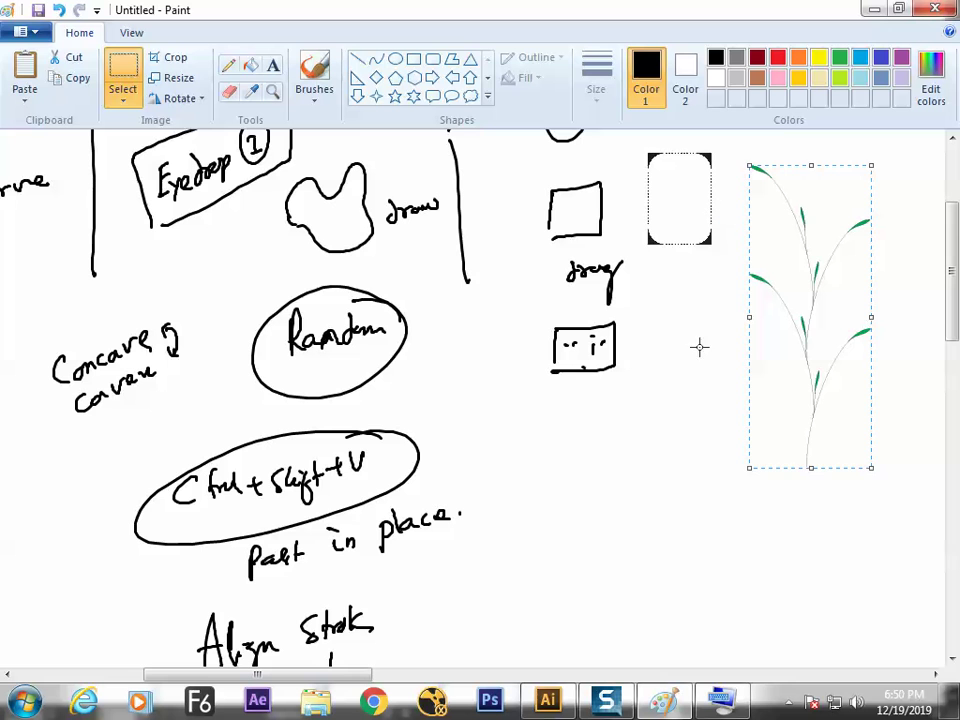
{"action": "left_click", "coordinate": [685, 383]}
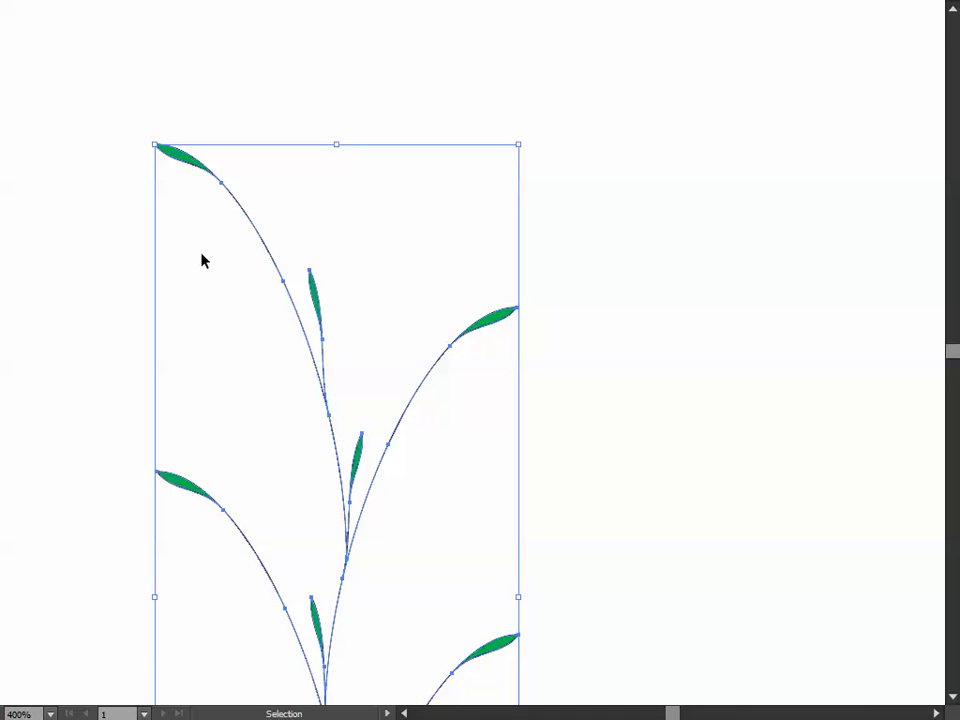
Step: Leave full-screen view and draw one tall arc above the plant with the Arc tool, undoing the extra arc beside it
{"action": "key", "text": "f"}
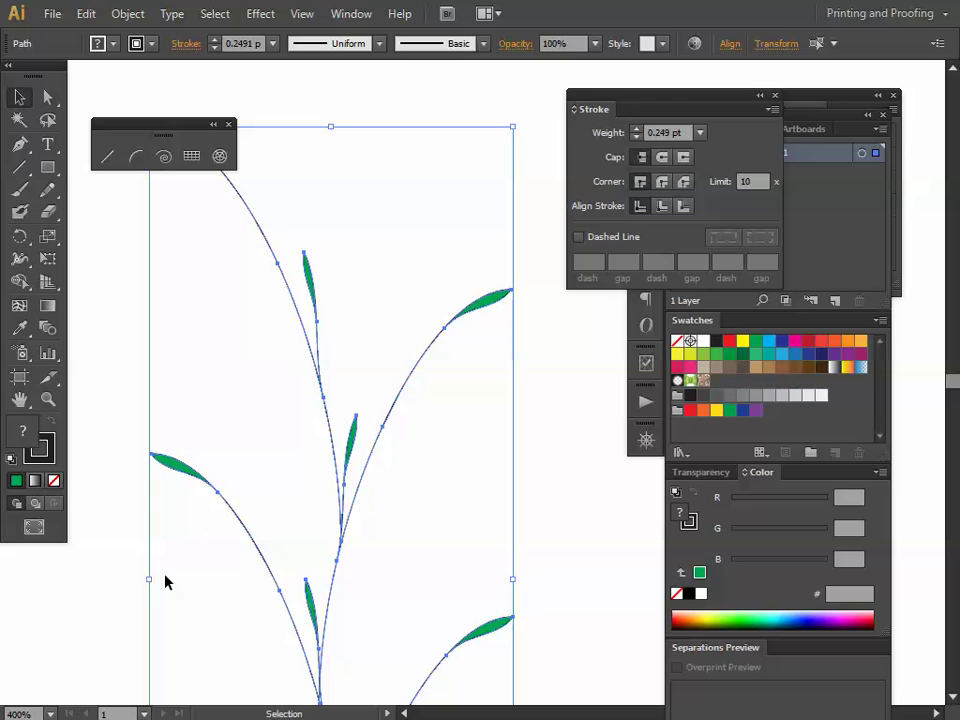
{"action": "key", "text": "space"}
{"action": "left_click_drag", "start_coordinate": [390, 443], "coordinate": [332, 526]}
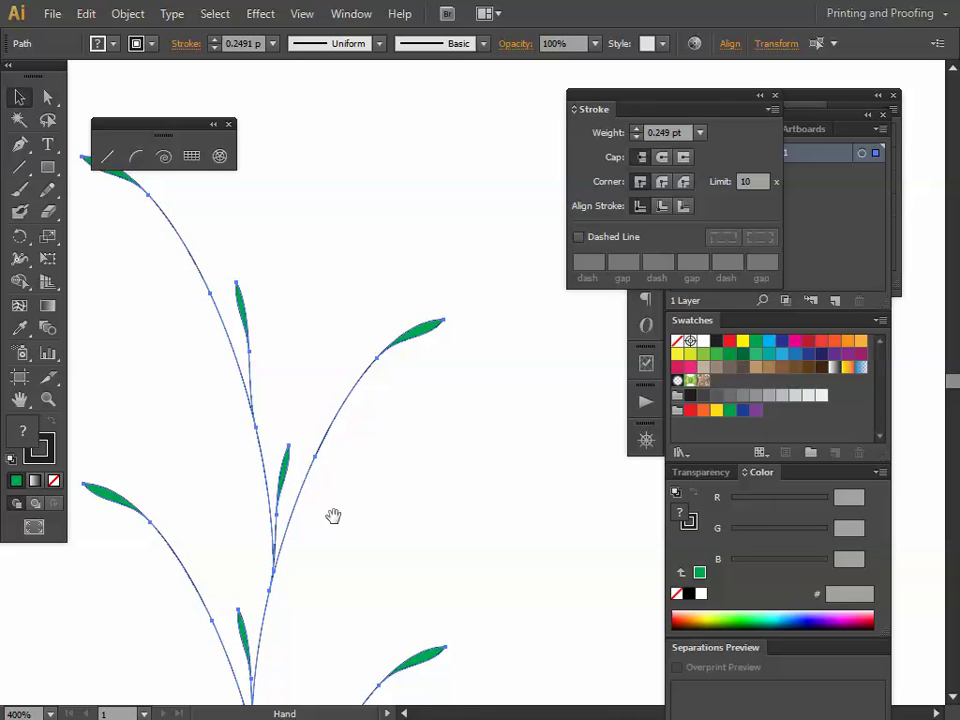
{"action": "left_click", "coordinate": [137, 158]}
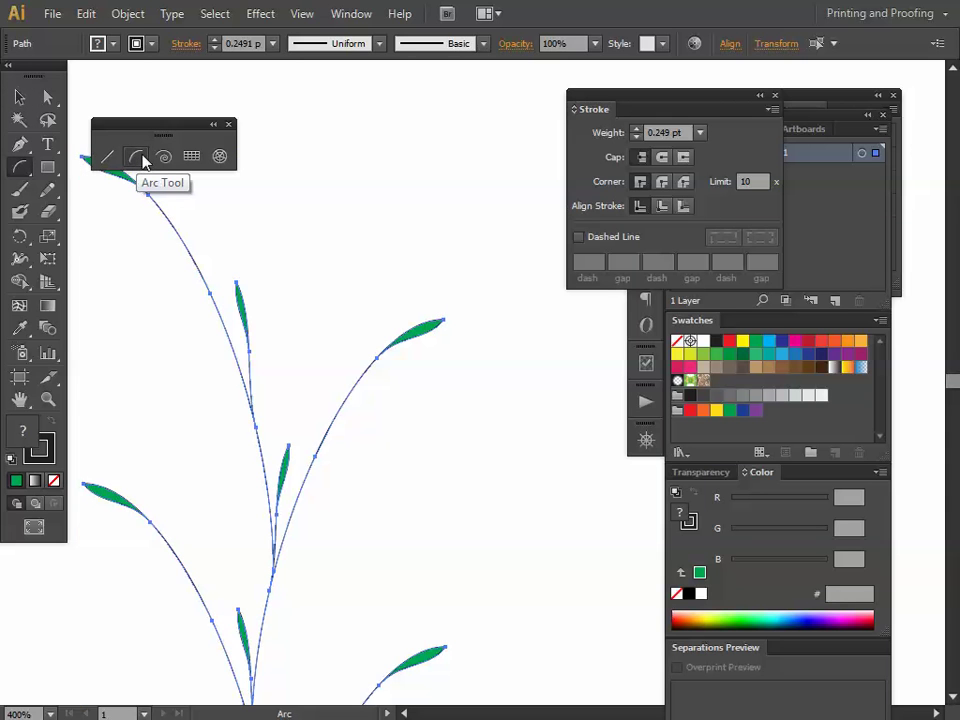
{"action": "key", "text": "space"}
{"action": "left_click_drag", "start_coordinate": [236, 180], "coordinate": [390, 377]}
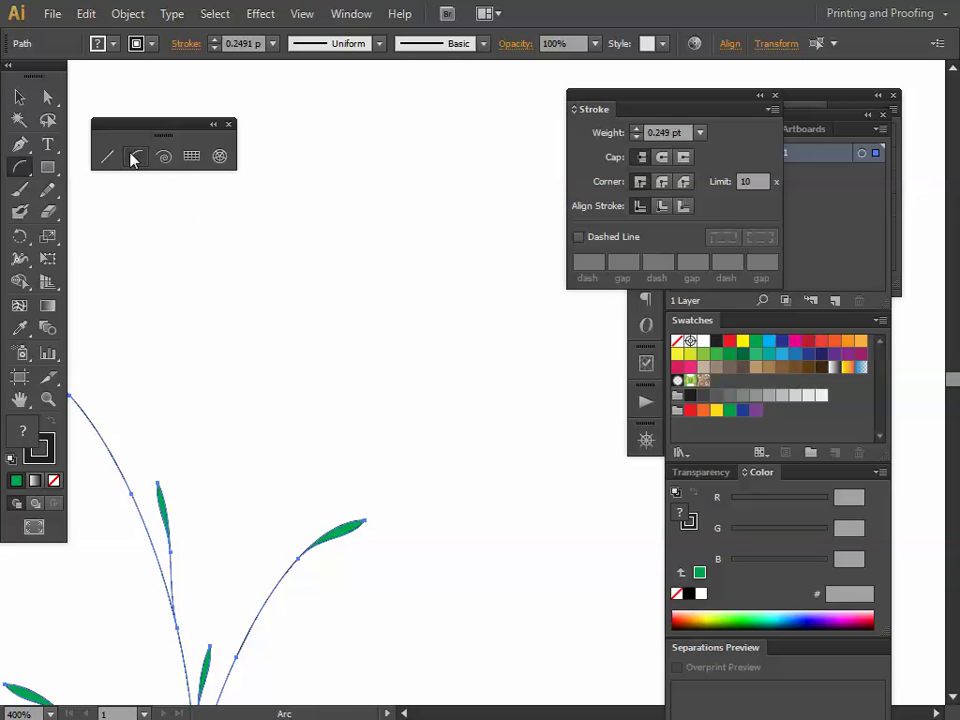
{"action": "left_click_drag", "start_coordinate": [360, 452], "coordinate": [273, 217]}
{"action": "key", "text": "ctrl"}
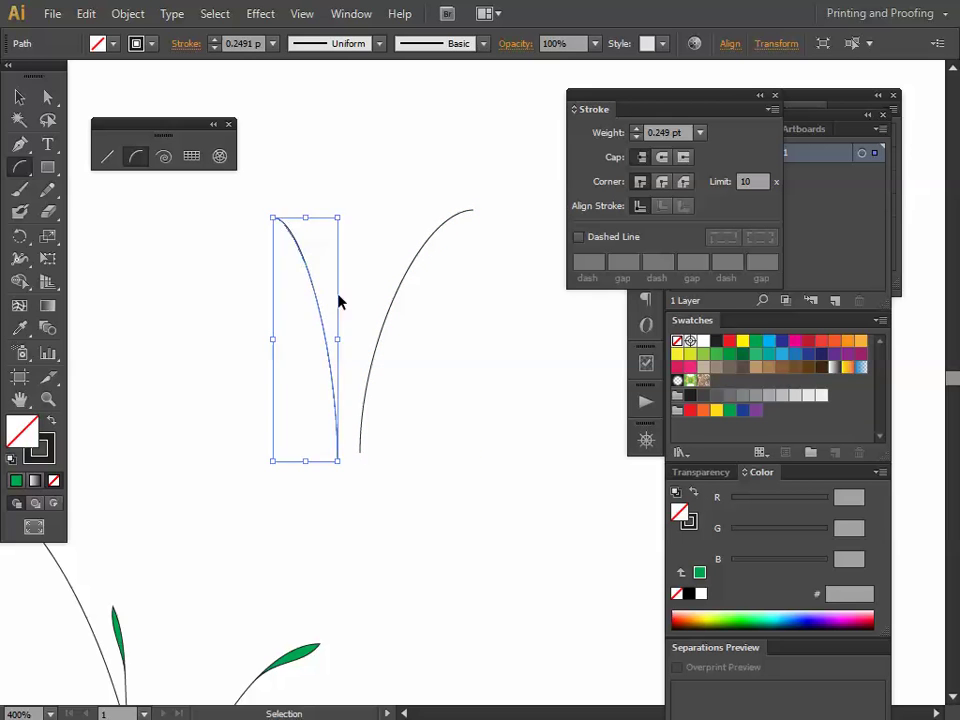
{"action": "key", "text": "ctrl+z"}
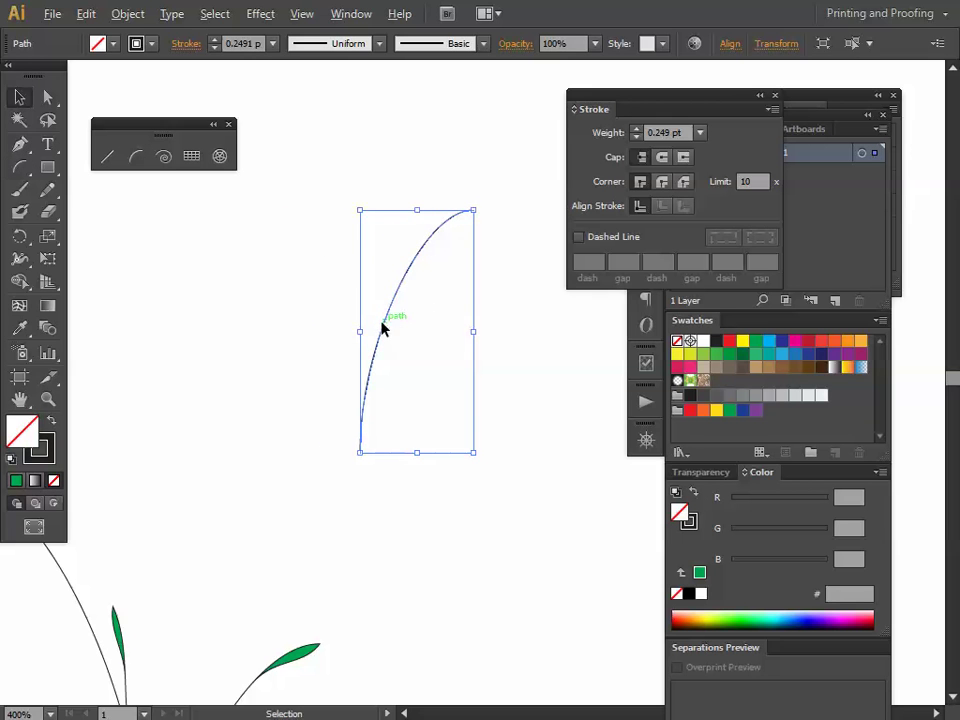
Step: Duplicate the arc to its left and reflect the copy across the vertical axis
{"action": "left_click_drag", "start_coordinate": [383, 327], "coordinate": [326, 327]}
{"action": "right_click", "coordinate": [371, 330]}
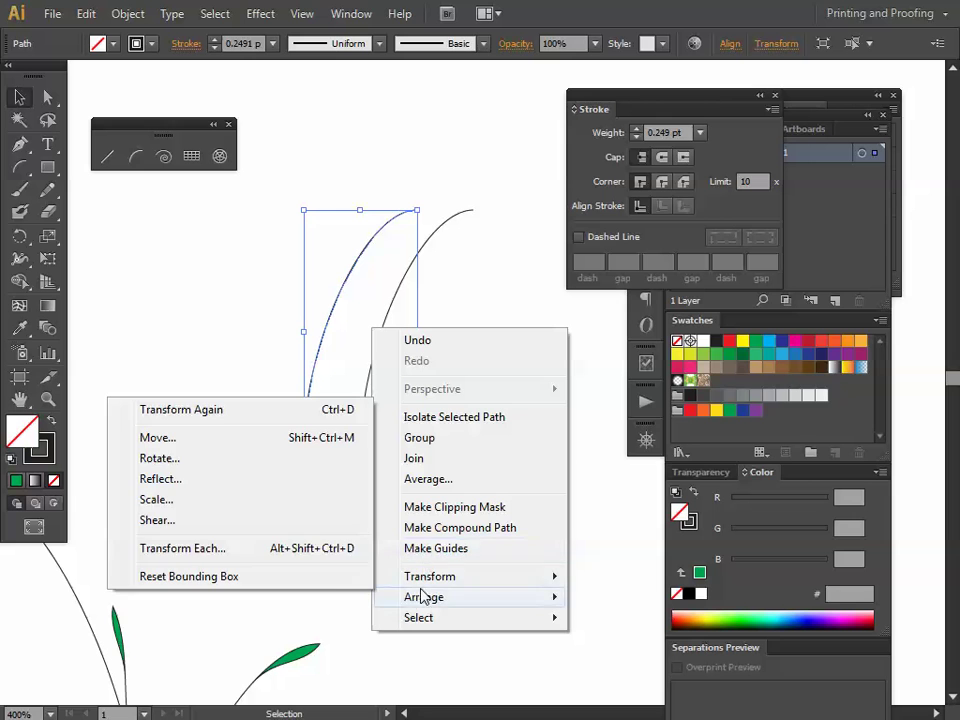
{"action": "left_click", "coordinate": [192, 480]}
{"action": "key", "text": "Return"}
Step: Move the reflected arc to mirror the original with a narrow gap at the base, and join both into a closed funnel
{"action": "left_click_drag", "start_coordinate": [411, 390], "coordinate": [326, 392]}
{"action": "left_click", "coordinate": [456, 407]}
{"action": "left_click_drag", "start_coordinate": [456, 407], "coordinate": [318, 457]}
{"action": "key", "text": "a"}
{"action": "key", "text": "v"}
{"action": "left_click_drag", "start_coordinate": [470, 337], "coordinate": [458, 420]}
{"action": "left_click", "coordinate": [502, 452]}
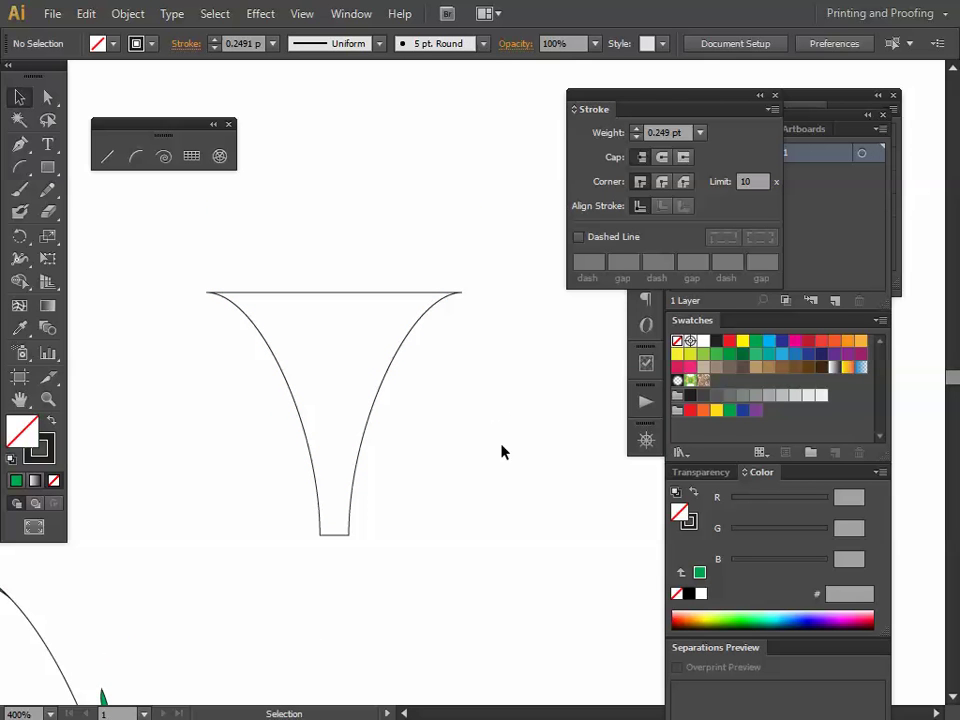
Step: Add anchor points to the funnel and pull the new middle point of its top edge downward
{"action": "key", "text": "a"}
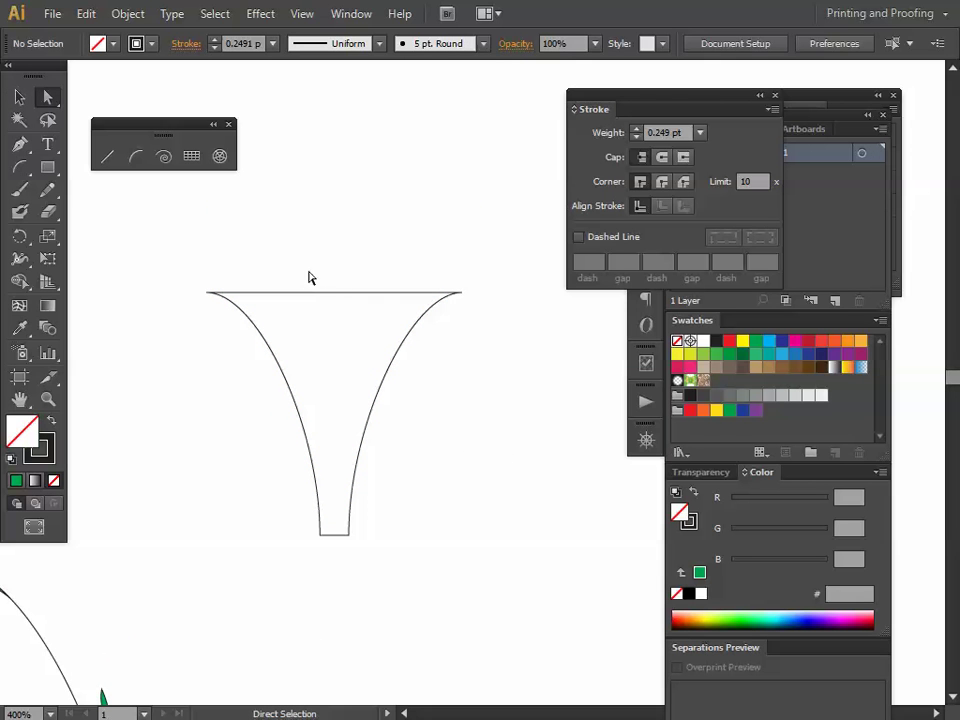
{"action": "left_click_drag", "start_coordinate": [310, 278], "coordinate": [322, 331]}
{"action": "left_click", "coordinate": [128, 14]}
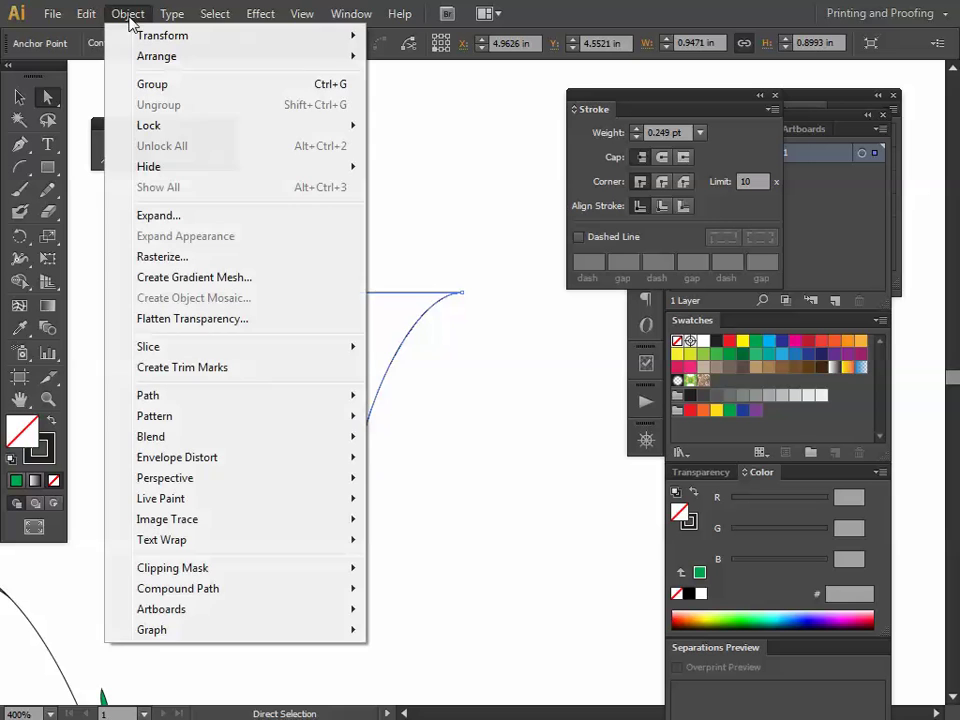
{"action": "mouse_move", "coordinate": [197, 395]}
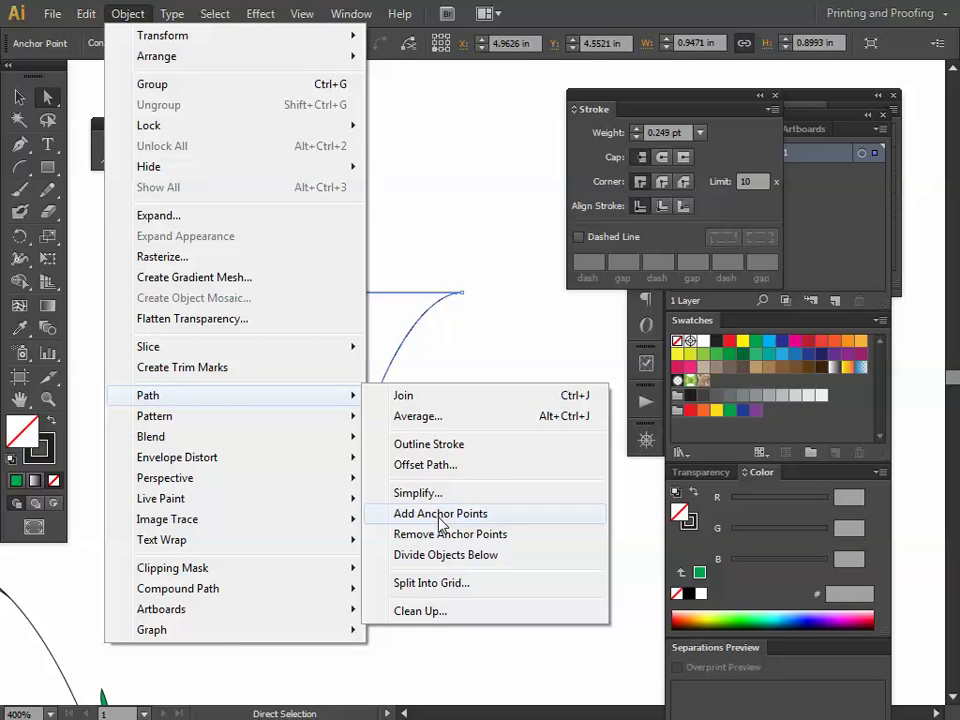
{"action": "left_click", "coordinate": [440, 514]}
{"action": "left_click_drag", "start_coordinate": [334, 292], "coordinate": [334, 320]}
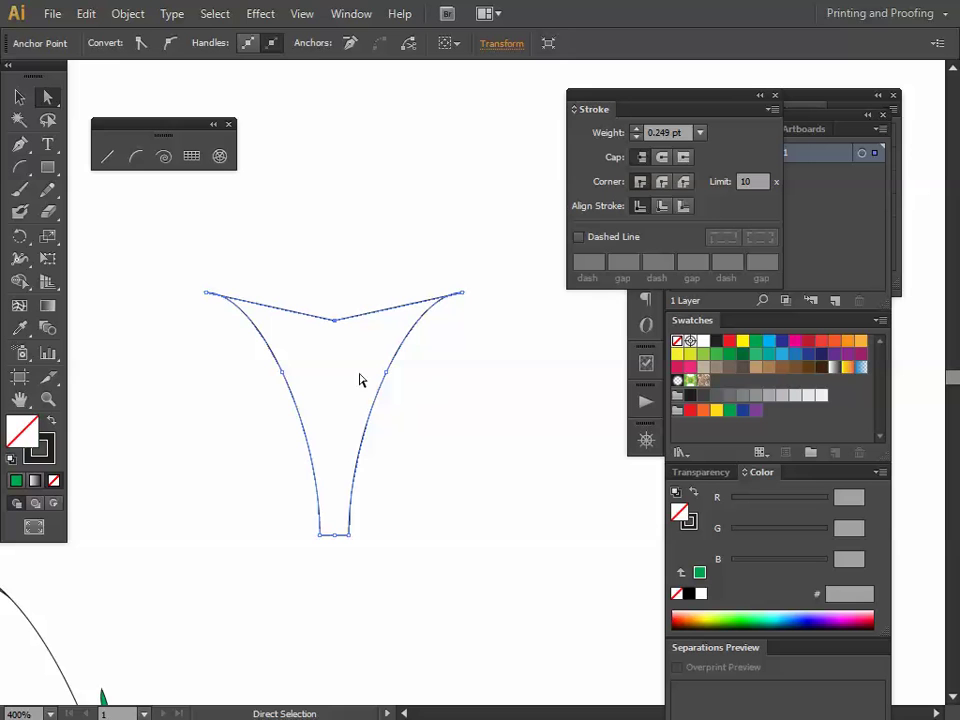
Step: Convert the top edge's middle anchor point to smooth and fine-tune the depth of the dip
{"action": "key", "text": "ctrl+="}
{"action": "left_click_drag", "start_coordinate": [296, 364], "coordinate": [313, 447]}
{"action": "key", "text": "ctrl+z"}
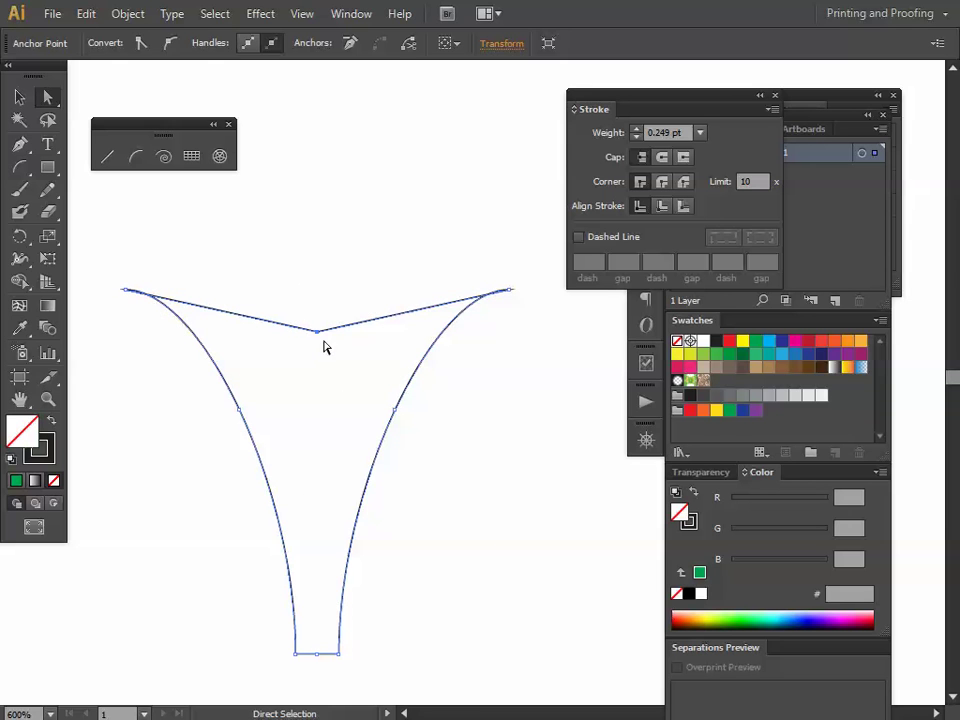
{"action": "left_click", "coordinate": [170, 46]}
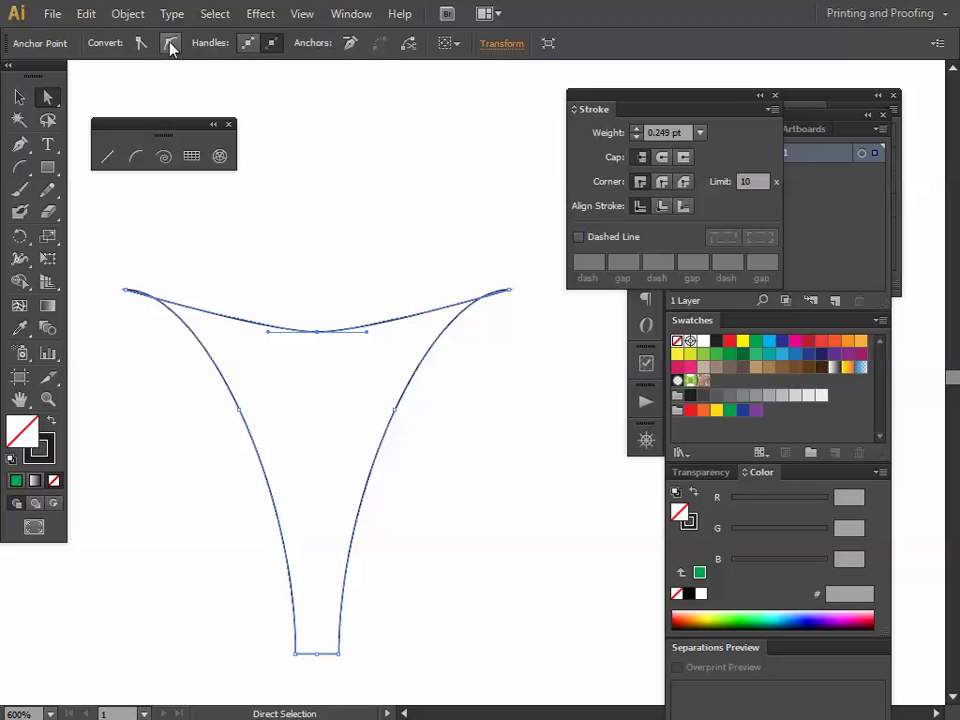
{"action": "mouse_move", "coordinate": [322, 334]}
{"action": "left_mouse_down"}
{"action": "mouse_move", "coordinate": [317, 246]}
{"action": "mouse_move", "coordinate": [318, 338]}
{"action": "left_mouse_up"}
{"action": "key", "text": "ctrl+z"}
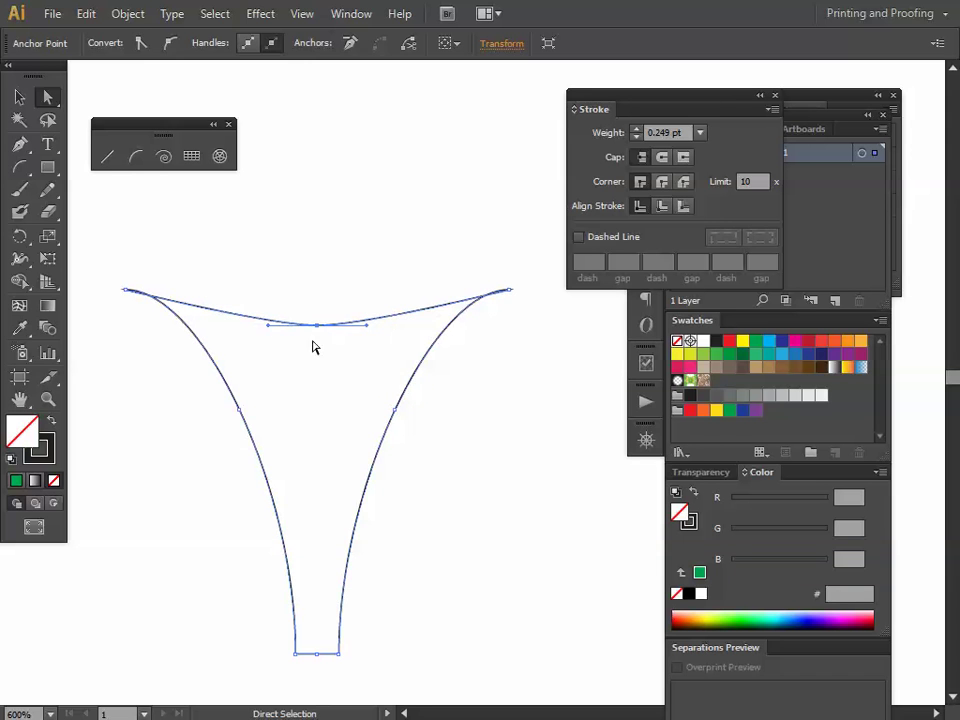
Step: Cut the funnel path at the middle anchor points of both sides and select the lower piece
{"action": "left_click", "coordinate": [466, 403]}
{"action": "scroll", "coordinate": [439, 540], "scroll_direction": "down", "scroll_amount": 2}
{"action": "left_click_drag", "start_coordinate": [236, 484], "coordinate": [470, 590]}
{"action": "key", "text": "ctrl"}
{"action": "left_click_drag", "start_coordinate": [310, 508], "coordinate": [229, 465]}
{"action": "left_click_drag", "start_coordinate": [218, 355], "coordinate": [395, 418]}
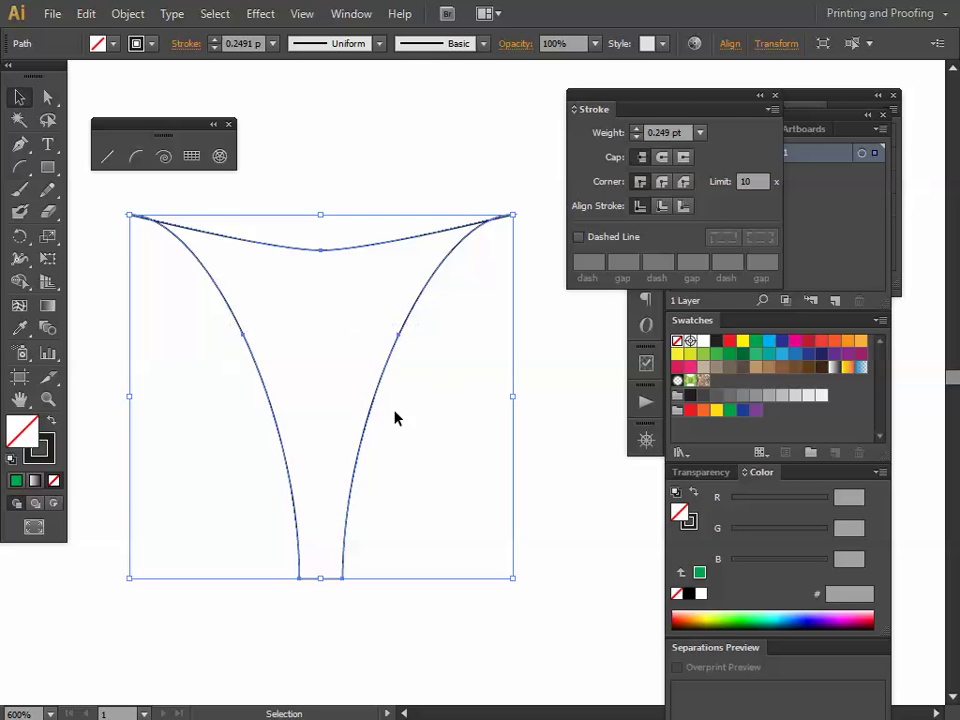
{"action": "left_click", "coordinate": [47, 97]}
{"action": "left_click_drag", "start_coordinate": [213, 332], "coordinate": [426, 366]}
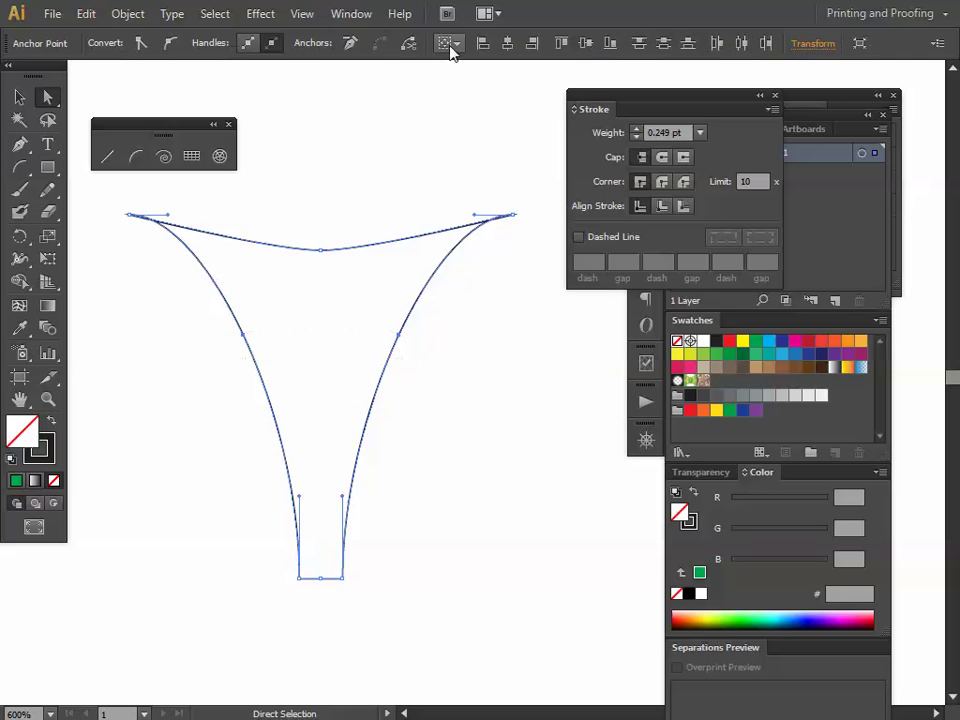
{"action": "left_click", "coordinate": [414, 45]}
{"action": "left_click", "coordinate": [447, 404]}
{"action": "key", "text": "v"}
{"action": "left_click_drag", "start_coordinate": [437, 437], "coordinate": [290, 500]}
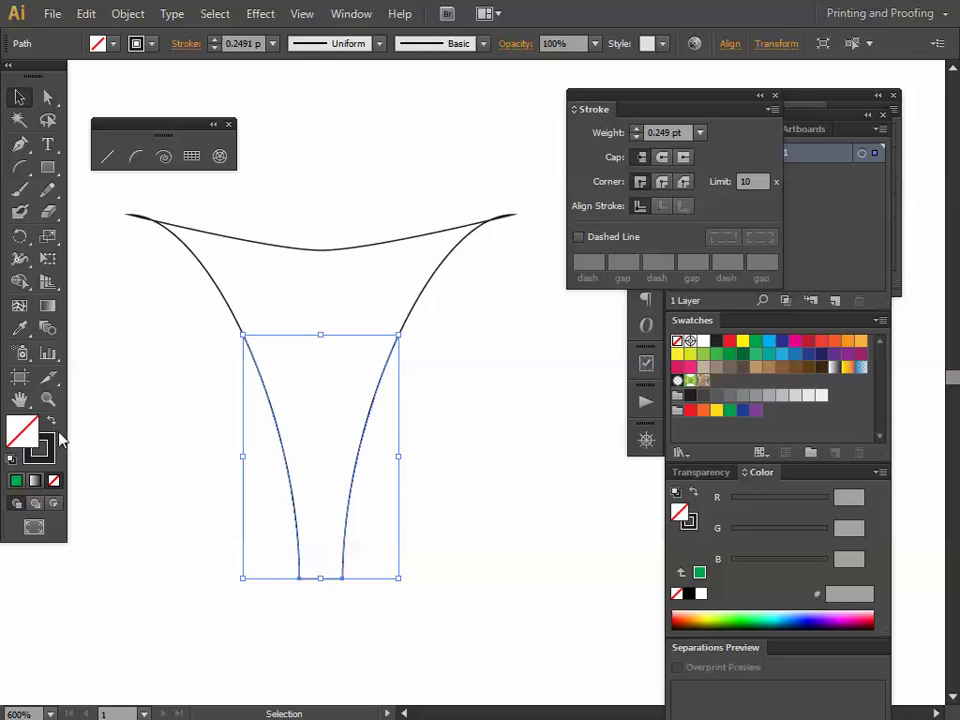
Step: Join the lower piece's open ends with a straight top edge and fill it with light blue 00AEEF
{"action": "left_click", "coordinate": [440, 455]}
{"action": "left_click_drag", "start_coordinate": [411, 461], "coordinate": [148, 494]}
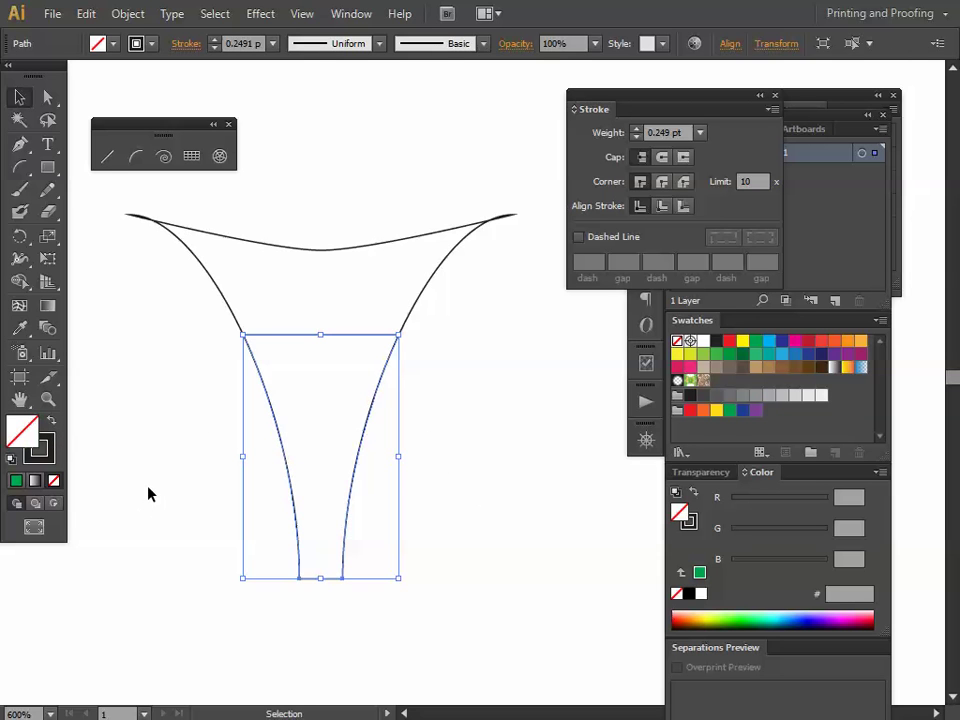
{"action": "left_click", "coordinate": [99, 43]}
{"action": "left_click", "coordinate": [101, 76]}
{"action": "left_click", "coordinate": [396, 189]}
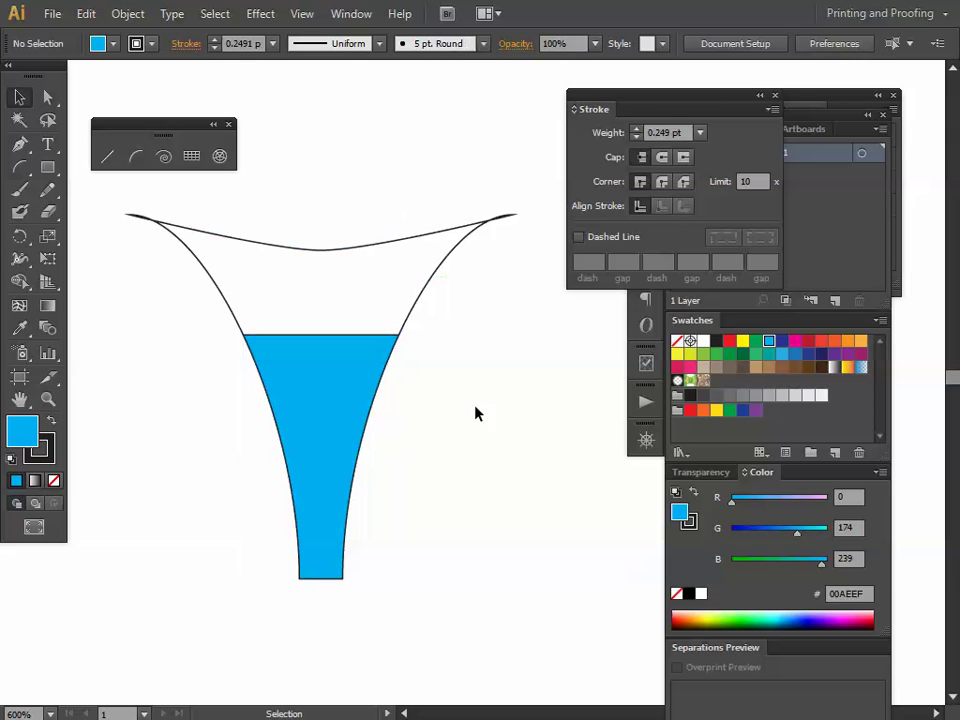
Step: Pull down the curve handle of the upper piece's left tip so the side no longer crosses the rim
{"action": "left_click_drag", "start_coordinate": [443, 397], "coordinate": [439, 427]}
{"action": "key", "text": "ctrl+equal"}
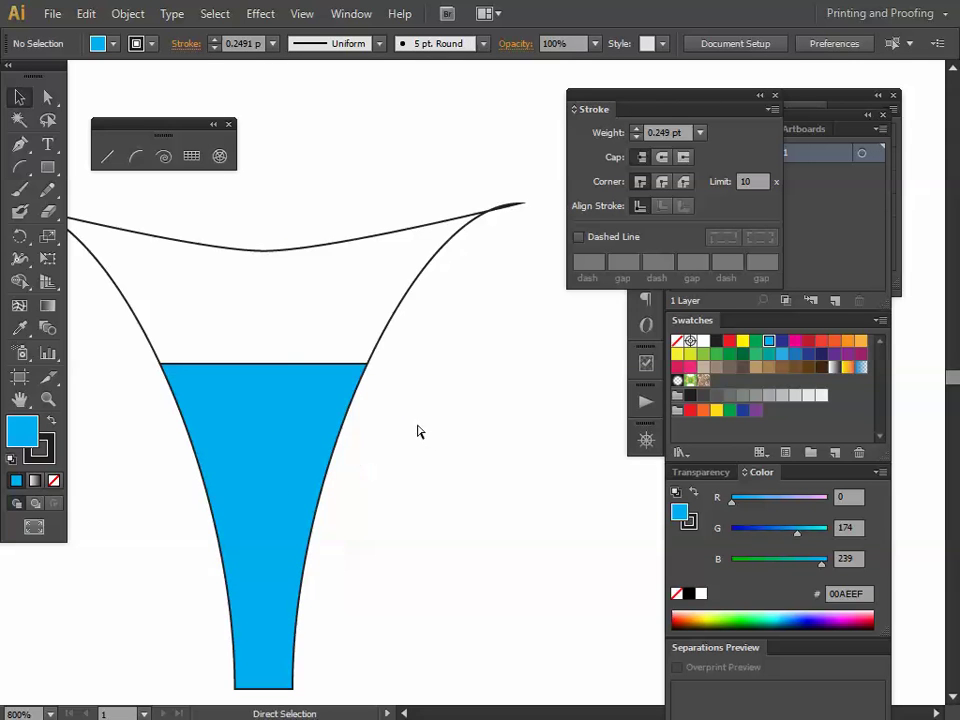
{"action": "left_click_drag", "start_coordinate": [279, 402], "coordinate": [358, 467]}
{"action": "left_click_drag", "start_coordinate": [245, 381], "coordinate": [292, 346]}
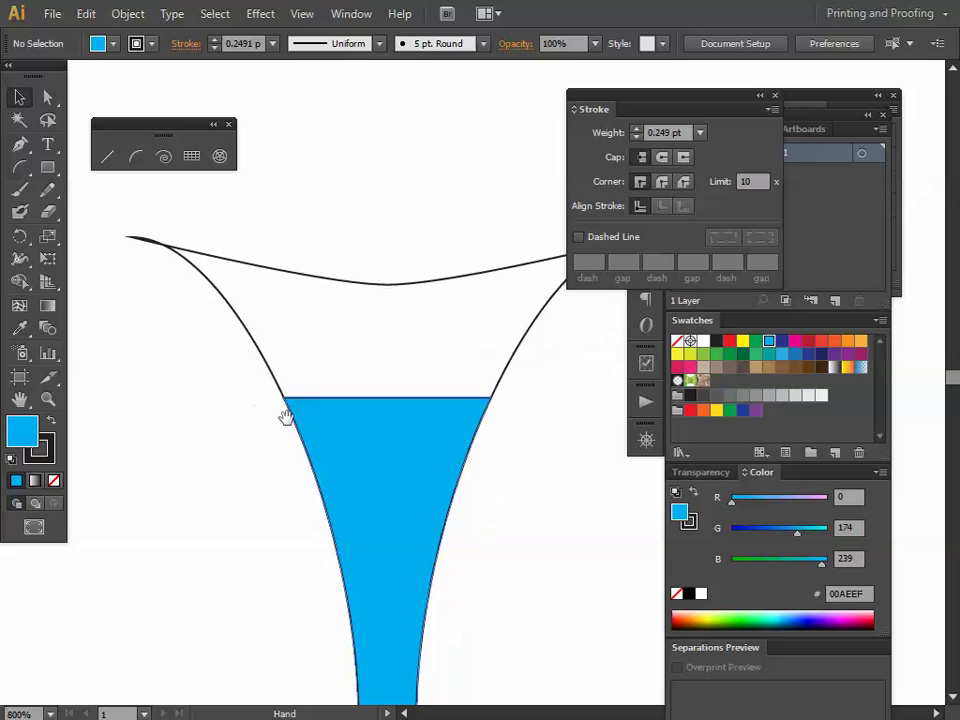
{"action": "left_click_drag", "start_coordinate": [374, 449], "coordinate": [337, 449]}
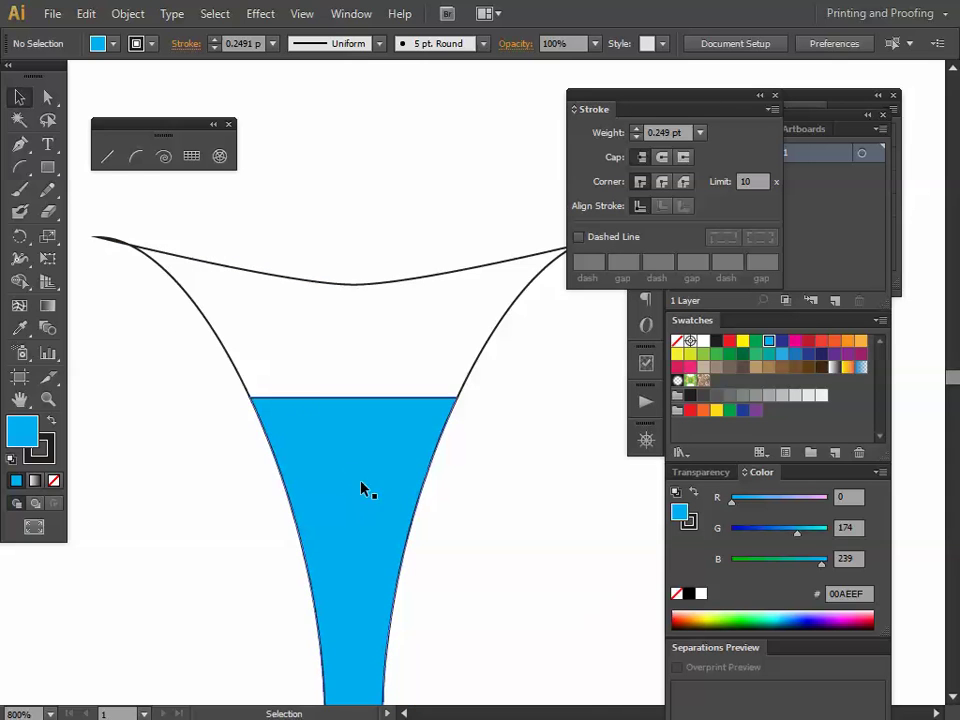
{"action": "left_click_drag", "start_coordinate": [312, 377], "coordinate": [302, 465]}
{"action": "key", "text": "a"}
{"action": "left_click", "coordinate": [338, 372]}
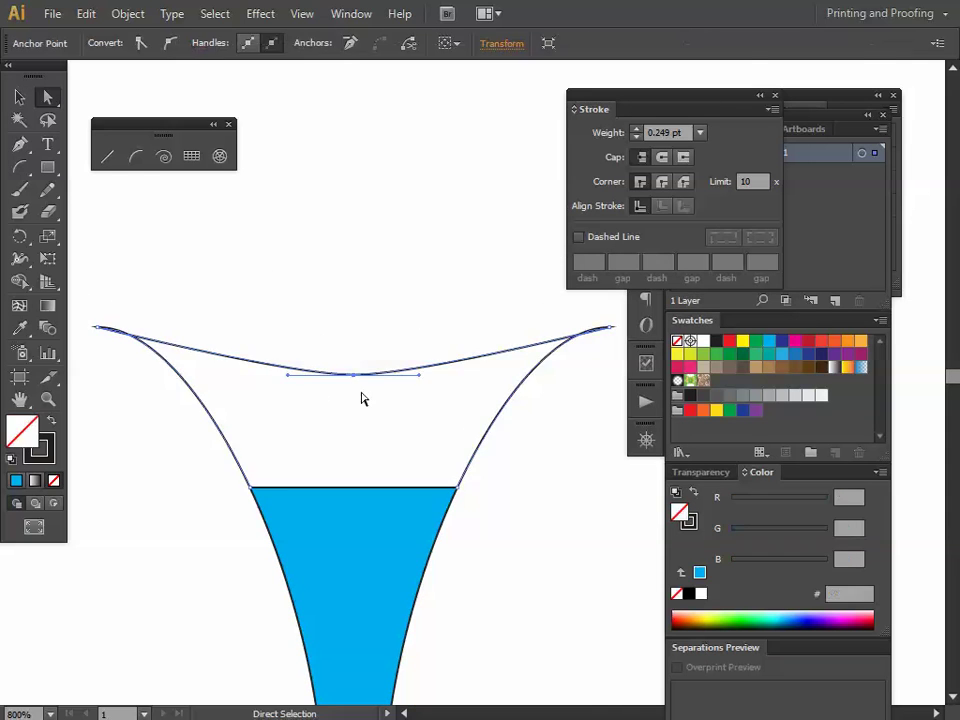
{"action": "left_click", "coordinate": [105, 338]}
{"action": "left_click_drag", "start_coordinate": [150, 328], "coordinate": [145, 369]}
Step: Pull down the curve handle of the upper piece's right tip to match the left side
{"action": "key", "text": "space"}
{"action": "left_click_drag", "start_coordinate": [446, 434], "coordinate": [336, 429]}
{"action": "left_click", "coordinate": [499, 323]}
{"action": "left_click_drag", "start_coordinate": [450, 328], "coordinate": [523, 384]}
{"action": "left_click", "coordinate": [460, 410]}
Step: Select the blue piece's base points and add more anchor points along its path
{"action": "key", "text": "space"}
{"action": "left_click_drag", "start_coordinate": [306, 431], "coordinate": [386, 444]}
{"action": "key", "text": "ctrl+minus"}
{"action": "key", "text": "space"}
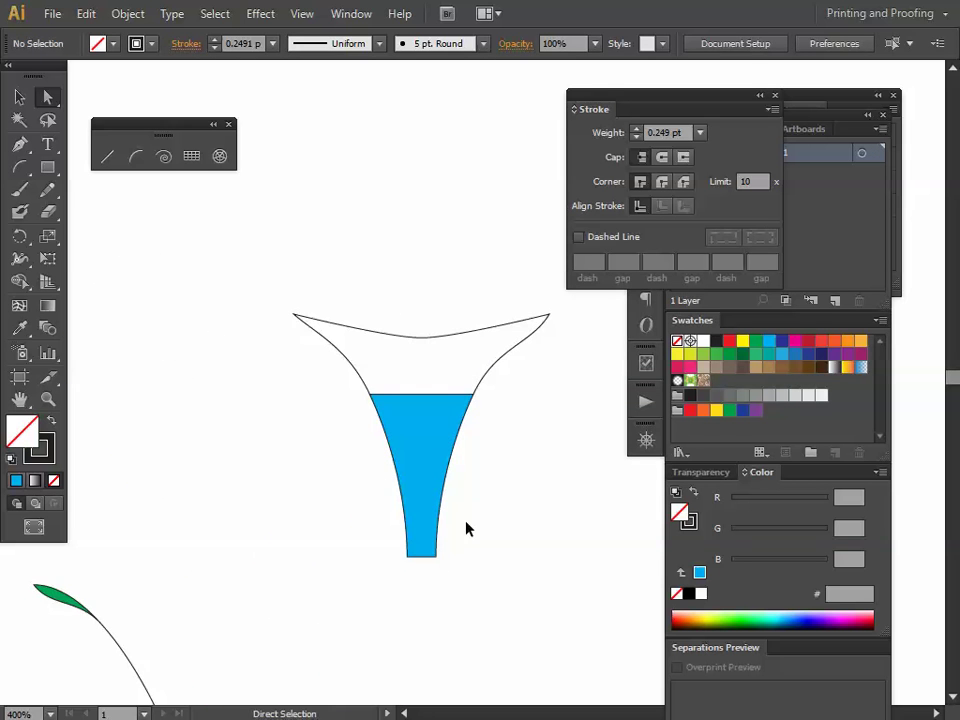
{"action": "key", "text": "ctrl+plus"}
{"action": "key", "text": "space"}
{"action": "left_click_drag", "start_coordinate": [452, 551], "coordinate": [392, 380]}
{"action": "left_click_drag", "start_coordinate": [320, 552], "coordinate": [413, 531]}
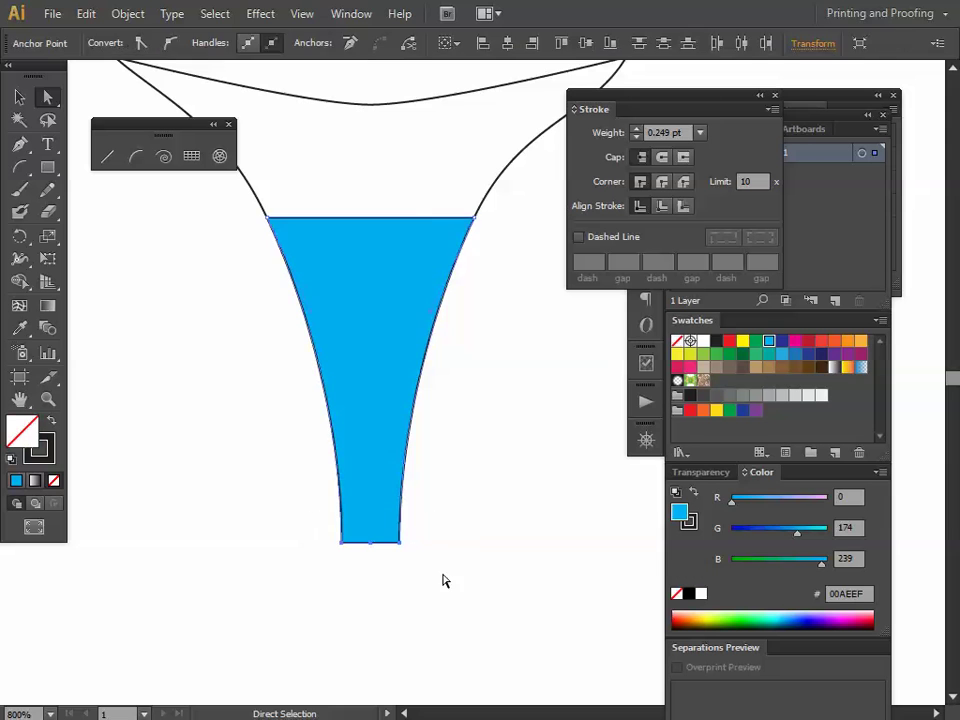
{"action": "left_click", "coordinate": [130, 14]}
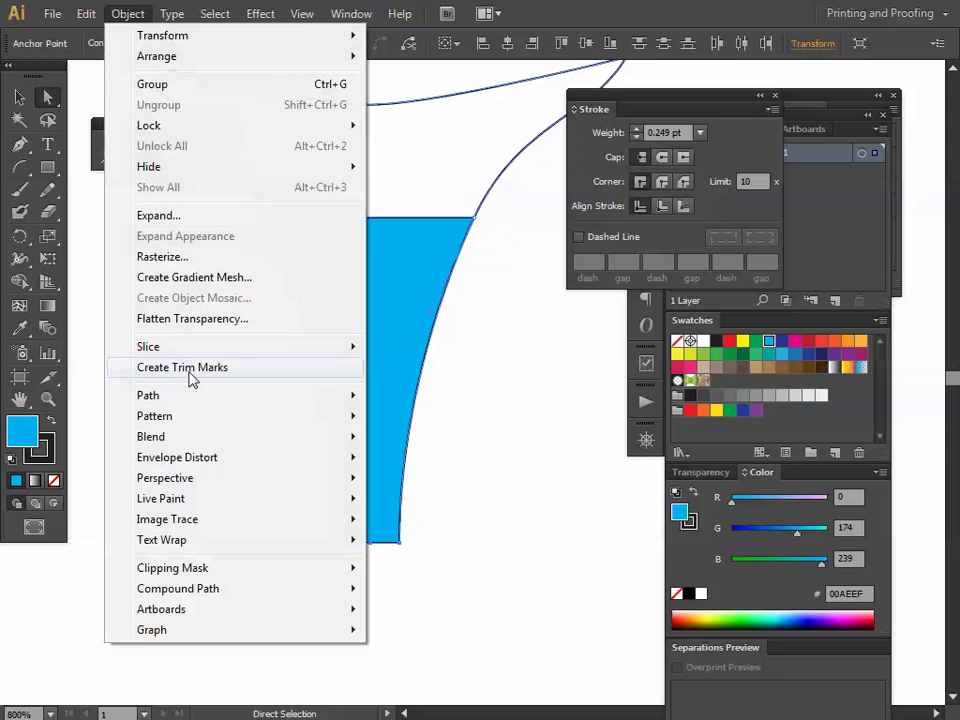
{"action": "mouse_move", "coordinate": [167, 398]}
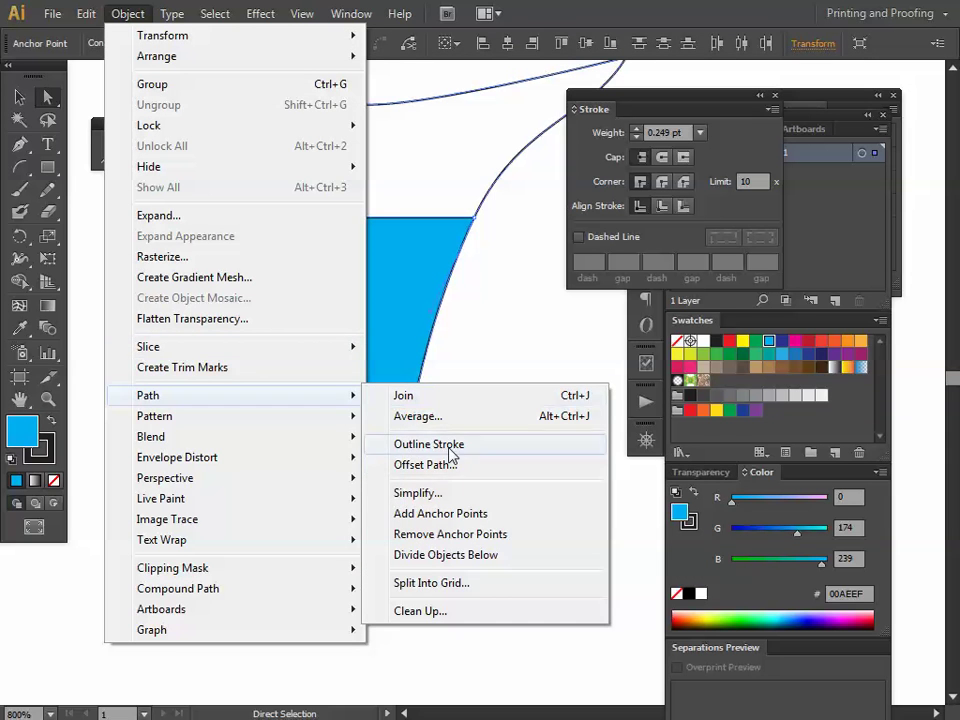
{"action": "left_click", "coordinate": [435, 511]}
Step: Try flaring the blue piece's base by pulling its bottom corners outward, and undo the reshaping
{"action": "left_click_drag", "start_coordinate": [279, 349], "coordinate": [495, 424]}
{"action": "left_click_drag", "start_coordinate": [316, 536], "coordinate": [429, 553]}
{"action": "left_click_drag", "start_coordinate": [345, 549], "coordinate": [280, 548]}
{"action": "left_click_drag", "start_coordinate": [431, 547], "coordinate": [475, 523]}
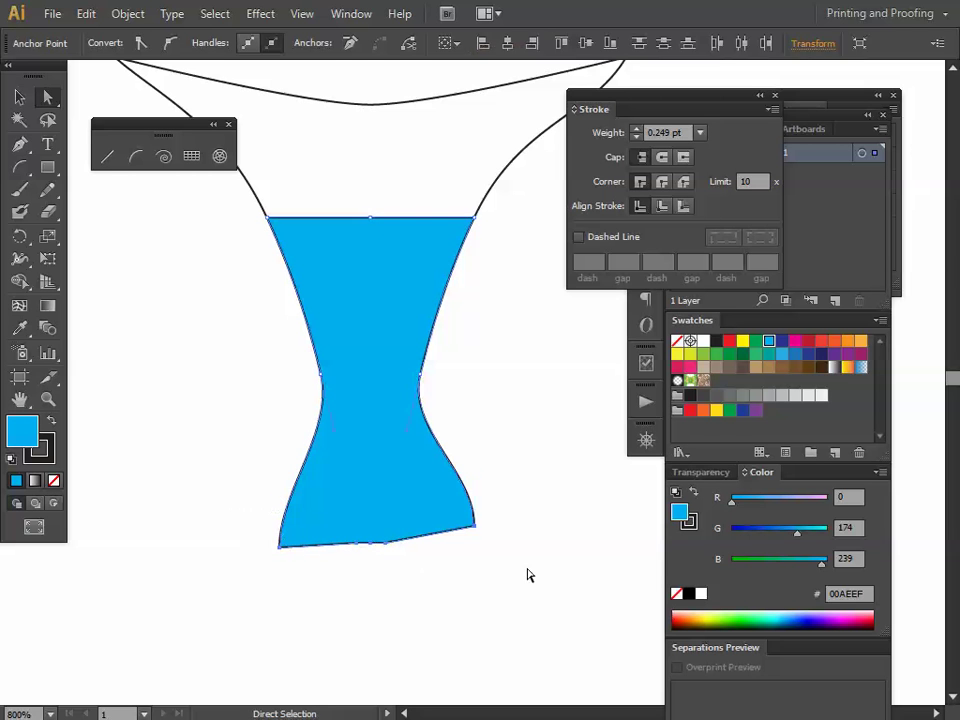
{"action": "key", "text": "ctrl+z"}
{"action": "key", "text": "ctrl+z"}
{"action": "key", "text": "ctrl+z"}
{"action": "left_click", "coordinate": [400, 602]}
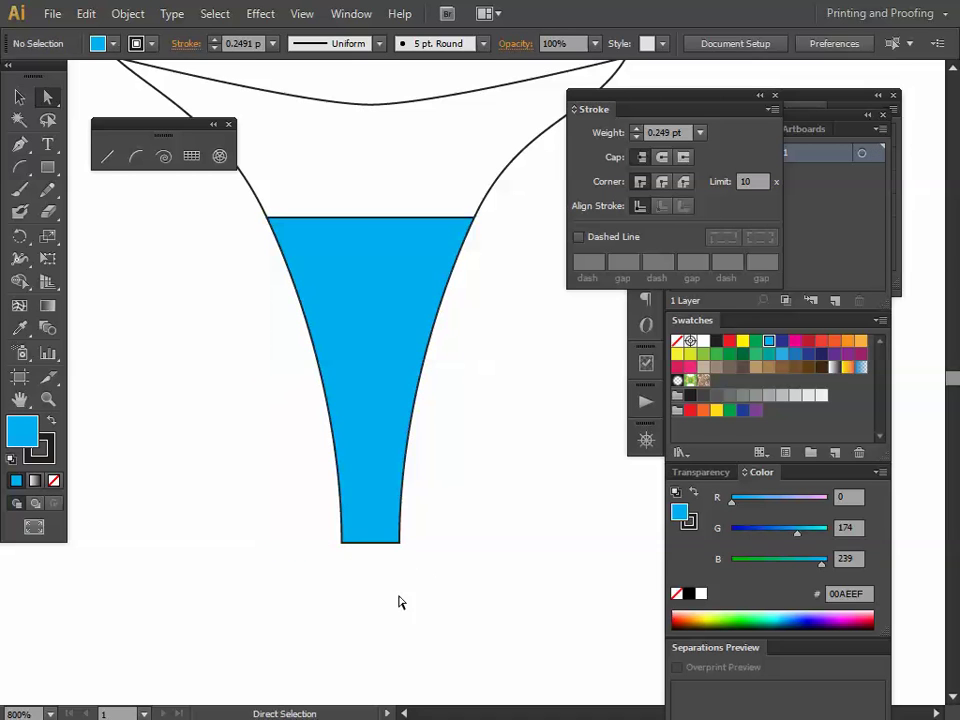
Step: Try bulging the blue piece's left side outward from its middle anchor point, and undo the reshaping
{"action": "left_click_drag", "start_coordinate": [310, 423], "coordinate": [463, 499]}
{"action": "left_click_drag", "start_coordinate": [285, 358], "coordinate": [454, 433]}
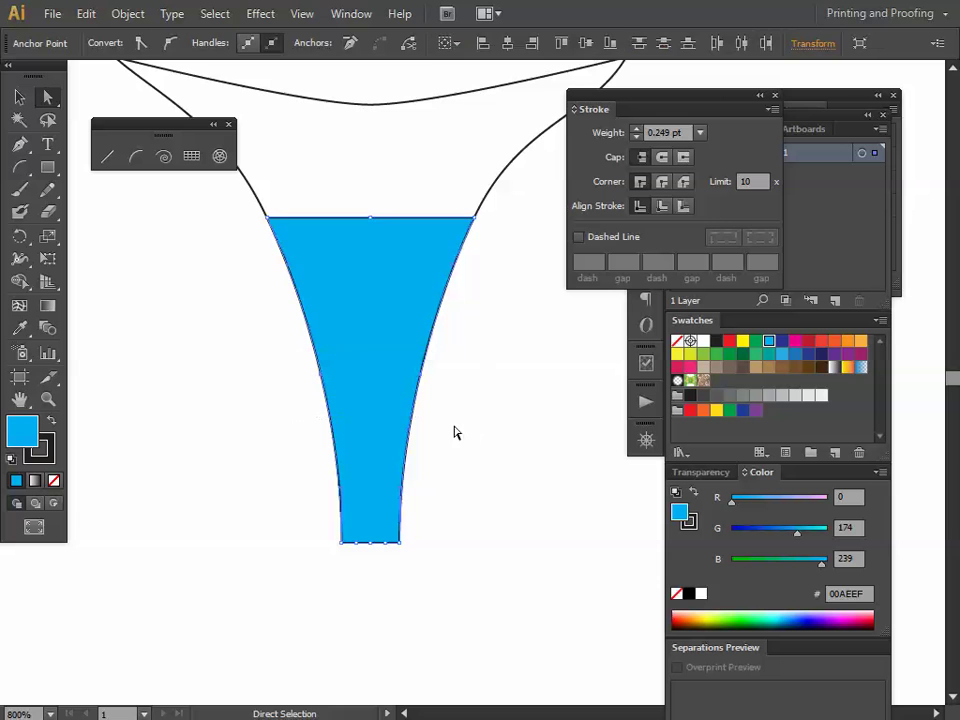
{"action": "left_click_drag", "start_coordinate": [285, 354], "coordinate": [390, 405]}
{"action": "left_click_drag", "start_coordinate": [319, 379], "coordinate": [290, 382]}
{"action": "left_click", "coordinate": [418, 378]}
{"action": "mouse_move", "coordinate": [422, 375]}
{"action": "left_mouse_down"}
{"action": "mouse_move", "coordinate": [453, 381]}
{"action": "mouse_move", "coordinate": [422, 399]}
{"action": "left_mouse_up"}
{"action": "left_click", "coordinate": [507, 392]}
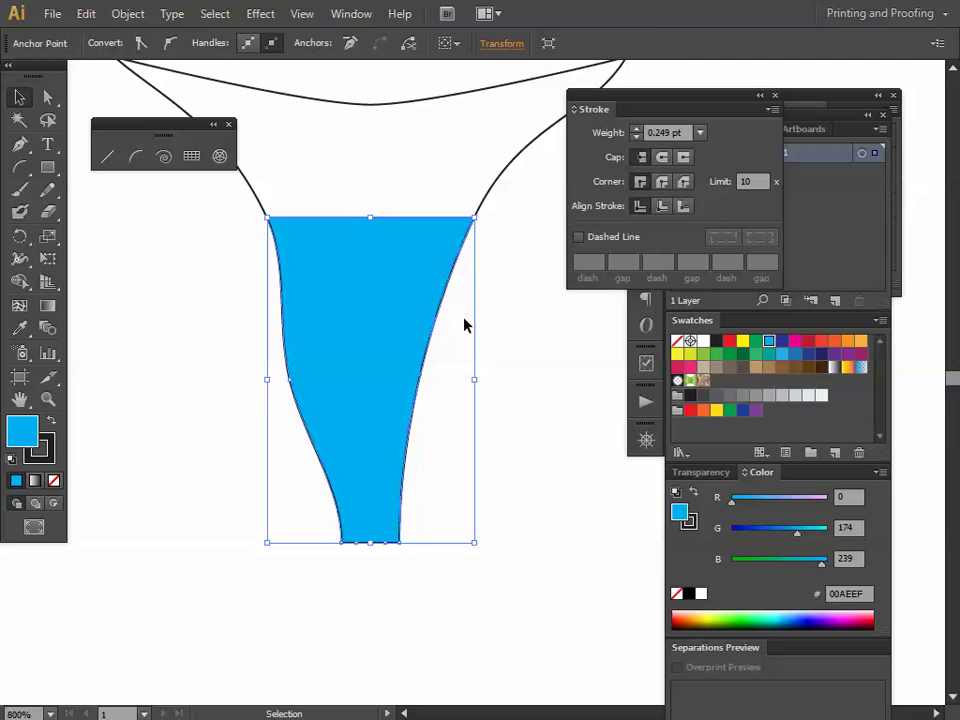
{"action": "key", "text": "a"}
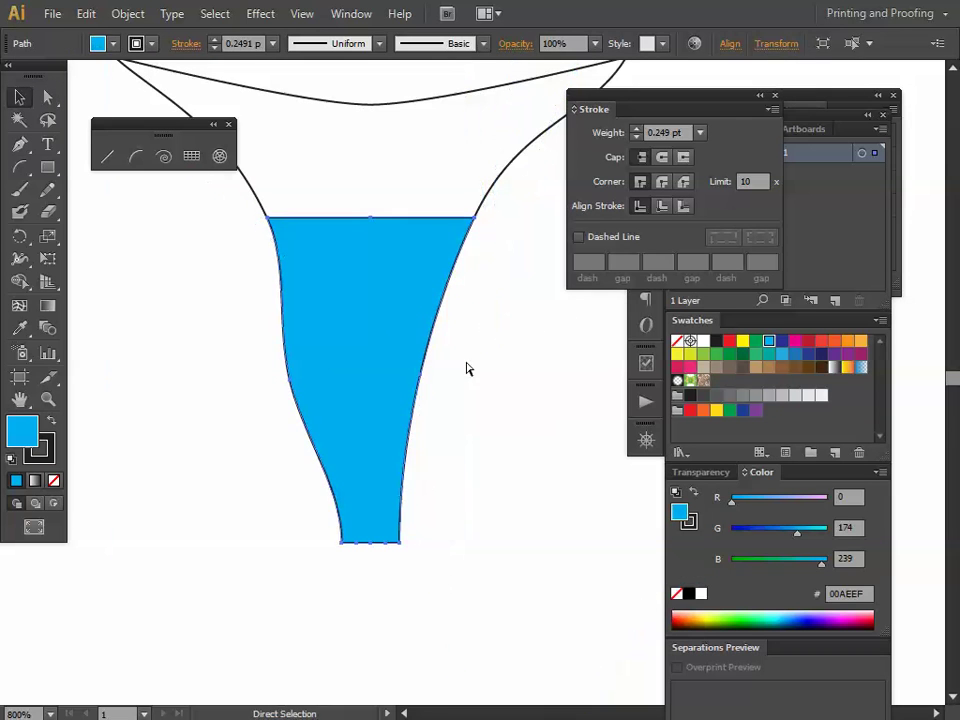
{"action": "key", "text": "v"}
{"action": "left_click_drag", "start_coordinate": [462, 375], "coordinate": [437, 456]}
{"action": "key", "text": "ctrl+minus"}
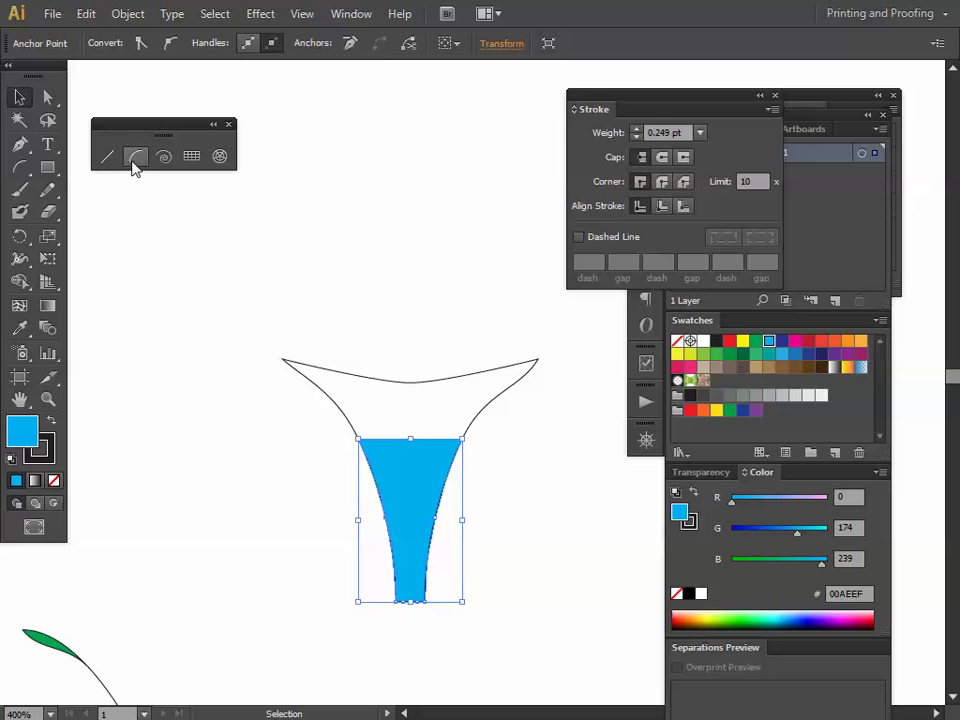
Step: Draw an arc beside the vase and add a copy with its upper end's curve handle pulled down, forming a leaf outline
{"action": "left_click", "coordinate": [136, 158]}
{"action": "left_click_drag", "start_coordinate": [145, 405], "coordinate": [331, 196]}
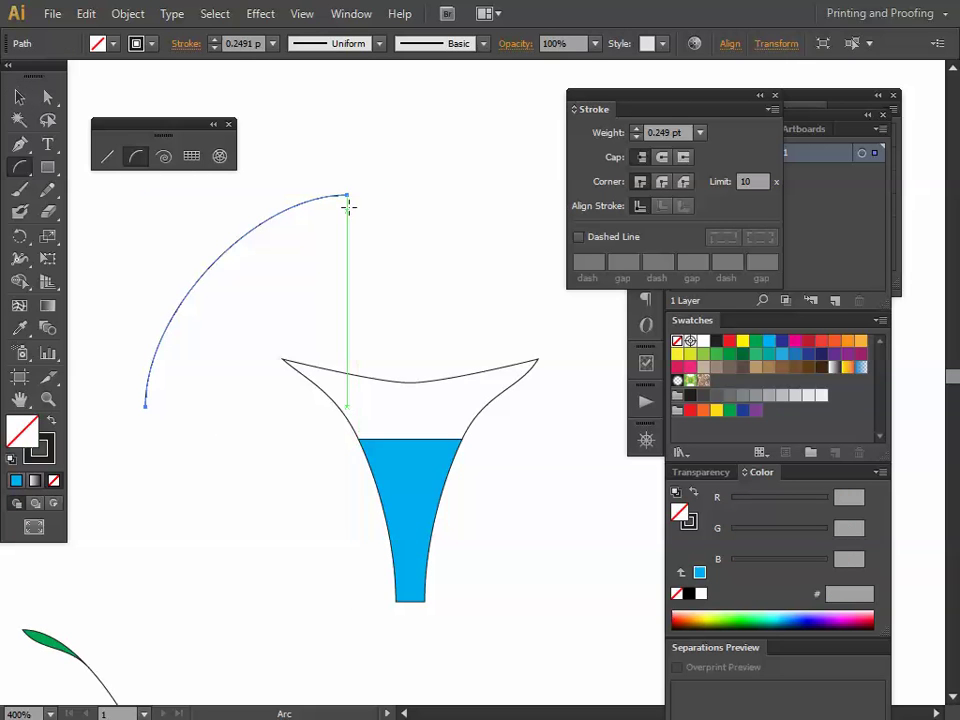
{"action": "key", "text": "a"}
{"action": "left_click", "coordinate": [348, 195]}
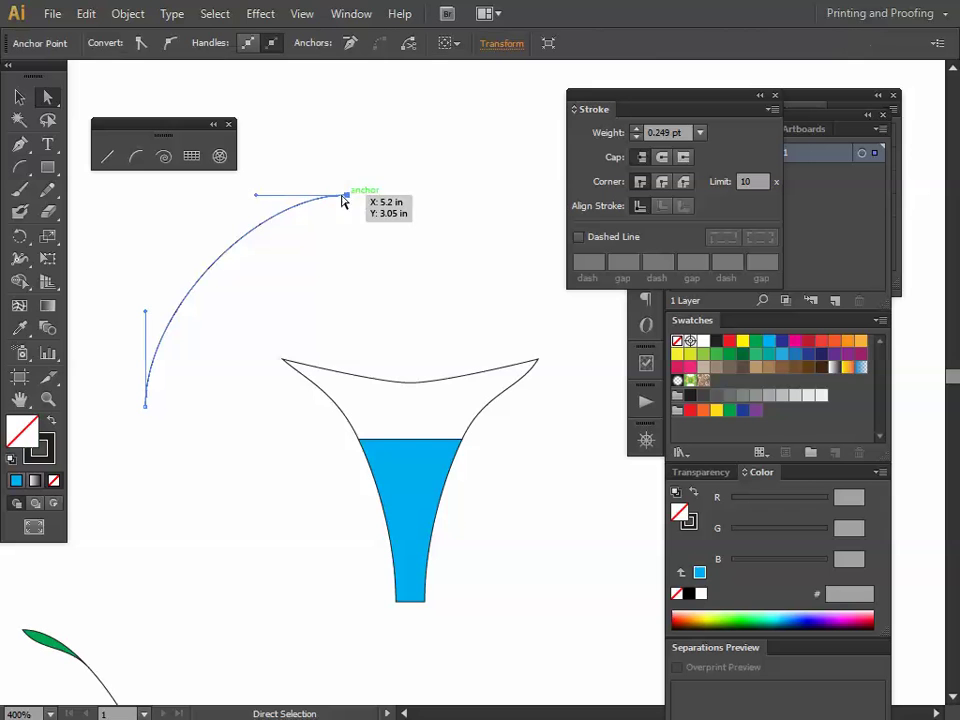
{"action": "left_click_drag", "start_coordinate": [265, 204], "coordinate": [264, 281]}
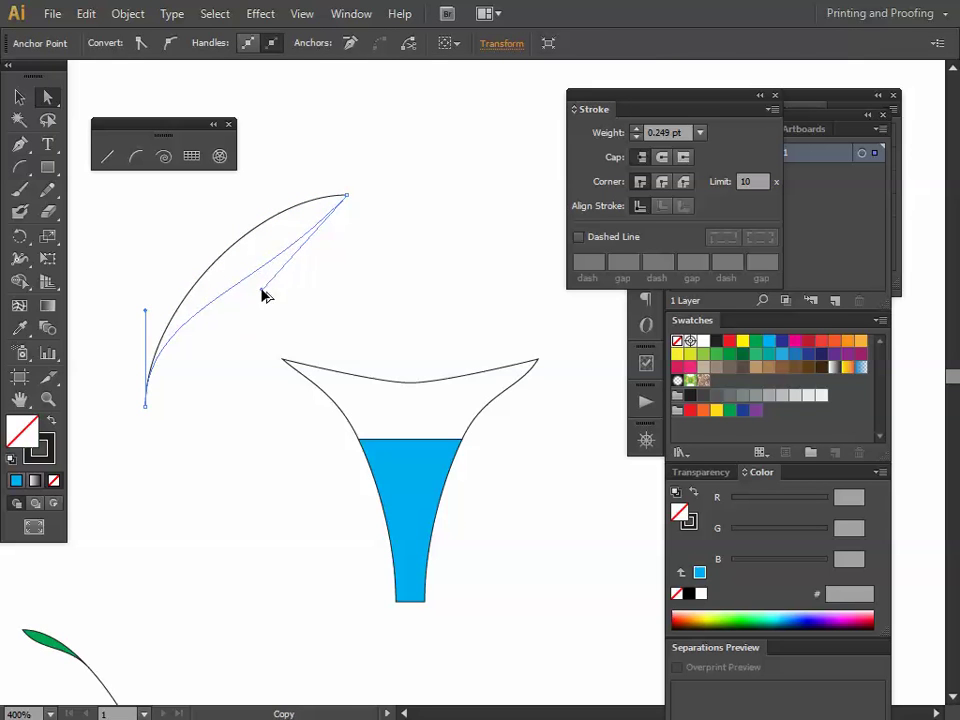
{"action": "key", "text": "v"}
Step: Select both arcs of the leaf outline and join them at their shared end points
{"action": "left_click", "coordinate": [194, 475]}
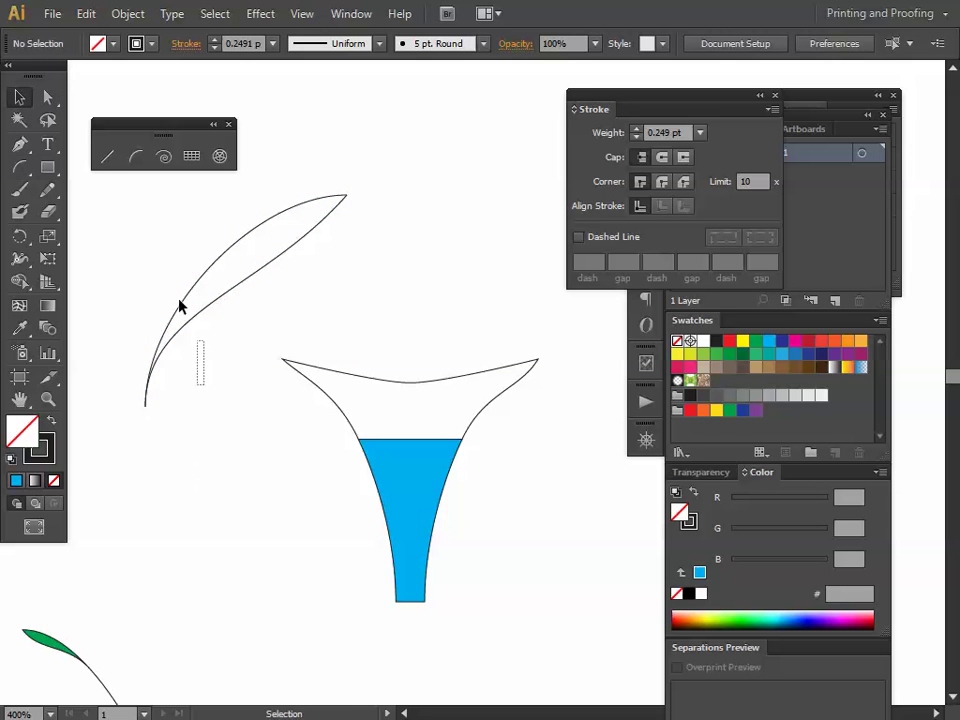
{"action": "left_click", "coordinate": [146, 404]}
{"action": "key", "text": "a"}
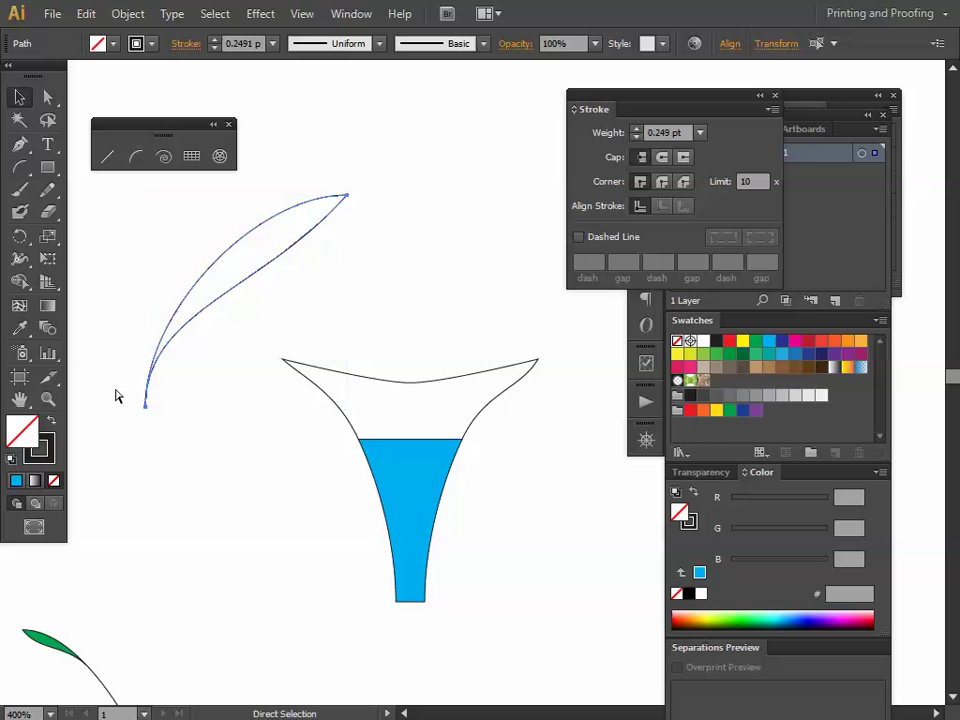
{"action": "key", "text": "ctrl+j"}
{"action": "key", "text": "Return"}
{"action": "key", "text": "v"}
{"action": "left_click", "coordinate": [401, 291]}
Step: Fill the joined leaf shape with the green swatch
{"action": "left_click", "coordinate": [181, 259]}
{"action": "left_click", "coordinate": [113, 43]}
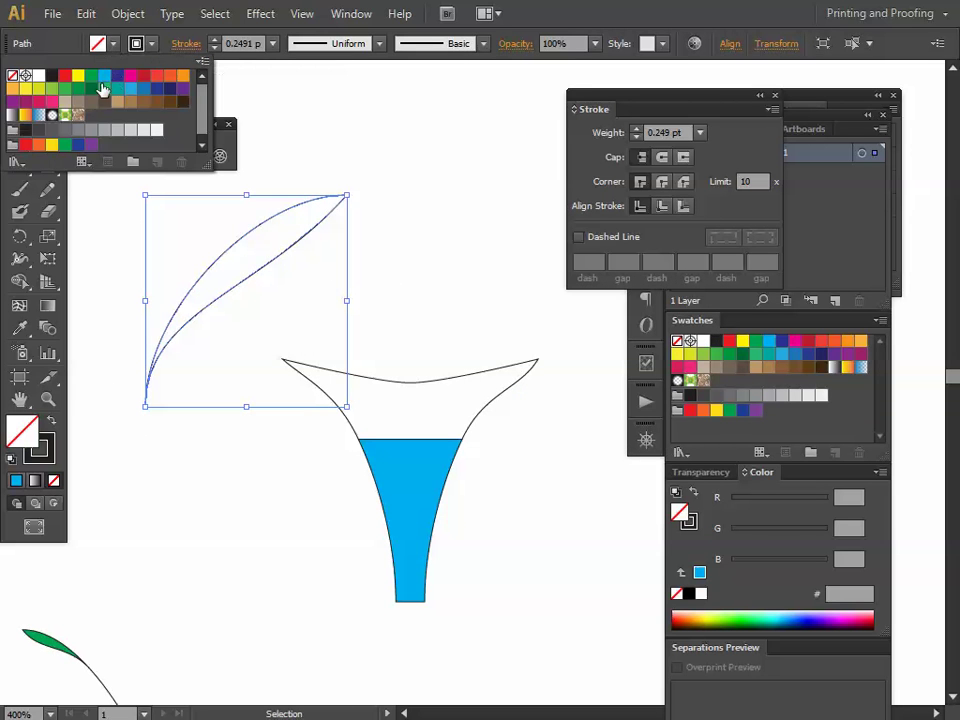
{"action": "left_click", "coordinate": [105, 79]}
{"action": "left_click_drag", "start_coordinate": [343, 273], "coordinate": [263, 256]}
{"action": "left_click", "coordinate": [249, 254]}
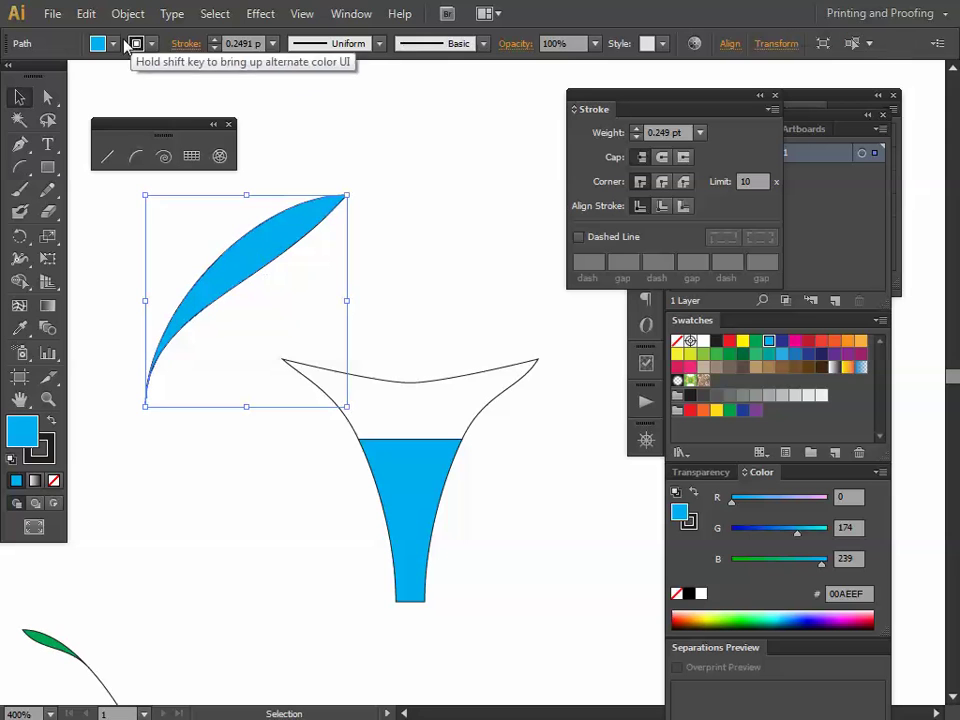
{"action": "left_click", "coordinate": [113, 43]}
{"action": "left_click", "coordinate": [91, 76]}
{"action": "left_click", "coordinate": [407, 232]}
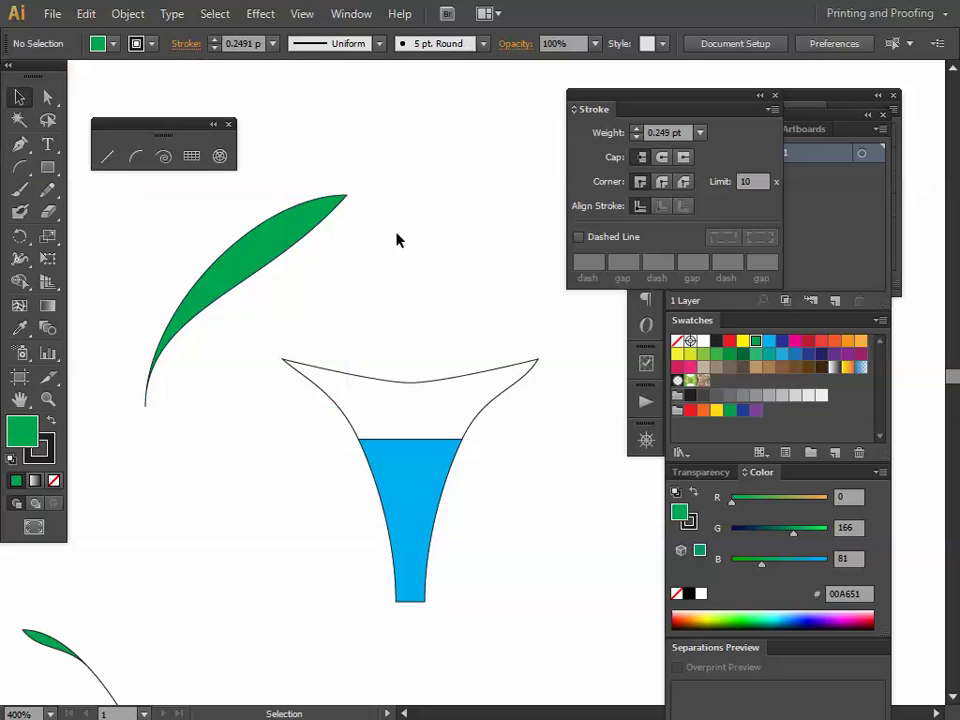
Step: Move the green leaf slightly farther from the vase shape, leaving empty canvas beside it for another leaf
{"action": "left_click", "coordinate": [281, 262]}
{"action": "left_click_drag", "start_coordinate": [251, 293], "coordinate": [394, 269]}
{"action": "left_click_drag", "start_coordinate": [292, 342], "coordinate": [397, 309]}
{"action": "left_click_drag", "start_coordinate": [490, 236], "coordinate": [403, 298]}
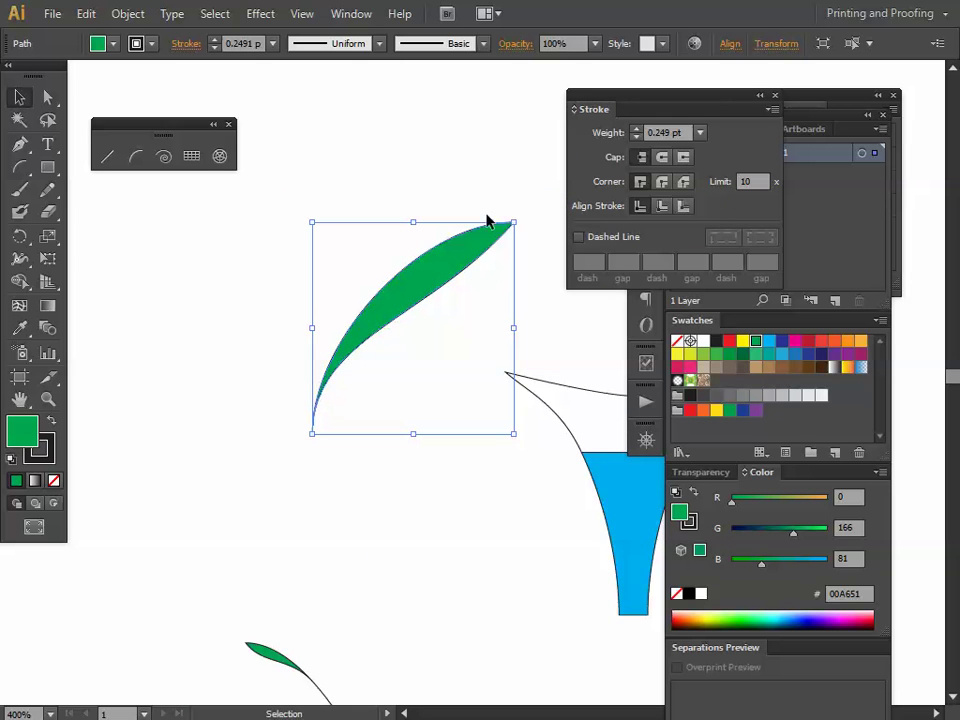
{"action": "left_click_drag", "start_coordinate": [334, 395], "coordinate": [394, 351]}
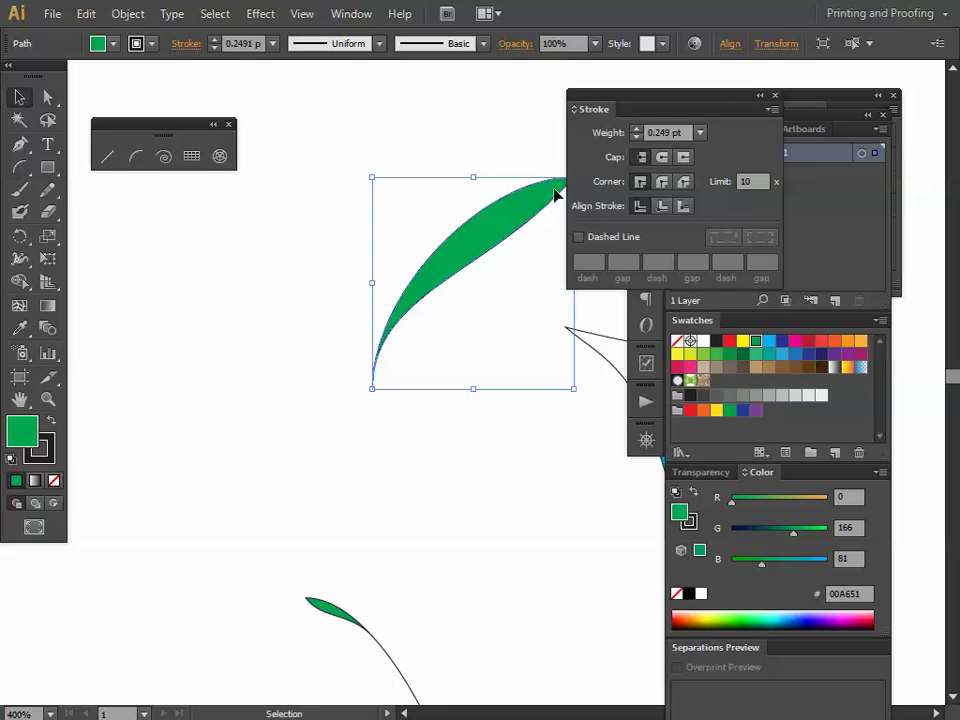
{"action": "left_click", "coordinate": [228, 348]}
Step: Draw a second arc beside the green leaf and add two reshaped copies sharing its ends, one bowed outward and one pulled inward
{"action": "left_click", "coordinate": [136, 156]}
{"action": "left_click_drag", "start_coordinate": [167, 439], "coordinate": [314, 230]}
{"action": "key", "text": "a"}
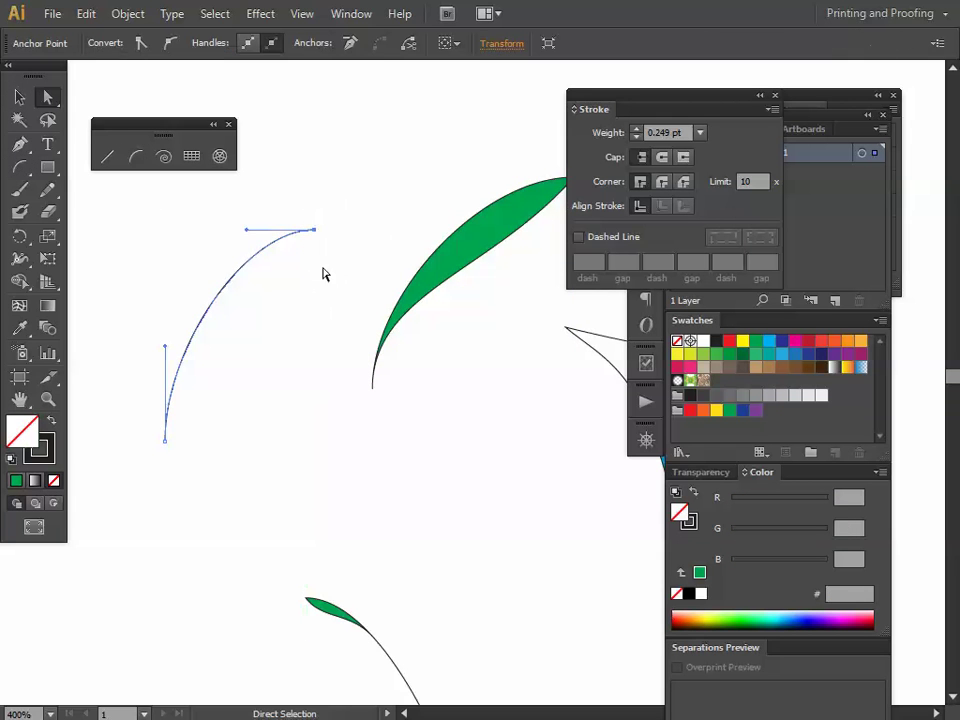
{"action": "left_click_drag", "start_coordinate": [249, 234], "coordinate": [253, 320]}
{"action": "left_click", "coordinate": [319, 251]}
{"action": "left_click", "coordinate": [316, 227]}
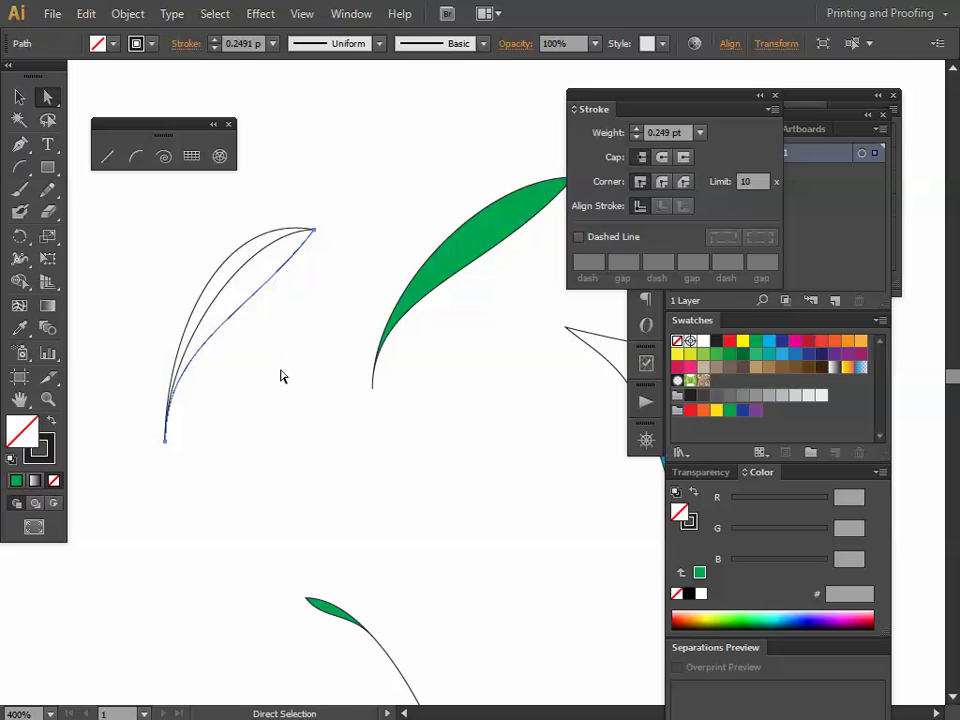
{"action": "left_click", "coordinate": [295, 415]}
{"action": "key", "text": "v"}
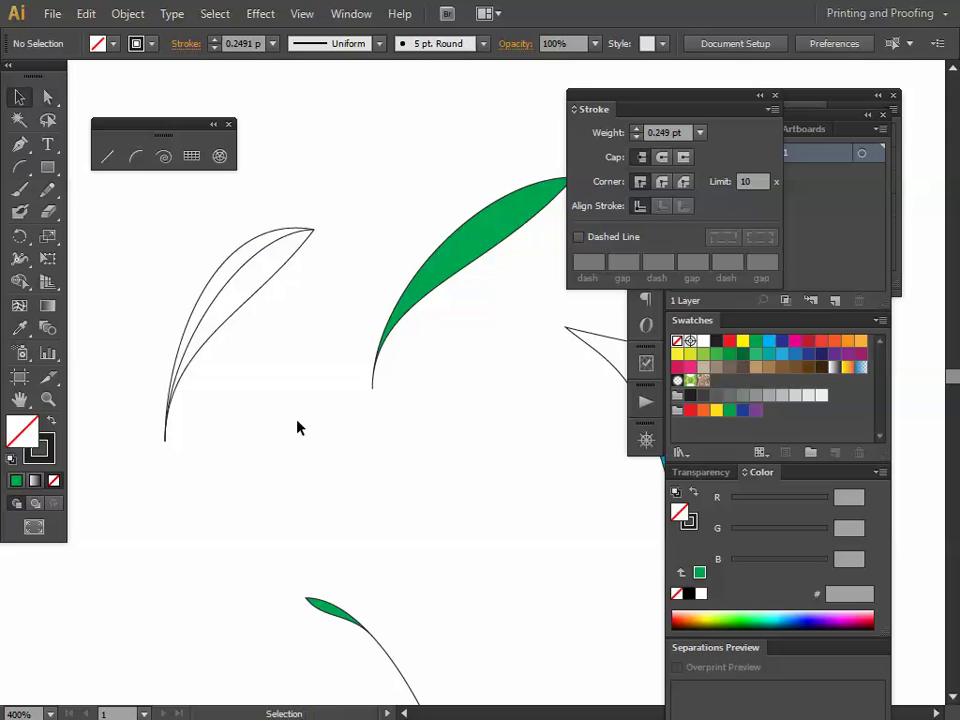
Step: Join the second leaf's two outer curves and fill the resulting shape with the green swatch
{"action": "left_click", "coordinate": [230, 307]}
{"action": "left_click", "coordinate": [297, 360]}
{"action": "left_click", "coordinate": [231, 300]}
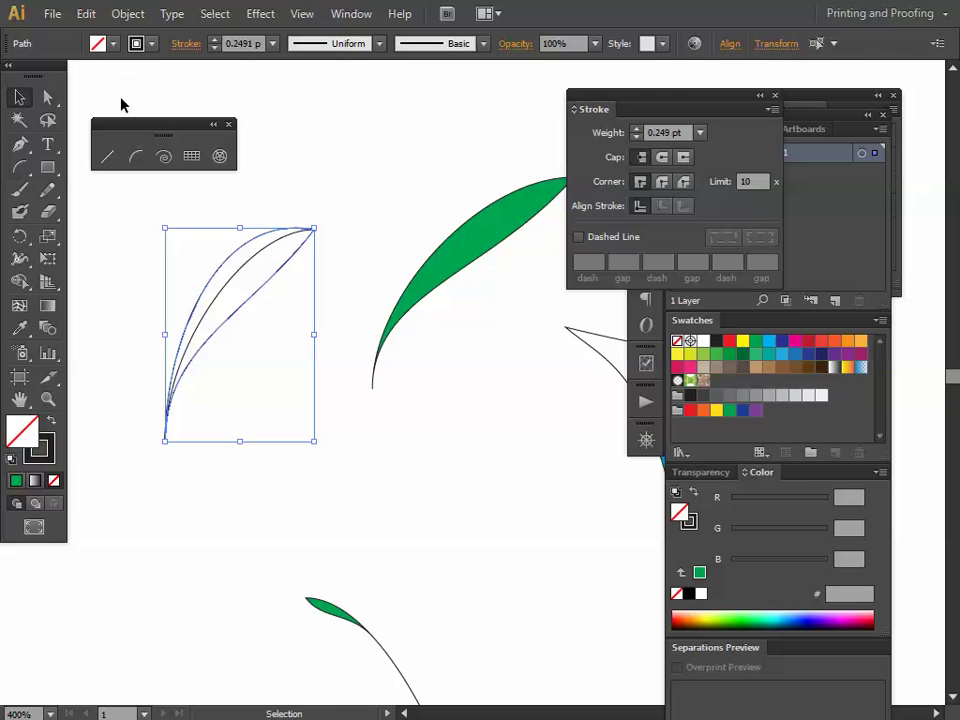
{"action": "left_click", "coordinate": [113, 43]}
{"action": "left_click", "coordinate": [91, 75]}
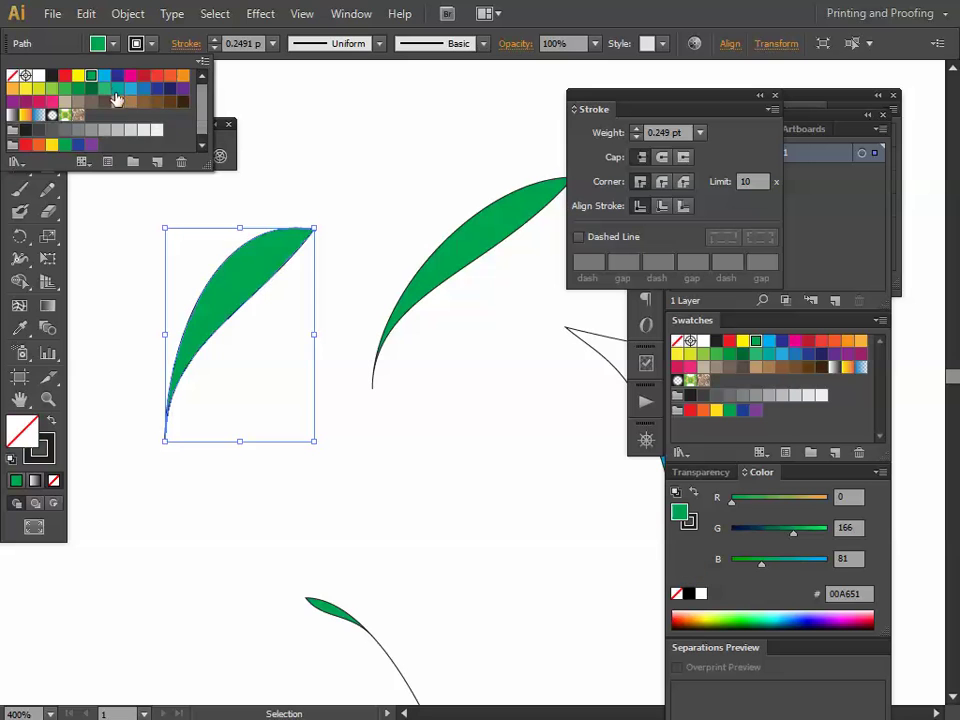
{"action": "left_click", "coordinate": [375, 180]}
Step: Send the second leaf's green shape to the back, behind its middle vein line
{"action": "left_click", "coordinate": [261, 268]}
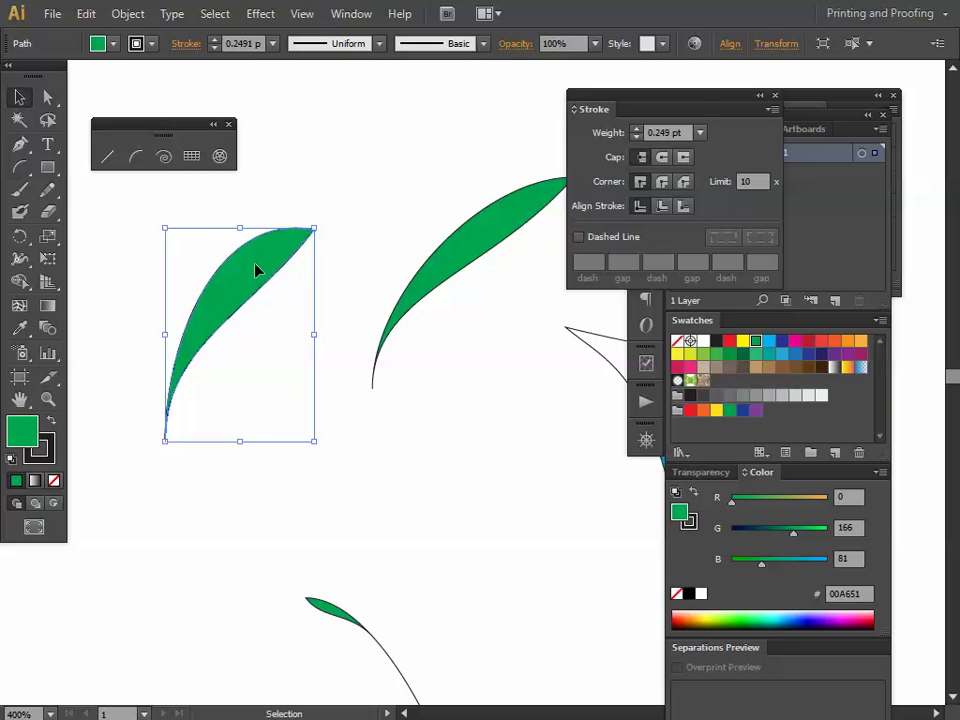
{"action": "right_click", "coordinate": [255, 268]}
{"action": "mouse_move", "coordinate": [316, 543]}
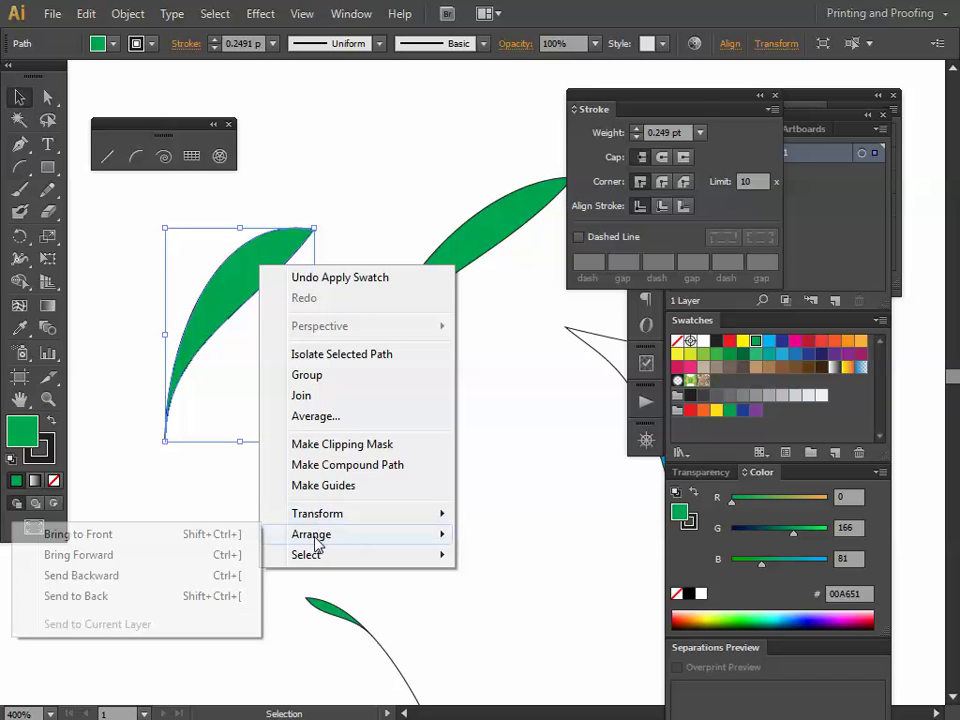
{"action": "left_click", "coordinate": [217, 600]}
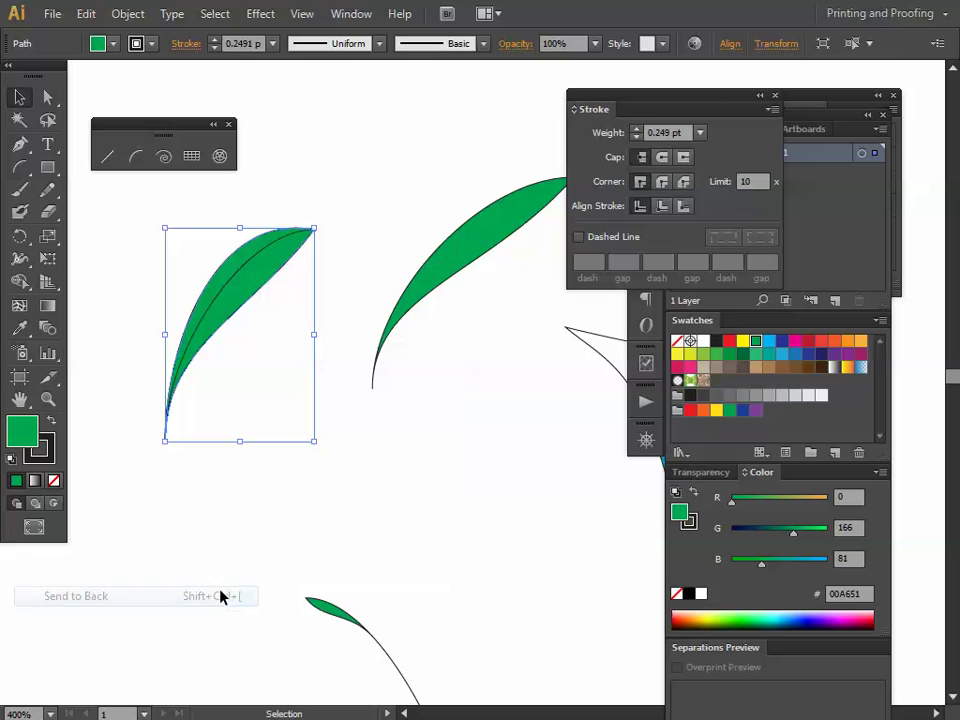
{"action": "left_click", "coordinate": [250, 551]}
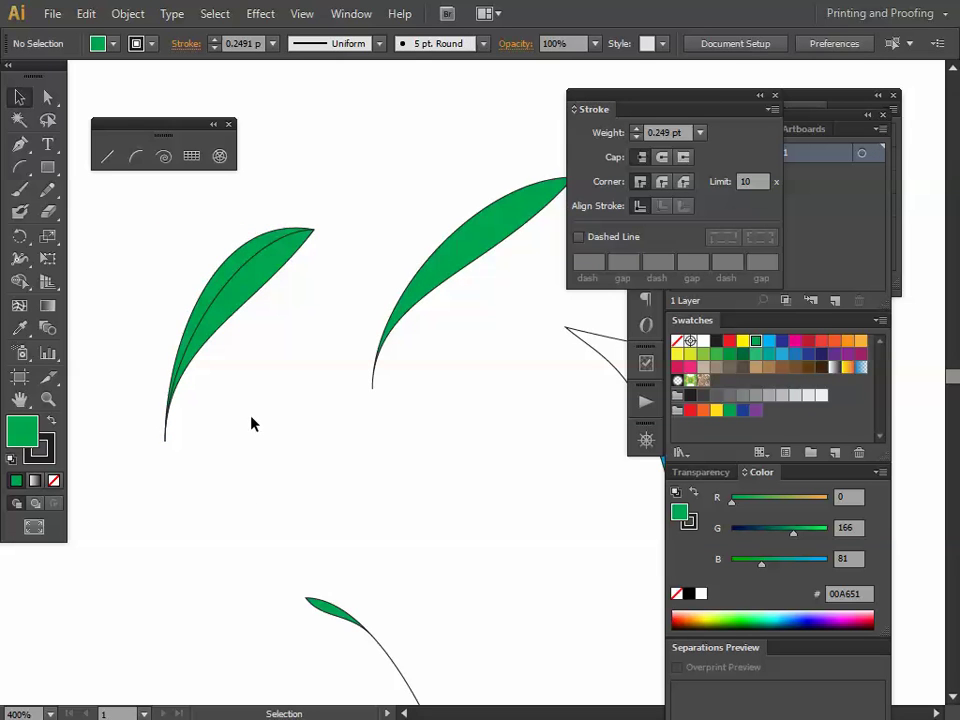
{"action": "key", "text": "ctrl+="}
{"action": "key", "text": "ctrl+="}
{"action": "left_click_drag", "start_coordinate": [109, 288], "coordinate": [396, 470]}
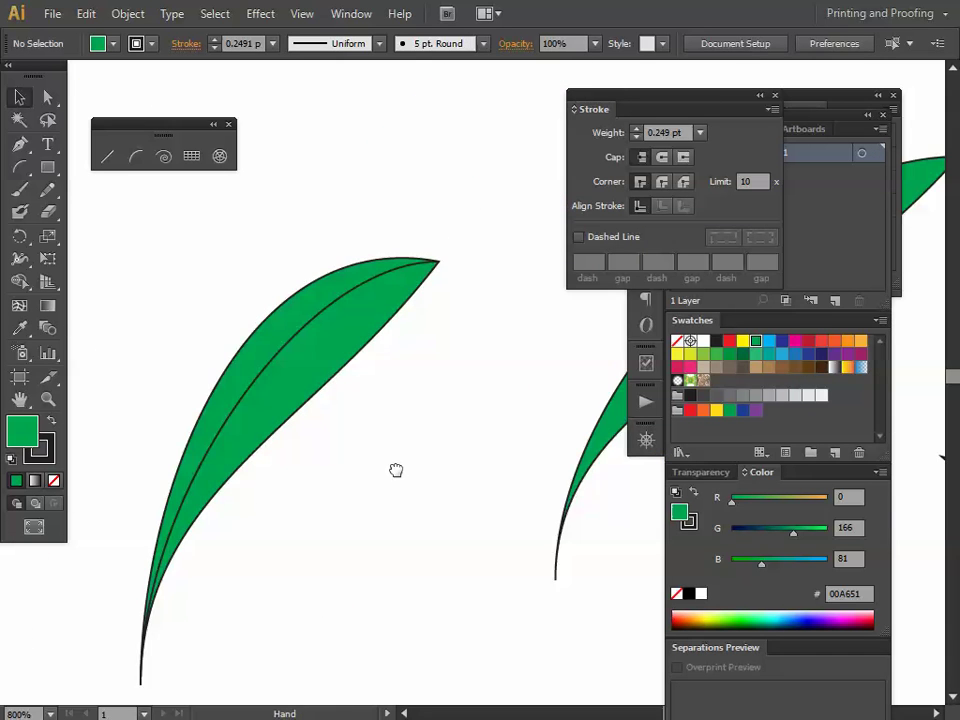
{"action": "left_click", "coordinate": [314, 393]}
{"action": "right_click", "coordinate": [314, 390]}
{"action": "mouse_move", "coordinate": [368, 356]}
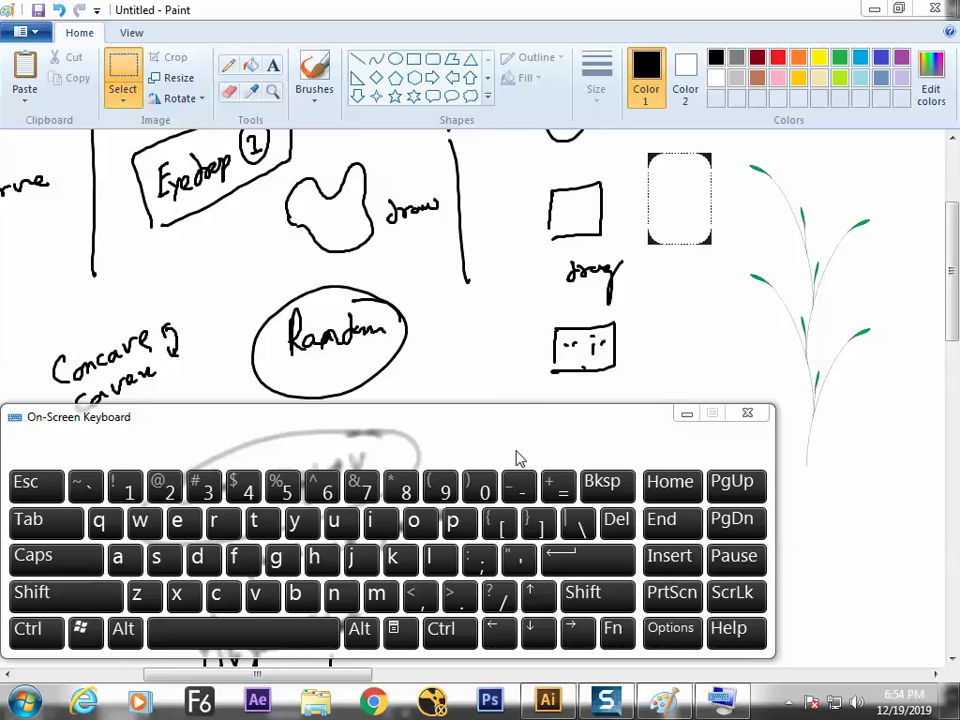
Step: Switch from Paint back to Illustrator, minimize the on-screen keyboard and restore the normal screen mode around the veined leaf
{"action": "key", "text": "alt+Tab"}
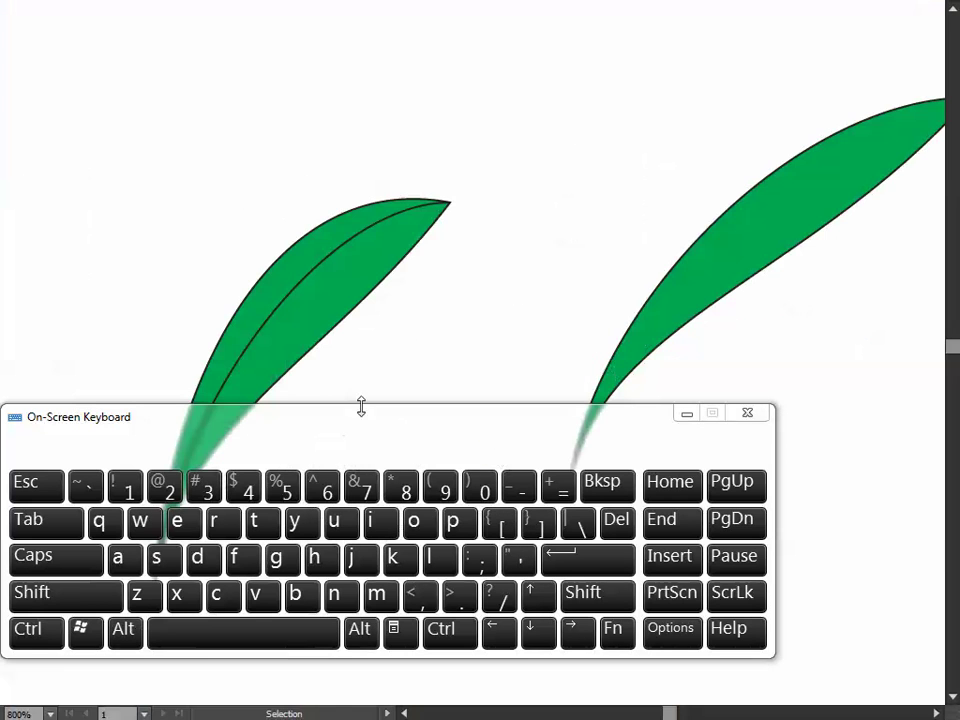
{"action": "left_click", "coordinate": [685, 414]}
{"action": "left_click_drag", "start_coordinate": [300, 452], "coordinate": [369, 425]}
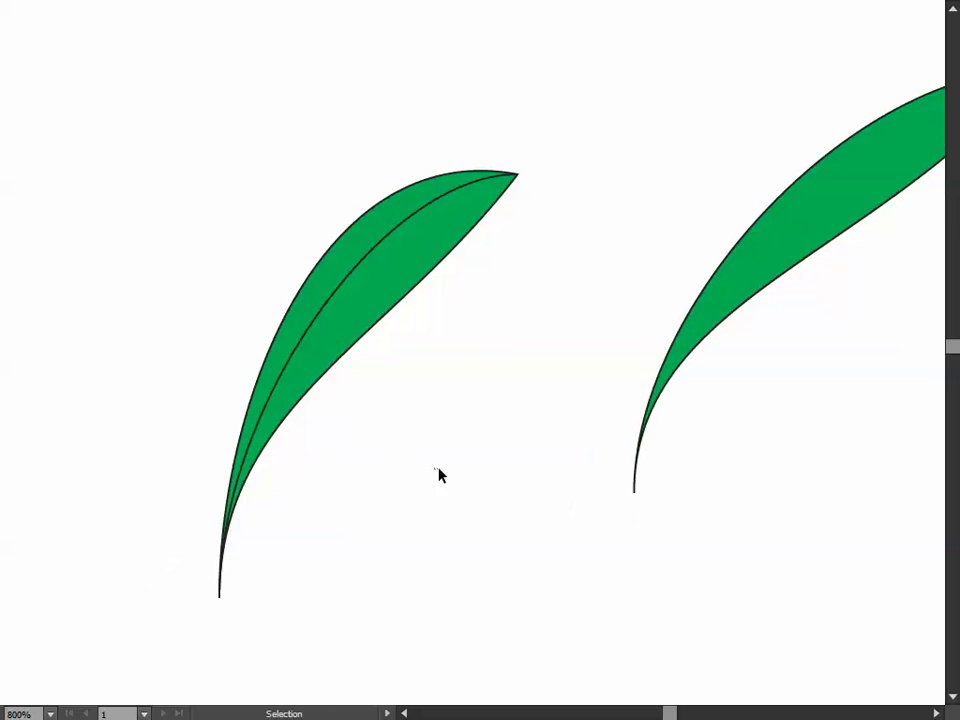
{"action": "left_click_drag", "start_coordinate": [337, 488], "coordinate": [392, 510]}
{"action": "left_click_drag", "start_coordinate": [431, 471], "coordinate": [281, 324]}
{"action": "key", "text": "f"}
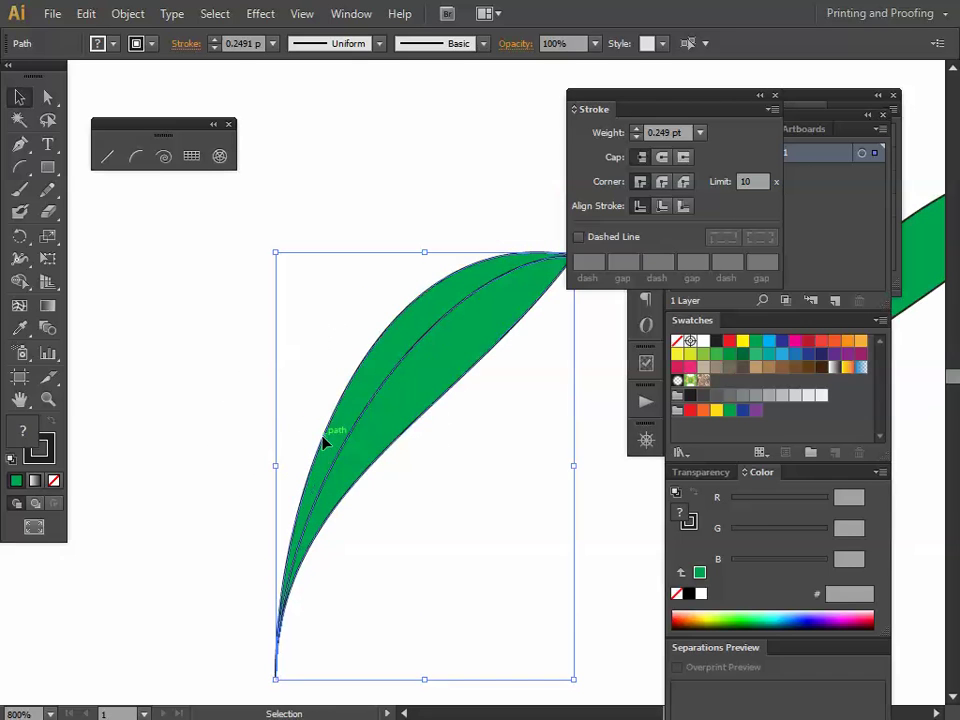
Step: Remove the stroke from the veined leaf's green shape
{"action": "left_click", "coordinate": [420, 422]}
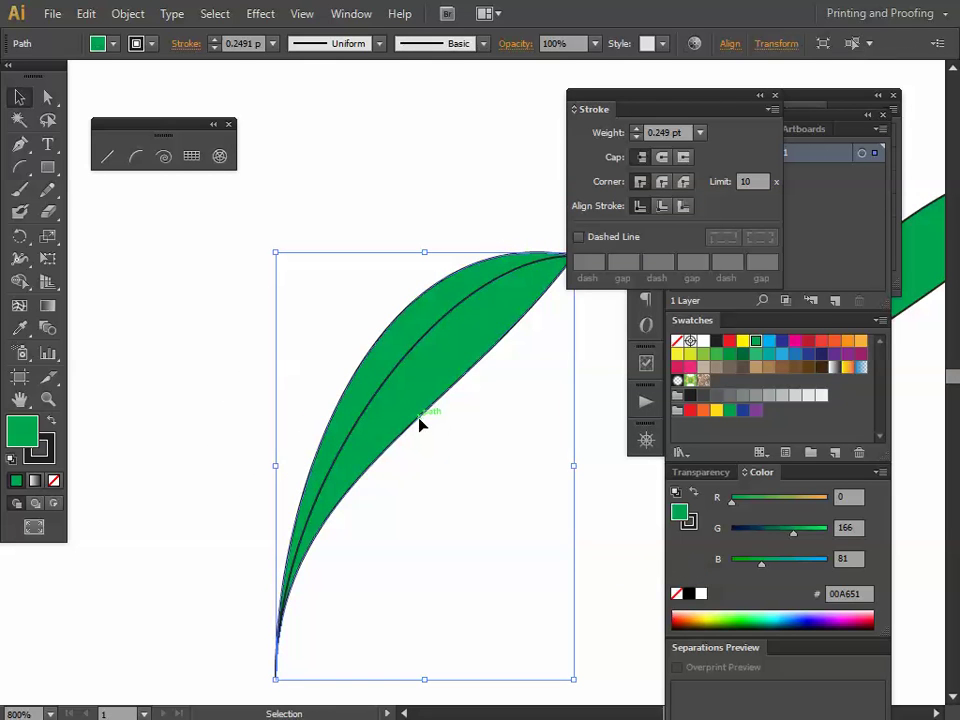
{"action": "left_click", "coordinate": [138, 45]}
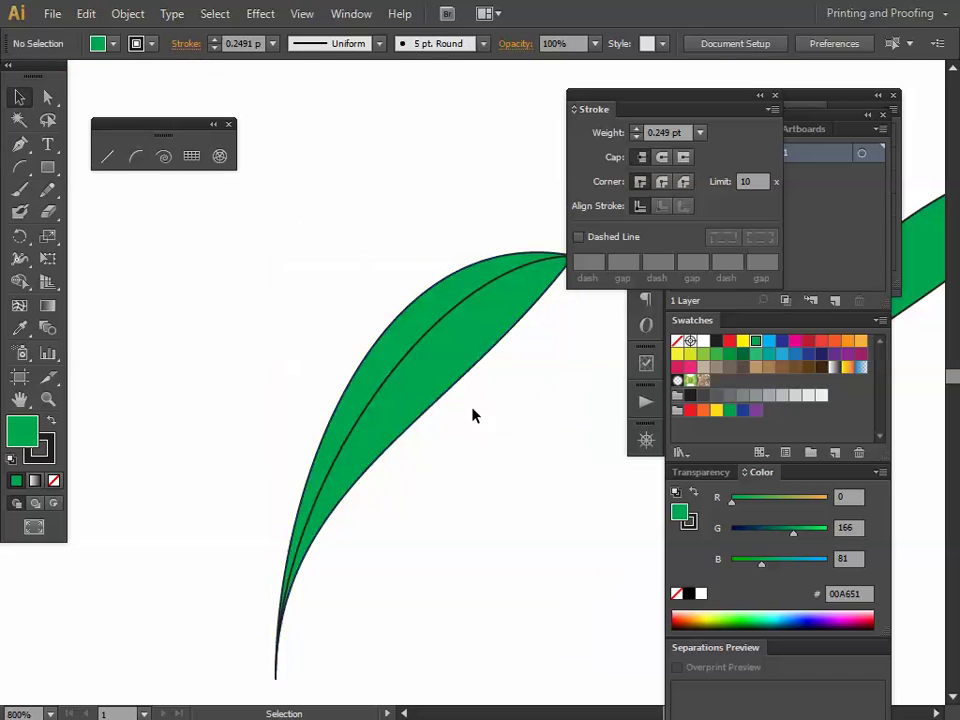
{"action": "left_click", "coordinate": [49, 458]}
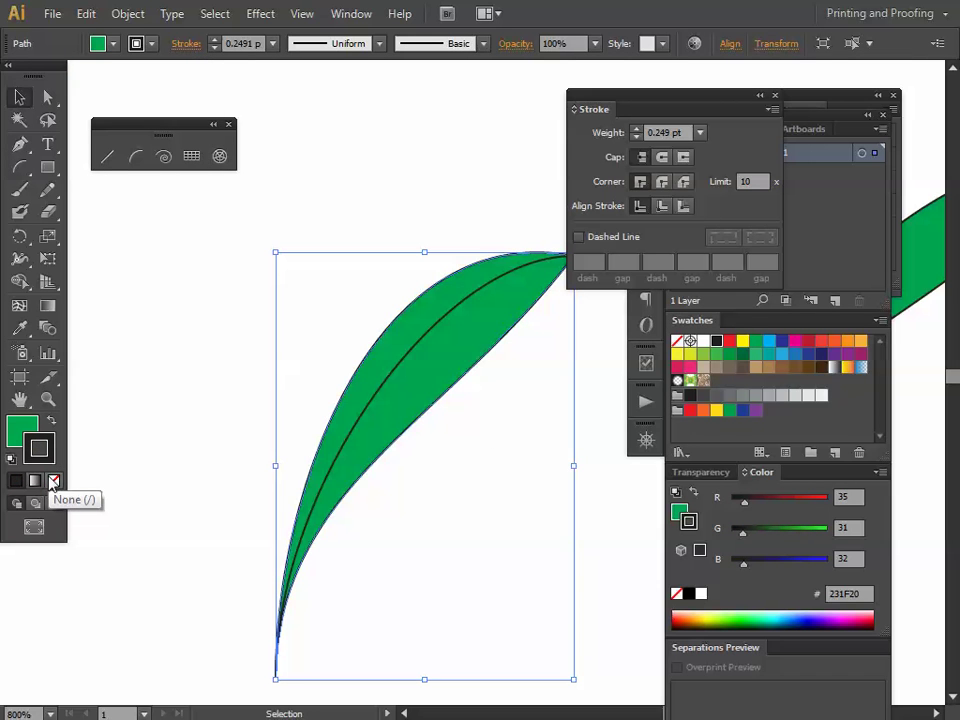
{"action": "left_click", "coordinate": [54, 481]}
{"action": "left_click", "coordinate": [381, 521]}
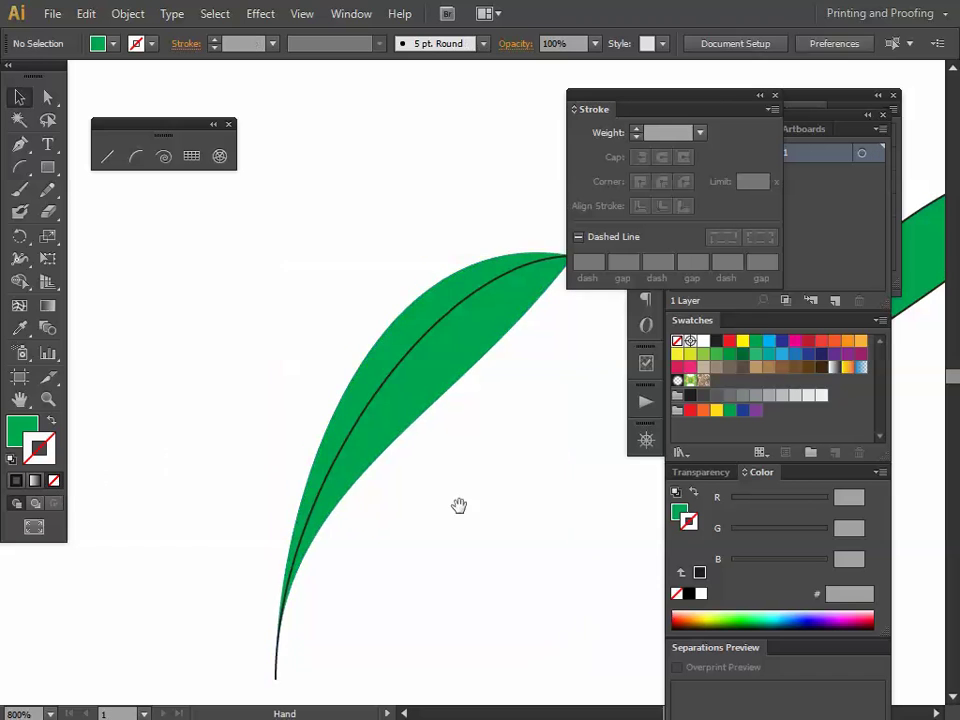
Step: Change the leaf's middle vein line to a white stroke and keep the line selected
{"action": "scroll", "coordinate": [334, 461], "scroll_direction": "right", "scroll_amount": 3}
{"action": "left_click", "coordinate": [305, 348]}
{"action": "key", "text": "ctrl+plus"}
{"action": "left_click_drag", "start_coordinate": [289, 373], "coordinate": [383, 422]}
{"action": "left_click", "coordinate": [114, 43]}
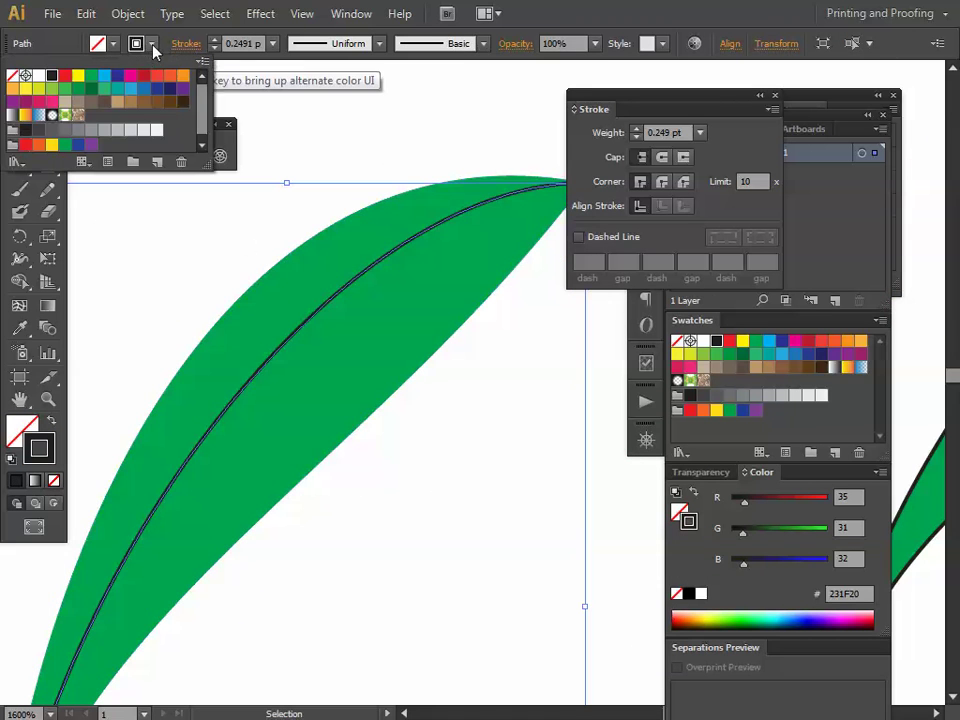
{"action": "left_click", "coordinate": [41, 77]}
{"action": "left_click", "coordinate": [399, 459]}
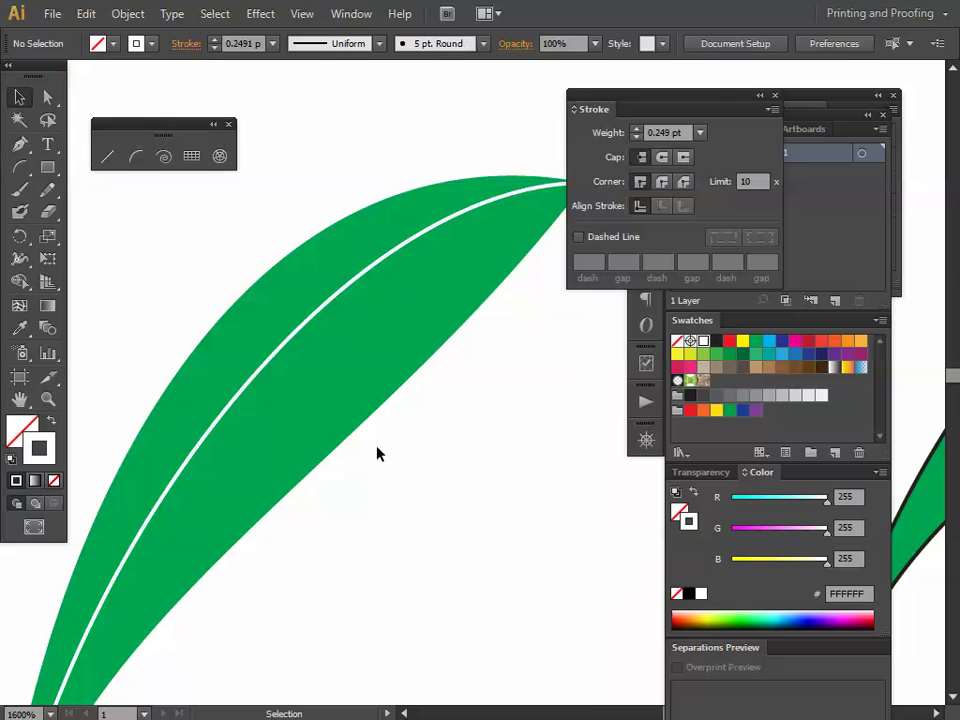
{"action": "left_click", "coordinate": [312, 324]}
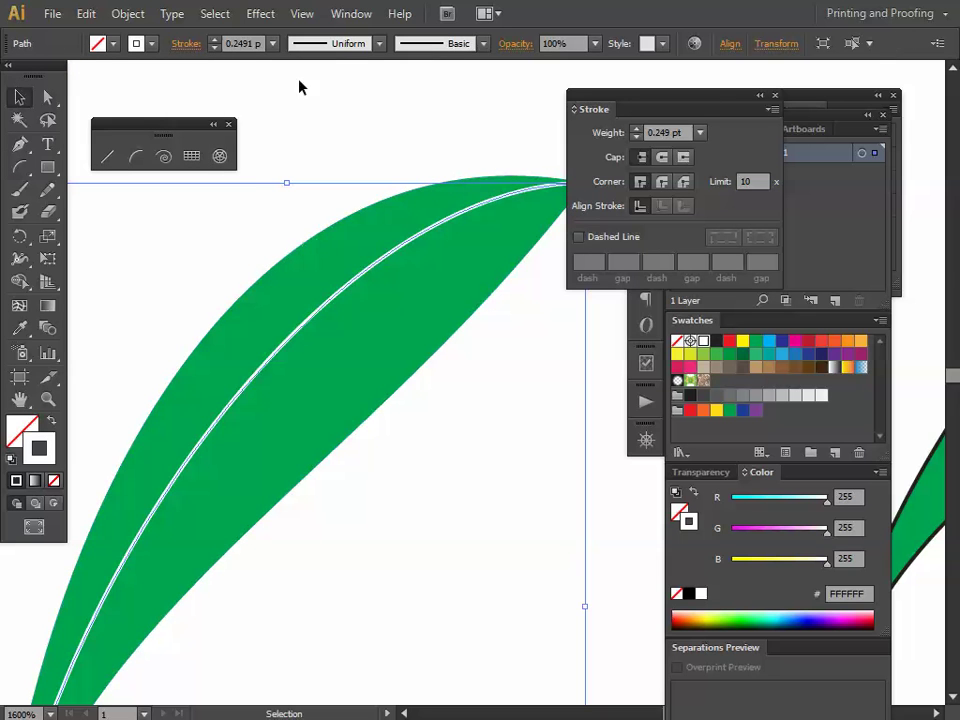
Step: Apply the lens-shaped width profile that tapers at both ends to the leaf's white middle vein line
{"action": "left_click", "coordinate": [379, 43]}
{"action": "left_click", "coordinate": [358, 118]}
{"action": "left_click", "coordinate": [377, 437]}
{"action": "key", "text": "f"}
{"action": "left_click_drag", "start_coordinate": [369, 416], "coordinate": [328, 337]}
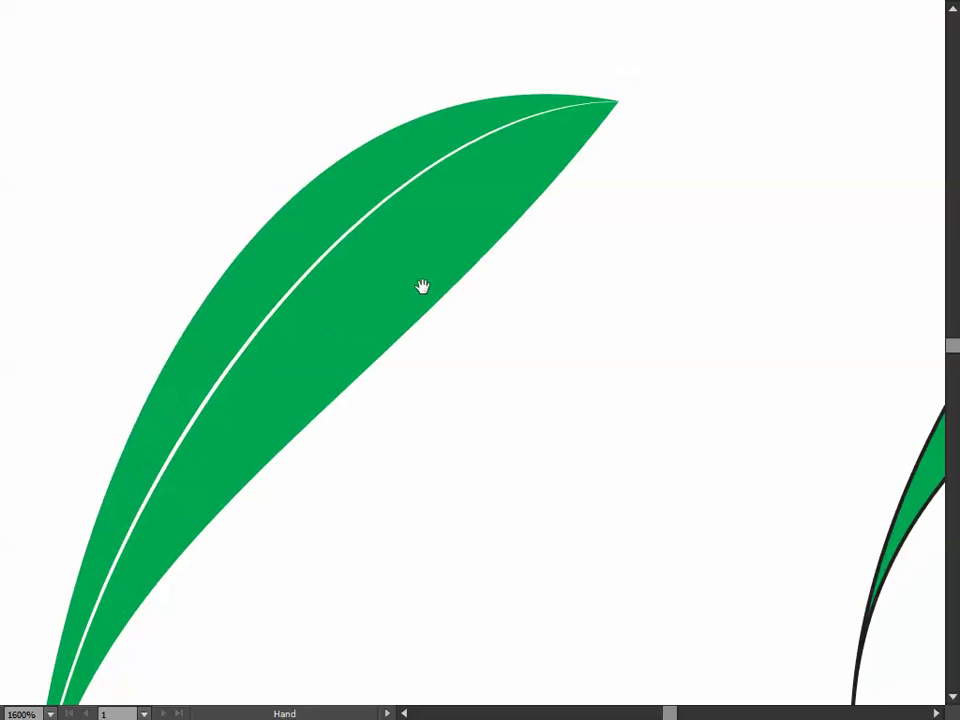
{"action": "key", "text": "ctrl+minus"}
{"action": "key", "text": "ctrl+minus"}
{"action": "key", "text": "ctrl+equal"}
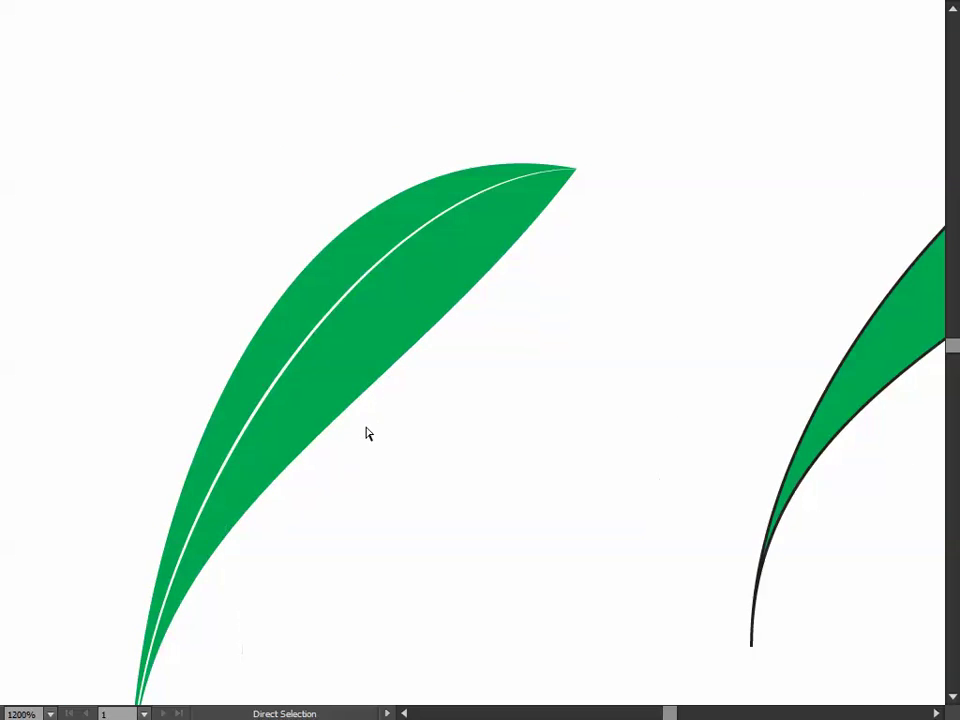
{"action": "key", "text": "ctrl+equal"}
{"action": "left_click_drag", "start_coordinate": [294, 444], "coordinate": [364, 474]}
{"action": "left_click_drag", "start_coordinate": [486, 215], "coordinate": [365, 350]}
Step: Try a 2 pt stroke weight on the leaf's white middle vein
{"action": "left_click", "coordinate": [356, 326]}
{"action": "key", "text": "Tab"}
{"action": "left_click", "coordinate": [272, 44]}
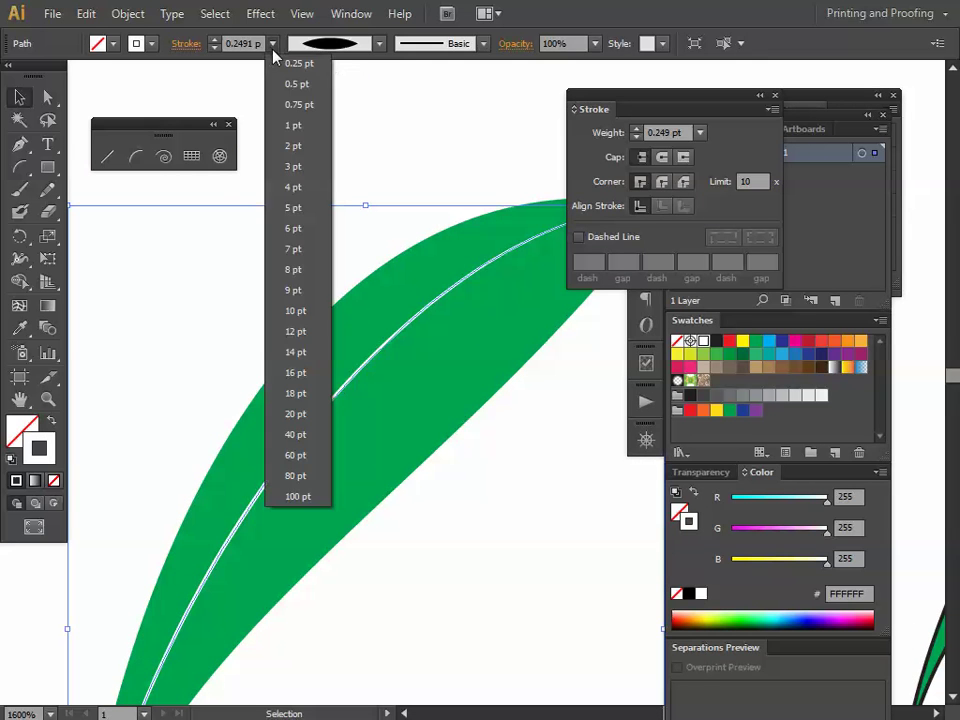
{"action": "left_click", "coordinate": [289, 148]}
{"action": "left_click", "coordinate": [332, 165]}
{"action": "key", "text": "Tab"}
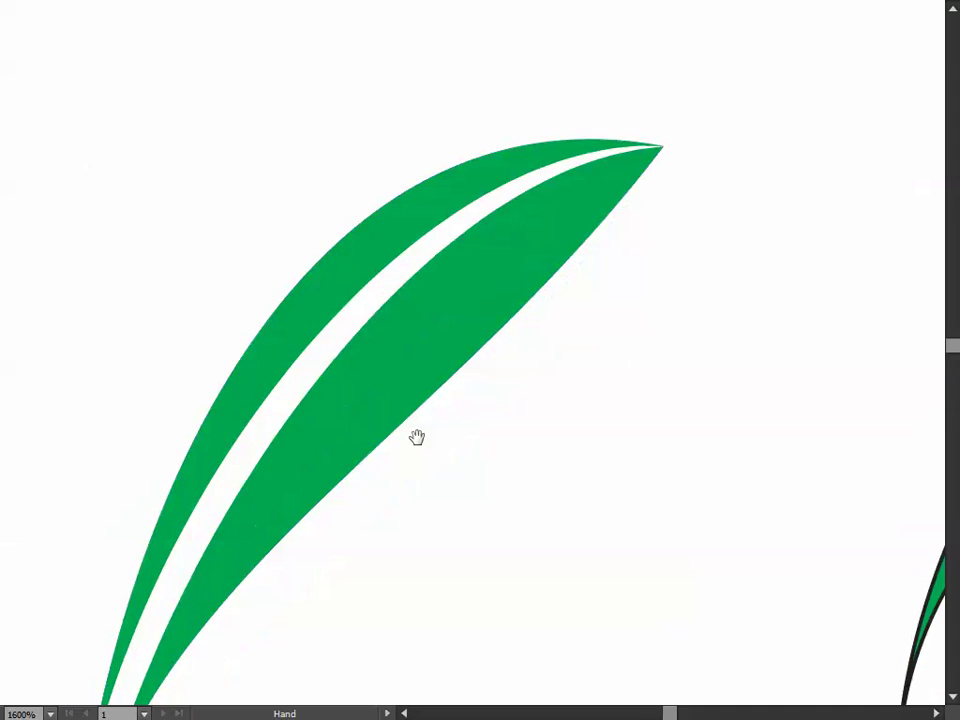
{"action": "left_click_drag", "start_coordinate": [388, 392], "coordinate": [249, 553]}
Step: Set the white middle vein's stroke weight to 1 pt
{"action": "left_click", "coordinate": [351, 331]}
{"action": "key", "text": "Tab"}
{"action": "left_click", "coordinate": [272, 44]}
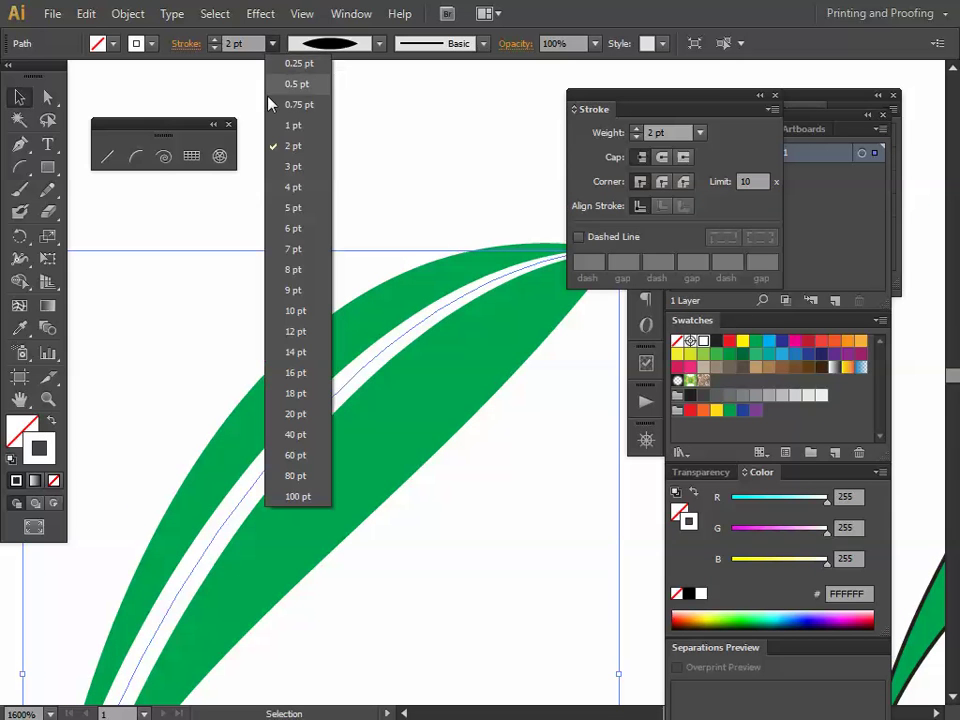
{"action": "left_click", "coordinate": [293, 125]}
{"action": "left_click", "coordinate": [345, 171]}
{"action": "key", "text": "Tab"}
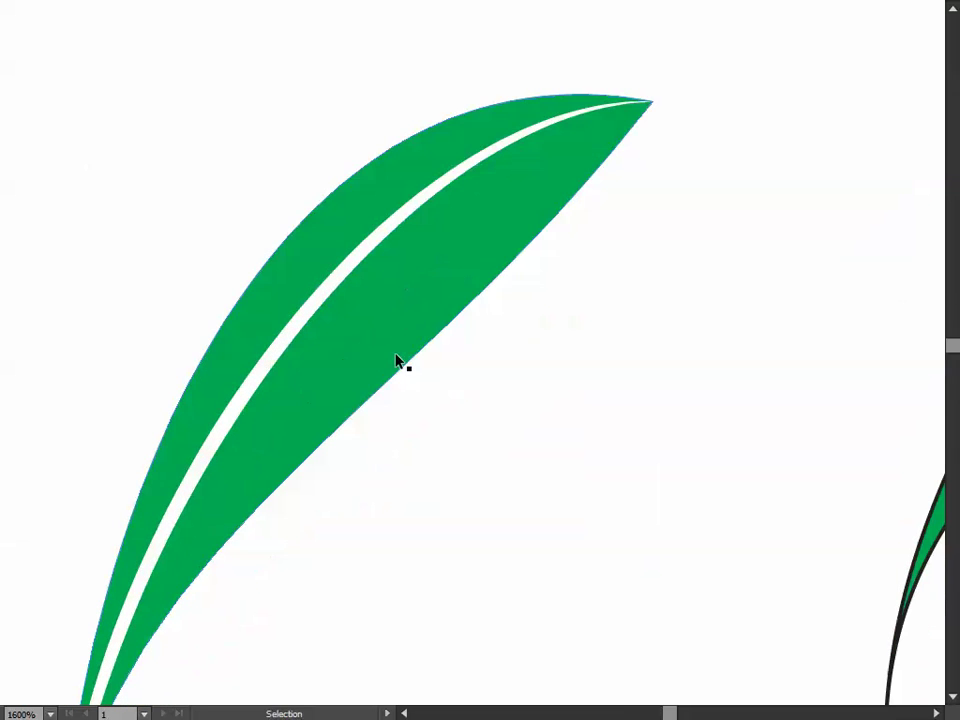
{"action": "key", "text": "ctrl+minus"}
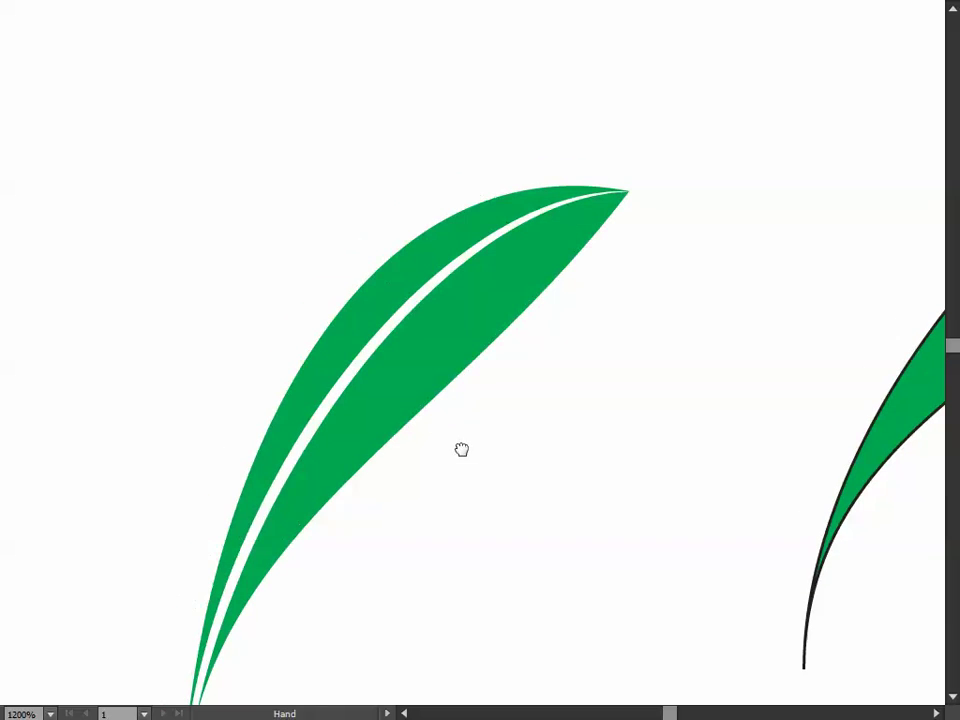
Step: Duplicate the leaf together with its vein in place and pull the copy's tip down to form a lower, more curved leaf
{"action": "left_click", "coordinate": [305, 341]}
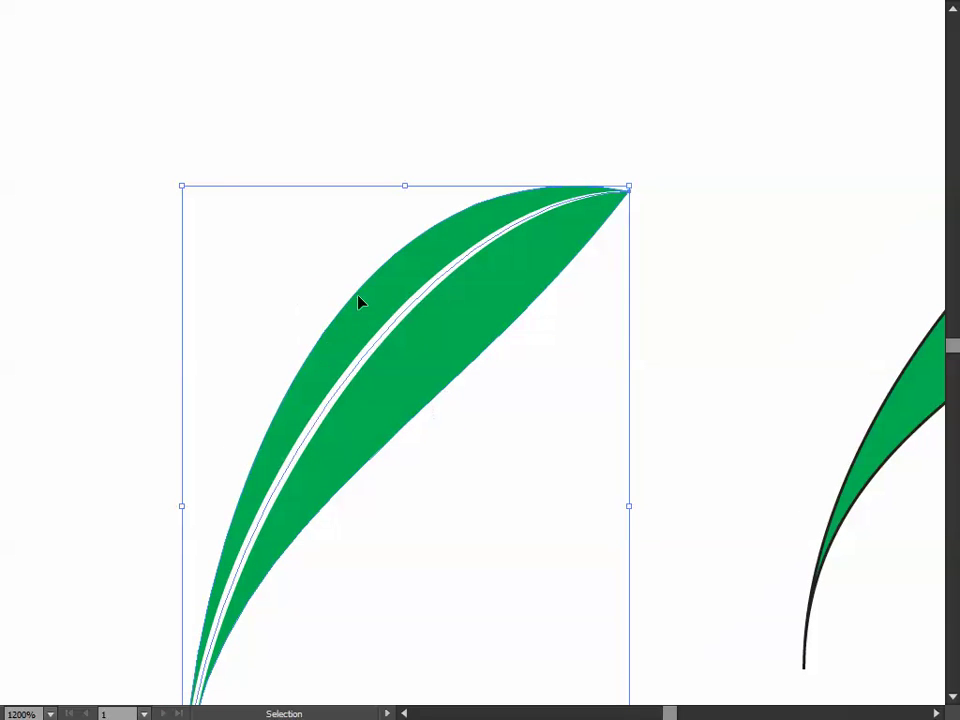
{"action": "left_click", "coordinate": [456, 414]}
{"action": "key", "text": "a"}
{"action": "left_click", "coordinate": [628, 192]}
{"action": "left_click_drag", "start_coordinate": [628, 197], "coordinate": [592, 451]}
{"action": "key", "text": "v"}
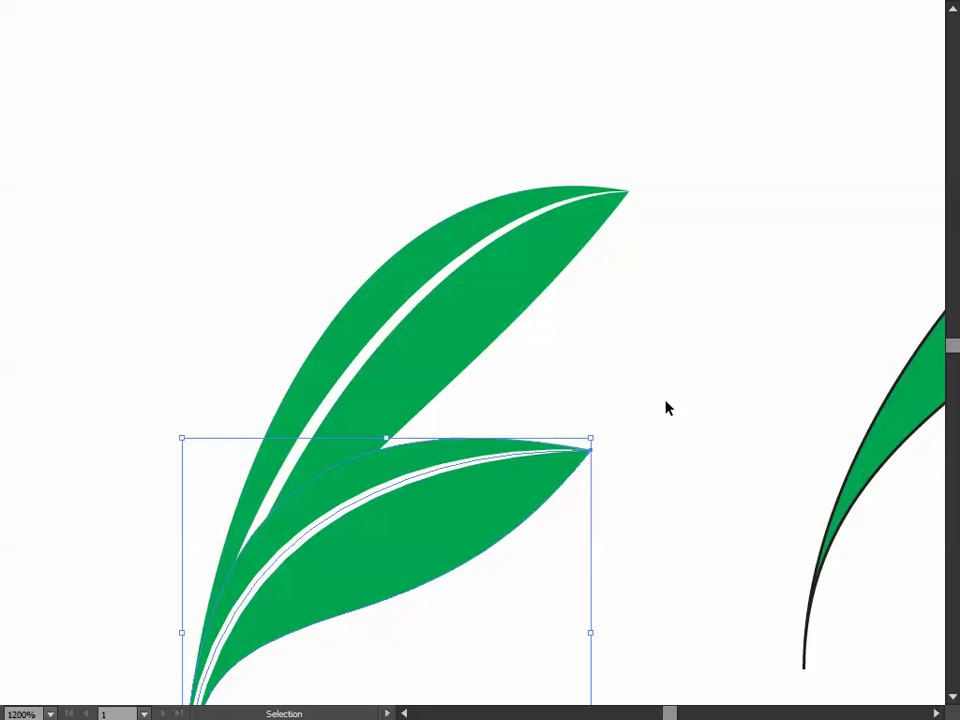
{"action": "left_click", "coordinate": [663, 428]}
{"action": "left_click_drag", "start_coordinate": [663, 428], "coordinate": [700, 368]}
Step: Fill the lower leaf's green shape with the darker green 007A37
{"action": "left_click_drag", "start_coordinate": [654, 499], "coordinate": [568, 369]}
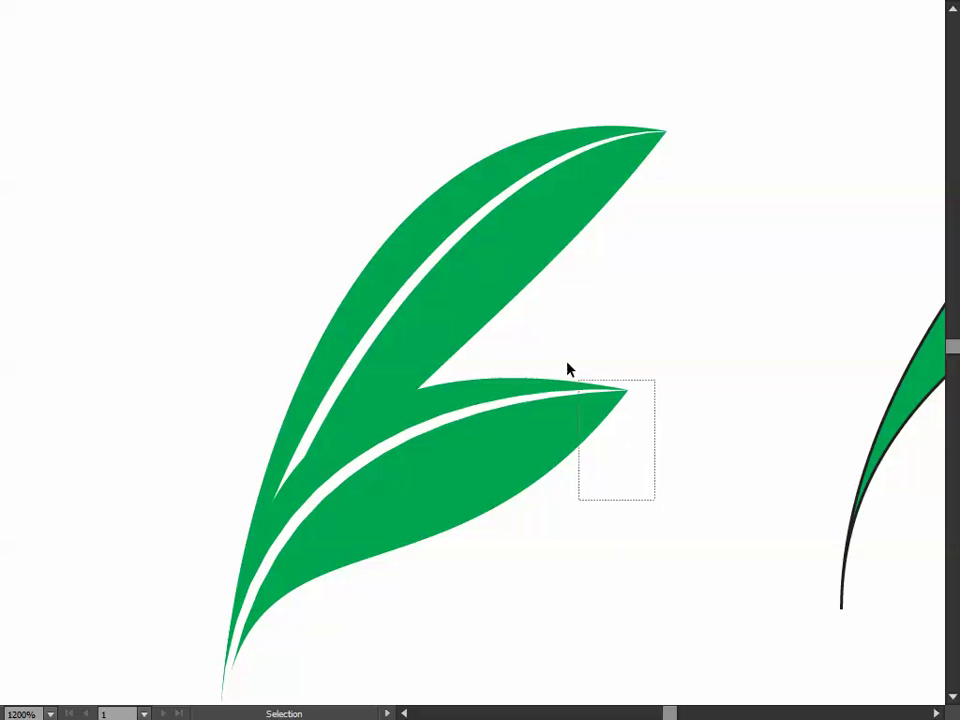
{"action": "key", "text": "Tab"}
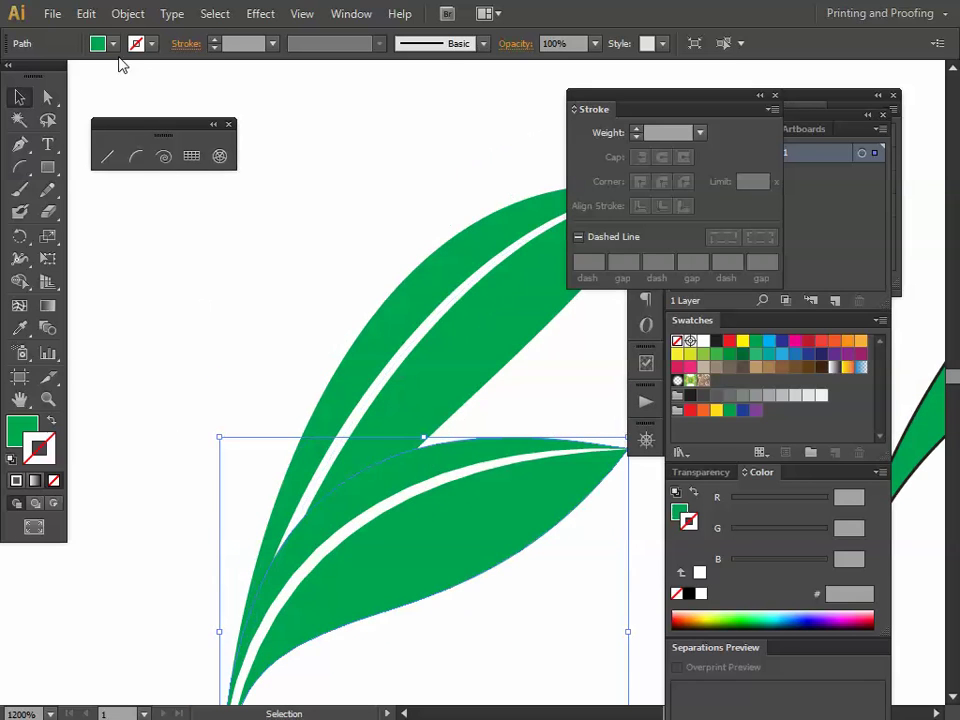
{"action": "double_click", "coordinate": [22, 432]}
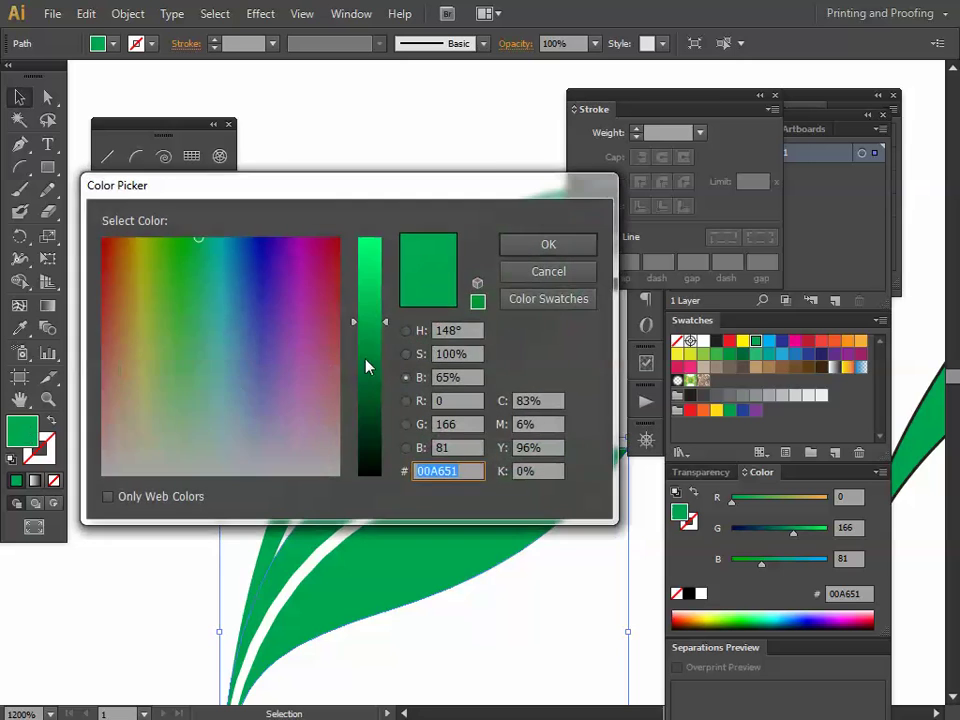
{"action": "left_click", "coordinate": [365, 364]}
{"action": "left_click", "coordinate": [530, 248]}
{"action": "left_click", "coordinate": [568, 600]}
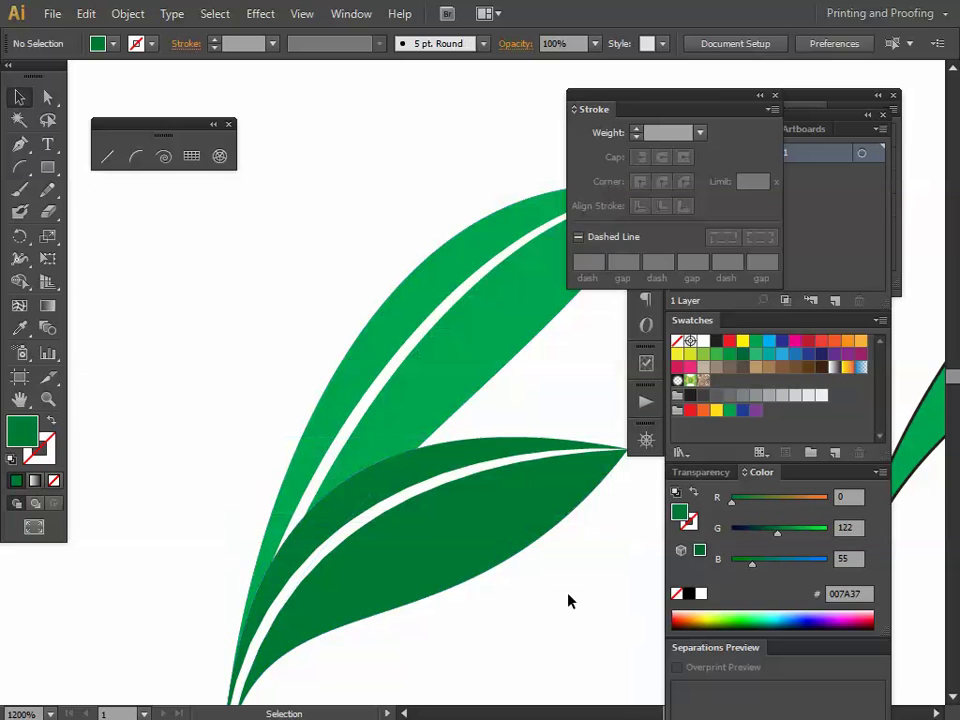
{"action": "key", "text": "Tab"}
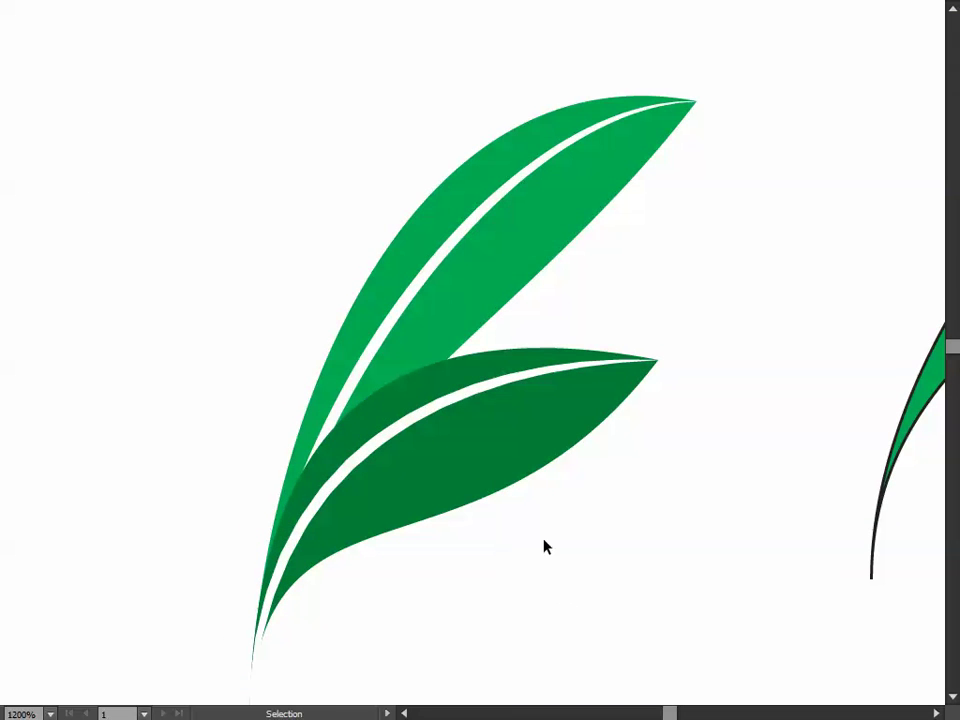
Step: Paste a copy of the dark green leaf and its vein in place and reflect it across the vertical axis
{"action": "left_click", "coordinate": [560, 393]}
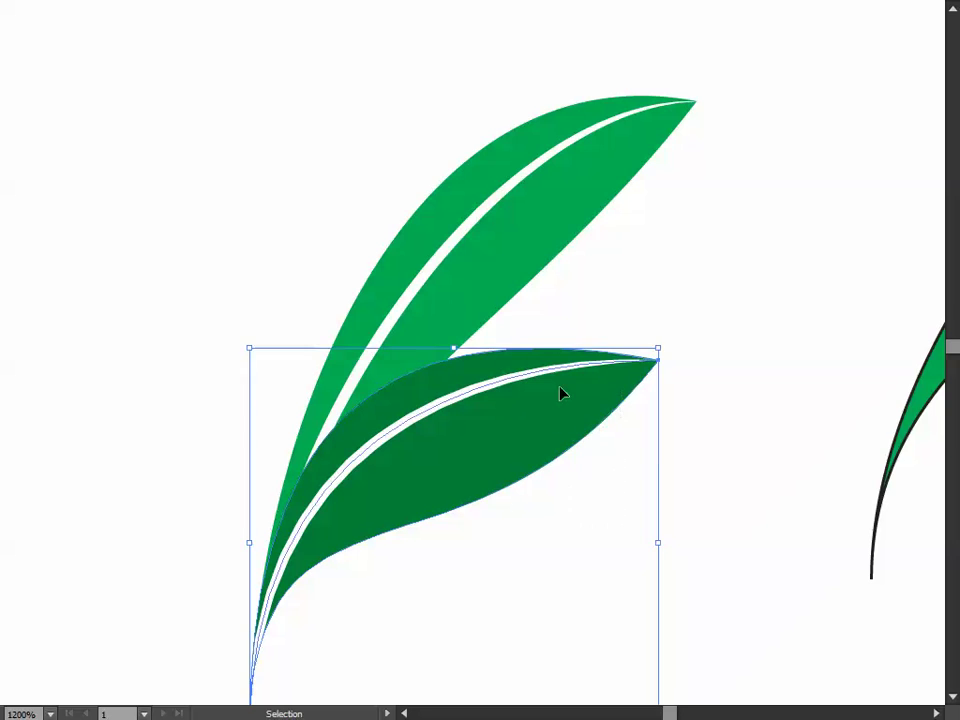
{"action": "key", "text": "Tab"}
{"action": "left_click_drag", "start_coordinate": [484, 508], "coordinate": [435, 390]}
{"action": "left_click_drag", "start_coordinate": [321, 521], "coordinate": [279, 486]}
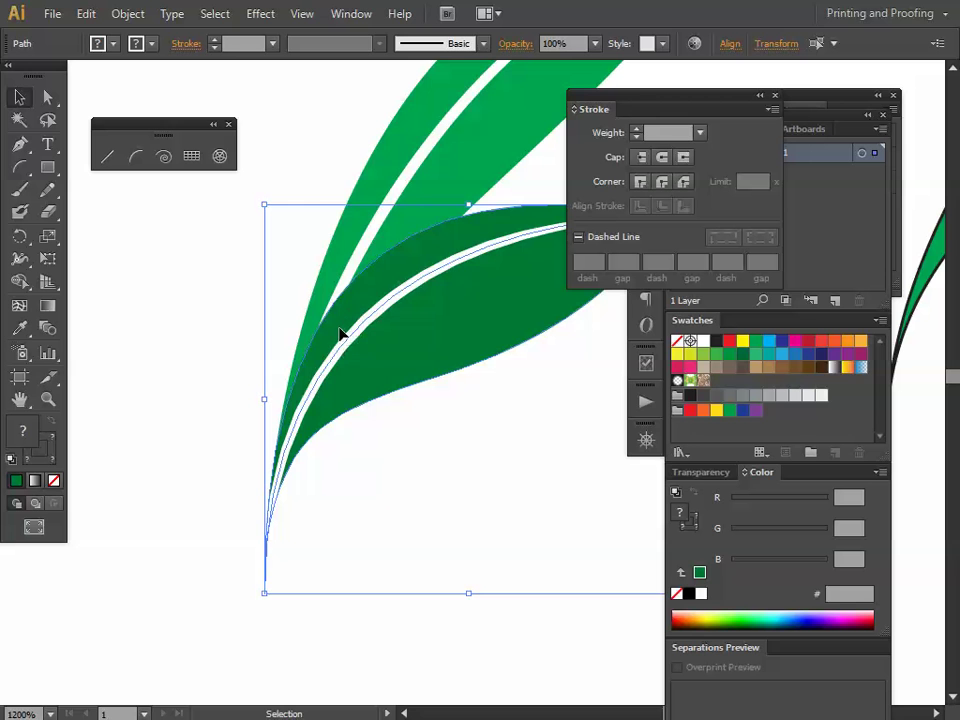
{"action": "key", "text": "a"}
{"action": "key", "text": "v"}
{"action": "right_click", "coordinate": [378, 330]}
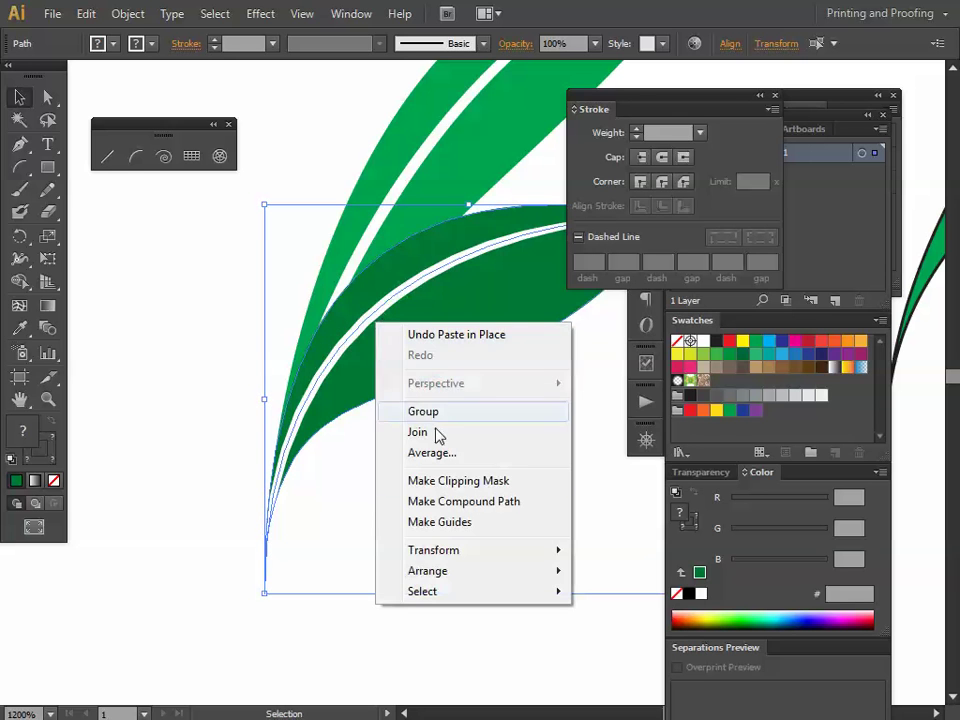
{"action": "mouse_move", "coordinate": [420, 556]}
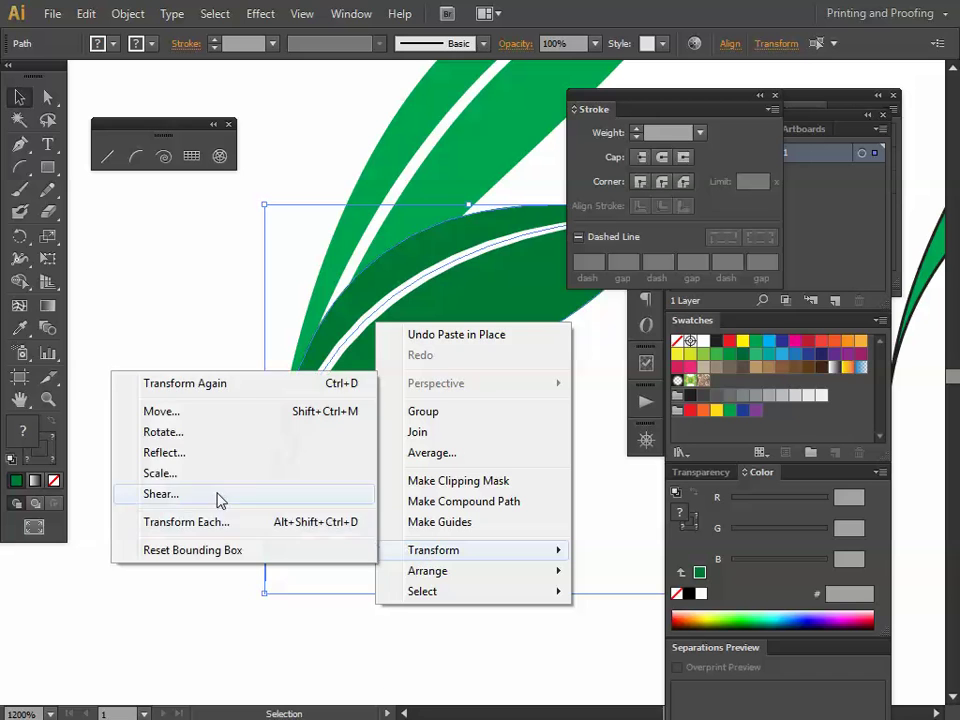
{"action": "left_click", "coordinate": [195, 453]}
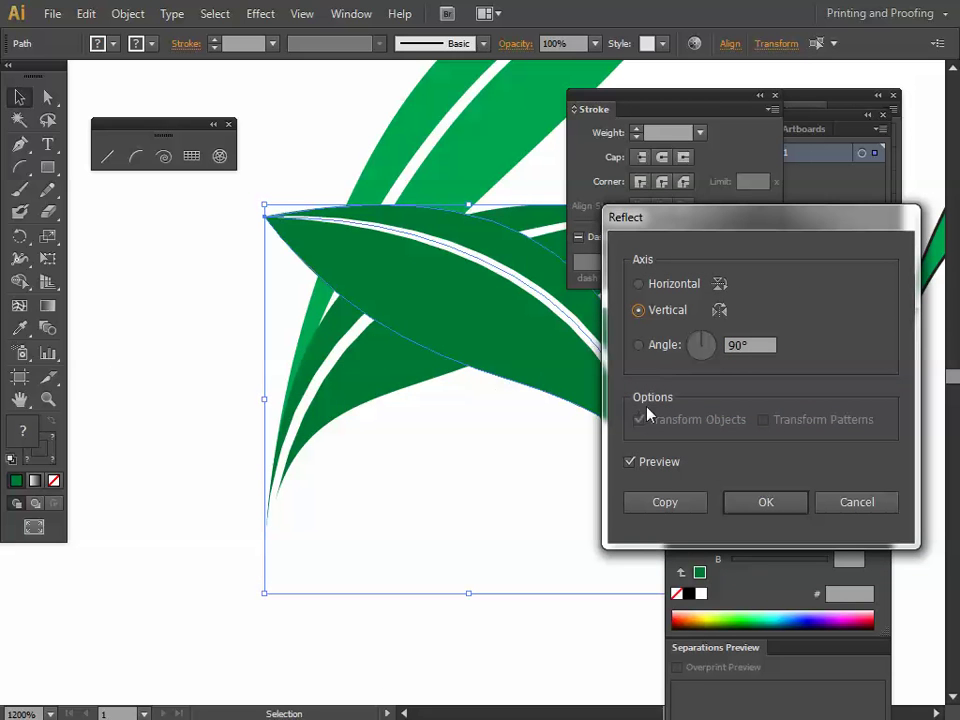
{"action": "left_click", "coordinate": [752, 503]}
Step: Move the mirrored leaf to the left side of the other leaves so that its base meets theirs
{"action": "key", "text": "f"}
{"action": "key", "text": "f"}
{"action": "left_click_drag", "start_coordinate": [640, 388], "coordinate": [238, 296]}
{"action": "left_click_drag", "start_coordinate": [261, 375], "coordinate": [293, 498]}
Step: Shift the mirrored leaf's tip and vein end up toward the stem, and select its green outline to show the direction handles
{"action": "key", "text": "a"}
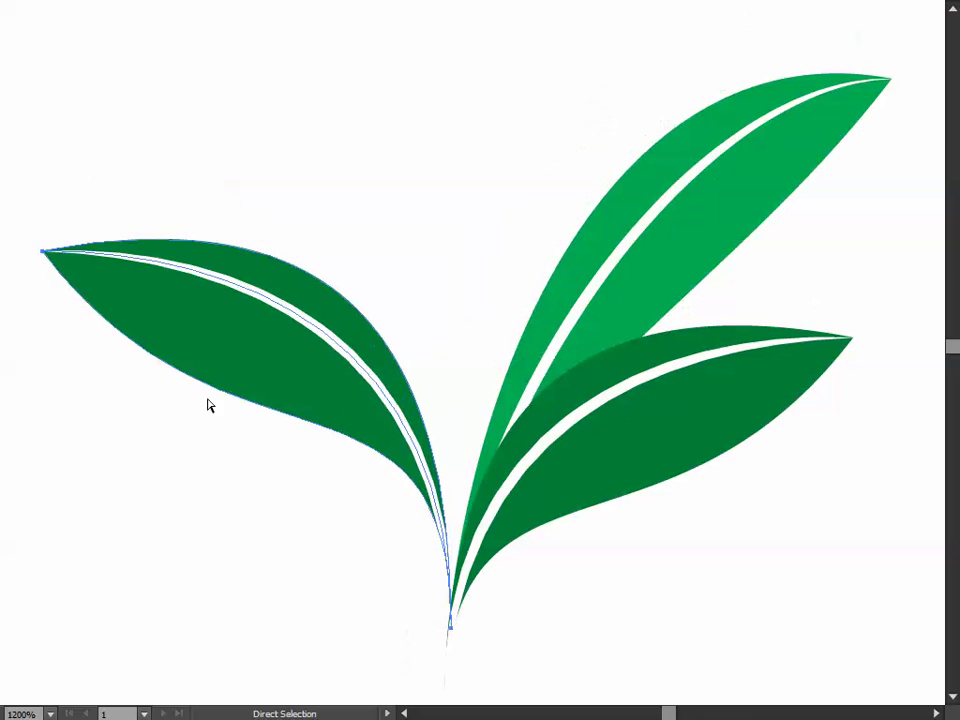
{"action": "left_click_drag", "start_coordinate": [57, 229], "coordinate": [191, 208]}
{"action": "left_click", "coordinate": [111, 272]}
{"action": "left_click_drag", "start_coordinate": [253, 384], "coordinate": [193, 364]}
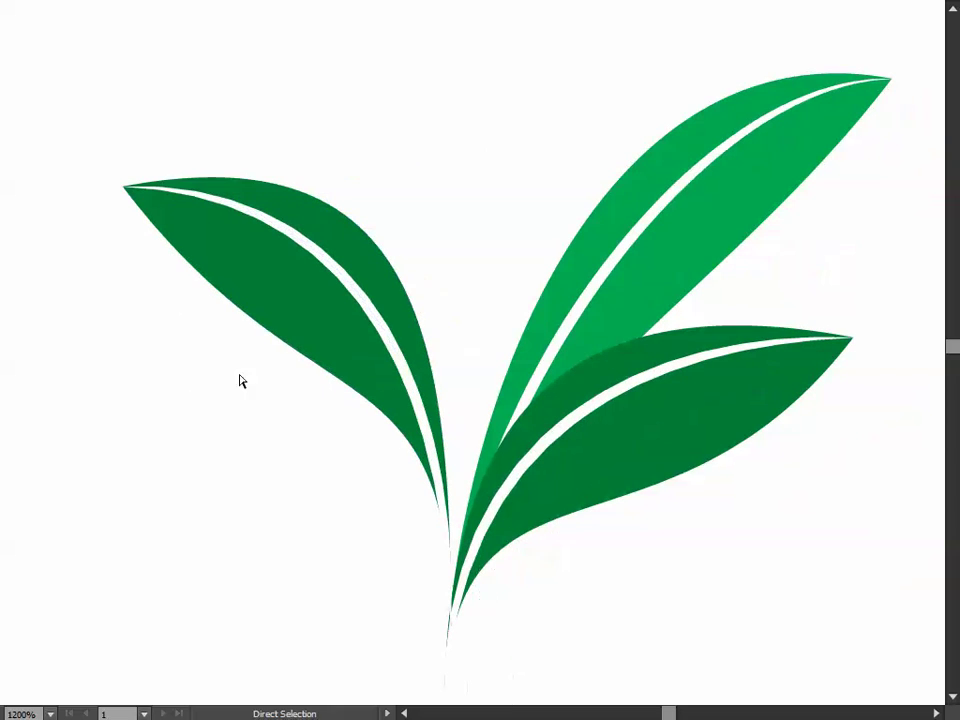
{"action": "left_click", "coordinate": [266, 467]}
{"action": "left_click_drag", "start_coordinate": [221, 332], "coordinate": [270, 300]}
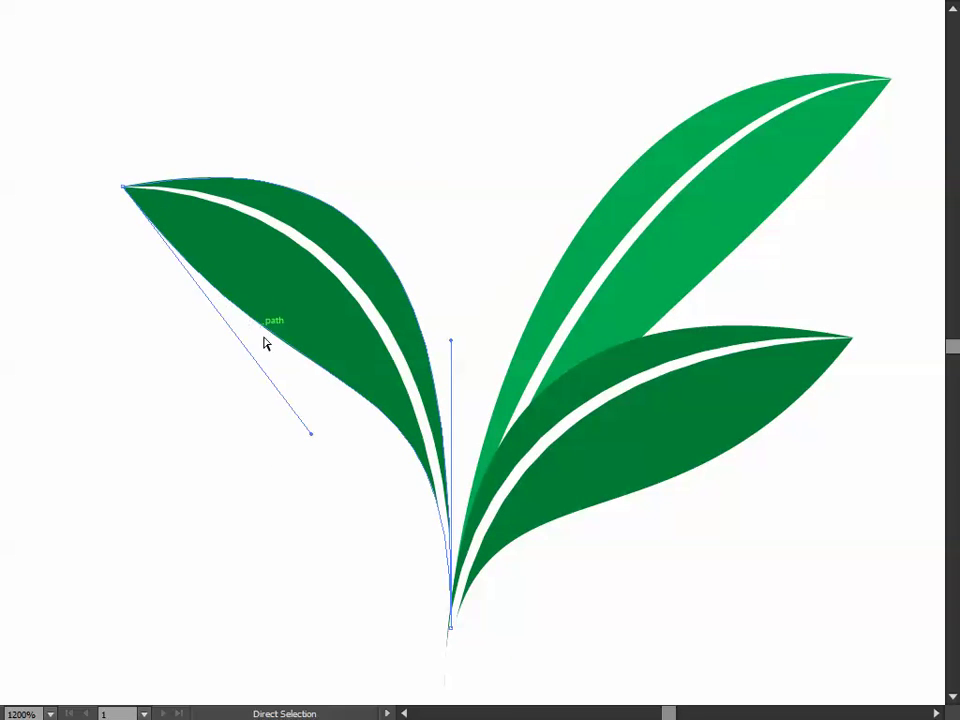
{"action": "left_click_drag", "start_coordinate": [311, 438], "coordinate": [345, 350]}
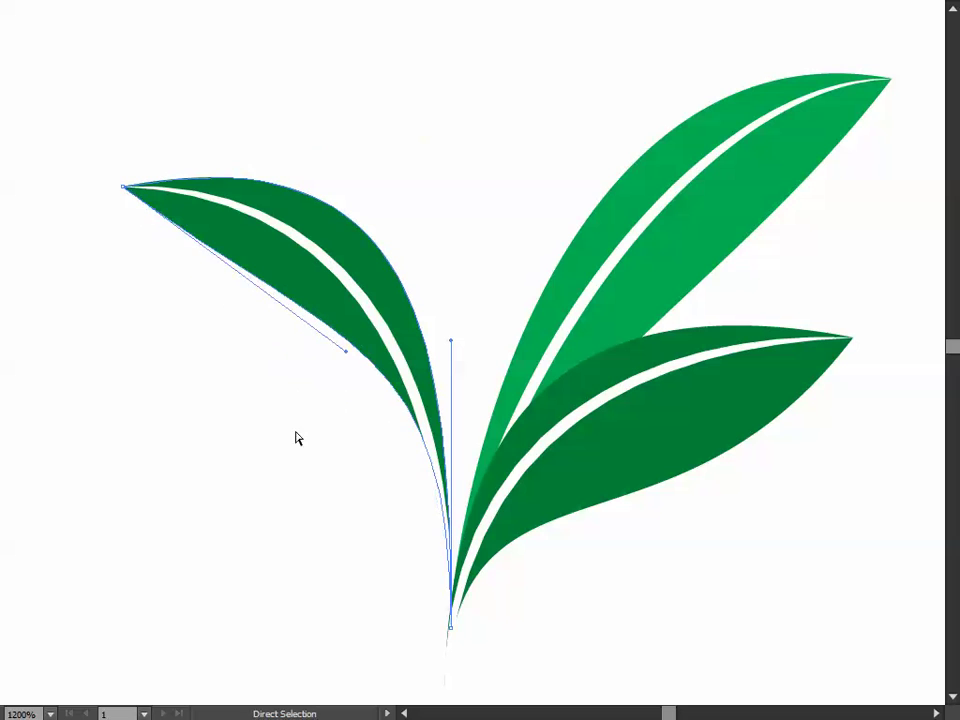
{"action": "key", "text": "ctrl+z"}
{"action": "key", "text": "ctrl+z"}
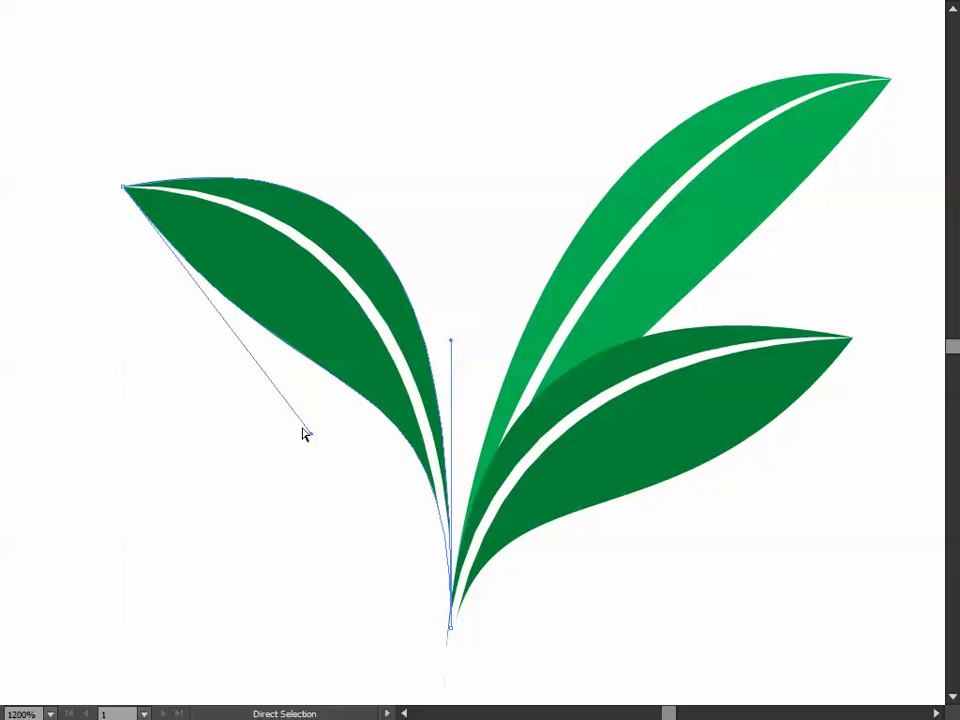
Step: Slim the mirrored leaf by pulling the direction handles of its green outline inward toward the vein
{"action": "left_click_drag", "start_coordinate": [311, 433], "coordinate": [266, 321]}
{"action": "left_click", "coordinate": [375, 266]}
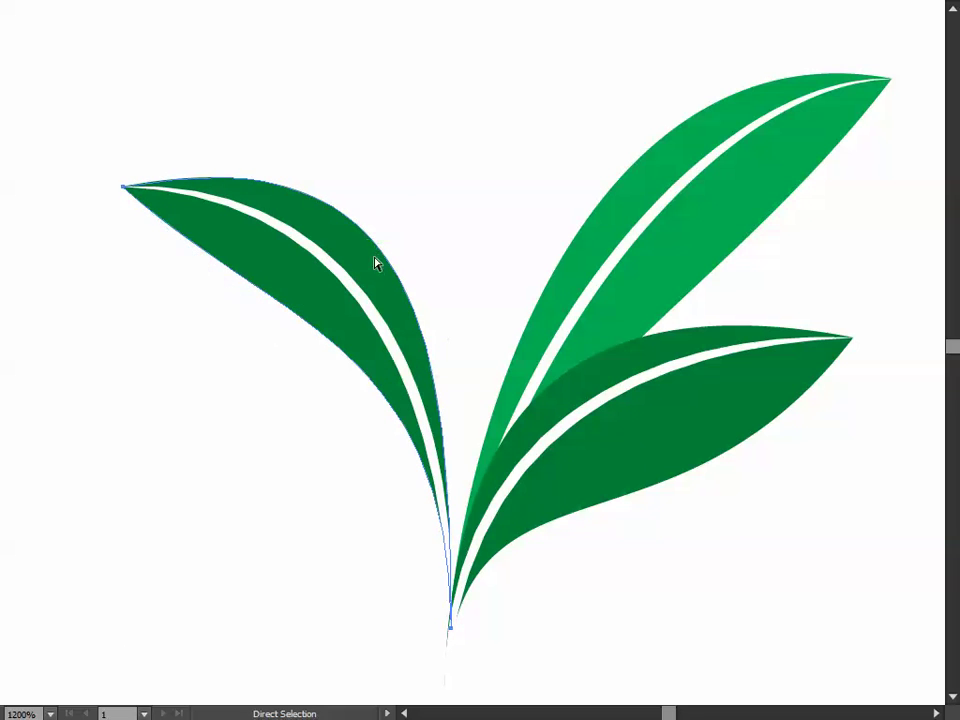
{"action": "left_click", "coordinate": [370, 208]}
{"action": "left_click_drag", "start_coordinate": [422, 132], "coordinate": [368, 154]}
{"action": "left_click_drag", "start_coordinate": [416, 253], "coordinate": [401, 319]}
{"action": "key", "text": "v"}
{"action": "left_click", "coordinate": [305, 377]}
{"action": "mouse_move", "coordinate": [305, 377]}
{"action": "left_mouse_down"}
{"action": "mouse_move", "coordinate": [330, 381]}
{"action": "mouse_move", "coordinate": [313, 366]}
{"action": "left_mouse_up"}
{"action": "left_click", "coordinate": [408, 277]}
Step: Select all three veined leaves of the sprout and copy them
{"action": "scroll", "coordinate": [408, 277], "scroll_direction": "down", "scroll_amount": 2}
{"action": "key", "text": "a"}
{"action": "key", "text": "ctrl+minus"}
{"action": "key", "text": "ctrl+minus"}
{"action": "key", "text": "ctrl+minus"}
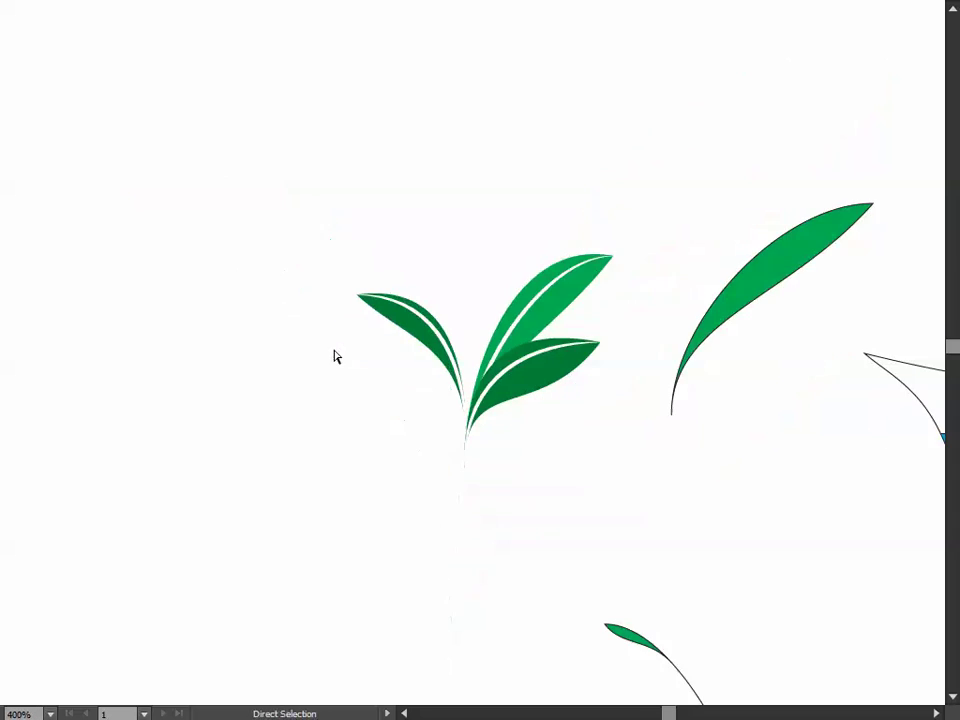
{"action": "left_click_drag", "start_coordinate": [434, 384], "coordinate": [245, 386]}
{"action": "key", "text": "v"}
{"action": "left_click", "coordinate": [204, 324]}
{"action": "key", "text": "a"}
{"action": "key", "text": "v"}
Step: Switch to Paint, paste the copied sprout, place it in the blank area below the sketched boxes and return to Illustrator
{"action": "key", "text": "alt+Tab"}
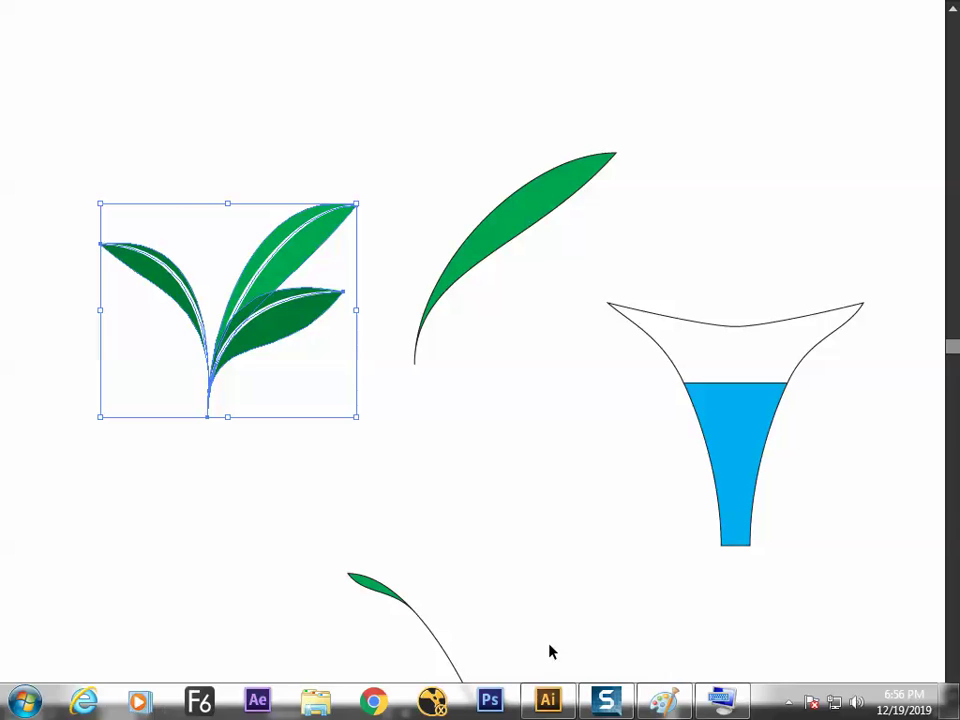
{"action": "left_click", "coordinate": [660, 702]}
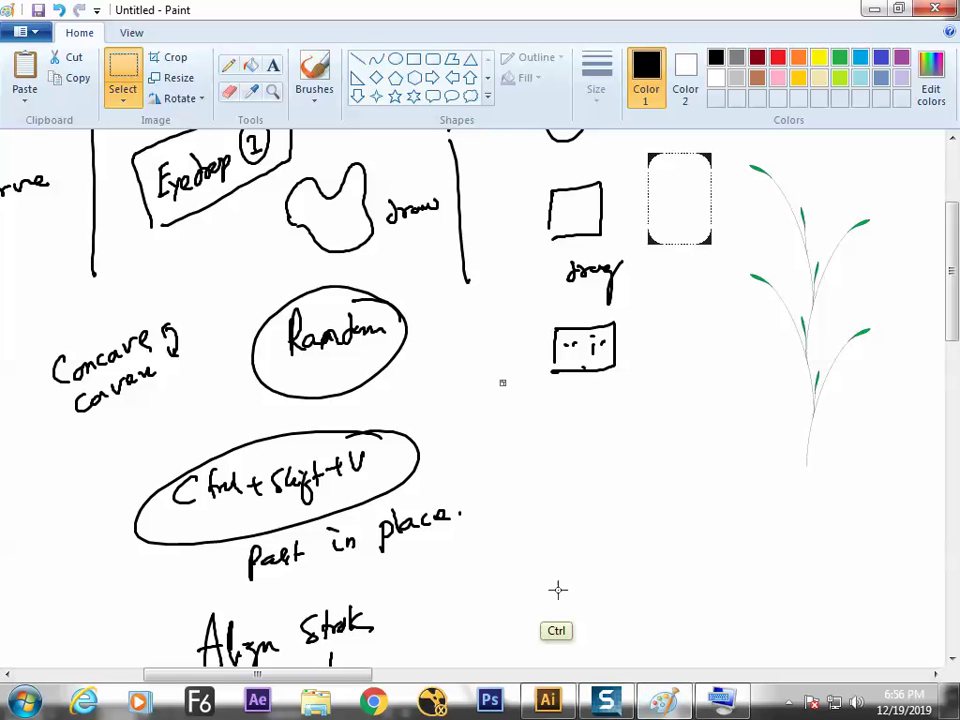
{"action": "key", "text": "ctrl+v"}
{"action": "left_click_drag", "start_coordinate": [92, 198], "coordinate": [629, 495]}
{"action": "key", "text": "alt+Tab"}
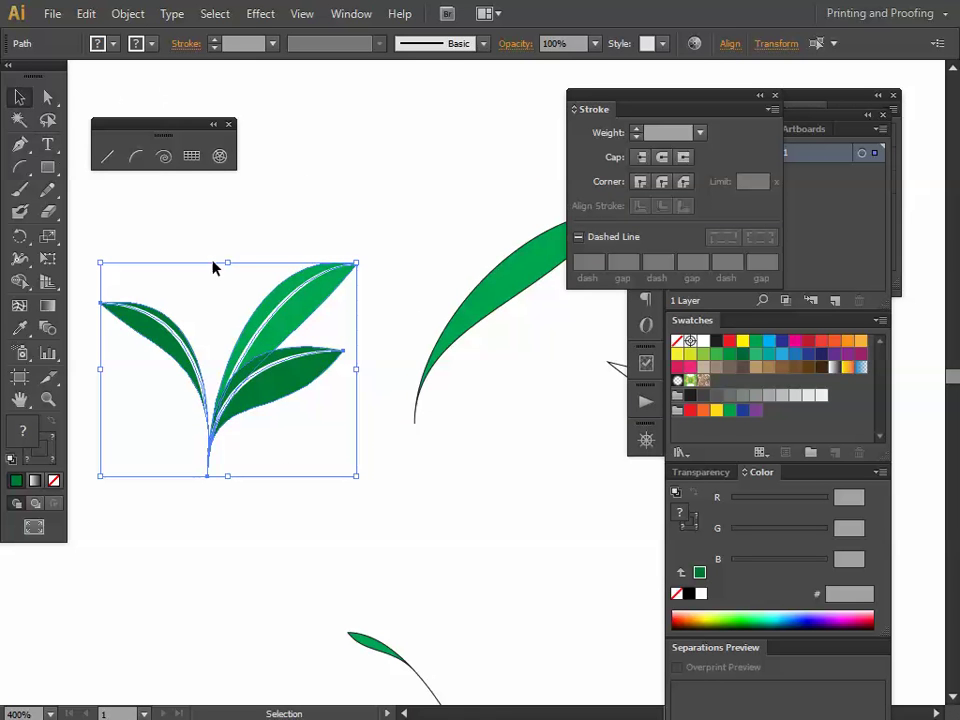
Step: Deselect the sprout and reposition the floating set of line tools slightly further right above the leaves
{"action": "left_click", "coordinate": [52, 121]}
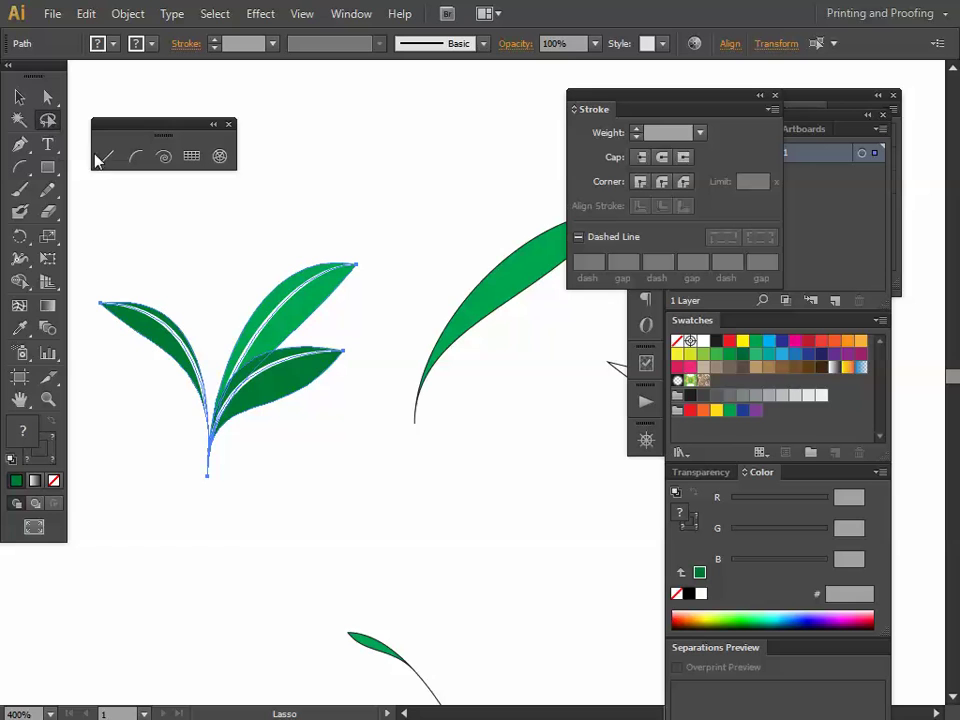
{"action": "key", "text": "v"}
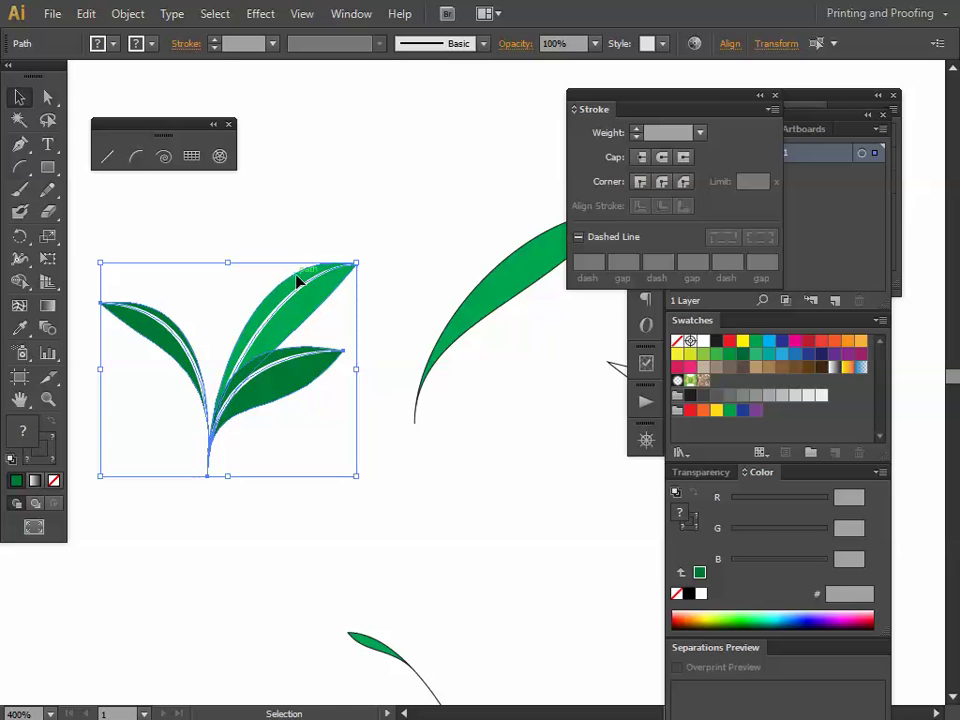
{"action": "left_click", "coordinate": [371, 206]}
{"action": "left_click_drag", "start_coordinate": [183, 125], "coordinate": [203, 127]}
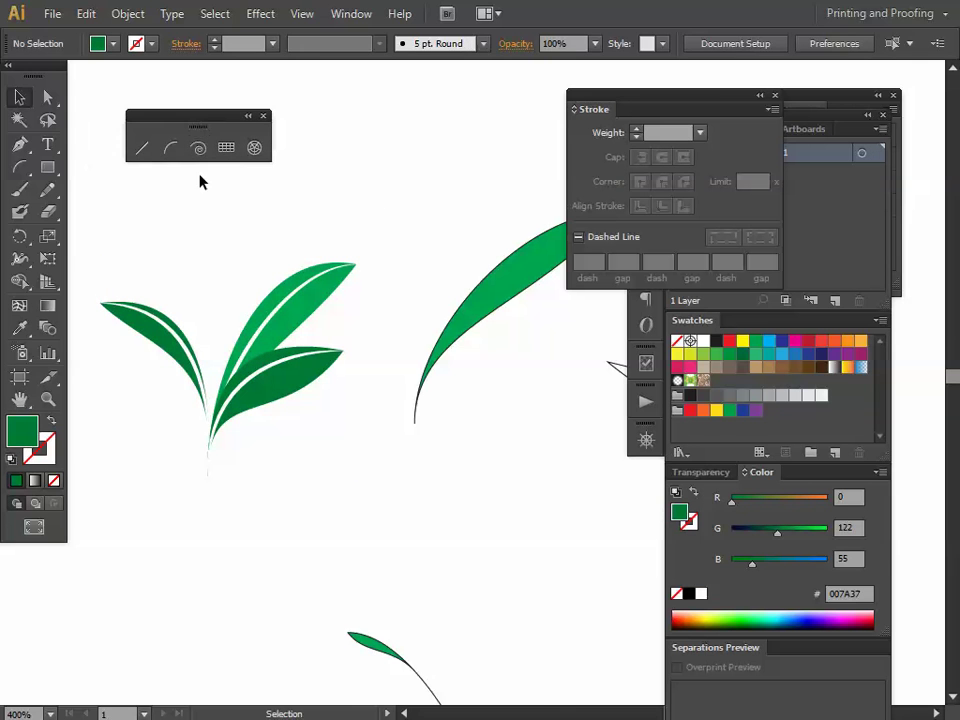
Step: Return to the normal screen mode with all tools shown and activate the Spiral tool
{"action": "key", "text": "Tab"}
{"action": "key", "text": "f"}
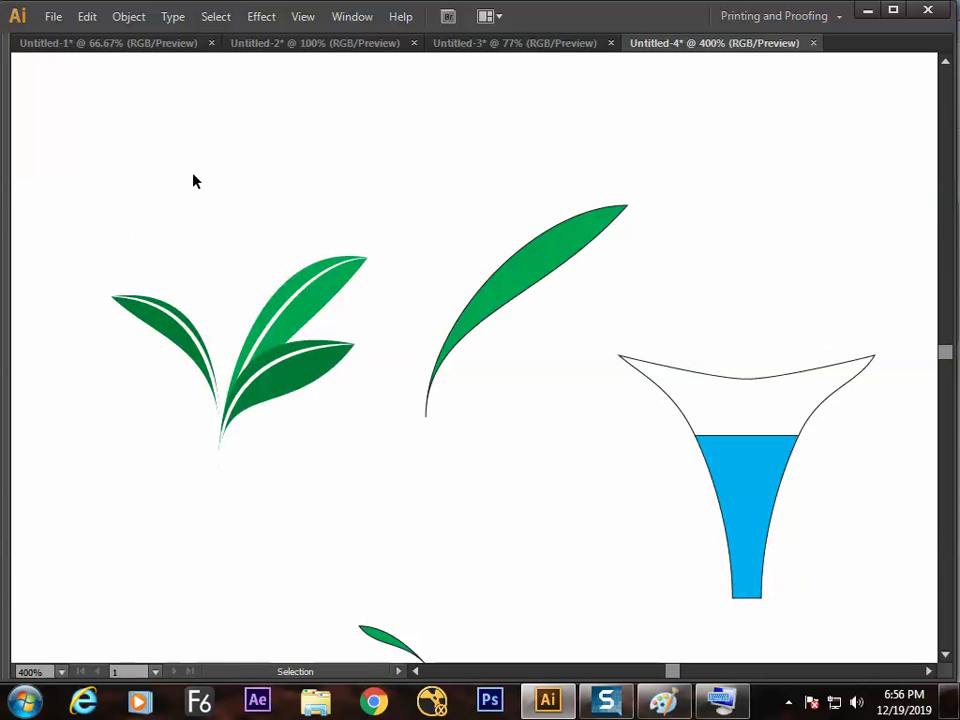
{"action": "key", "text": "Tab"}
{"action": "left_click", "coordinate": [199, 149]}
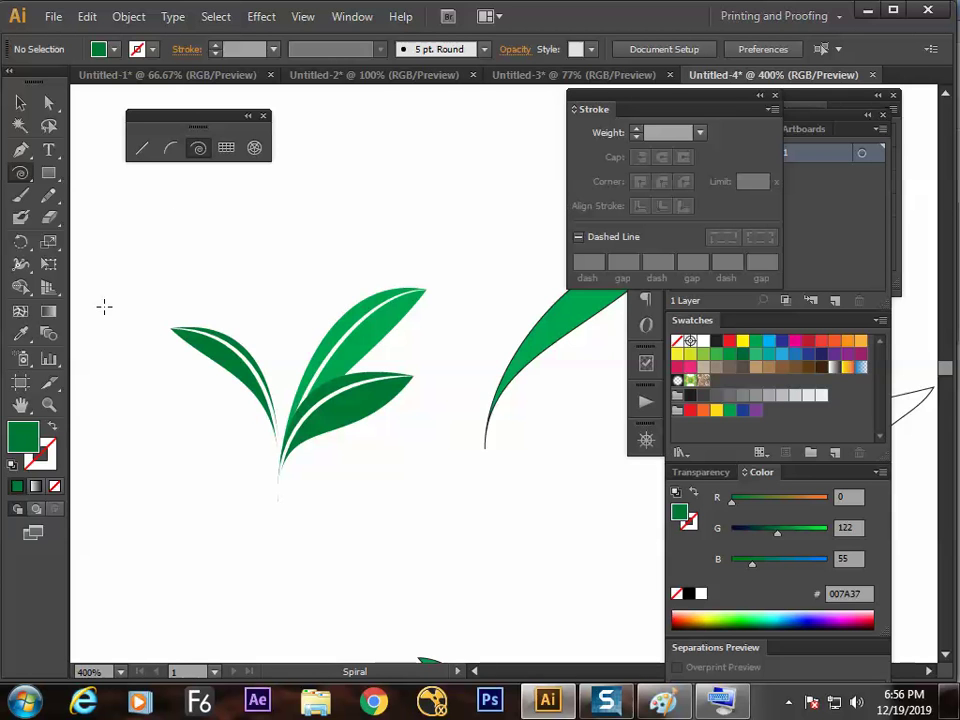
{"action": "left_click", "coordinate": [198, 150]}
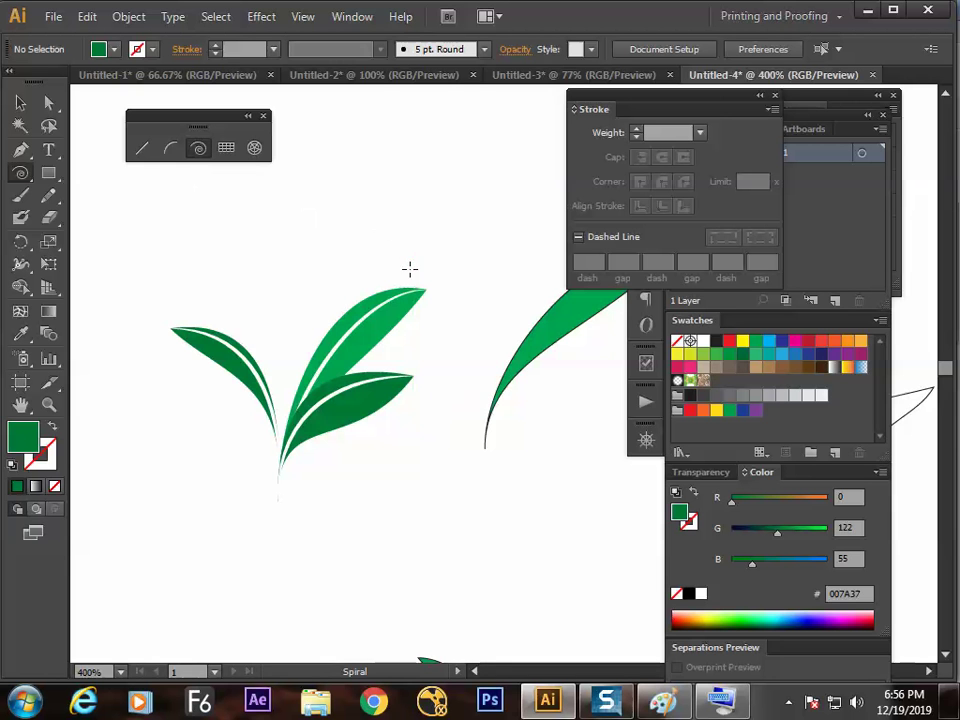
Step: Create a new one-artboard A4 document in inches with RGB colour and draw a spiral in the page's upper half
{"action": "key", "text": "ctrl+n"}
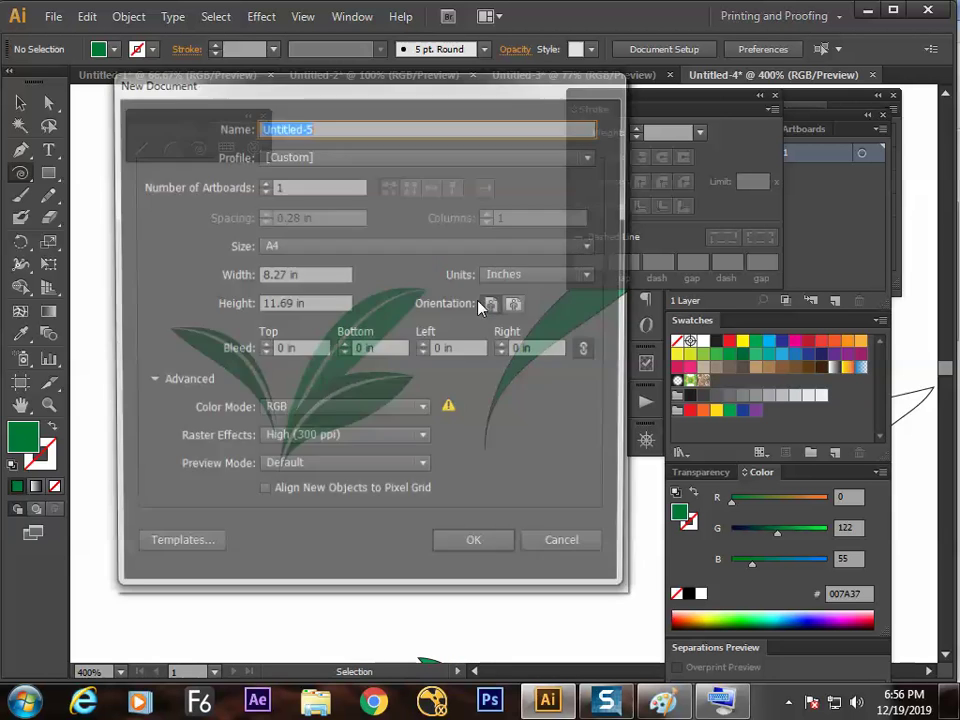
{"action": "key", "text": "Return"}
{"action": "left_click_drag", "start_coordinate": [325, 256], "coordinate": [241, 264]}
{"action": "mouse_move", "coordinate": [227, 345]}
{"action": "left_mouse_down"}
{"action": "mouse_move", "coordinate": [307, 235]}
{"action": "mouse_move", "coordinate": [195, 255]}
{"action": "mouse_move", "coordinate": [182, 272]}
{"action": "mouse_move", "coordinate": [302, 231]}
{"action": "mouse_move", "coordinate": [193, 251]}
{"action": "mouse_move", "coordinate": [189, 242]}
{"action": "mouse_move", "coordinate": [315, 226]}
{"action": "left_mouse_up"}
{"action": "key", "text": "Delete"}
{"action": "left_click_drag", "start_coordinate": [276, 258], "coordinate": [343, 354]}
{"action": "key", "text": "Delete"}
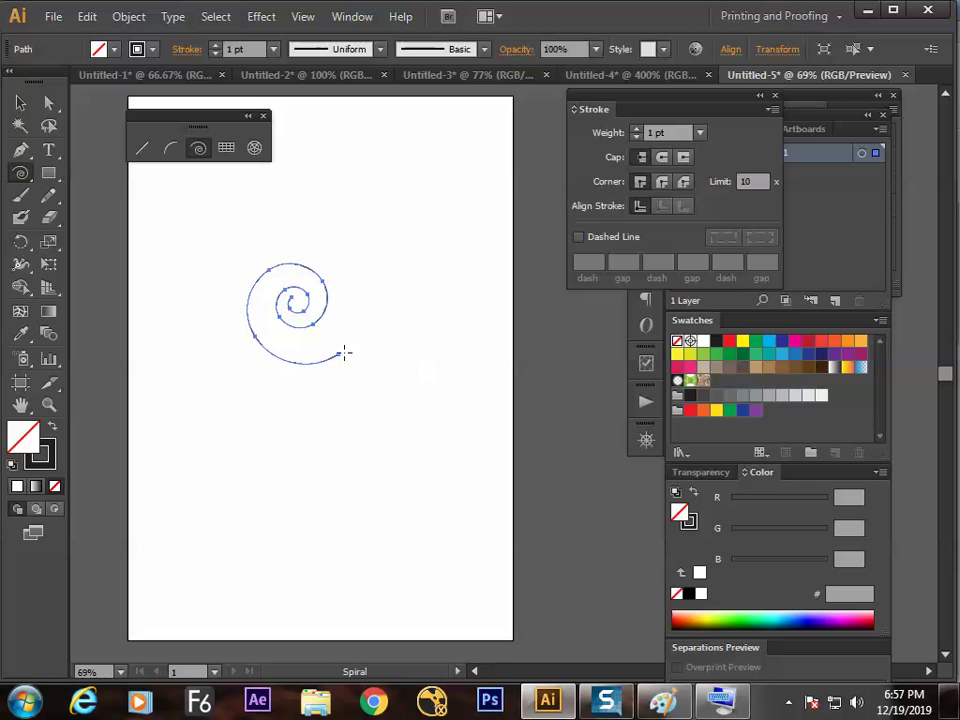
Step: Move the spiral left and slightly up to free space beside it
{"action": "key", "text": "v"}
{"action": "left_click_drag", "start_coordinate": [308, 312], "coordinate": [234, 289]}
{"action": "left_click", "coordinate": [291, 339]}
{"action": "left_click", "coordinate": [225, 293]}
Step: Draw a second spiral about 1.95 in wide beside the first, decreasing and increasing its number of segments while drawing
{"action": "left_click", "coordinate": [198, 149]}
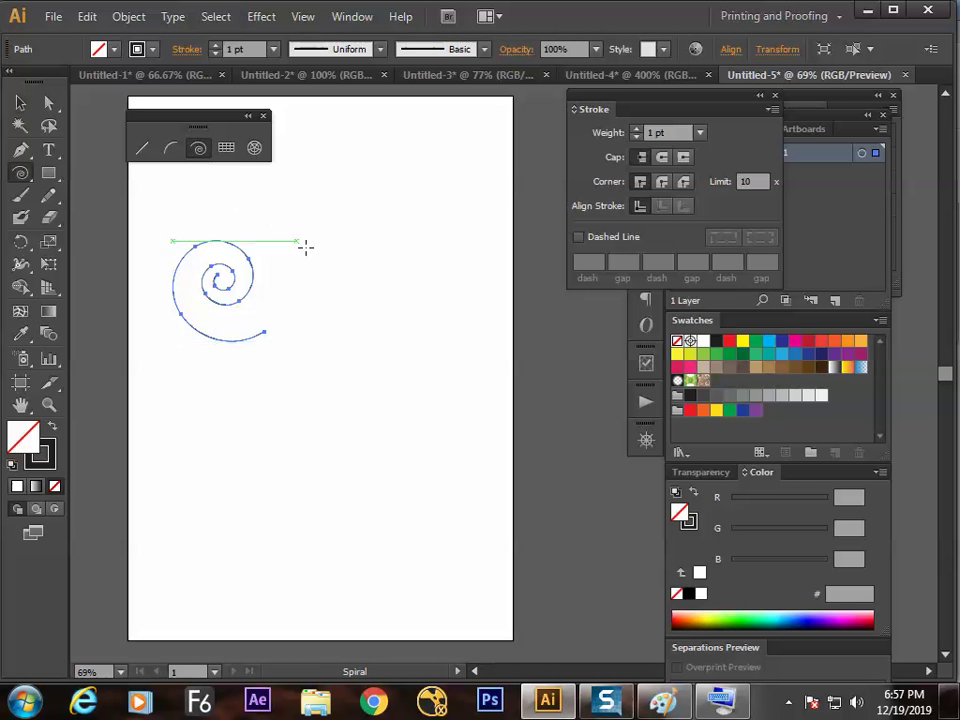
{"action": "left_click_drag", "start_coordinate": [350, 284], "coordinate": [384, 339]}
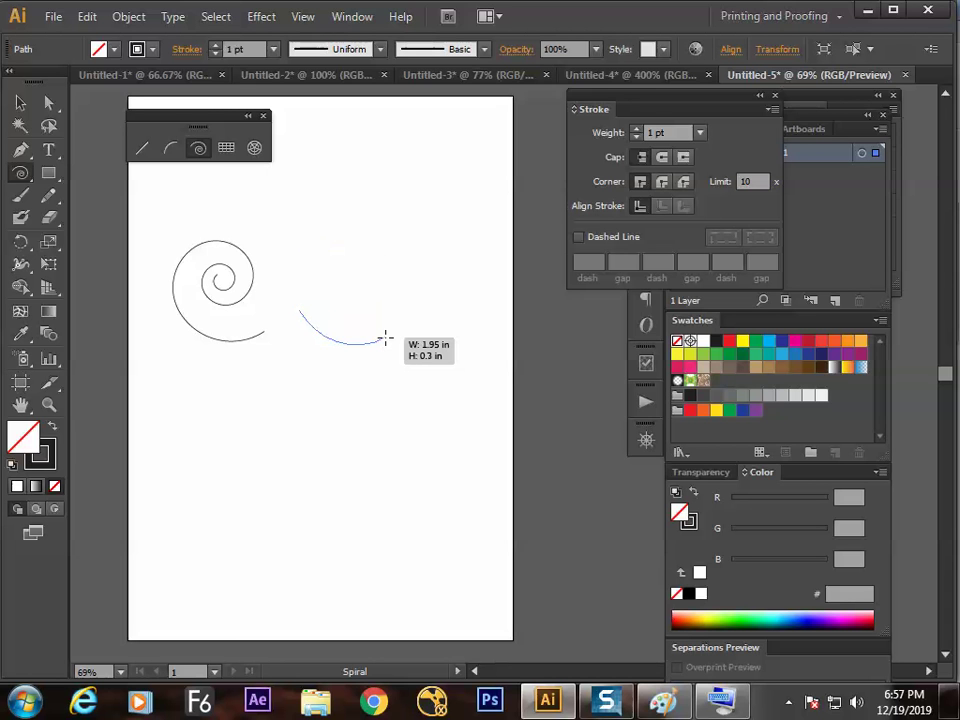
{"action": "key", "text": "Down"}
{"action": "key", "text": "Down"}
{"action": "key", "text": "Down"}
{"action": "key", "text": "Down"}
{"action": "key", "text": "Down"}
{"action": "key", "text": "Down"}
{"action": "key", "text": "Down"}
{"action": "key", "text": "Down"}
{"action": "key", "text": "Up"}
{"action": "key", "text": "Up"}
{"action": "key", "text": "Up"}
{"action": "key", "text": "Up"}
{"action": "key", "text": "Up"}
{"action": "key", "text": "Up"}
{"action": "key", "text": "Up"}
{"action": "key", "text": "Up"}
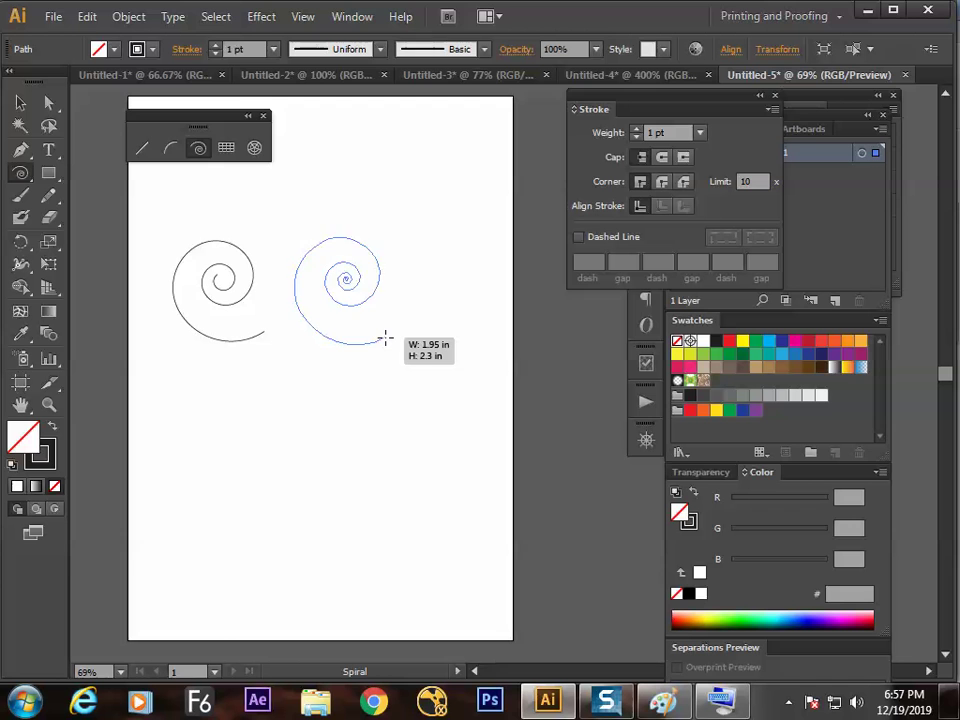
{"action": "key", "text": "Down"}
{"action": "key", "text": "Down"}
{"action": "key", "text": "Down"}
{"action": "key", "text": "Down"}
{"action": "key", "text": "Down"}
{"action": "key", "text": "Down"}
{"action": "key", "text": "Down"}
{"action": "key", "text": "Down"}
{"action": "key", "text": "Up"}
{"action": "key", "text": "Up"}
{"action": "key", "text": "Up"}
{"action": "key", "text": "Up"}
{"action": "key", "text": "Up"}
{"action": "key", "text": "Up"}
{"action": "key", "text": "Up"}
{"action": "key", "text": "Up"}
{"action": "left_click_drag", "start_coordinate": [385, 338], "coordinate": [386, 338]}
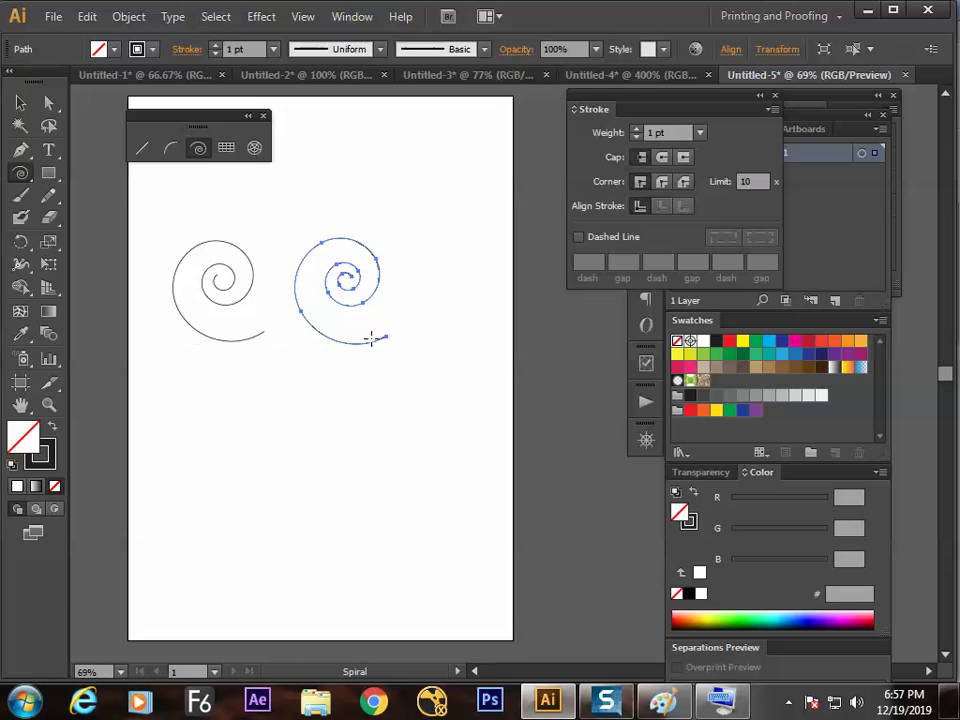
Step: Move the second spiral up toward the top of the page and shift the first spiral slightly right
{"action": "left_click", "coordinate": [24, 107]}
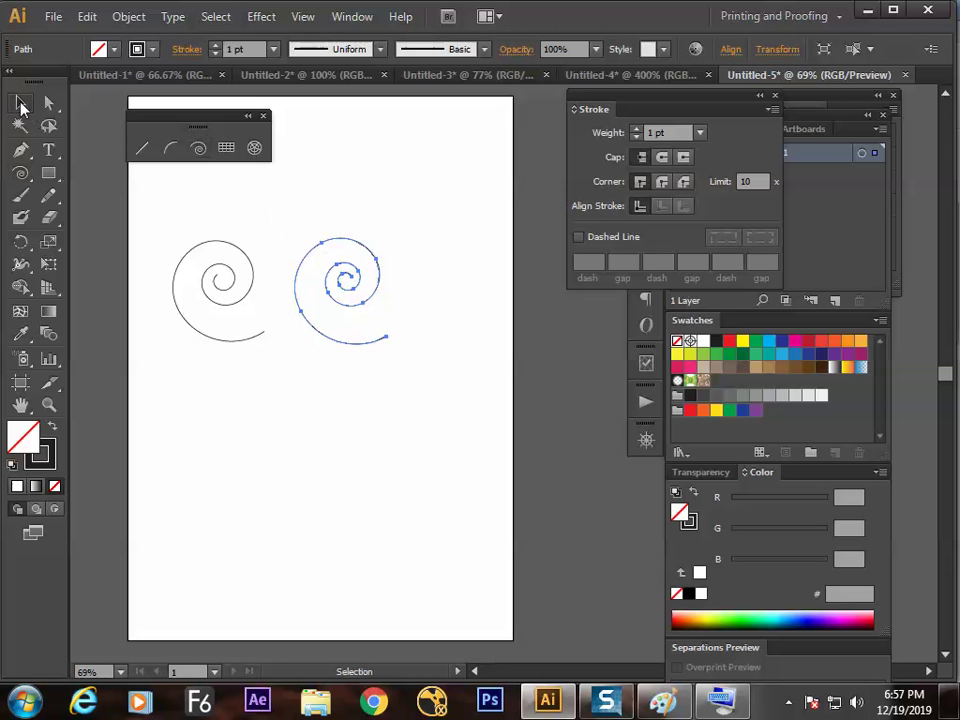
{"action": "left_click", "coordinate": [396, 229]}
{"action": "left_click_drag", "start_coordinate": [371, 268], "coordinate": [363, 206]}
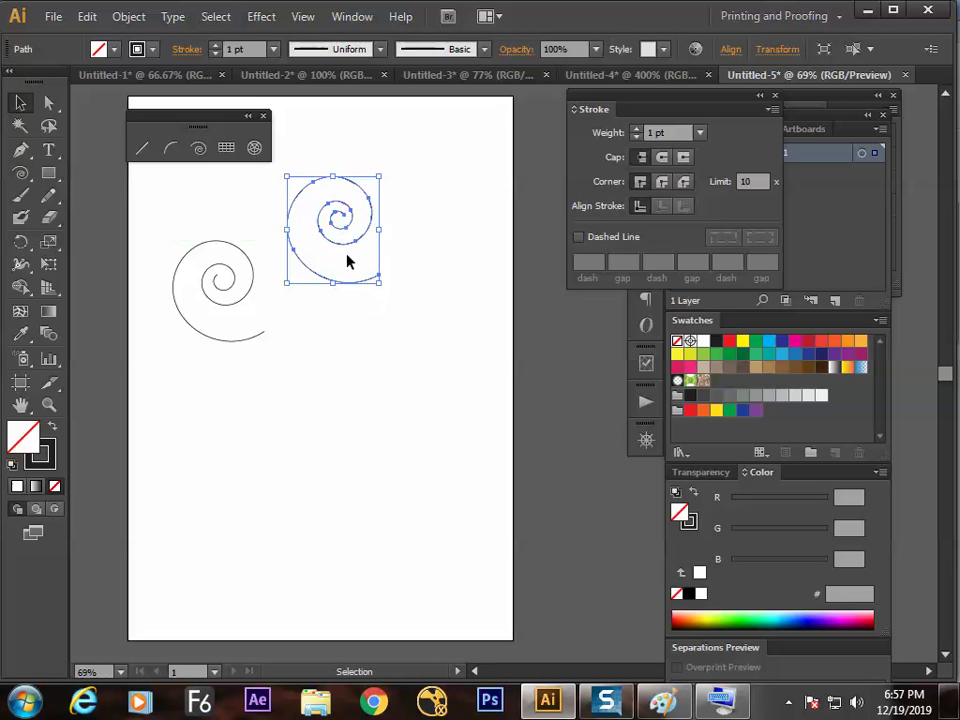
{"action": "left_click_drag", "start_coordinate": [255, 281], "coordinate": [263, 281]}
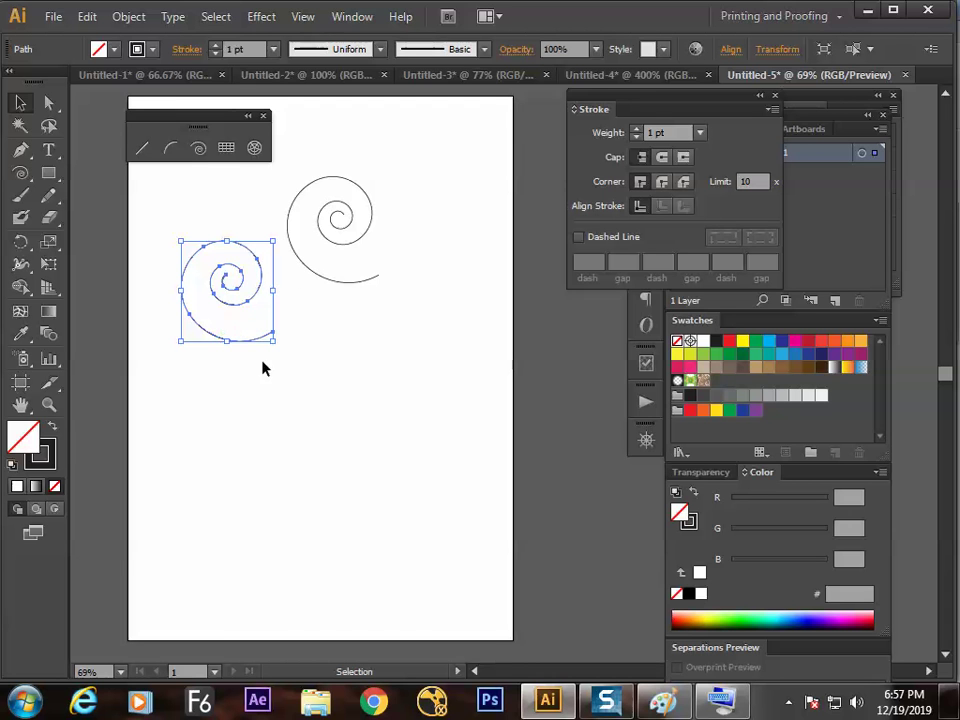
Step: Try drawing larger spirals in the page's lower half and undo each one
{"action": "left_click", "coordinate": [198, 148]}
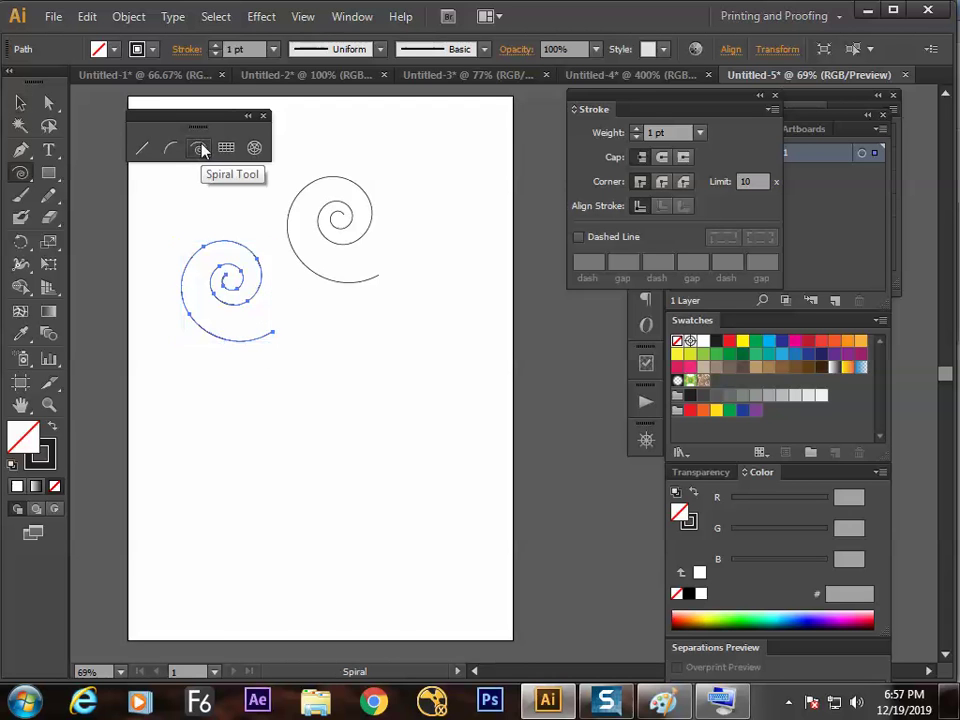
{"action": "mouse_move", "coordinate": [371, 400]}
{"action": "left_mouse_down"}
{"action": "mouse_move", "coordinate": [321, 366]}
{"action": "mouse_move", "coordinate": [321, 437]}
{"action": "mouse_move", "coordinate": [353, 477]}
{"action": "mouse_move", "coordinate": [349, 453]}
{"action": "left_mouse_up"}
{"action": "left_click_drag", "start_coordinate": [480, 454], "coordinate": [432, 510]}
{"action": "key", "text": "ctrl+z"}
{"action": "left_click_drag", "start_coordinate": [297, 545], "coordinate": [303, 449]}
{"action": "key", "text": "ctrl+z"}
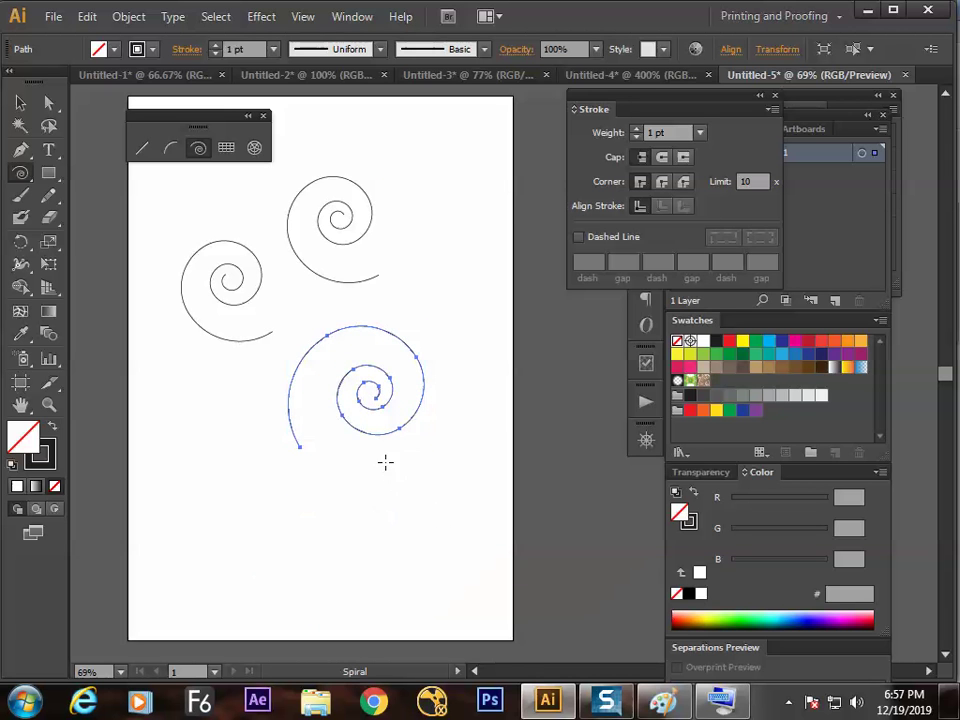
{"action": "key", "text": "ctrl+z"}
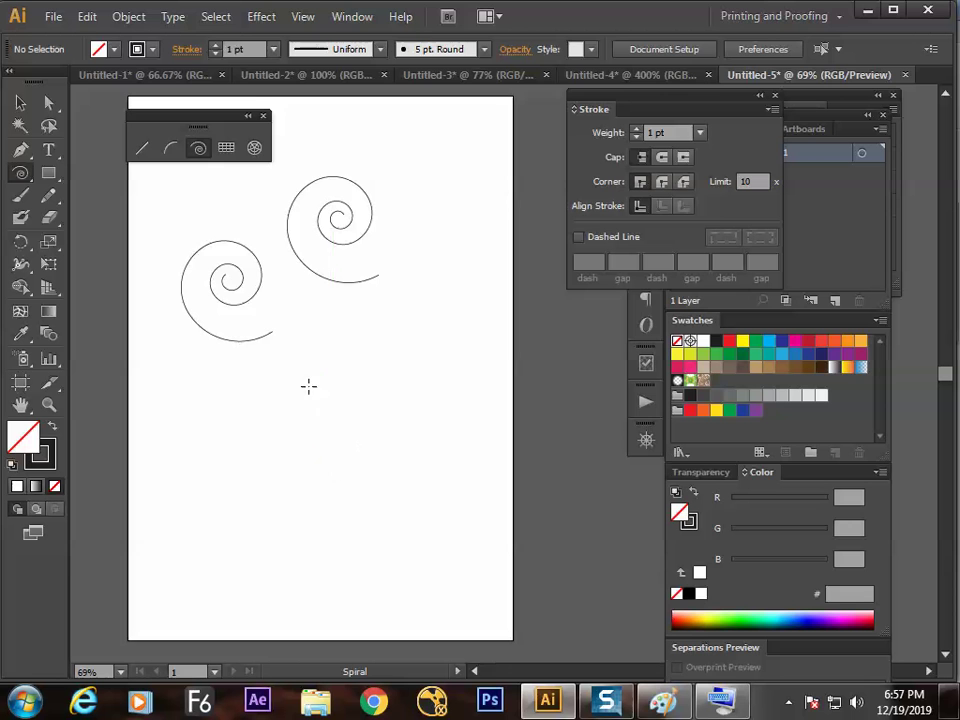
Step: Draw trial spirals of different sizes and rotations around the two existing ones and delete them all
{"action": "left_click_drag", "start_coordinate": [304, 371], "coordinate": [343, 405]}
{"action": "left_click_drag", "start_coordinate": [461, 300], "coordinate": [396, 369]}
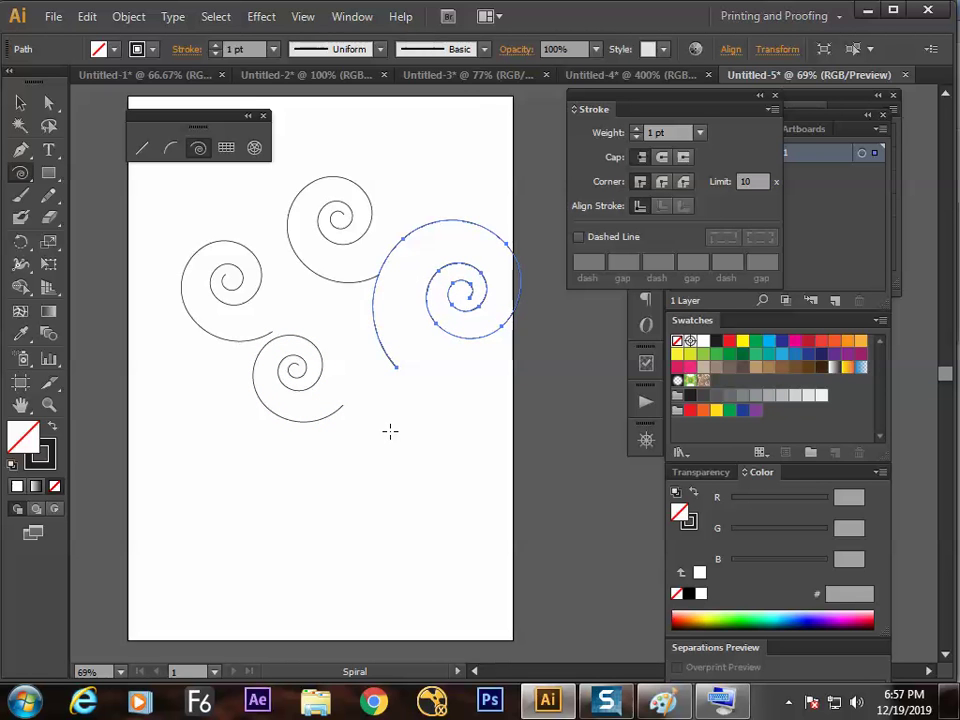
{"action": "key", "text": "Delete"}
{"action": "left_click_drag", "start_coordinate": [413, 483], "coordinate": [366, 402]}
{"action": "key", "text": "Delete"}
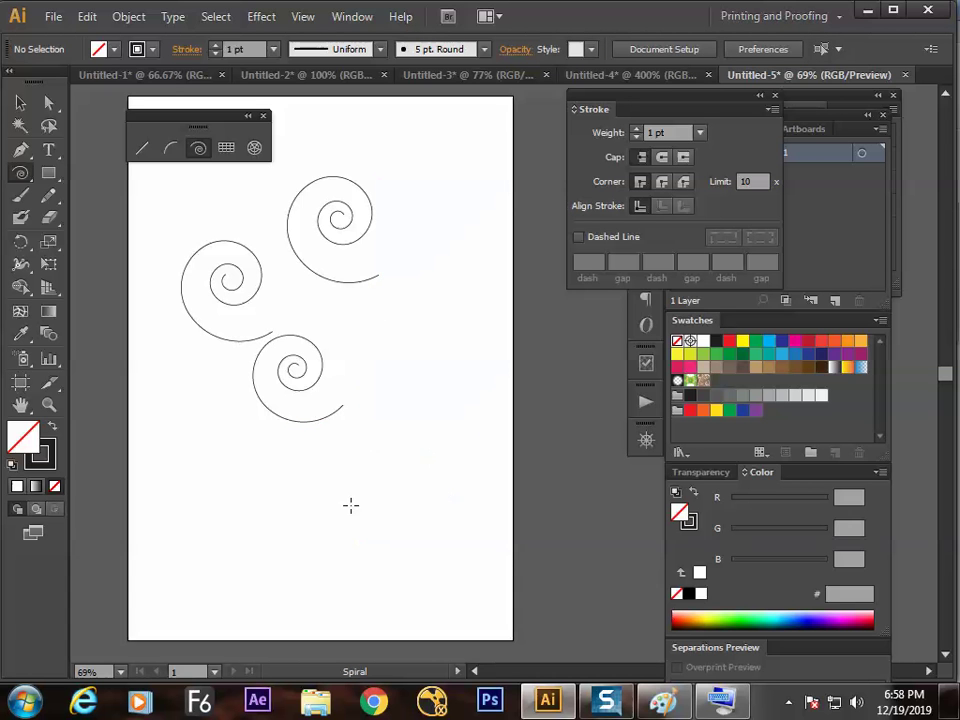
{"action": "left_click_drag", "start_coordinate": [365, 515], "coordinate": [345, 404]}
{"action": "key", "text": "Delete"}
{"action": "key", "text": "v"}
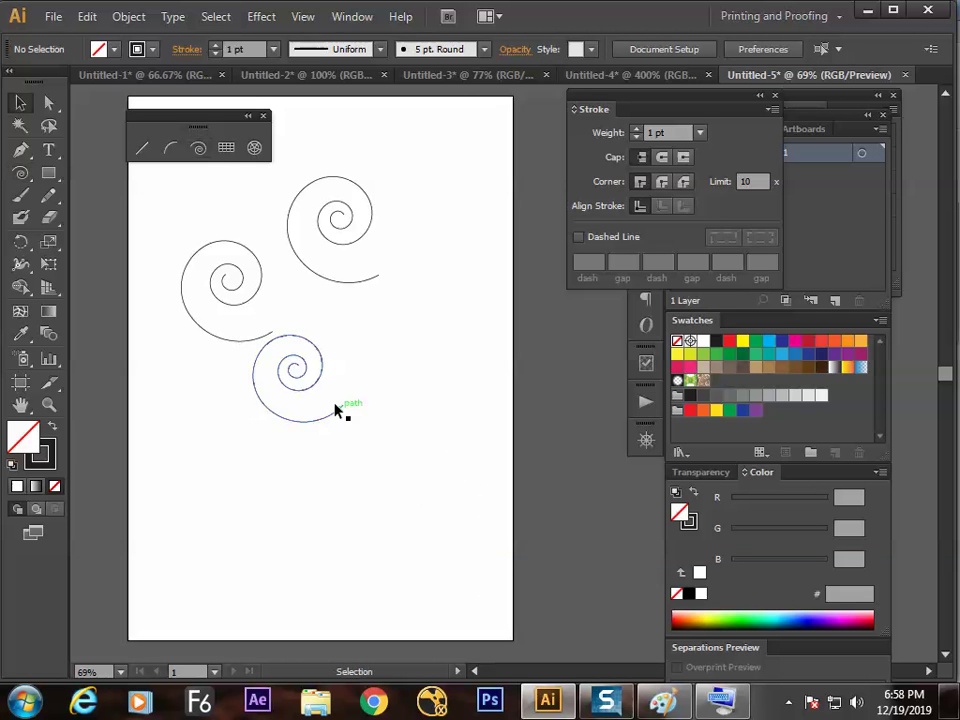
{"action": "left_click", "coordinate": [302, 372]}
{"action": "key", "text": "Delete"}
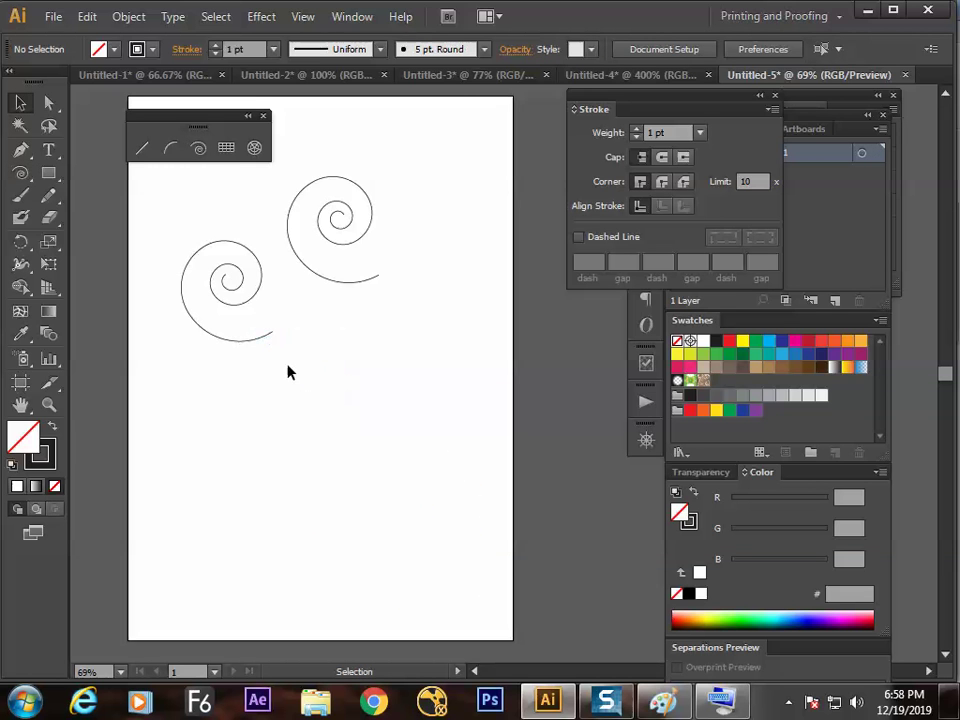
Step: Try two more large spirals, one low on the page and one overlapping the upper spirals, and undo both
{"action": "left_click", "coordinate": [199, 150]}
{"action": "left_click_drag", "start_coordinate": [429, 547], "coordinate": [339, 456]}
{"action": "key", "text": "ctrl+z"}
{"action": "left_click_drag", "start_coordinate": [292, 320], "coordinate": [320, 437]}
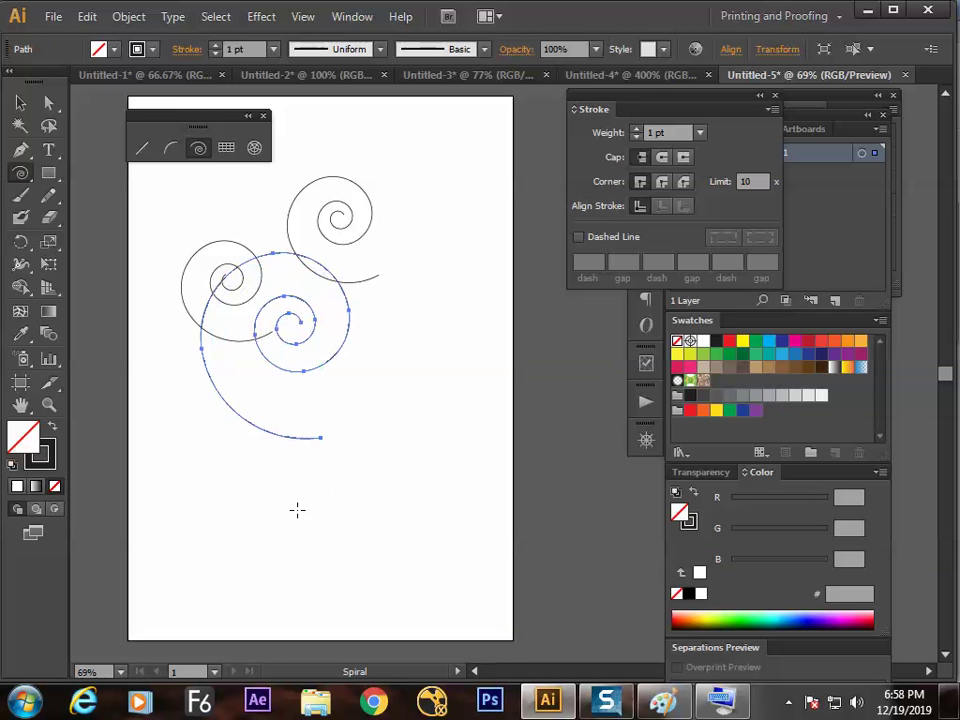
{"action": "key", "text": "ctrl+z"}
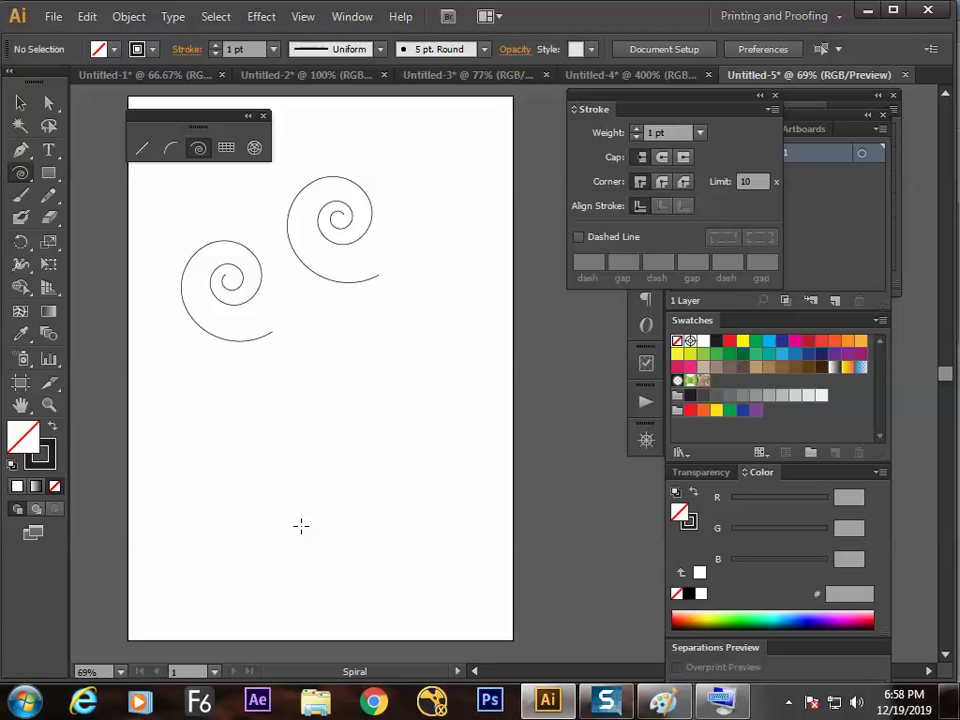
Step: Draw a large spiral in the page's lower right corner and move it up beside the other two, deleting the extra trial spiral
{"action": "left_click_drag", "start_coordinate": [389, 556], "coordinate": [352, 462]}
{"action": "left_click_drag", "start_coordinate": [362, 335], "coordinate": [351, 462]}
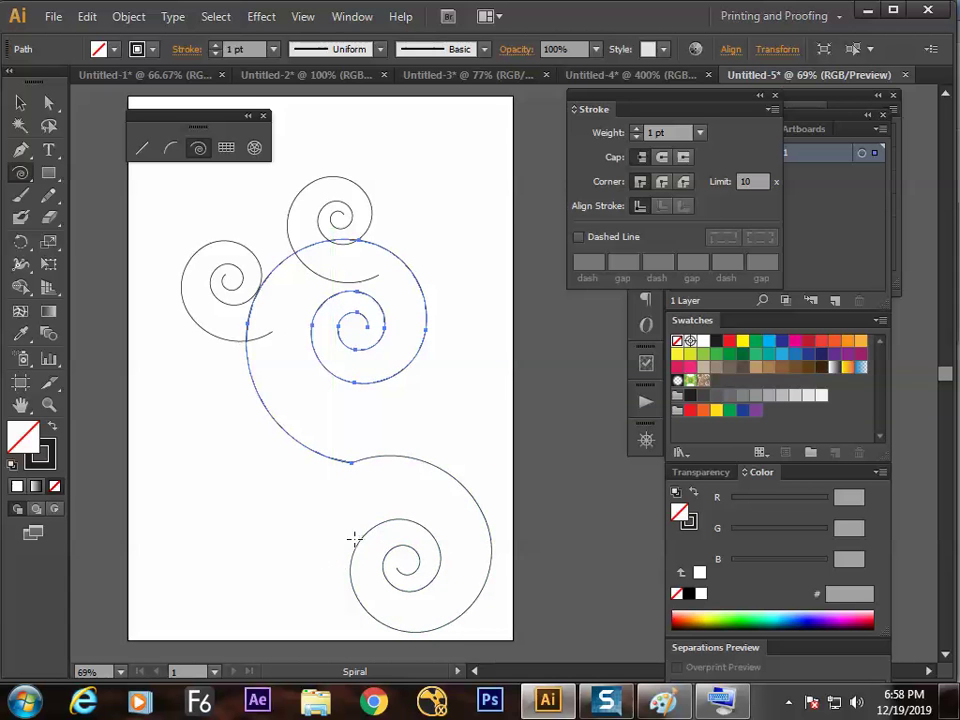
{"action": "key", "text": "Delete"}
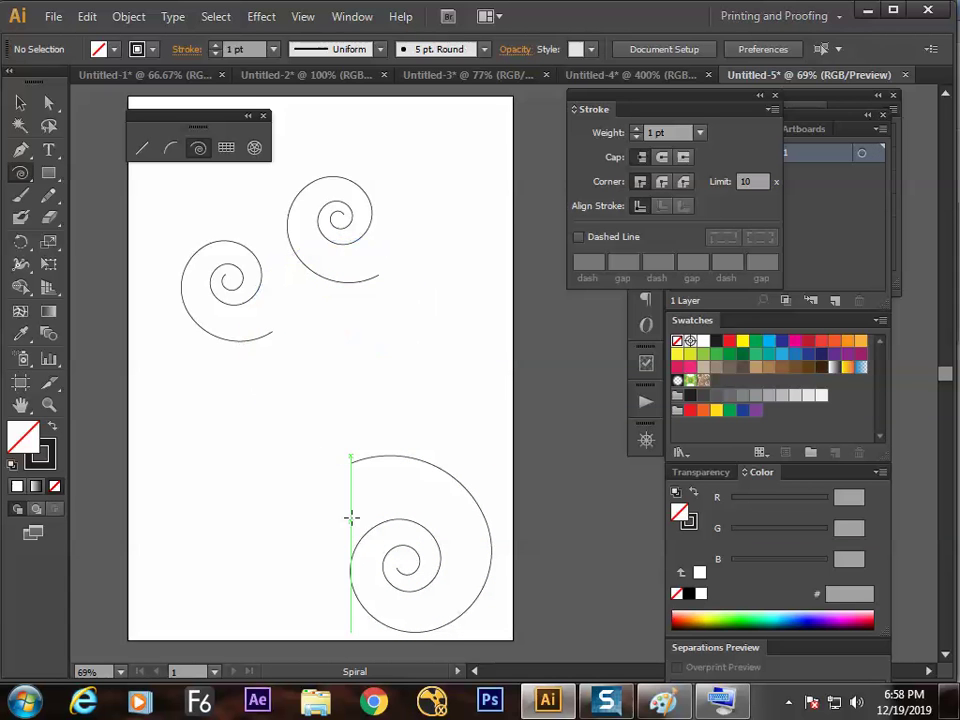
{"action": "key", "text": "v"}
{"action": "left_click_drag", "start_coordinate": [392, 458], "coordinate": [460, 145]}
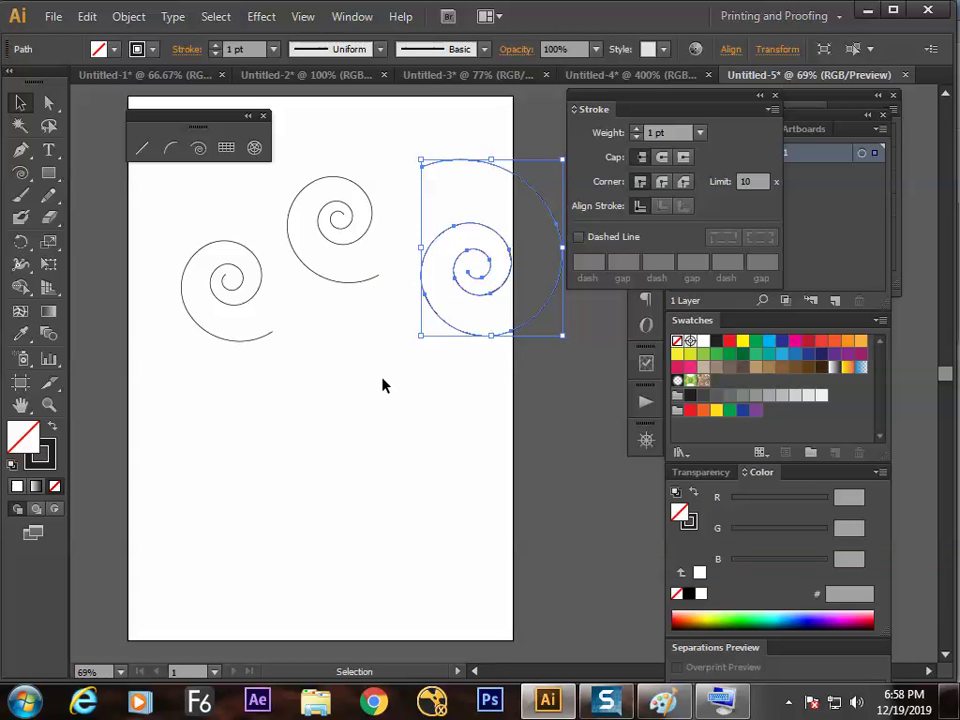
Step: Draw a trial spiral below the first spiral and delete it
{"action": "left_click", "coordinate": [198, 148]}
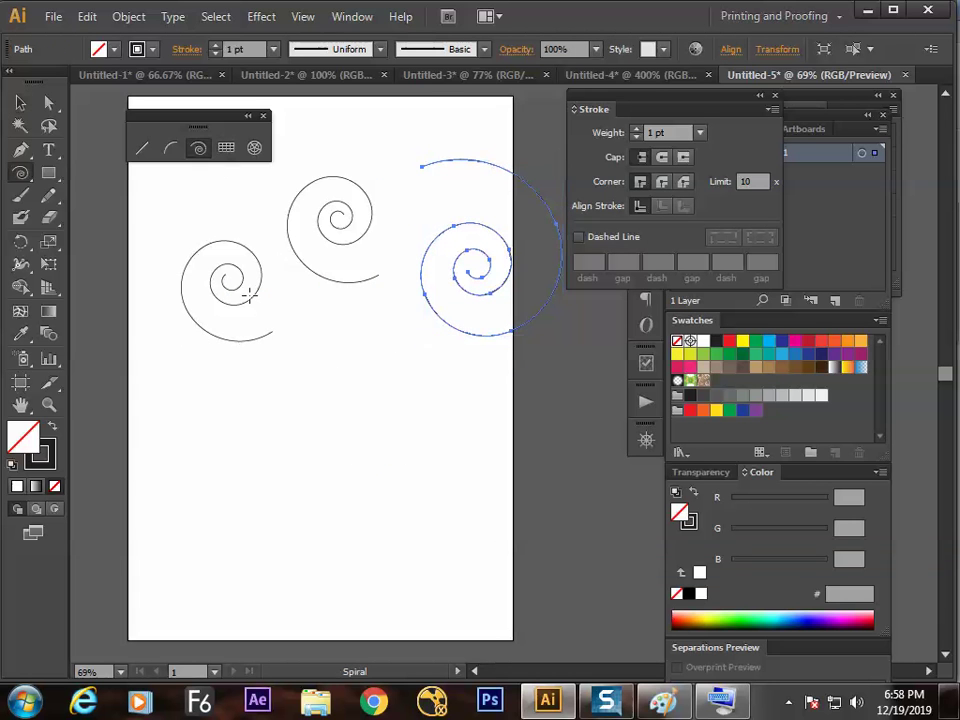
{"action": "left_click_drag", "start_coordinate": [289, 420], "coordinate": [333, 494]}
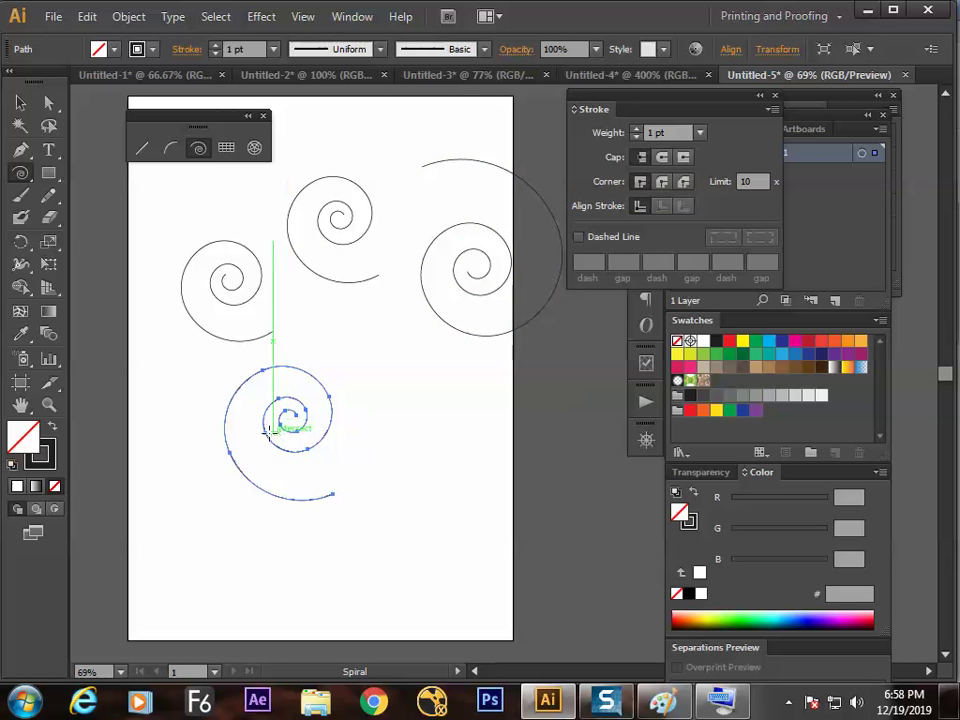
{"action": "key", "text": "Delete"}
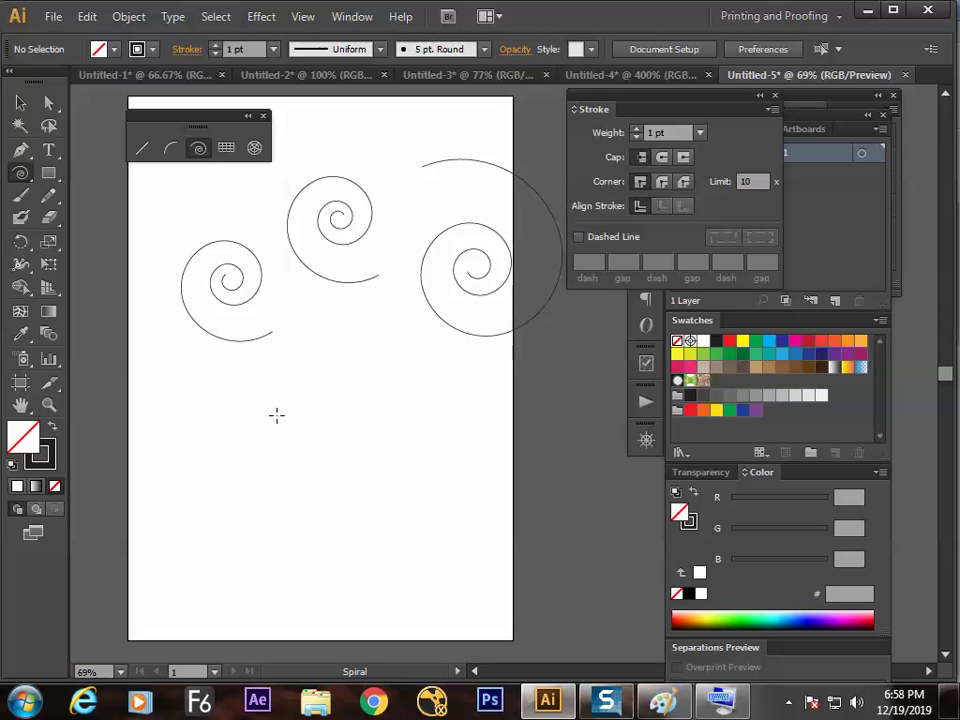
Step: Create a spiral by values with a 1.6872 in radius, 90% decay and 11 segments in the page's lower half
{"action": "left_click", "coordinate": [352, 436]}
{"action": "left_click_drag", "start_coordinate": [621, 128], "coordinate": [541, 269]}
{"action": "key", "text": "shift+Tab"}
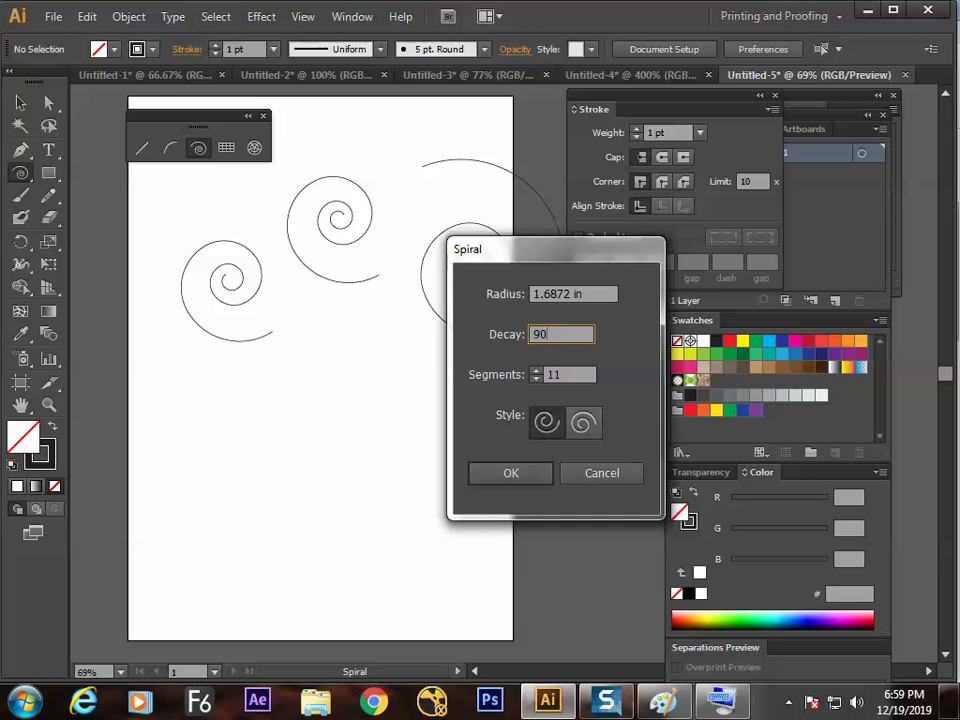
{"action": "key", "text": "Return"}
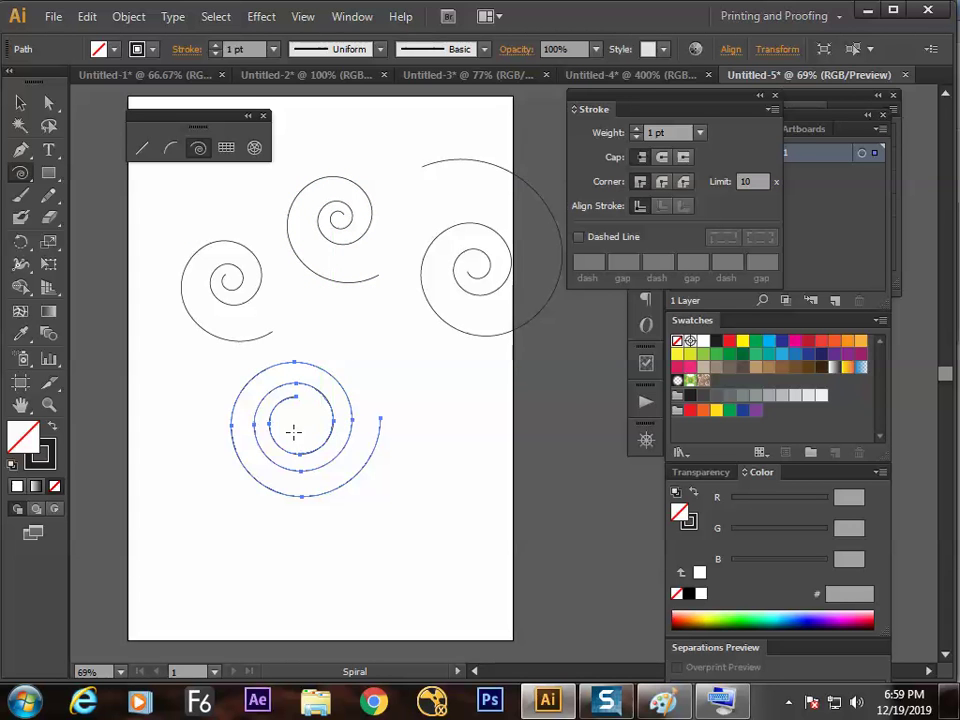
Step: Create another spiral with a 1.6872 in radius, 98% decay and 11 segments to the right of the 90% one
{"action": "left_click", "coordinate": [418, 405]}
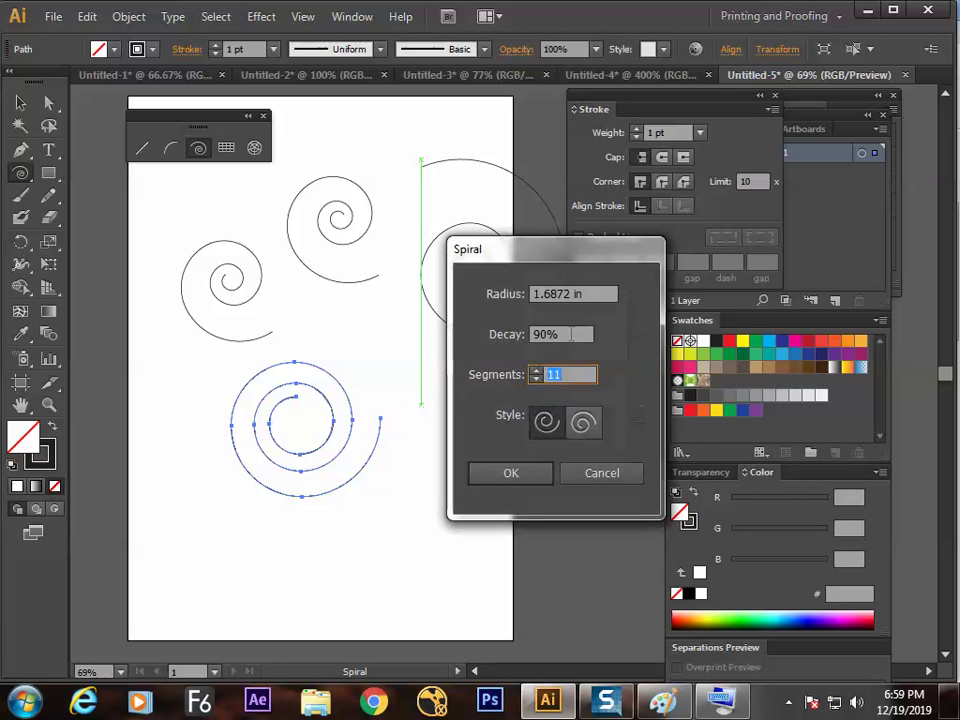
{"action": "left_click", "coordinate": [563, 336]}
{"action": "type", "text": "98"}
{"action": "key", "text": "Return"}
Step: Separate the two lower spirals, placing the 90% decay one on the left and the 98% decay one on the right
{"action": "key", "text": "v"}
{"action": "left_click_drag", "start_coordinate": [437, 371], "coordinate": [466, 354]}
{"action": "left_click_drag", "start_coordinate": [321, 399], "coordinate": [249, 399]}
{"action": "left_click", "coordinate": [340, 330]}
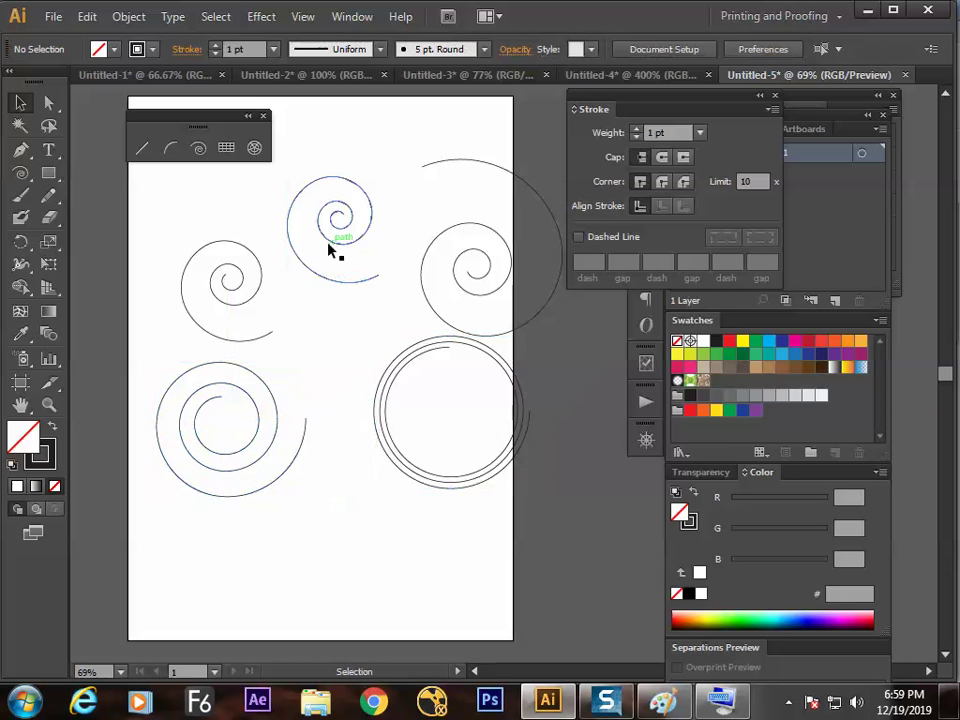
{"action": "left_click", "coordinate": [336, 222]}
{"action": "left_click_drag", "start_coordinate": [421, 354], "coordinate": [386, 358]}
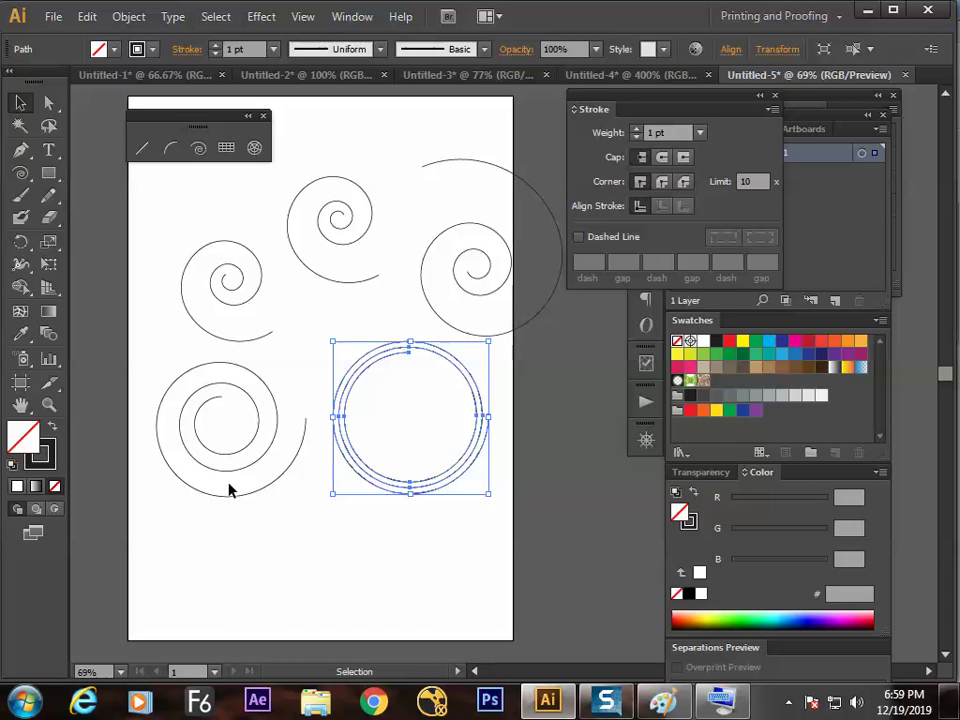
{"action": "left_click_drag", "start_coordinate": [364, 369], "coordinate": [386, 377]}
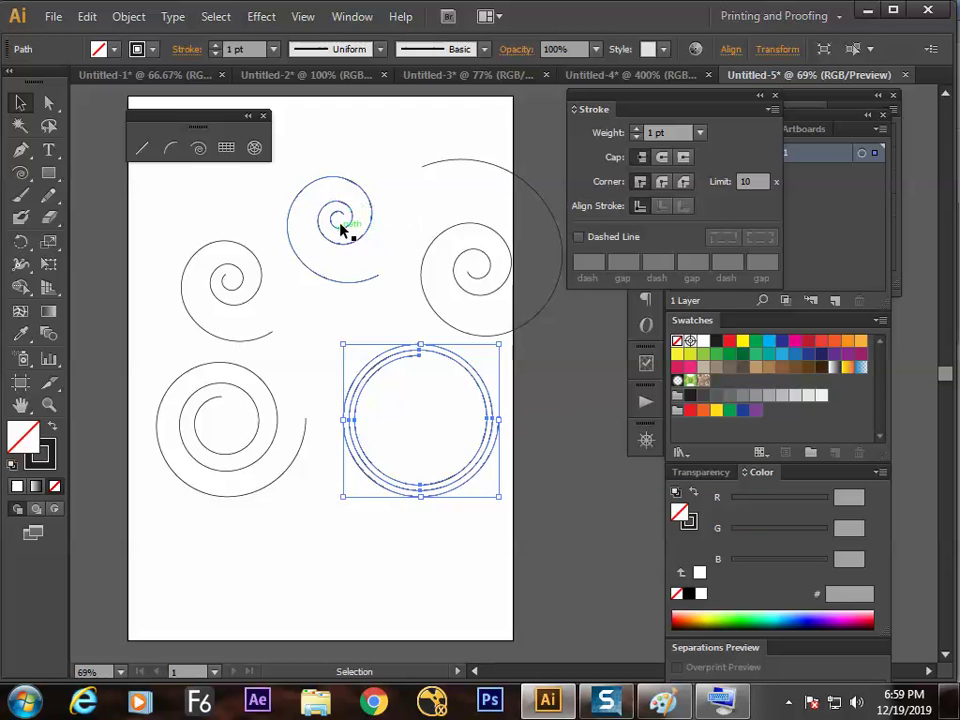
{"action": "left_click", "coordinate": [343, 214]}
{"action": "left_click", "coordinate": [316, 303]}
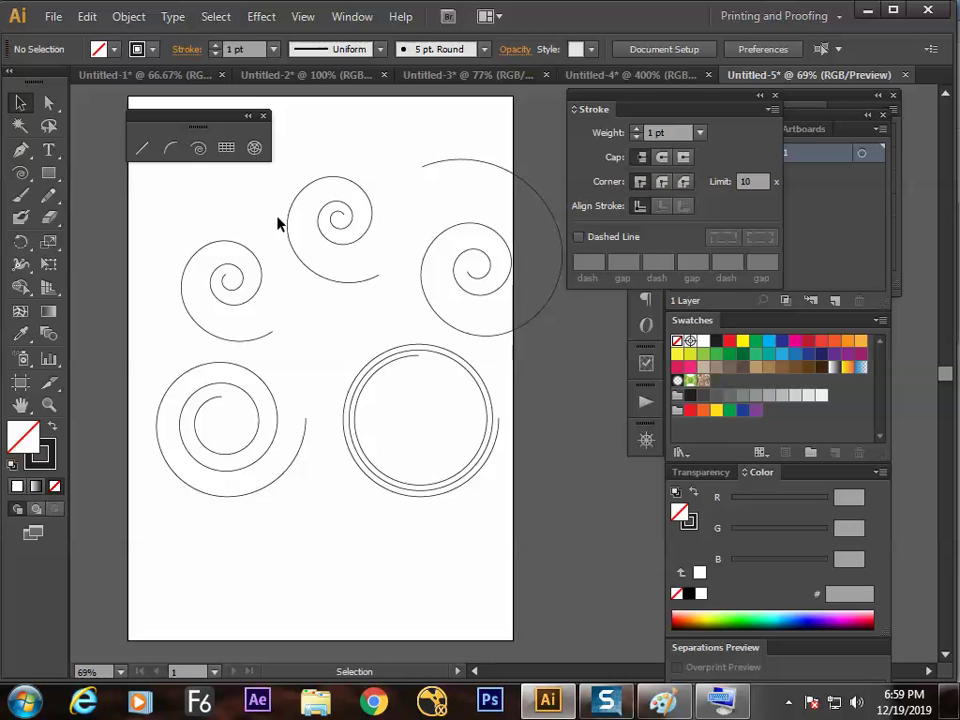
Step: Create a spiral with a 1.6872 in radius, 25% decay and 11 segments between the two lower spirals
{"action": "left_click", "coordinate": [199, 149]}
{"action": "left_click", "coordinate": [321, 346]}
{"action": "left_click", "coordinate": [561, 336]}
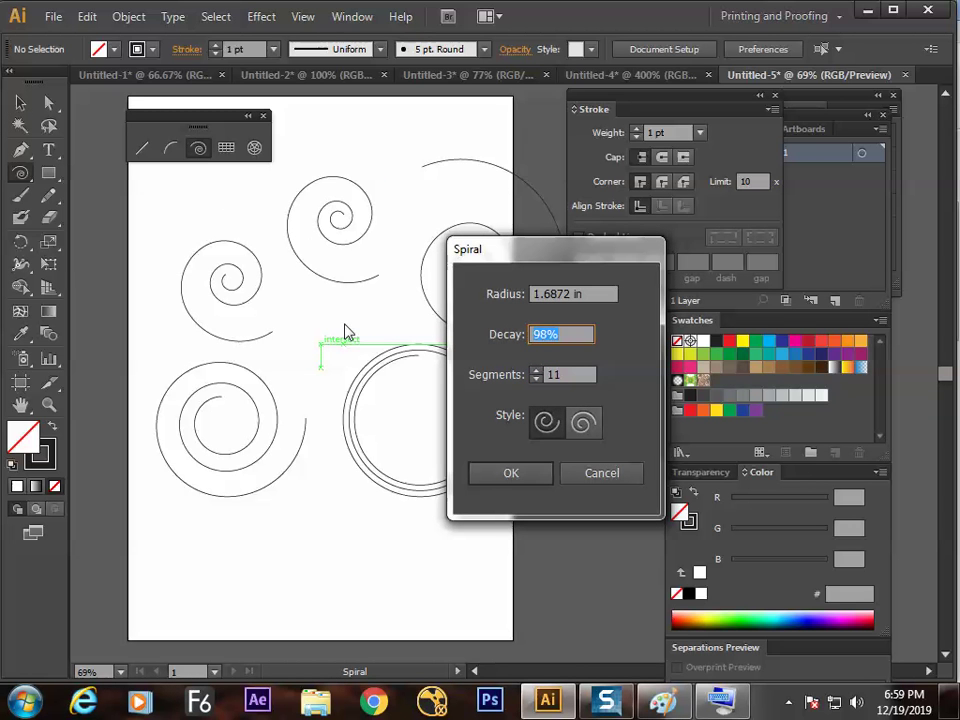
{"action": "type", "text": "25"}
{"action": "key", "text": "Return"}
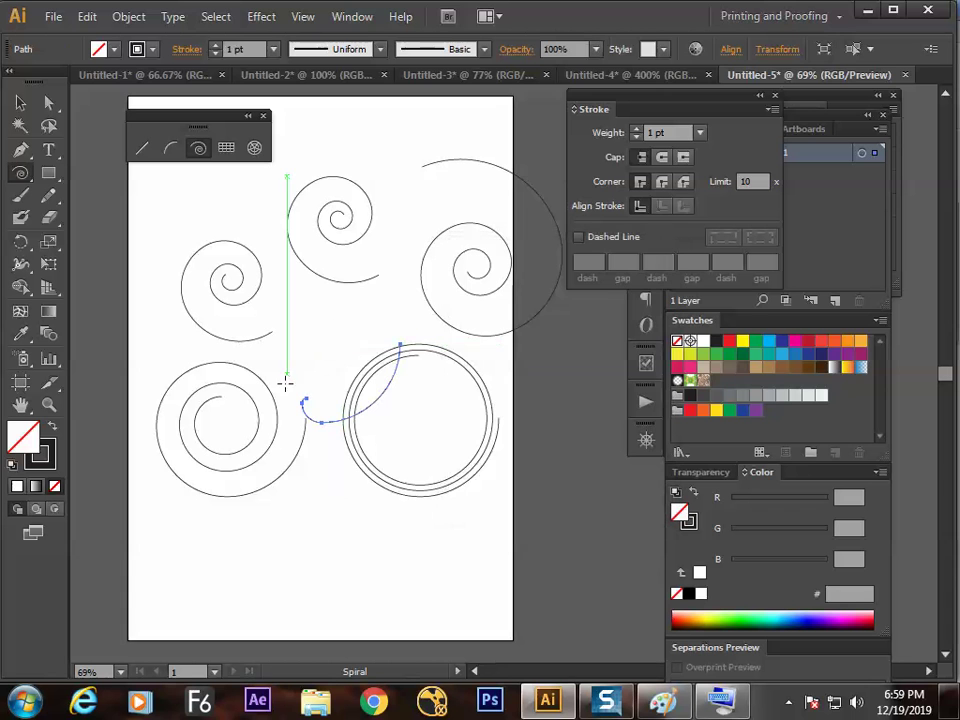
Step: Draw a larger freehand spiral with the same decay, place it between the two lower spirals and delete the smaller curve
{"action": "left_click_drag", "start_coordinate": [455, 398], "coordinate": [262, 472]}
{"action": "key", "text": "v"}
{"action": "left_click_drag", "start_coordinate": [201, 401], "coordinate": [303, 428]}
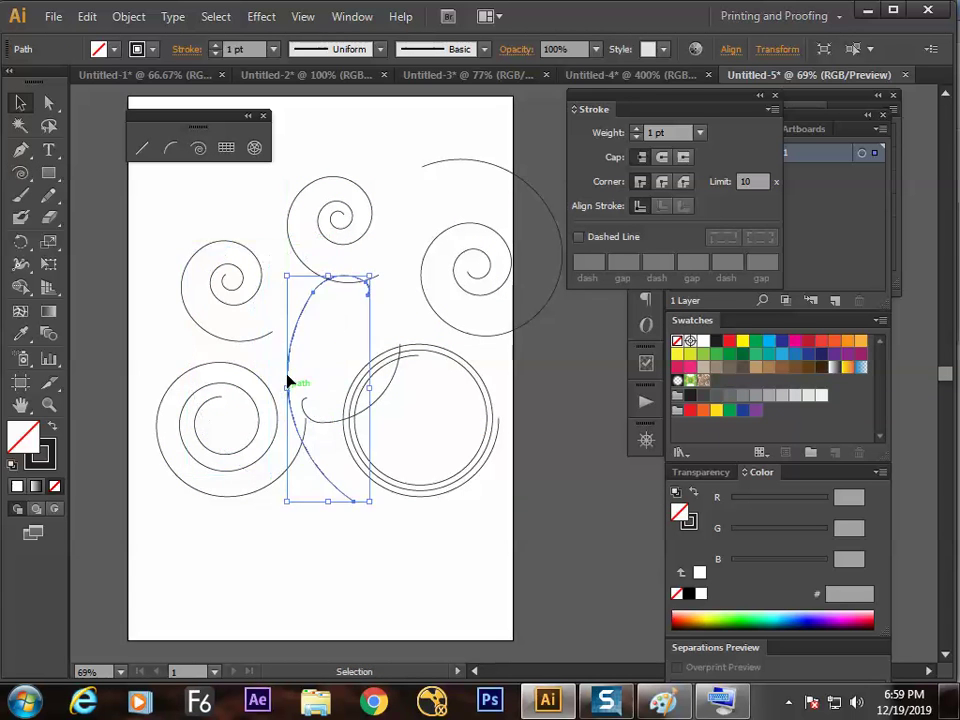
{"action": "left_click", "coordinate": [315, 425]}
{"action": "left_click_drag", "start_coordinate": [292, 369], "coordinate": [322, 396]}
Step: Spread the spirals apart, moving the 98% one right, the 90% one left and the two small upper ones up and left
{"action": "left_click", "coordinate": [410, 383]}
{"action": "left_click_drag", "start_coordinate": [410, 383], "coordinate": [446, 380]}
{"action": "left_click_drag", "start_coordinate": [266, 403], "coordinate": [238, 407]}
{"action": "mouse_move", "coordinate": [240, 309]}
{"action": "left_mouse_down"}
{"action": "mouse_move", "coordinate": [223, 274]}
{"action": "mouse_move", "coordinate": [229, 293]}
{"action": "left_mouse_up"}
{"action": "left_click_drag", "start_coordinate": [337, 282], "coordinate": [325, 263]}
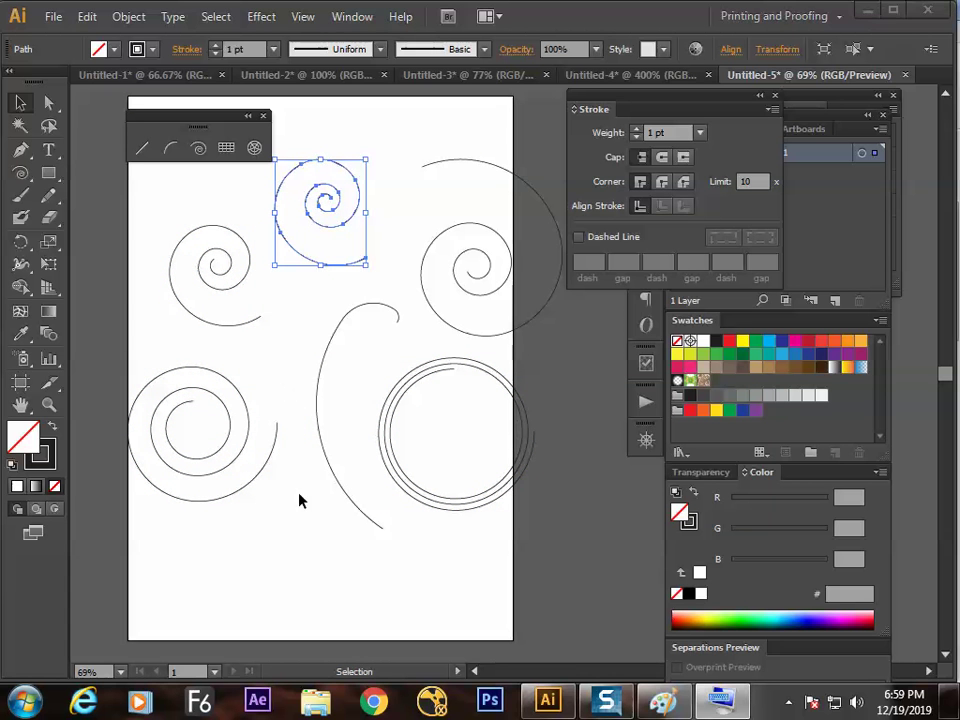
Step: Switch to Paint and get a brush ready for handwriting in the blank area beneath the plant drawings
{"action": "left_click", "coordinate": [665, 700]}
{"action": "left_click_drag", "start_coordinate": [320, 673], "coordinate": [433, 672]}
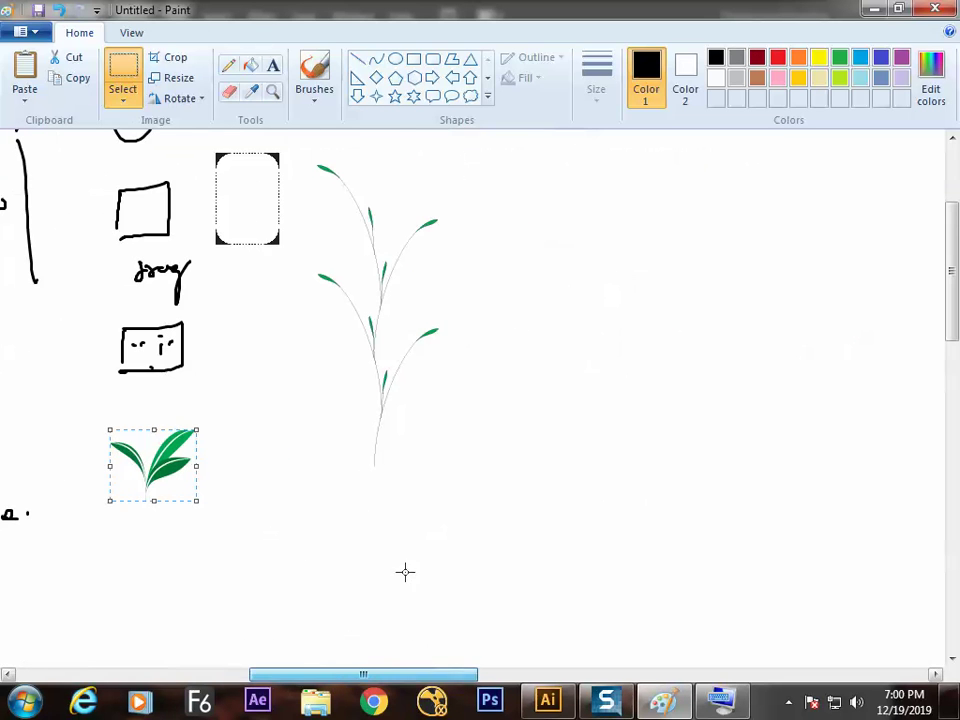
{"action": "left_click", "coordinate": [314, 80]}
{"action": "mouse_move", "coordinate": [270, 590]}
{"action": "left_mouse_down"}
{"action": "mouse_move", "coordinate": [292, 561]}
{"action": "mouse_move", "coordinate": [257, 538]}
{"action": "mouse_move", "coordinate": [300, 550]}
{"action": "left_mouse_up"}
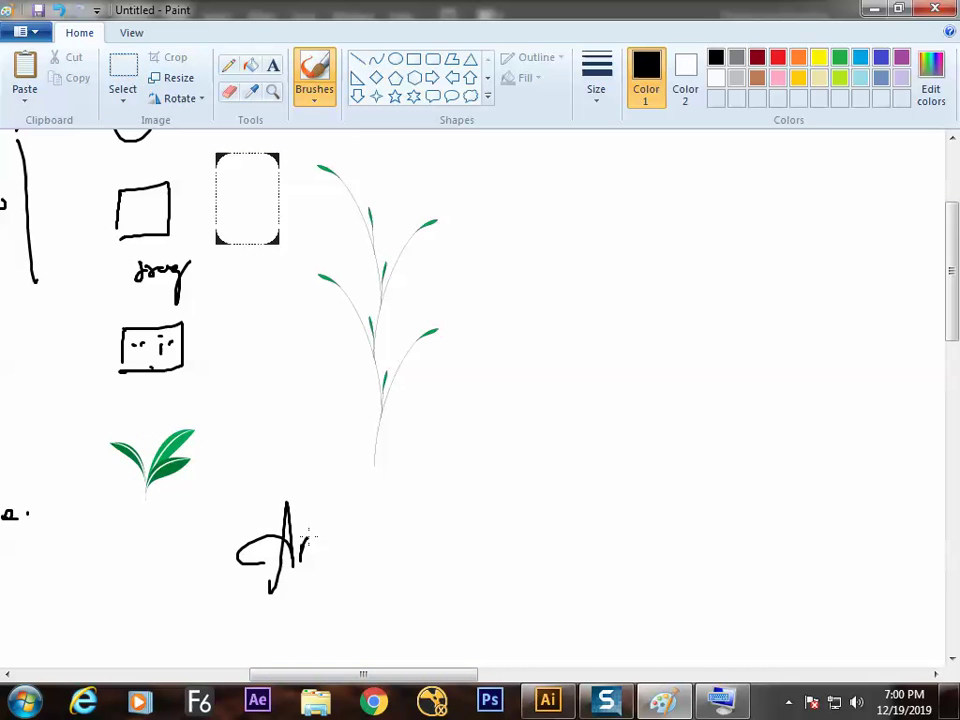
{"action": "key", "text": "ctrl+z"}
{"action": "key", "text": "ctrl+z"}
{"action": "key", "text": "ctrl+z"}
{"action": "key", "text": "ctrl+z"}
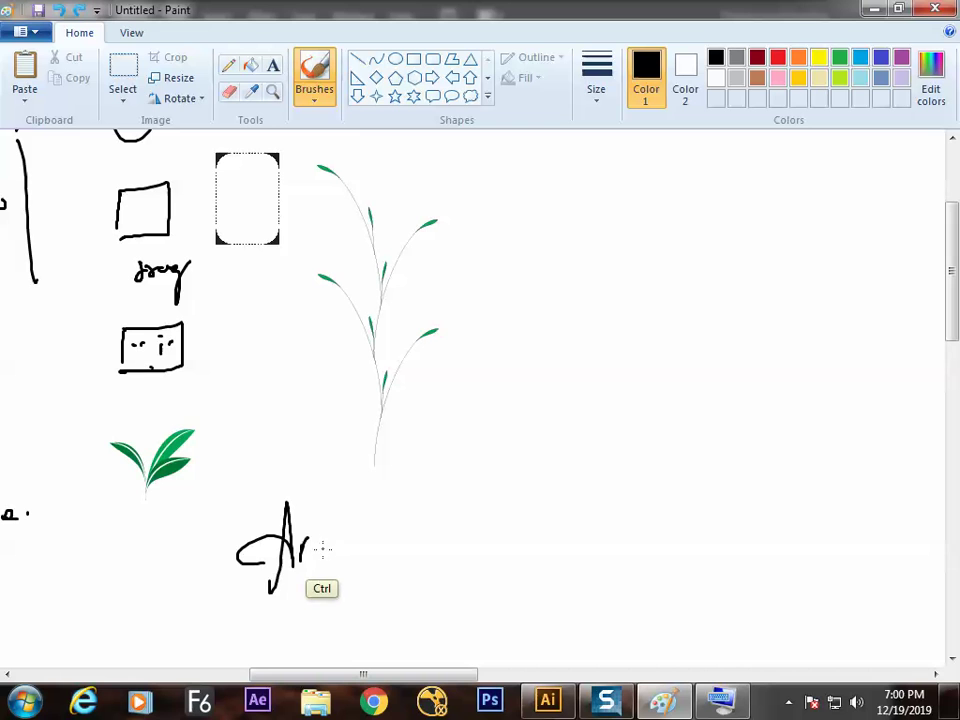
Step: Handwrite the note "Spiral tool - decay" in black beneath the plant drawings
{"action": "left_click_drag", "start_coordinate": [289, 514], "coordinate": [303, 557]}
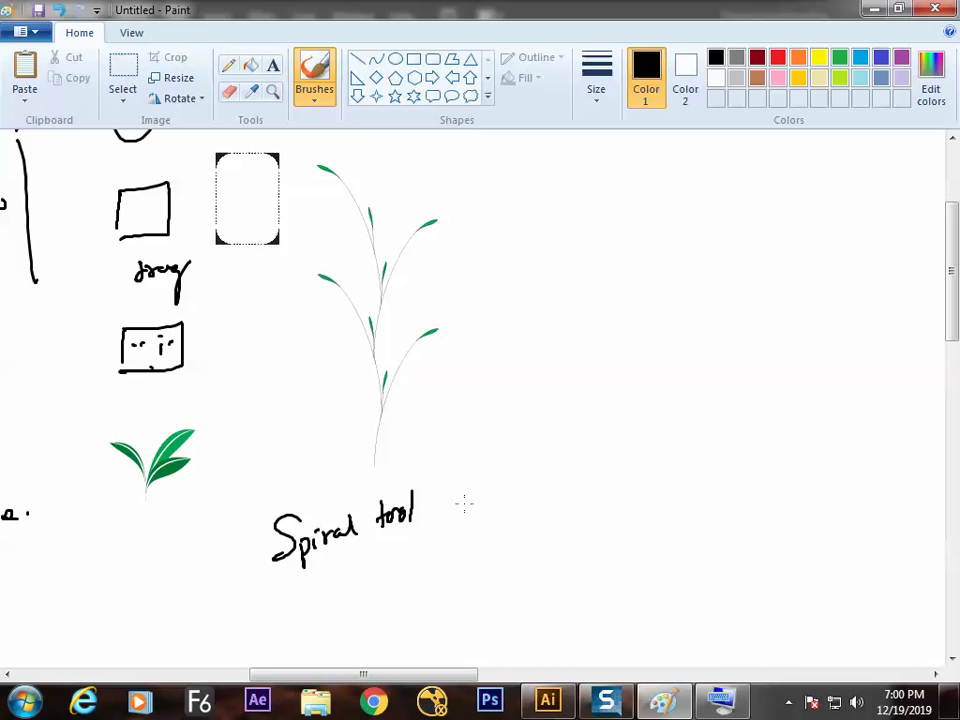
{"action": "left_click_drag", "start_coordinate": [548, 478], "coordinate": [553, 522]}
{"action": "key", "text": "ctrl+z"}
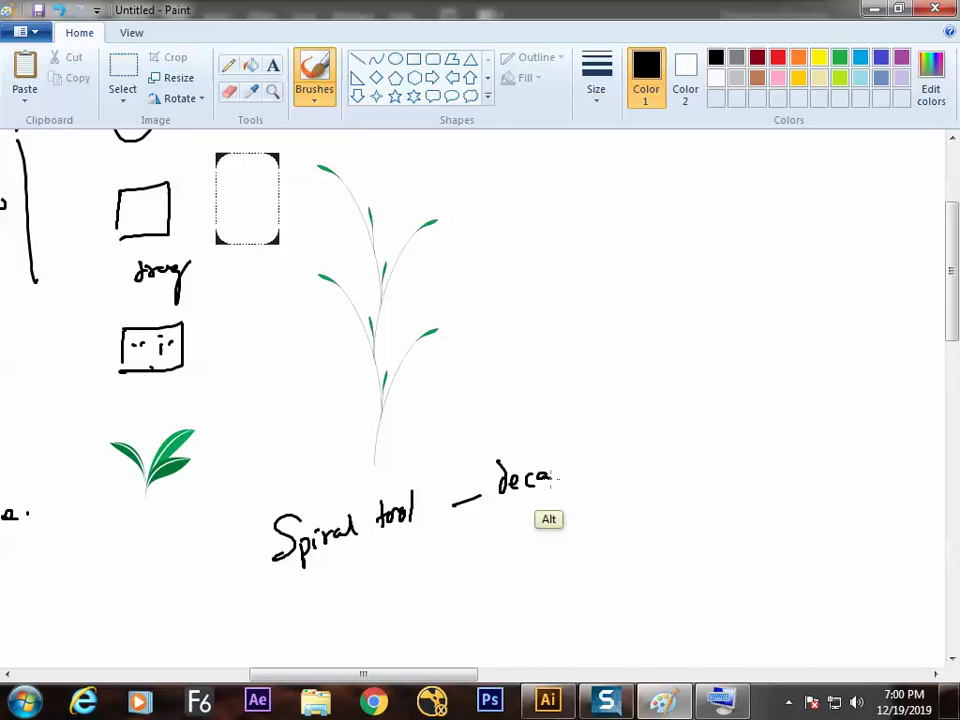
Step: Check the spiral settings in Illustrator and return to the notes in Paint
{"action": "key", "text": "alt+Tab"}
{"action": "left_click", "coordinate": [198, 148]}
{"action": "left_click", "coordinate": [490, 393]}
{"action": "key", "text": "alt+Tab"}
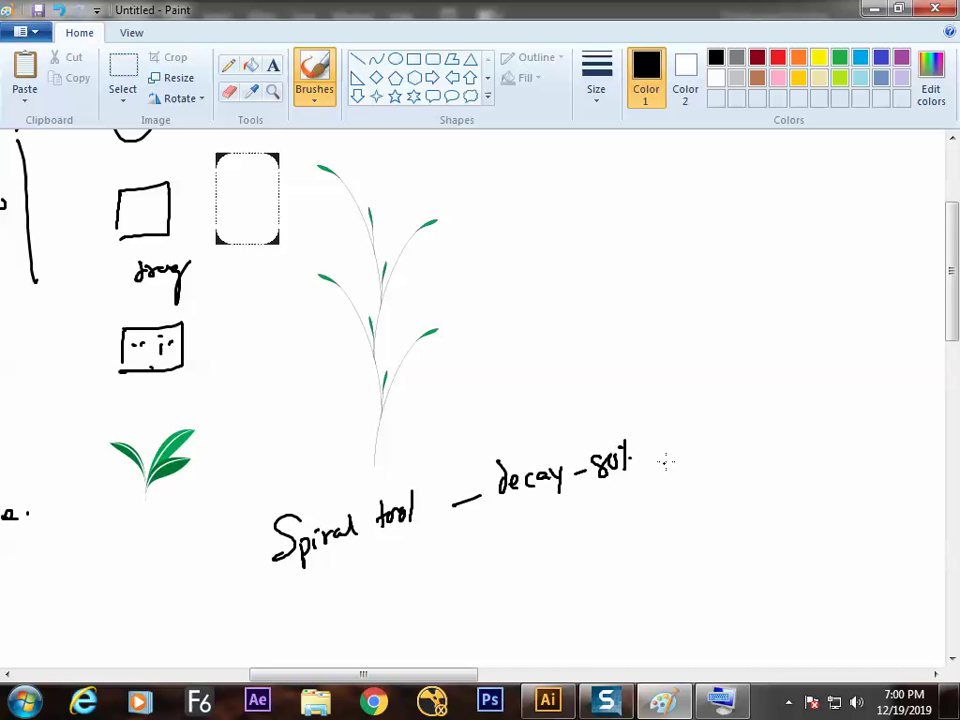
Step: Note the decay values 80%, 98% and 25% and sketch an example spiral beside each one
{"action": "mouse_move", "coordinate": [646, 432]}
{"action": "left_mouse_down"}
{"action": "mouse_move", "coordinate": [695, 458]}
{"action": "mouse_move", "coordinate": [681, 409]}
{"action": "mouse_move", "coordinate": [683, 440]}
{"action": "left_mouse_up"}
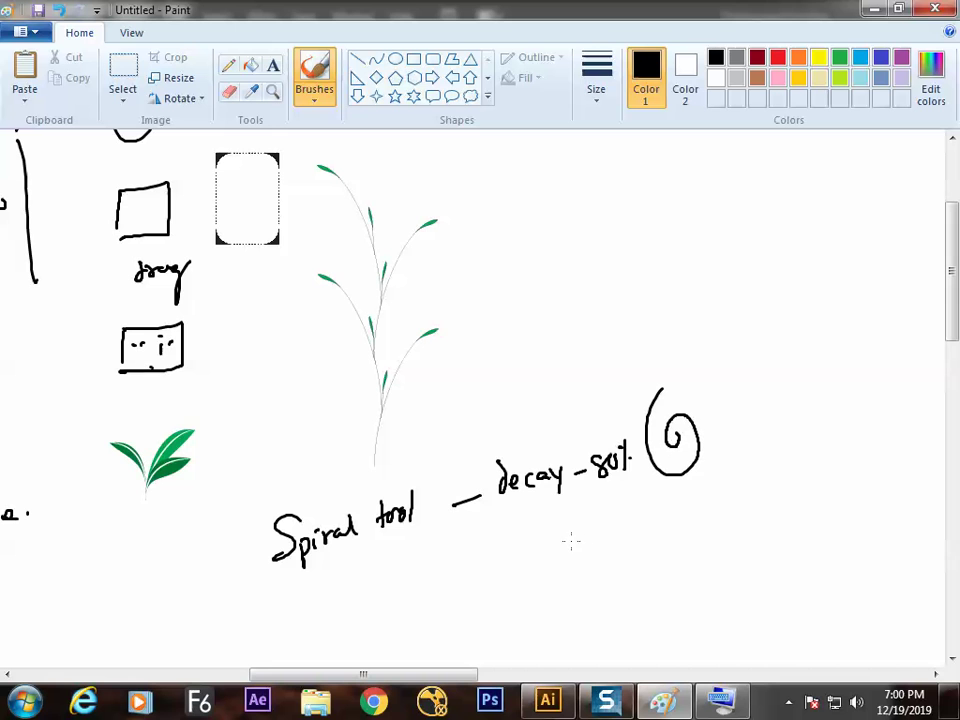
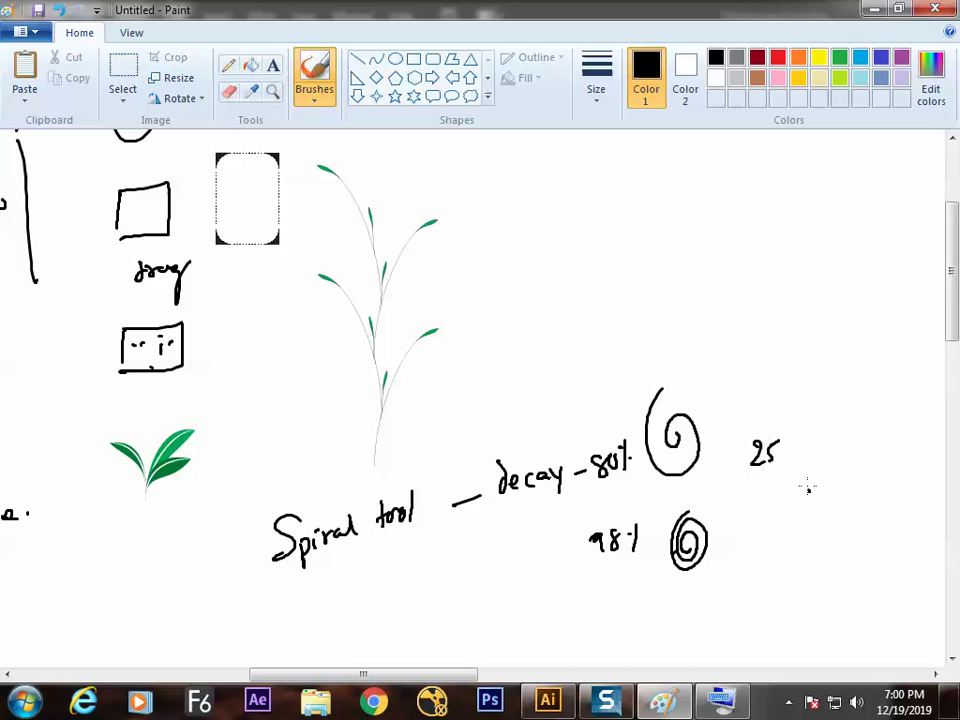
{"action": "mouse_move", "coordinate": [812, 491]}
{"action": "left_mouse_down"}
{"action": "mouse_move", "coordinate": [810, 432]}
{"action": "mouse_move", "coordinate": [868, 363]}
{"action": "left_mouse_up"}
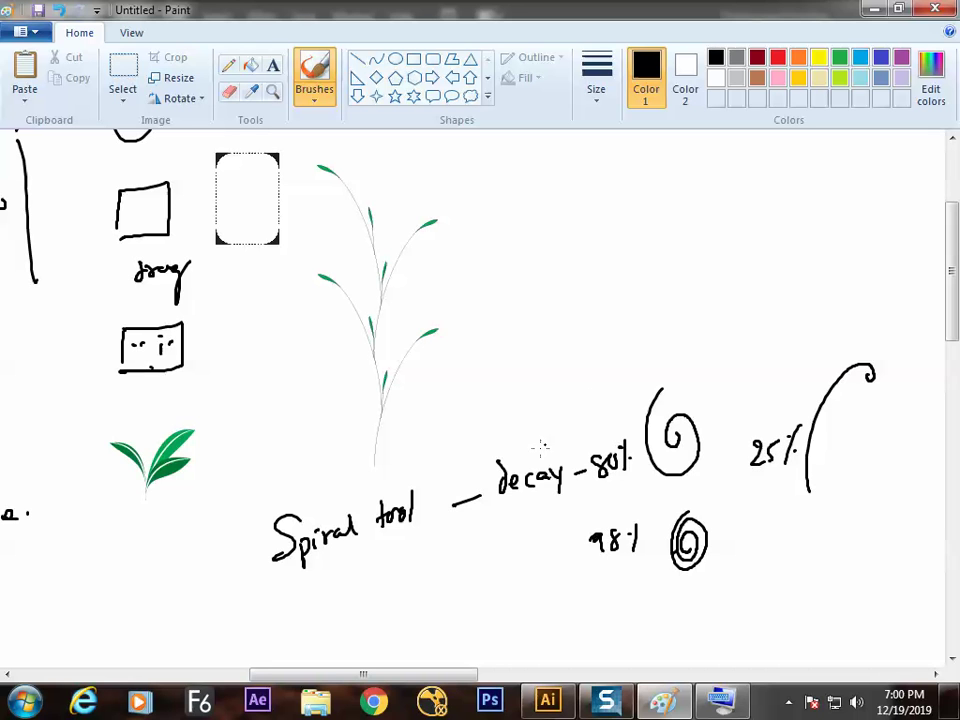
Step: Switch to Illustrator, scale all the spirals down together and move them off the artboard's left side
{"action": "key", "text": "alt+Tab"}
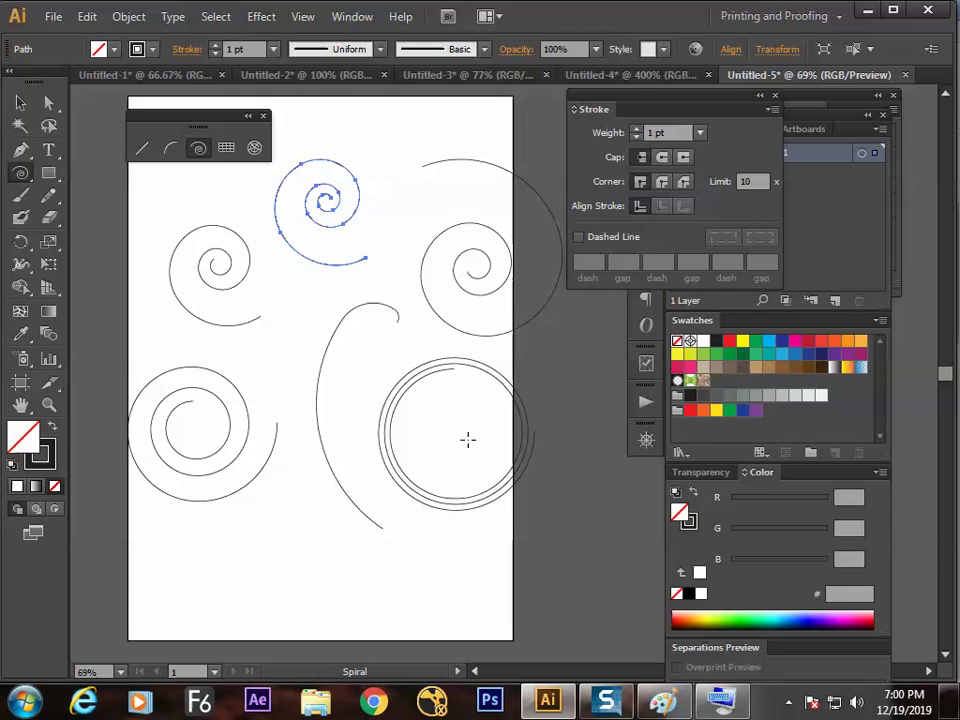
{"action": "key", "text": "ctrl+a"}
{"action": "key", "text": "v"}
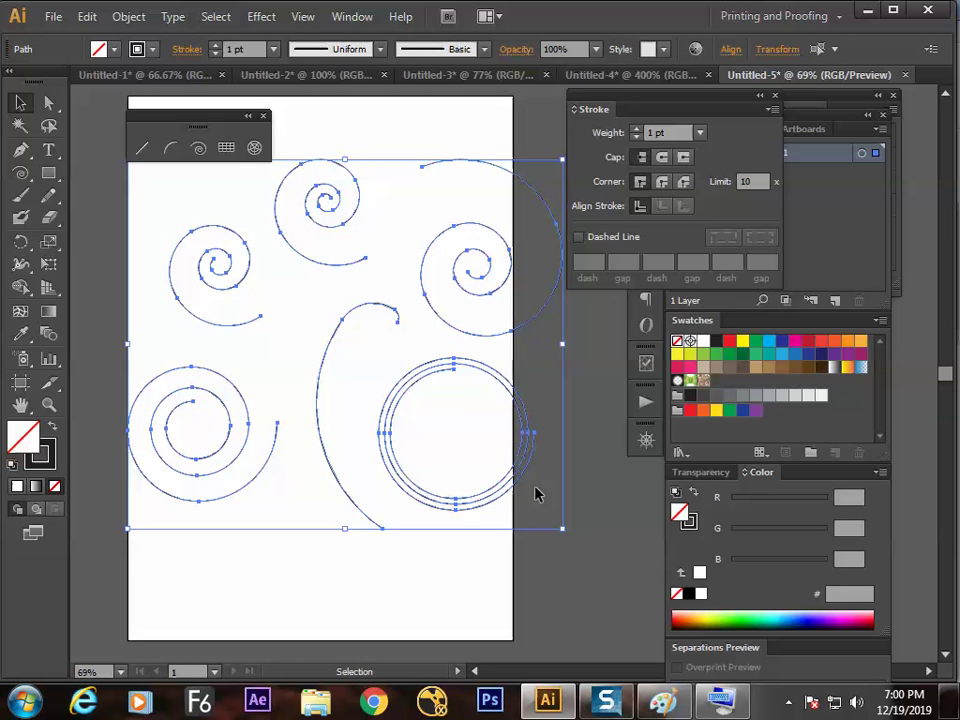
{"action": "mouse_move", "coordinate": [562, 528]}
{"action": "left_mouse_down"}
{"action": "mouse_move", "coordinate": [369, 414]}
{"action": "mouse_move", "coordinate": [324, 326]}
{"action": "left_mouse_up"}
{"action": "mouse_move", "coordinate": [283, 221]}
{"action": "left_mouse_down"}
{"action": "mouse_move", "coordinate": [289, 216]}
{"action": "mouse_move", "coordinate": [197, 316]}
{"action": "mouse_move", "coordinate": [129, 289]}
{"action": "left_mouse_up"}
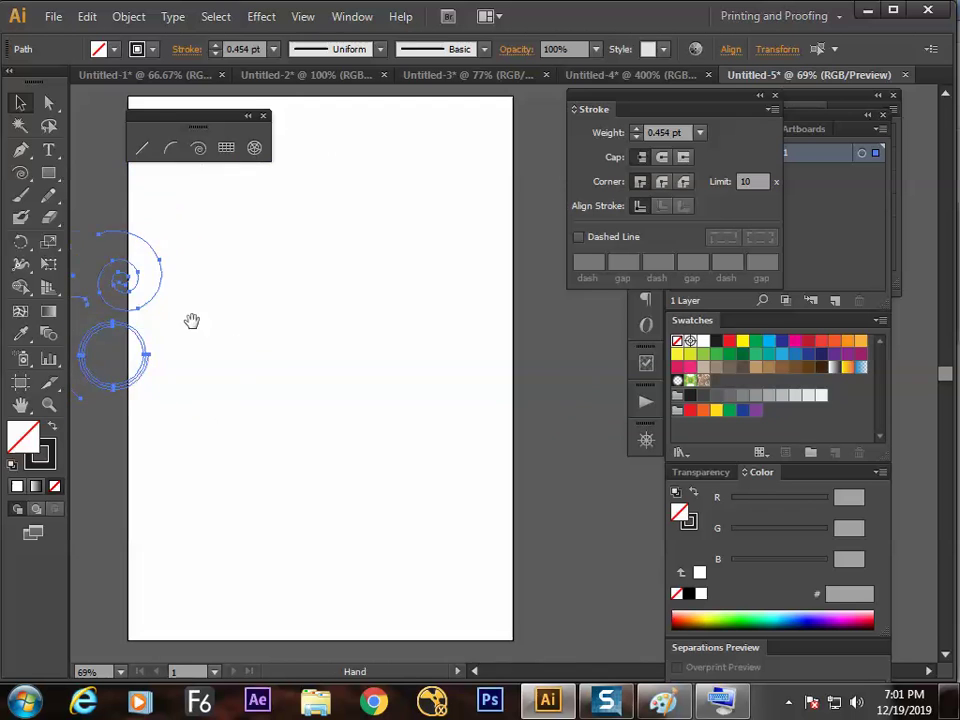
{"action": "left_click_drag", "start_coordinate": [191, 321], "coordinate": [313, 347]}
{"action": "left_click_drag", "start_coordinate": [237, 322], "coordinate": [181, 280]}
{"action": "left_click_drag", "start_coordinate": [338, 321], "coordinate": [220, 270]}
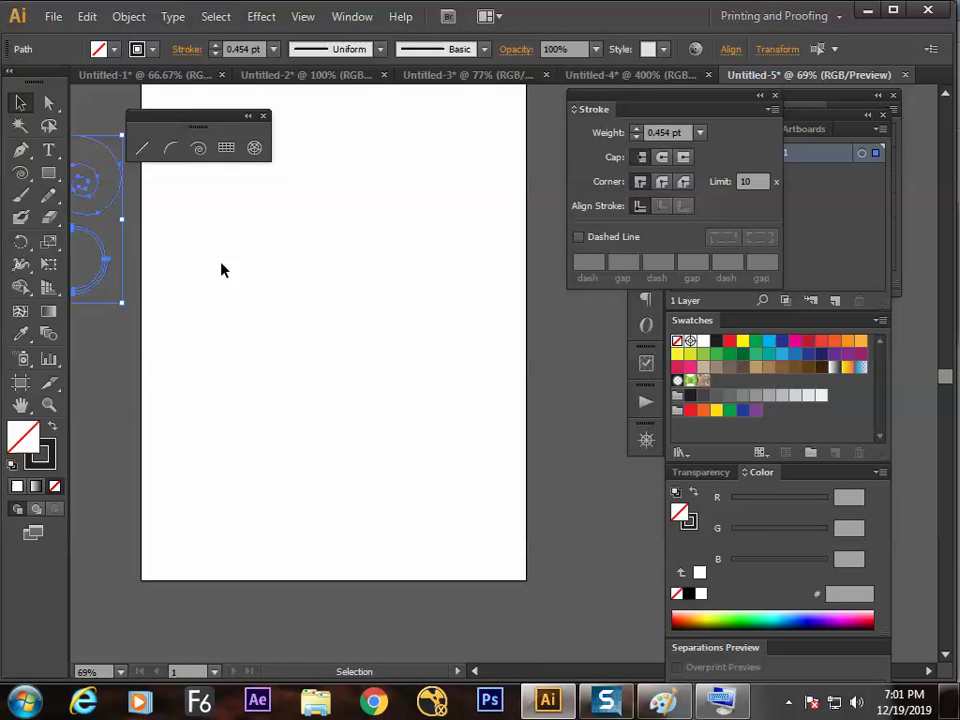
{"action": "left_click", "coordinate": [199, 148]}
{"action": "left_click_drag", "start_coordinate": [427, 398], "coordinate": [313, 324]}
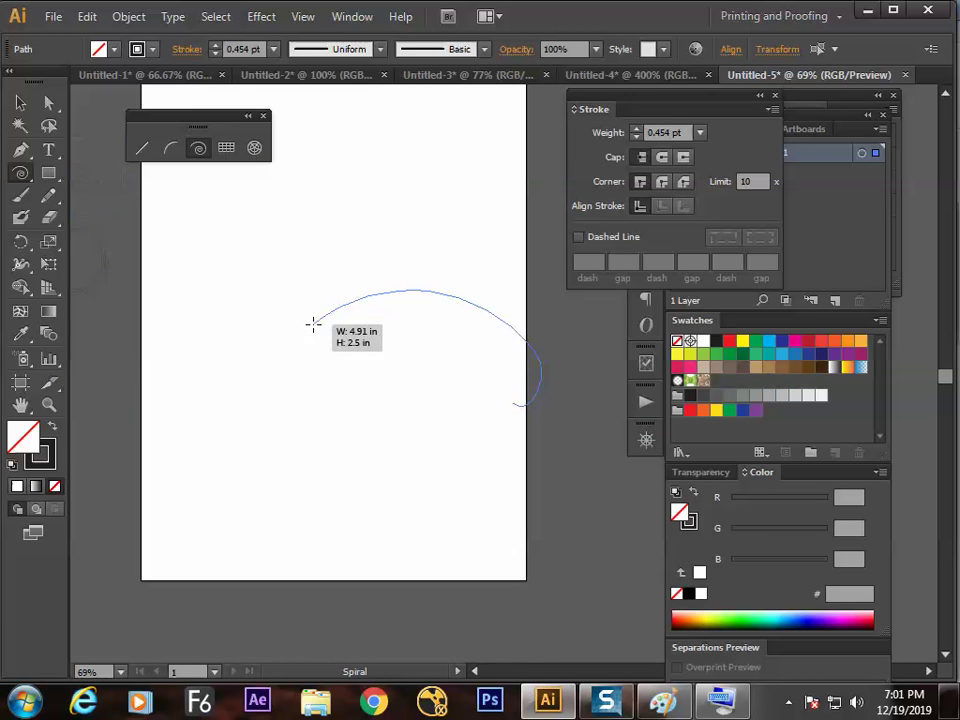
{"action": "key", "text": "Delete"}
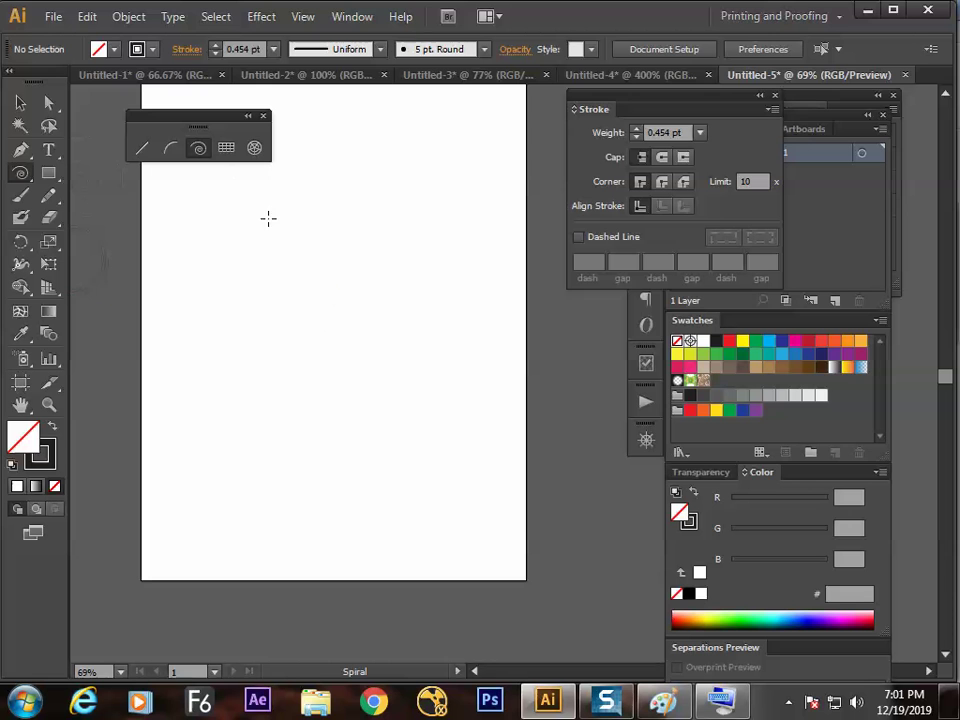
Step: Set the spiral decay to 90% with 11 segments and undo the spiral placed by these settings
{"action": "left_click", "coordinate": [293, 224]}
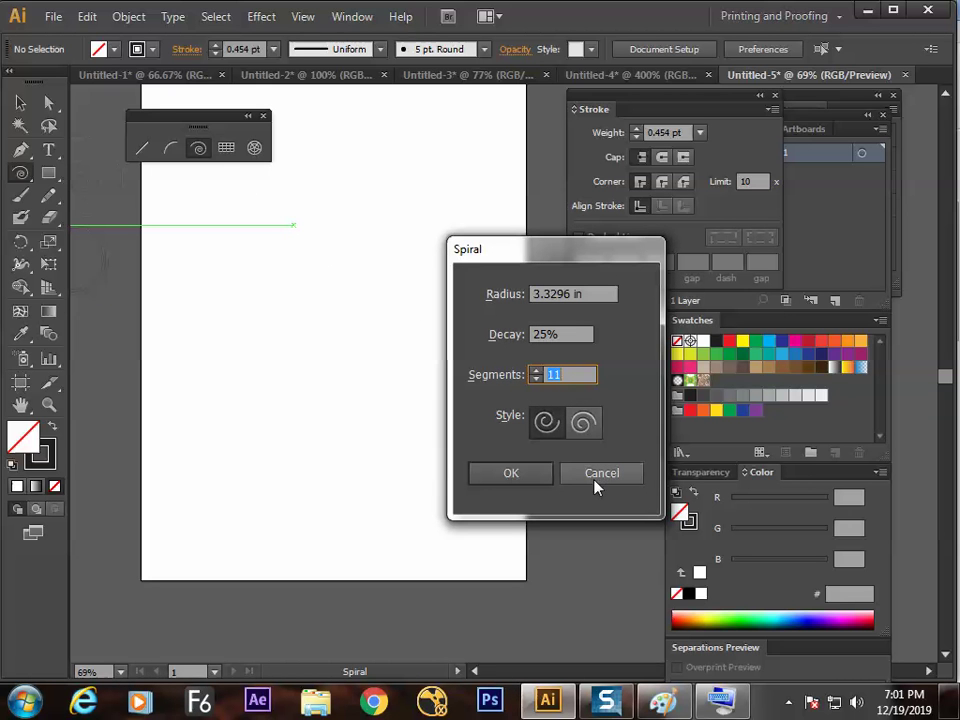
{"action": "key", "text": "shift+Tab"}
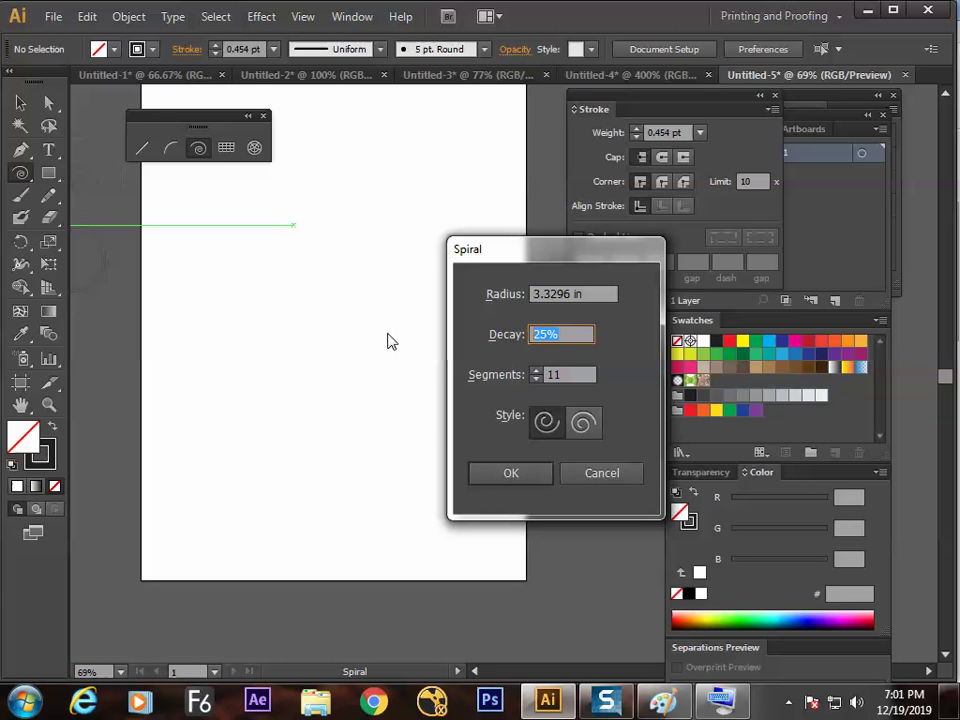
{"action": "type", "text": "90"}
{"action": "key", "text": "Return"}
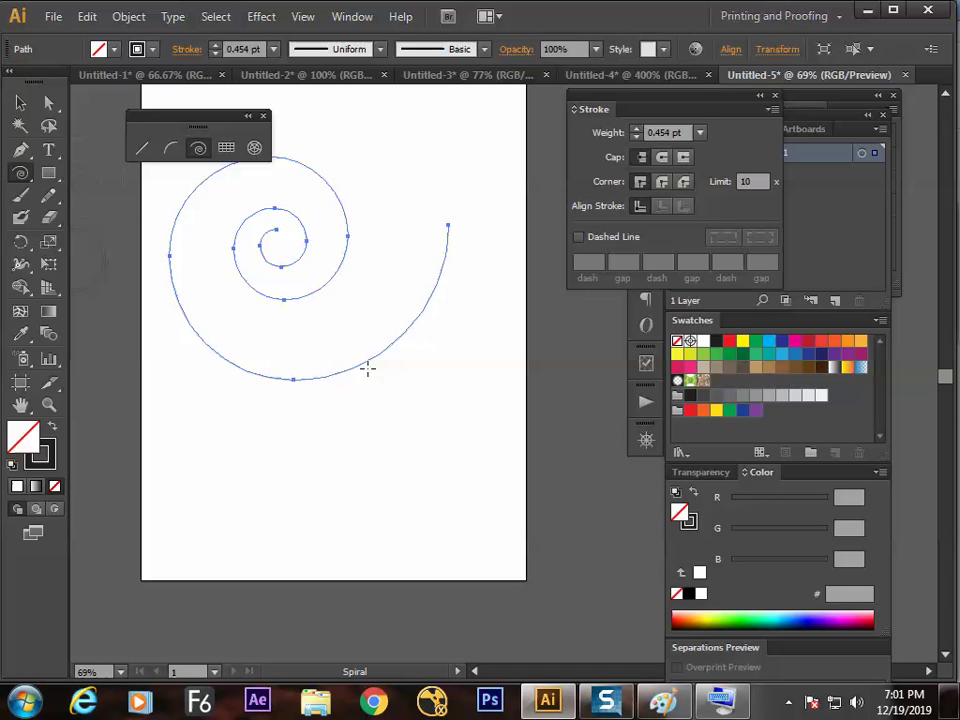
{"action": "key", "text": "ctrl+z"}
Step: Draw a freehand spiral on the upper artboard and a larger one below it, ending at the first spiral's outer end
{"action": "left_click_drag", "start_coordinate": [270, 226], "coordinate": [270, 321]}
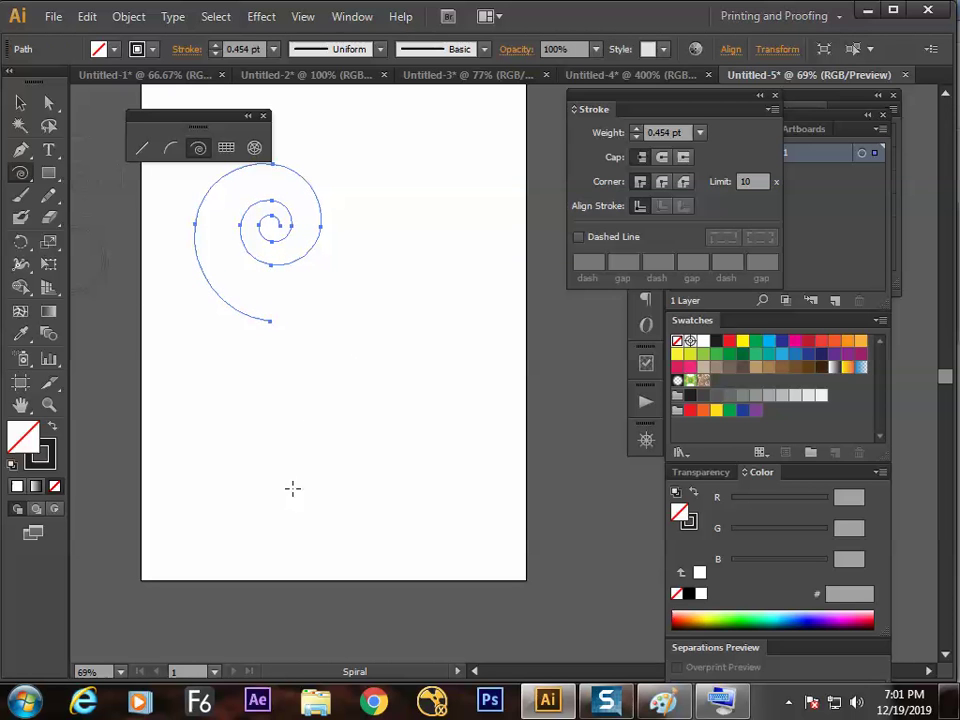
{"action": "left_click_drag", "start_coordinate": [272, 473], "coordinate": [277, 323]}
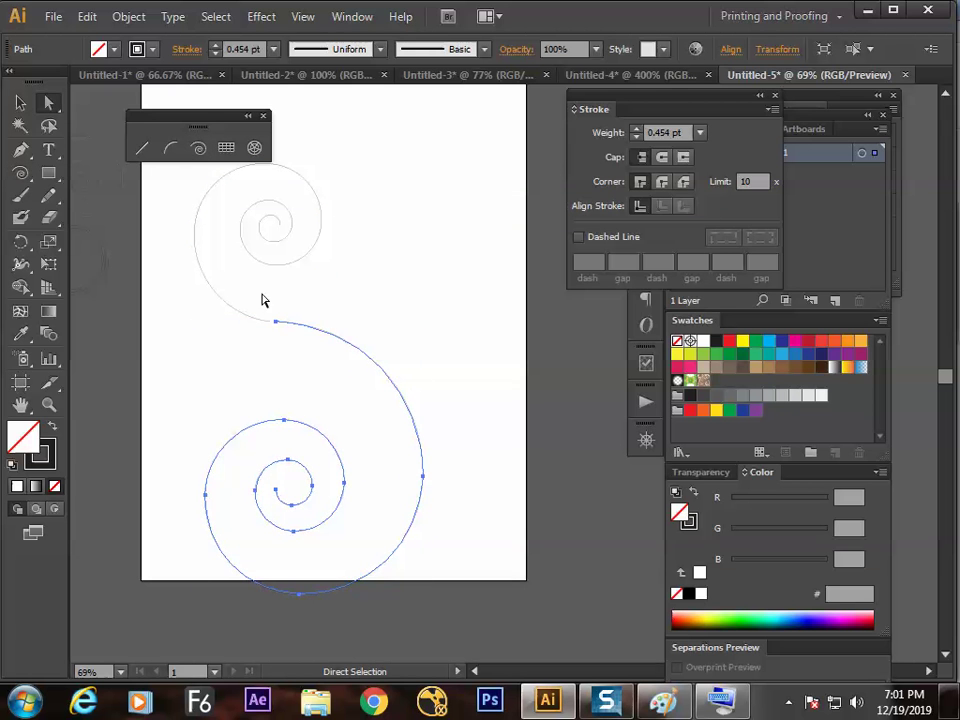
Step: Align the outer ends of the two spirals closely and join them into one continuous S-shaped curve
{"action": "key", "text": "z"}
{"action": "left_click_drag", "start_coordinate": [242, 272], "coordinate": [287, 335]}
{"action": "key", "text": "v"}
{"action": "left_click_drag", "start_coordinate": [454, 395], "coordinate": [419, 398]}
{"action": "left_click", "coordinate": [388, 360]}
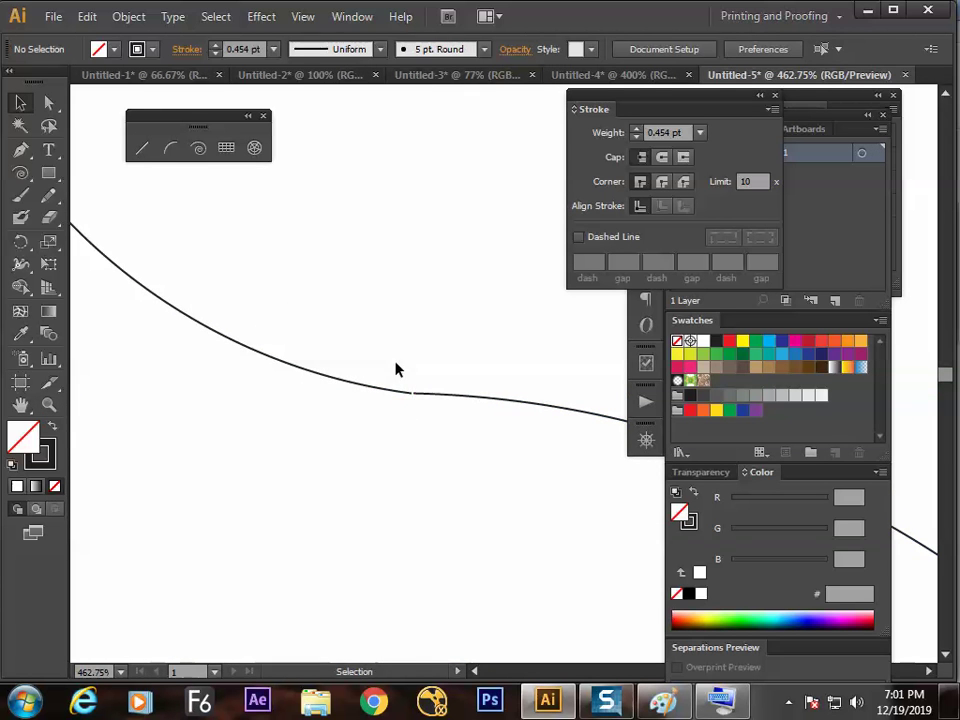
{"action": "key", "text": "a"}
{"action": "left_click", "coordinate": [420, 398]}
{"action": "key", "text": "v"}
{"action": "left_click", "coordinate": [405, 460]}
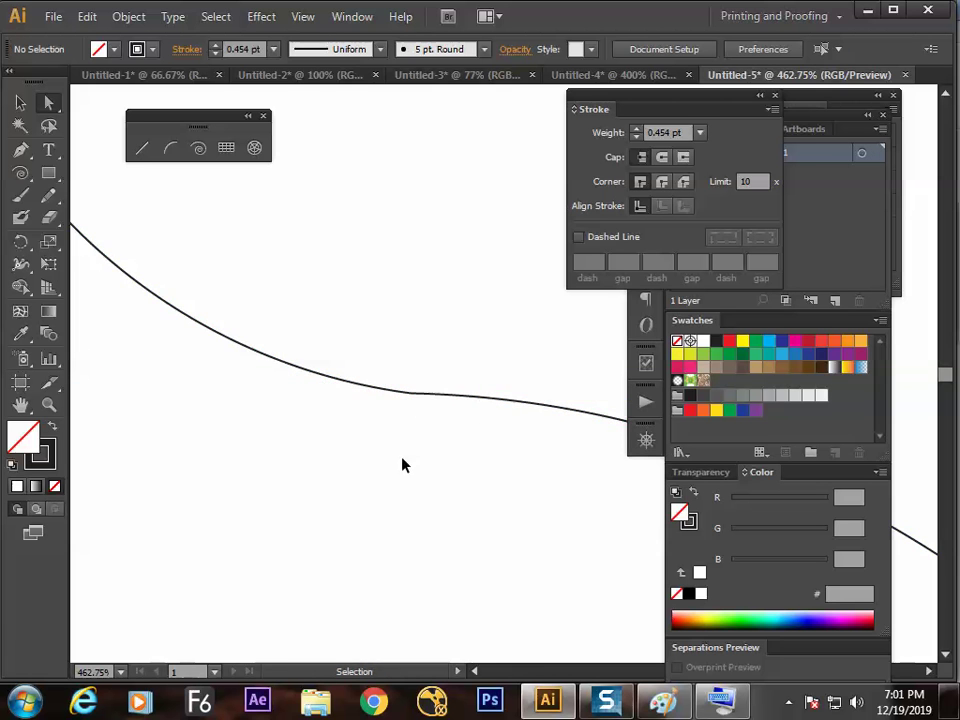
Step: Scale the joined S-shaped spiral curve down to a small ornament on the artboard
{"action": "key", "text": "ctrl+0"}
{"action": "left_click_drag", "start_coordinate": [417, 465], "coordinate": [394, 396]}
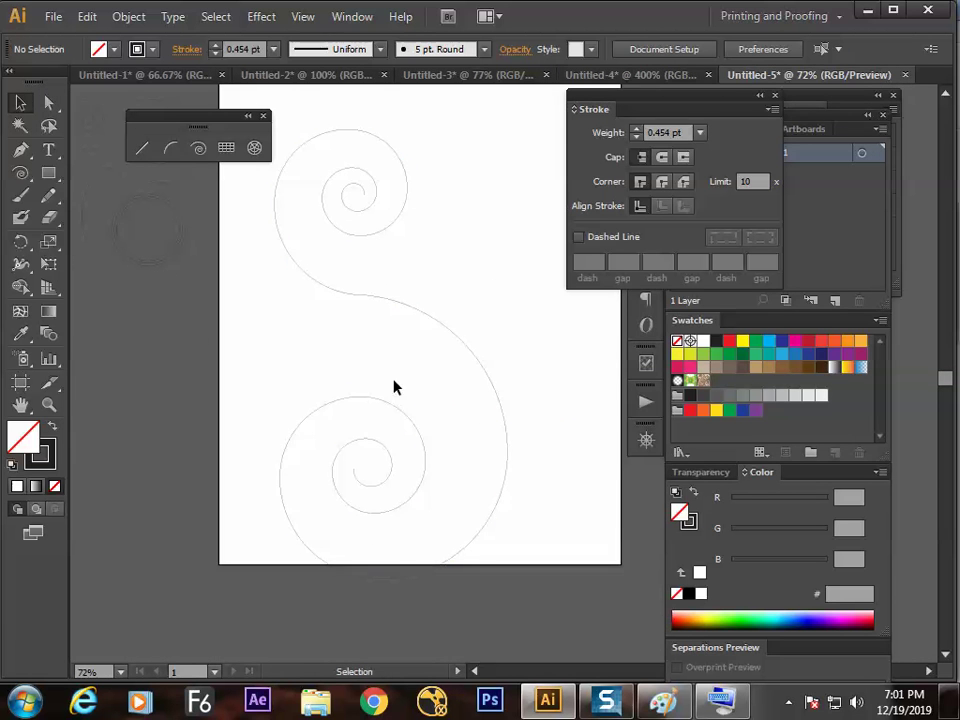
{"action": "left_click", "coordinate": [407, 309]}
{"action": "mouse_move", "coordinate": [507, 129]}
{"action": "left_mouse_down"}
{"action": "mouse_move", "coordinate": [437, 289]}
{"action": "mouse_move", "coordinate": [385, 365]}
{"action": "left_mouse_up"}
{"action": "left_click_drag", "start_coordinate": [338, 401], "coordinate": [403, 294]}
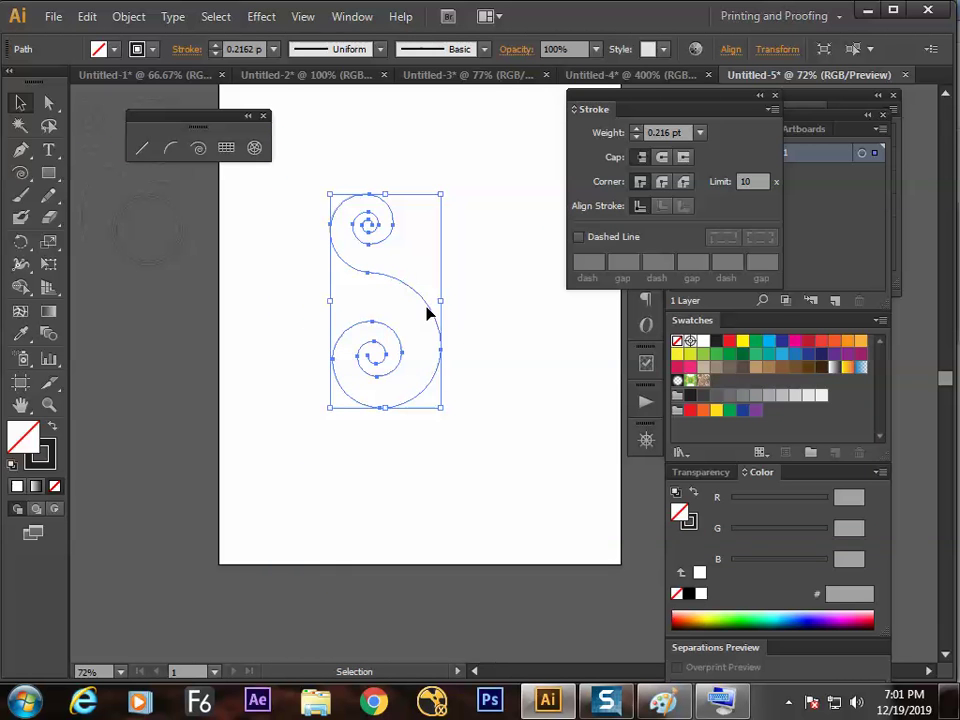
{"action": "left_click_drag", "start_coordinate": [440, 418], "coordinate": [392, 337]}
{"action": "left_click", "coordinate": [422, 381]}
{"action": "left_click_drag", "start_coordinate": [422, 381], "coordinate": [312, 235]}
Step: Give the S-shaped curve a 7 pt stroke with the lens-shaped width profile that tapers at both ends
{"action": "left_click", "coordinate": [273, 49]}
{"action": "left_click", "coordinate": [296, 252]}
{"action": "left_click", "coordinate": [320, 197]}
{"action": "left_click", "coordinate": [333, 215]}
{"action": "left_click", "coordinate": [273, 49]}
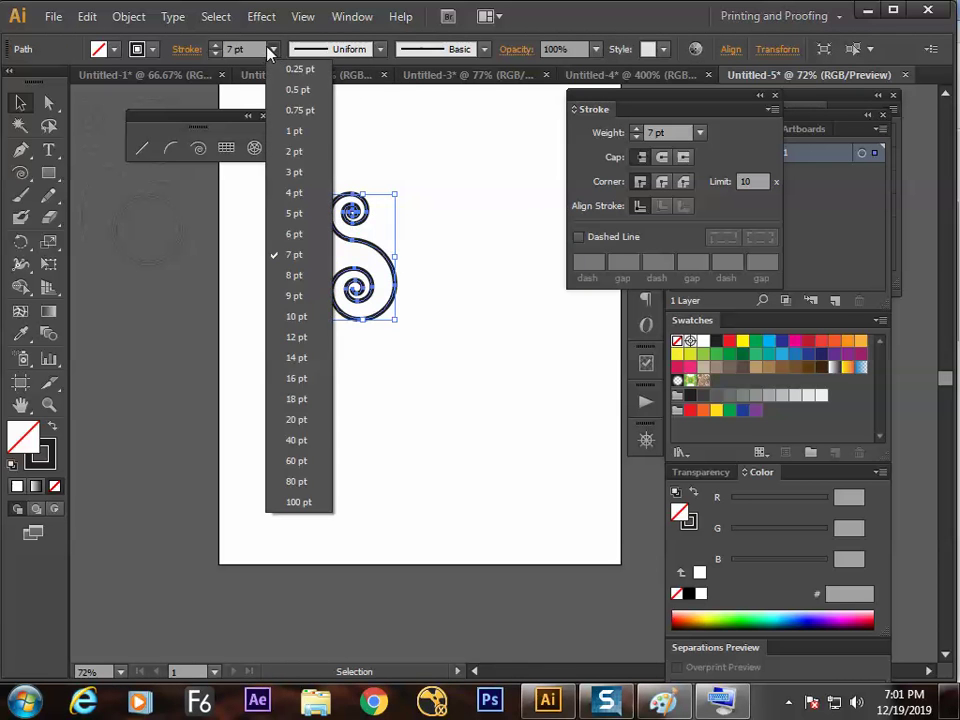
{"action": "left_click", "coordinate": [380, 49]}
{"action": "left_click", "coordinate": [342, 106]}
{"action": "left_click", "coordinate": [463, 339]}
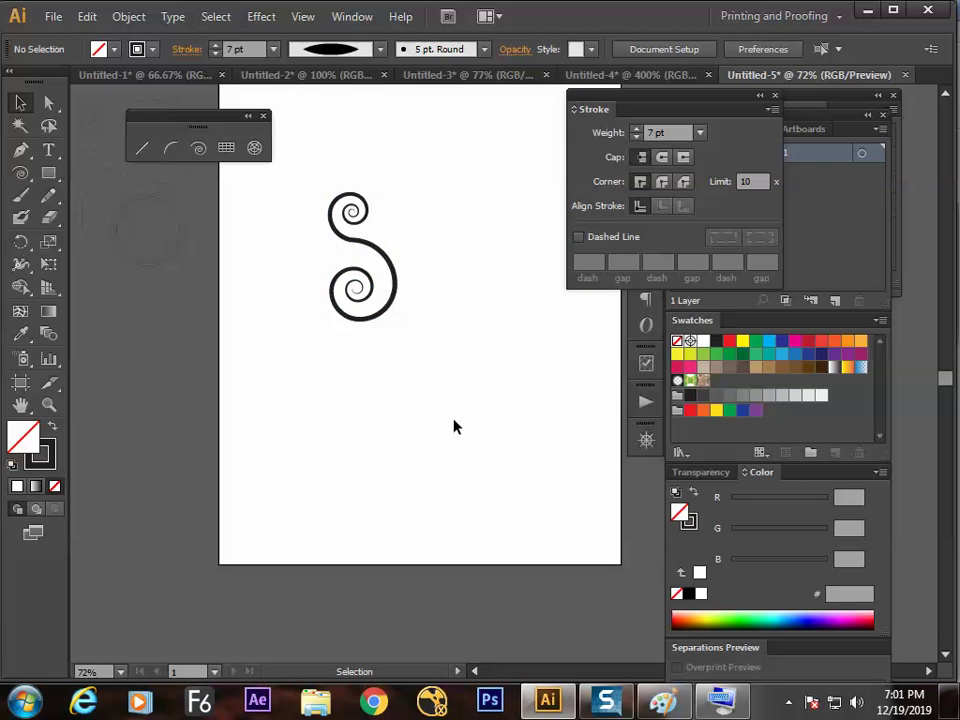
Step: Shrink the S-shaped ornament, place it in the artboard's upper left corner and copy it horizontally to the right
{"action": "left_click_drag", "start_coordinate": [407, 381], "coordinate": [407, 485]}
{"action": "left_click", "coordinate": [364, 364]}
{"action": "left_click_drag", "start_coordinate": [364, 364], "coordinate": [334, 300]}
{"action": "mouse_move", "coordinate": [334, 300]}
{"action": "left_mouse_down"}
{"action": "mouse_move", "coordinate": [377, 373]}
{"action": "mouse_move", "coordinate": [355, 385]}
{"action": "mouse_move", "coordinate": [349, 332]}
{"action": "left_mouse_up"}
{"action": "left_click_drag", "start_coordinate": [347, 264], "coordinate": [330, 299]}
{"action": "left_click_drag", "start_coordinate": [317, 369], "coordinate": [502, 336]}
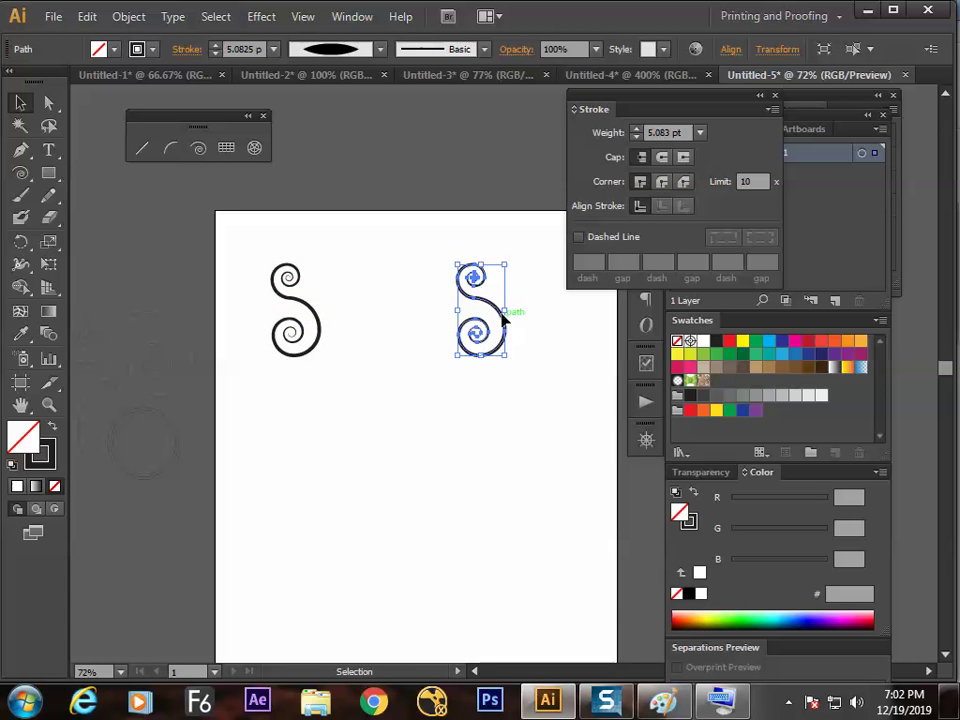
Step: Reflect the copied ornament across the vertical axis and move it out to the artboard's right side
{"action": "right_click", "coordinate": [494, 316]}
{"action": "mouse_move", "coordinate": [557, 562]}
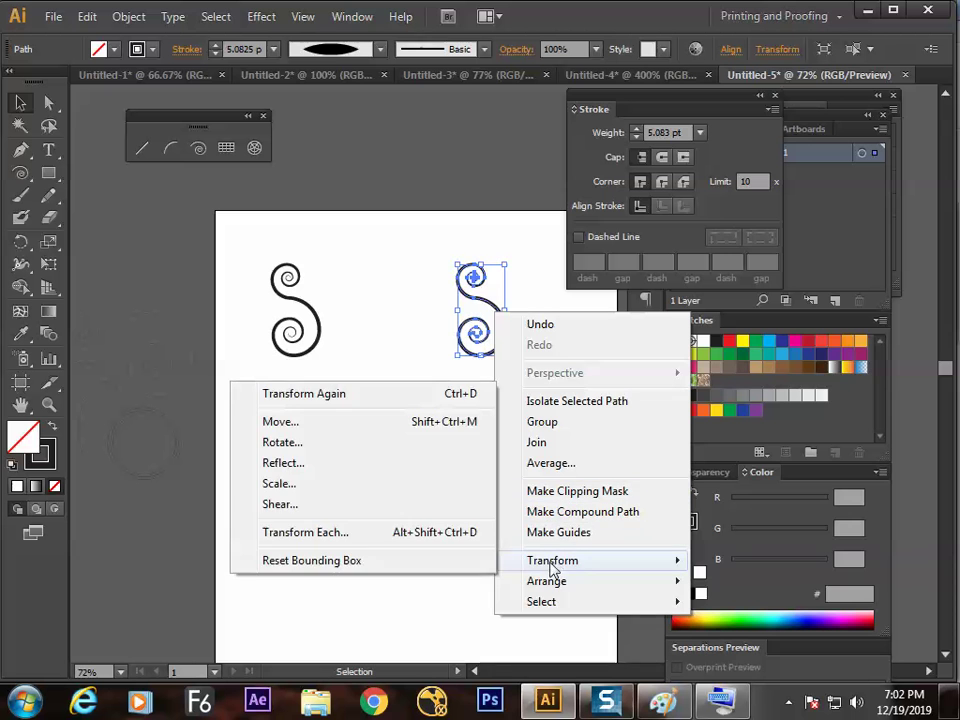
{"action": "left_click", "coordinate": [313, 460]}
{"action": "key", "text": "Return"}
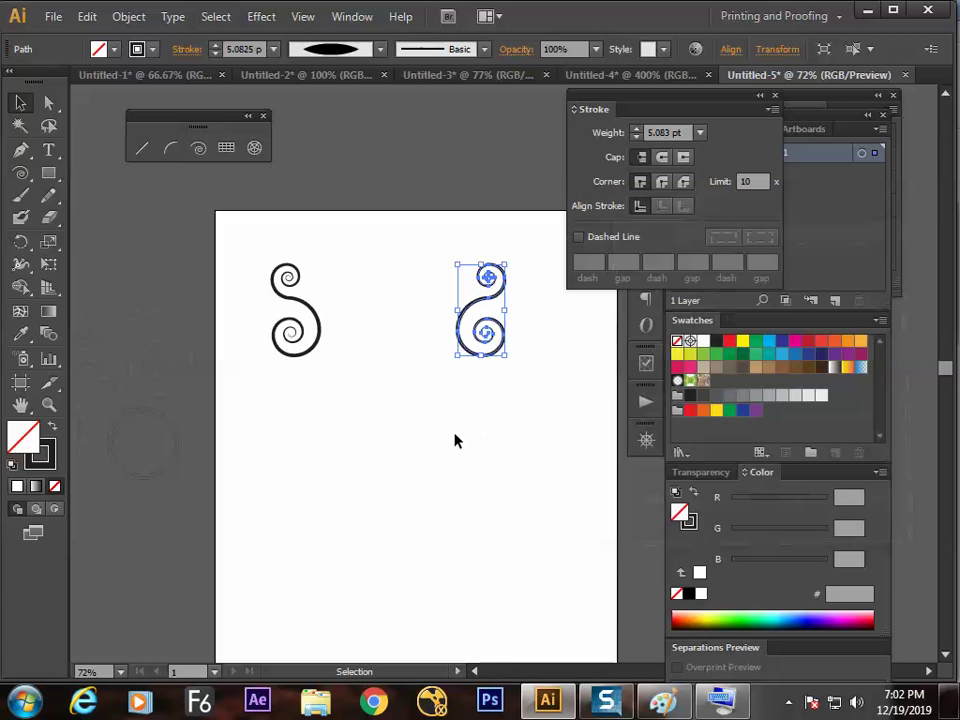
{"action": "left_click", "coordinate": [476, 439]}
{"action": "left_click_drag", "start_coordinate": [484, 343], "coordinate": [543, 340]}
{"action": "left_click", "coordinate": [469, 407]}
Step: Join the left and right ornaments with a straight line between their upper spirals
{"action": "left_click_drag", "start_coordinate": [255, 315], "coordinate": [521, 376]}
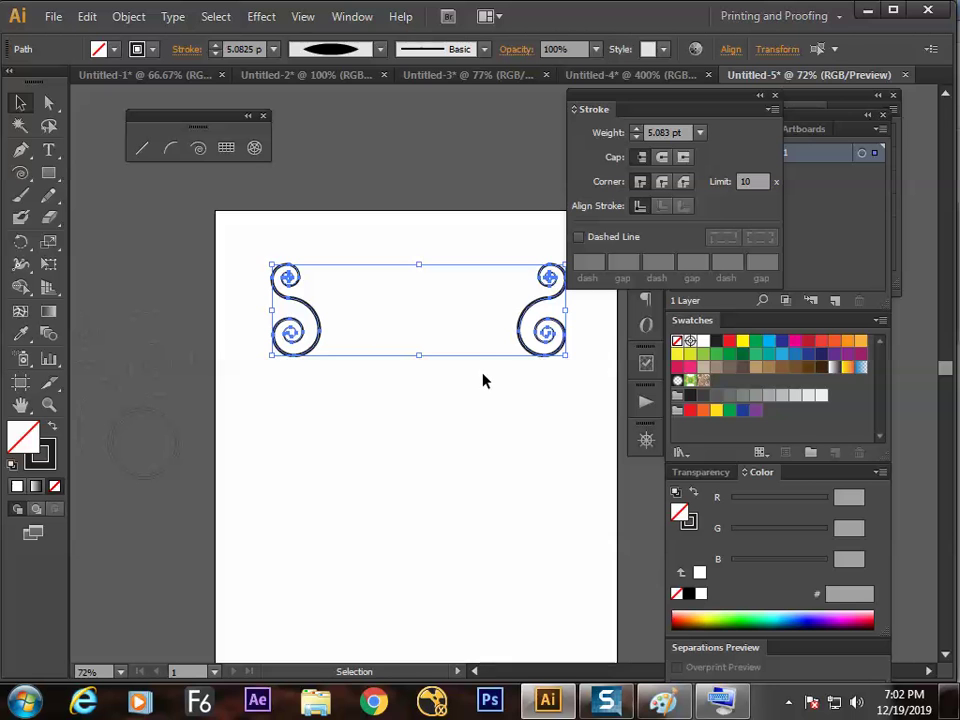
{"action": "key", "text": "ctrl+j"}
{"action": "left_click", "coordinate": [471, 493]}
{"action": "left_click_drag", "start_coordinate": [439, 514], "coordinate": [431, 436]}
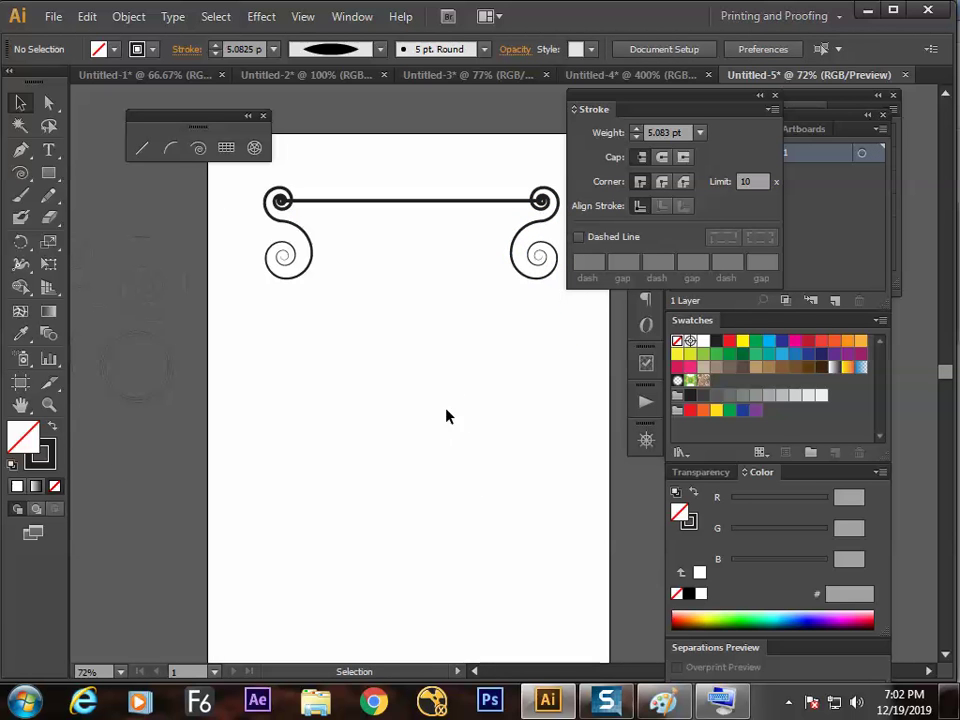
Step: Copy the joined ornament straight down to the lower part of the artboard and reflect the copy across the horizontal axis
{"action": "key", "text": "ctrl+a"}
{"action": "left_click_drag", "start_coordinate": [432, 208], "coordinate": [432, 557]}
{"action": "right_click", "coordinate": [461, 497]}
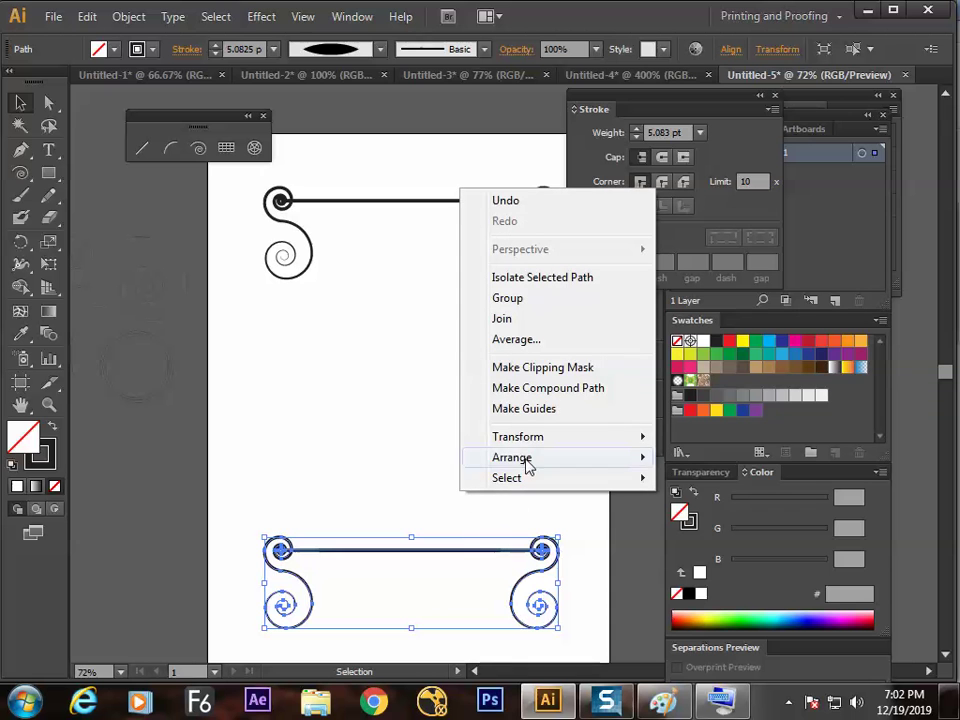
{"action": "mouse_move", "coordinate": [521, 438]}
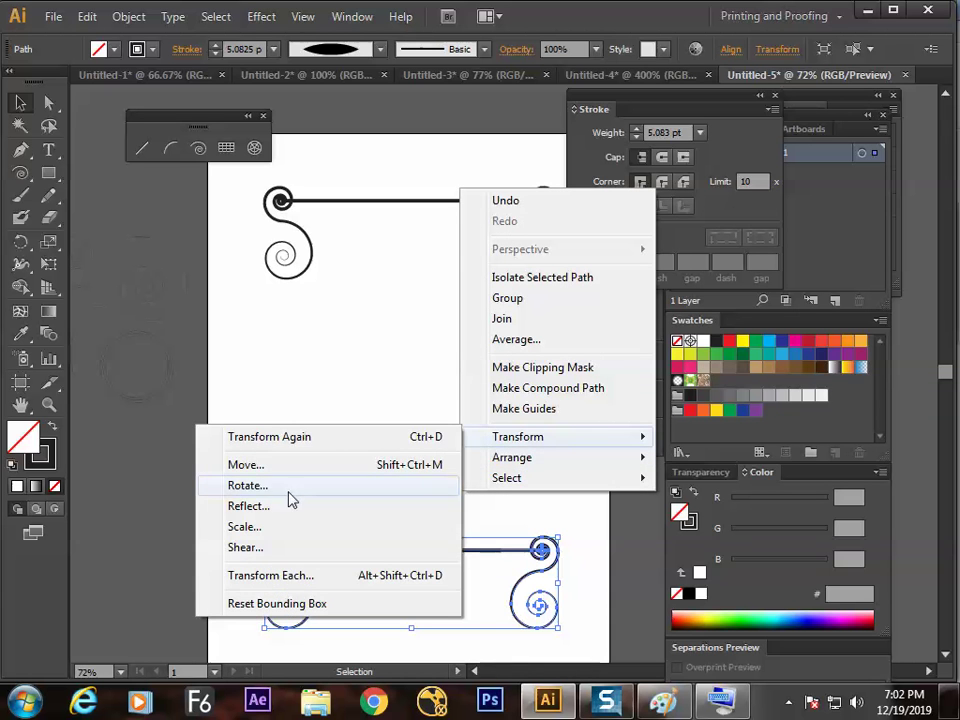
{"action": "left_click", "coordinate": [262, 507]}
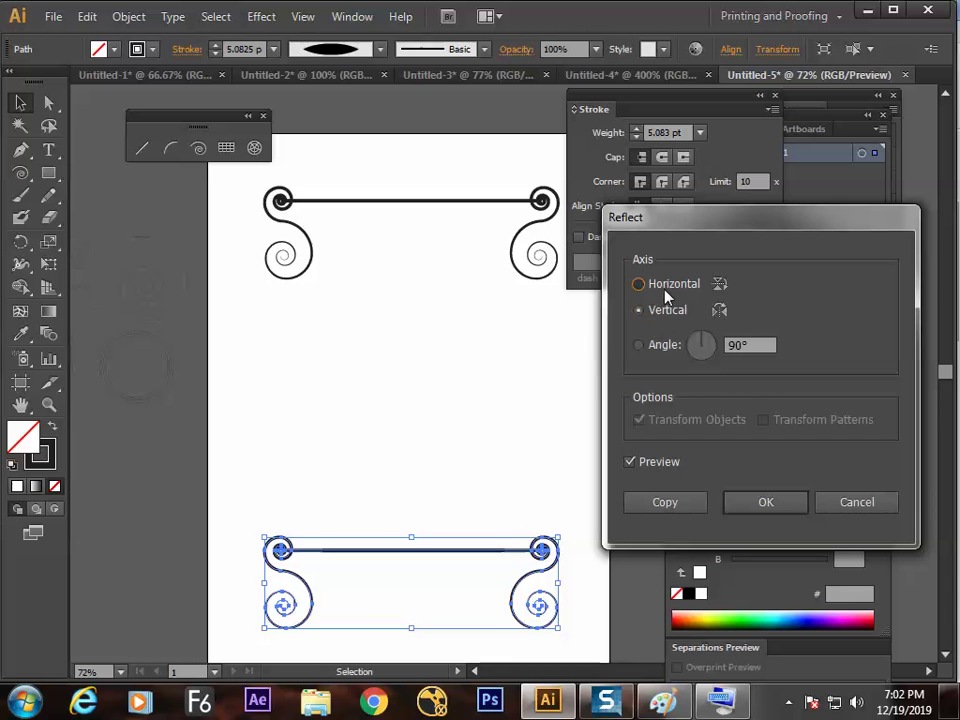
{"action": "left_click", "coordinate": [638, 284]}
{"action": "key", "text": "Return"}
Step: Join the upper and lower ornaments into one closed frame with straight lines between the facing spirals on both sides
{"action": "left_click", "coordinate": [558, 508]}
{"action": "left_click_drag", "start_coordinate": [418, 159], "coordinate": [579, 598]}
{"action": "key", "text": "a"}
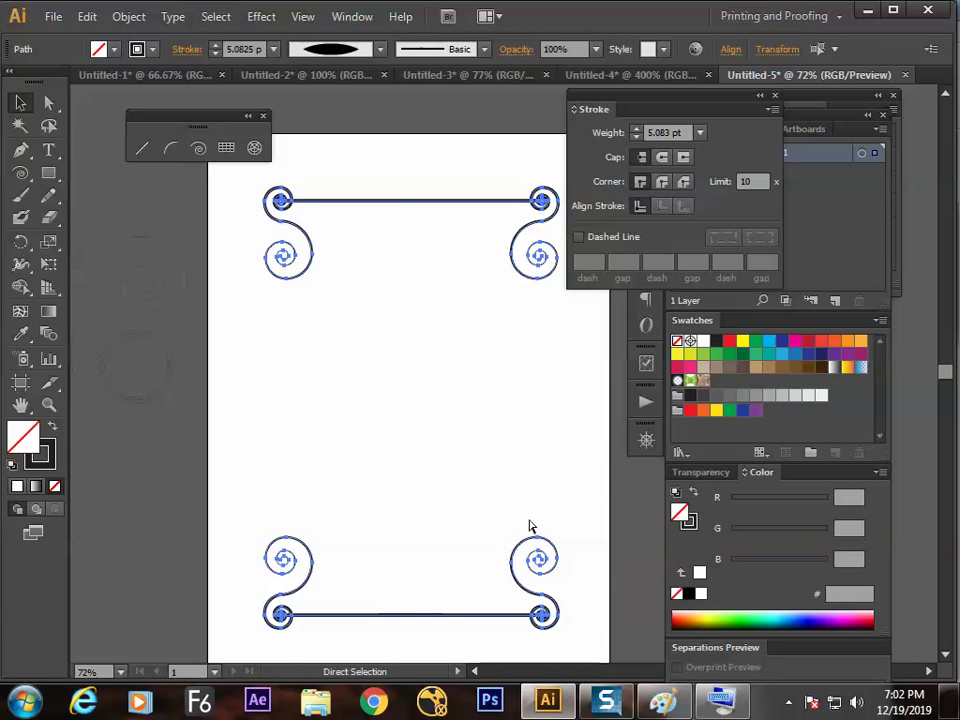
{"action": "key", "text": "ctrl+k"}
{"action": "left_click", "coordinate": [496, 581]}
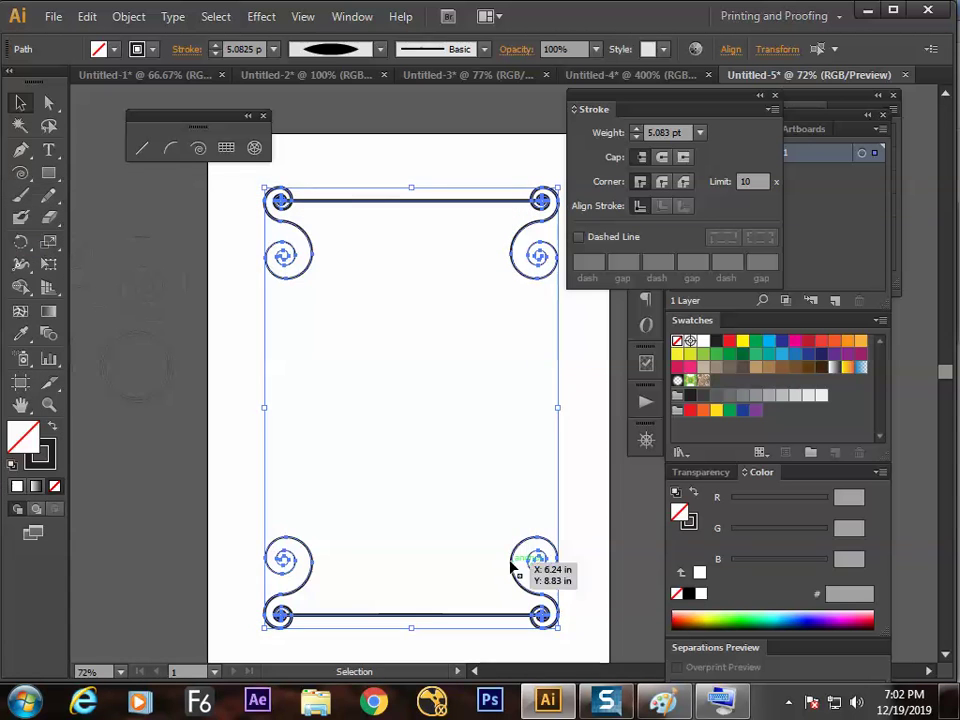
{"action": "key", "text": "v"}
{"action": "key", "text": "ctrl+j"}
{"action": "key", "text": "ctrl+j"}
{"action": "left_click", "coordinate": [474, 467]}
{"action": "key", "text": "Tab"}
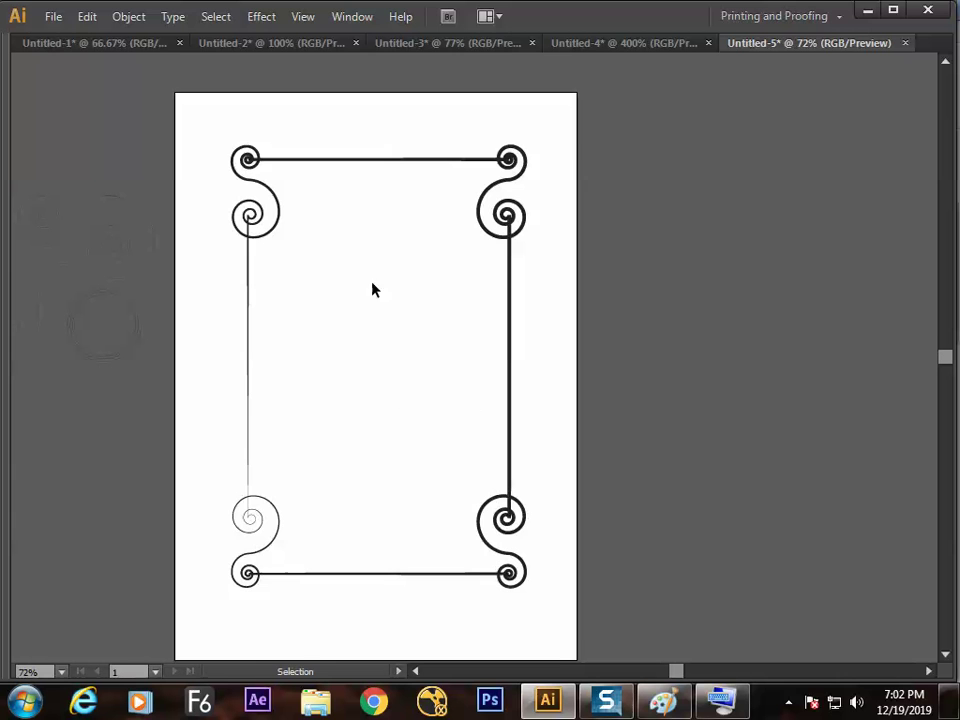
Step: Give the frame's stroke the Uniform width profile and a 1 pt weight
{"action": "left_click", "coordinate": [286, 273]}
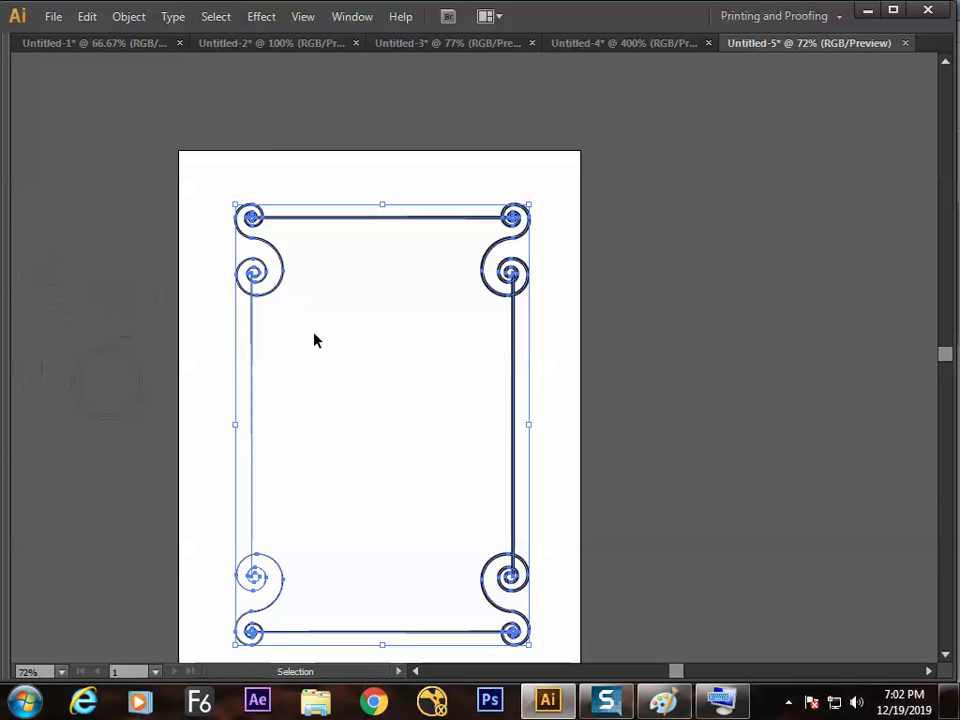
{"action": "key", "text": "Tab"}
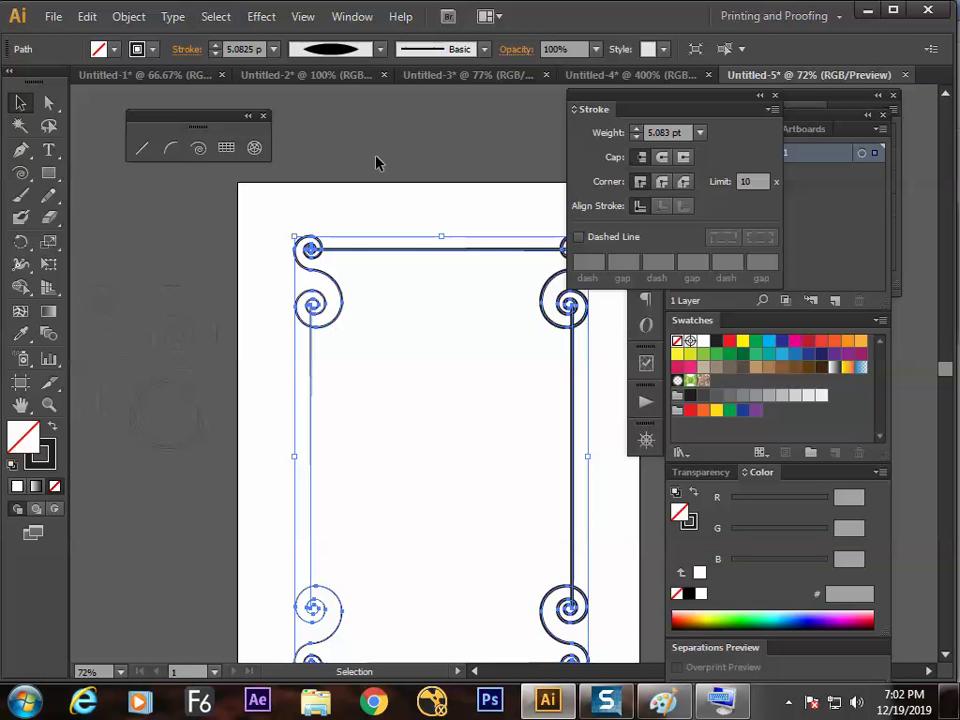
{"action": "left_click", "coordinate": [380, 49]}
{"action": "scroll", "coordinate": [379, 144], "scroll_direction": "up", "scroll_amount": 1}
{"action": "left_click", "coordinate": [352, 87]}
{"action": "left_click", "coordinate": [403, 229]}
{"action": "left_click", "coordinate": [405, 243]}
{"action": "left_click", "coordinate": [273, 49]}
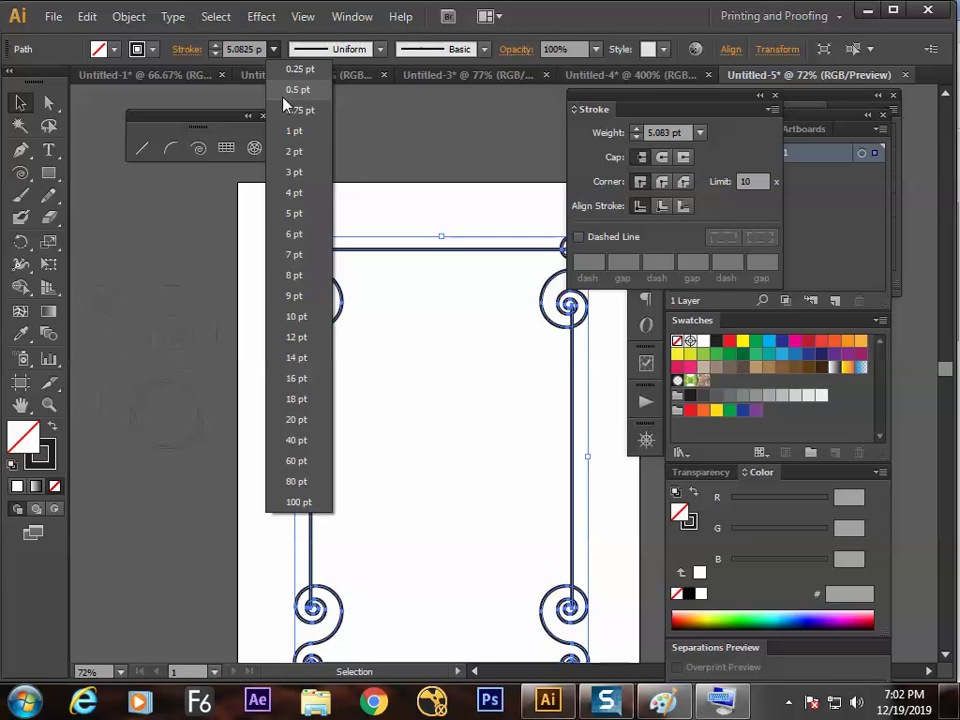
{"action": "left_click", "coordinate": [293, 131]}
{"action": "left_click", "coordinate": [386, 161]}
Step: Fill the spiral frame with bright blue 00AEEF and view it without the panels
{"action": "key", "text": "Tab"}
{"action": "key", "text": "ctrl+a"}
{"action": "scroll", "coordinate": [464, 392], "scroll_direction": "down", "scroll_amount": 1}
{"action": "key", "text": "Tab"}
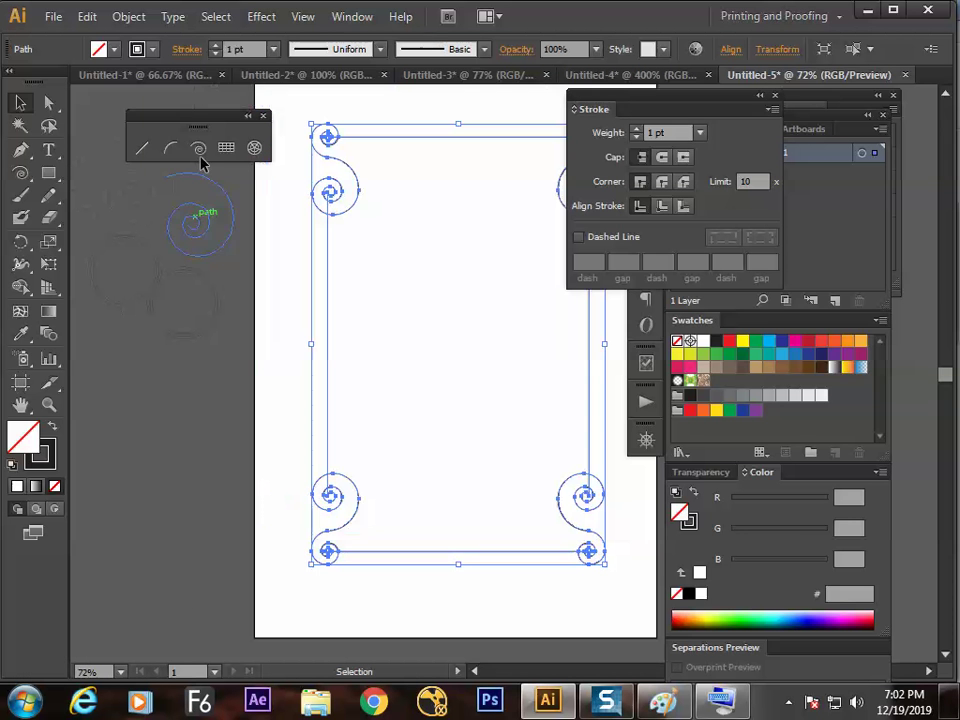
{"action": "left_click", "coordinate": [105, 49]}
{"action": "left_click", "coordinate": [105, 84]}
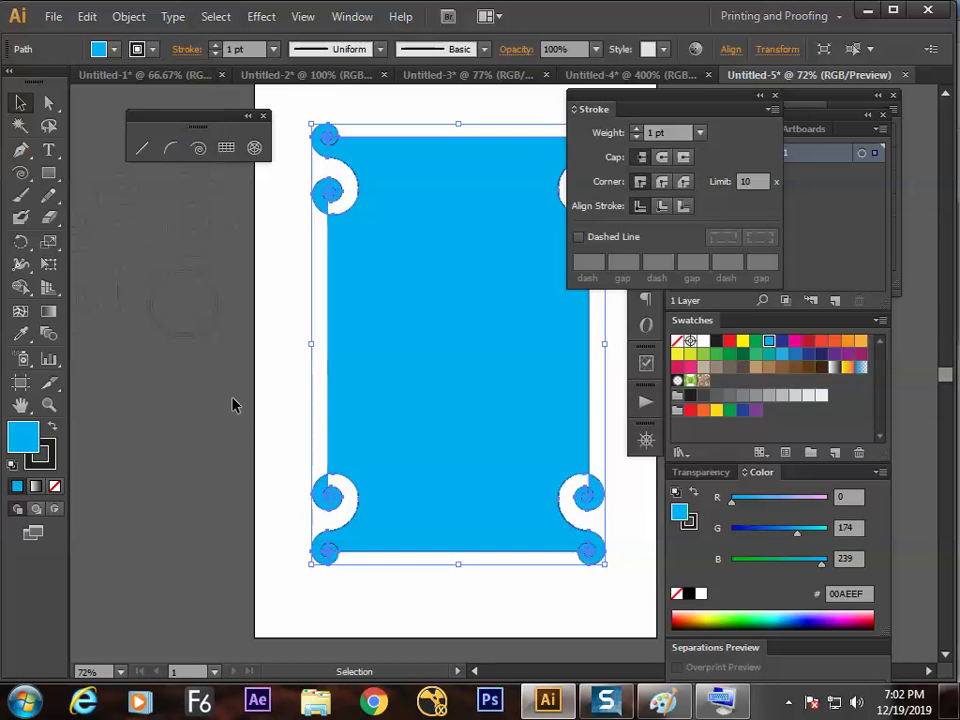
{"action": "key", "text": "Tab"}
{"action": "left_click", "coordinate": [281, 516]}
{"action": "left_click_drag", "start_coordinate": [281, 516], "coordinate": [253, 551]}
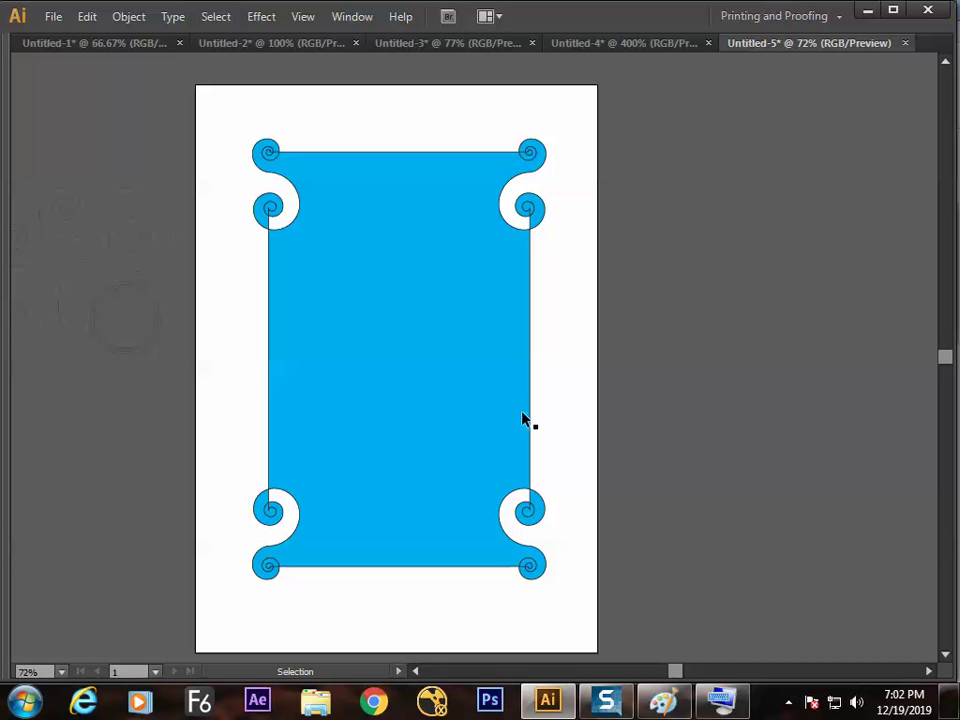
Step: Copy the blue frame, switch to Paint and paste it onto the notes canvas
{"action": "left_click", "coordinate": [476, 444]}
{"action": "key", "text": "a"}
{"action": "key", "text": "v"}
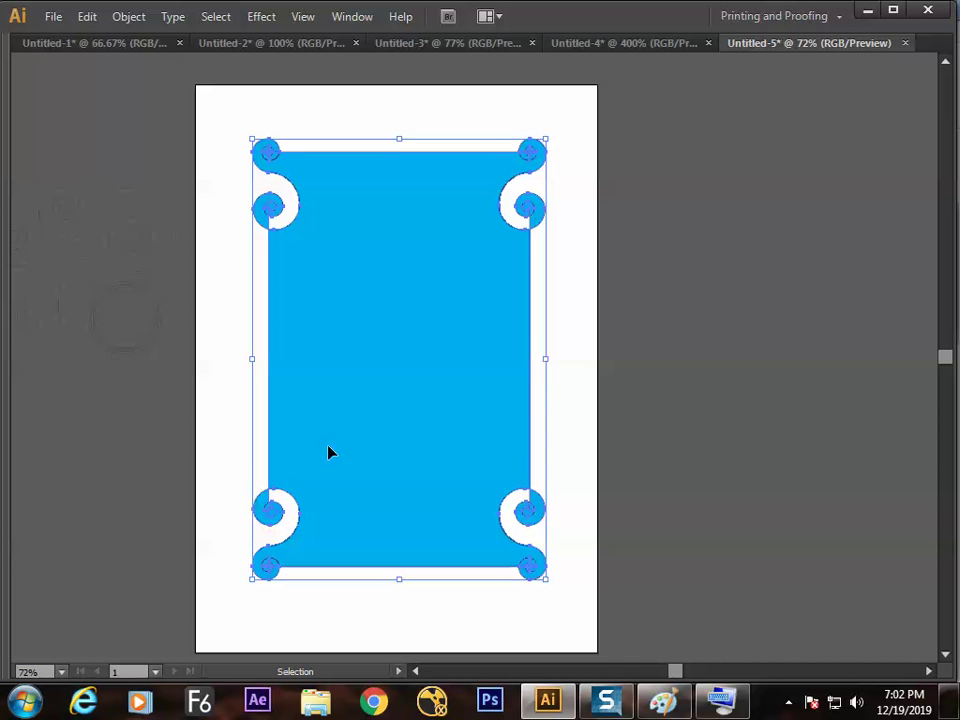
{"action": "key", "text": "alt+Tab"}
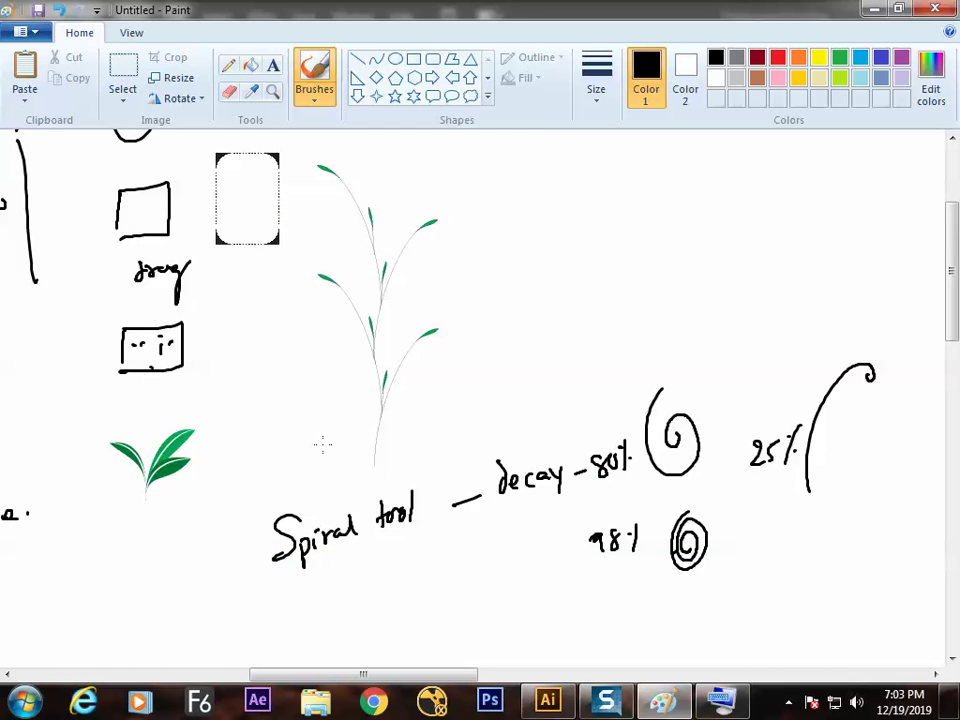
{"action": "key", "text": "ctrl+v"}
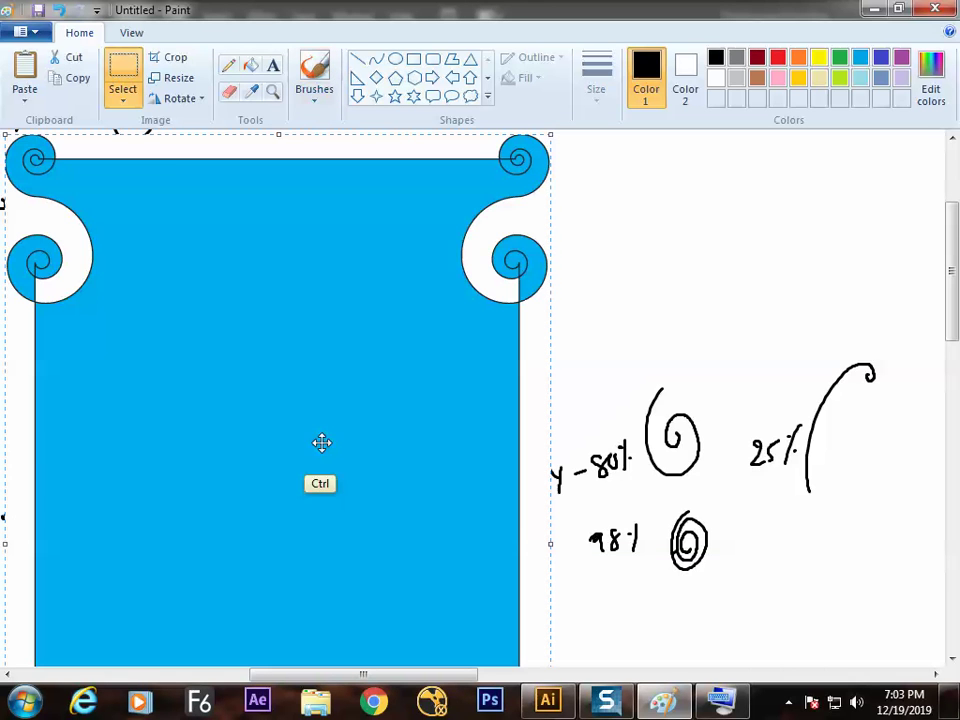
Step: Resize the pasted frame to 50 percent and move it into the empty area above the spiral decay notes
{"action": "left_click", "coordinate": [179, 78]}
{"action": "double_click", "coordinate": [238, 177]}
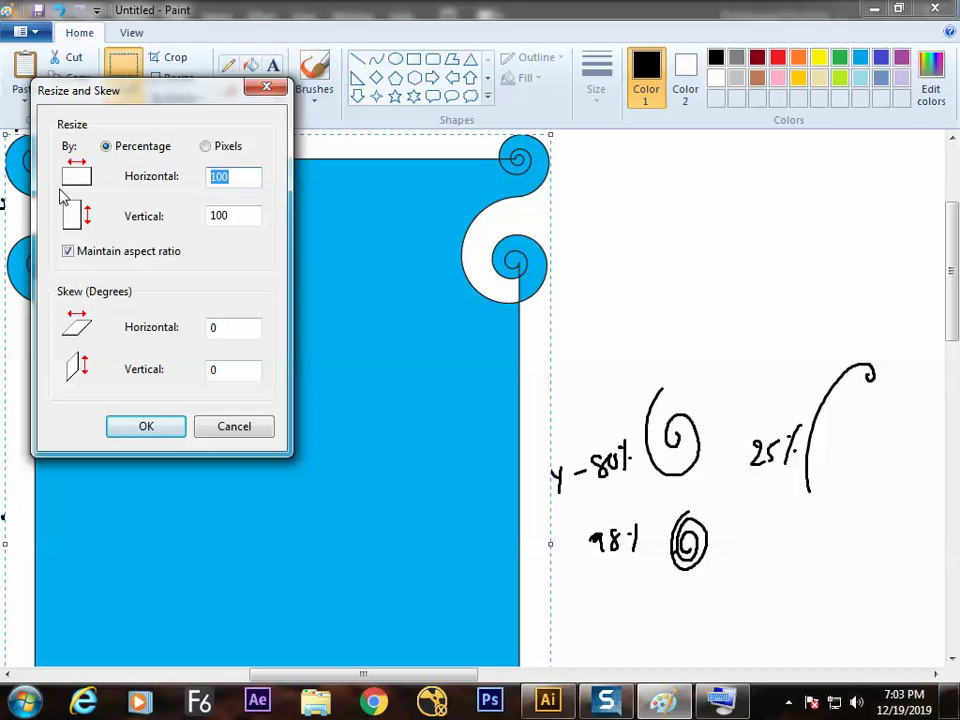
{"action": "type", "text": "50"}
{"action": "key", "text": "Return"}
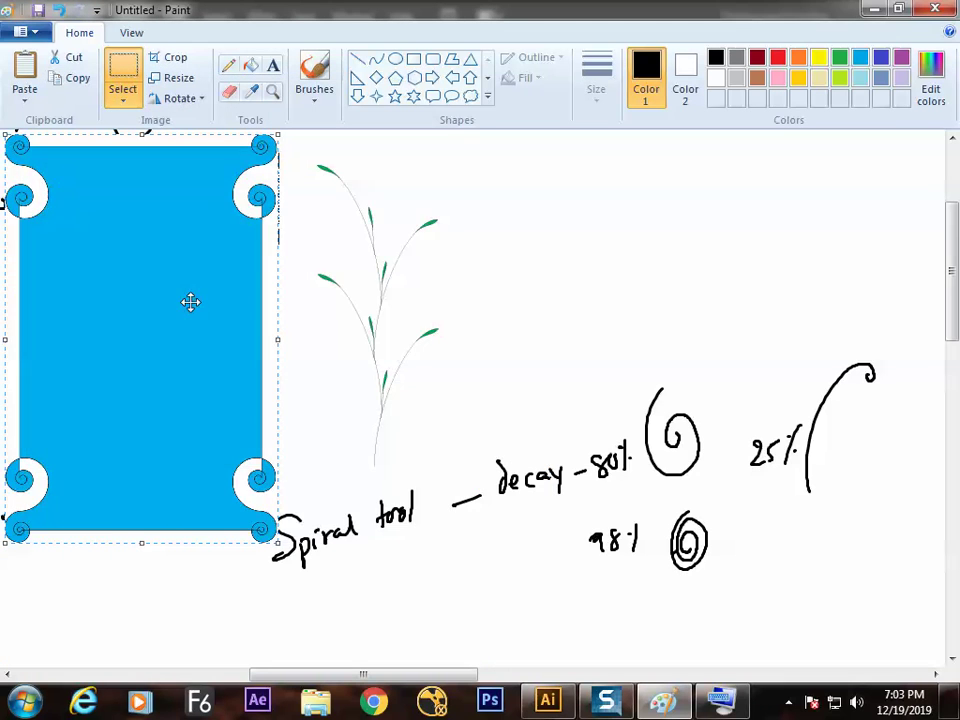
{"action": "left_click_drag", "start_coordinate": [167, 321], "coordinate": [583, 131]}
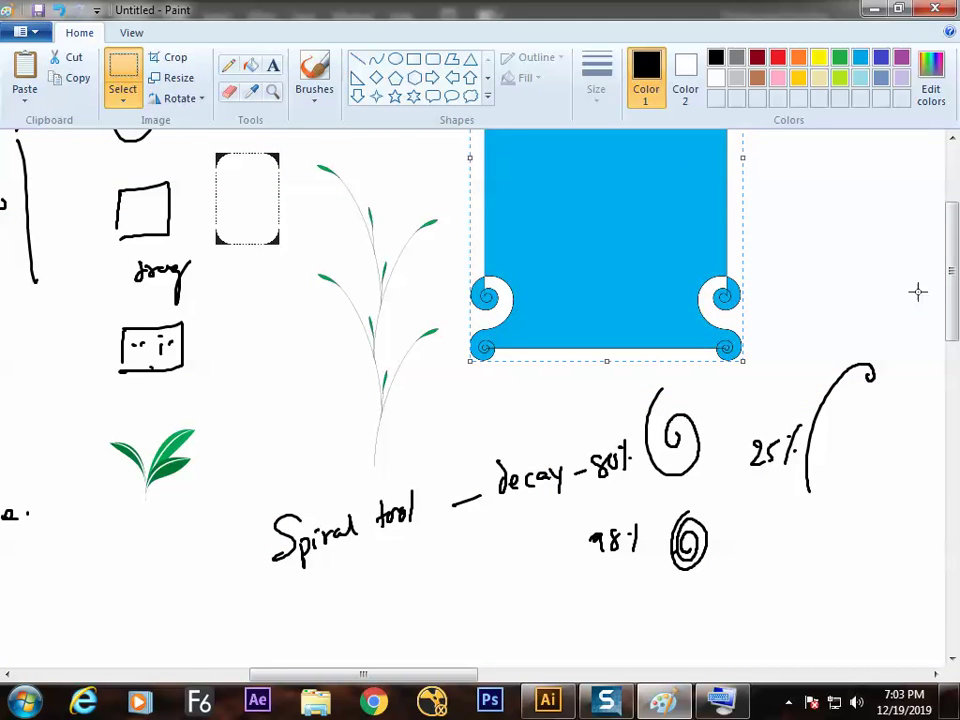
{"action": "left_click_drag", "start_coordinate": [951, 268], "coordinate": [951, 217]}
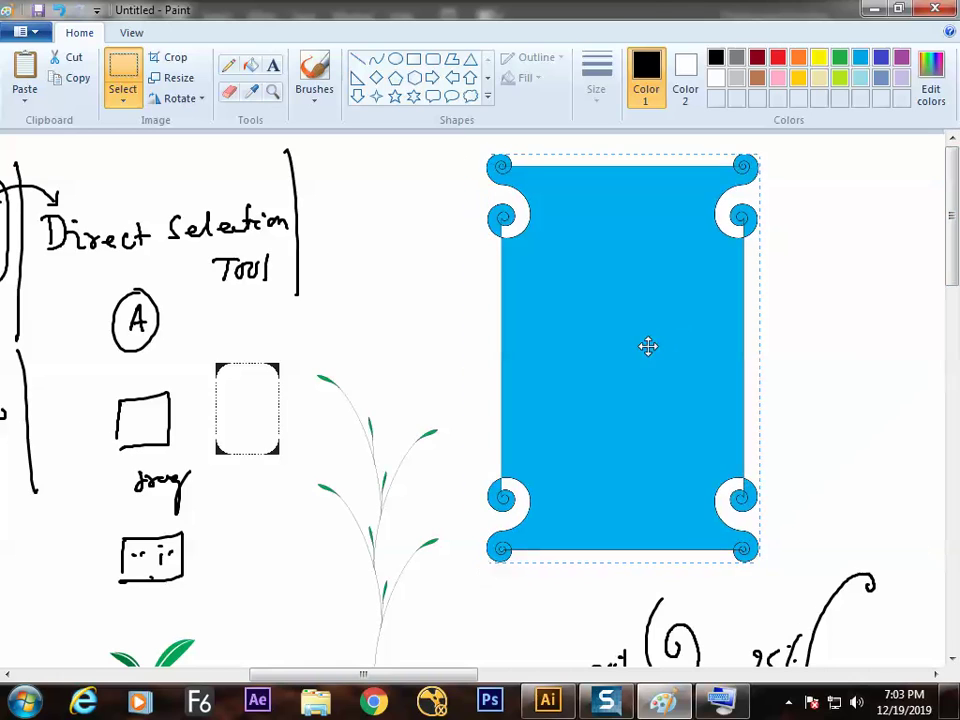
Step: Switch back to Illustrator and shift the blue frame slightly down and to the right on its artboard
{"action": "key", "text": "alt+Tab"}
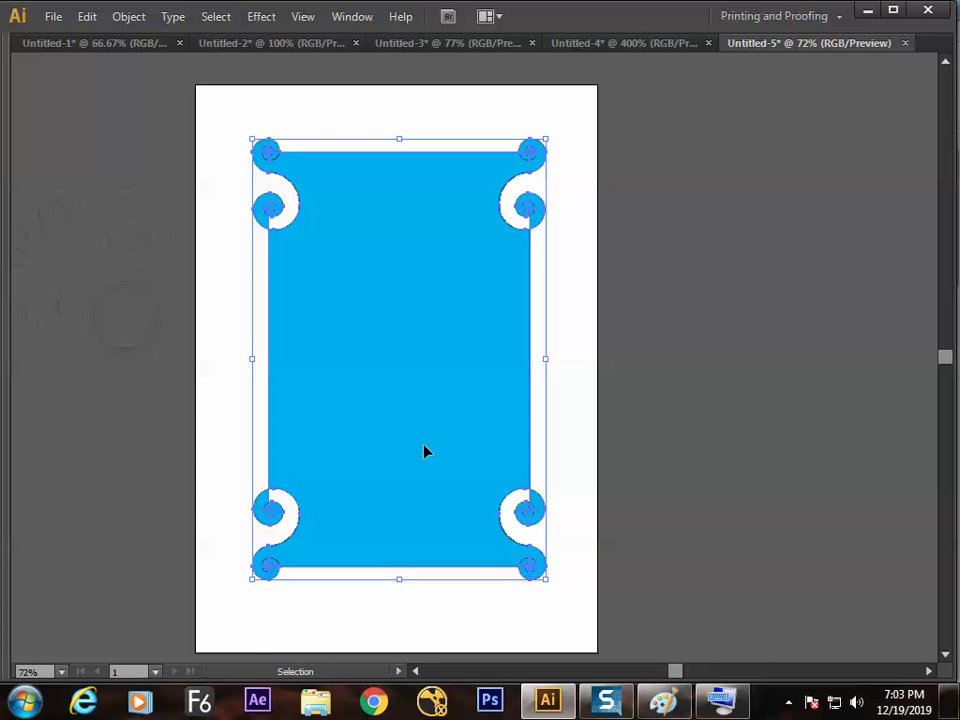
{"action": "key", "text": "Tab"}
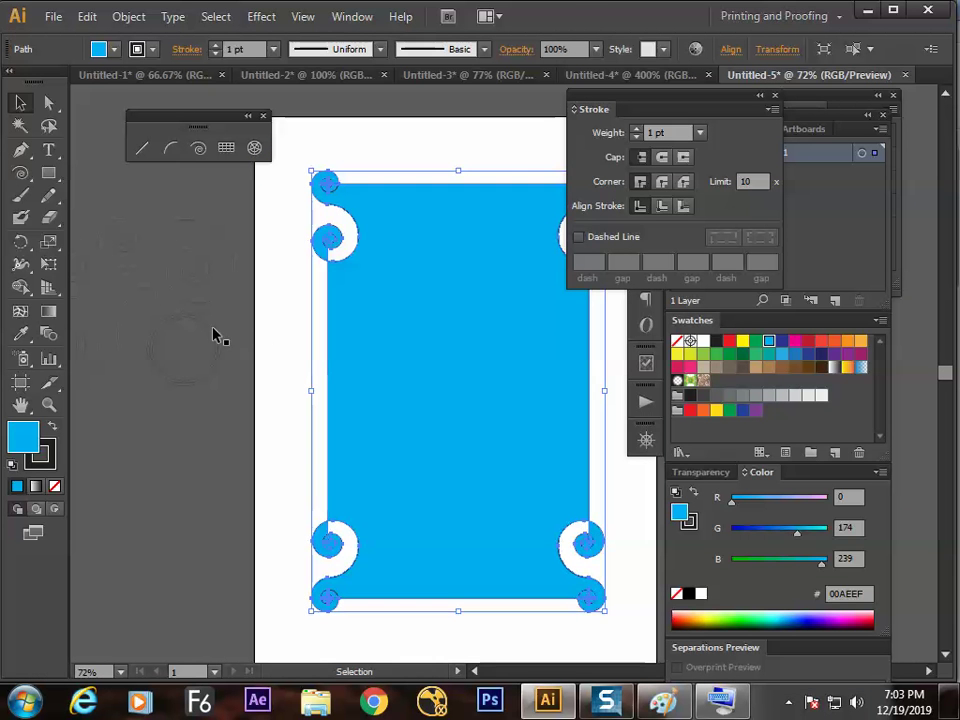
{"action": "left_click", "coordinate": [215, 365]}
{"action": "left_click_drag", "start_coordinate": [70, 272], "coordinate": [203, 314]}
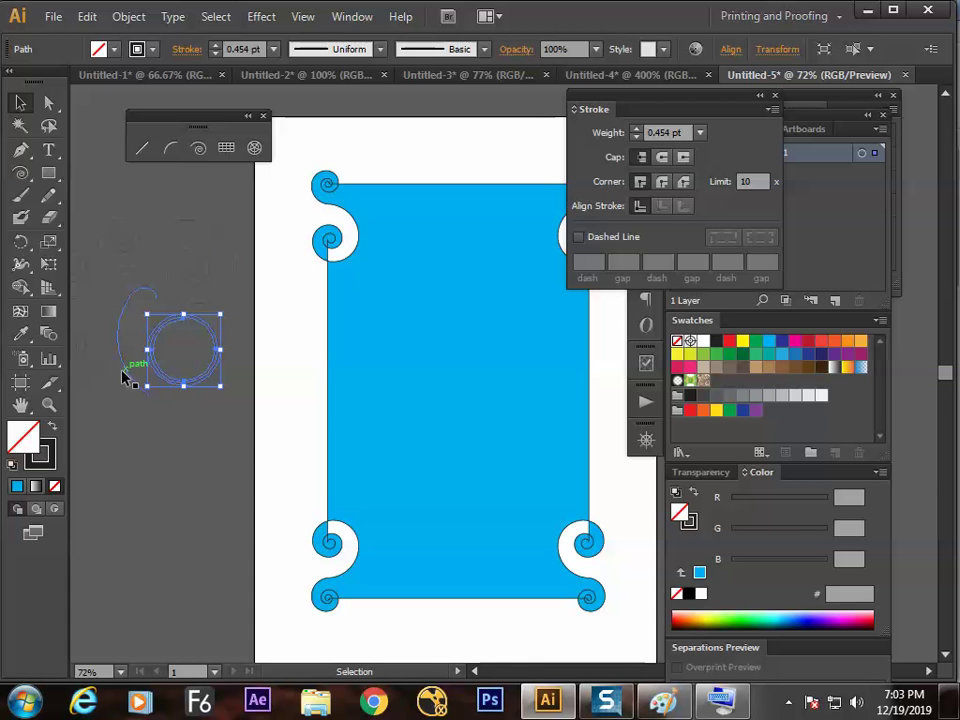
{"action": "left_click", "coordinate": [376, 382]}
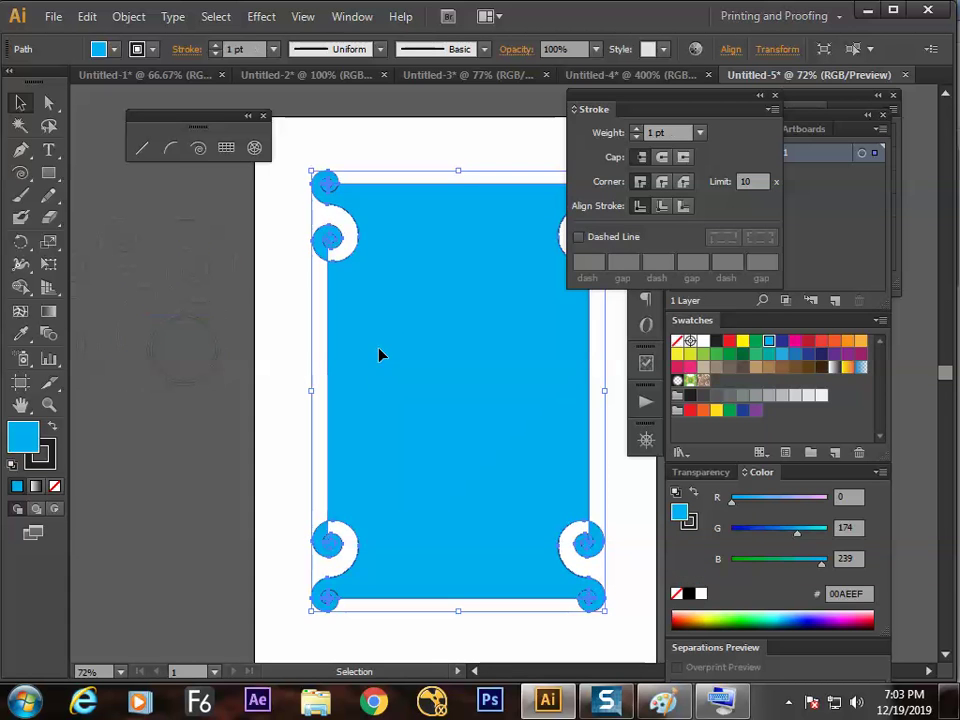
{"action": "left_click", "coordinate": [212, 290]}
{"action": "left_click", "coordinate": [214, 279]}
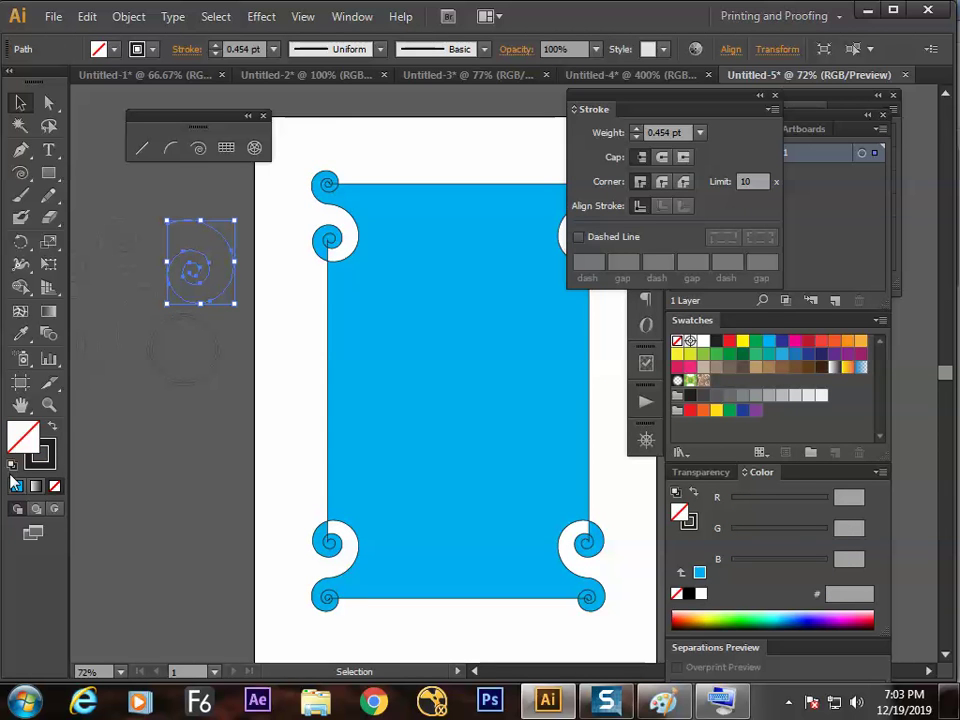
{"action": "left_click", "coordinate": [345, 298]}
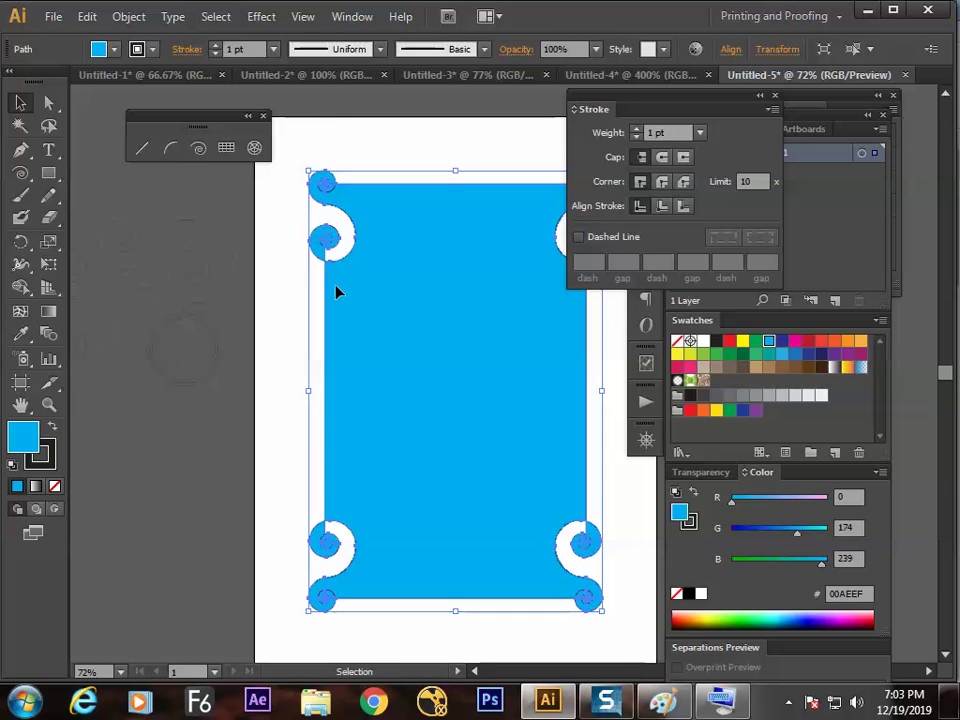
{"action": "left_click_drag", "start_coordinate": [394, 331], "coordinate": [409, 341]}
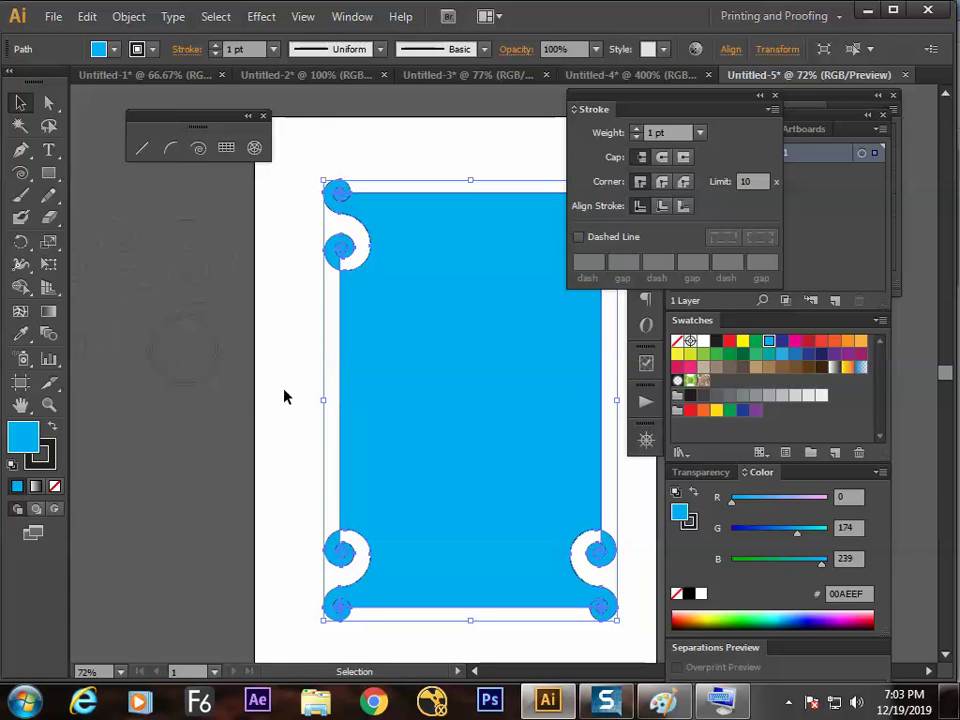
{"action": "left_click", "coordinate": [328, 315]}
{"action": "left_click", "coordinate": [382, 323]}
Step: Choose the Spiral tool and create a new blank document with the default settings
{"action": "left_click", "coordinate": [199, 150]}
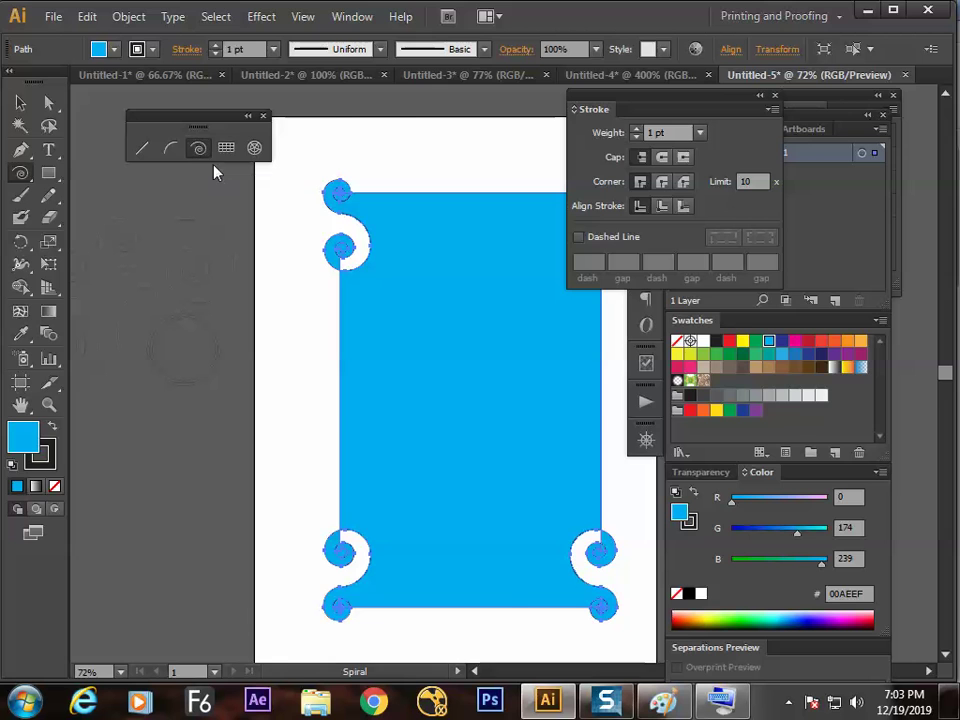
{"action": "key", "text": "alt+Tab"}
{"action": "key", "text": "alt+space"}
{"action": "key", "text": "alt+Tab"}
{"action": "key", "text": "ctrl+n"}
{"action": "key", "text": "Return"}
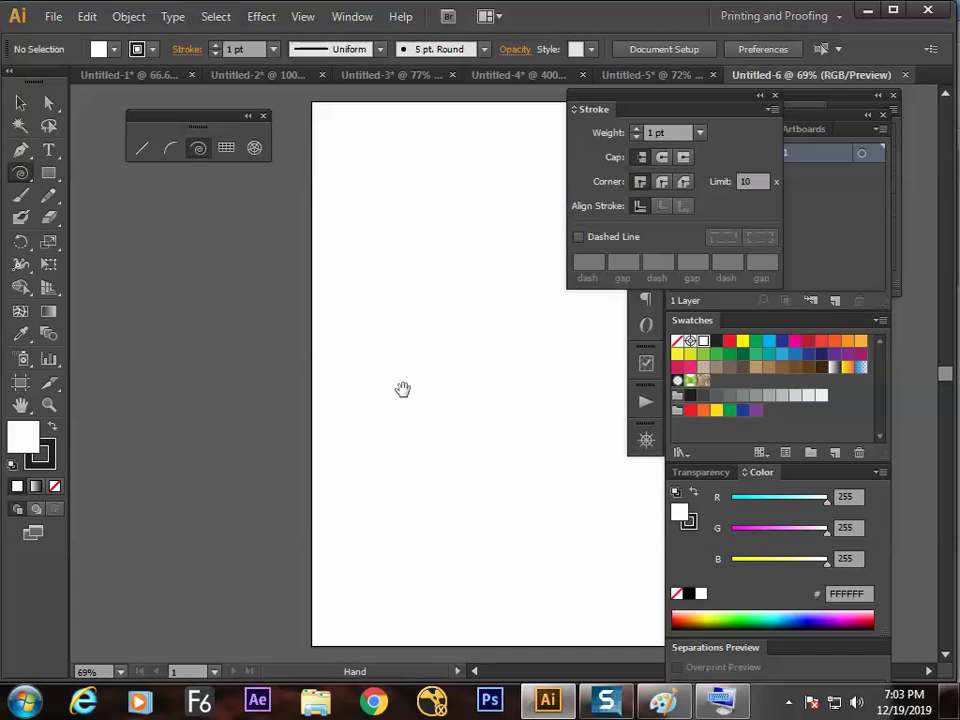
{"action": "left_click_drag", "start_coordinate": [403, 388], "coordinate": [317, 382]}
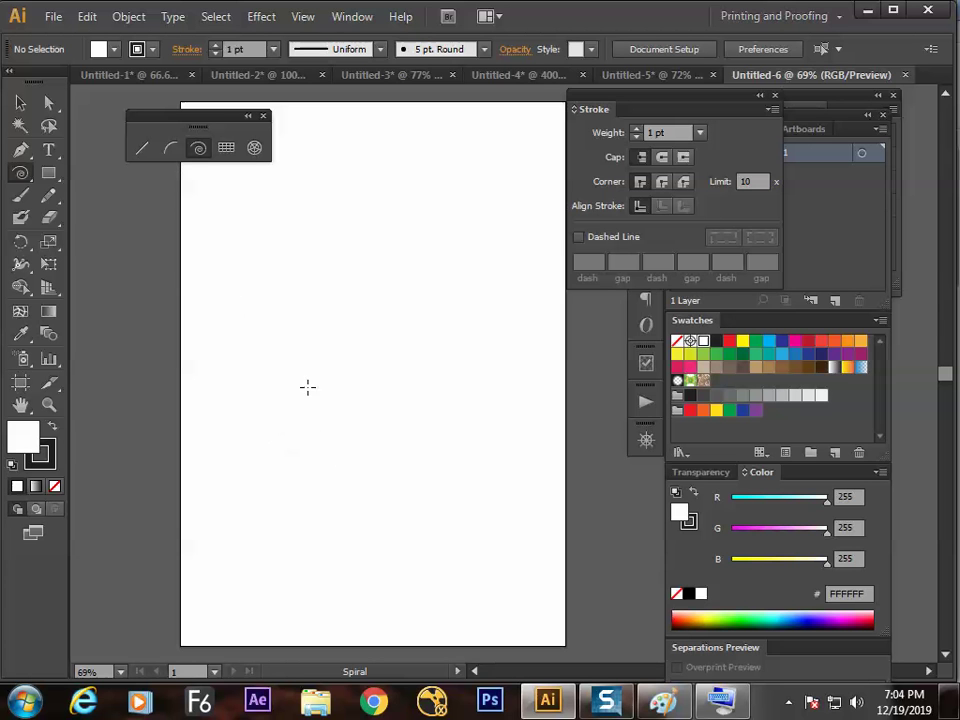
Step: Draw a large open spiral in the middle of the new artboard
{"action": "left_click_drag", "start_coordinate": [317, 502], "coordinate": [322, 280]}
{"action": "key", "text": "ctrl+z"}
{"action": "left_click_drag", "start_coordinate": [312, 440], "coordinate": [373, 338]}
{"action": "left_click", "coordinate": [170, 149]}
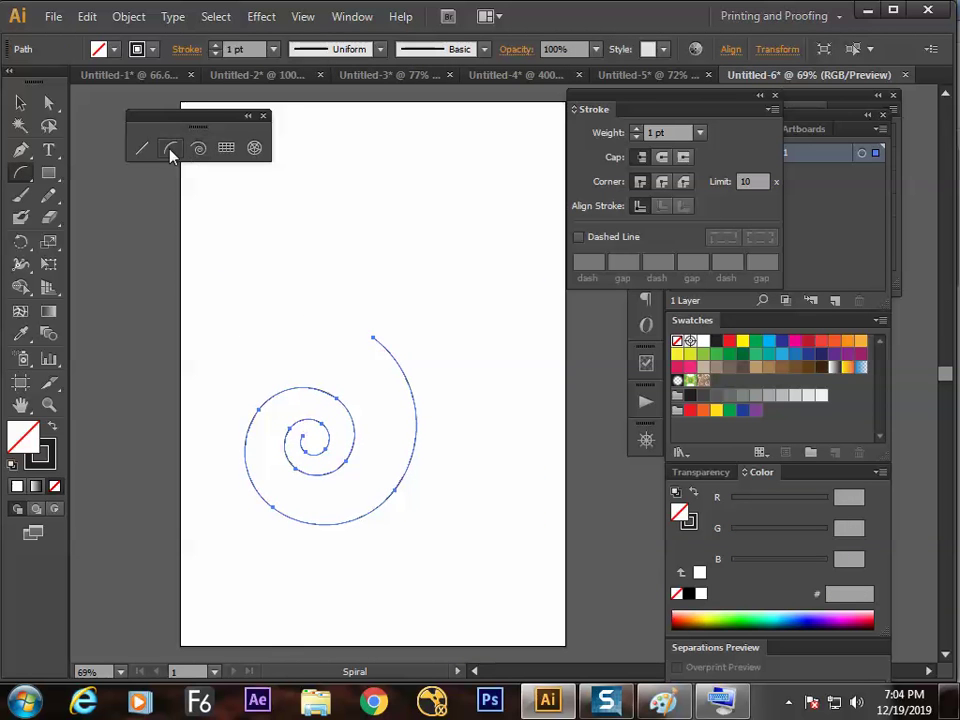
{"action": "left_click_drag", "start_coordinate": [342, 204], "coordinate": [372, 337]}
{"action": "left_click_drag", "start_coordinate": [231, 411], "coordinate": [300, 386]}
{"action": "key", "text": "ctrl+z"}
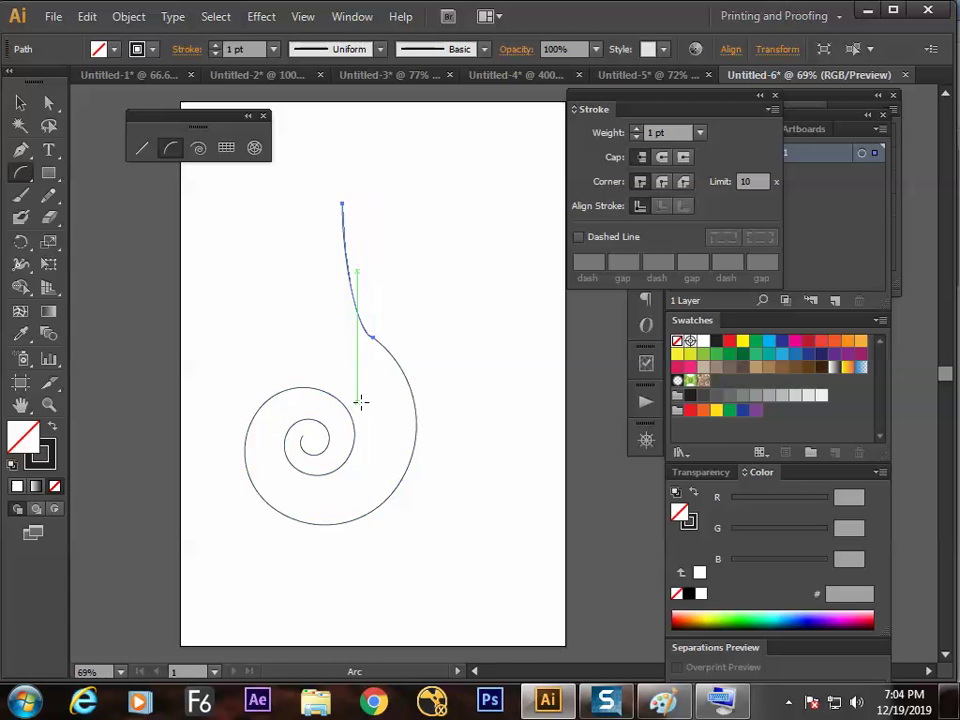
{"action": "key", "text": "v"}
{"action": "key", "text": "Delete"}
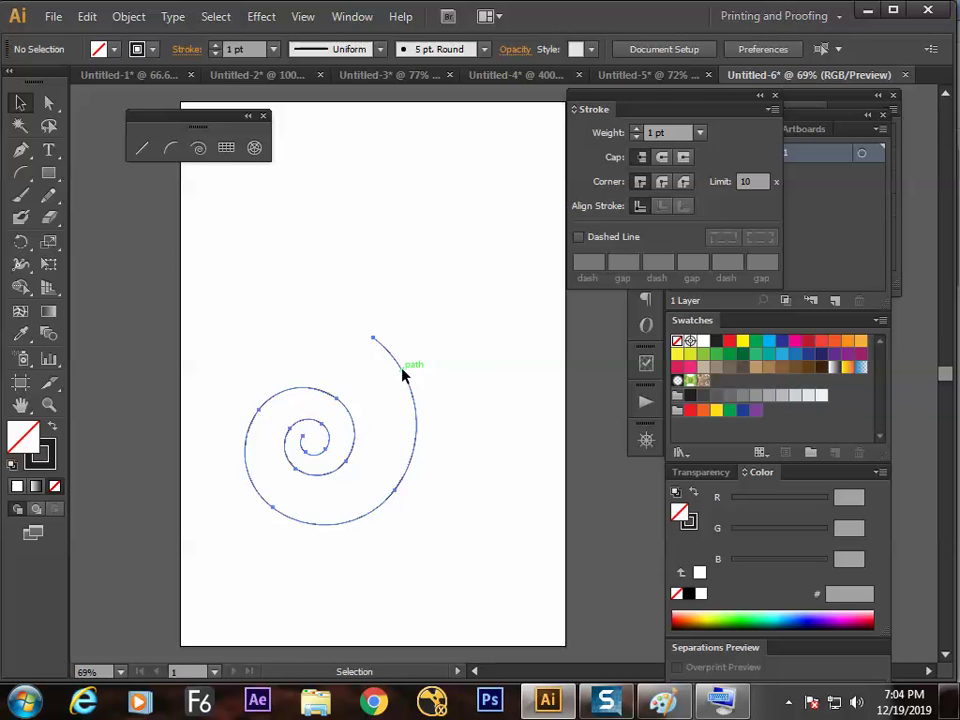
Step: Shift the spiral up and right, and draw two arcs from the artboard's upper right to its lower curve and outer end
{"action": "left_click", "coordinate": [410, 366]}
{"action": "left_click_drag", "start_coordinate": [410, 366], "coordinate": [420, 354]}
{"action": "left_click", "coordinate": [171, 148]}
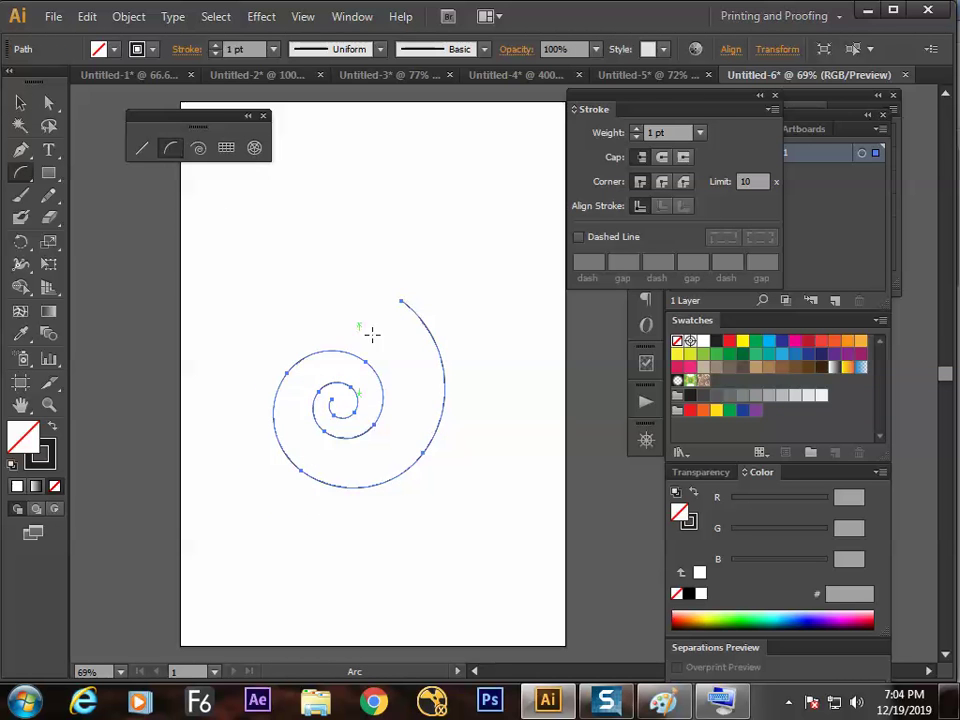
{"action": "left_click_drag", "start_coordinate": [437, 452], "coordinate": [476, 261]}
{"action": "key", "text": "ctrl+z"}
{"action": "left_click_drag", "start_coordinate": [521, 195], "coordinate": [373, 485]}
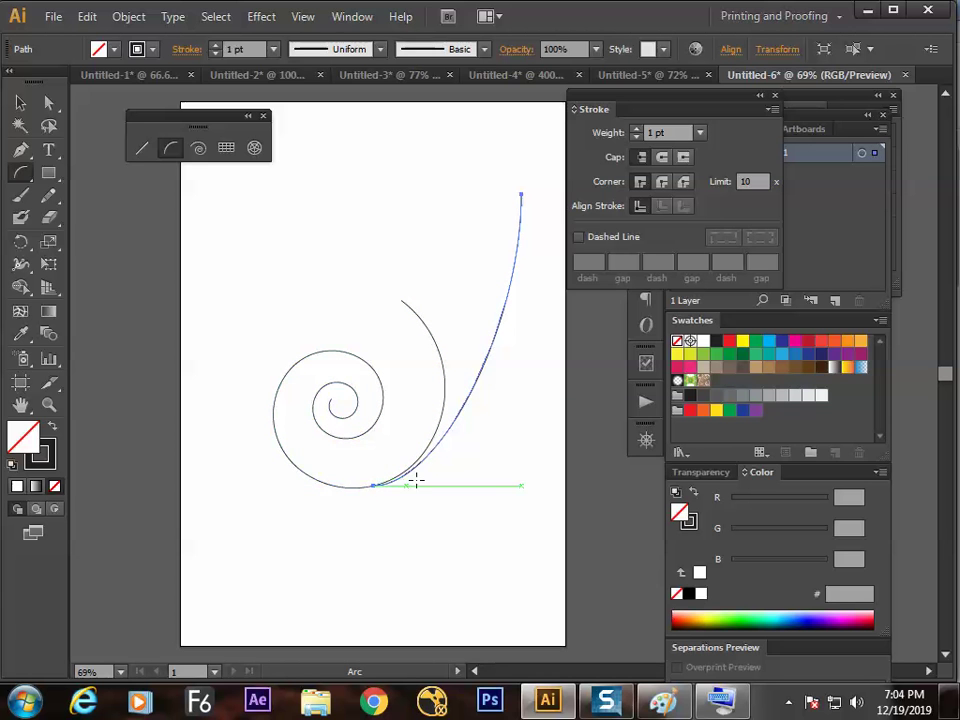
{"action": "left_click_drag", "start_coordinate": [483, 163], "coordinate": [401, 299]}
{"action": "key", "text": "v"}
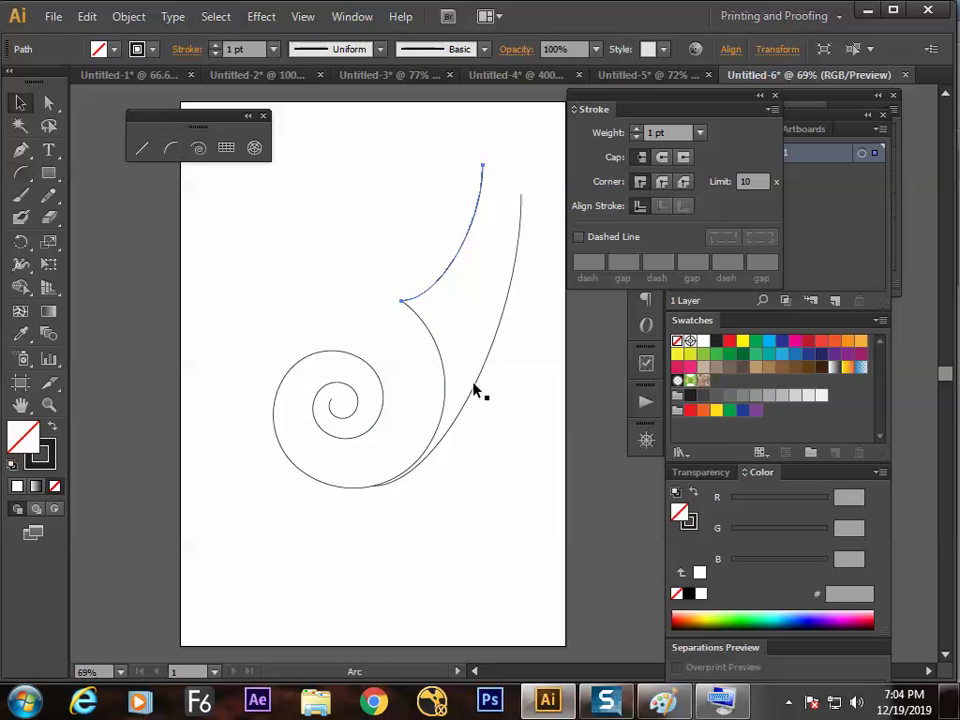
{"action": "left_click", "coordinate": [516, 421]}
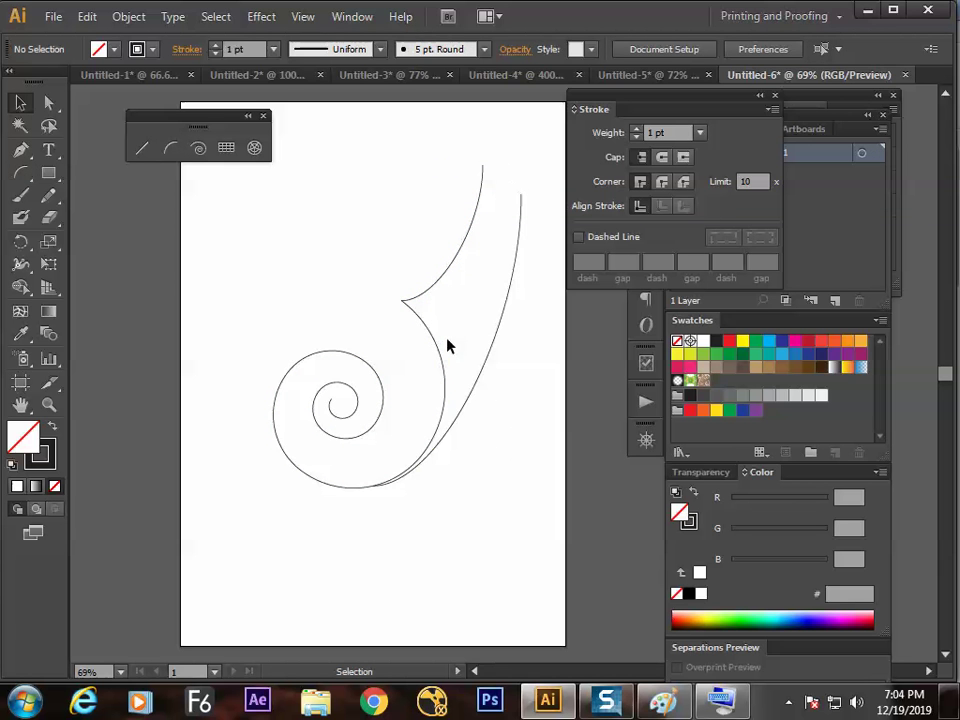
Step: Select the spiral with both arcs and shrink them together to roughly half size
{"action": "left_click_drag", "start_coordinate": [444, 328], "coordinate": [489, 263]}
{"action": "left_click_drag", "start_coordinate": [521, 165], "coordinate": [408, 313]}
{"action": "left_click", "coordinate": [429, 446]}
{"action": "left_click_drag", "start_coordinate": [429, 446], "coordinate": [266, 338]}
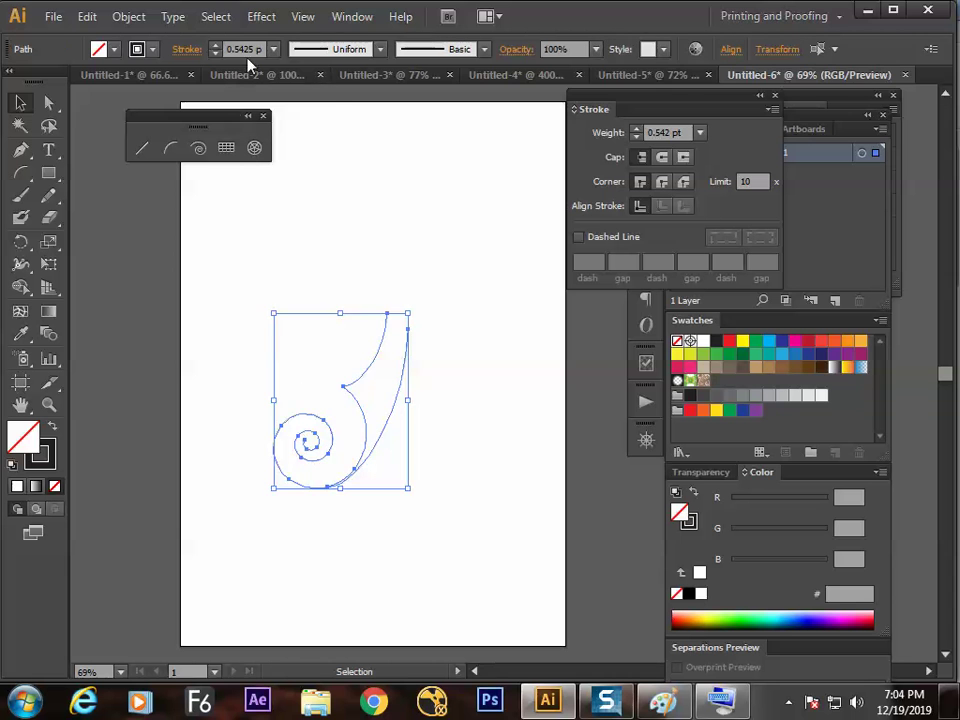
Step: Set the ornament's stroke weight to 4 pt and move it up toward the artboard's upper middle
{"action": "left_click", "coordinate": [273, 49]}
{"action": "left_click", "coordinate": [293, 190]}
{"action": "left_click", "coordinate": [476, 328]}
{"action": "left_click", "coordinate": [358, 433]}
{"action": "left_click_drag", "start_coordinate": [368, 425], "coordinate": [428, 310]}
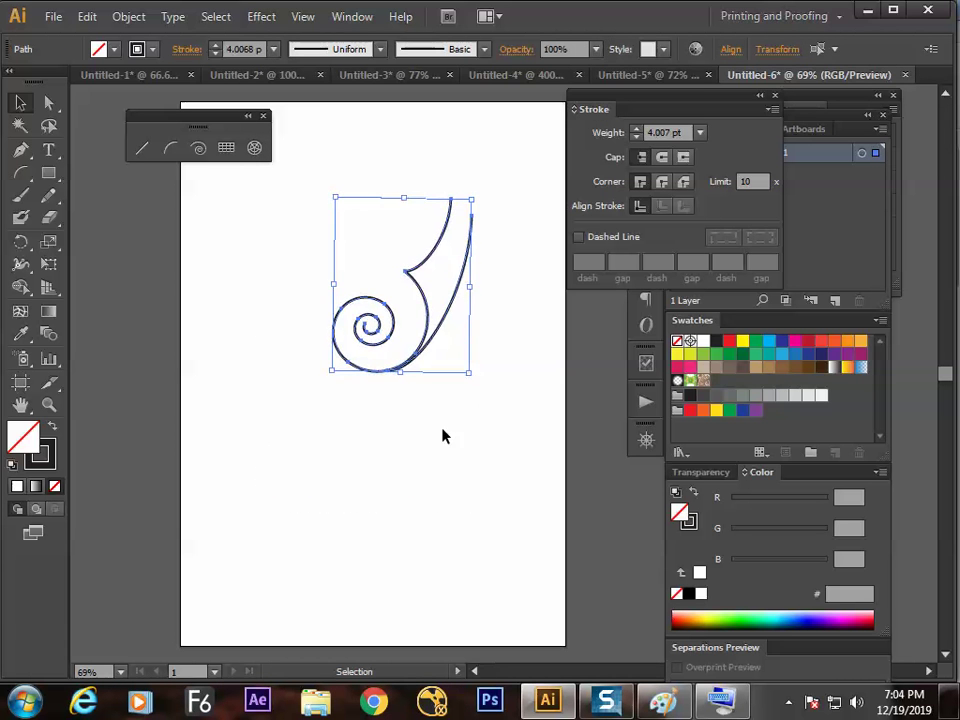
Step: Draw two arcs forming a pointed leaf below the spiral, and a longer outer arc sweeping from the upper right to the leaf's edge
{"action": "left_click", "coordinate": [318, 358]}
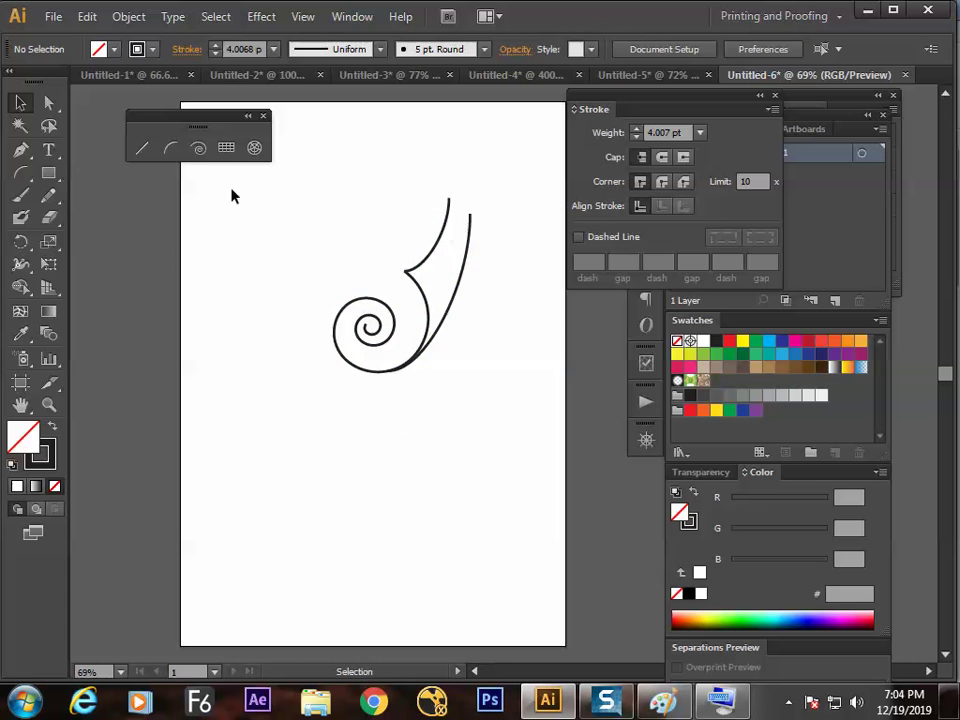
{"action": "left_click", "coordinate": [358, 302]}
{"action": "left_click", "coordinate": [171, 148]}
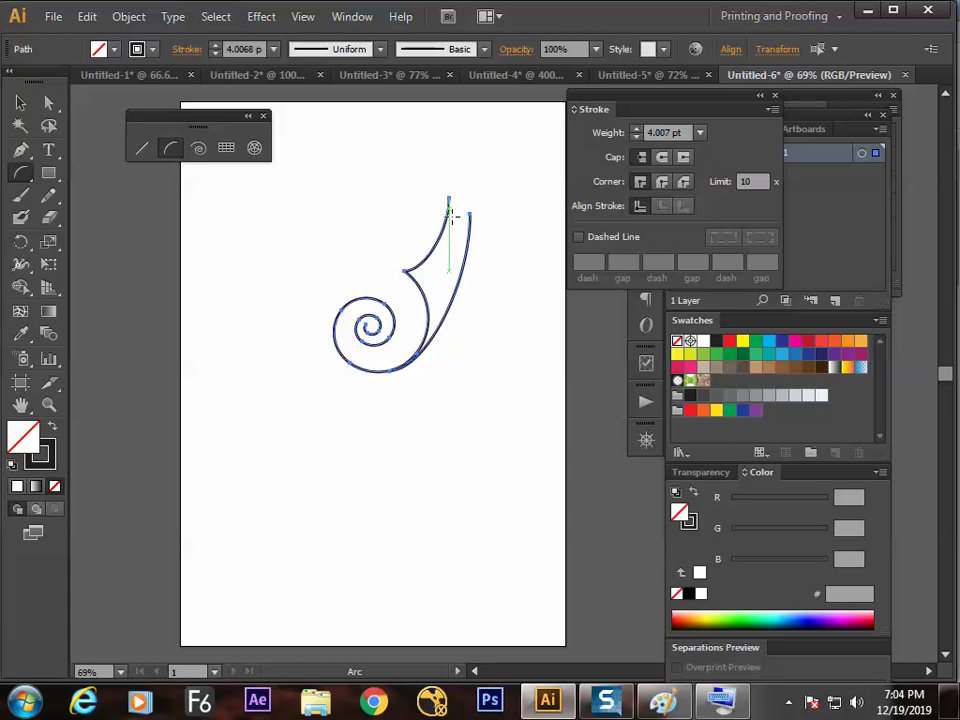
{"action": "left_click_drag", "start_coordinate": [472, 215], "coordinate": [358, 300]}
{"action": "key", "text": "ctrl+z"}
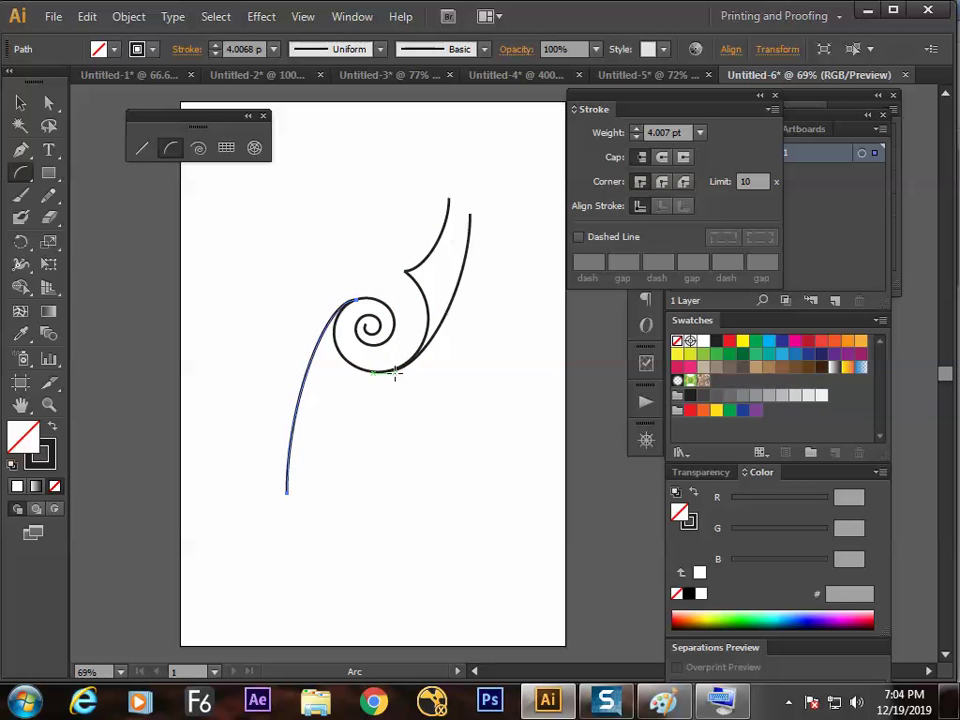
{"action": "left_click_drag", "start_coordinate": [422, 546], "coordinate": [288, 491]}
{"action": "key", "text": "ctrl+z"}
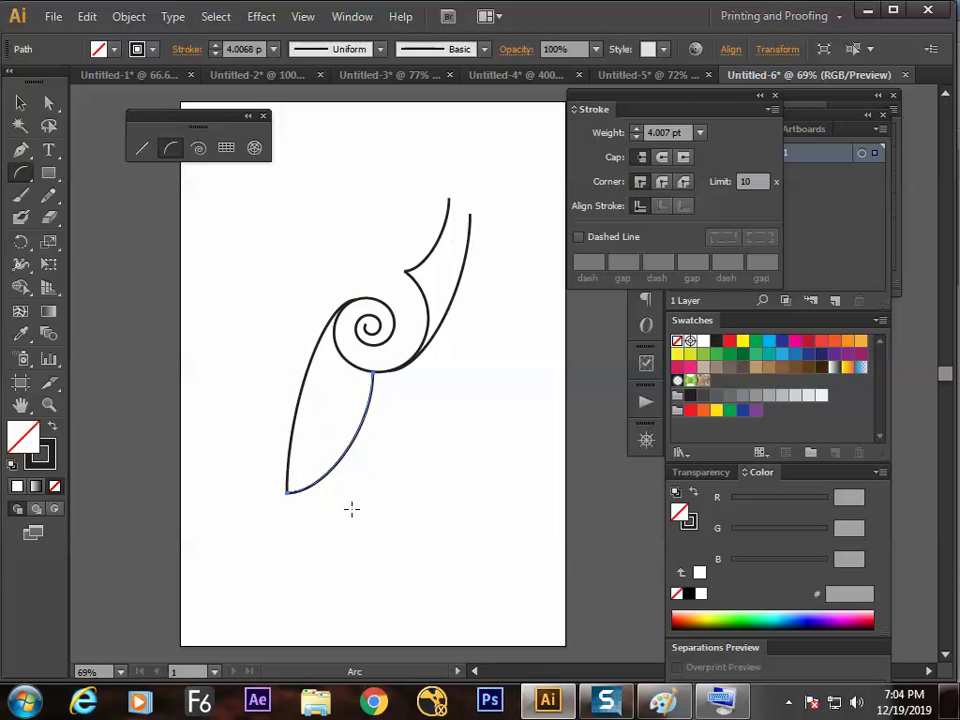
{"action": "left_click_drag", "start_coordinate": [399, 451], "coordinate": [364, 476]}
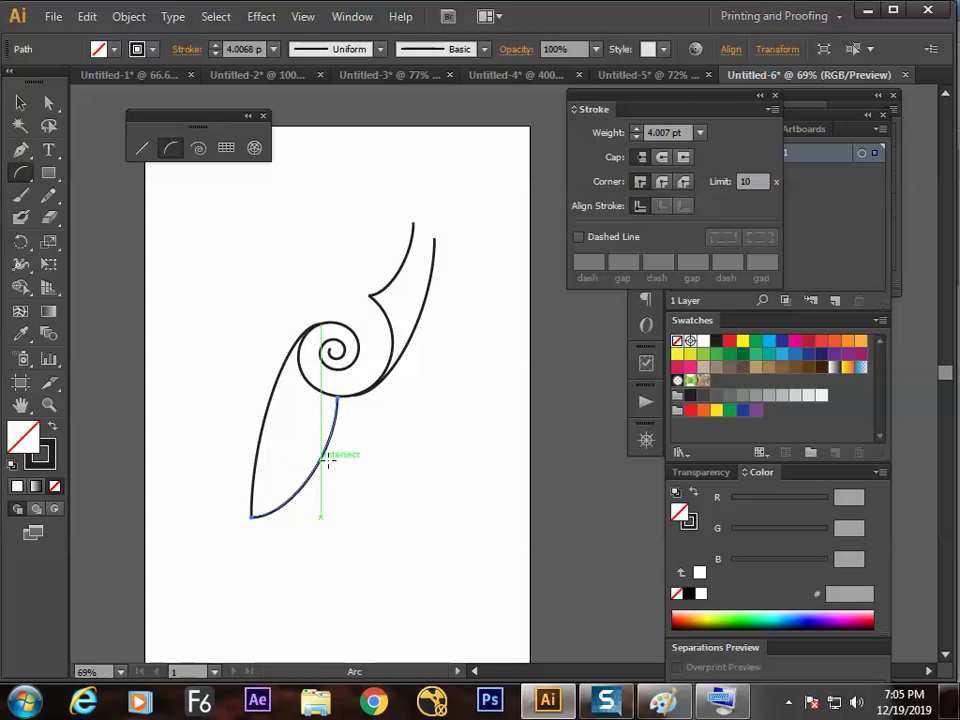
{"action": "left_click_drag", "start_coordinate": [474, 260], "coordinate": [309, 478]}
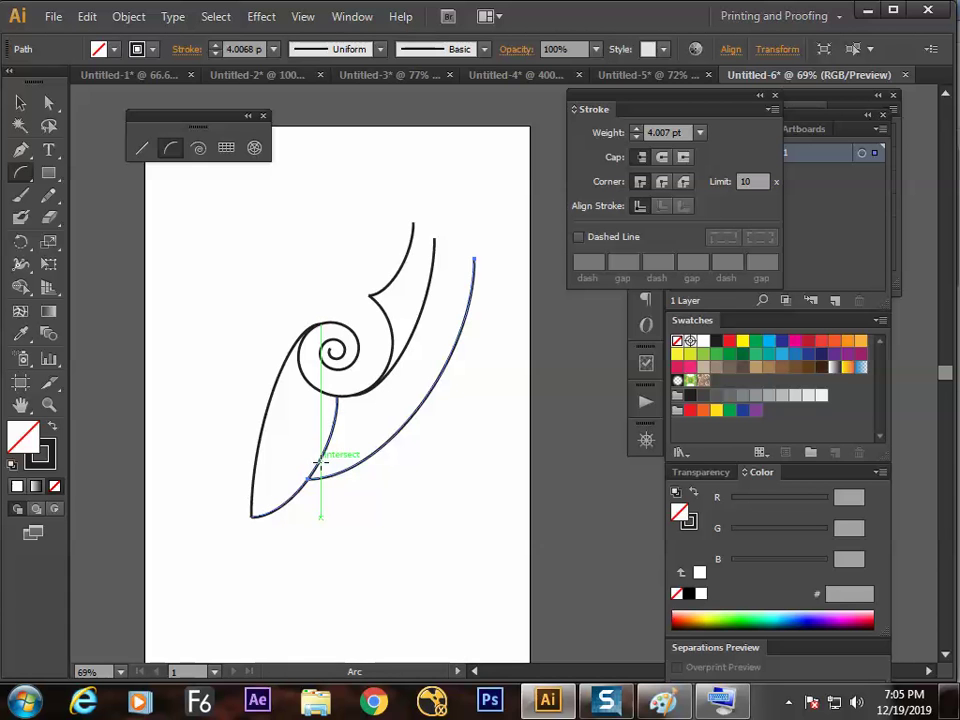
Step: Scale the whole ornament down to roughly 70% and move it toward the artboard's upper left
{"action": "key", "text": "v"}
{"action": "left_click", "coordinate": [453, 507]}
{"action": "left_click_drag", "start_coordinate": [453, 507], "coordinate": [313, 294]}
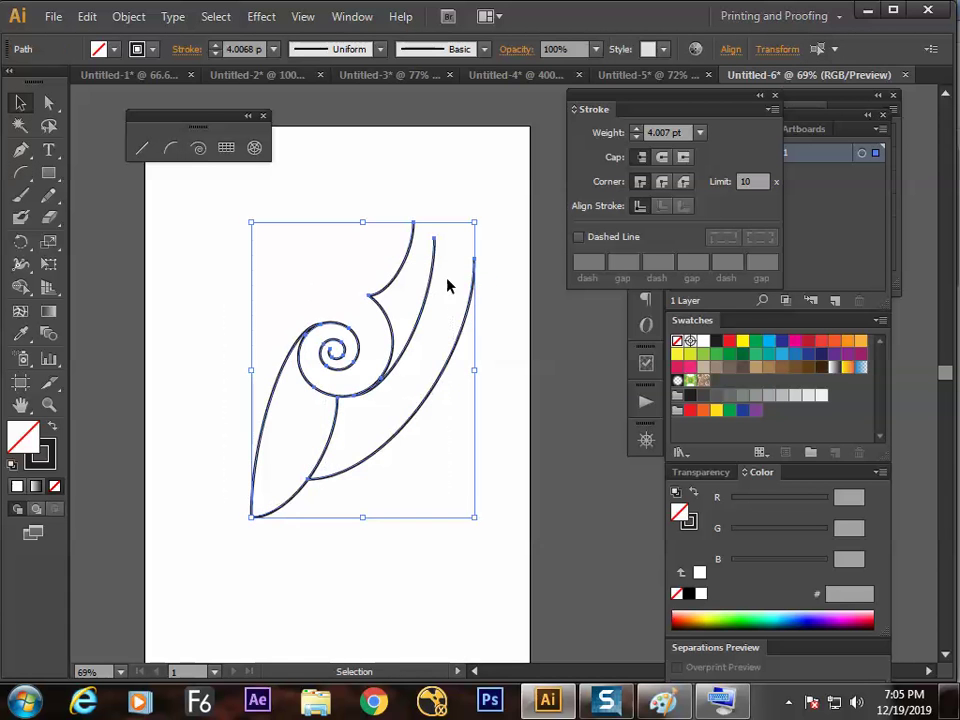
{"action": "left_click_drag", "start_coordinate": [474, 232], "coordinate": [407, 311]}
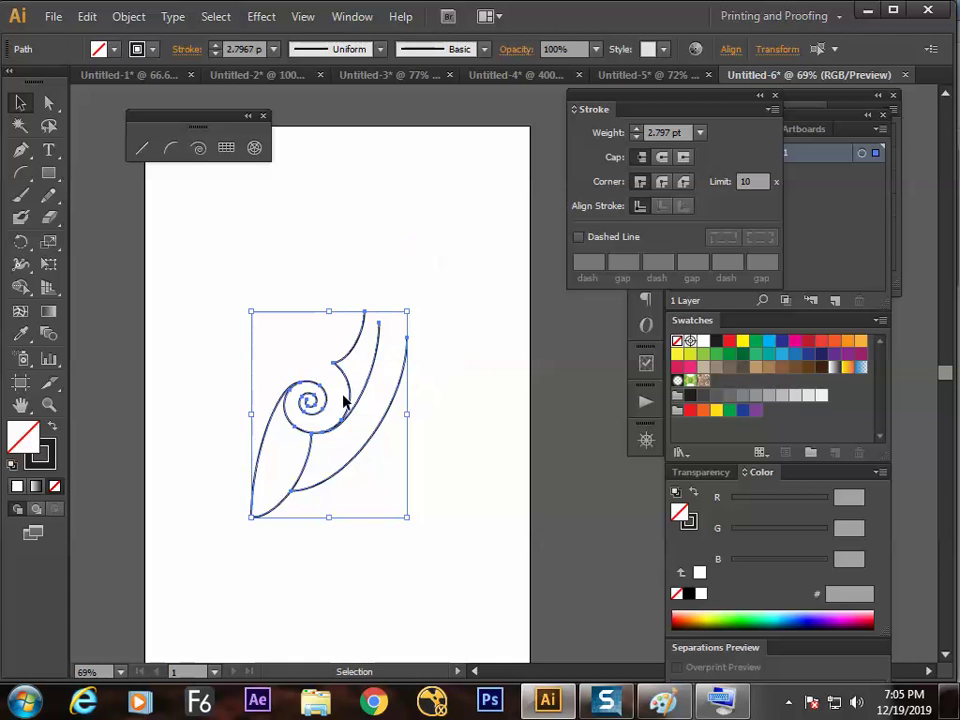
{"action": "left_click_drag", "start_coordinate": [353, 398], "coordinate": [313, 305]}
{"action": "left_click", "coordinate": [390, 458]}
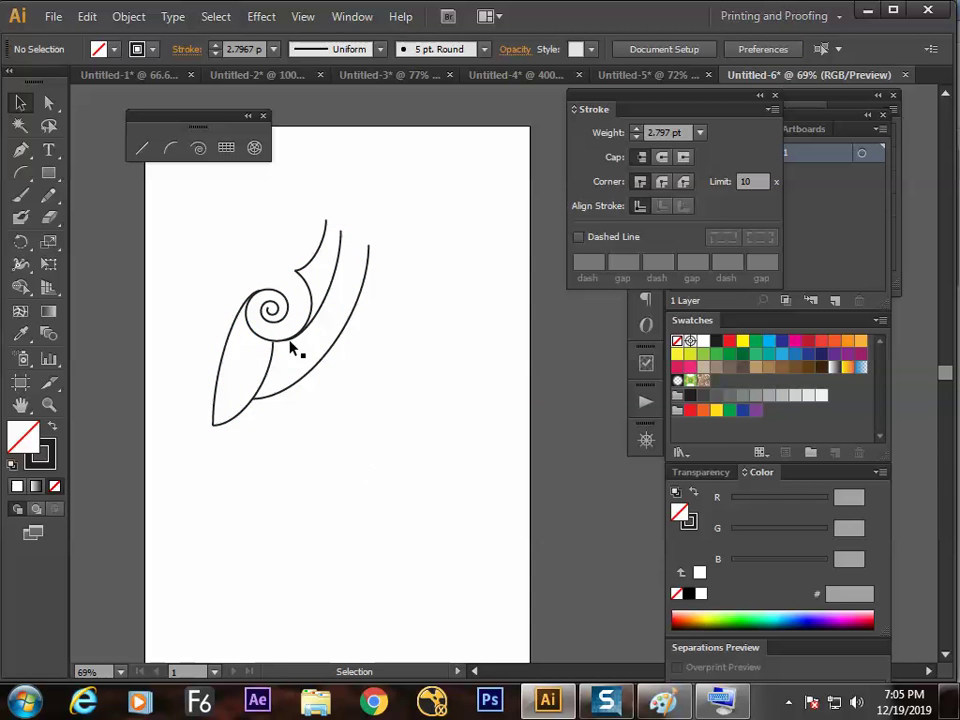
Step: Draw two more feather arcs outside the existing ones, and join the wing's upper ends with two arcs forming a rounded crest
{"action": "left_click_drag", "start_coordinate": [214, 228], "coordinate": [354, 474]}
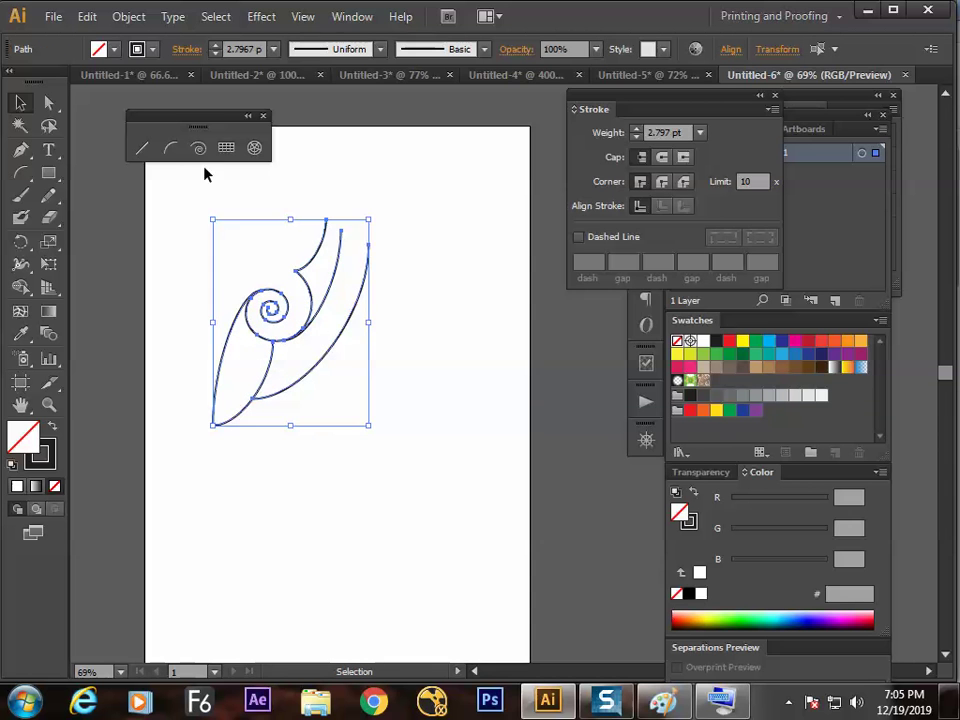
{"action": "left_click", "coordinate": [171, 148]}
{"action": "left_click_drag", "start_coordinate": [412, 219], "coordinate": [284, 392]}
{"action": "left_click_drag", "start_coordinate": [447, 219], "coordinate": [330, 372]}
{"action": "left_click_drag", "start_coordinate": [324, 216], "coordinate": [390, 170]}
{"action": "mouse_move", "coordinate": [447, 218]}
{"action": "left_mouse_down"}
{"action": "mouse_move", "coordinate": [392, 165]}
{"action": "mouse_move", "coordinate": [405, 172]}
{"action": "left_mouse_up"}
{"action": "key", "text": "v"}
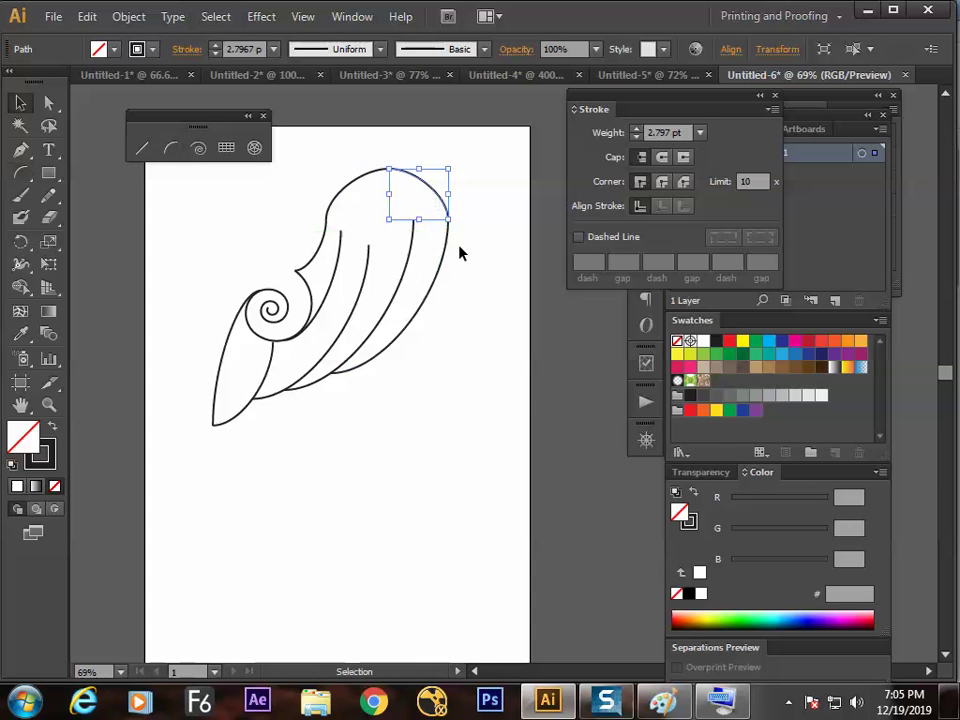
Step: Select the whole wing, scale it down to roughly 70% and shift it slightly left
{"action": "left_click", "coordinate": [495, 210]}
{"action": "left_click_drag", "start_coordinate": [497, 189], "coordinate": [186, 478]}
{"action": "left_click_drag", "start_coordinate": [447, 248], "coordinate": [380, 376]}
{"action": "mouse_move", "coordinate": [383, 298]}
{"action": "left_mouse_down"}
{"action": "mouse_move", "coordinate": [386, 290]}
{"action": "mouse_move", "coordinate": [317, 377]}
{"action": "mouse_move", "coordinate": [305, 378]}
{"action": "mouse_move", "coordinate": [357, 270]}
{"action": "left_mouse_up"}
Step: Place a copy of the wing to its right, reflected across the vertical axis, so the two wings stand side by side
{"action": "left_click_drag", "start_coordinate": [316, 340], "coordinate": [442, 354]}
{"action": "key", "text": "ctrl+z"}
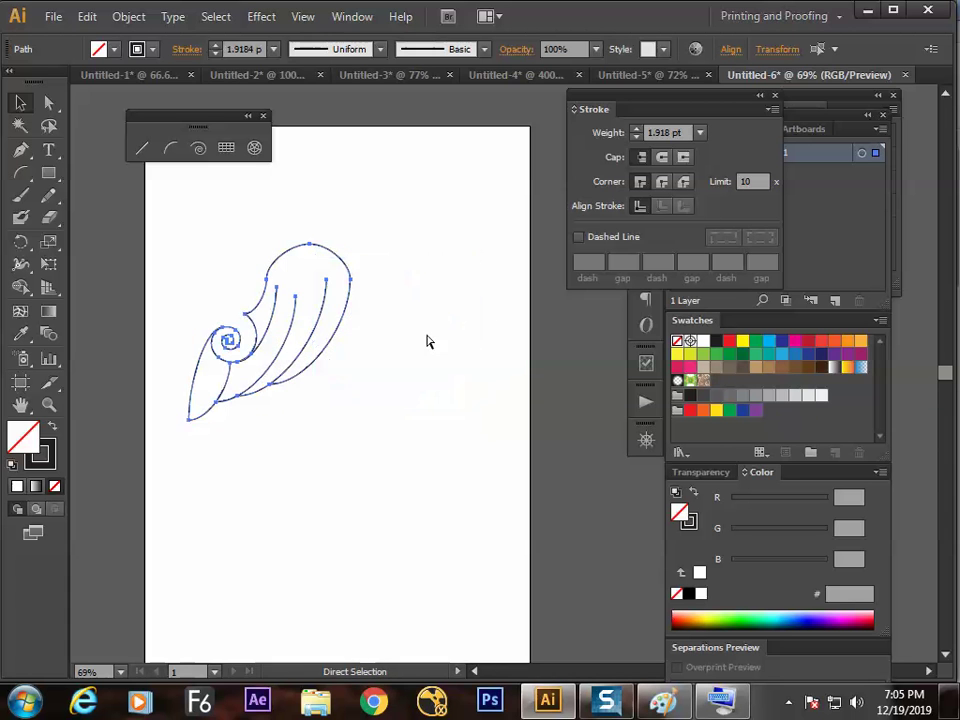
{"action": "left_click_drag", "start_coordinate": [323, 296], "coordinate": [432, 285]}
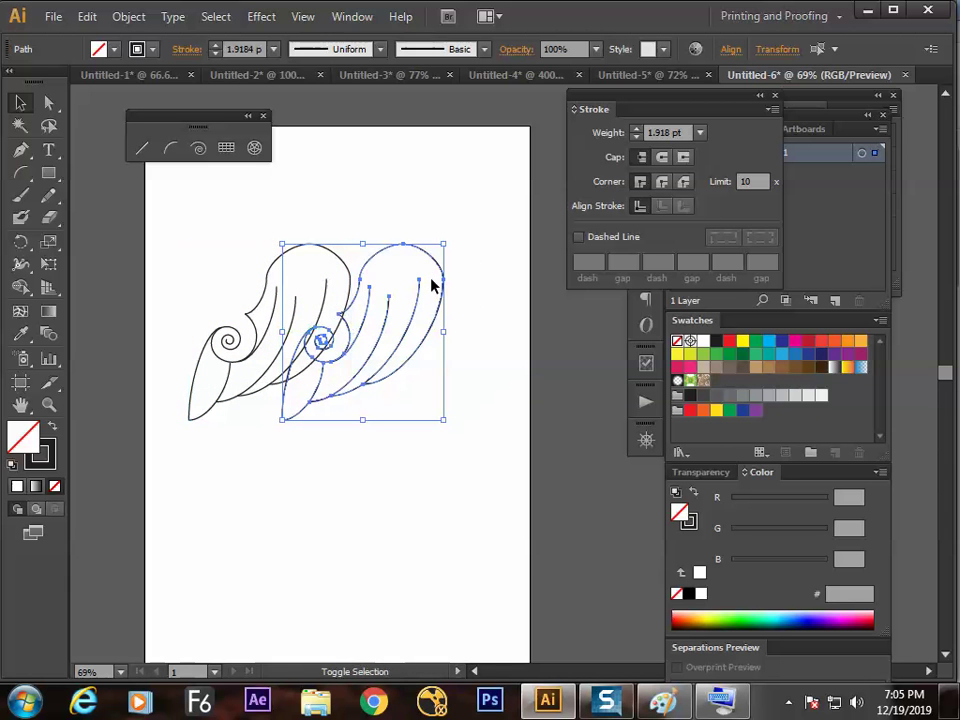
{"action": "right_click", "coordinate": [420, 278]}
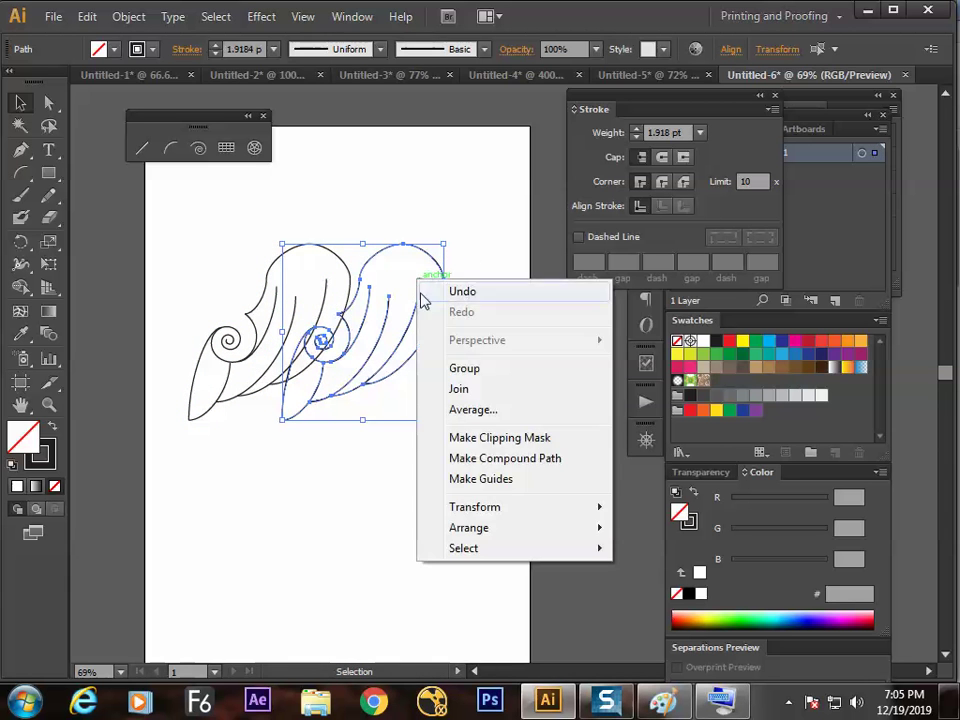
{"action": "mouse_move", "coordinate": [512, 518]}
{"action": "left_click", "coordinate": [210, 576]}
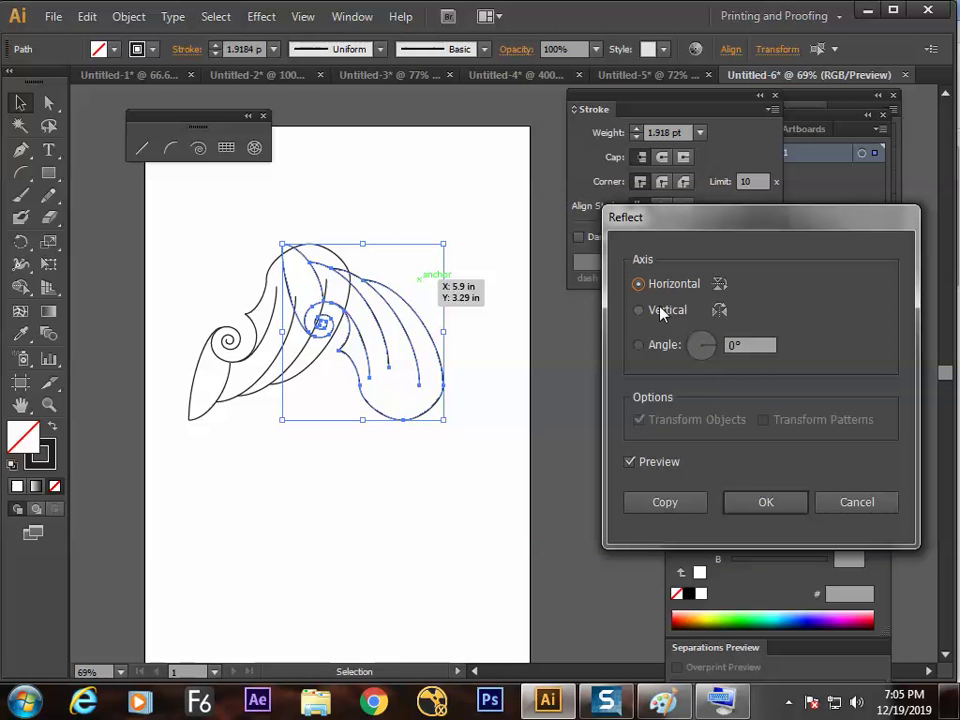
{"action": "left_click", "coordinate": [662, 313]}
{"action": "left_click", "coordinate": [757, 502]}
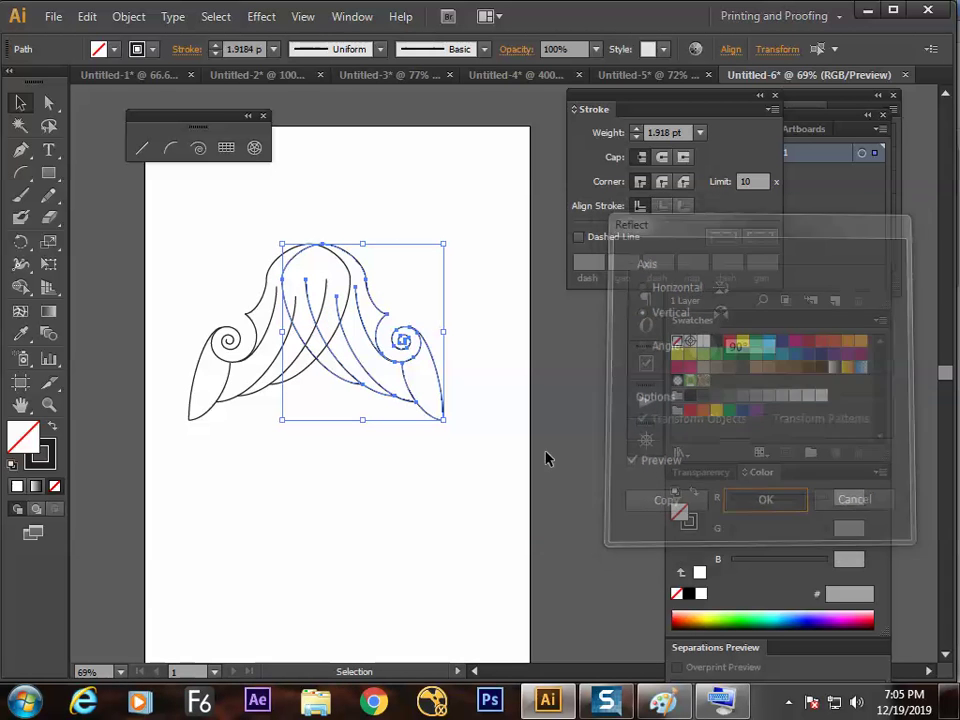
{"action": "left_click_drag", "start_coordinate": [386, 315], "coordinate": [470, 309]}
Step: Scale both wings down together to about three quarters of their size and move them to the middle of the artboard
{"action": "key", "text": "ctrl+shift+a"}
{"action": "key", "text": "ctrl+a"}
{"action": "mouse_move", "coordinate": [518, 248]}
{"action": "left_mouse_down"}
{"action": "mouse_move", "coordinate": [521, 240]}
{"action": "mouse_move", "coordinate": [424, 318]}
{"action": "left_mouse_up"}
{"action": "left_click_drag", "start_coordinate": [329, 334], "coordinate": [335, 400]}
{"action": "key", "text": "ctrl+shift+a"}
Step: Draw two arcs rising from the wings' crests that meet in a rounded peak above the gap between them
{"action": "left_click", "coordinate": [171, 148]}
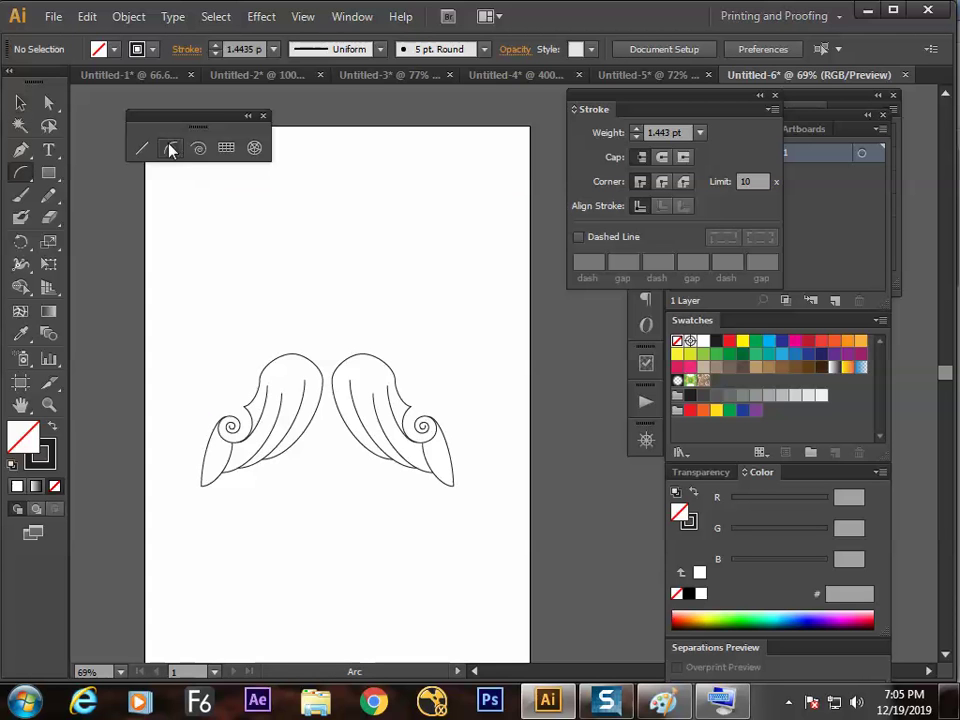
{"action": "left_click_drag", "start_coordinate": [307, 358], "coordinate": [329, 289]}
{"action": "left_click_drag", "start_coordinate": [350, 355], "coordinate": [329, 291]}
Step: Draw a long tail arc from the right wing's underside to the lower left, and delete the short arc under the left wing
{"action": "left_click_drag", "start_coordinate": [304, 444], "coordinate": [316, 507]}
{"action": "left_click_drag", "start_coordinate": [352, 434], "coordinate": [292, 561]}
{"action": "left_click_drag", "start_coordinate": [314, 508], "coordinate": [347, 553]}
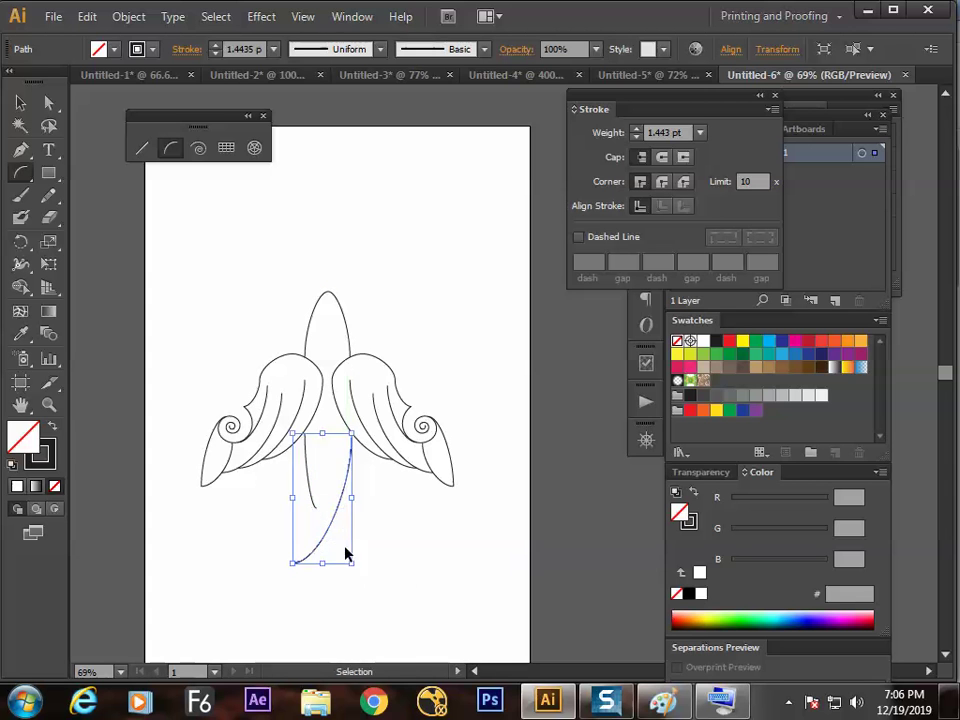
{"action": "key", "text": "v"}
{"action": "left_click", "coordinate": [314, 467]}
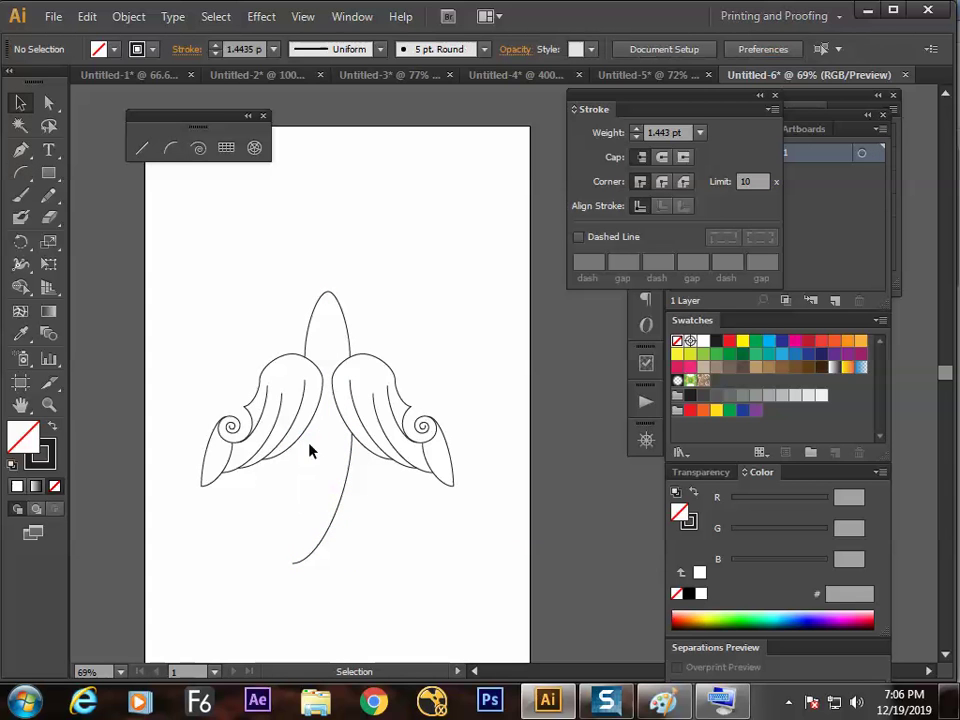
Step: Draw a matching tail arc from the left wing that crosses the first one, and close the tail with a rounded base
{"action": "left_click", "coordinate": [170, 149]}
{"action": "mouse_move", "coordinate": [305, 430]}
{"action": "left_mouse_down"}
{"action": "mouse_move", "coordinate": [350, 563]}
{"action": "mouse_move", "coordinate": [298, 570]}
{"action": "mouse_move", "coordinate": [316, 589]}
{"action": "mouse_move", "coordinate": [335, 587]}
{"action": "mouse_move", "coordinate": [322, 588]}
{"action": "left_mouse_up"}
{"action": "key", "text": "v"}
{"action": "left_click", "coordinate": [414, 574]}
Step: Scale the whole ornament down to a little over half size and move it up to the artboard's upper middle
{"action": "key", "text": "ctrl+a"}
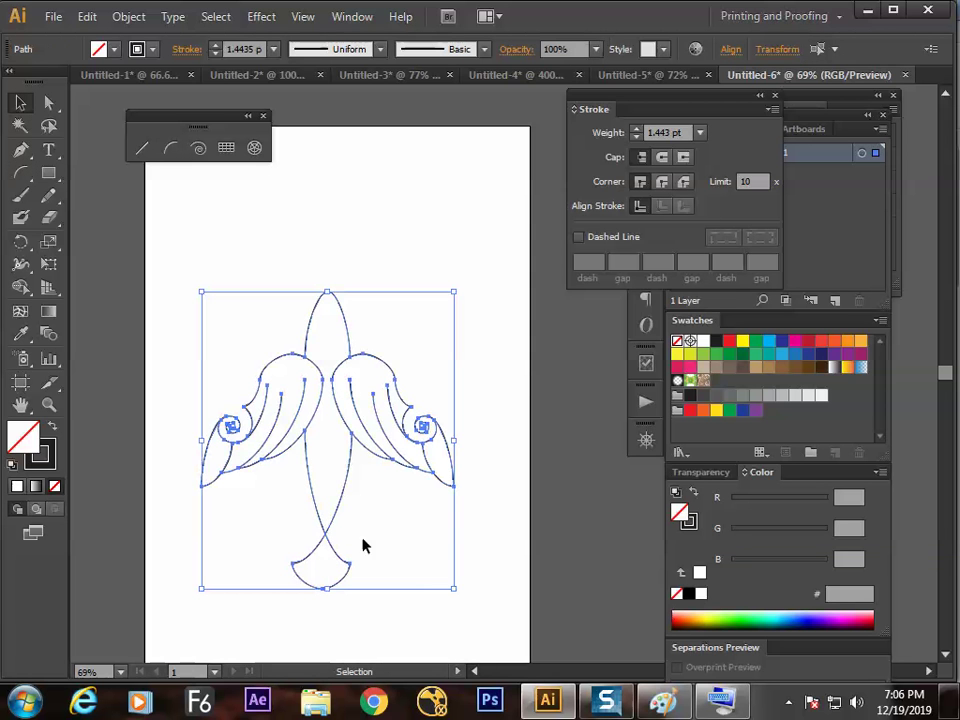
{"action": "left_click_drag", "start_coordinate": [455, 291], "coordinate": [351, 415]}
{"action": "left_click_drag", "start_coordinate": [297, 457], "coordinate": [354, 295]}
Step: Set the ornament's stroke weight to 1 pt and view it enlarged with the interface panels hidden
{"action": "left_click", "coordinate": [273, 50]}
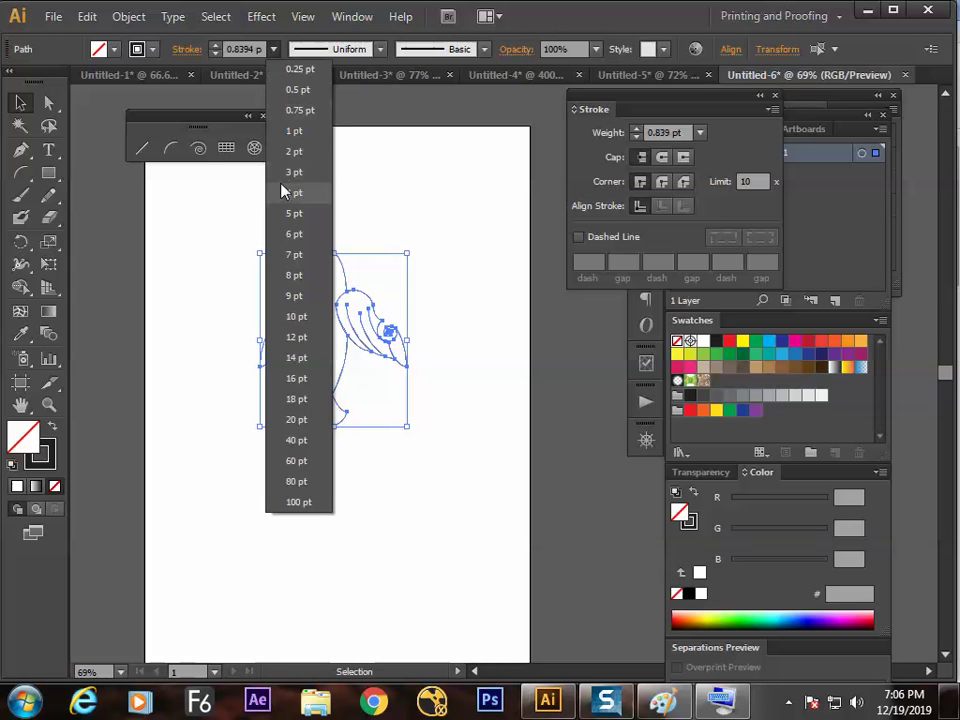
{"action": "left_click", "coordinate": [293, 133]}
{"action": "left_click", "coordinate": [394, 195]}
{"action": "key", "text": "z"}
{"action": "key", "text": "Tab"}
{"action": "left_click_drag", "start_coordinate": [270, 238], "coordinate": [463, 546]}
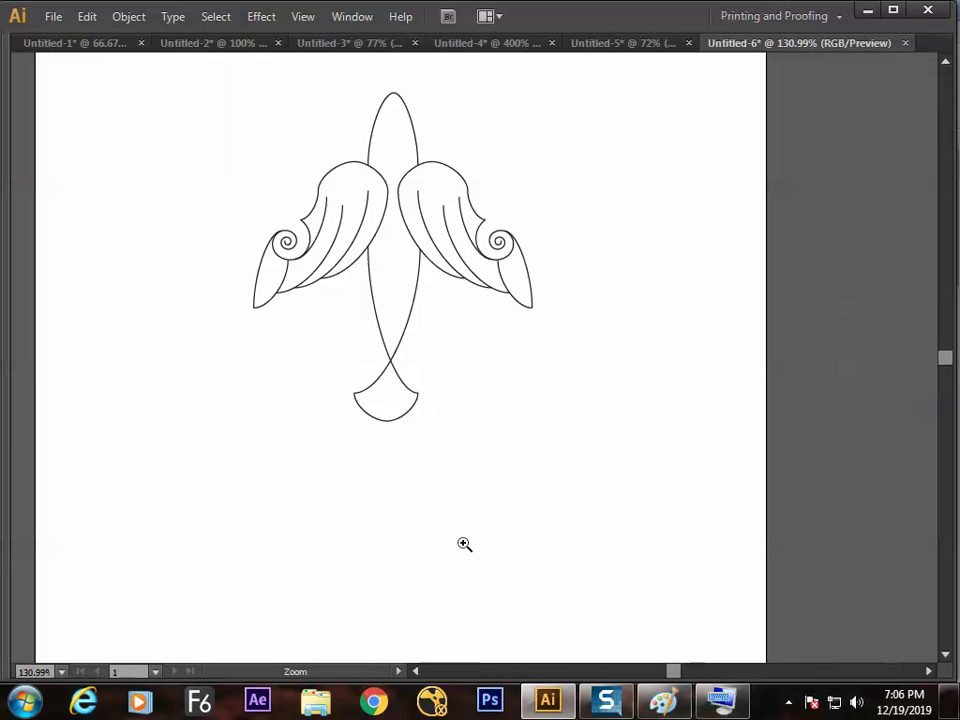
{"action": "scroll", "coordinate": [465, 513], "scroll_direction": "up", "scroll_amount": 2}
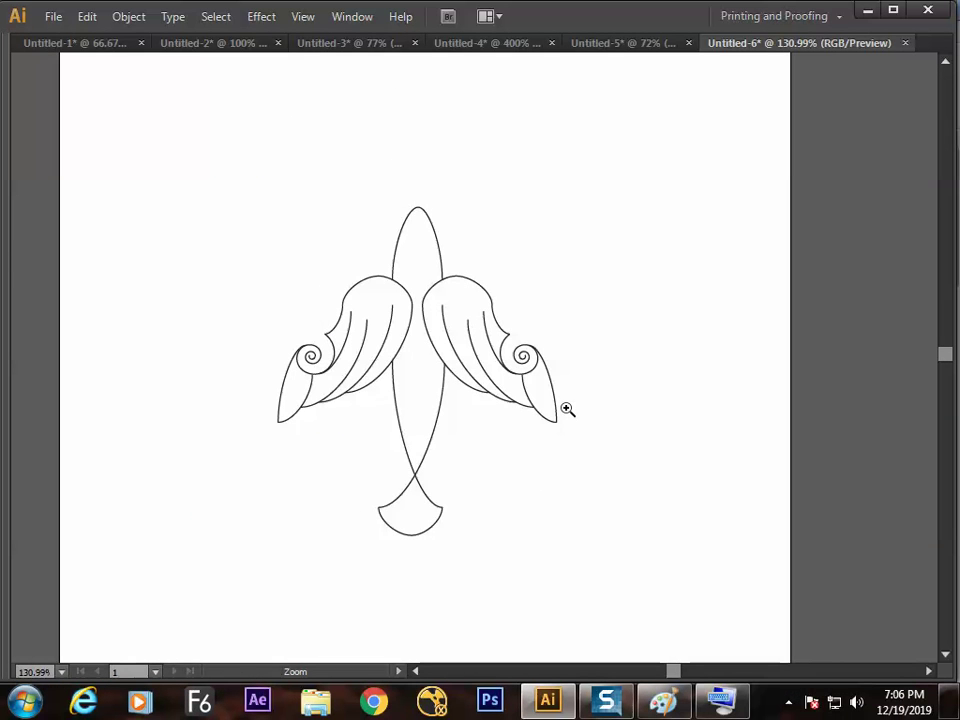